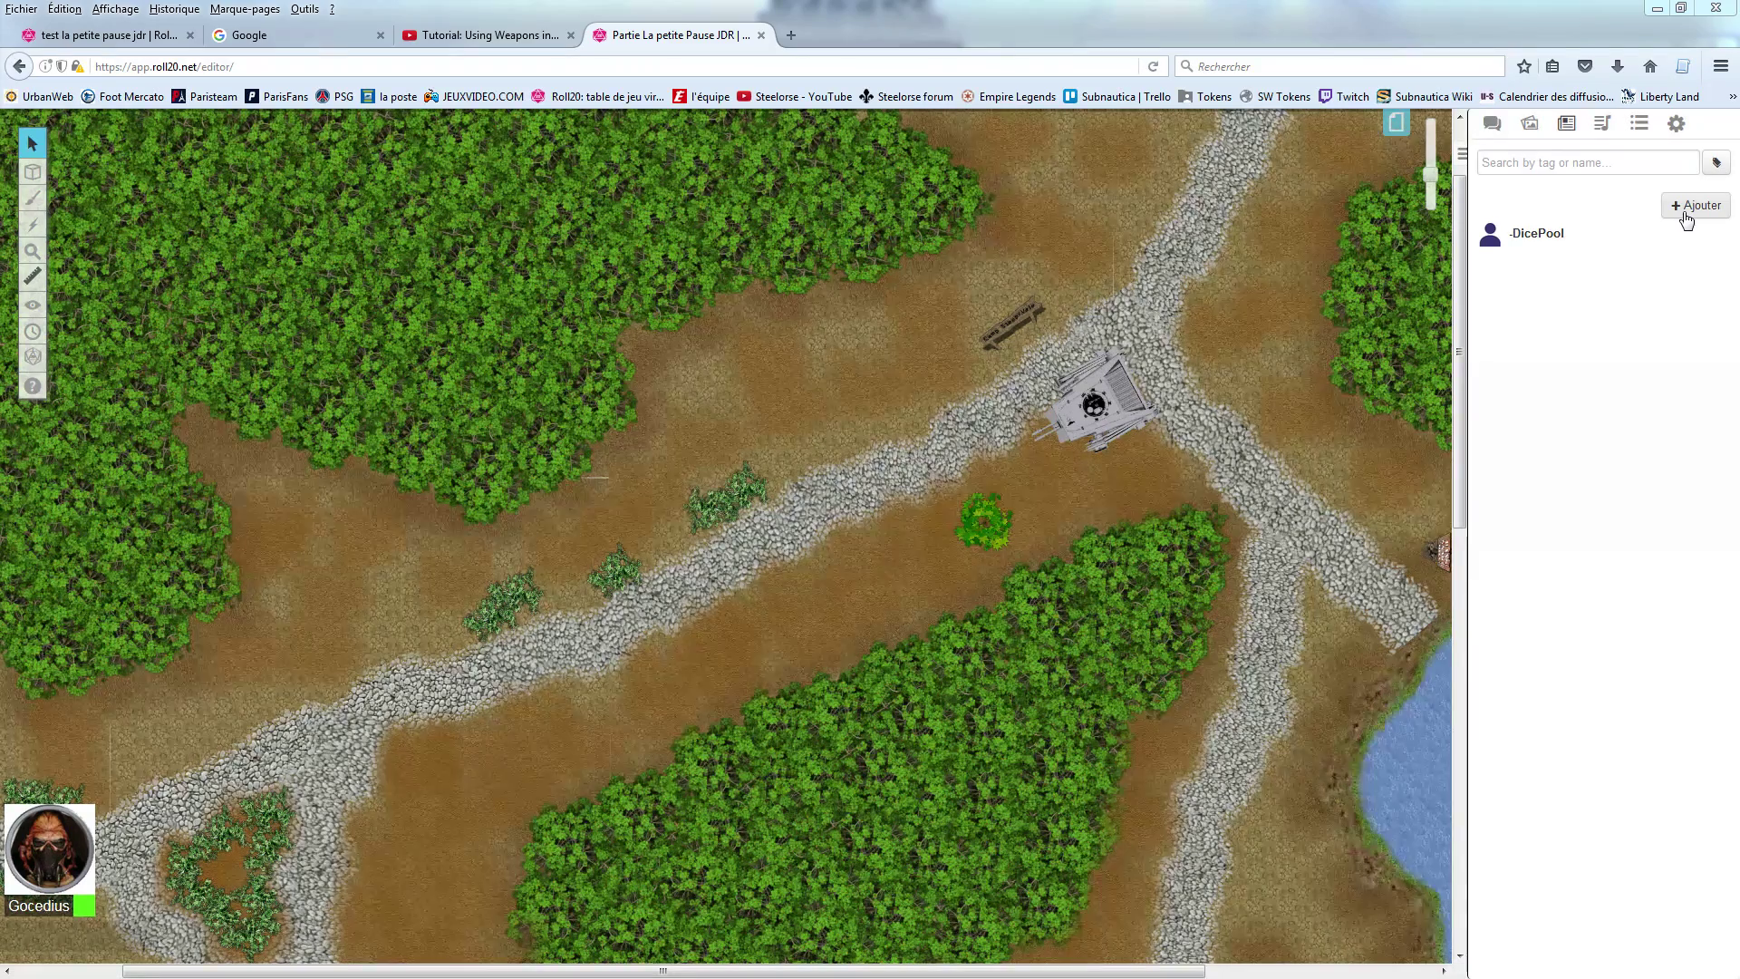
# Step: Create a new character in the journal and name it Gocedius
pyautogui.click(1687, 211)
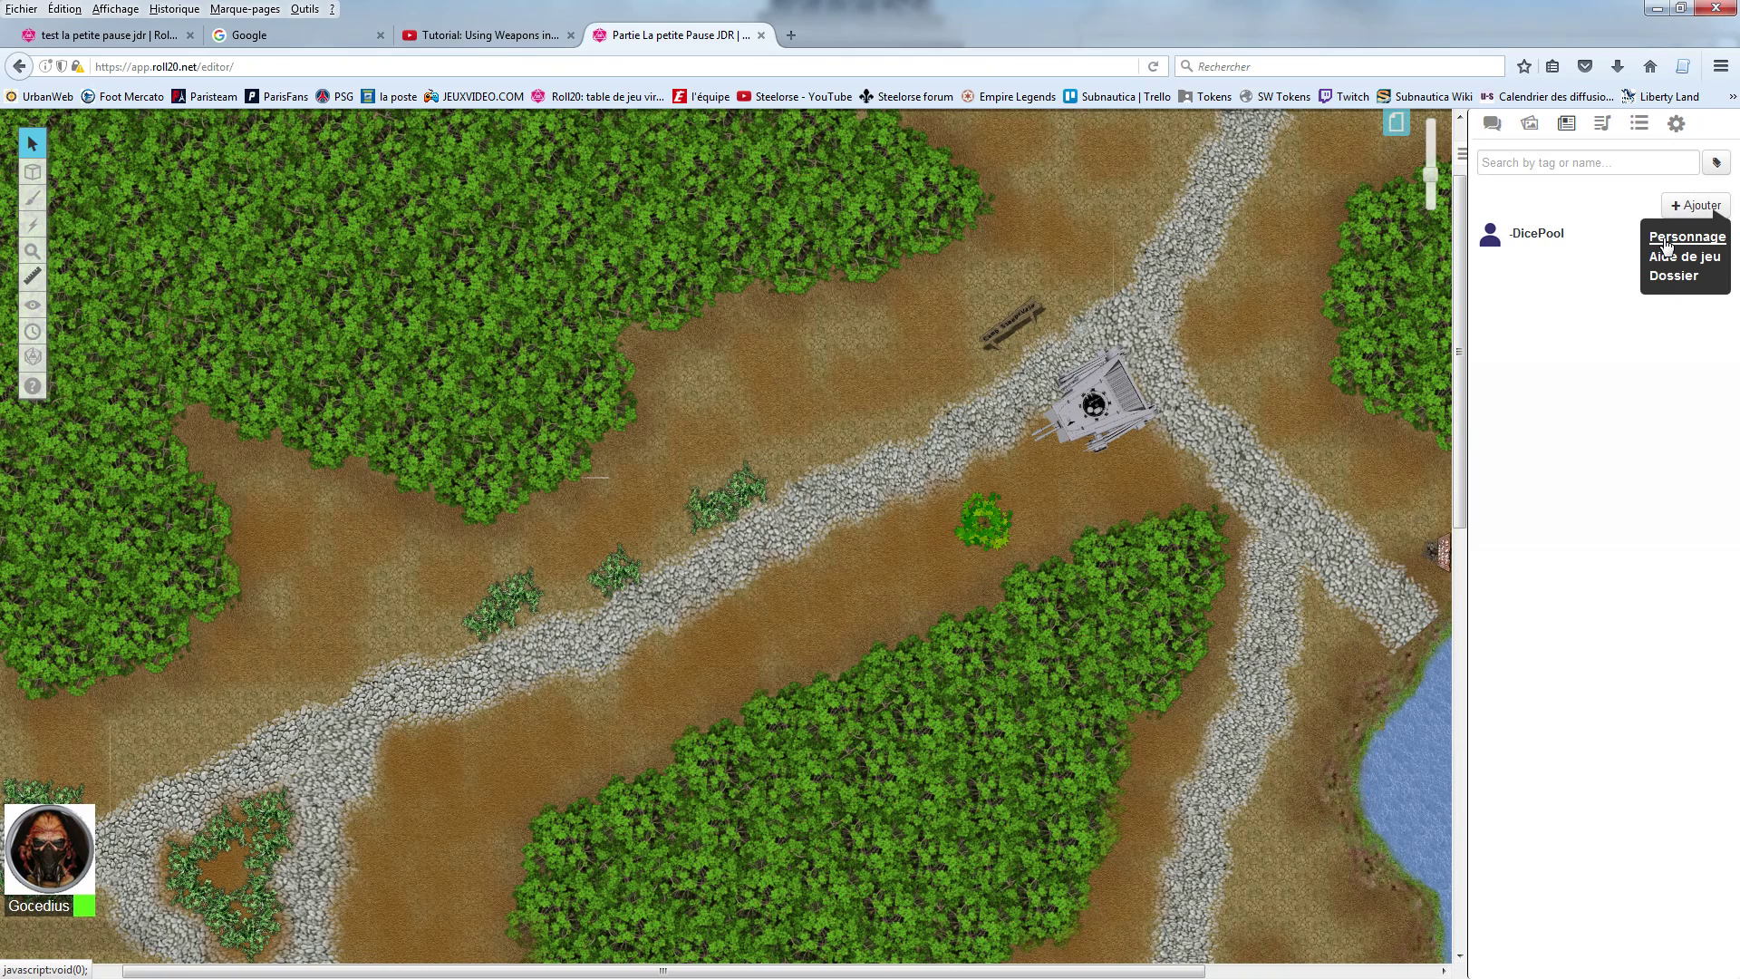
pyautogui.click(1666, 242)
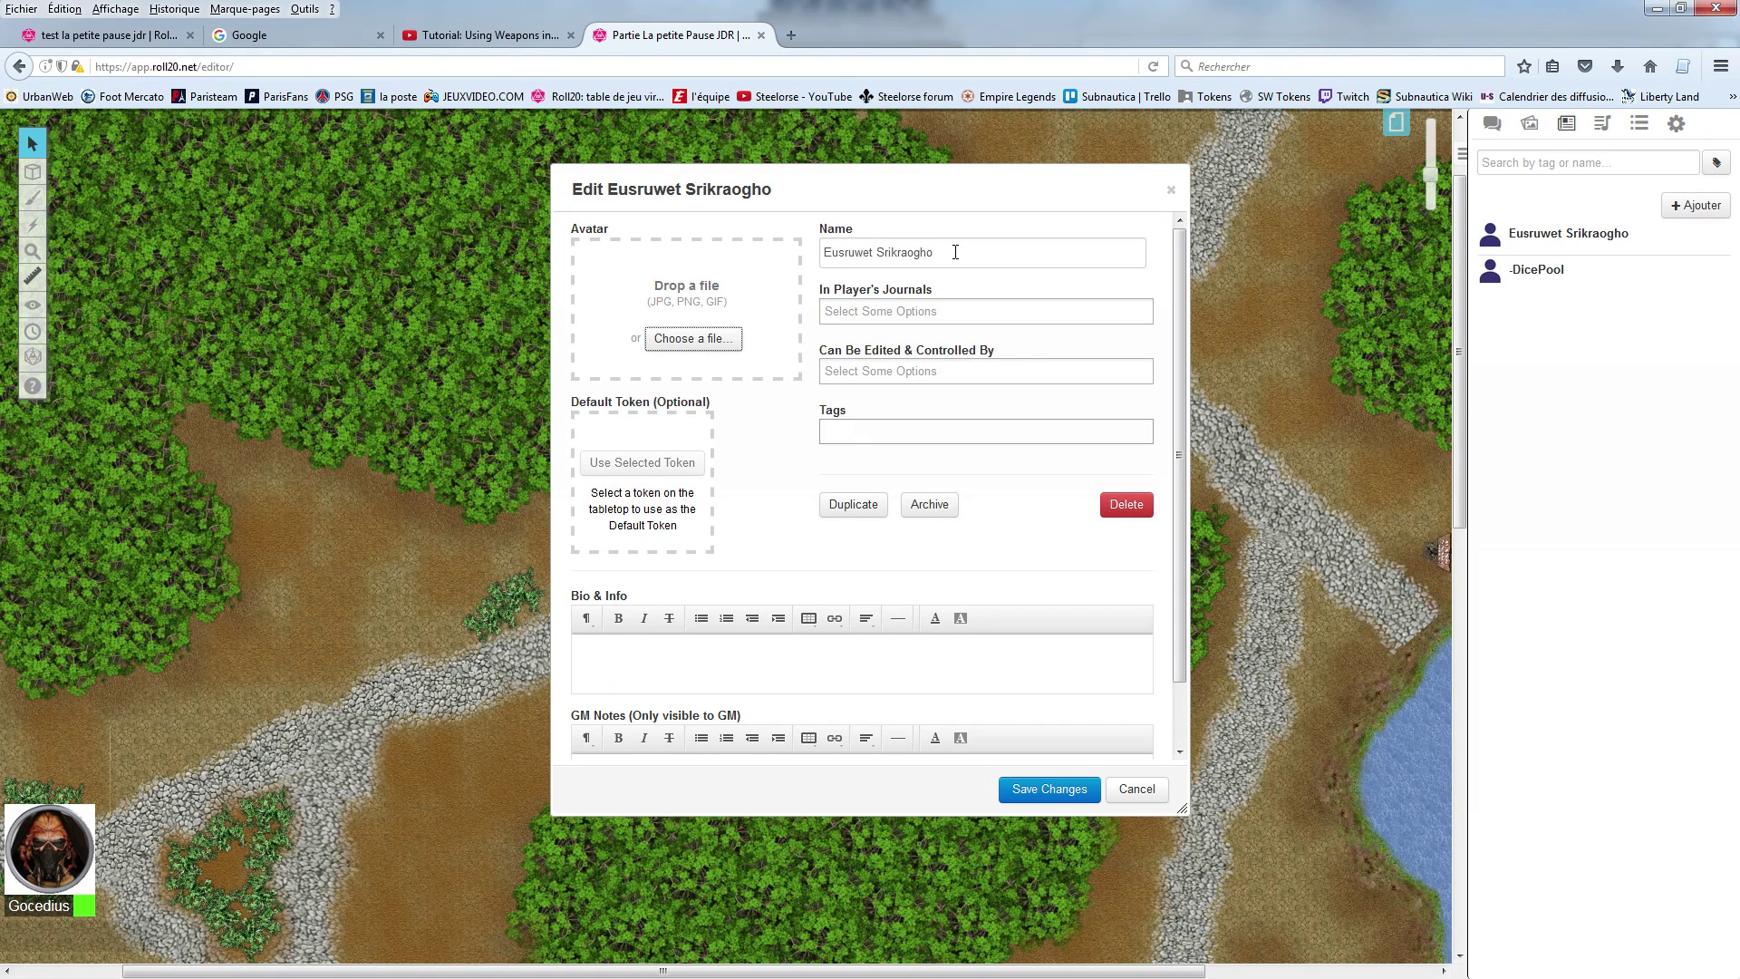
pyautogui.moveTo(956, 252); pyautogui.dragTo(821, 253)
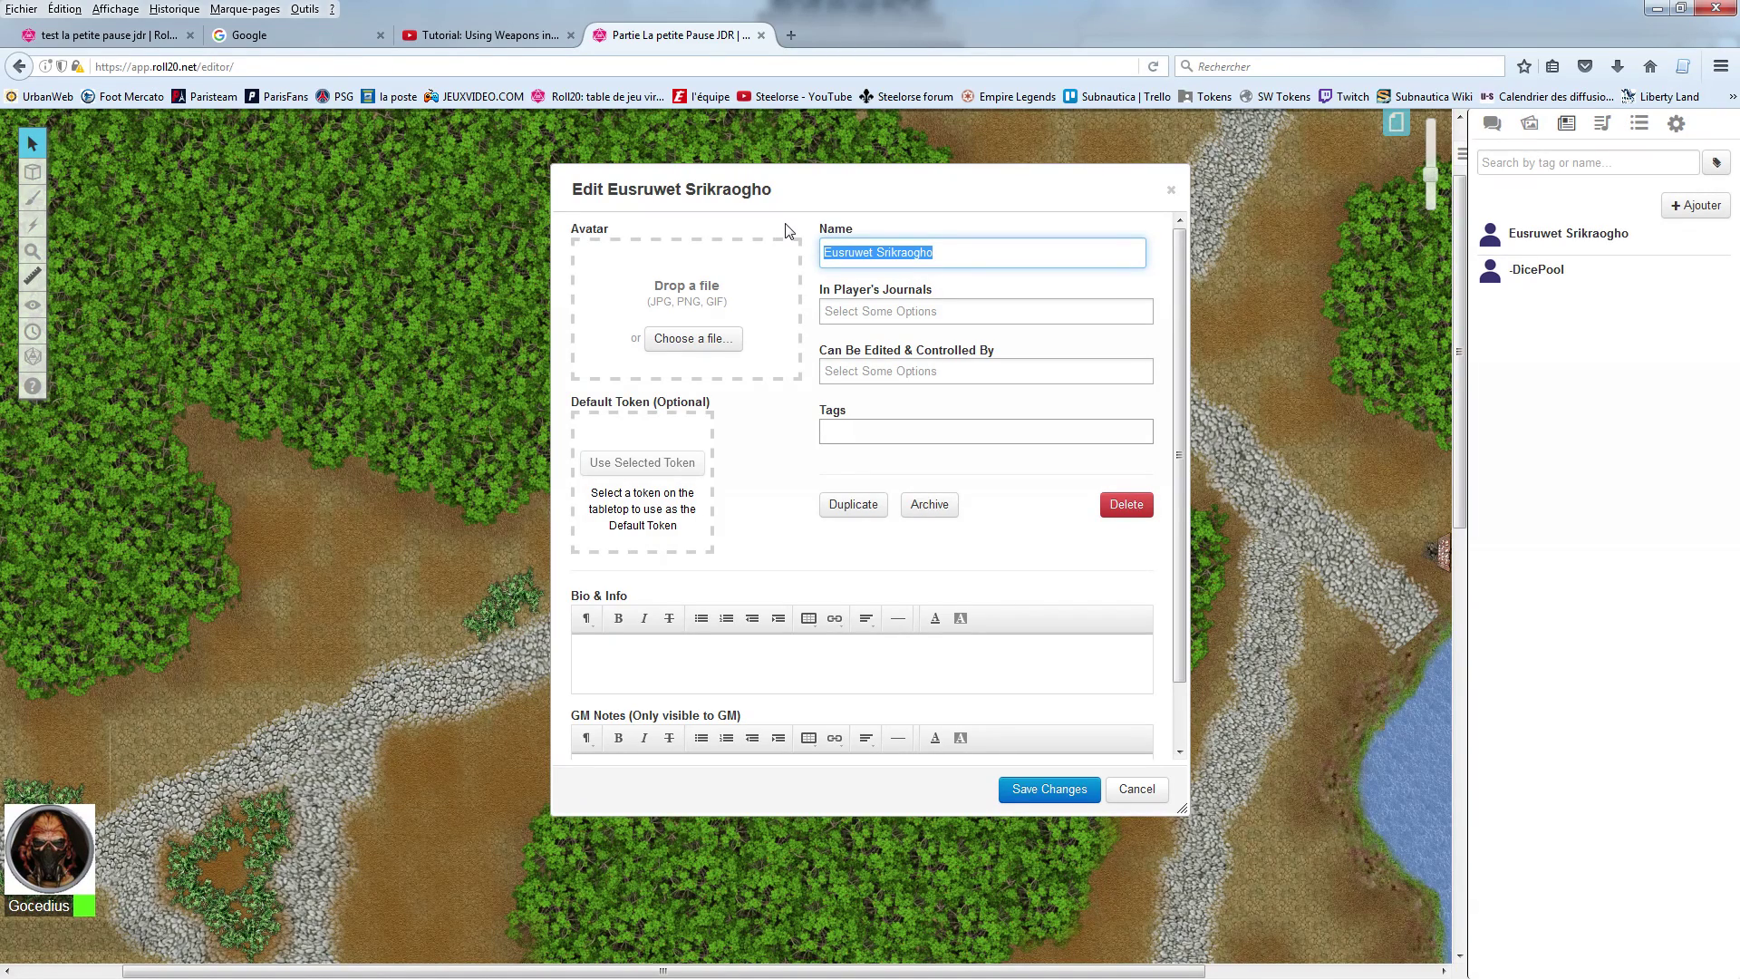
pyautogui.write('Gocecedius')
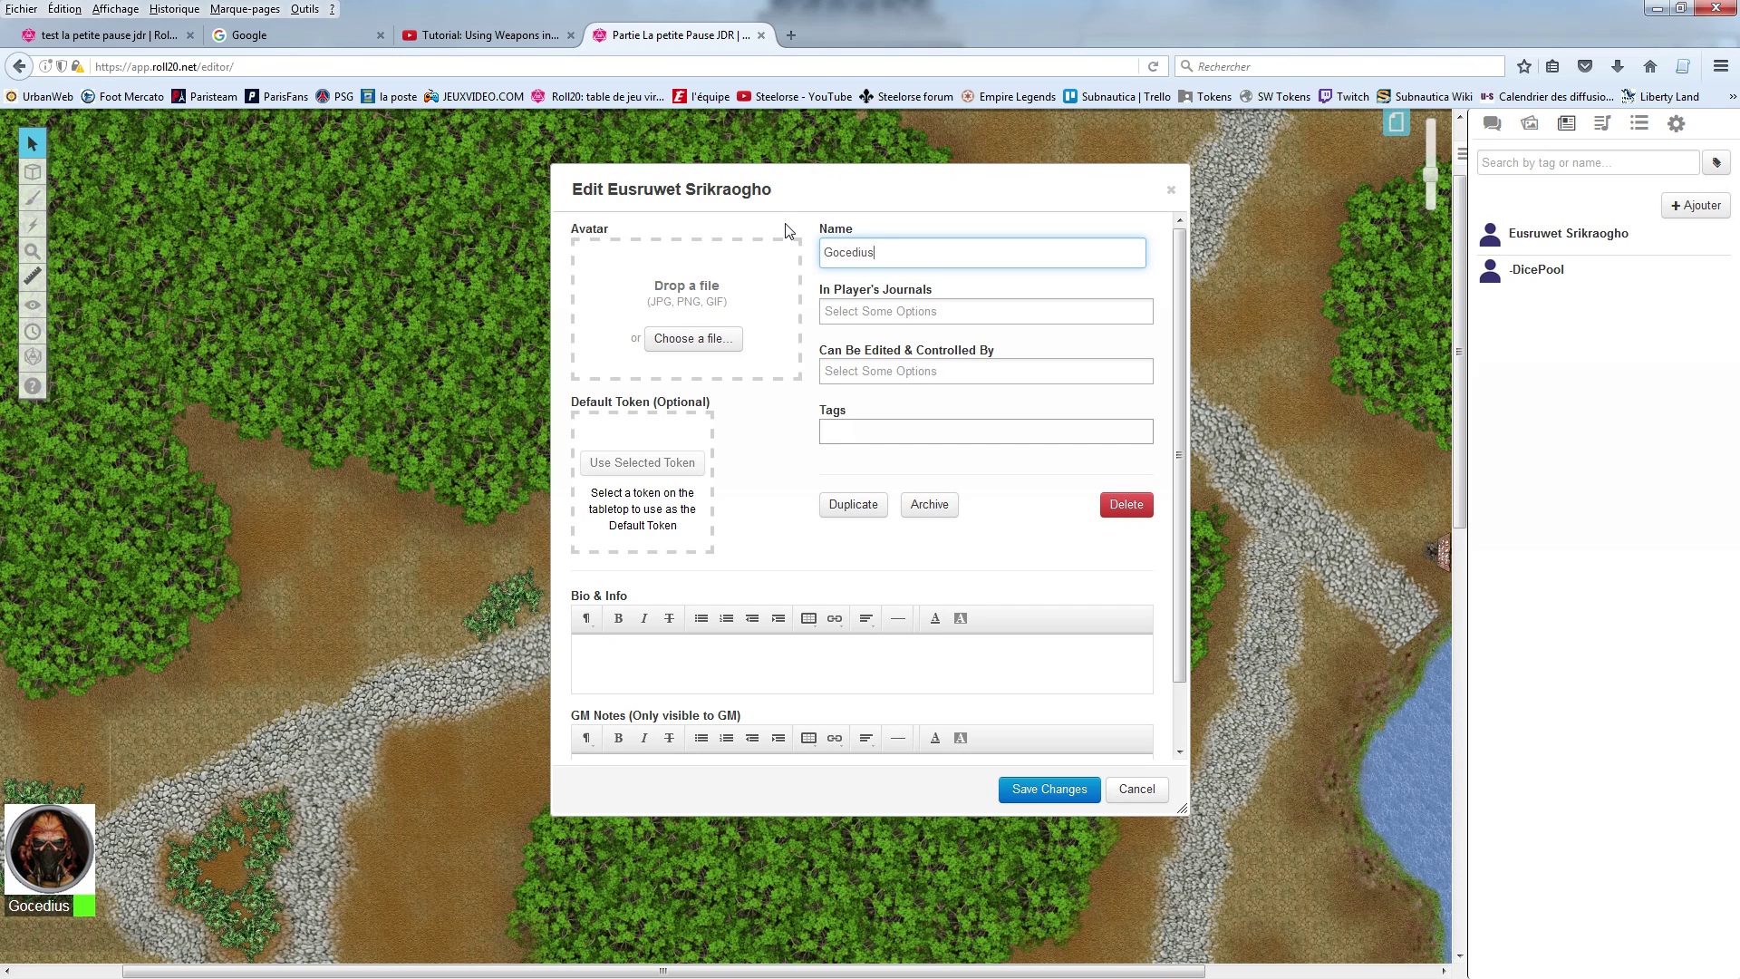
# Step: Show the character in All Players' journals and let only the player Gocedius edit and control it
pyautogui.click(968, 316)
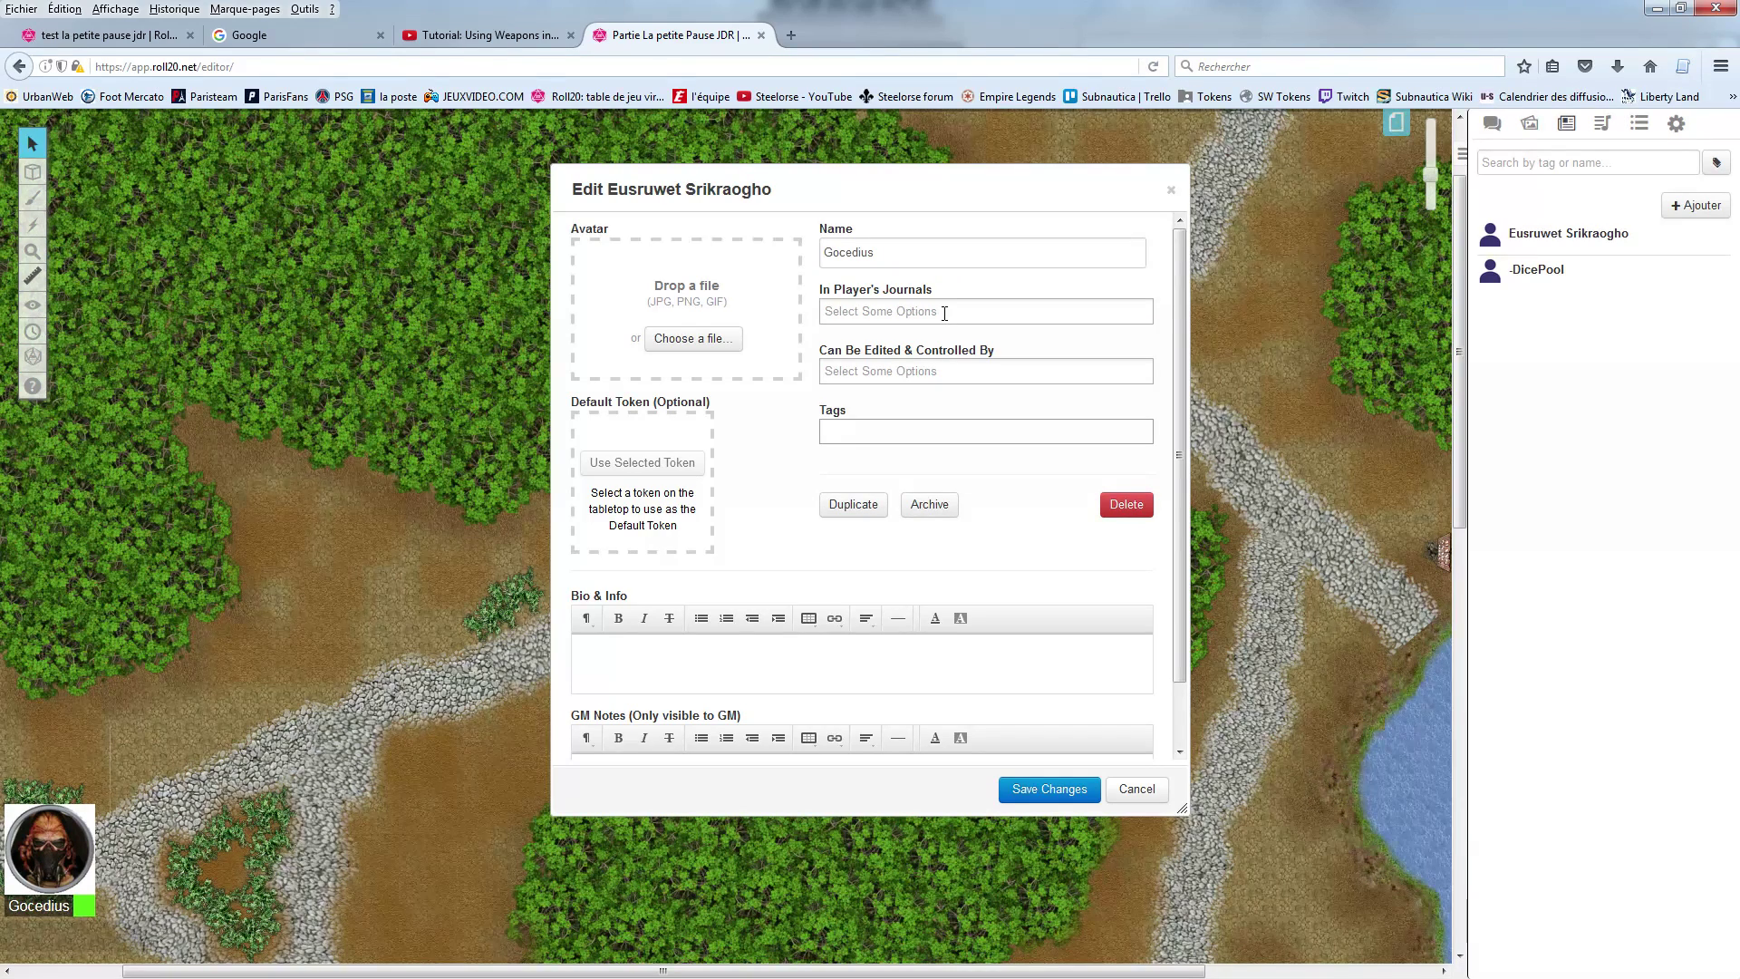
pyautogui.click(933, 309)
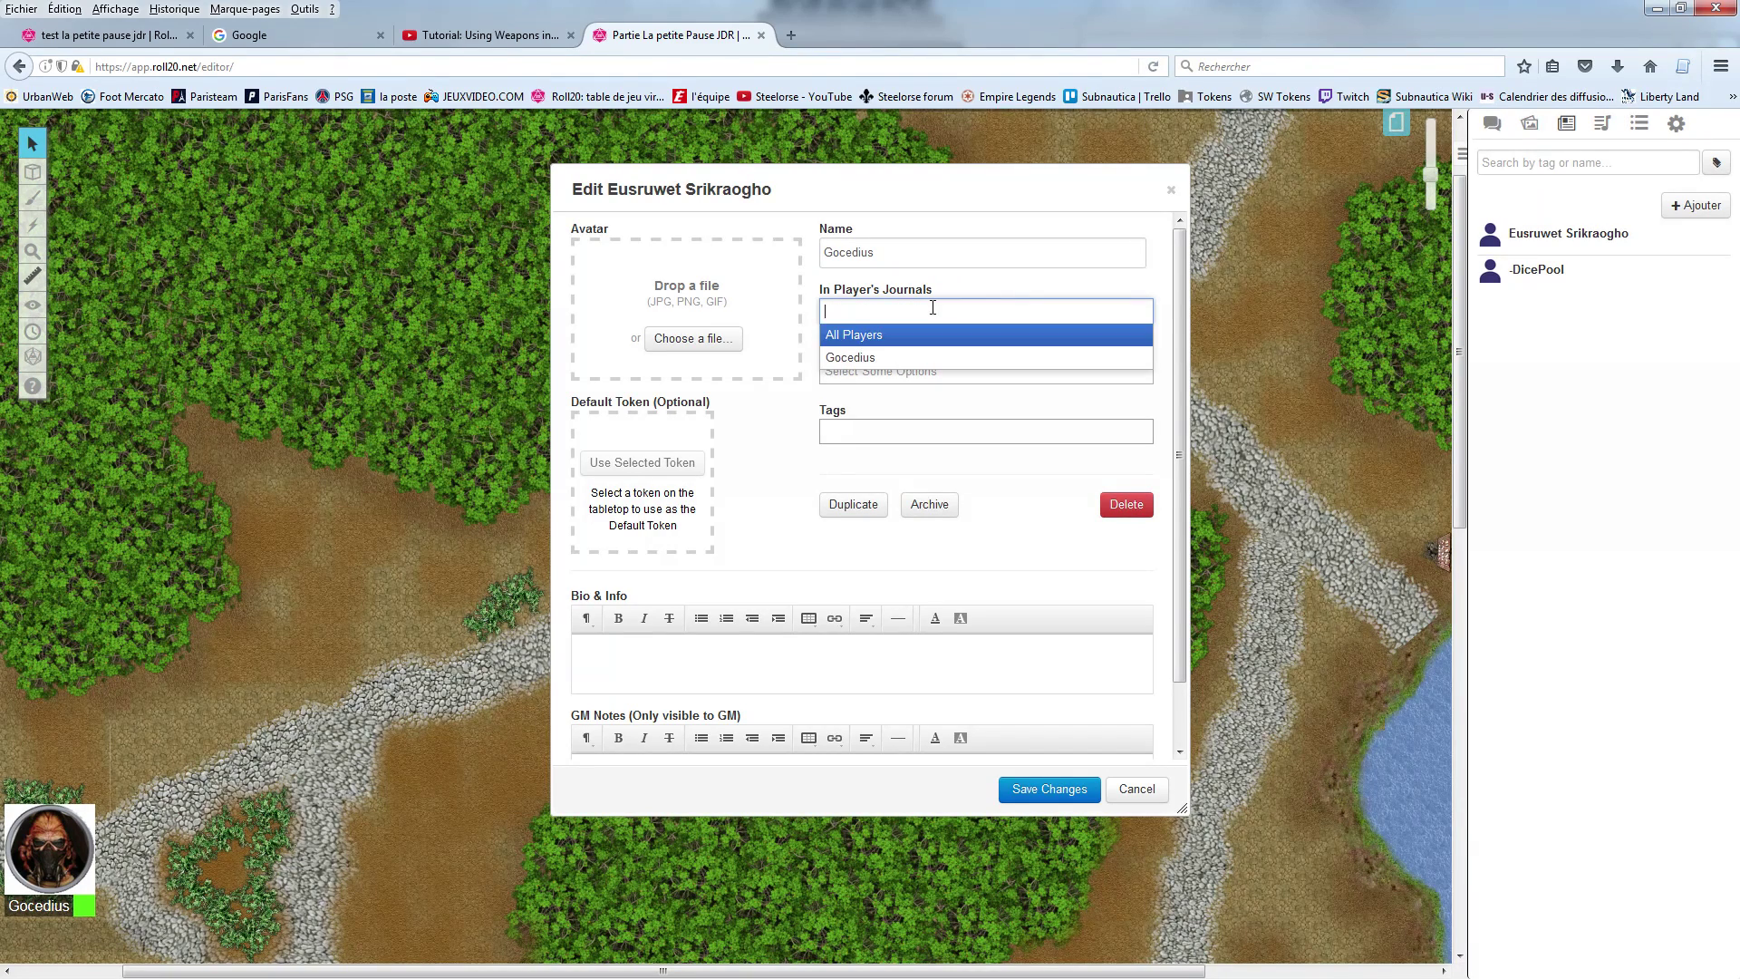
pyautogui.click(840, 337)
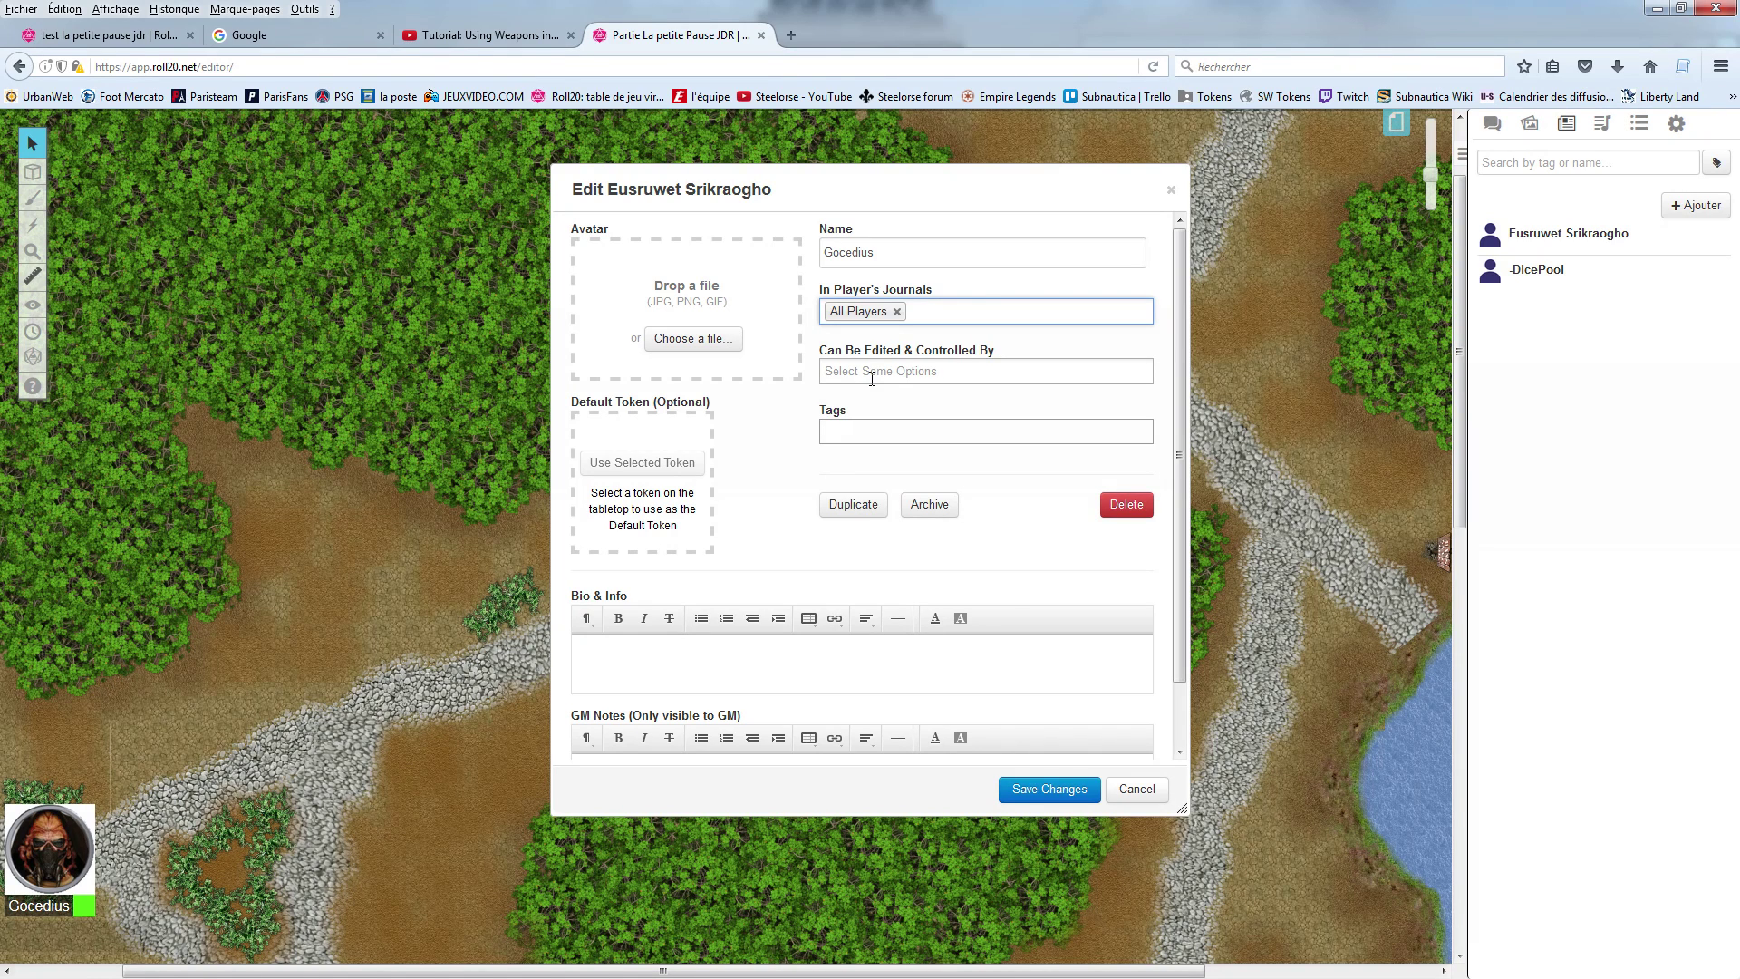
pyautogui.click(871, 379)
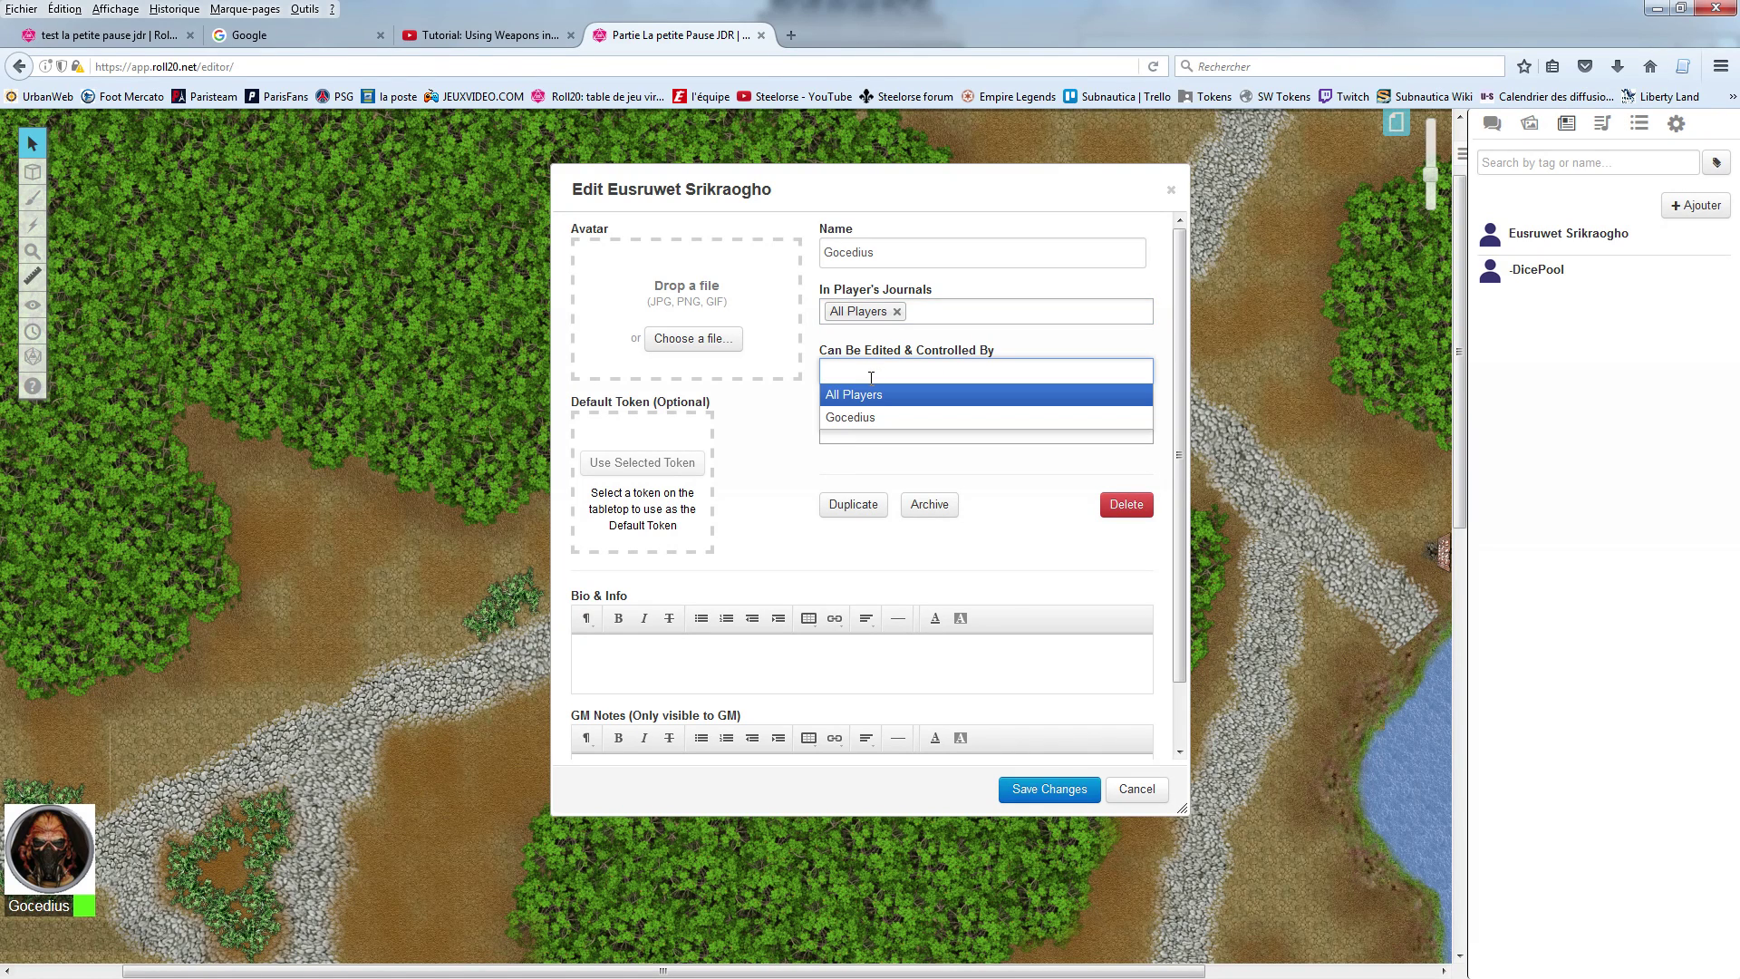
pyautogui.click(872, 421)
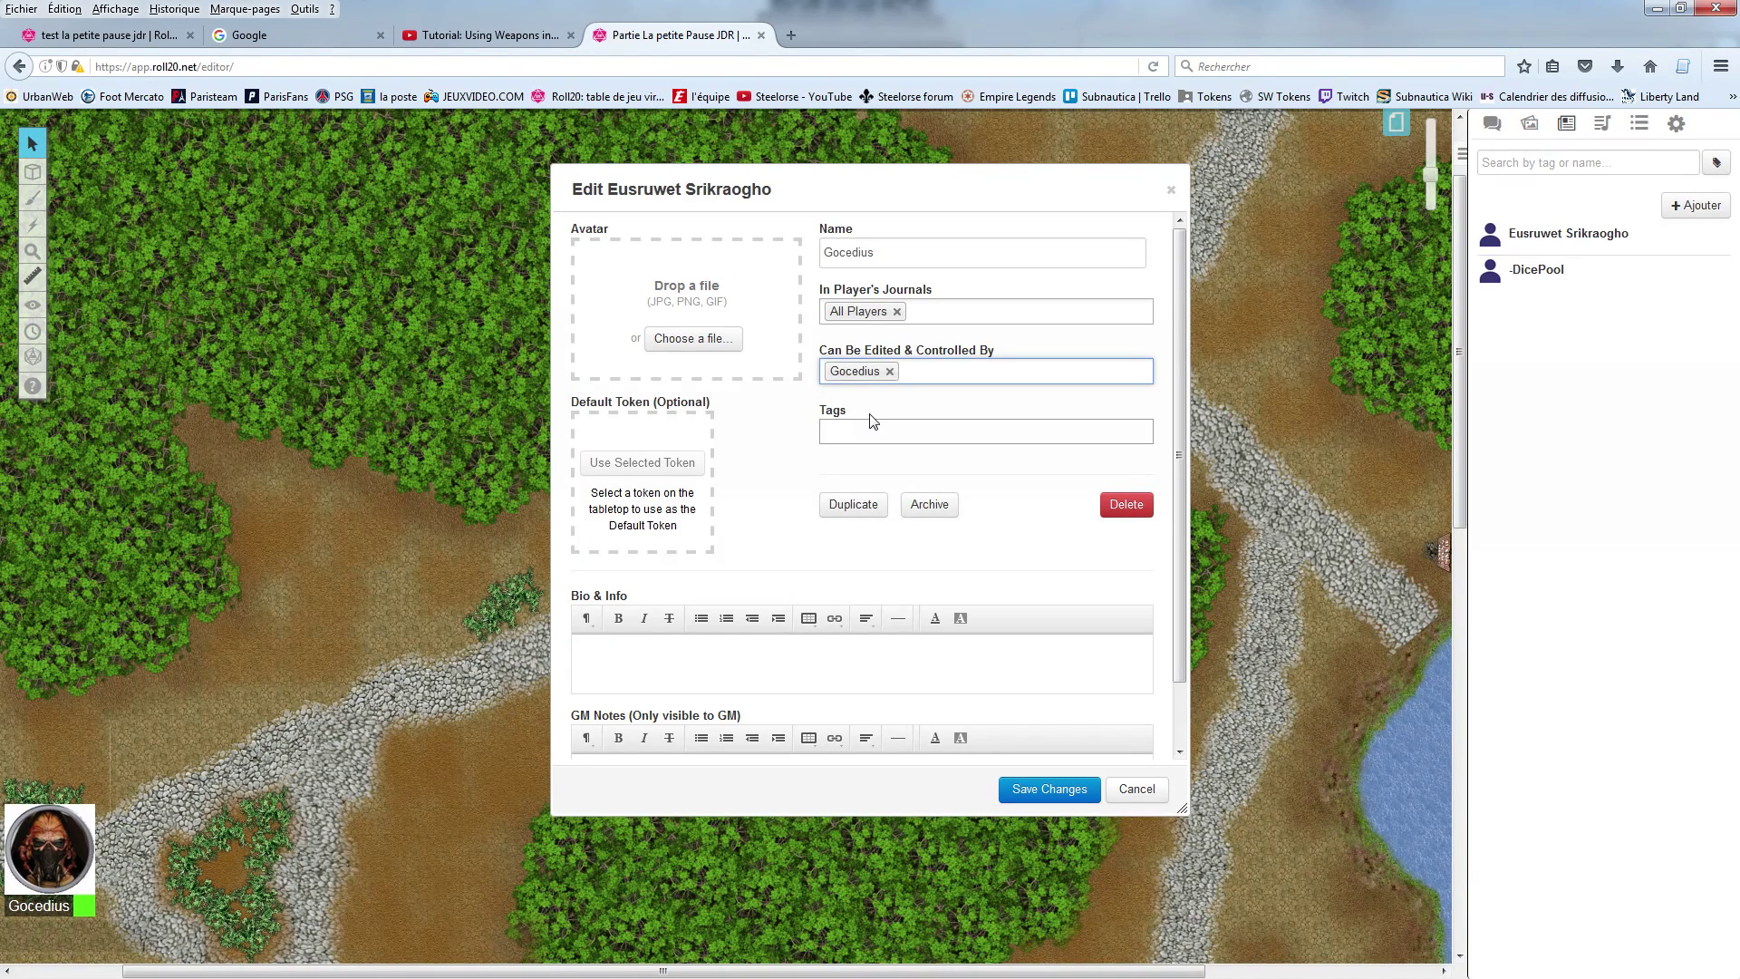
# Step: Add the tag "jedi" to the character
pyautogui.click(875, 435)
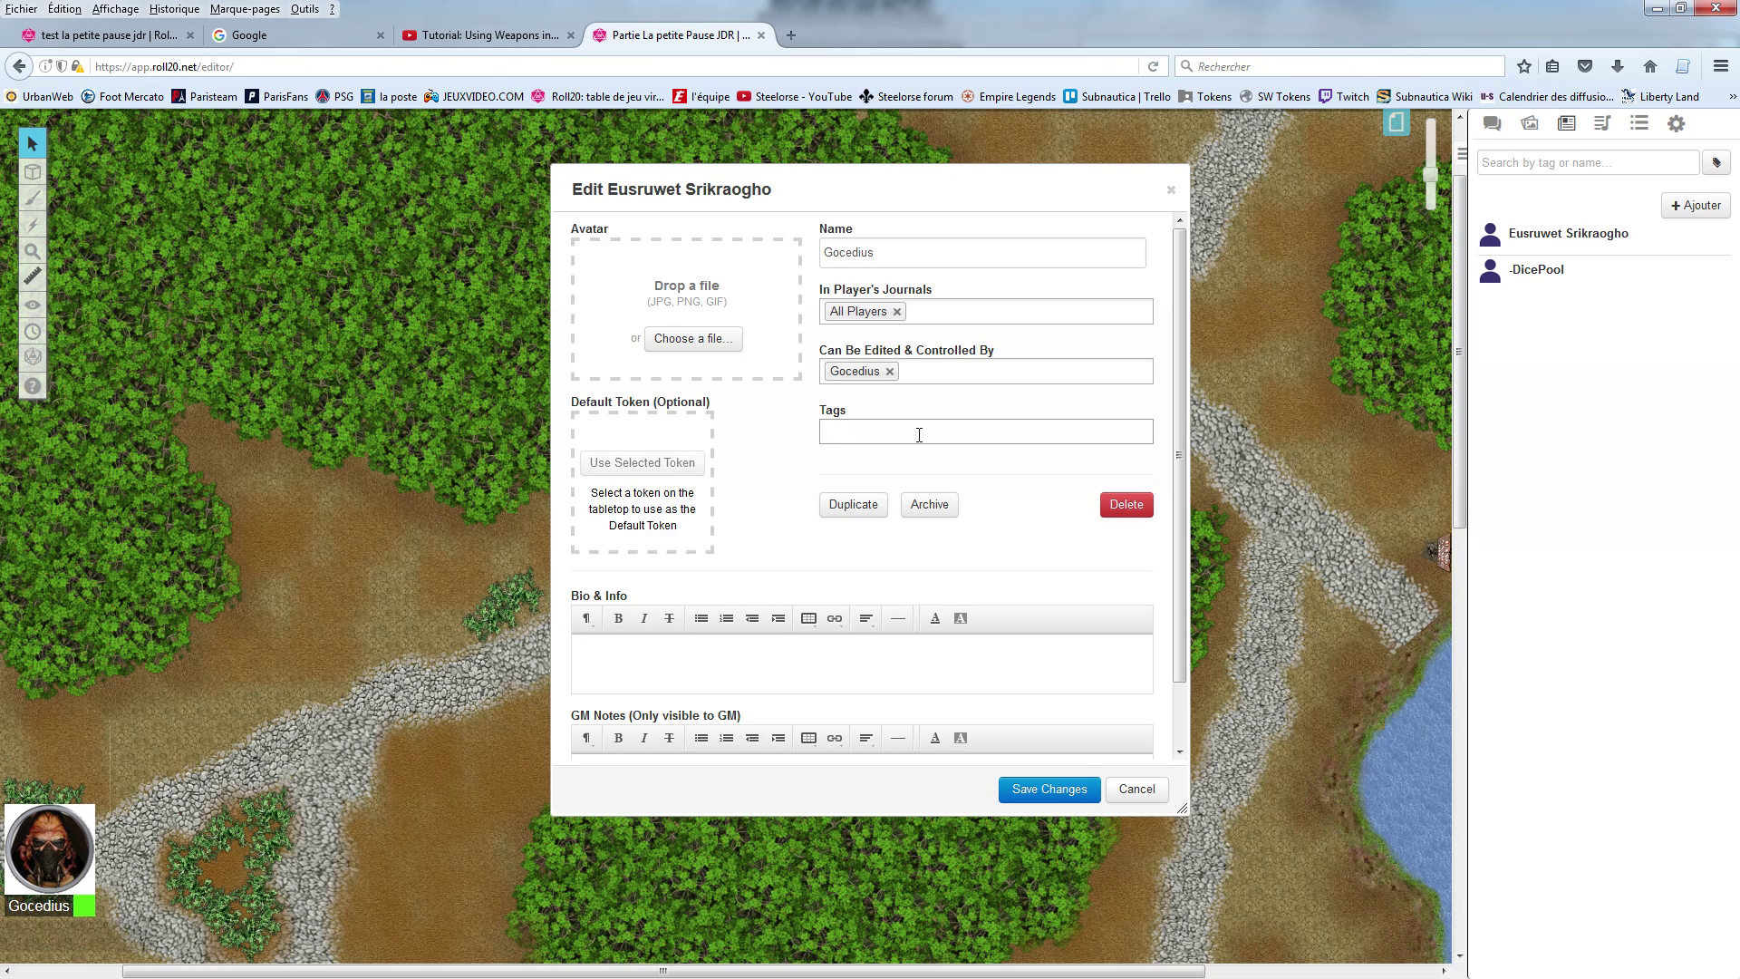
pyautogui.write('jedi')
pyautogui.click(1020, 457)
# Step: Search the art library's portraits (Portraits) for "monster"
pyautogui.click(1531, 127)
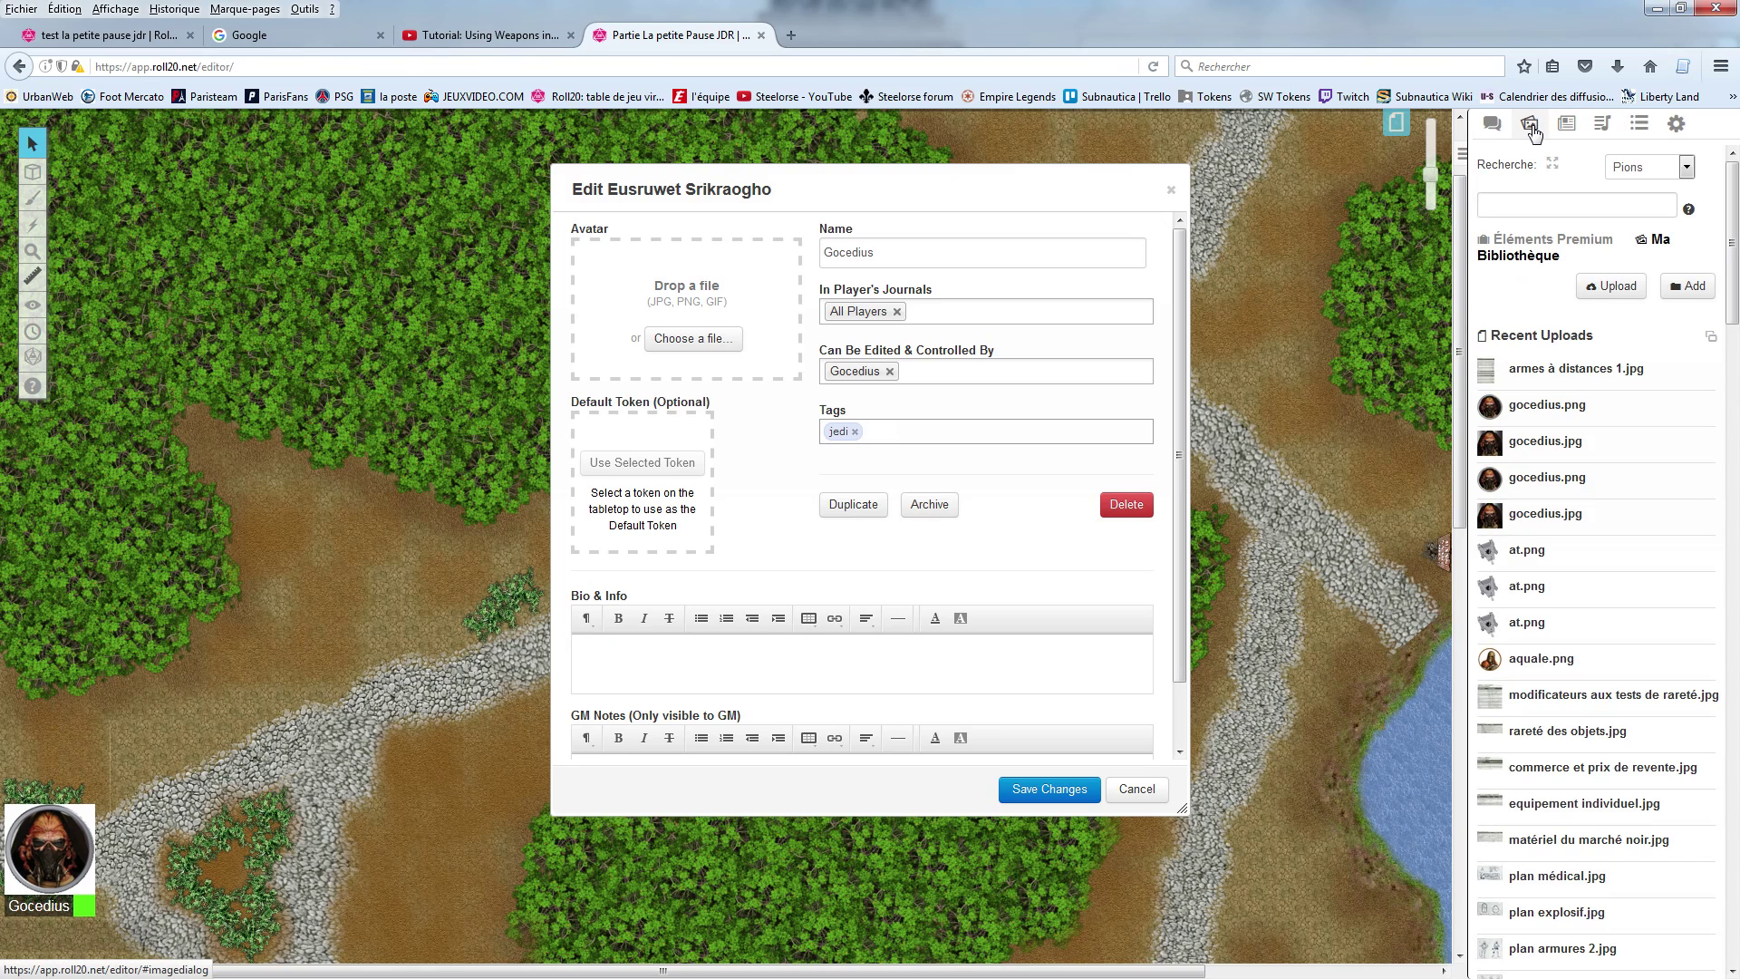
pyautogui.click(1648, 167)
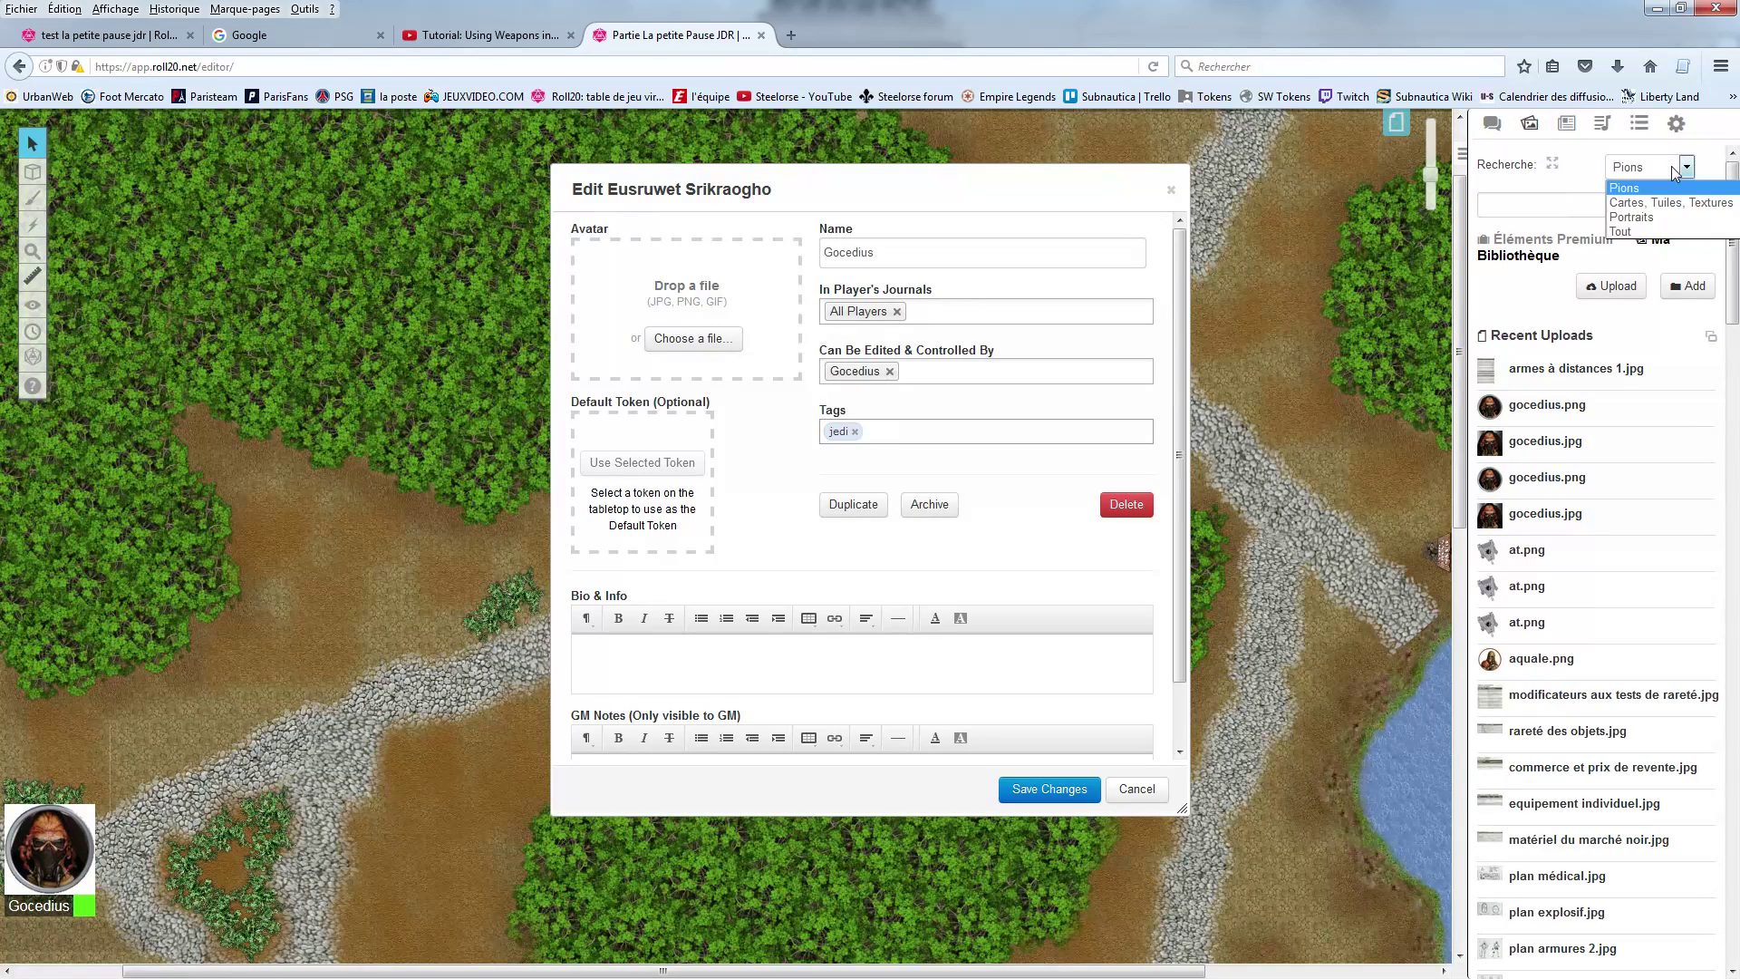
pyautogui.click(1633, 219)
pyautogui.click(1562, 212)
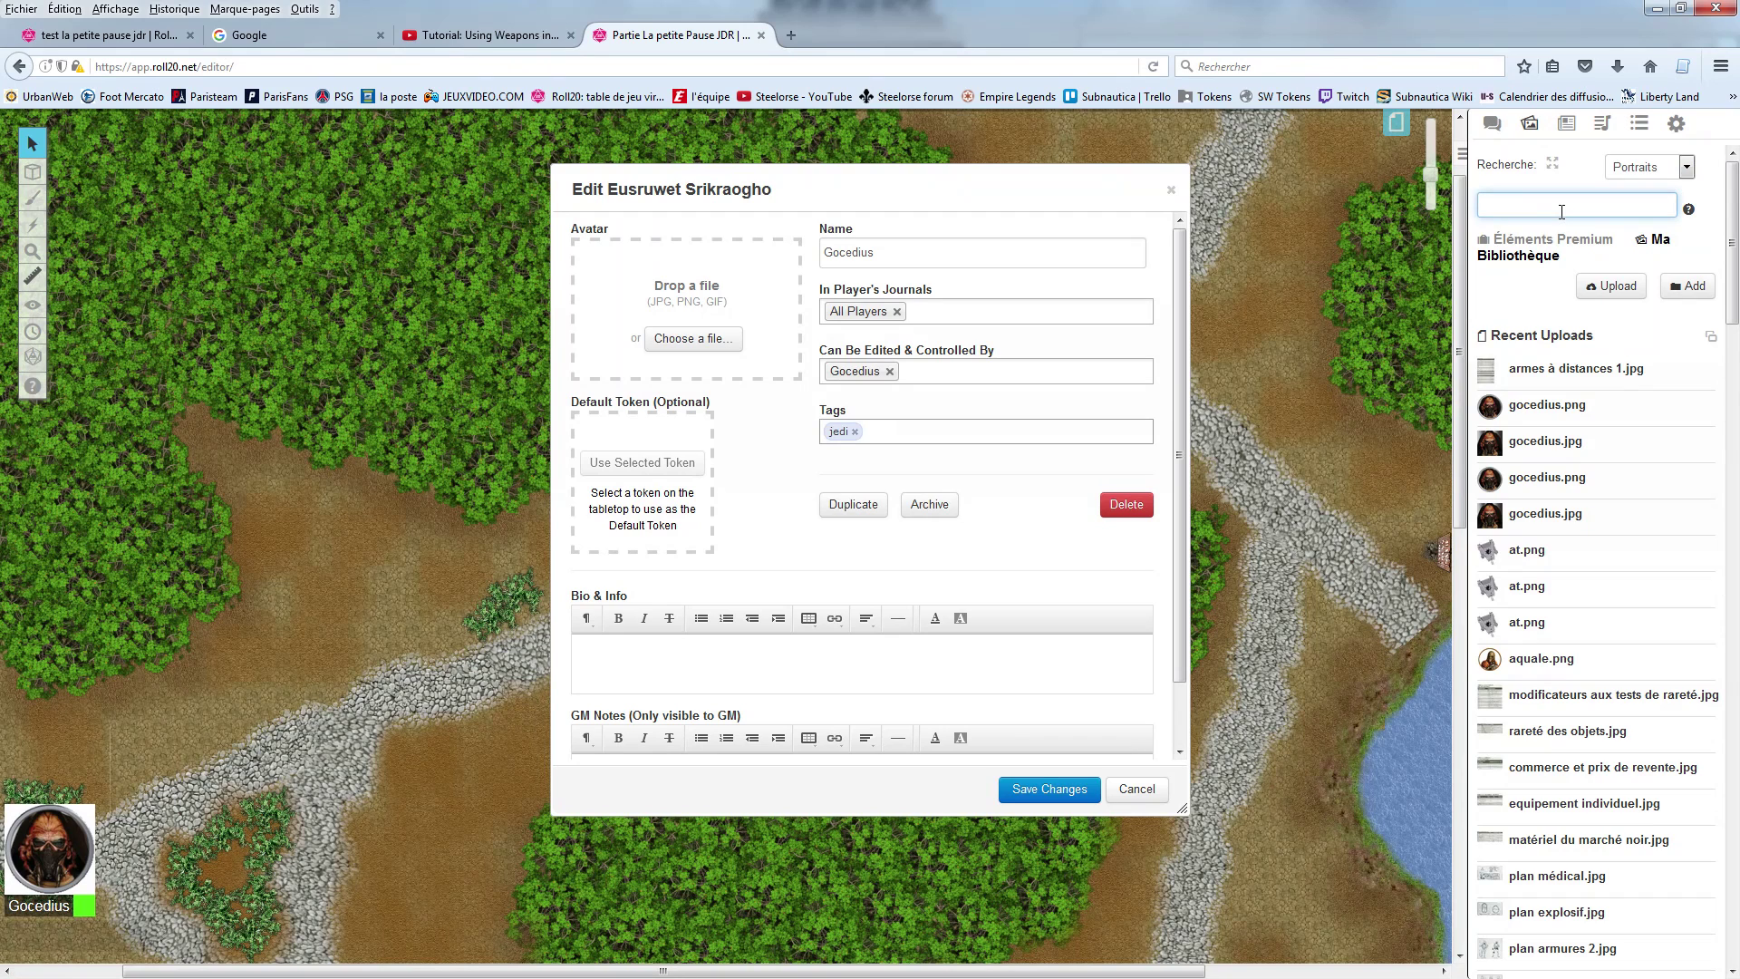
pyautogui.write('monster')
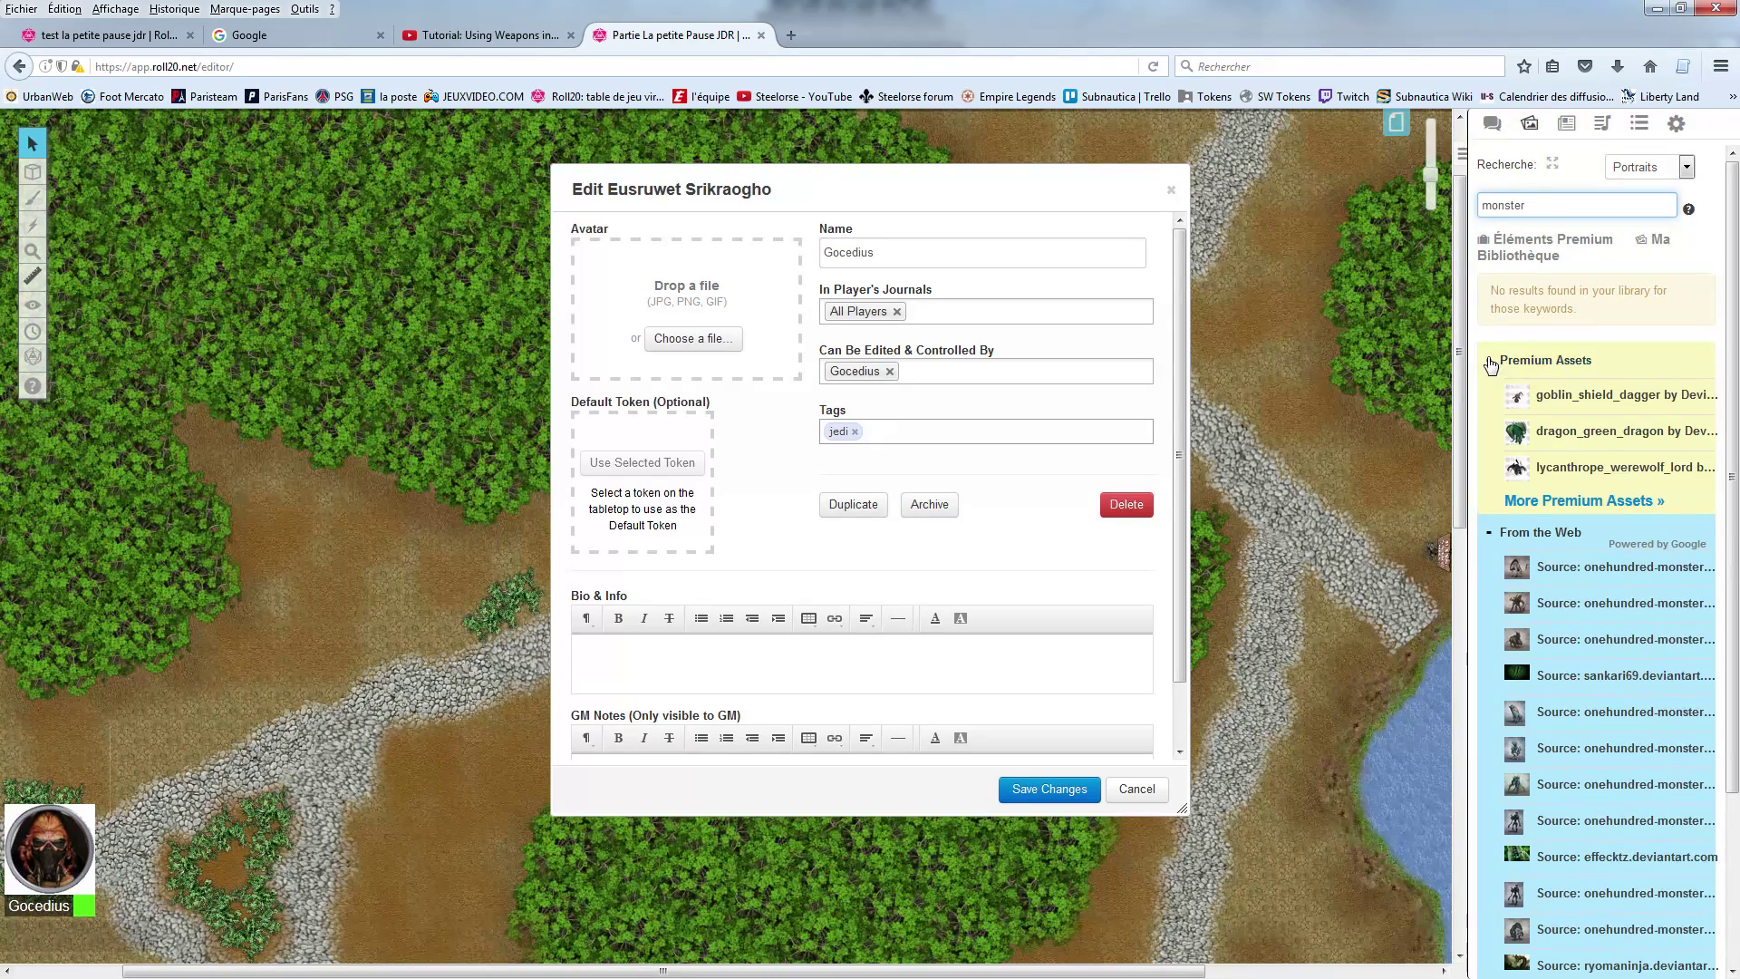
# Step: Try the long-haired warrior portrait from the web results as the character's avatar, and remove it again
pyautogui.click(1492, 362)
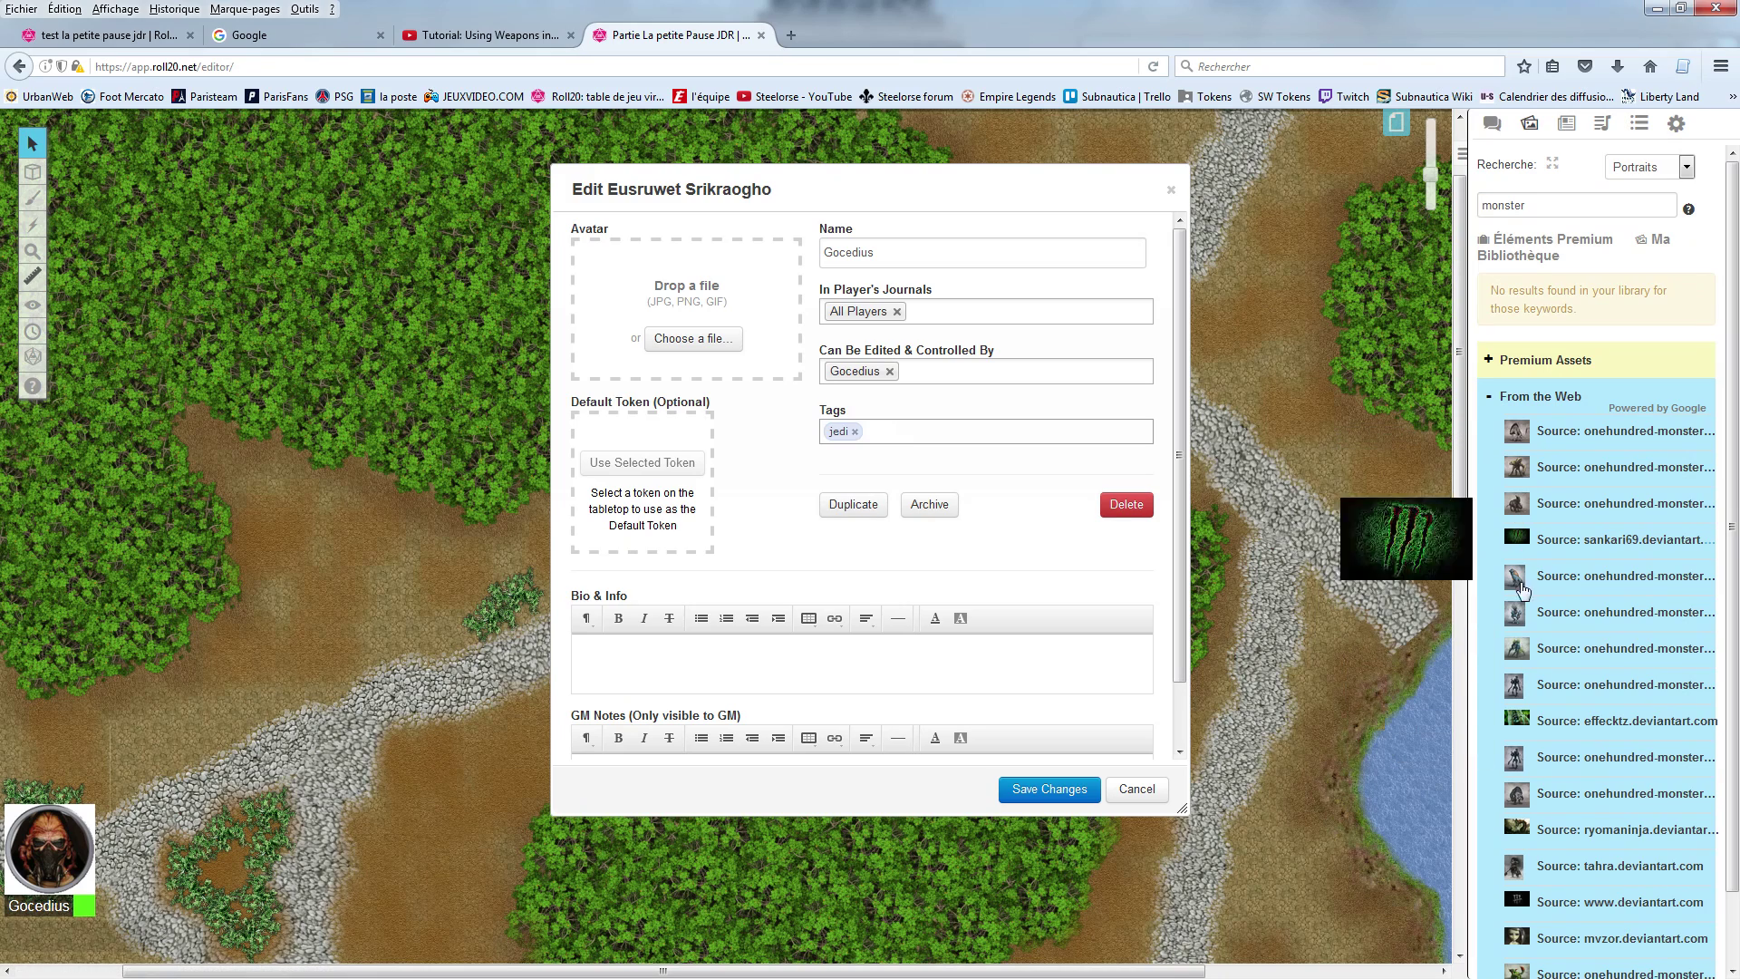
pyautogui.scroll(-3, 1520, 664)
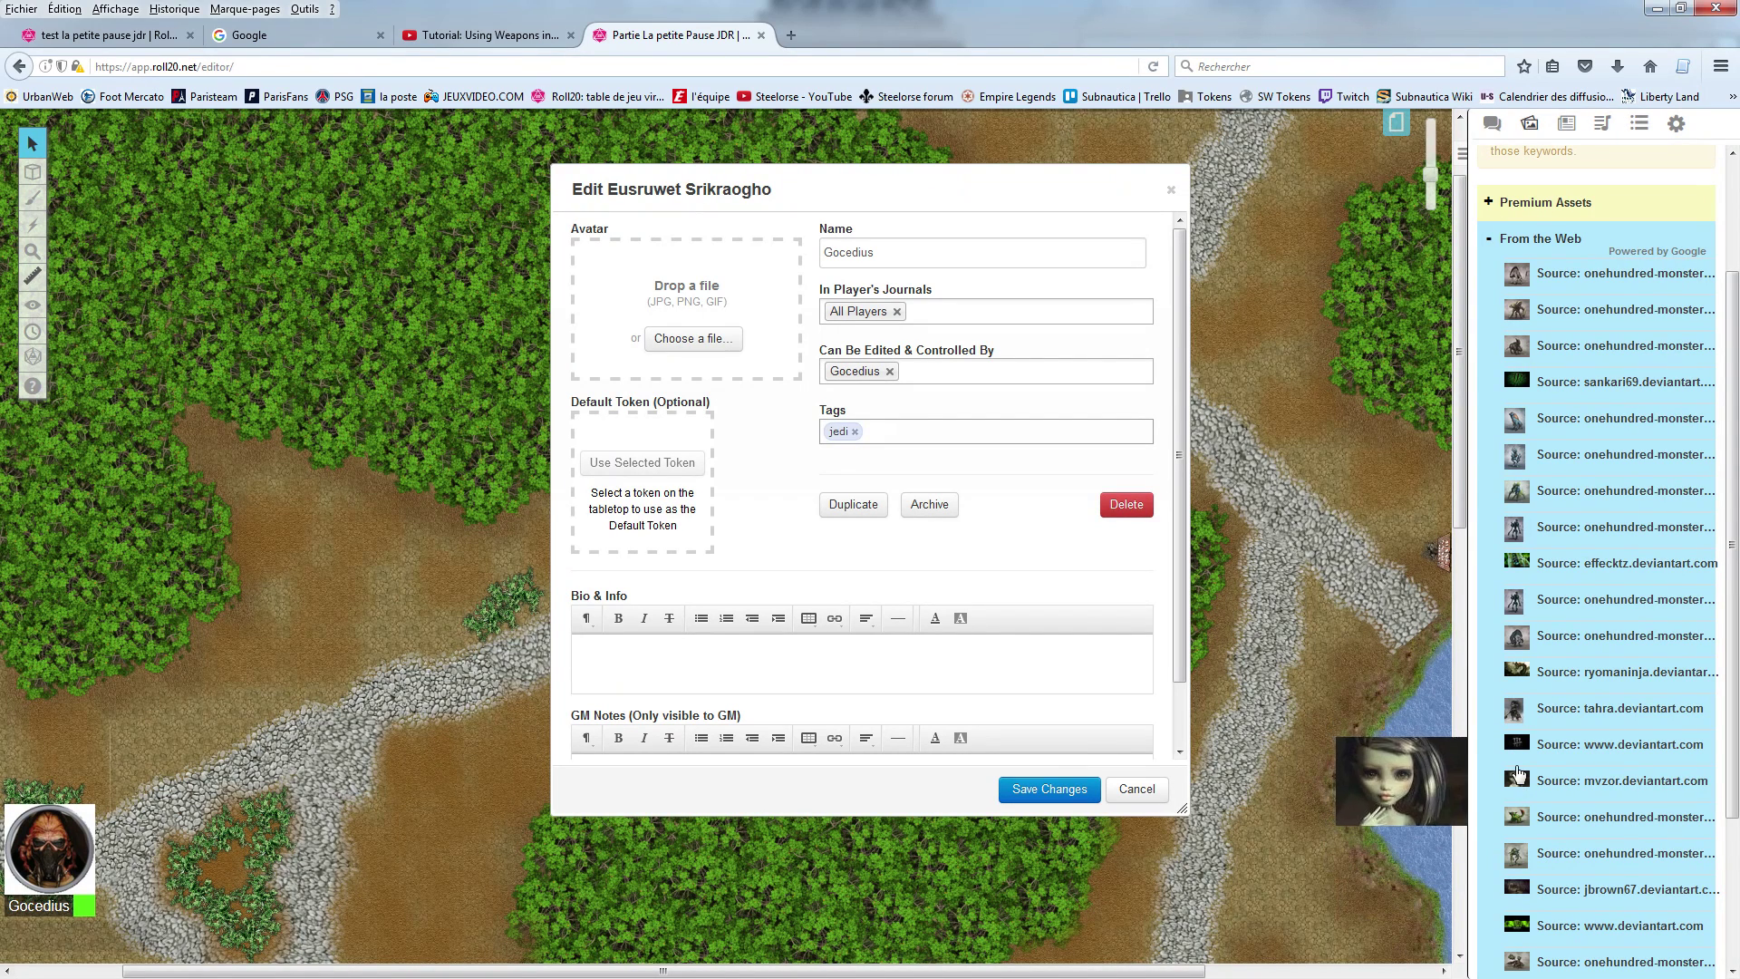
pyautogui.moveTo(1514, 721); pyautogui.dragTo(707, 296)
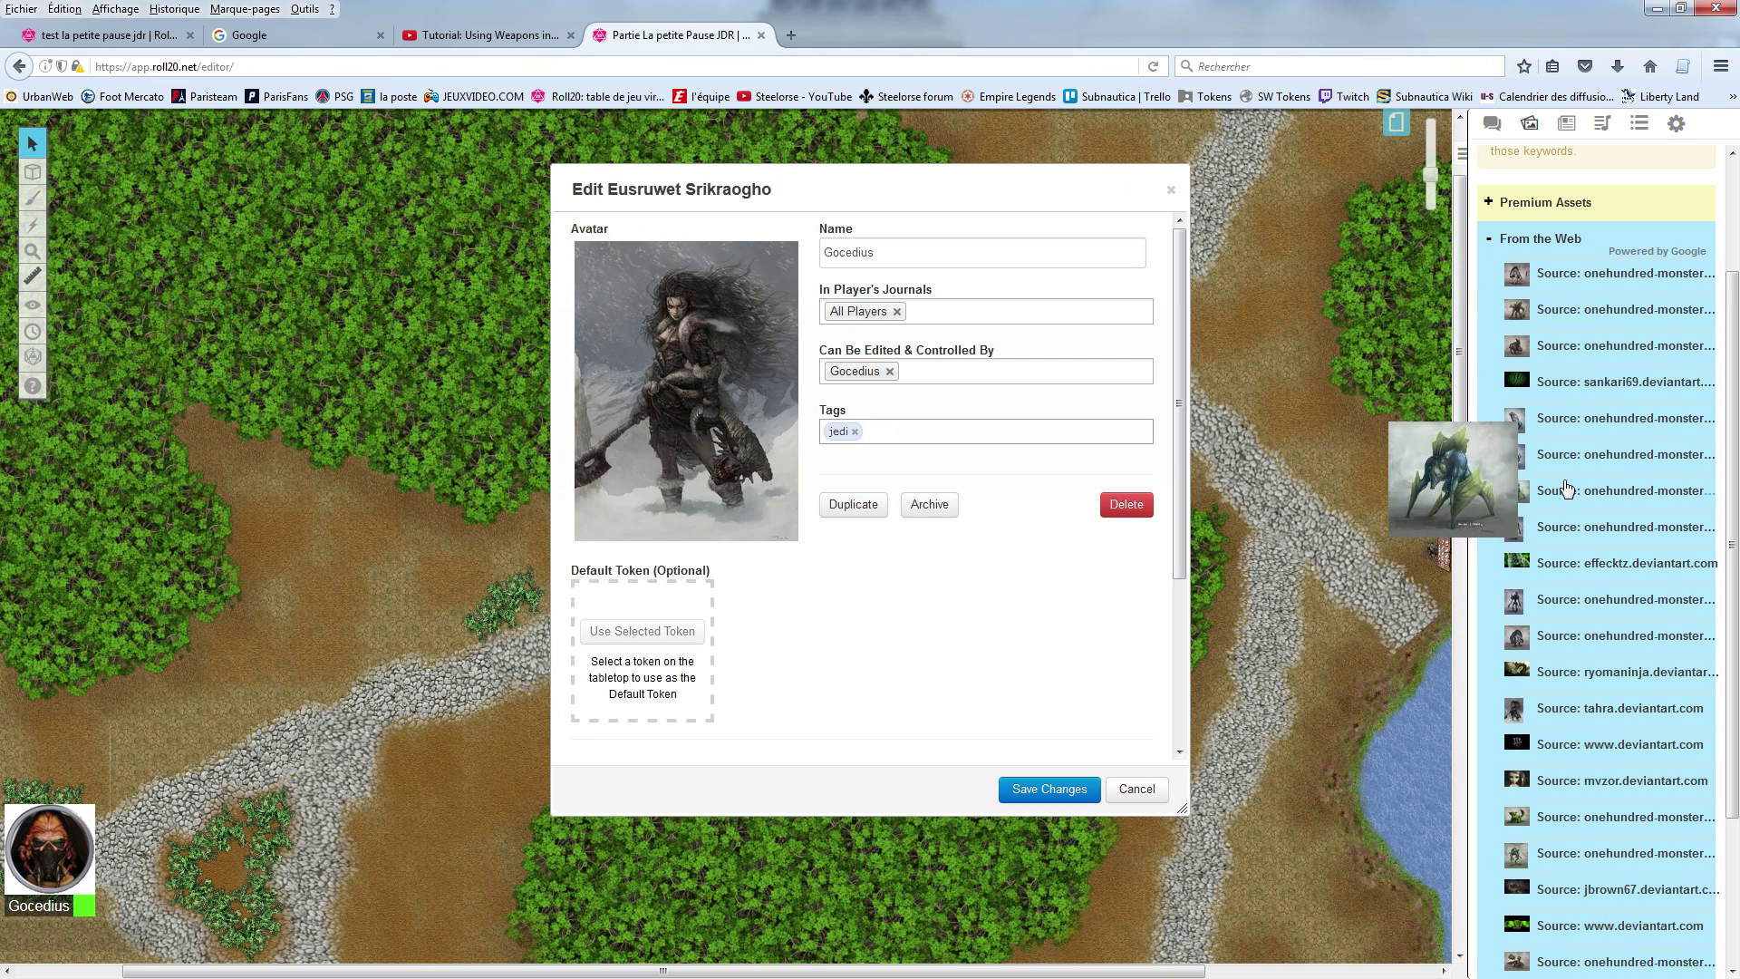
pyautogui.moveTo(791, 269)
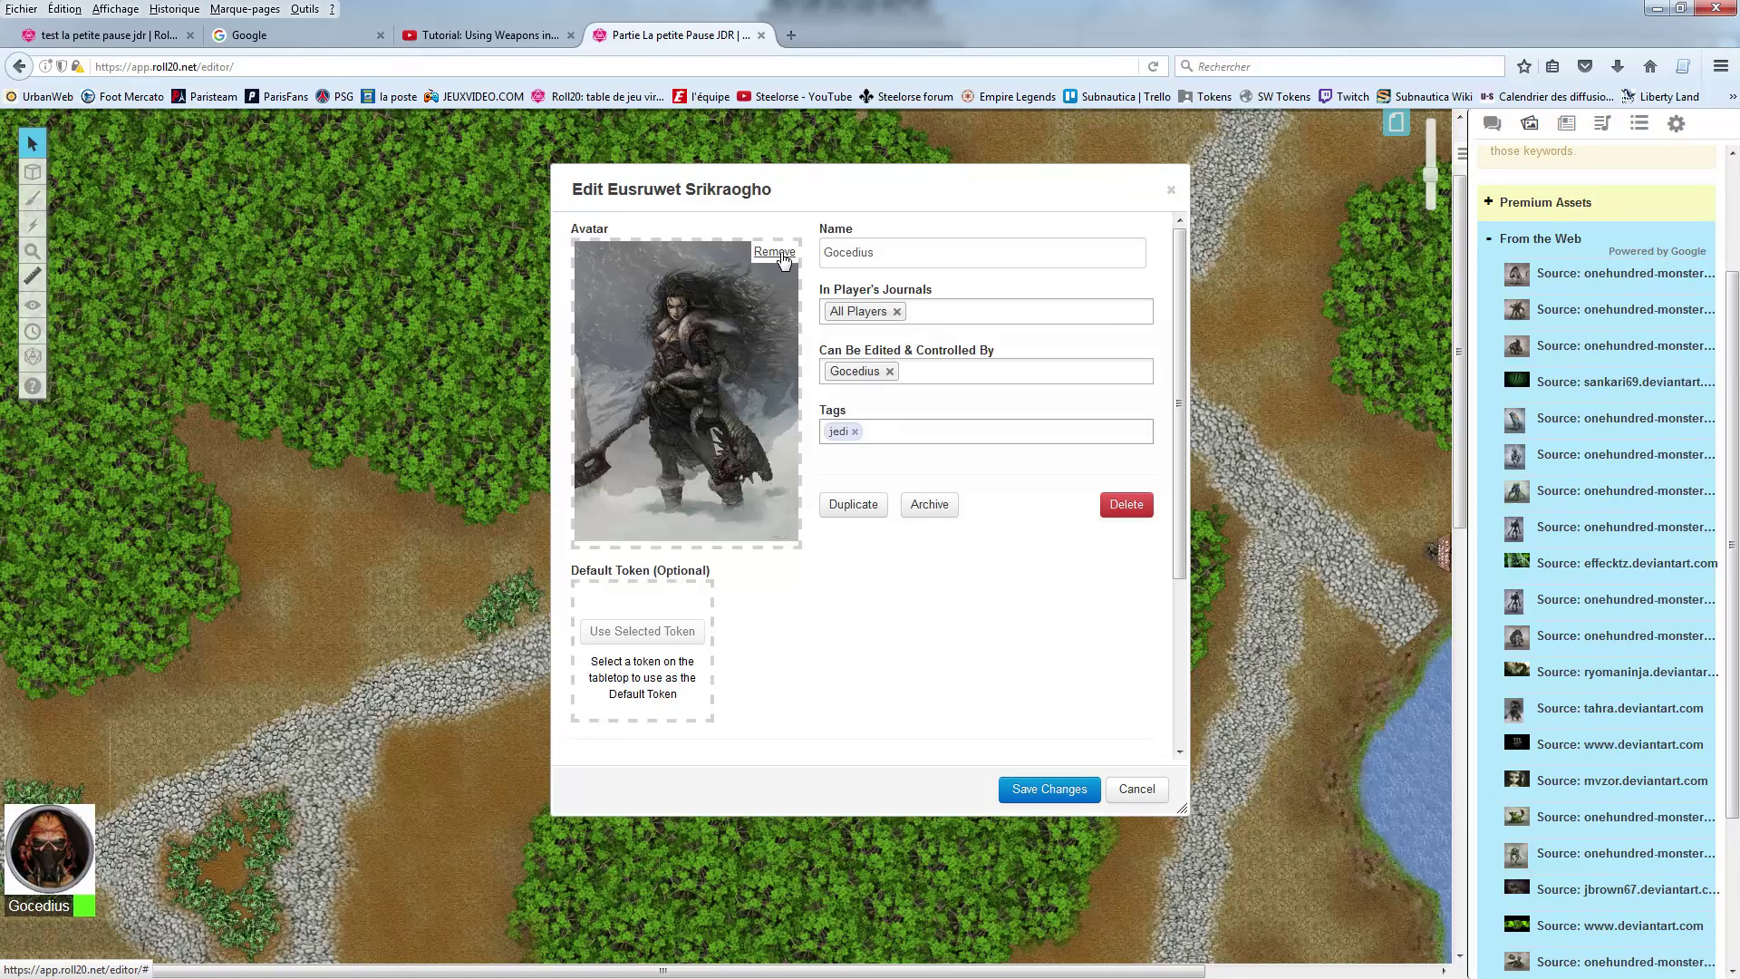
pyautogui.click(776, 253)
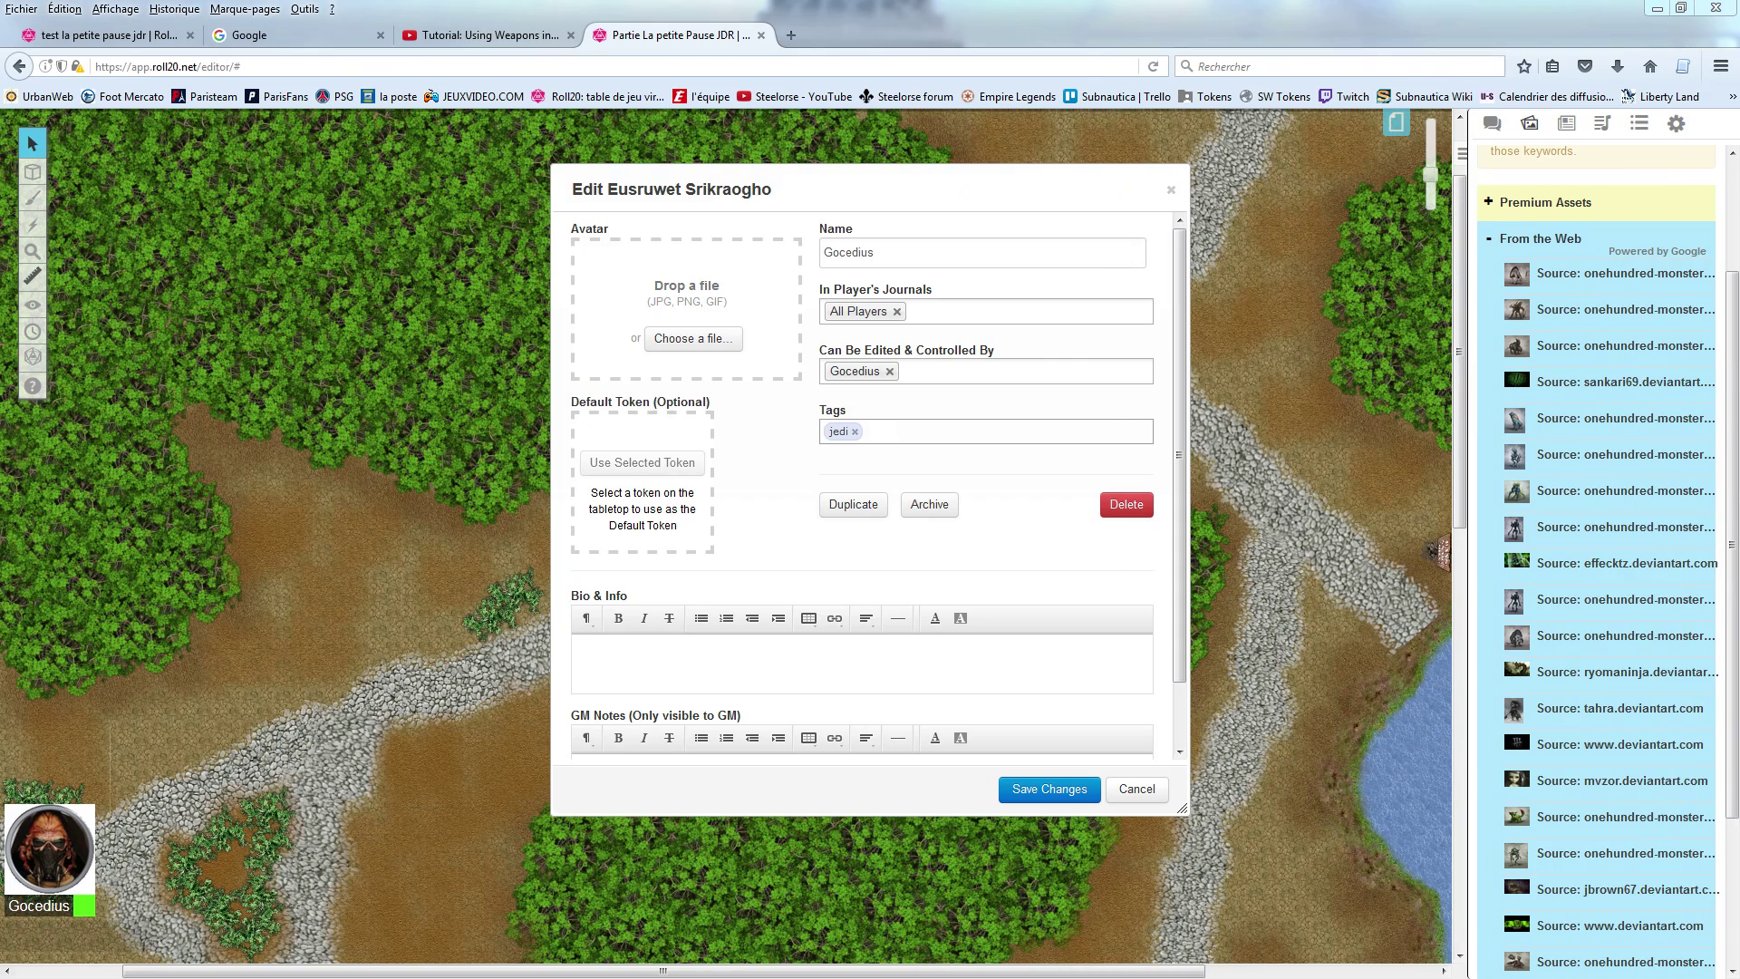
# Step: Set the character's avatar to the square Gocedius JPEG from the local Aventure Star Wars folder, and return to the browser
pyautogui.hotkey('alt', 'Tab')
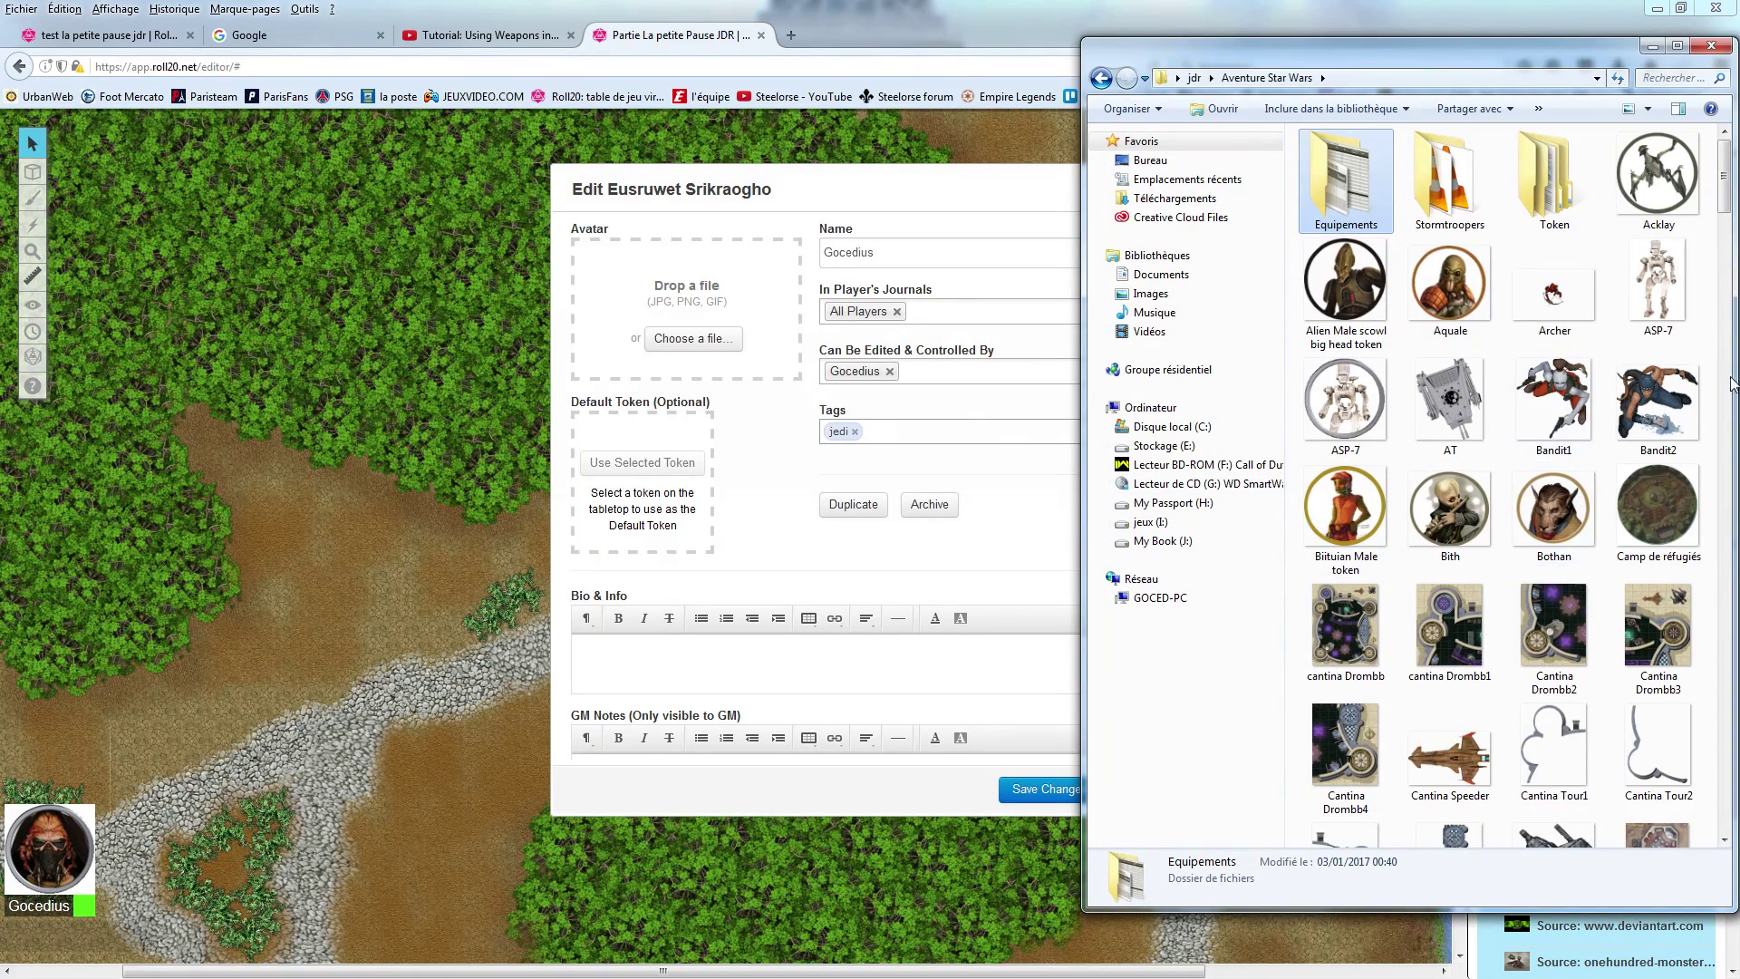
pyautogui.moveTo(1722, 168); pyautogui.dragTo(1722, 329)
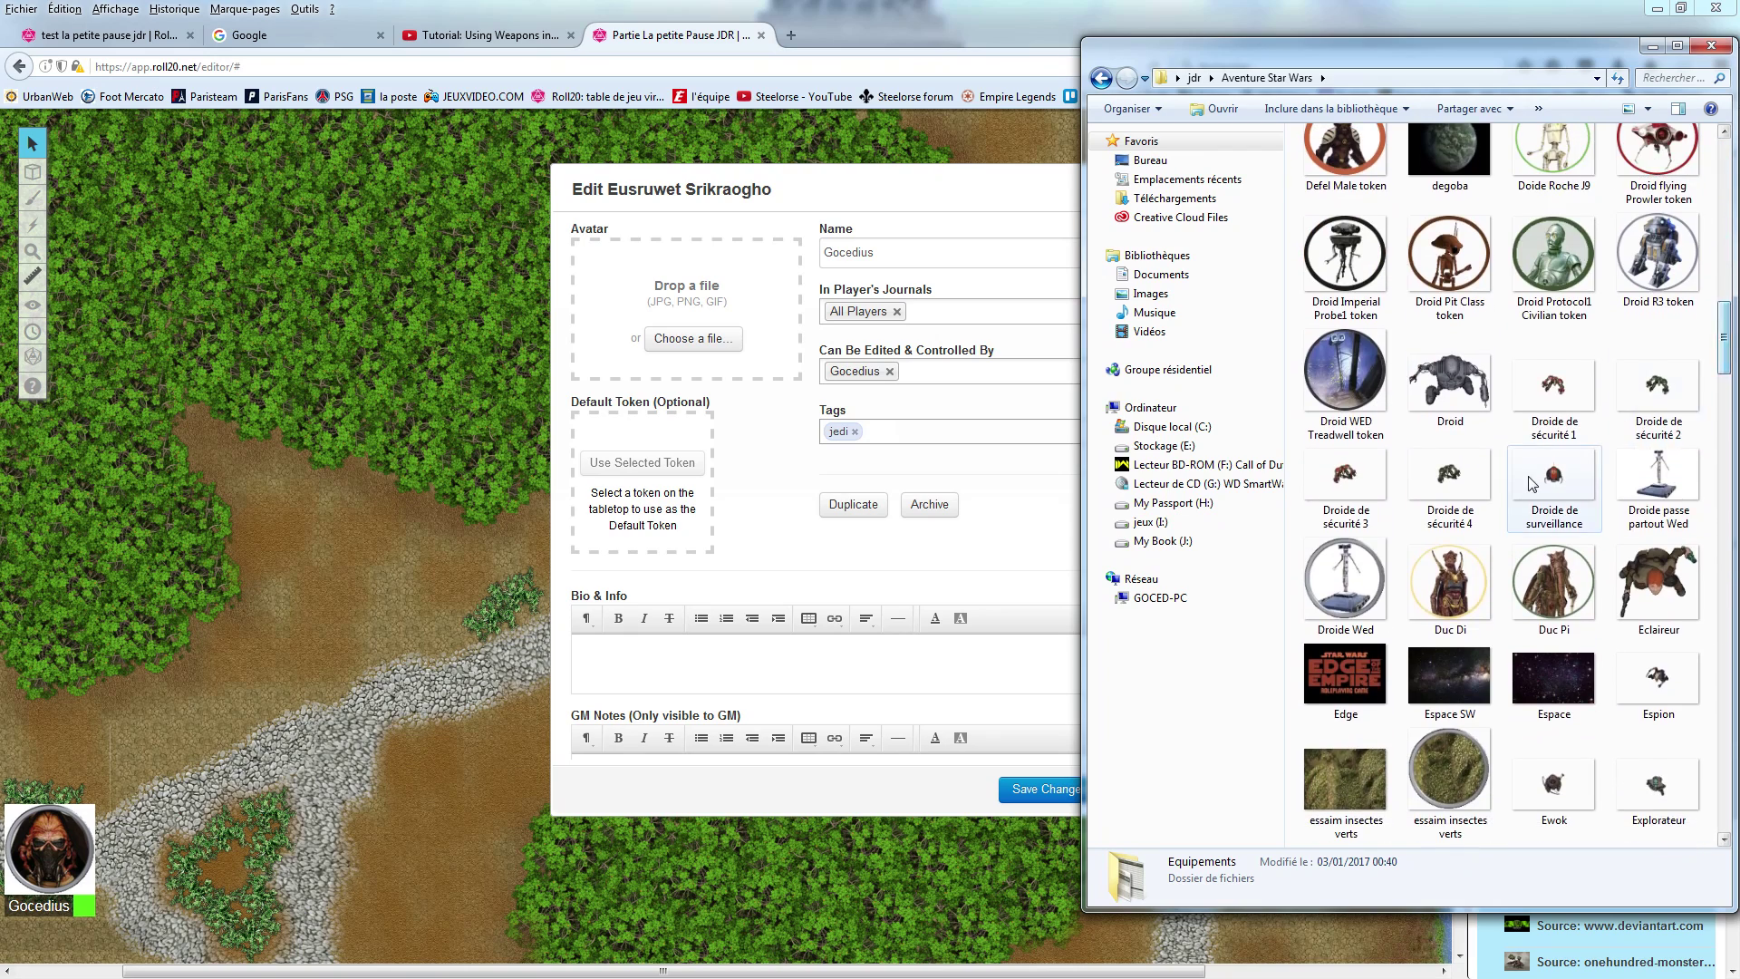
pyautogui.scroll(-15, 1530, 484)
pyautogui.scroll(5, 1532, 484)
pyautogui.moveTo(1564, 279); pyautogui.dragTo(699, 311)
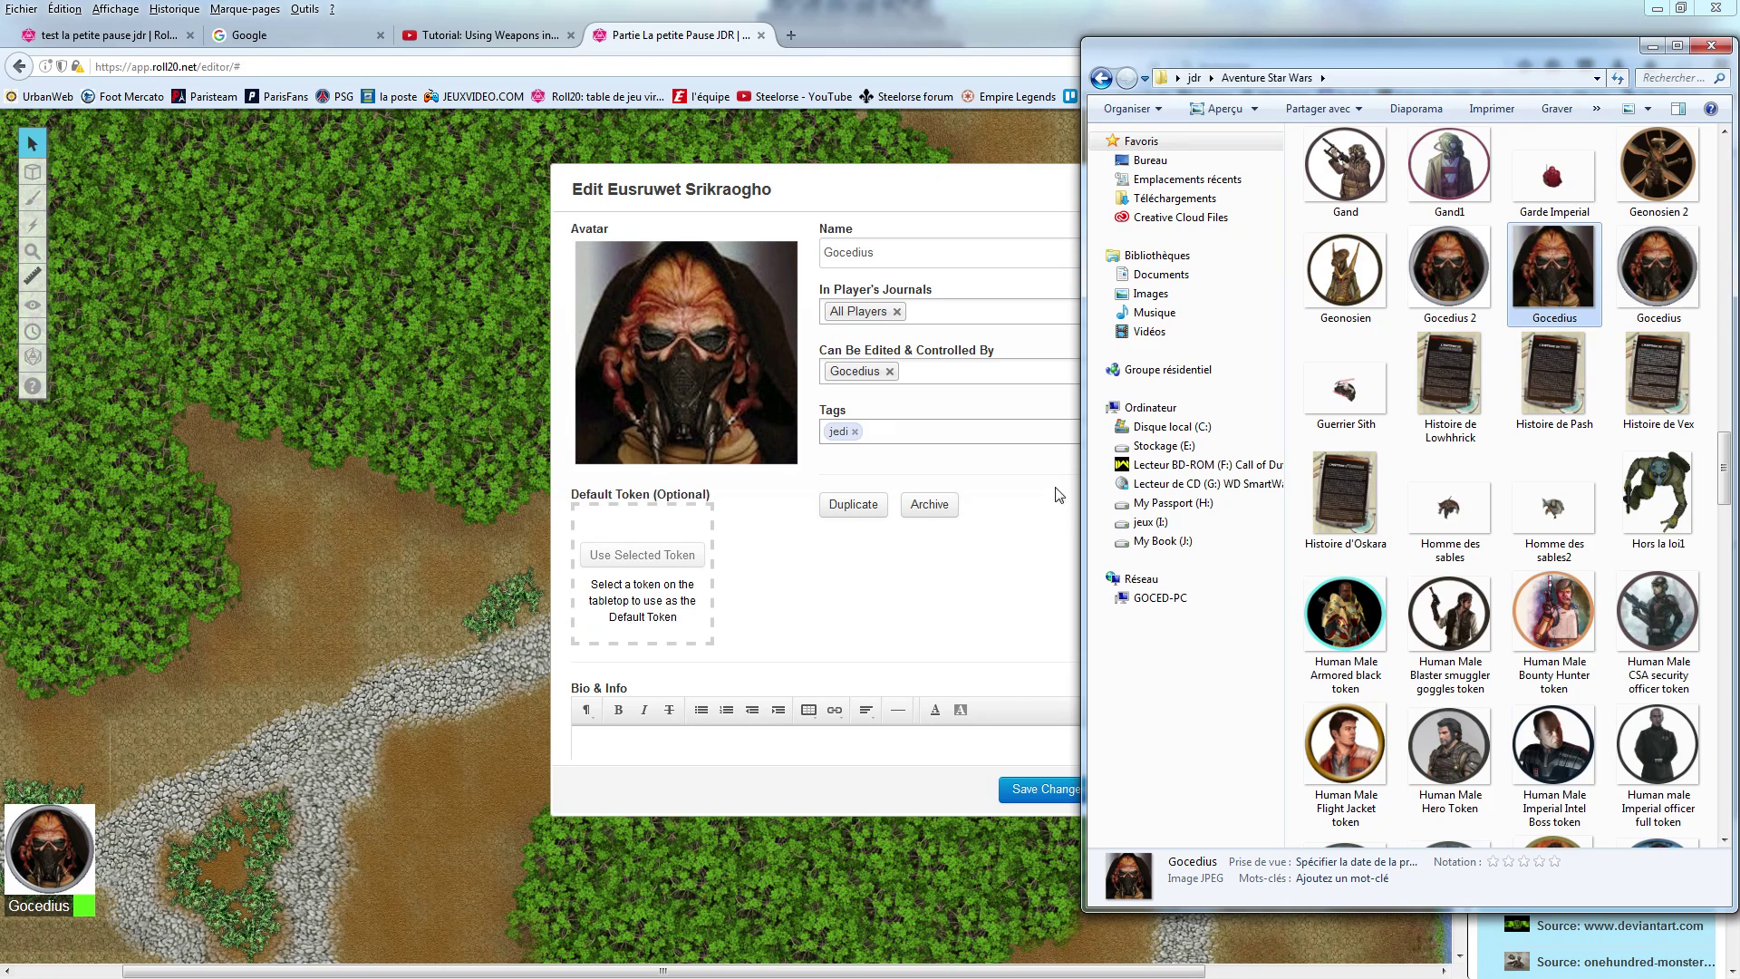
pyautogui.click(1505, 15)
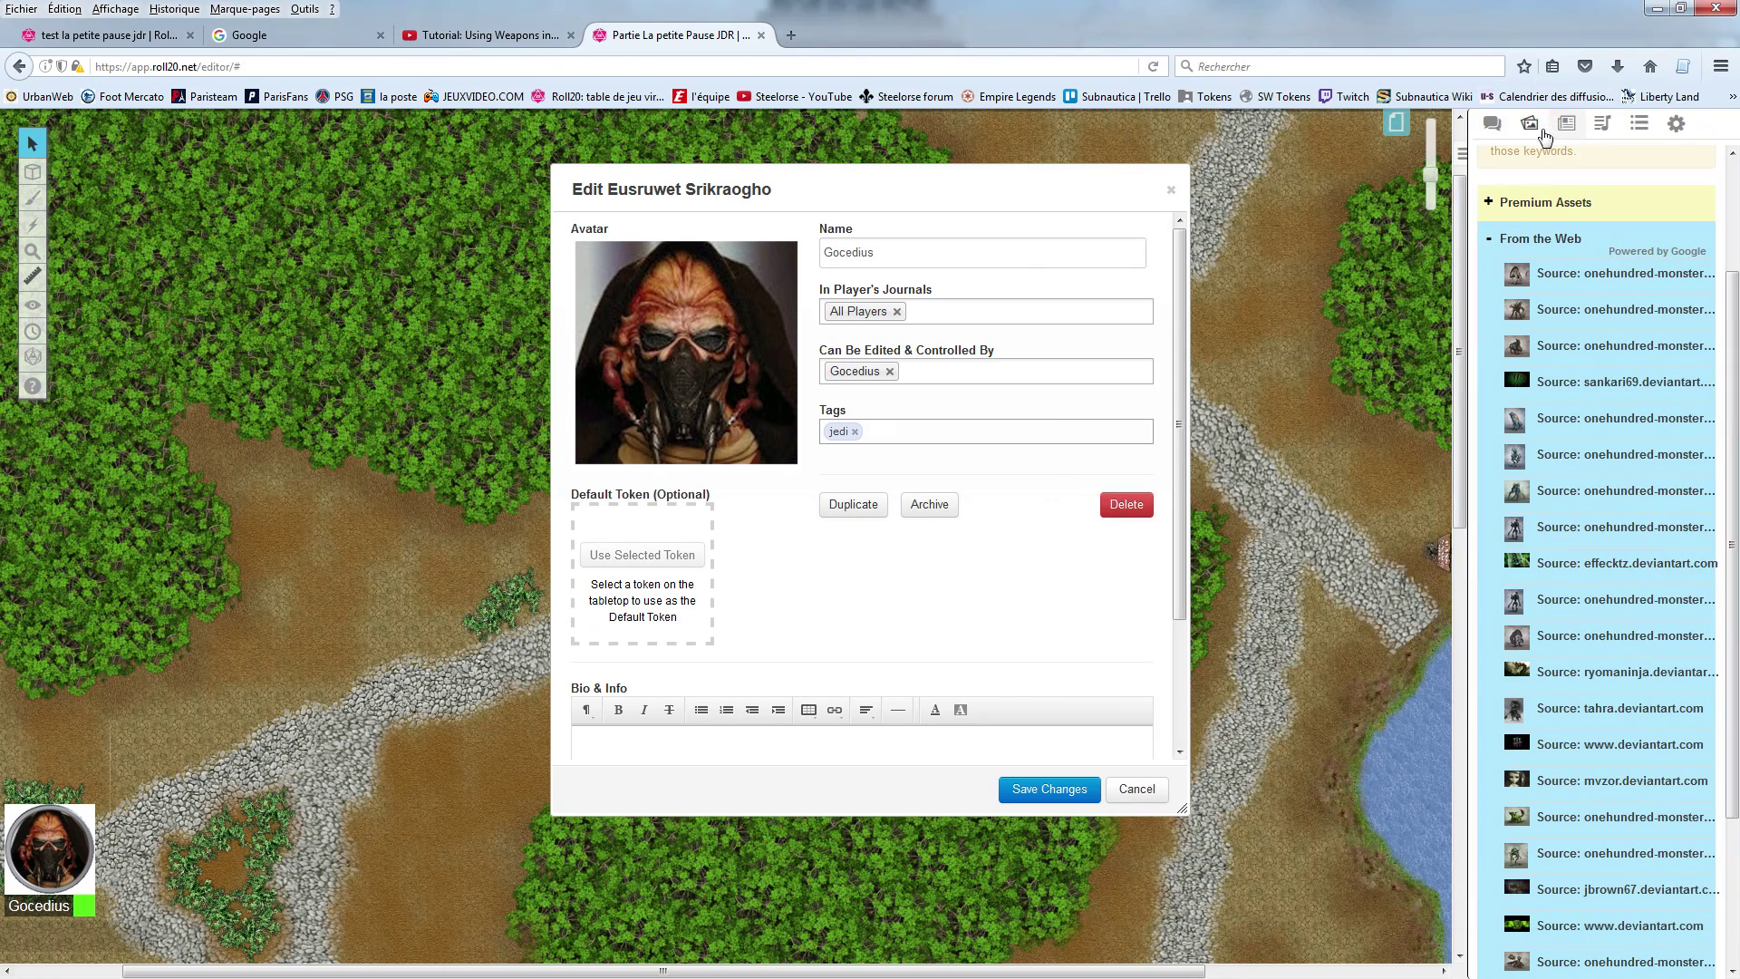
# Step: Search the art library's tokens (Pions) for "monster"
pyautogui.scroll(2, 1561, 313)
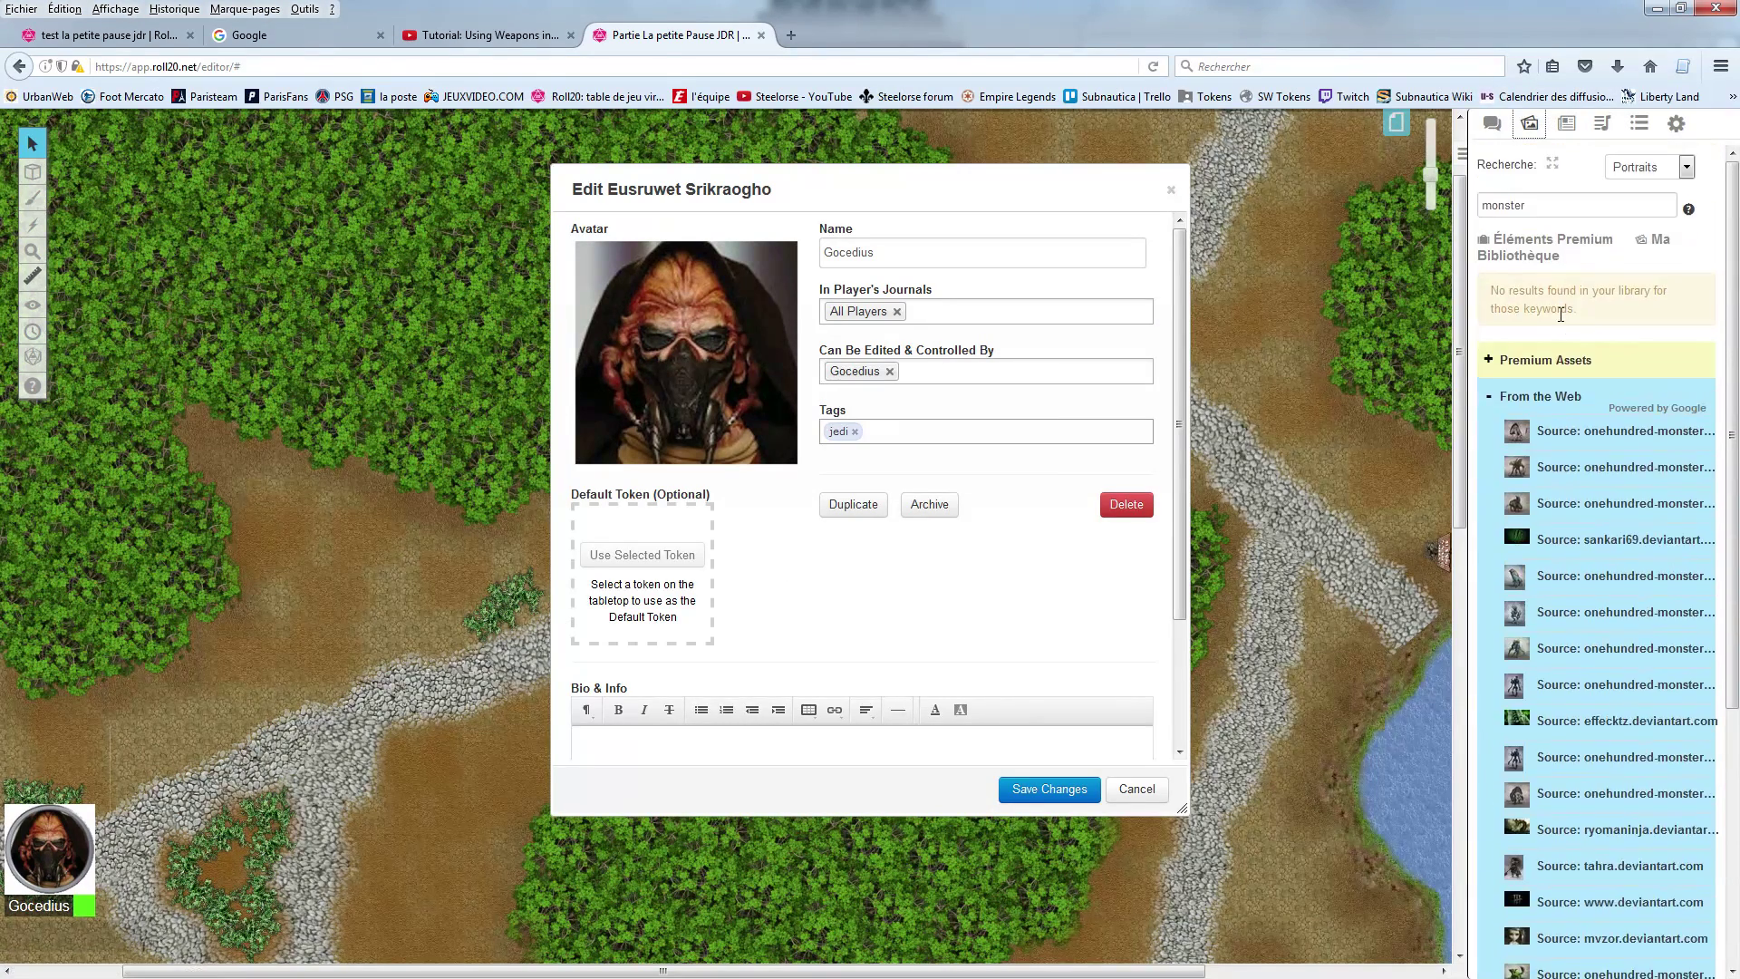
pyautogui.click(1655, 173)
pyautogui.click(1643, 187)
pyautogui.click(1540, 207)
pyautogui.press('Return')
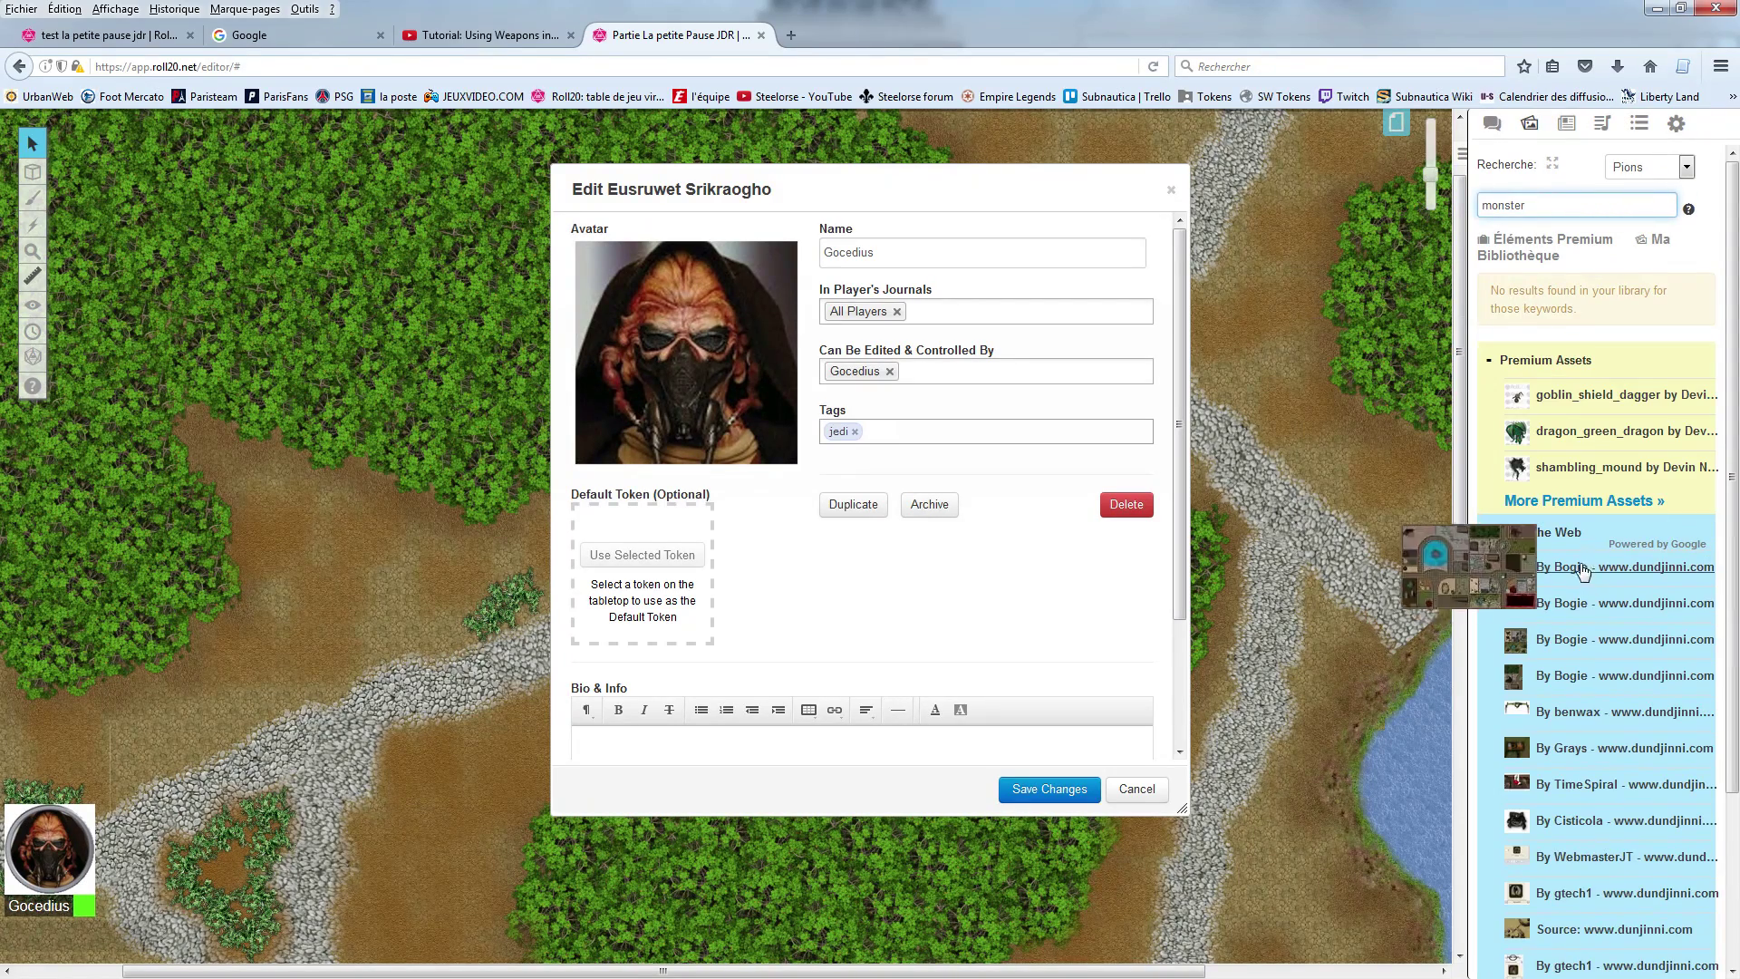
# Step: Place the grey tentacled creature from the web results on the map and make it the character's default token
pyautogui.click(1546, 360)
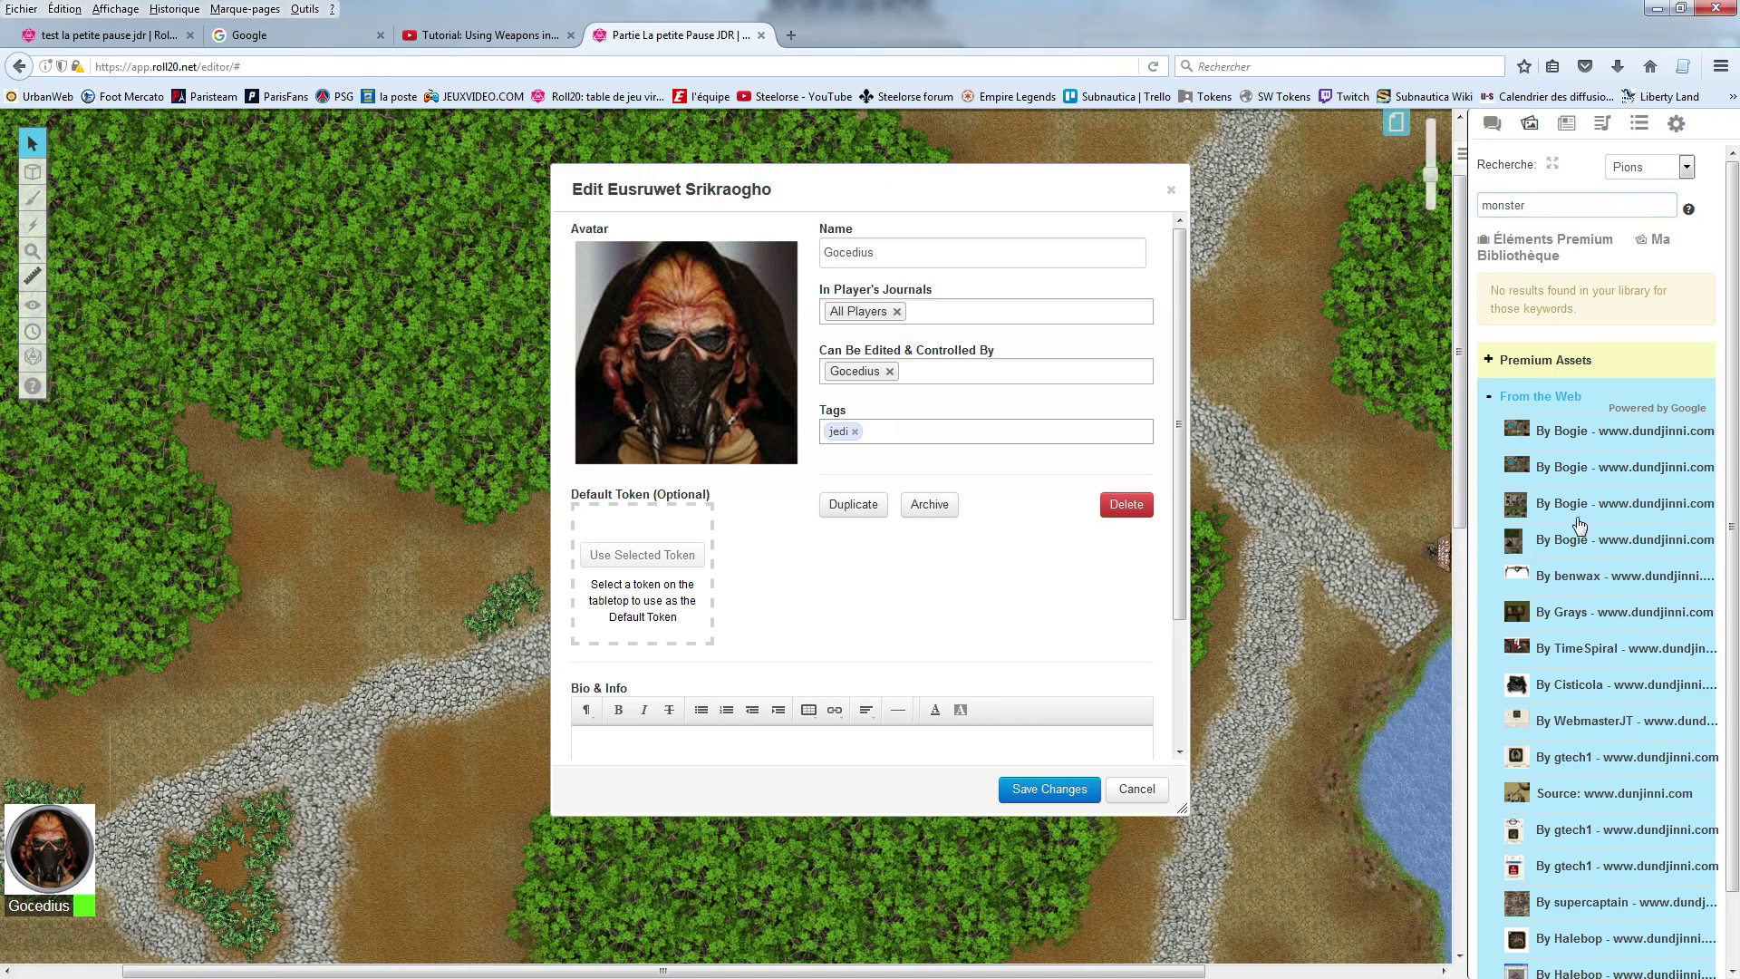
pyautogui.scroll(-2, 1600, 580)
pyautogui.scroll(-3, 1607, 744)
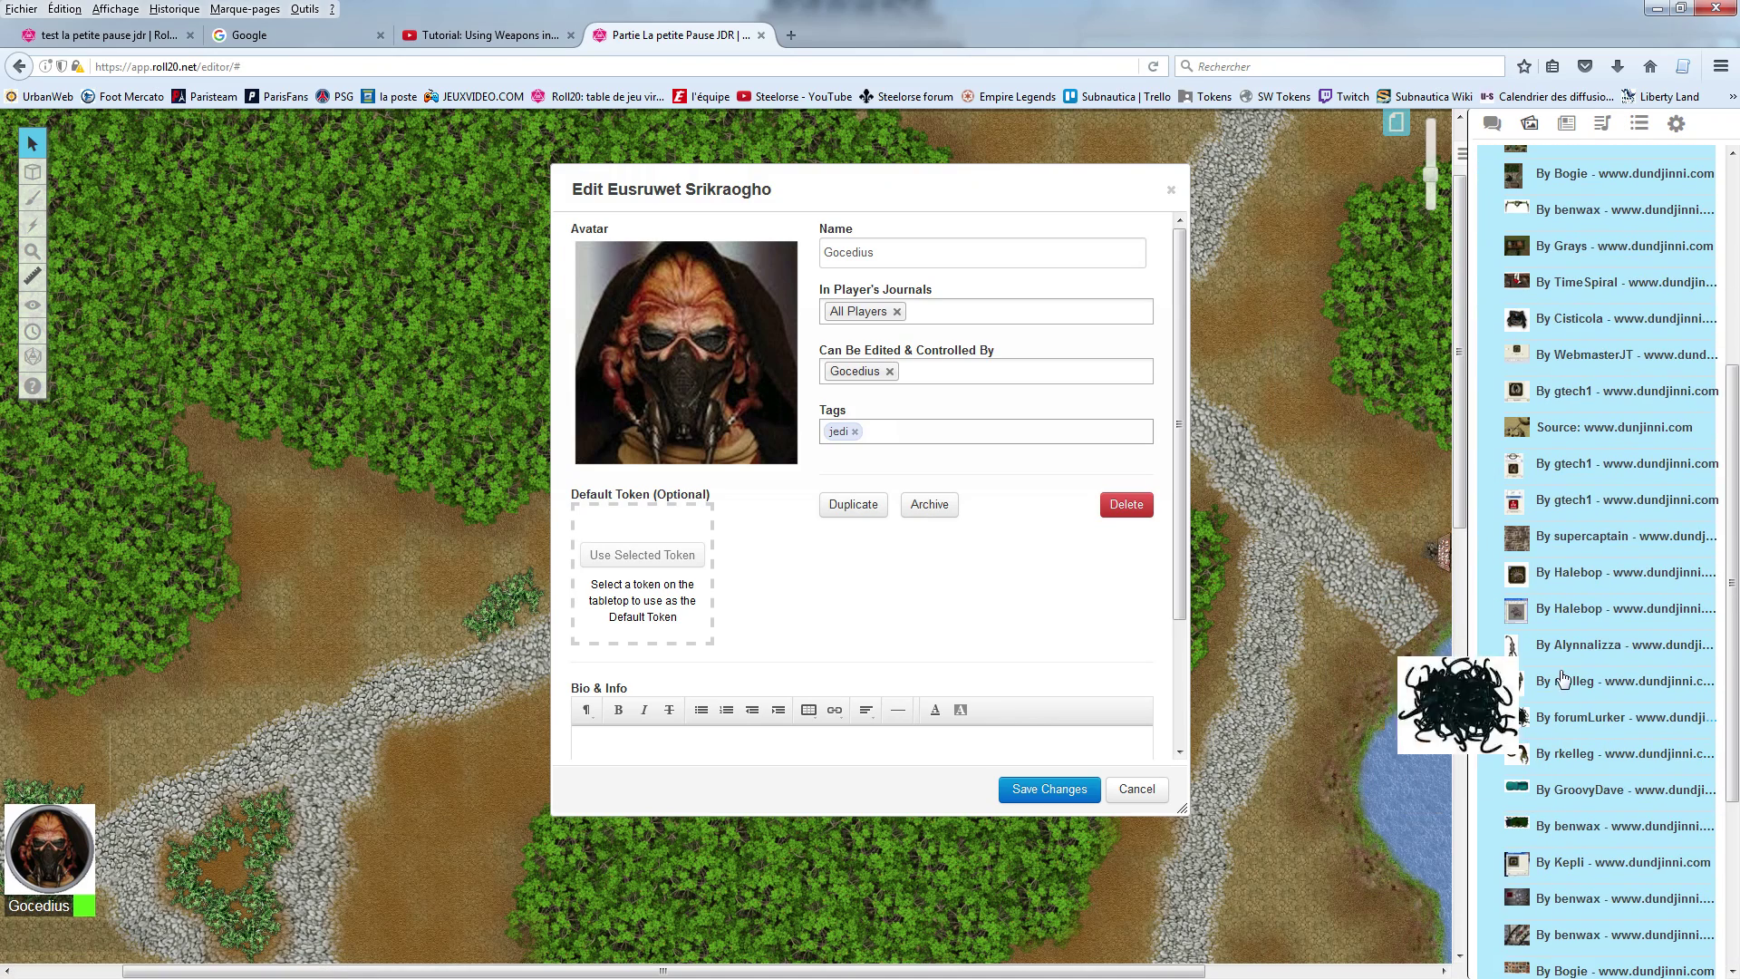
pyautogui.moveTo(1235, 671); pyautogui.dragTo(386, 554)
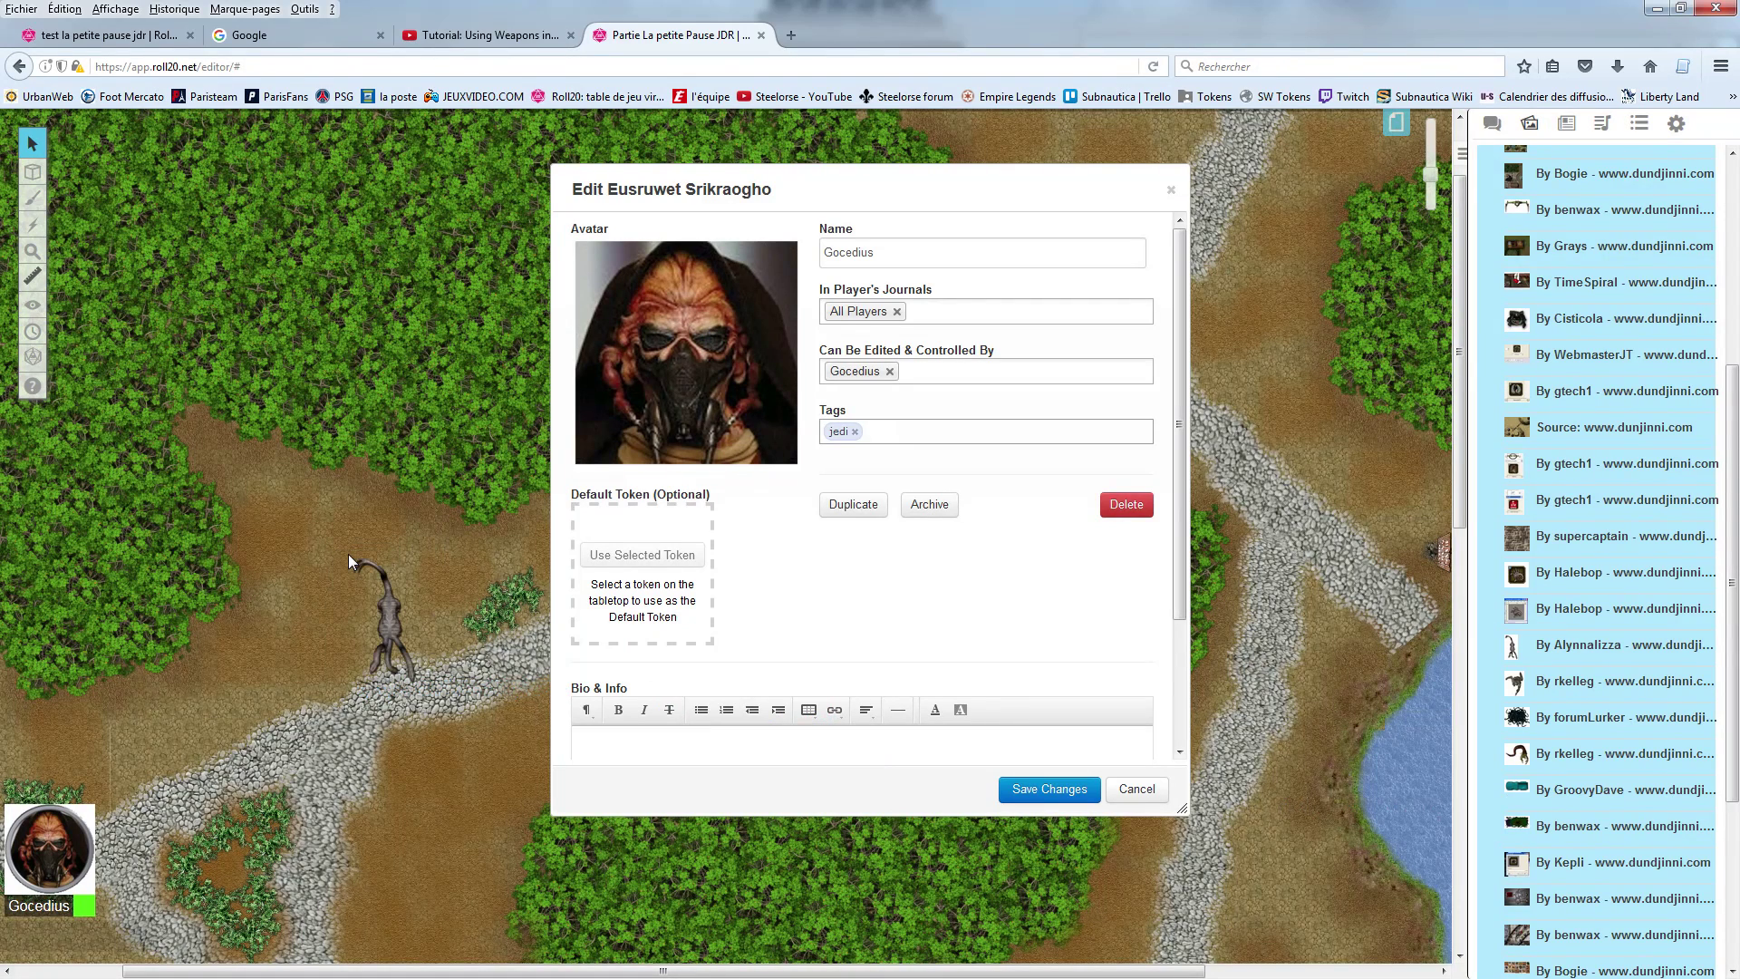
pyautogui.click(376, 603)
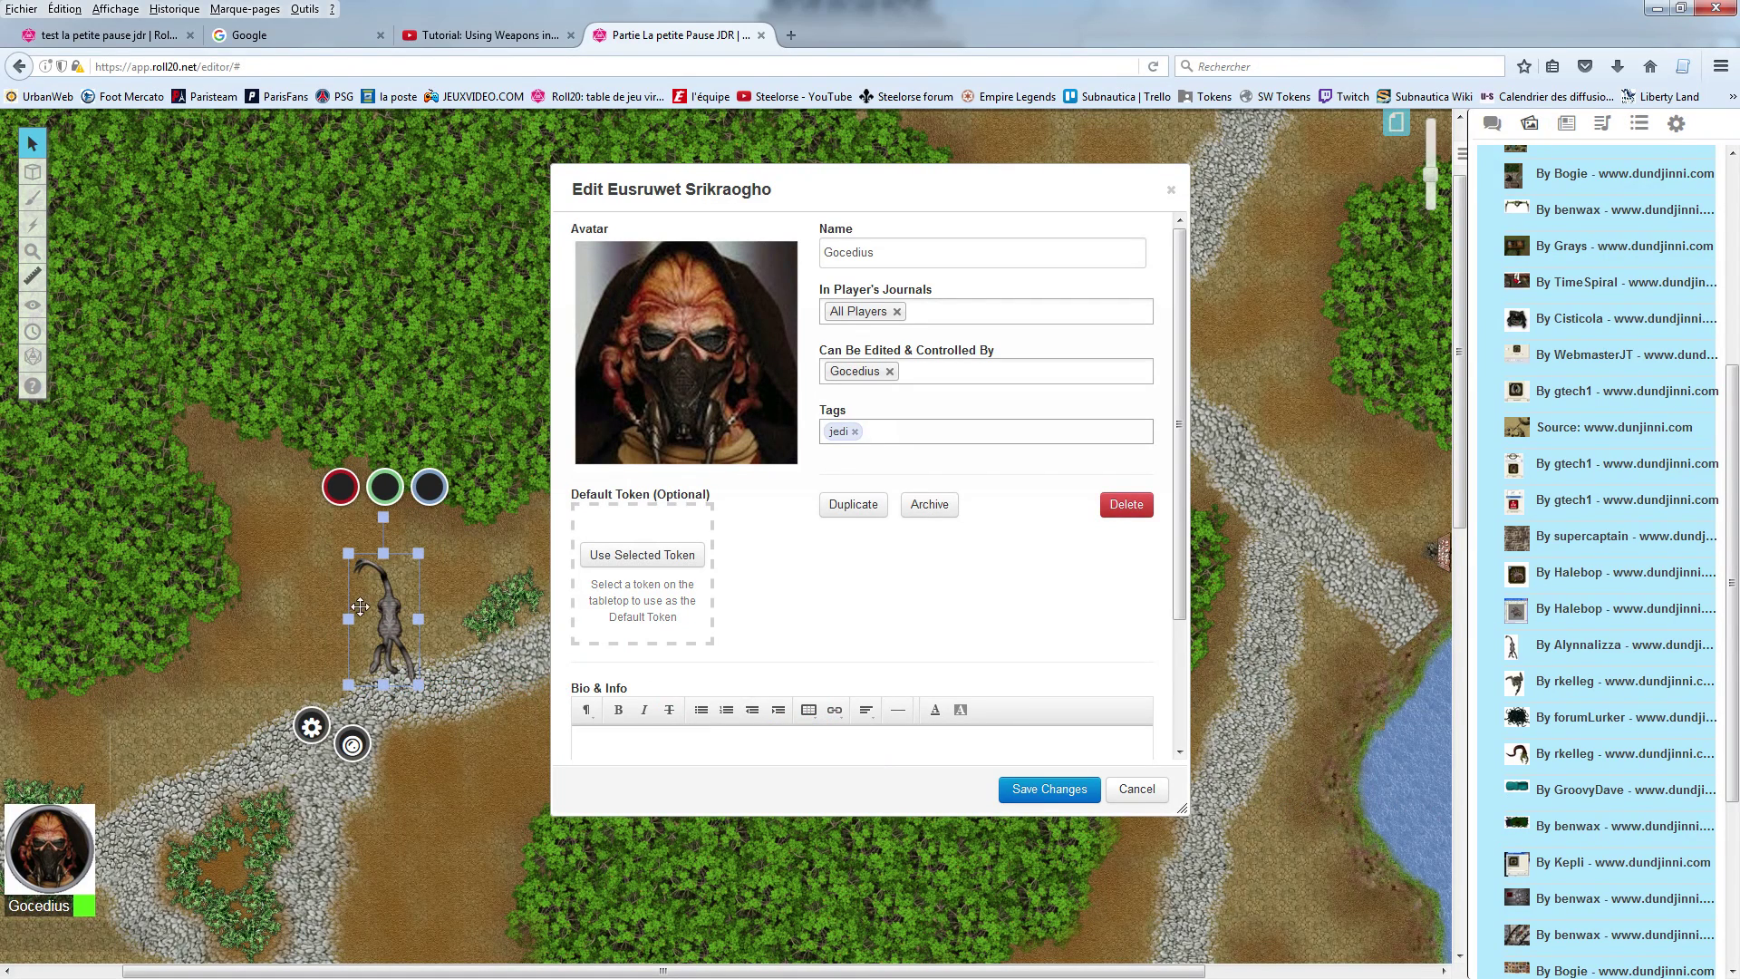
pyautogui.click(646, 556)
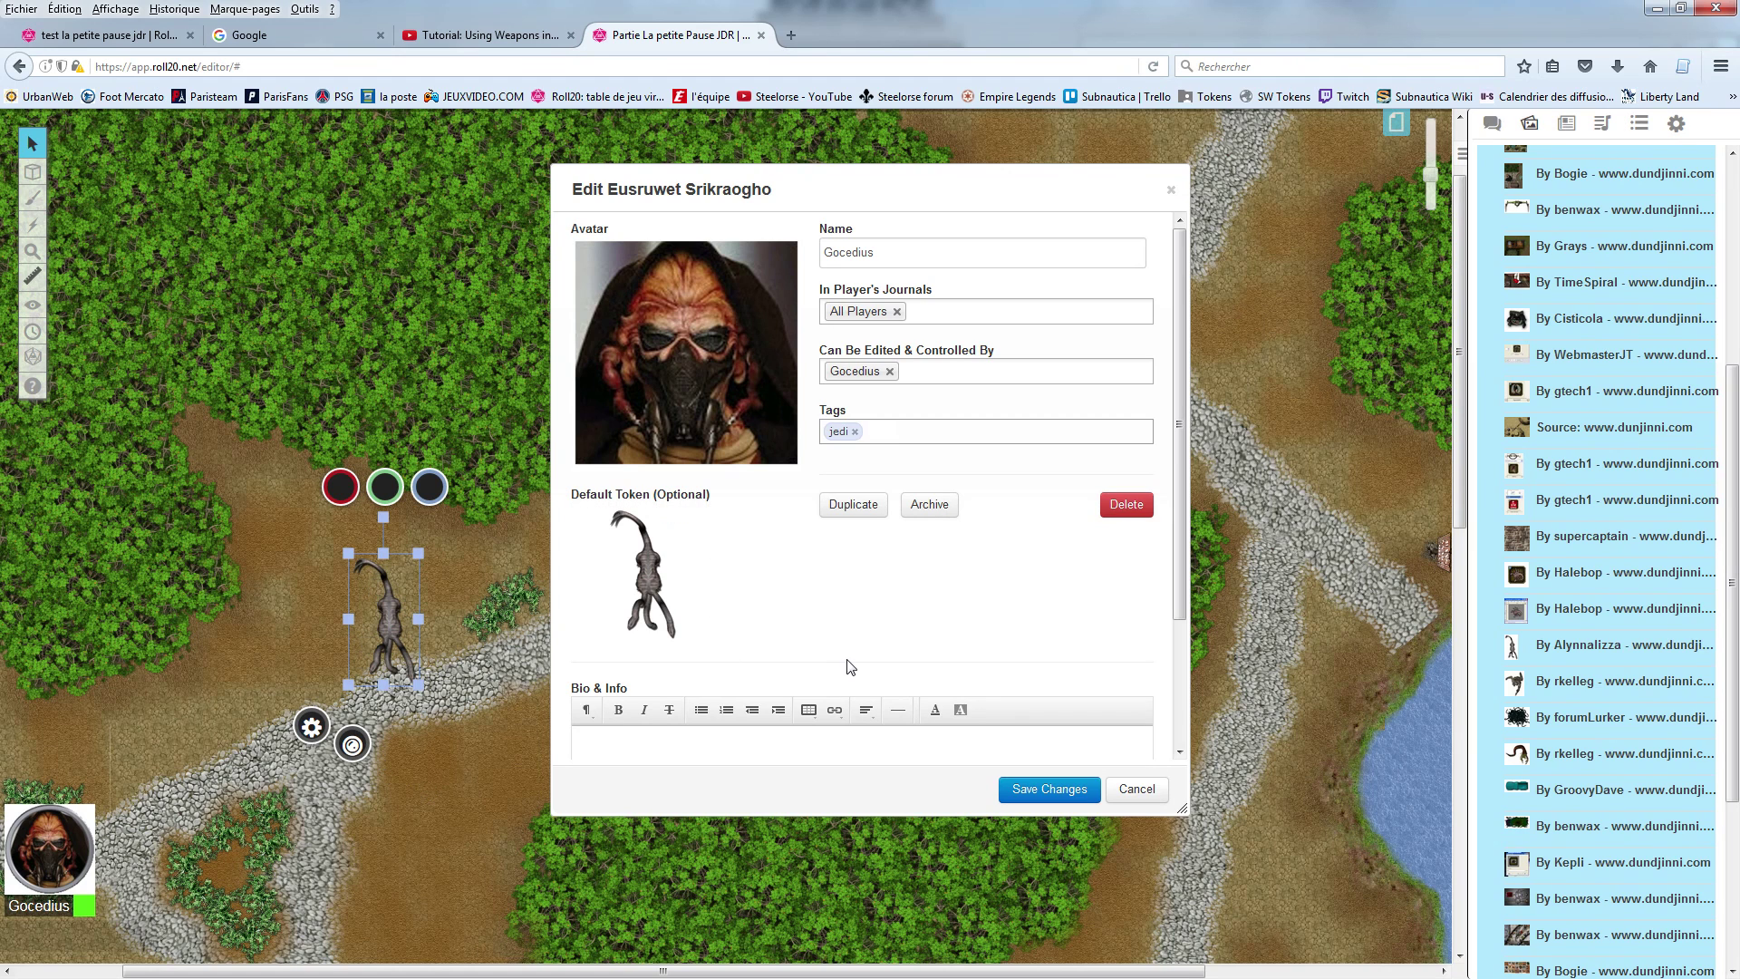
# Step: Delete the character's default token and remove the grey creature token from the map
pyautogui.moveTo(700, 525)
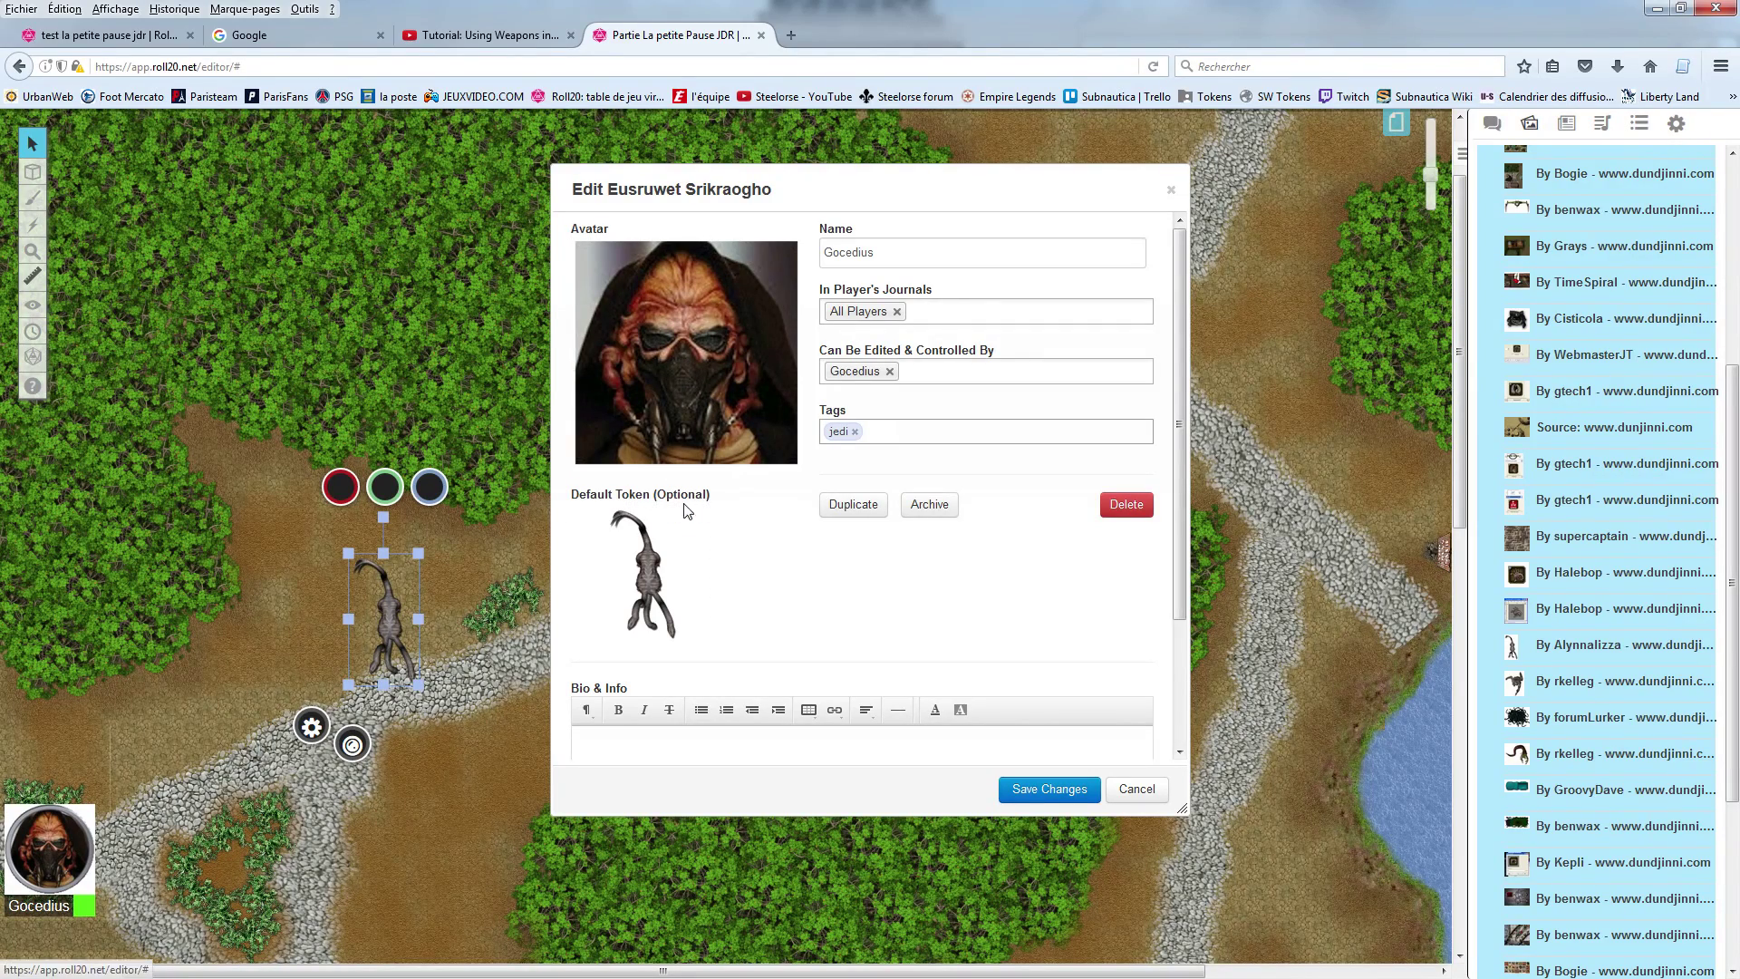
pyautogui.click(682, 524)
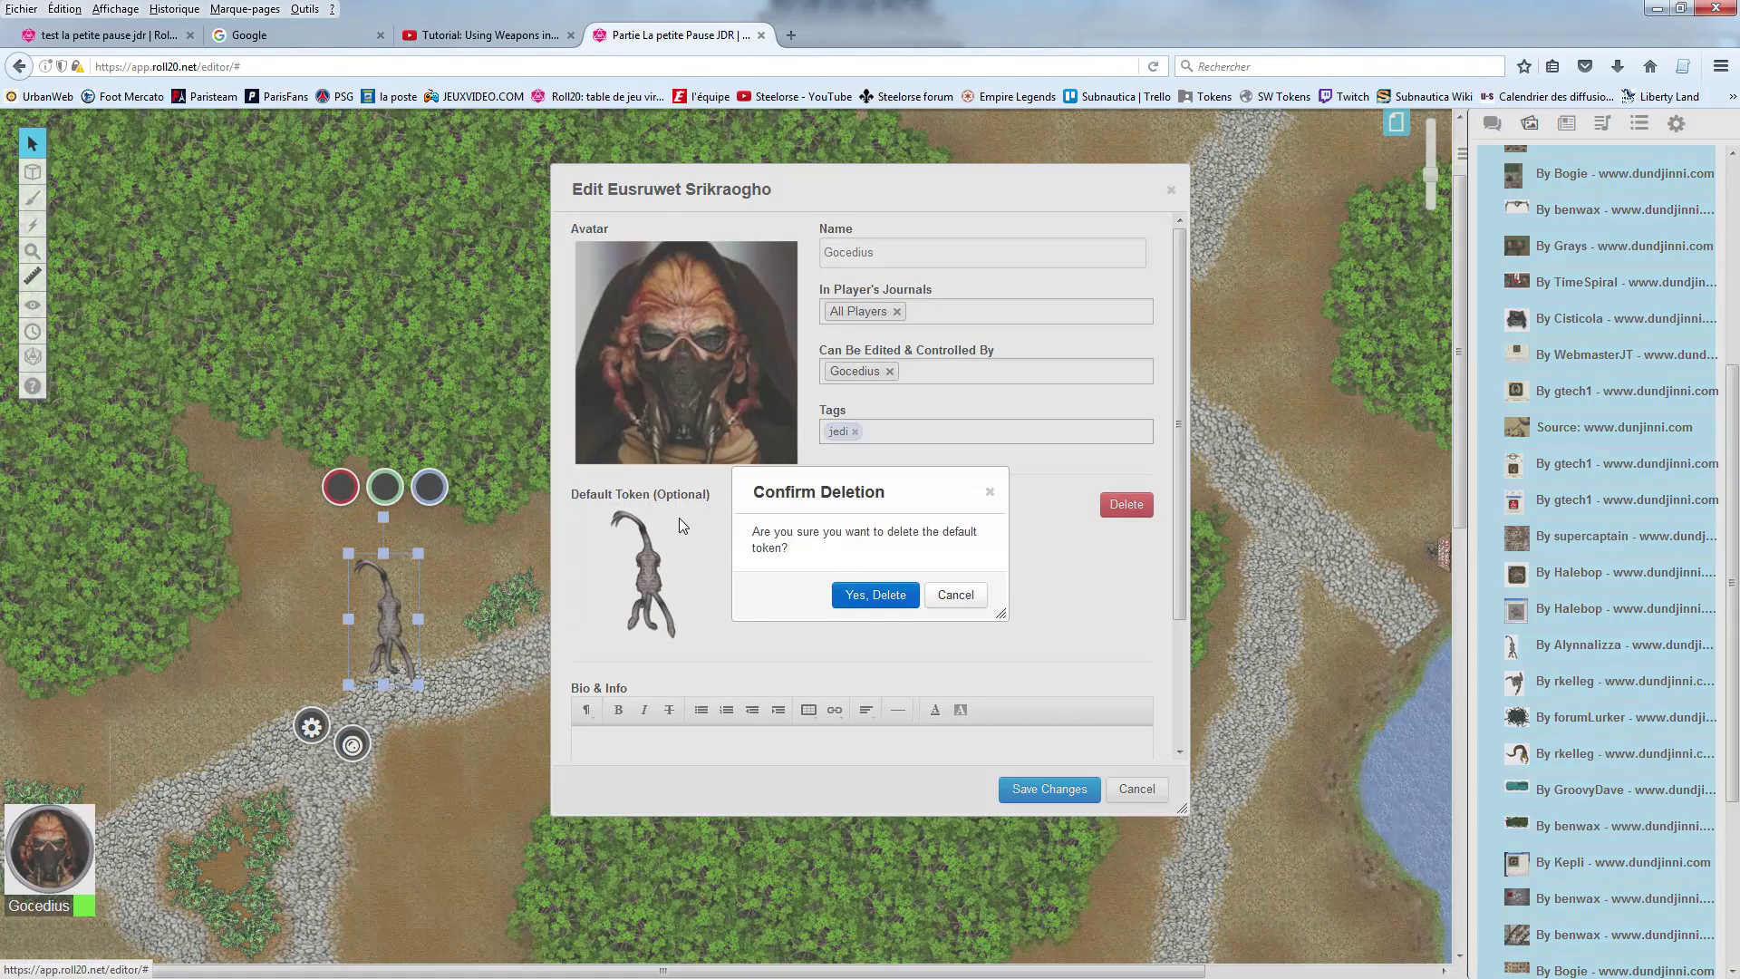
pyautogui.click(903, 602)
pyautogui.rightClick(398, 600)
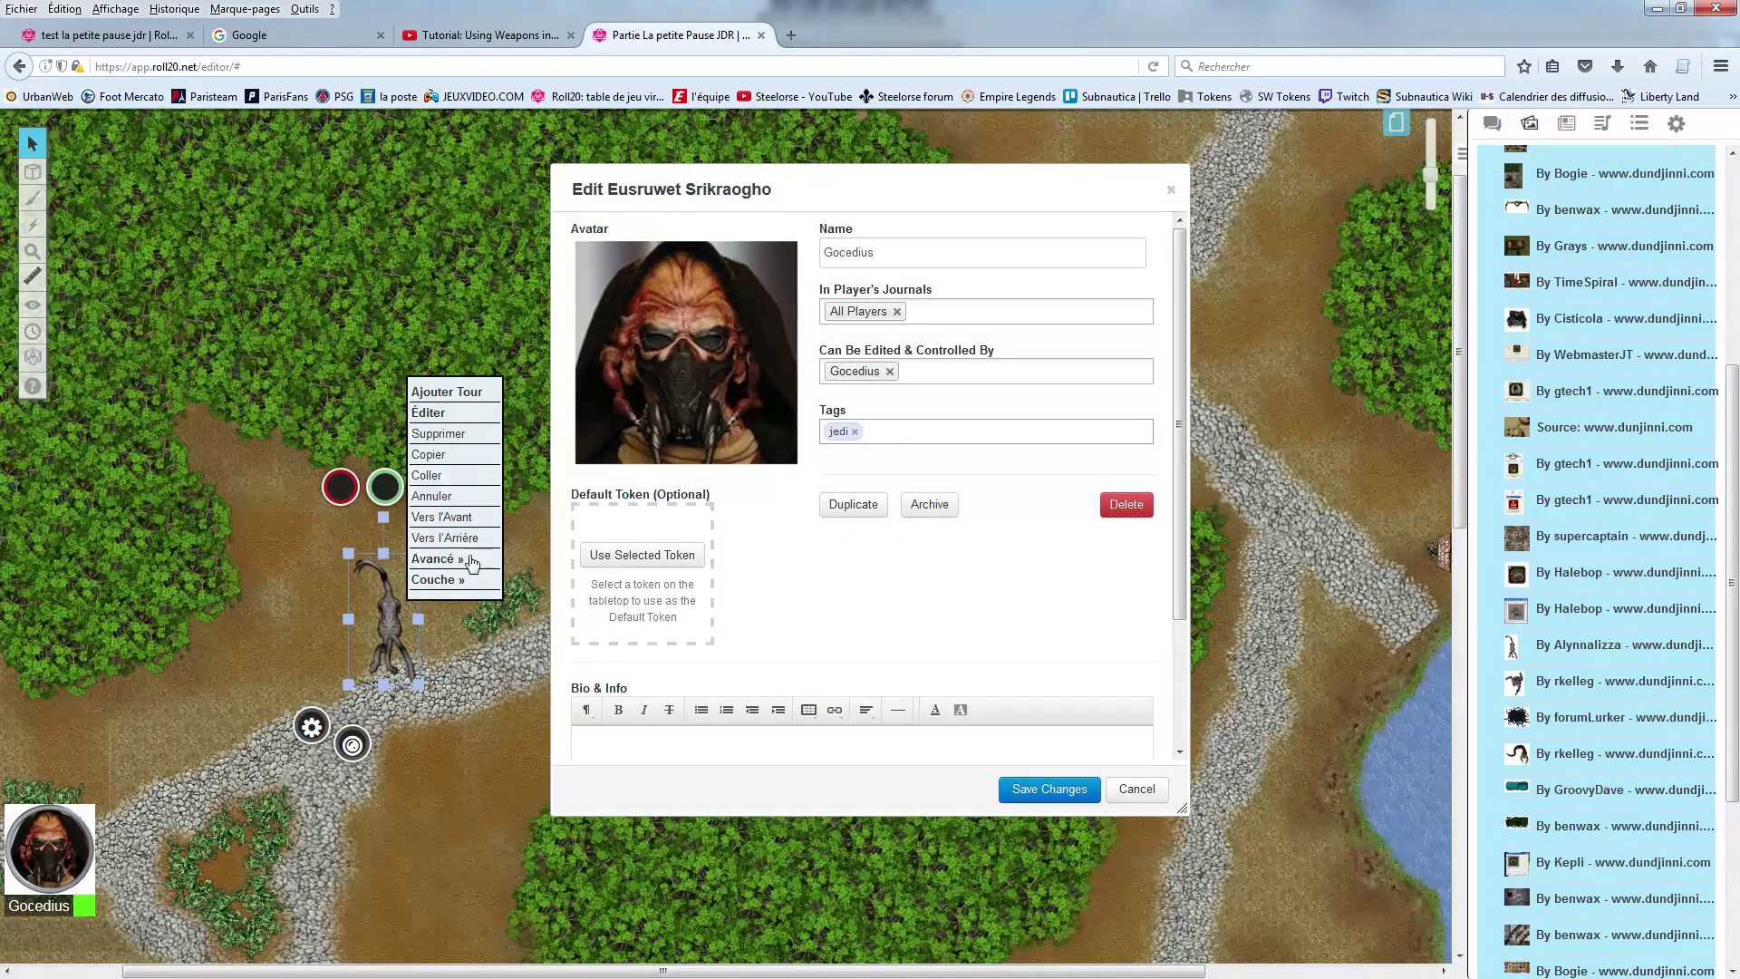
pyautogui.click(462, 433)
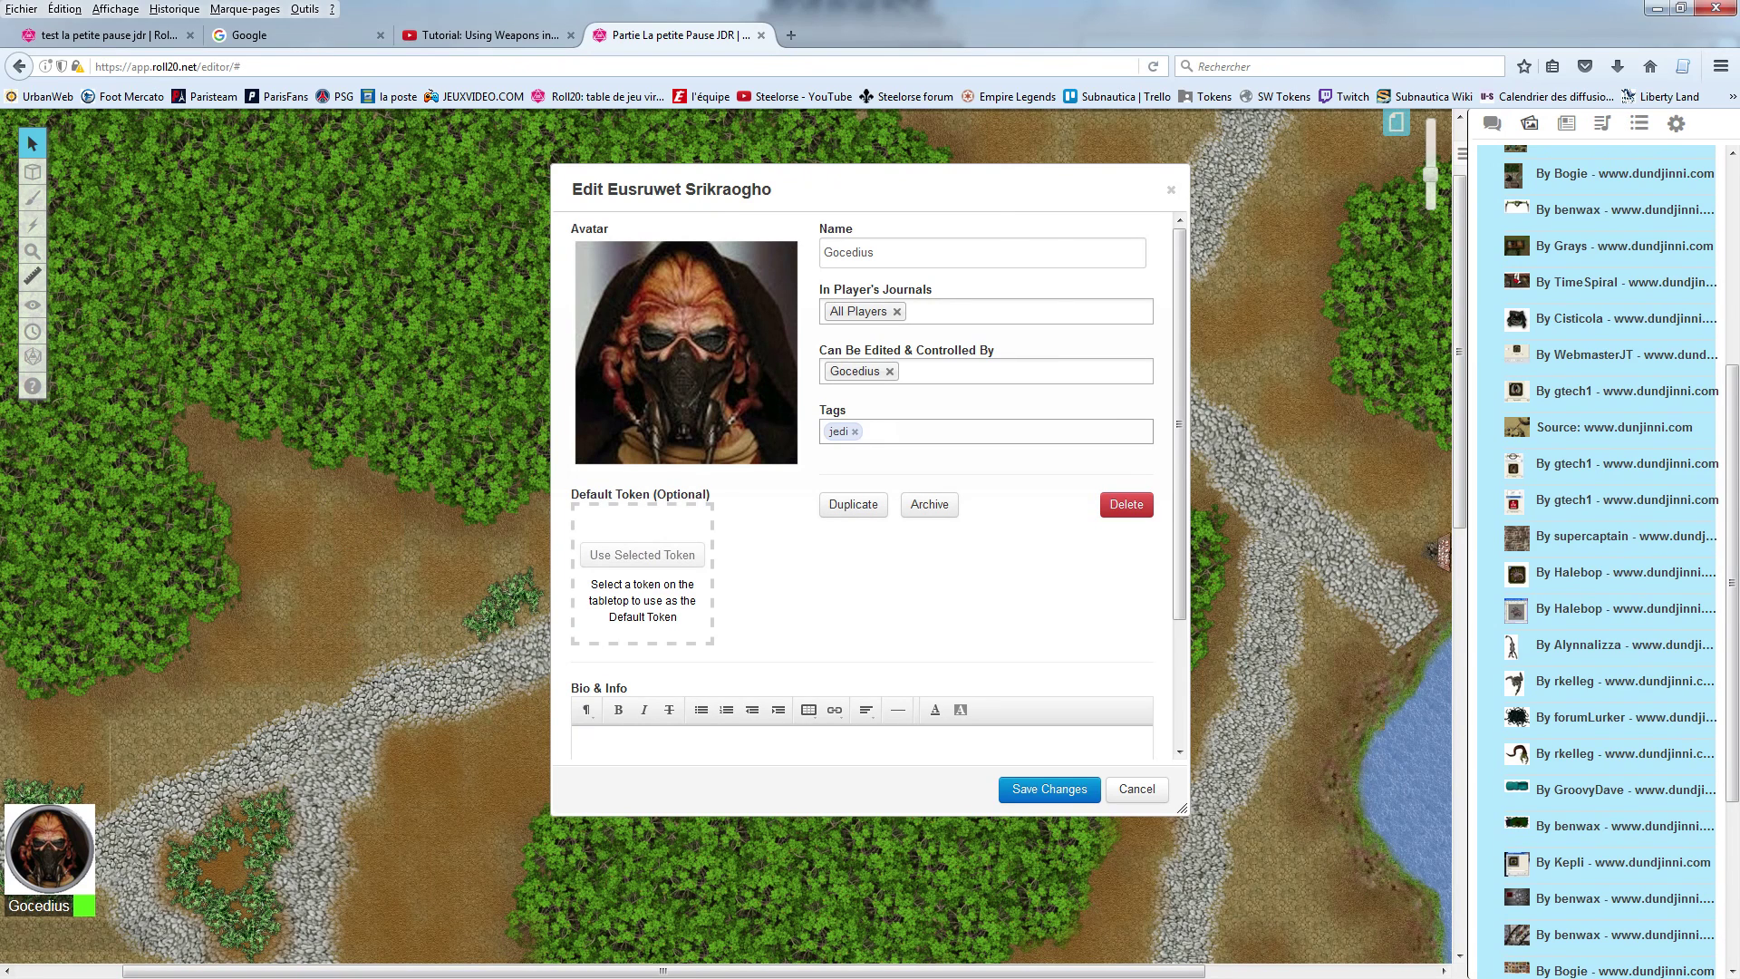
# Step: Place the round Gocedius PNG from the local Aventure Star Wars folder on the map, make it the character's default token, and save the character
pyautogui.hotkey('alt', 'Tab')
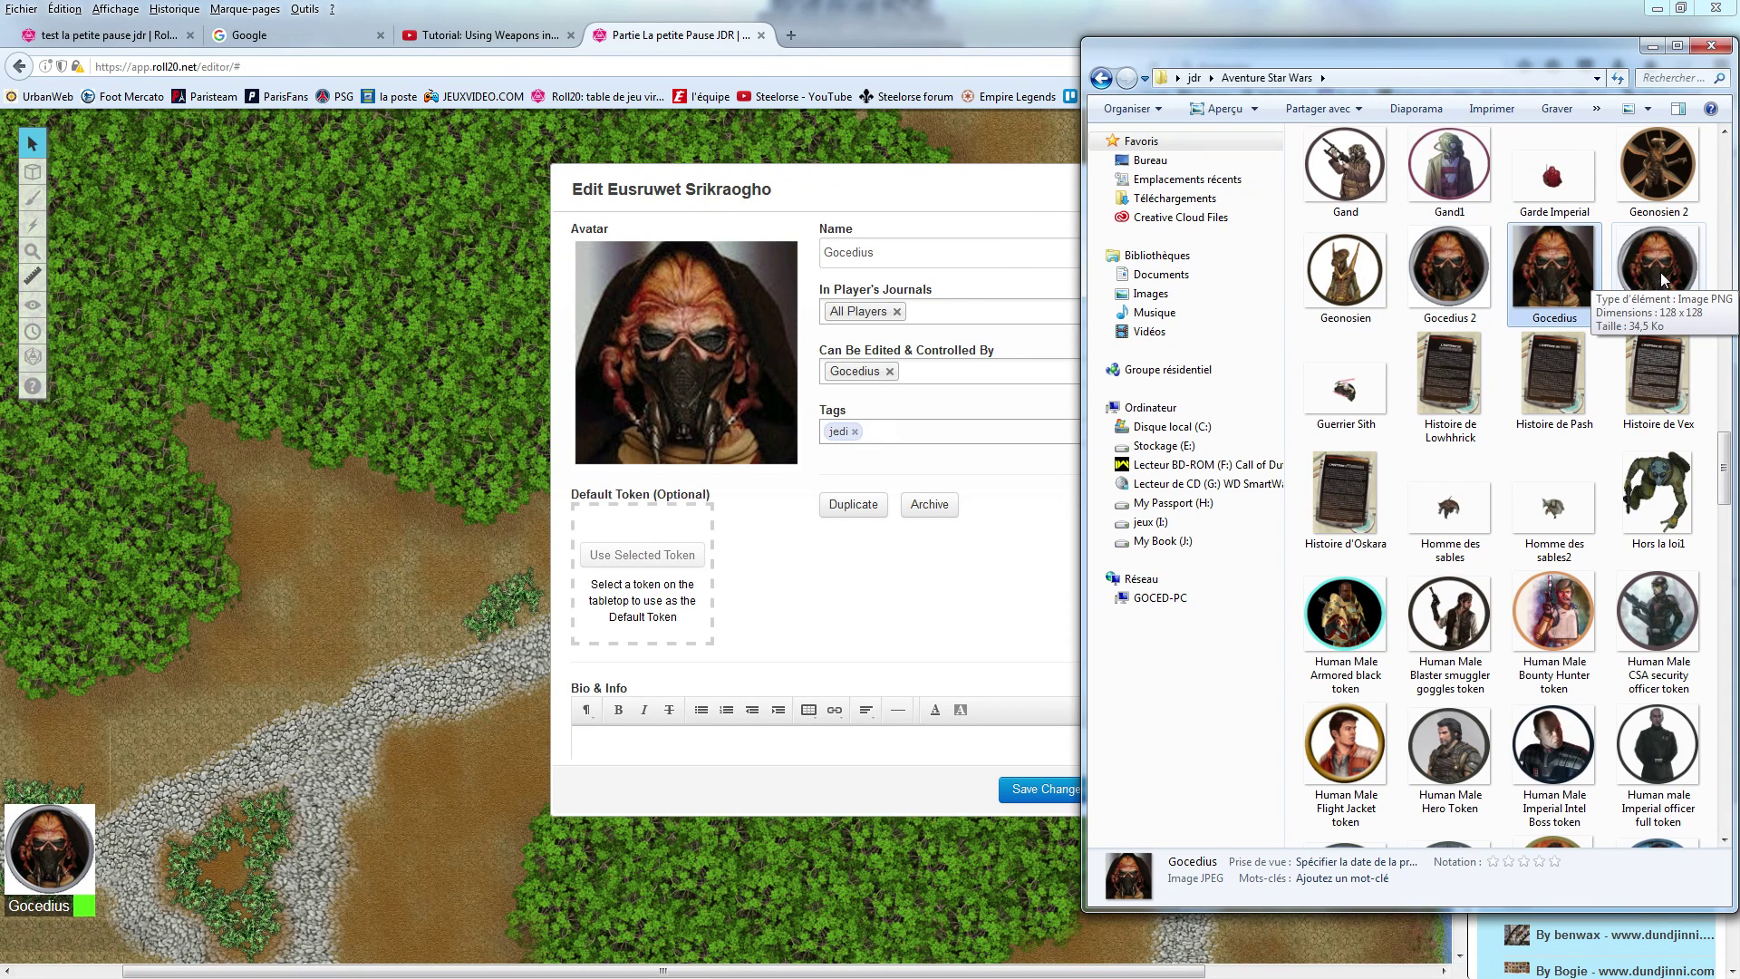
pyautogui.moveTo(1664, 279); pyautogui.dragTo(298, 517)
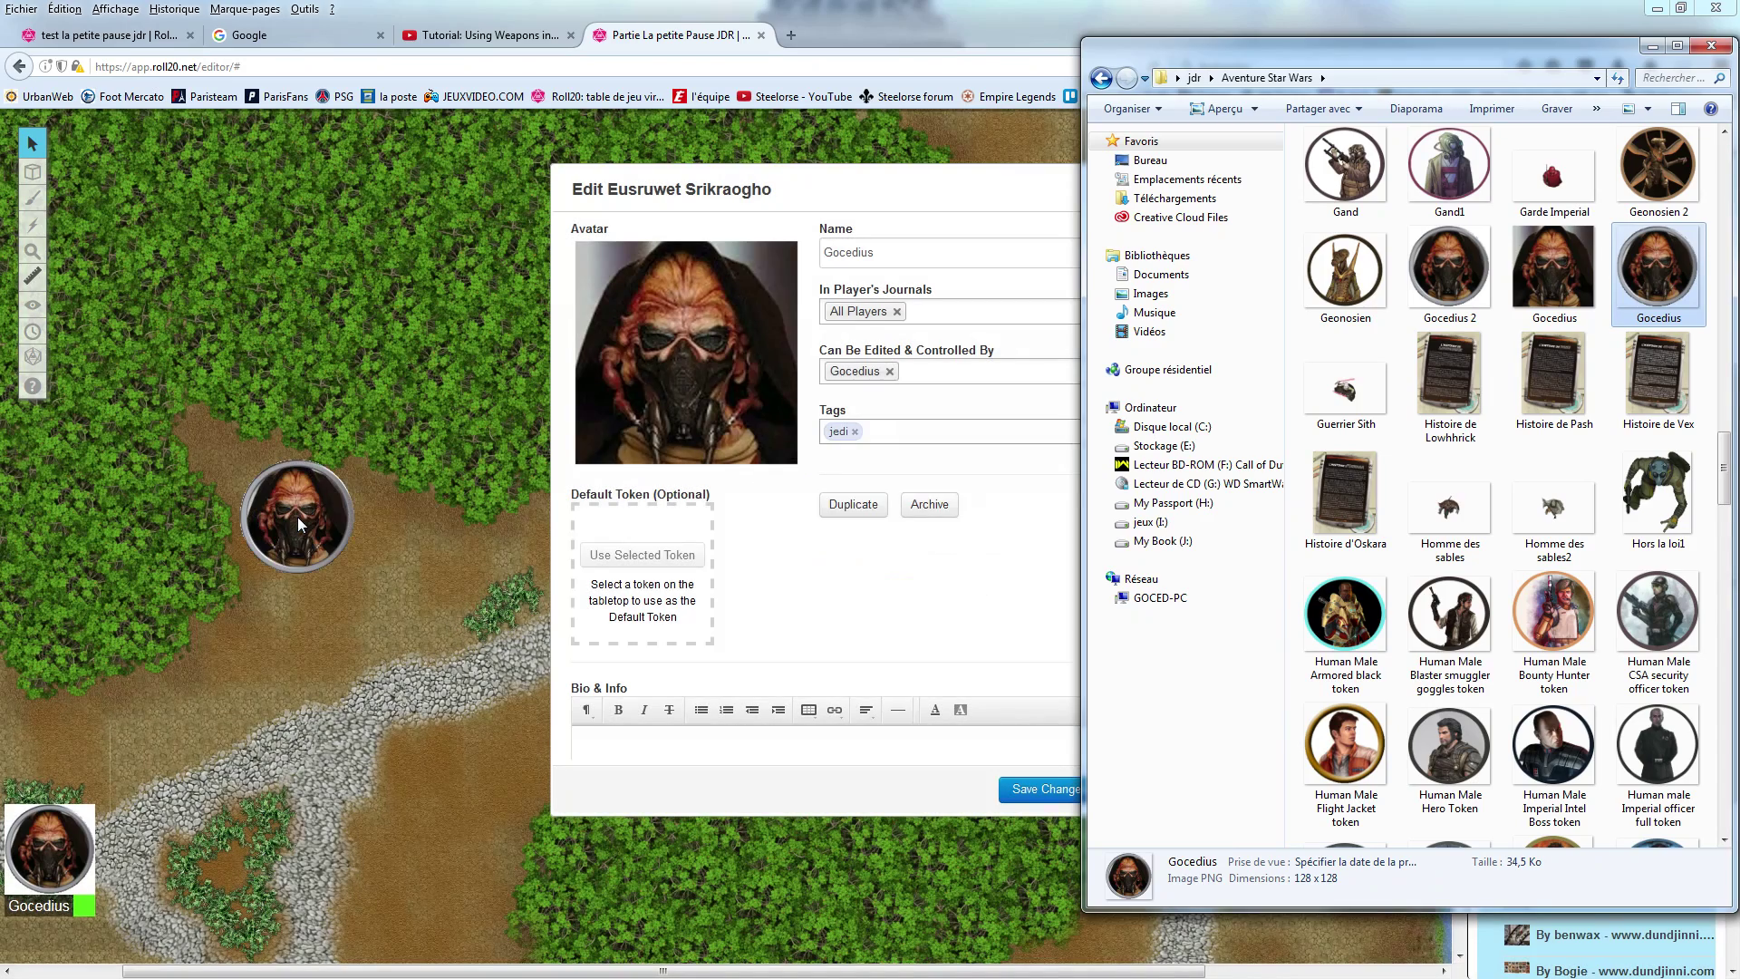
pyautogui.click(297, 516)
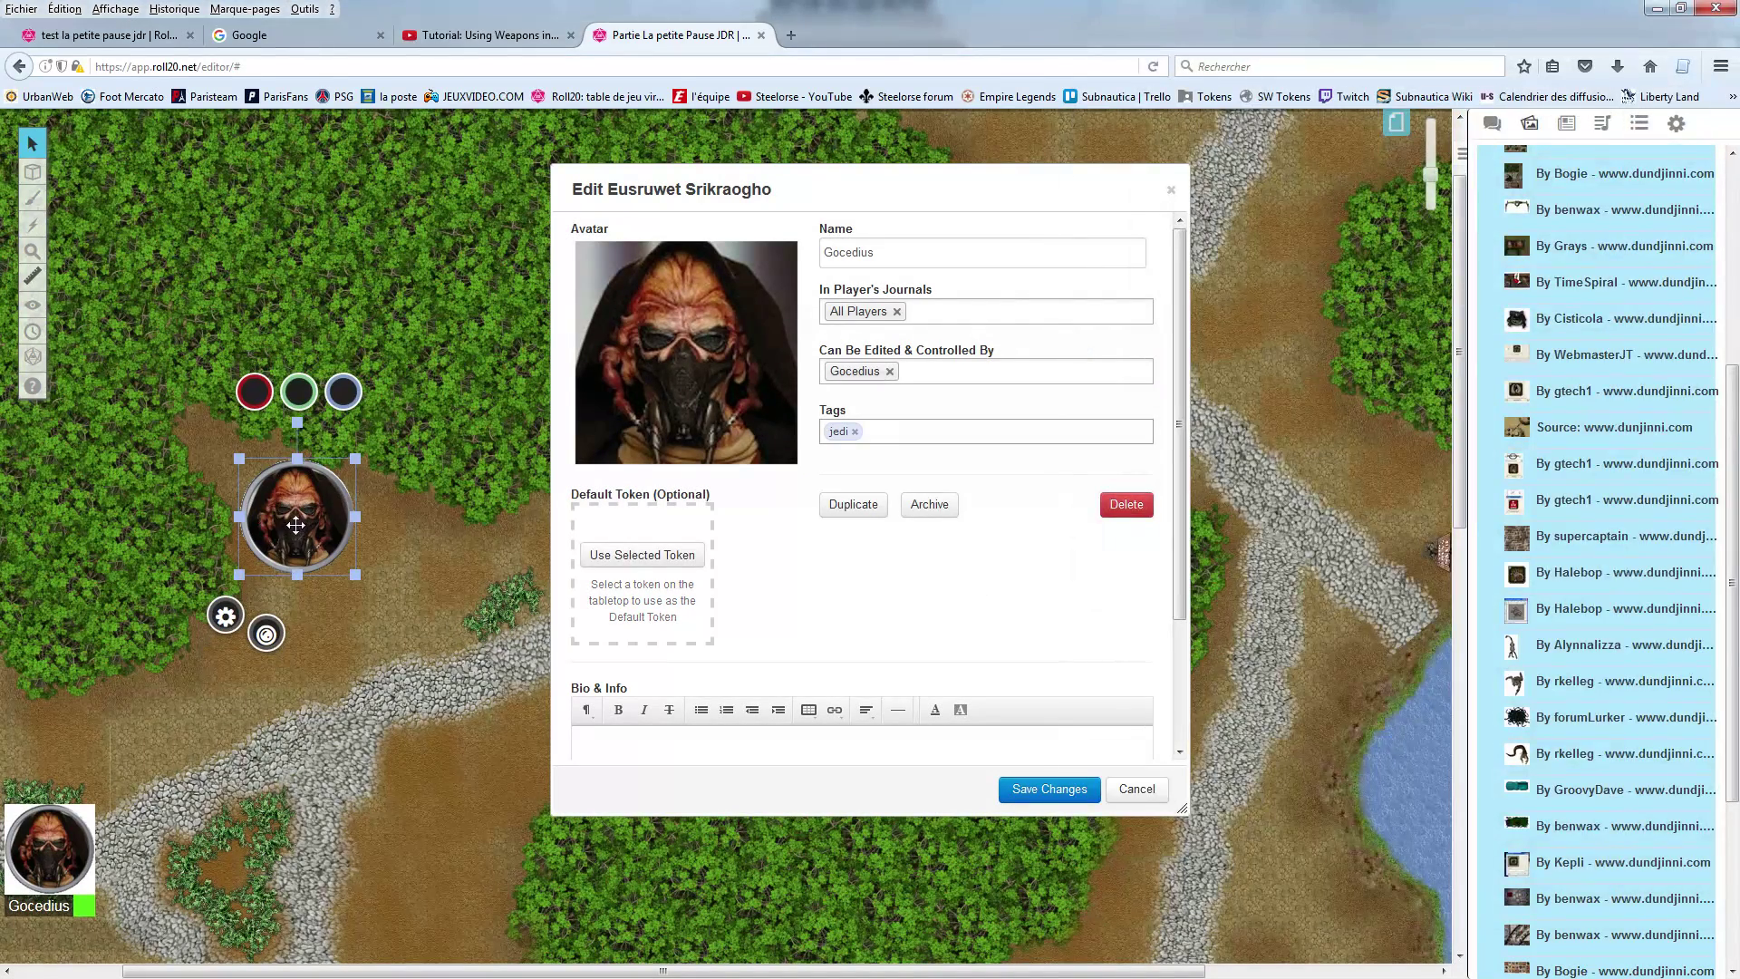
pyautogui.click(651, 555)
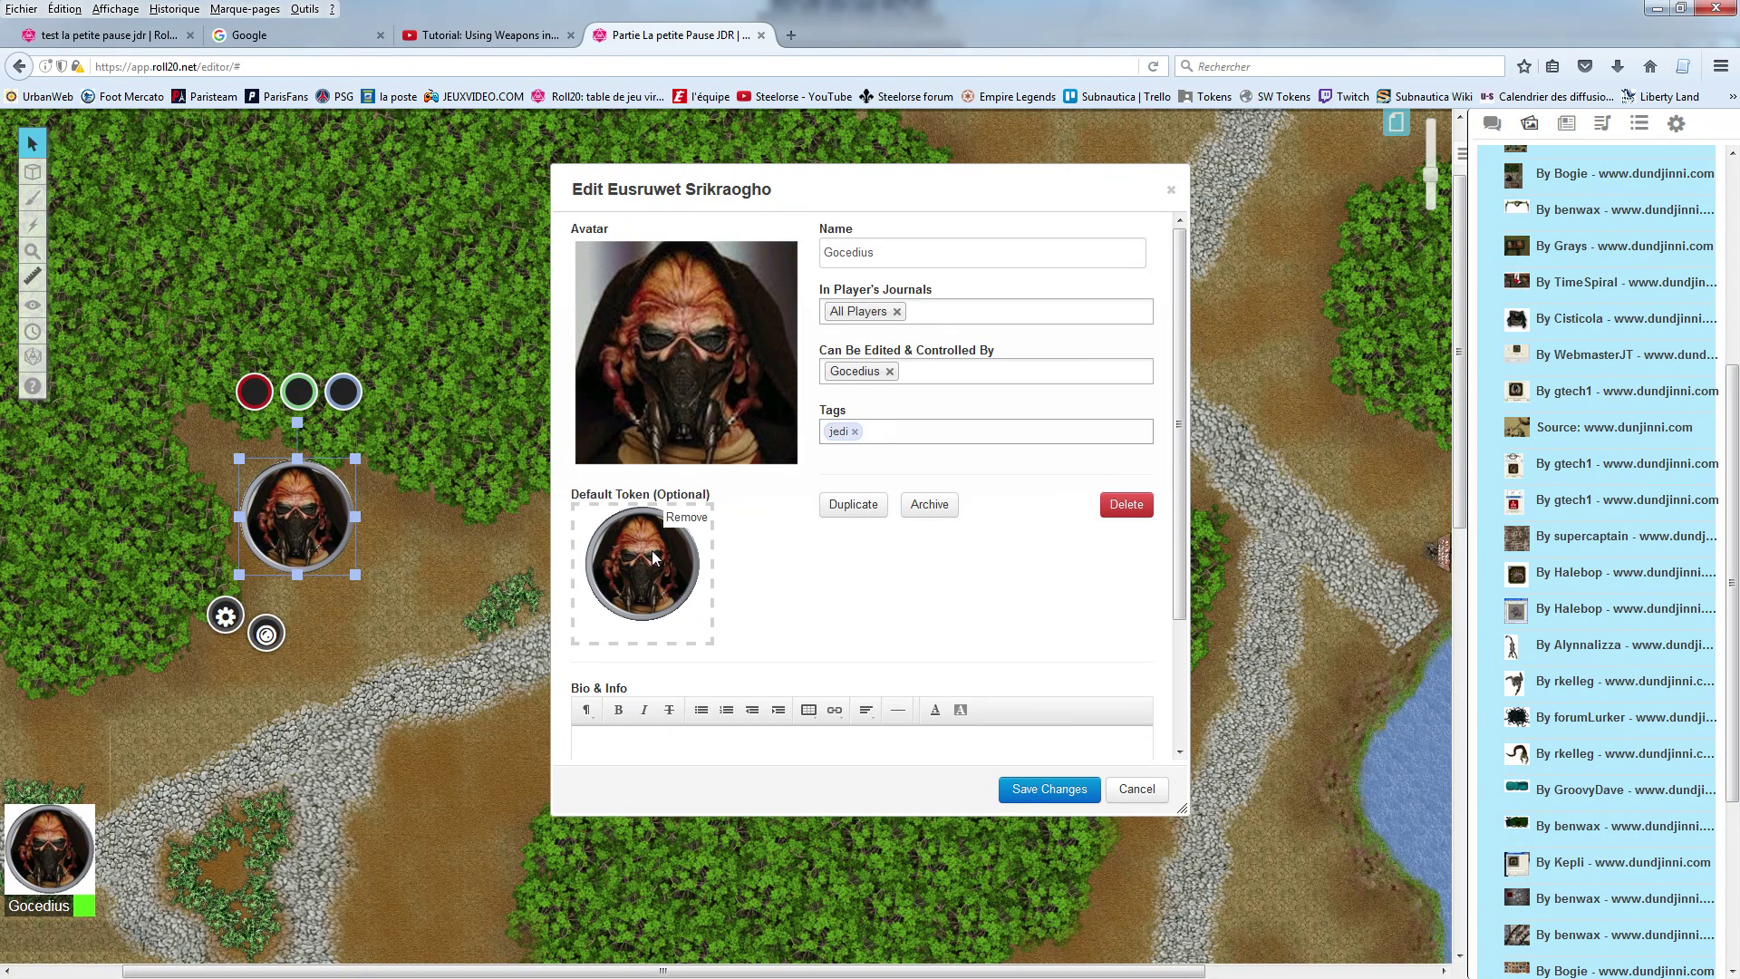
pyautogui.click(1049, 788)
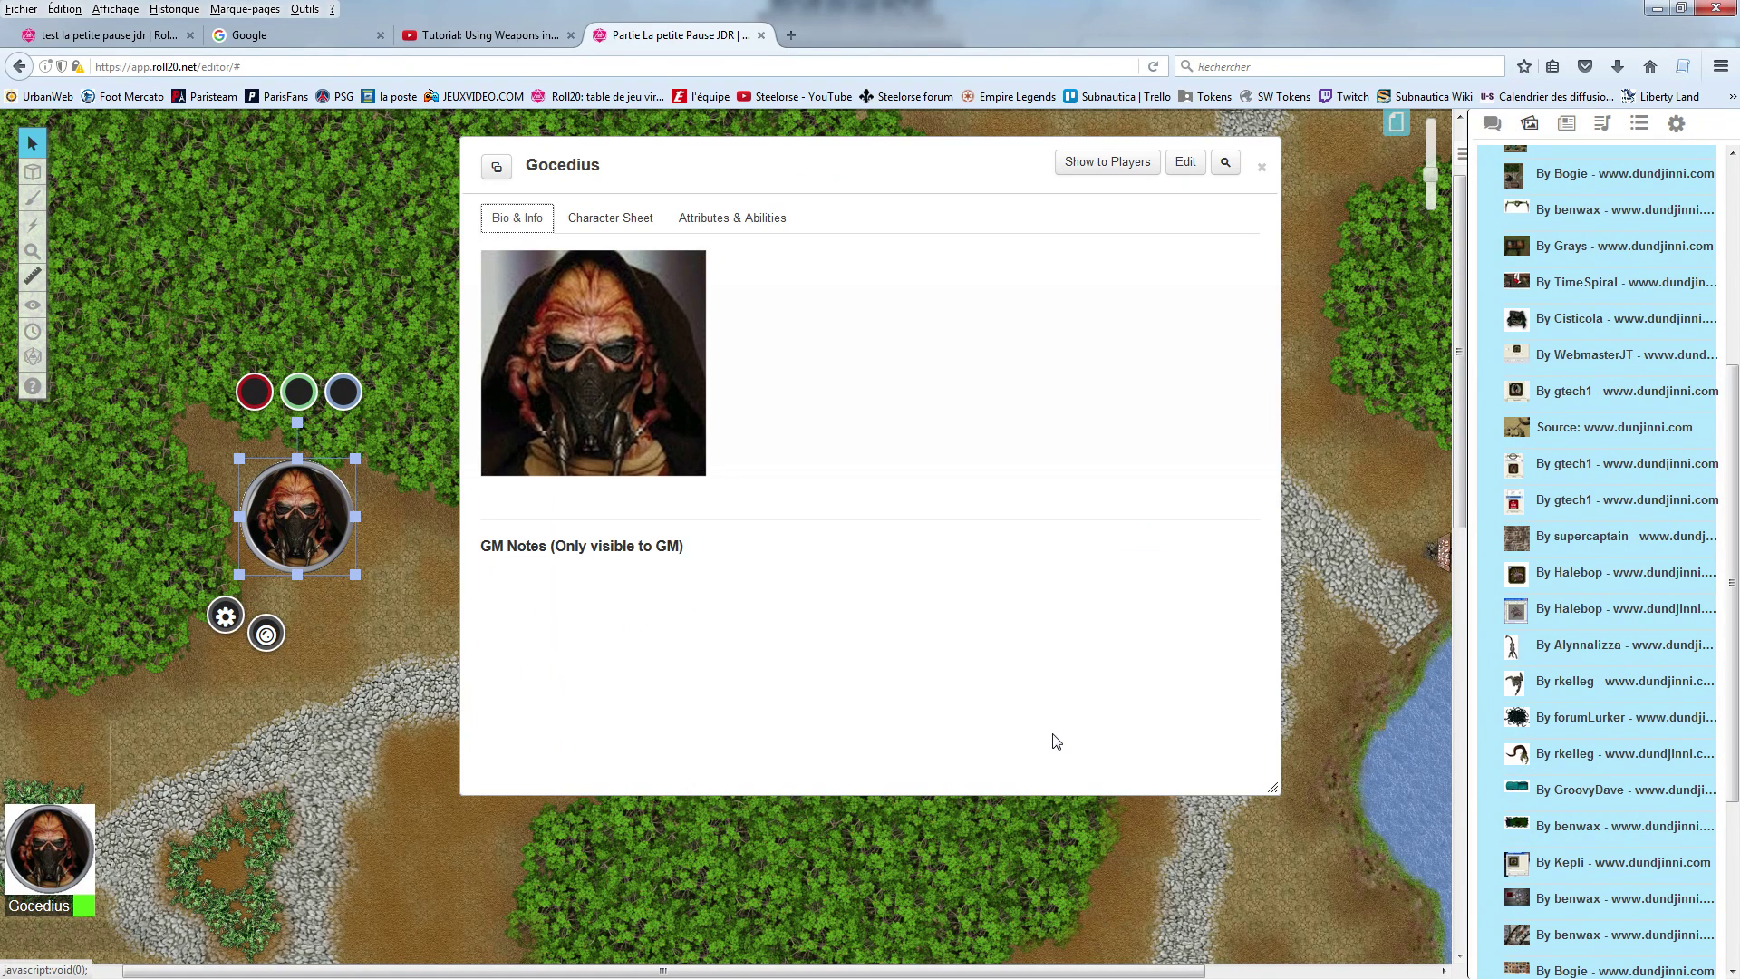
pyautogui.click(1261, 168)
# Step: Remove the round token from the map, place Gocedius there from the journal instead, and shrink the new token slightly
pyautogui.click(1567, 124)
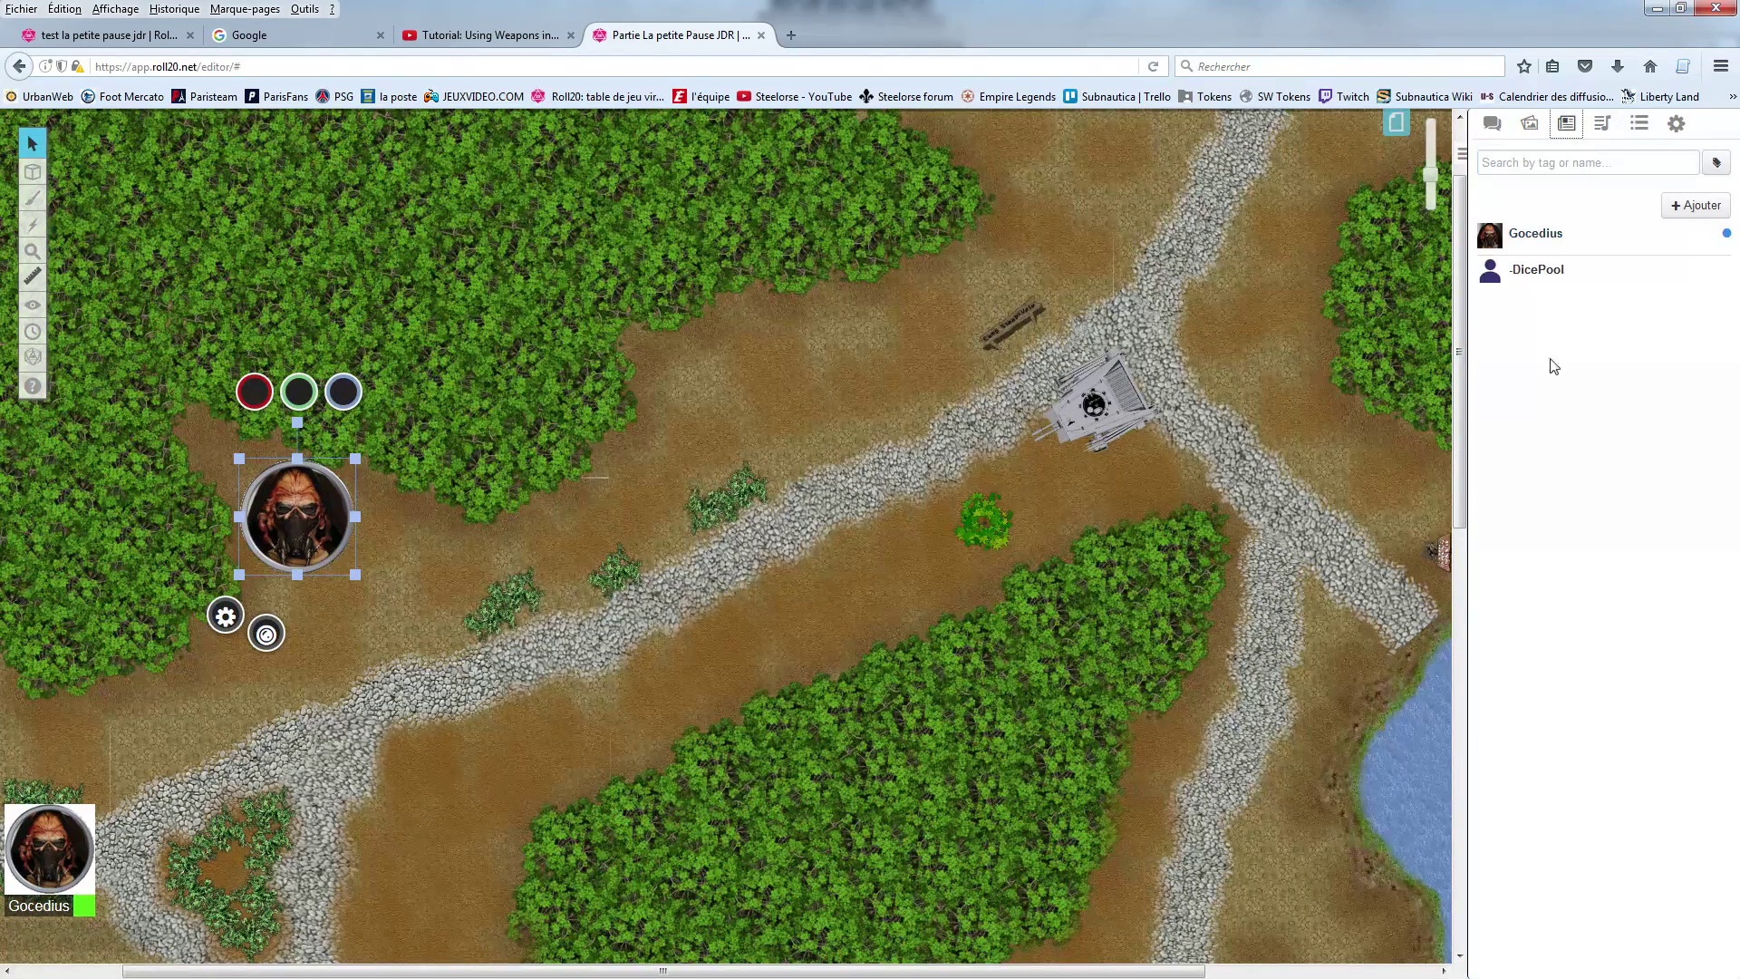
pyautogui.rightClick(344, 494)
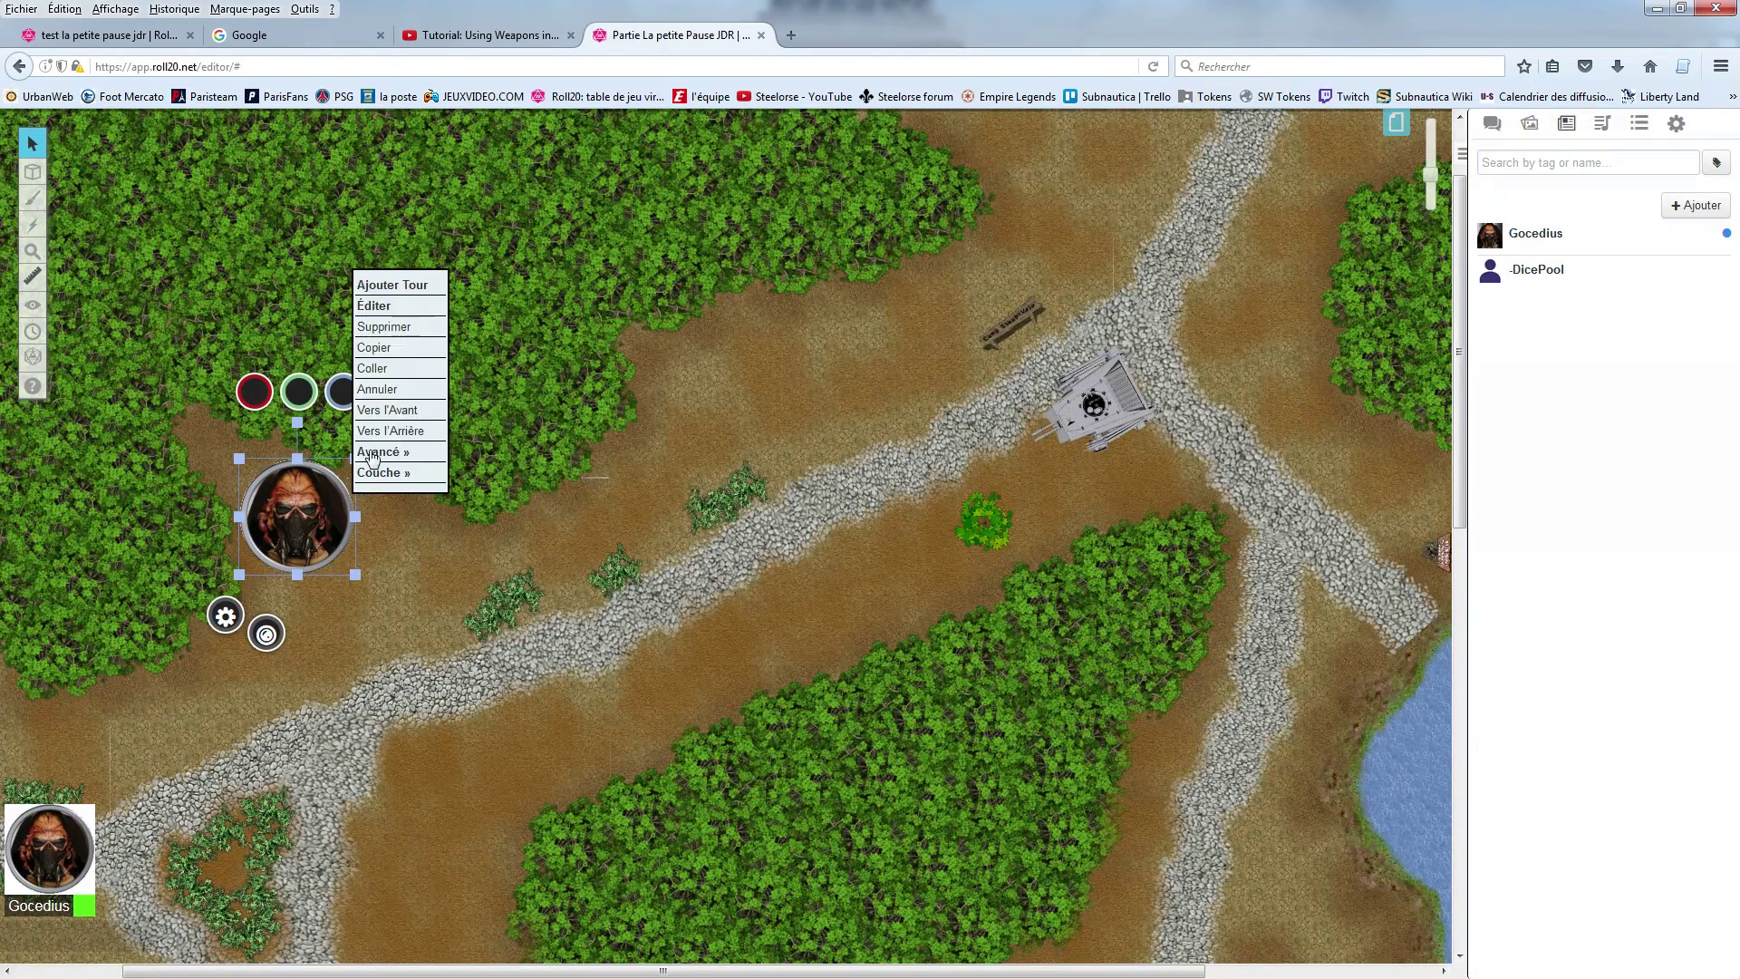
pyautogui.click(408, 331)
pyautogui.moveTo(1512, 235); pyautogui.dragTo(649, 470)
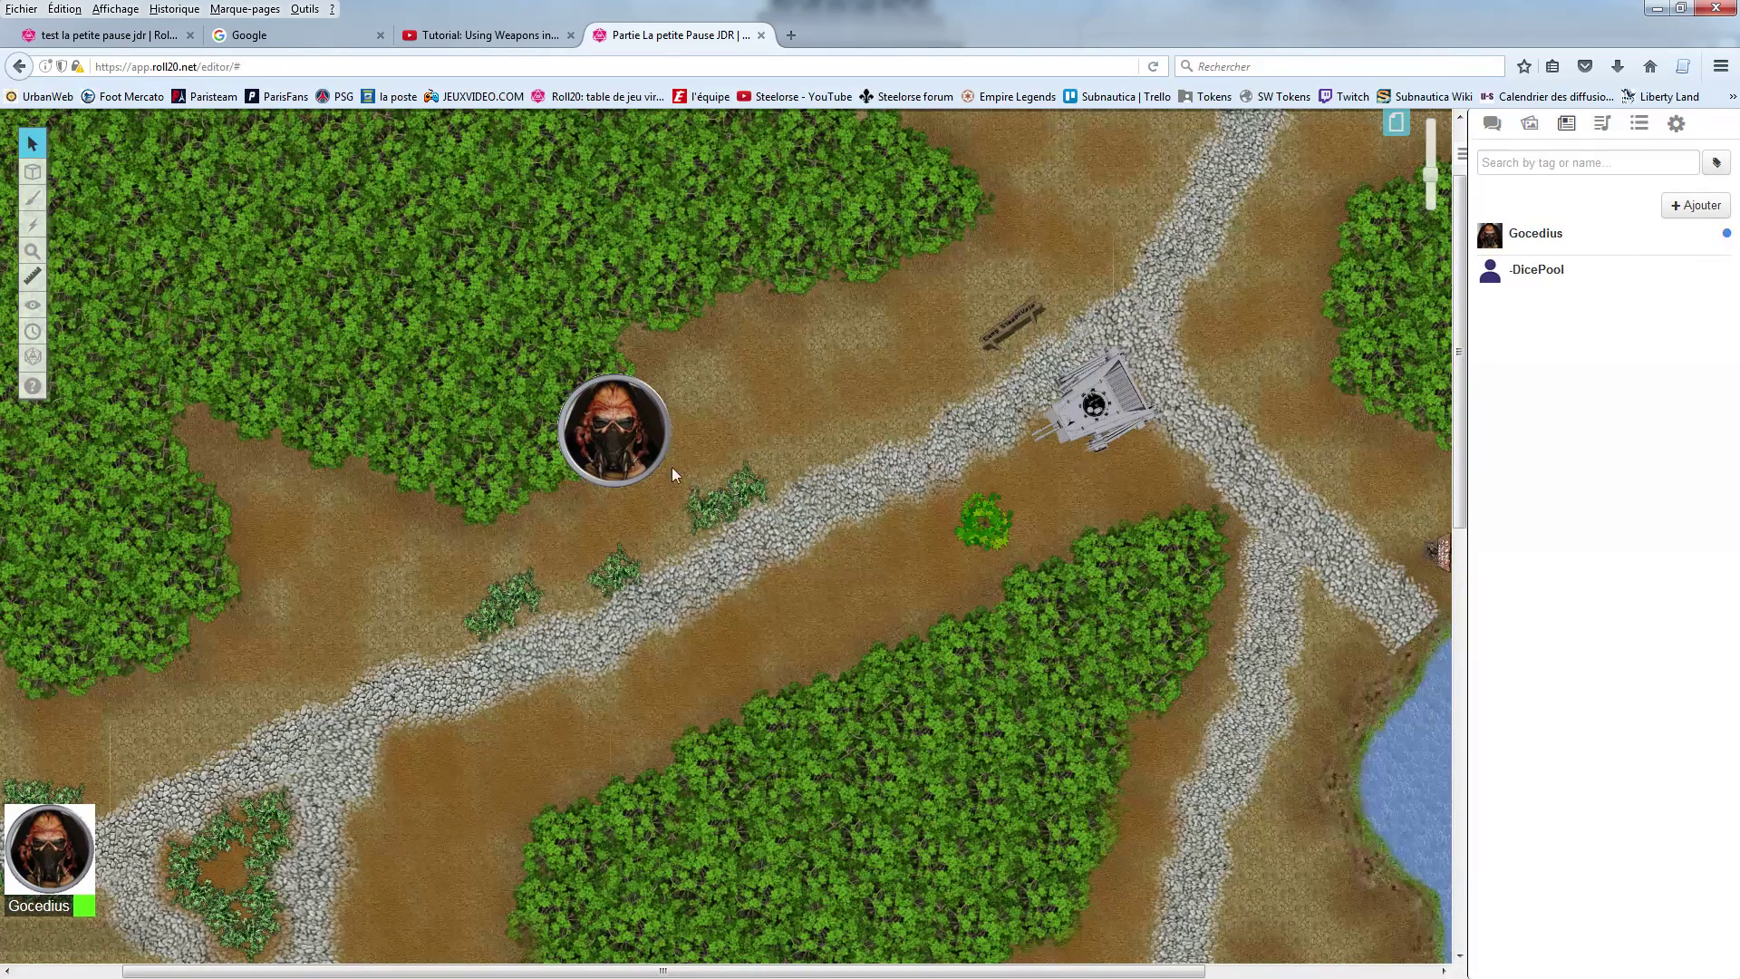
pyautogui.click(640, 426)
pyautogui.moveTo(671, 373); pyautogui.dragTo(645, 400)
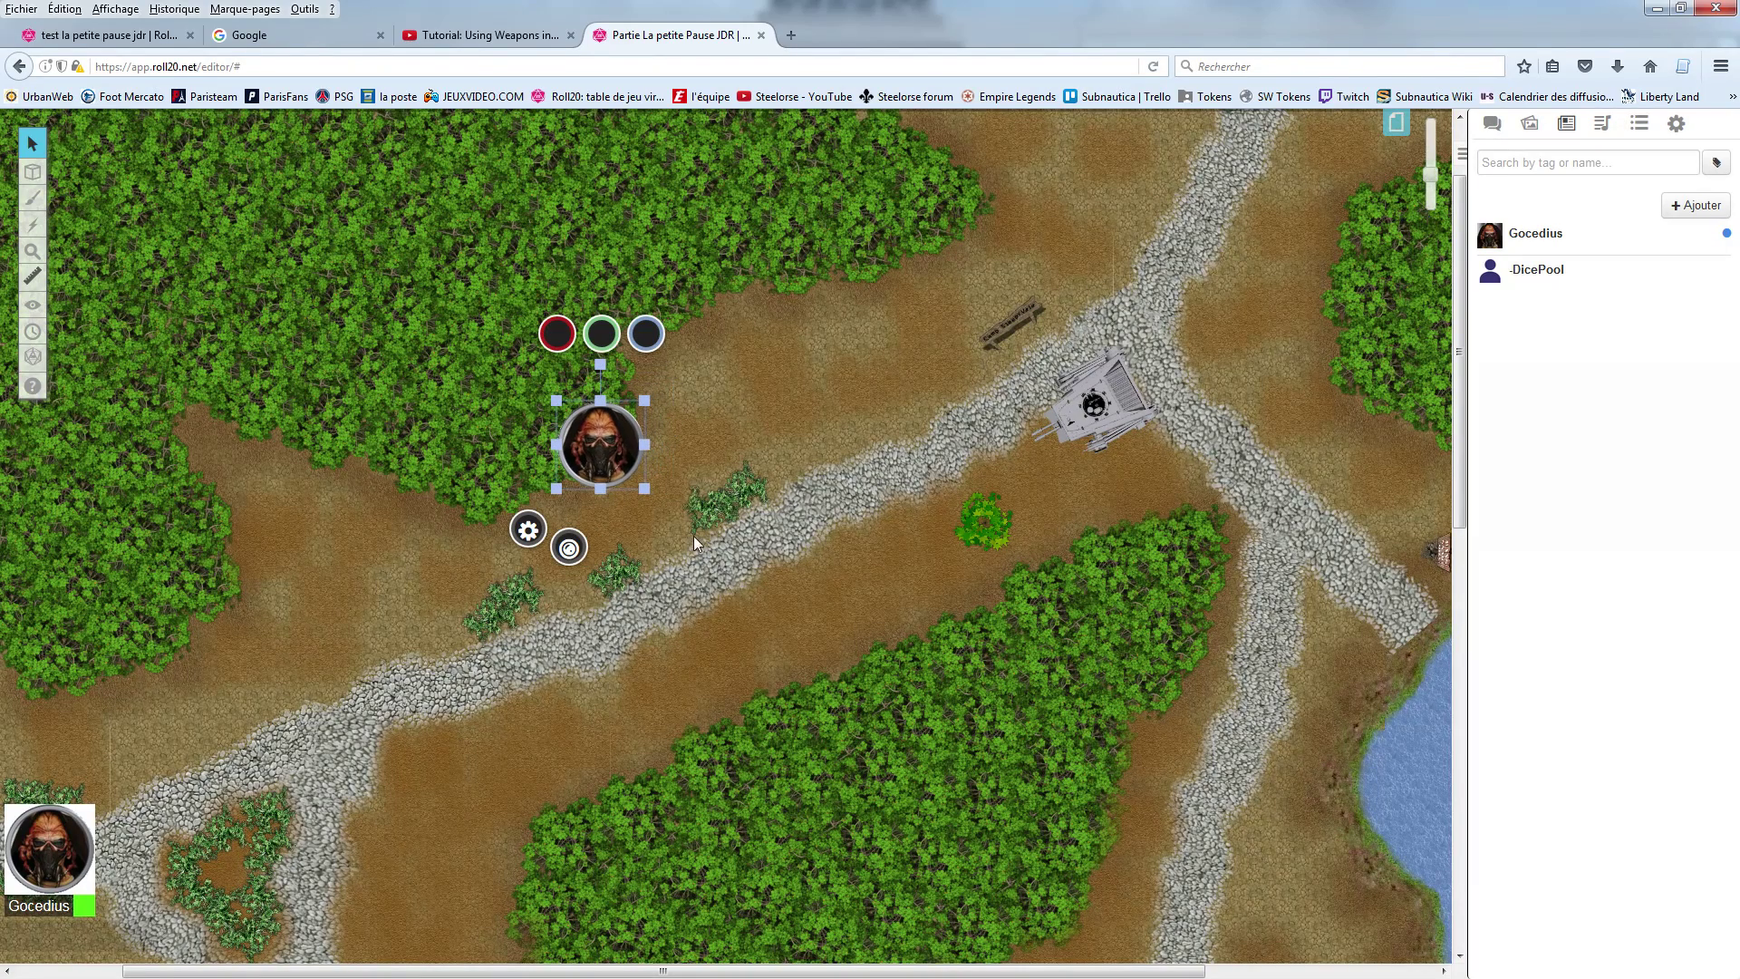
# Step: Set the map token to represent the character Gocedius, check its advanced player permissions and light options, and save the token
pyautogui.click(528, 535)
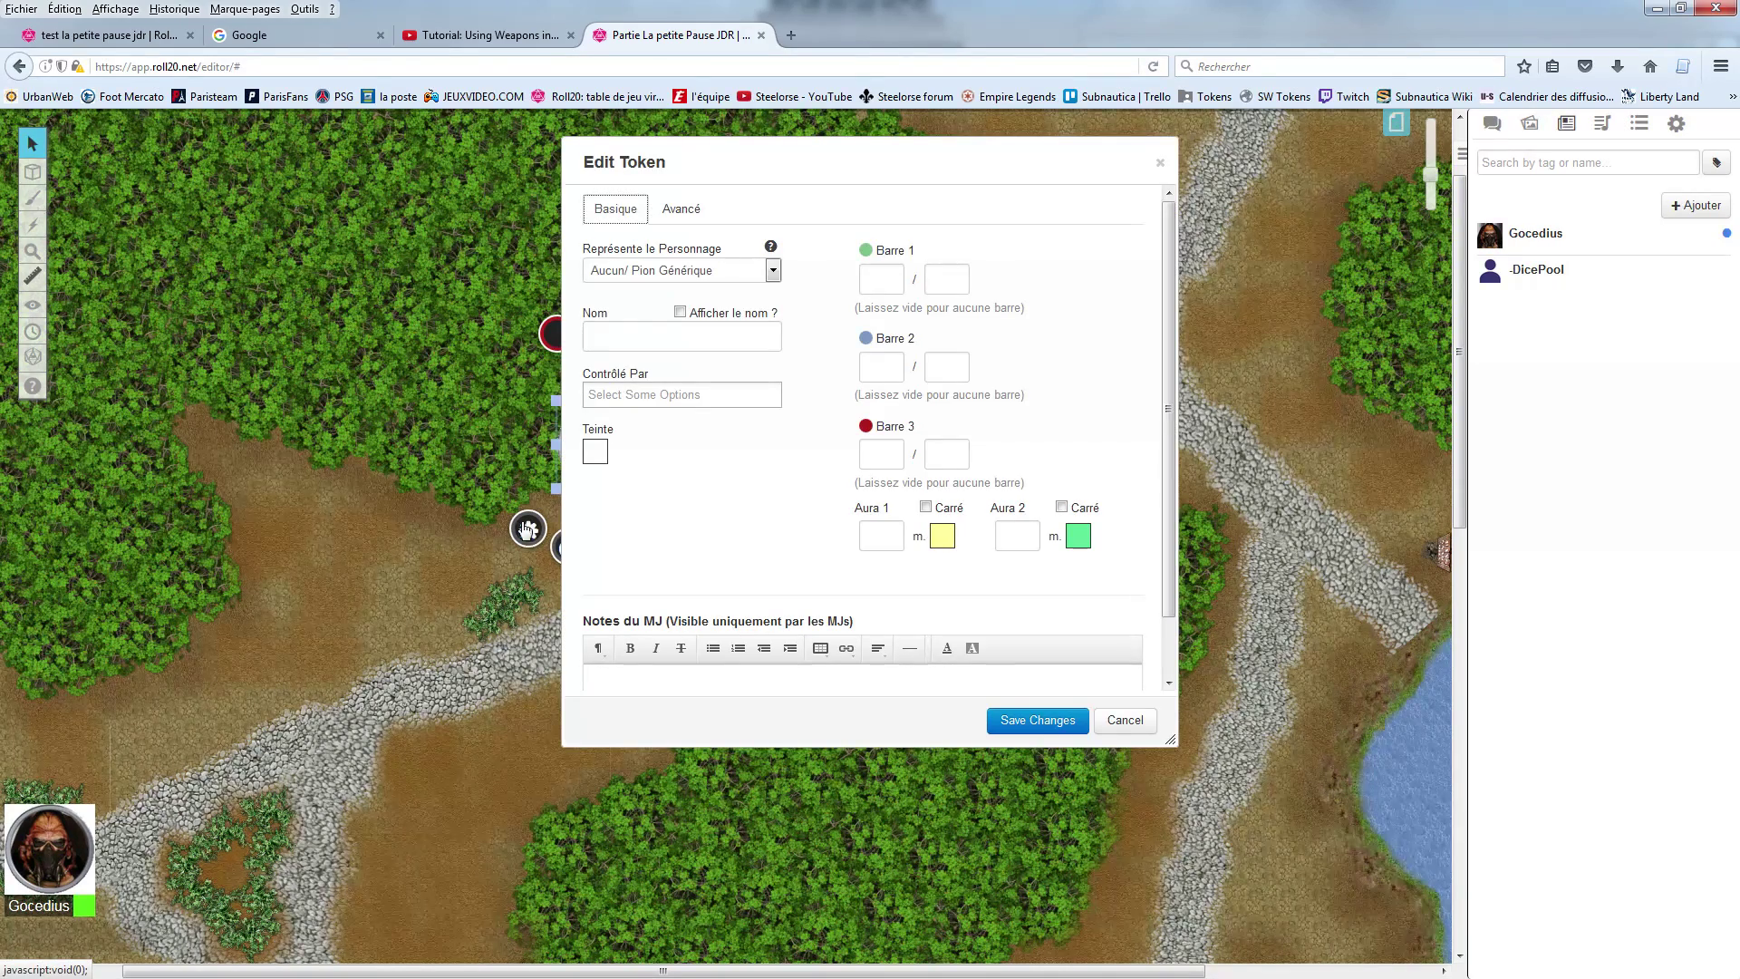
pyautogui.click(725, 272)
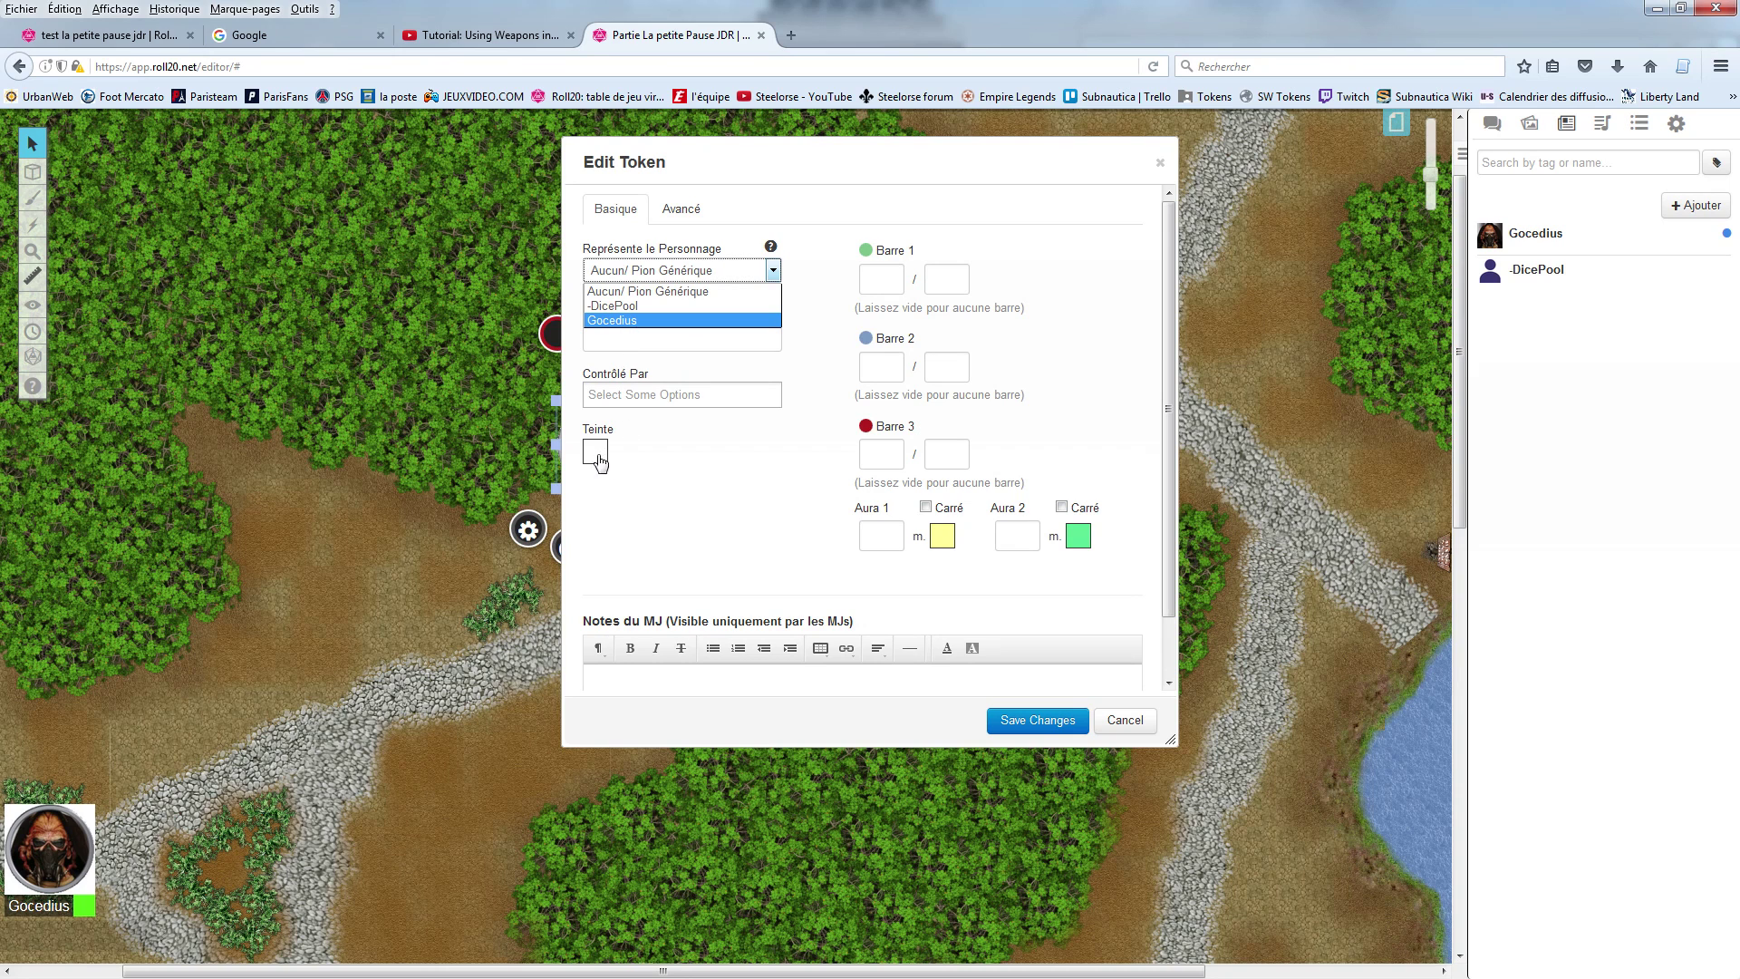
pyautogui.click(624, 321)
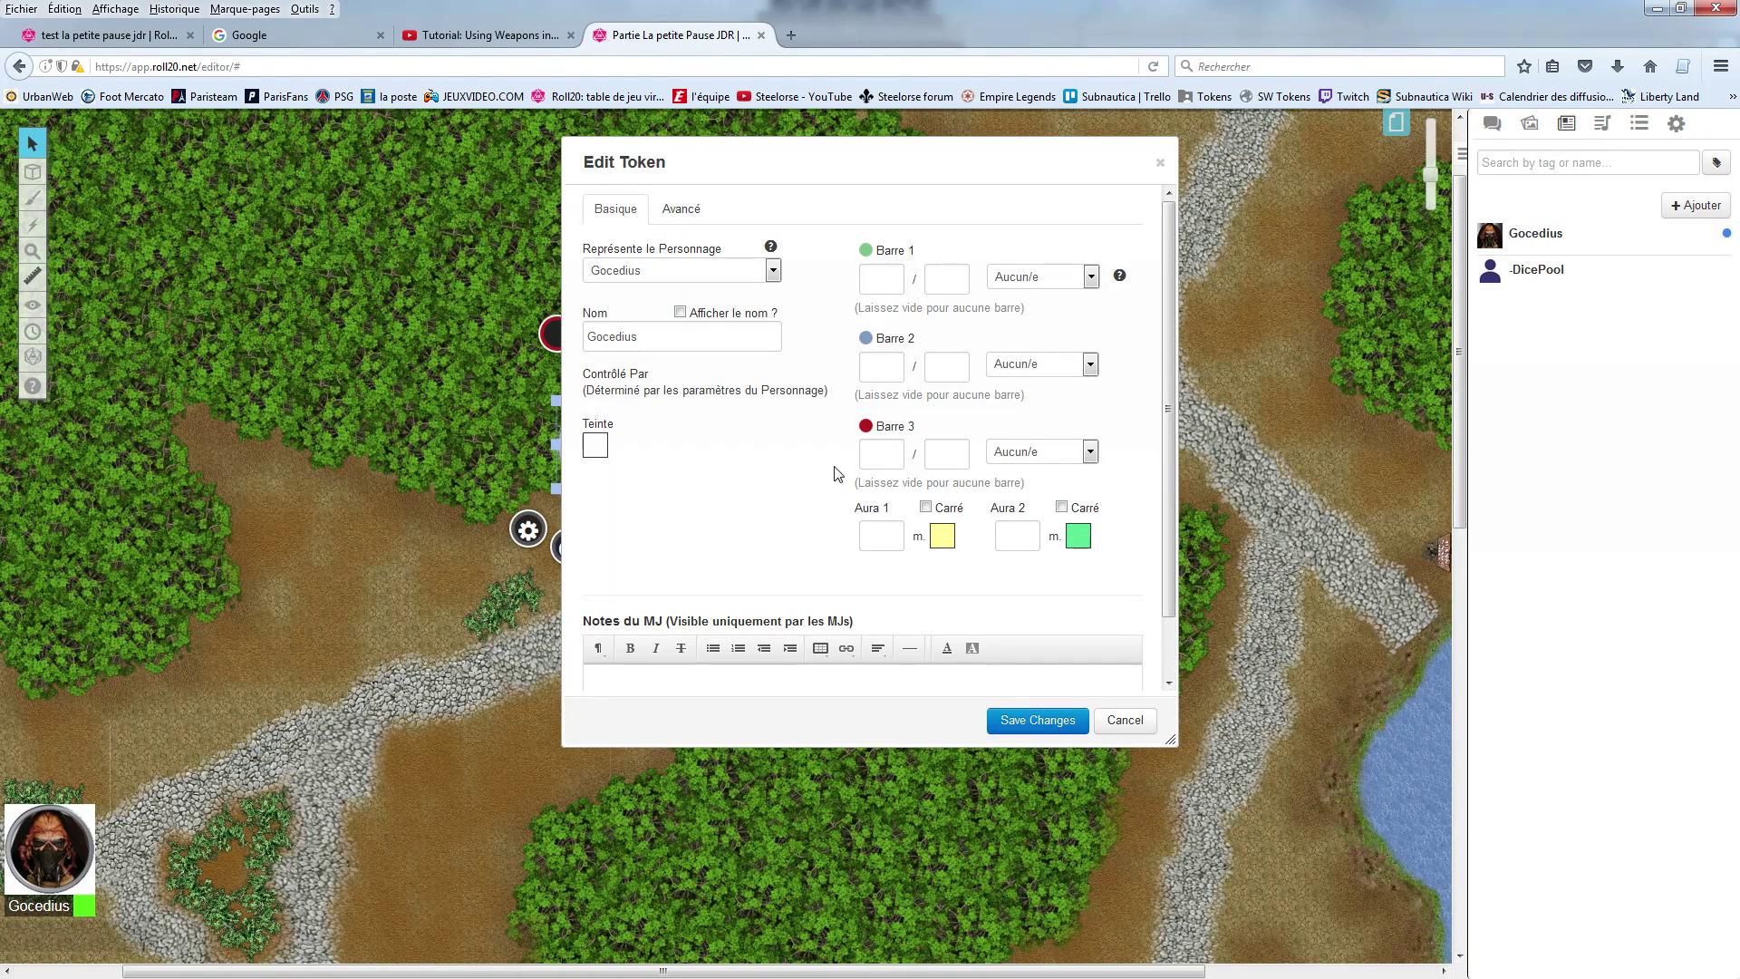
pyautogui.moveTo(920, 164); pyautogui.dragTo(1042, 231)
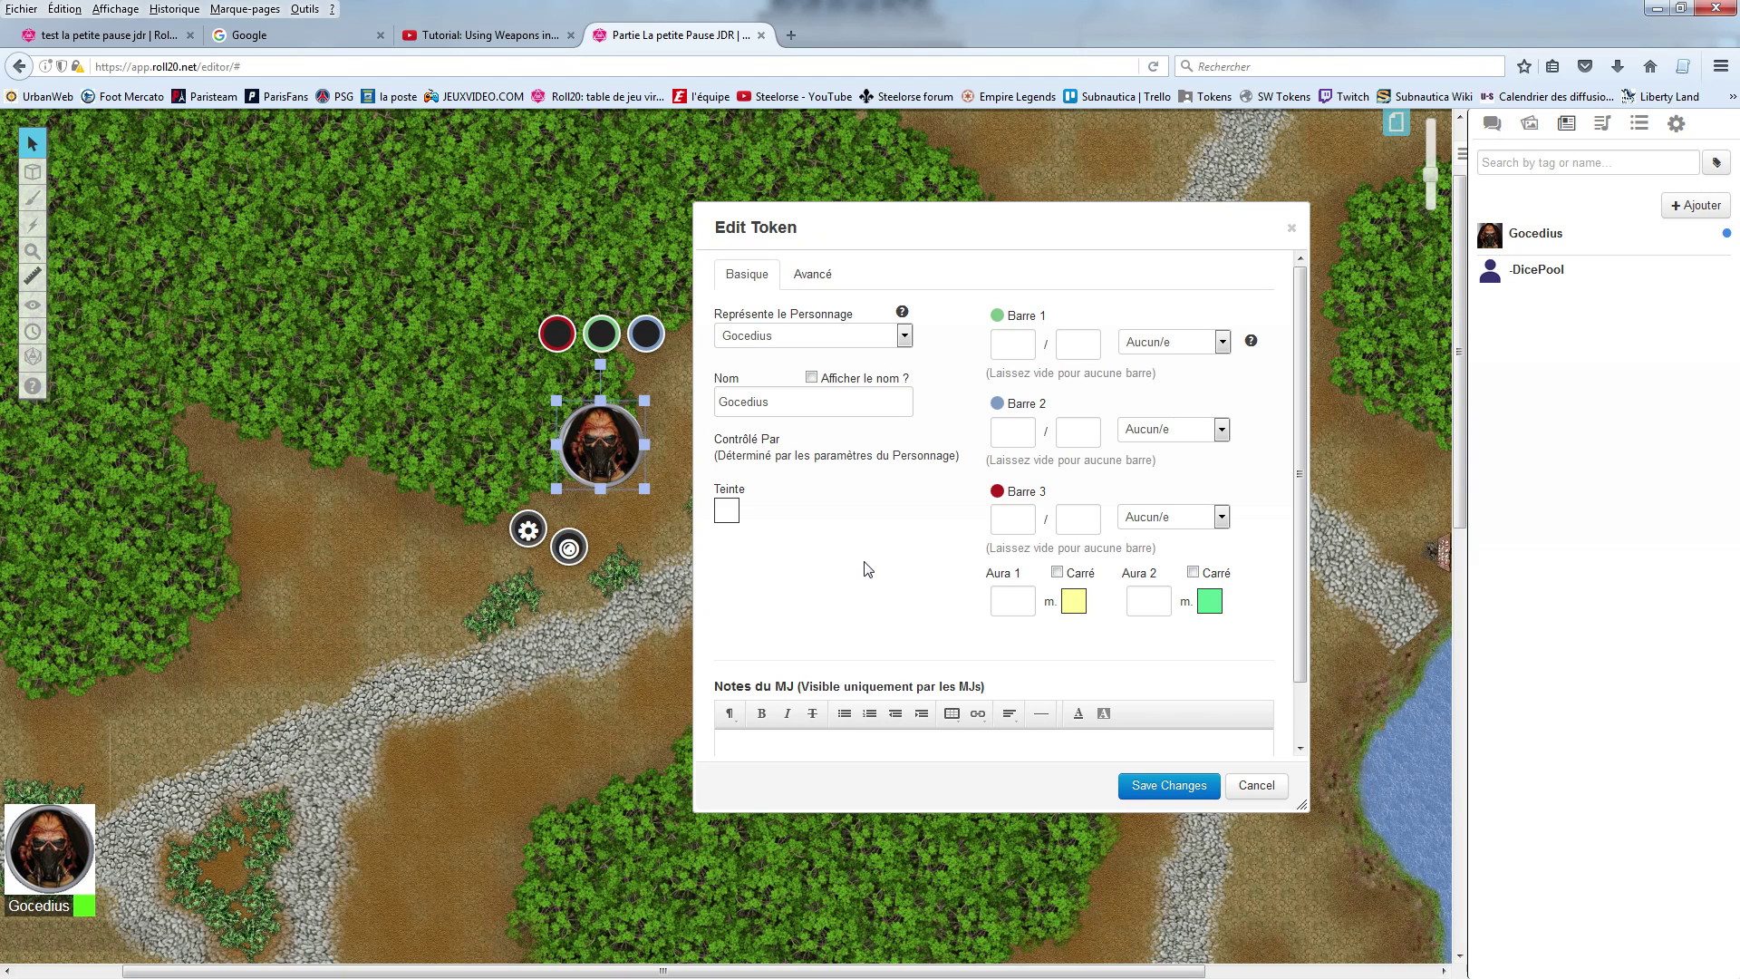
pyautogui.click(809, 277)
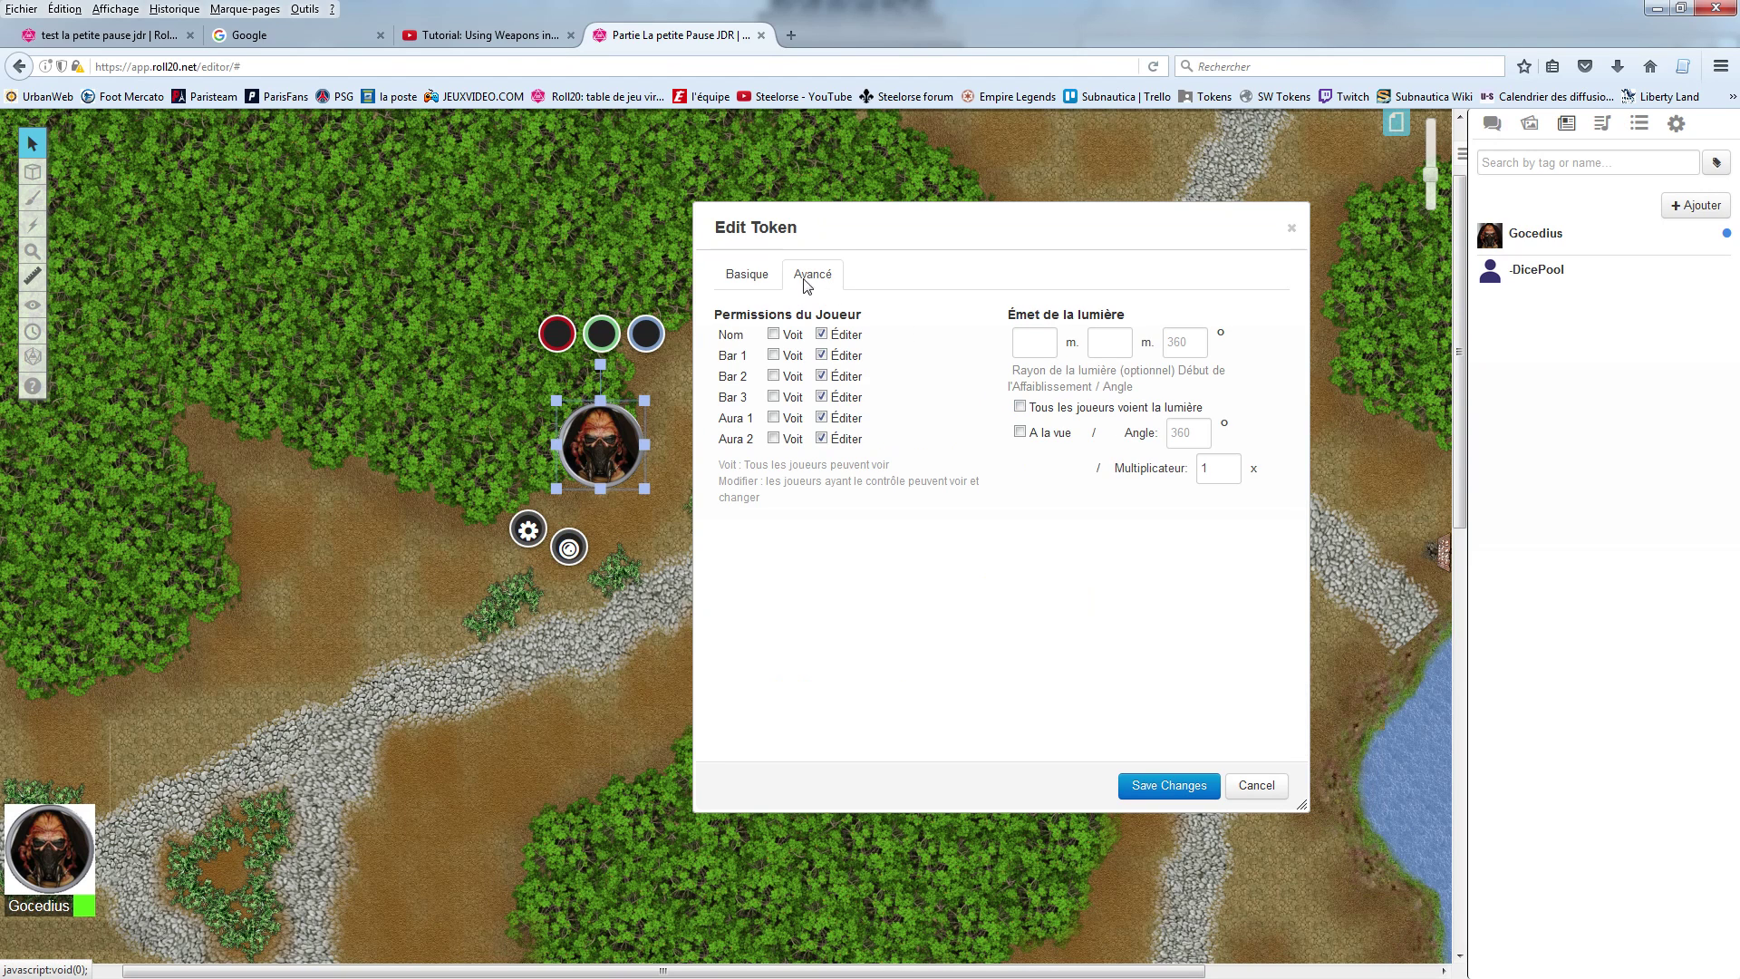
pyautogui.click(745, 273)
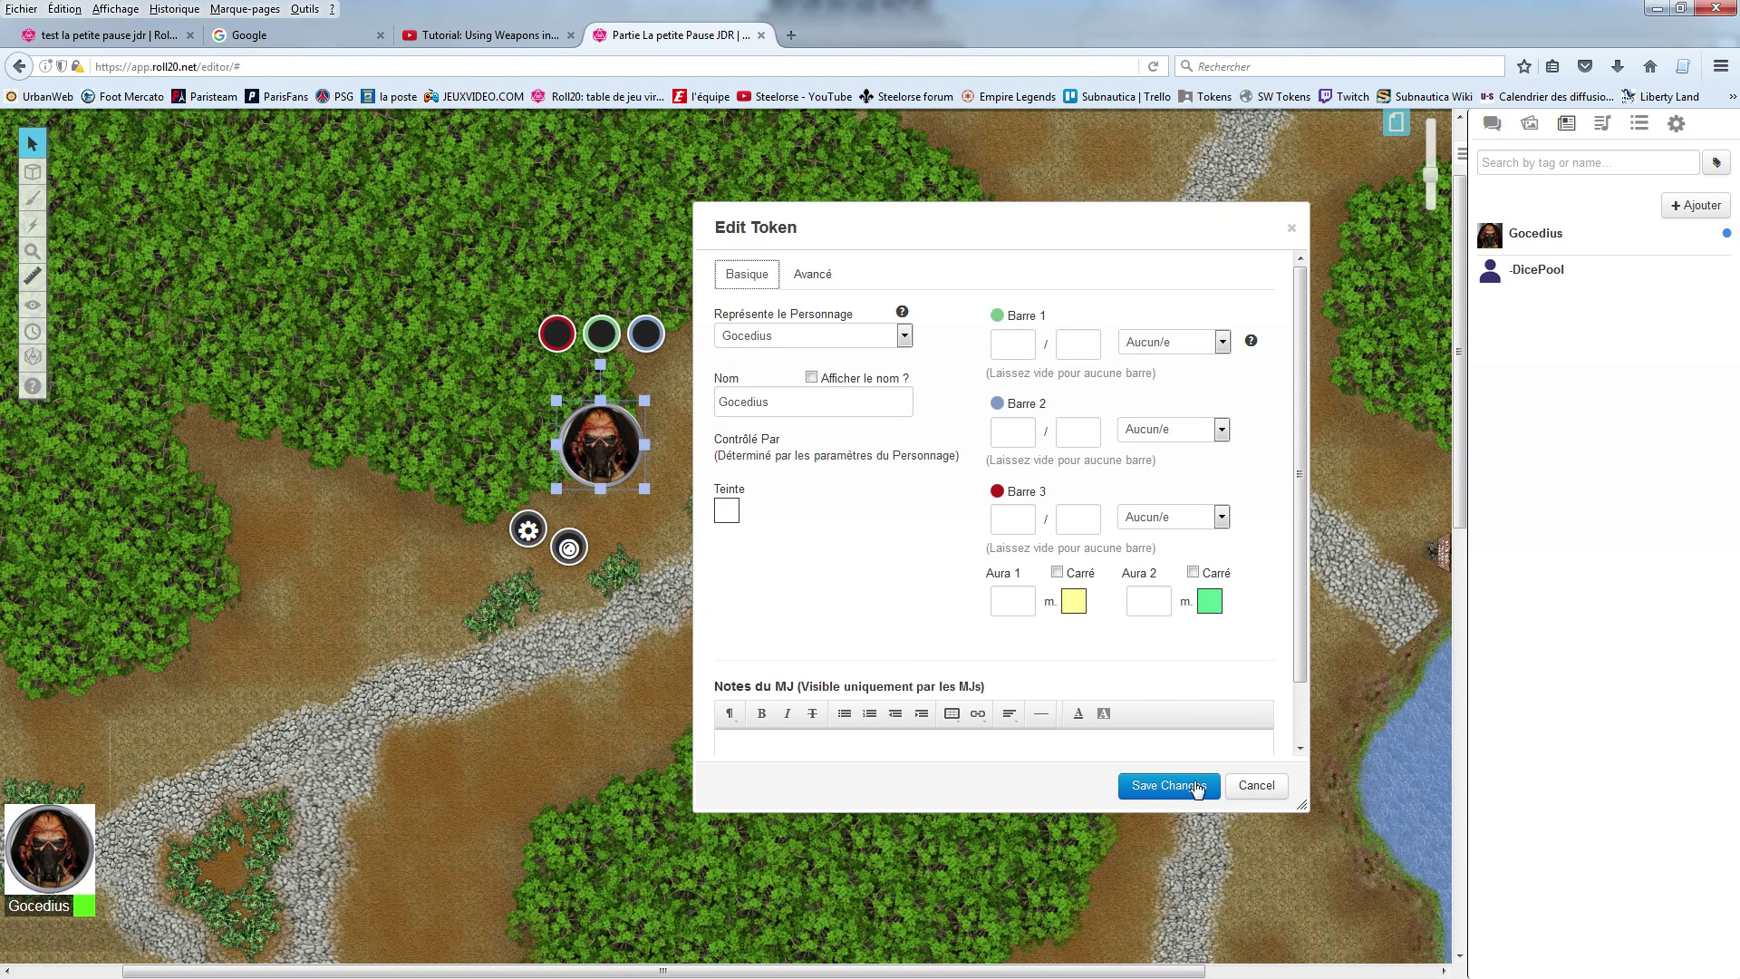
pyautogui.click(1167, 789)
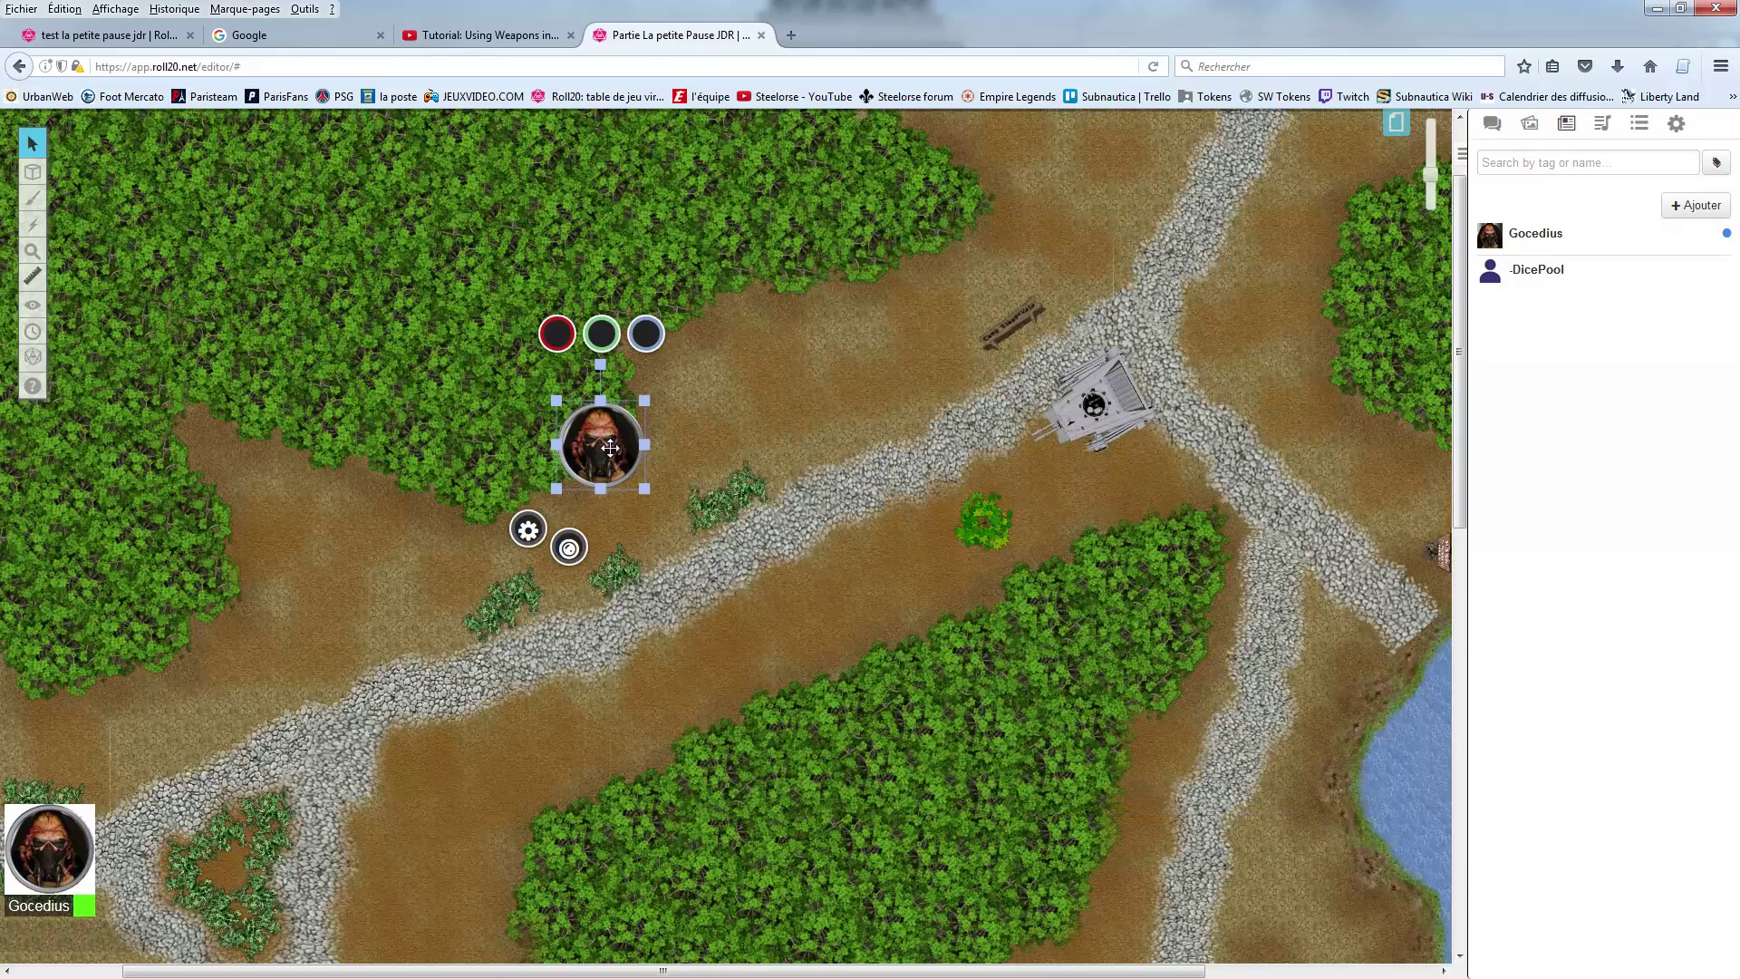
# Step: Review the Gocedius character's edit form down to its Bio & Info and GM Notes fields, and save it without edits
pyautogui.click(1535, 234)
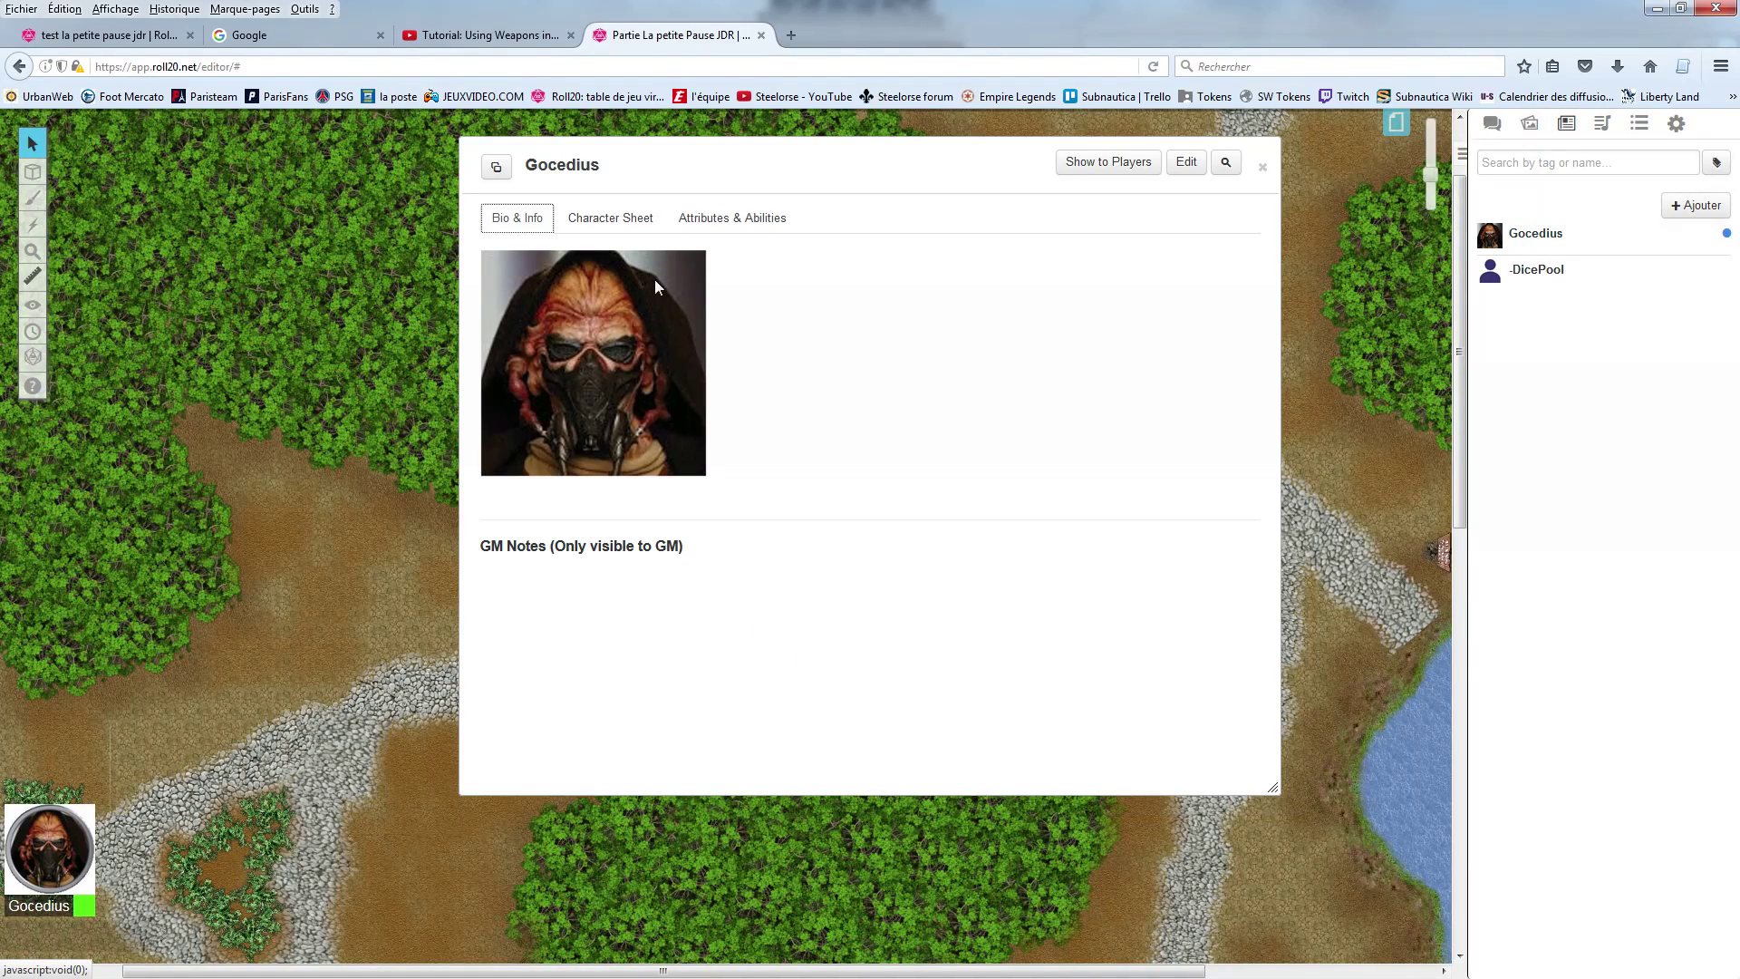
pyautogui.click(1184, 163)
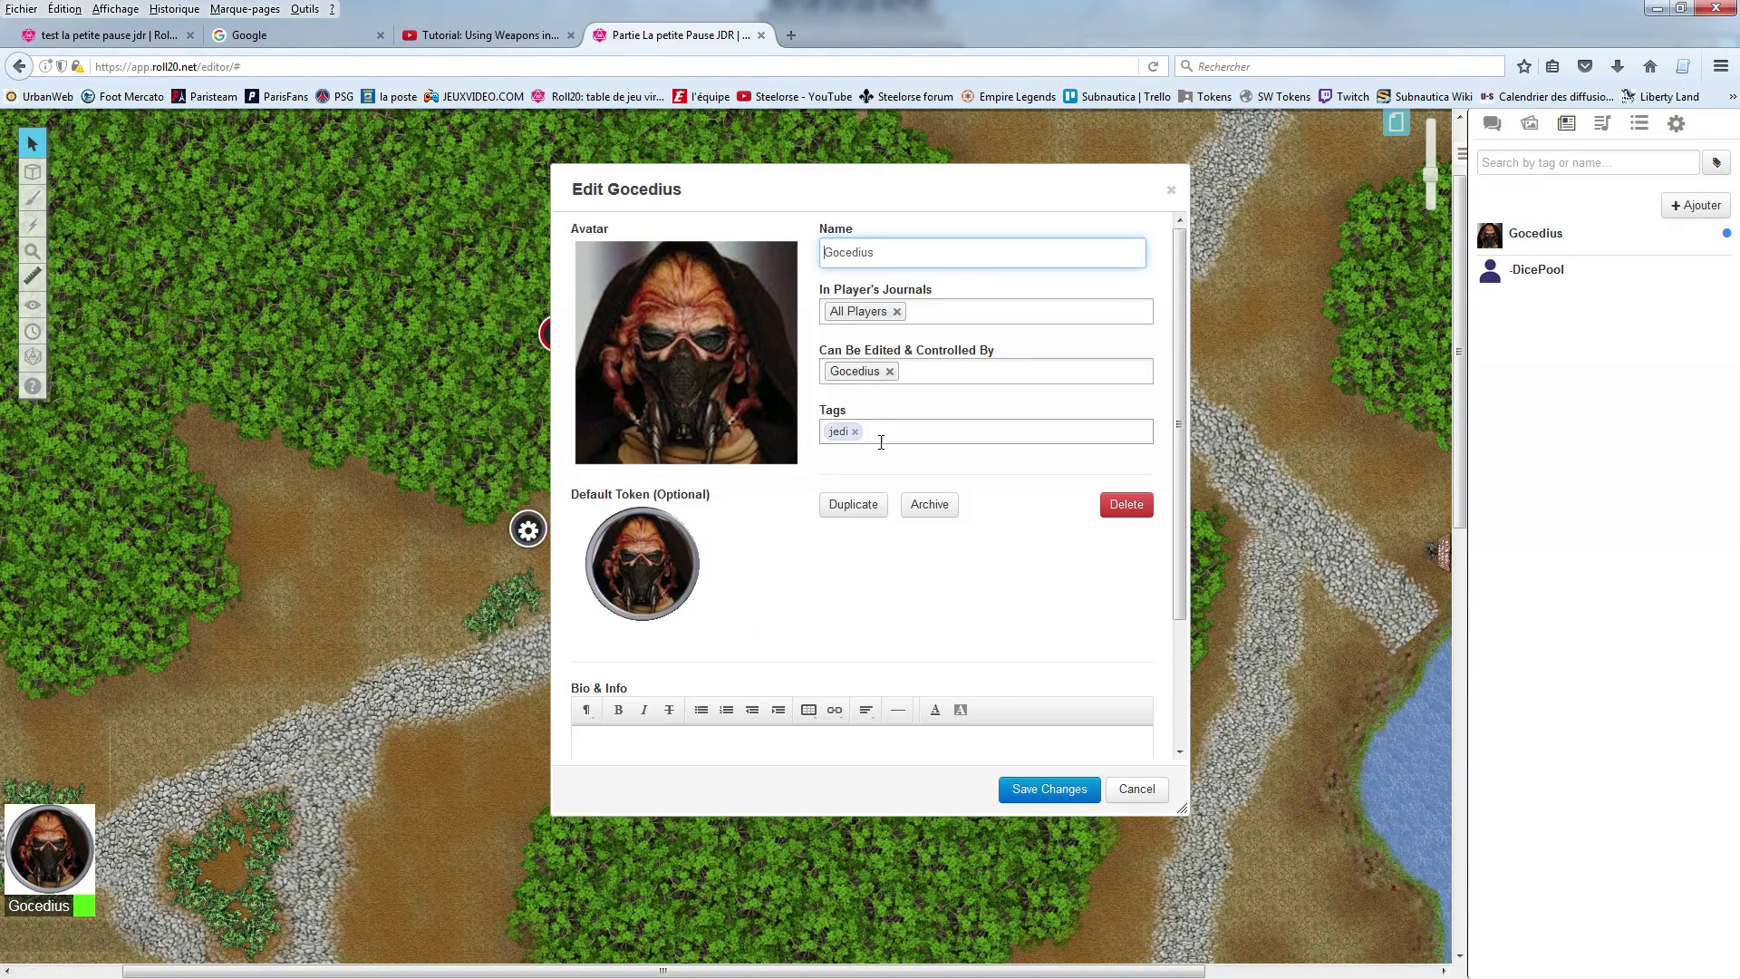
pyautogui.scroll(-3, 878, 437)
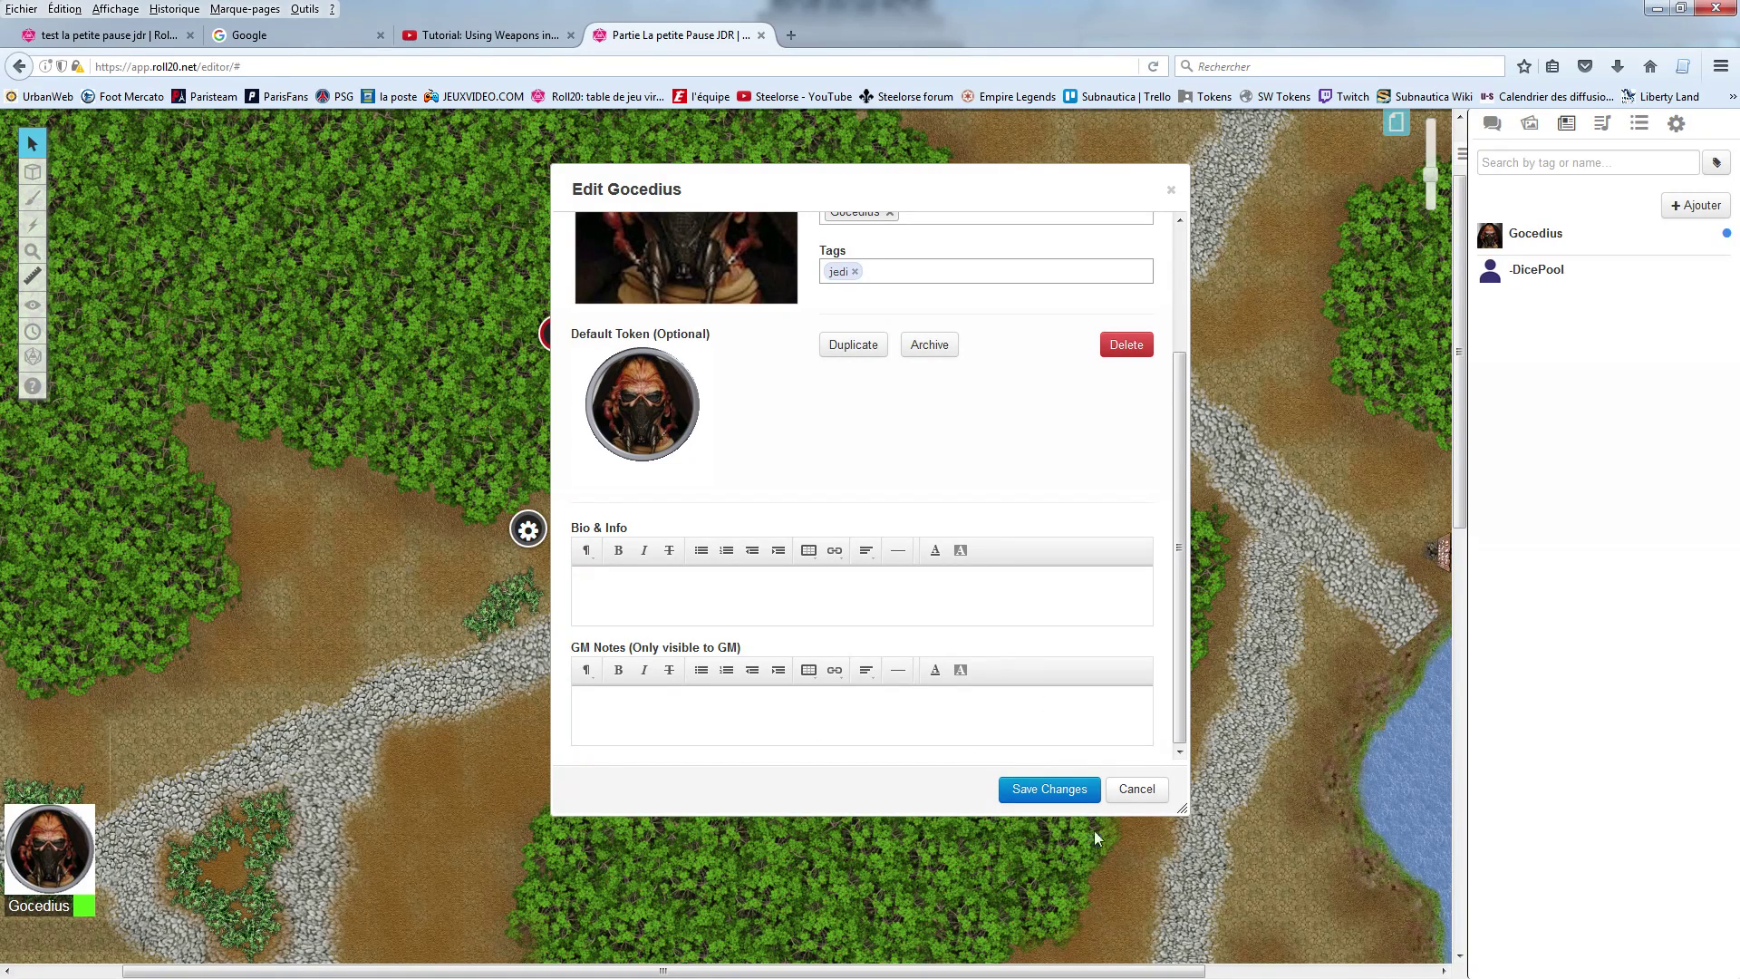
pyautogui.scroll(4, 1088, 516)
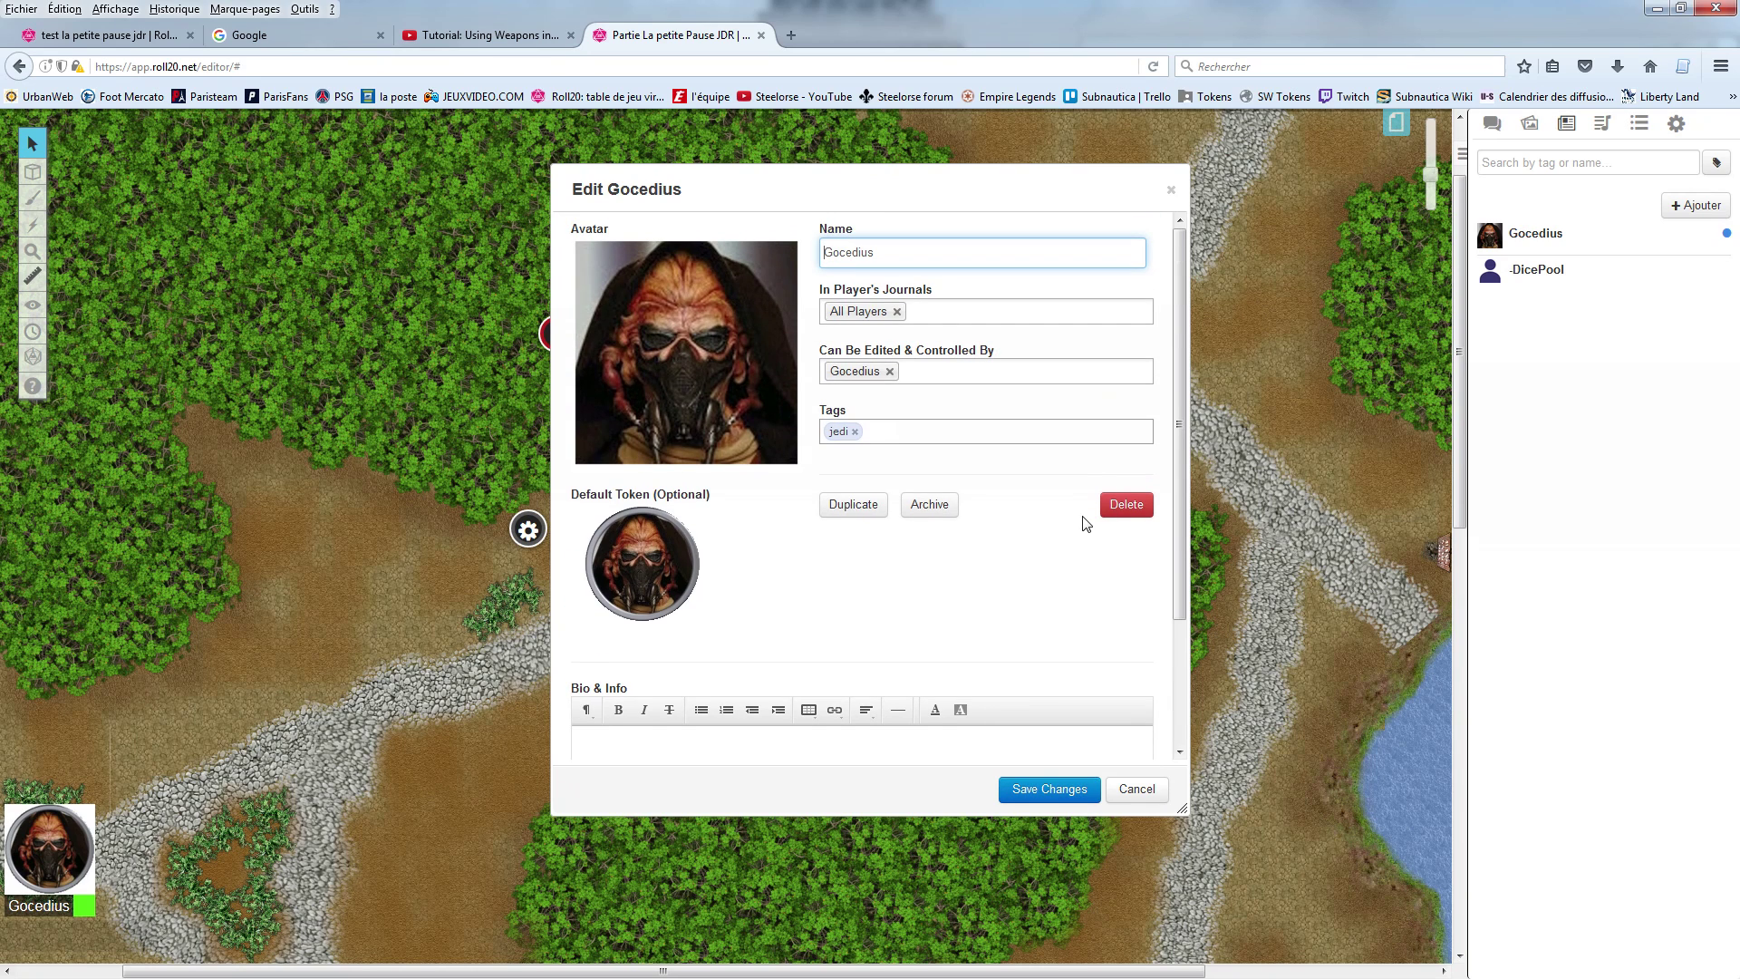
pyautogui.click(1046, 791)
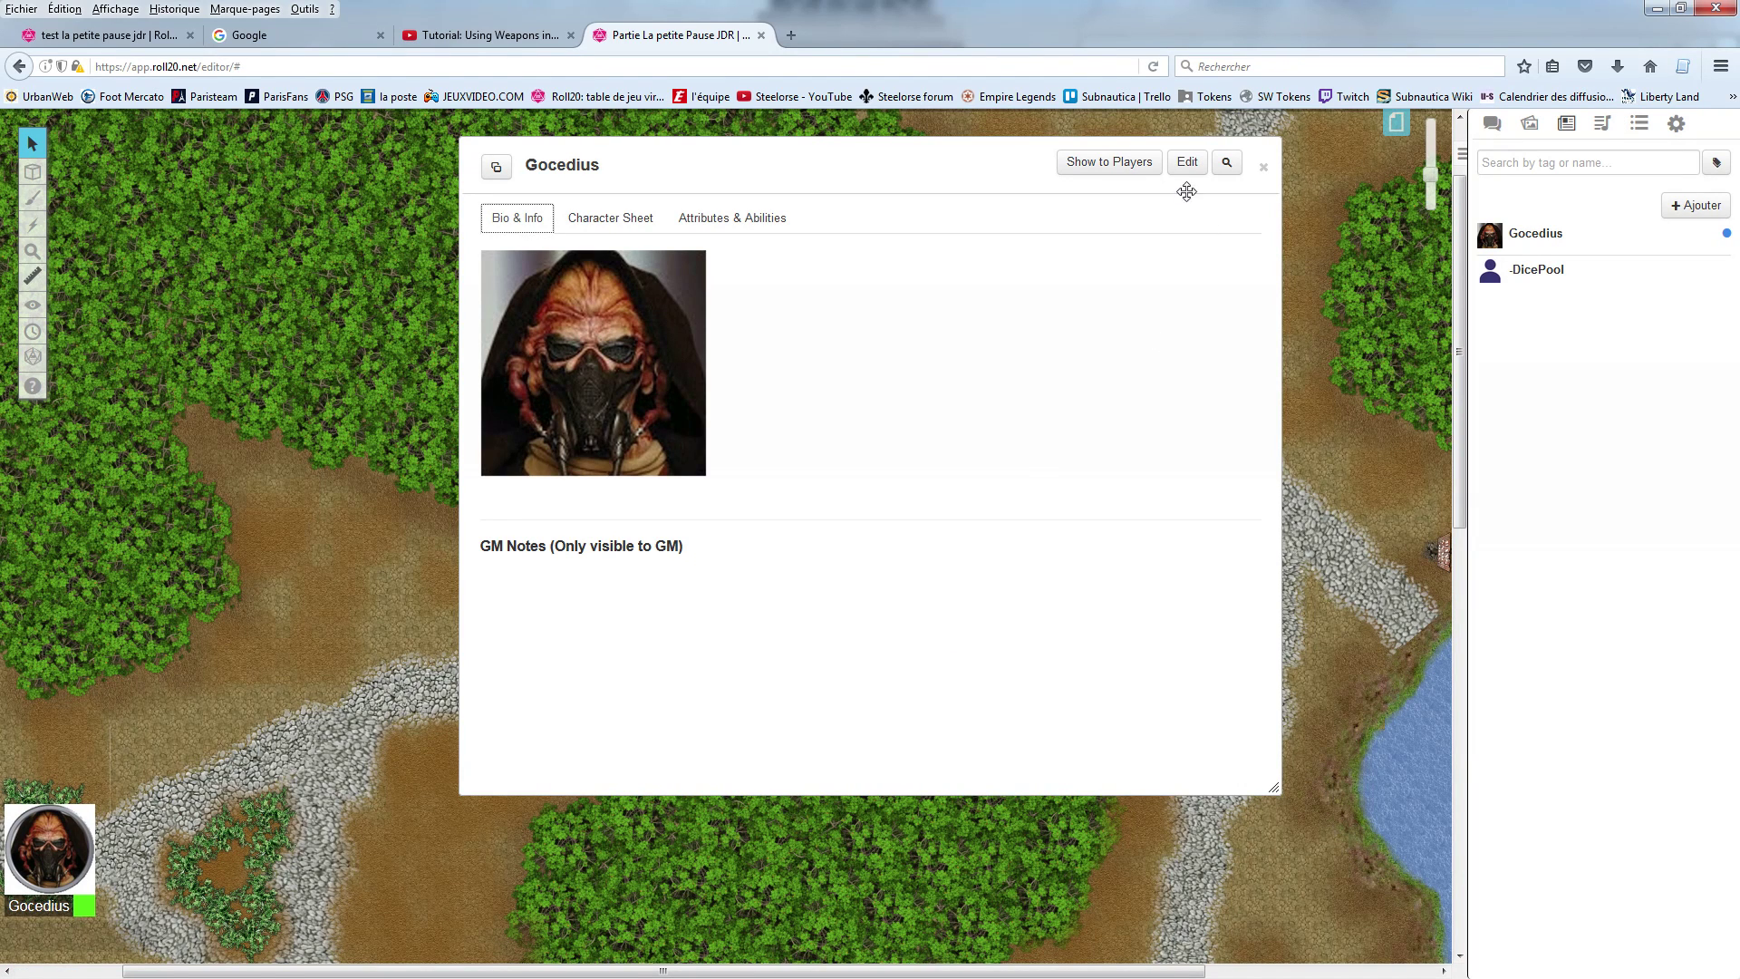
# Step: Fill the Gocedius Bio & Info with lines "elrjgfhzr;tghe;krjthbk;erghbe;rghjbtkryjhb;rebhjekrt;jbhergthjkberkgh", "qeghzrthg", "gheryth", "tyj", "hty", "jytu" and save
pyautogui.click(1185, 163)
pyautogui.click(722, 733)
pyautogui.write('elrjgfhzr tghe krjthb')
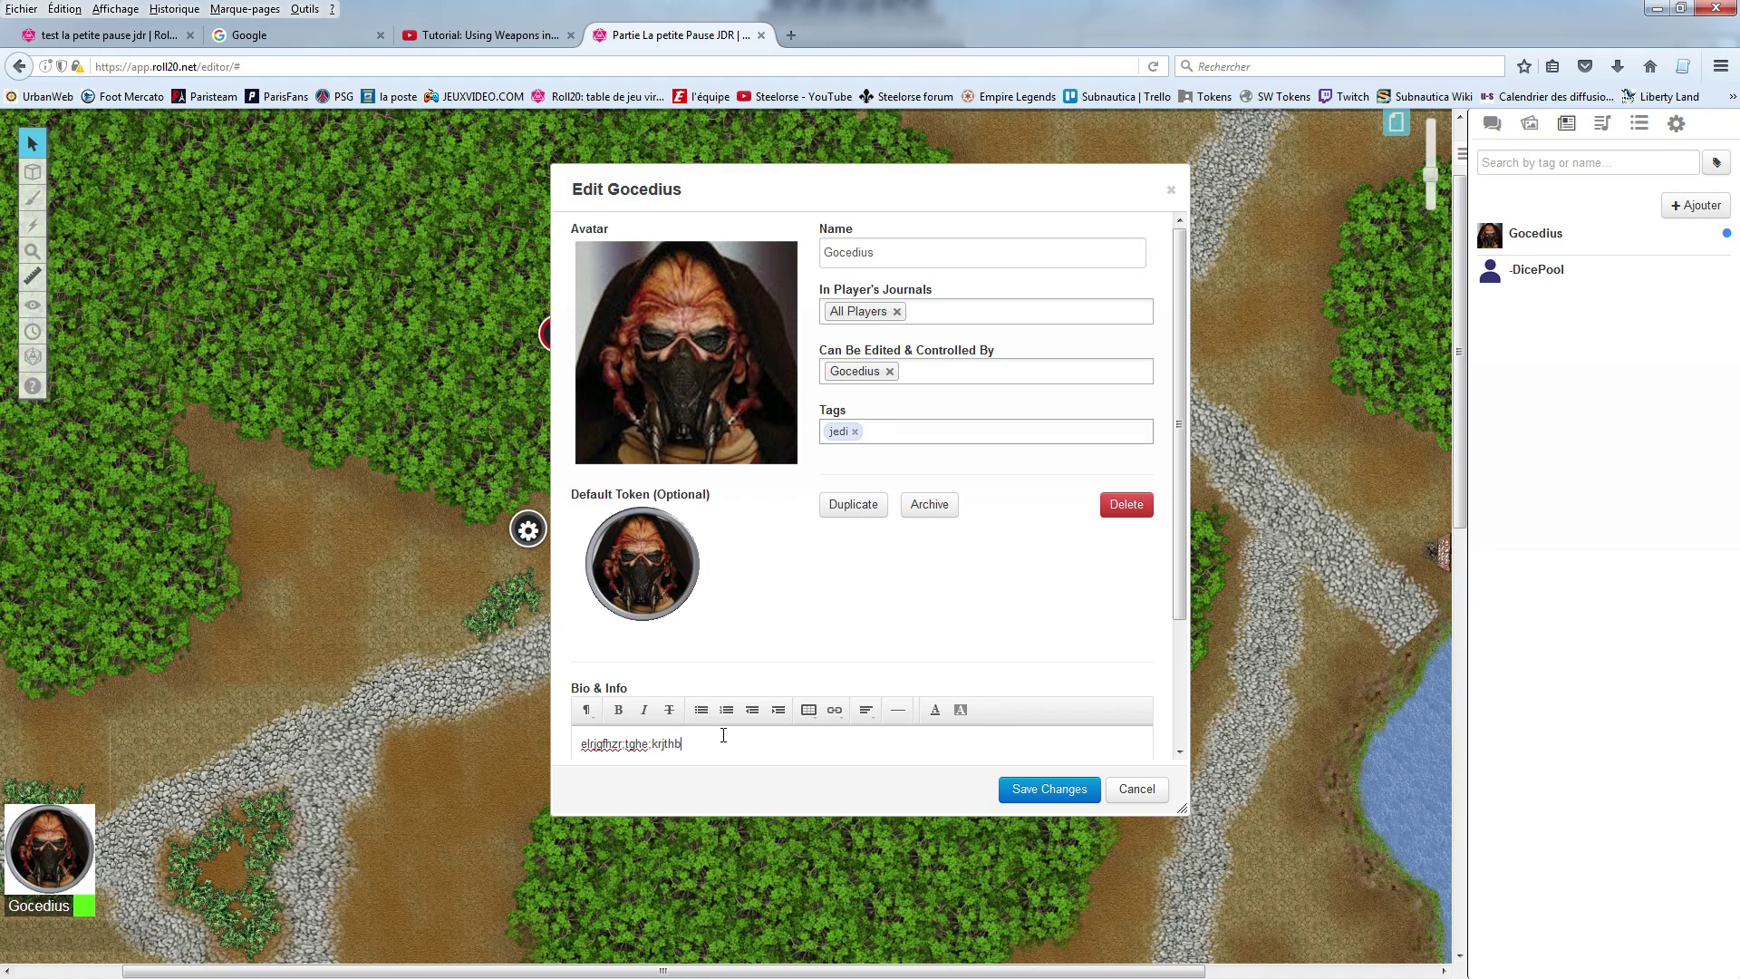
pyautogui.write('k erghbe rghjbtkryjhb rebhjekrt jbhergthjkberkgh')
pyautogui.press('Return')
pyautogui.write('qeghzrthg')
pyautogui.press('Return')
pyautogui.write('gheryth')
pyautogui.press('Return')
pyautogui.write('tyj')
pyautogui.press('Return')
pyautogui.write('hty')
pyautogui.press('Return')
pyautogui.write('jytu')
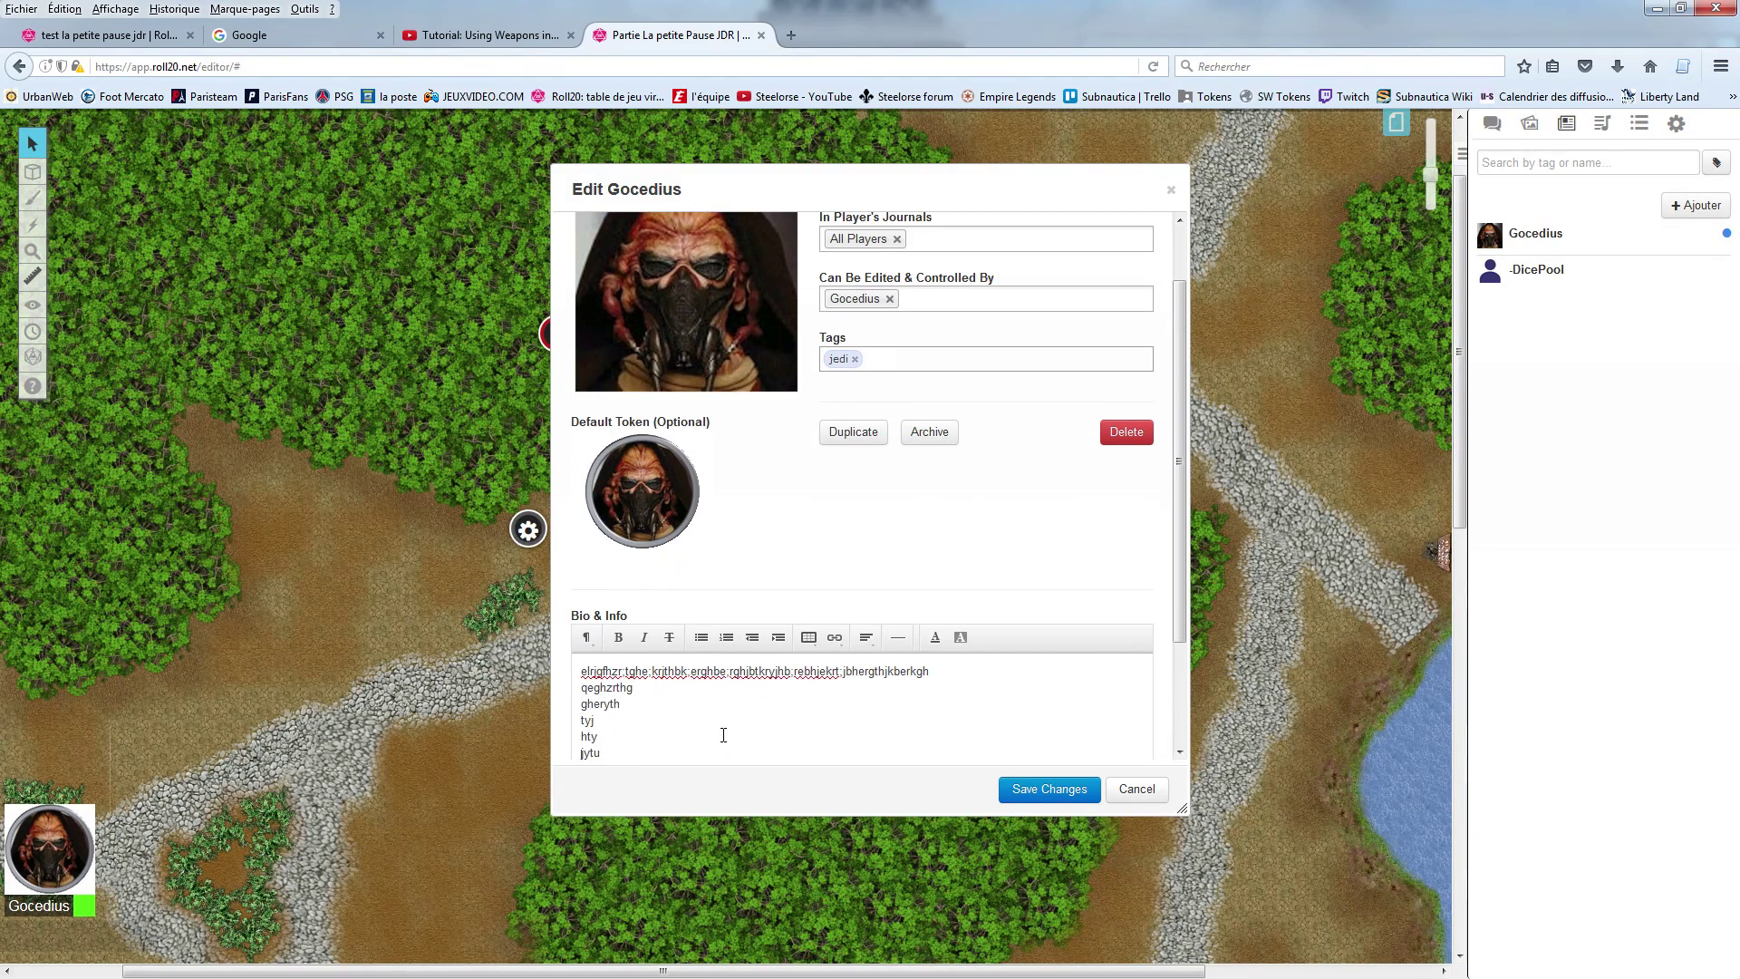
pyautogui.click(1023, 790)
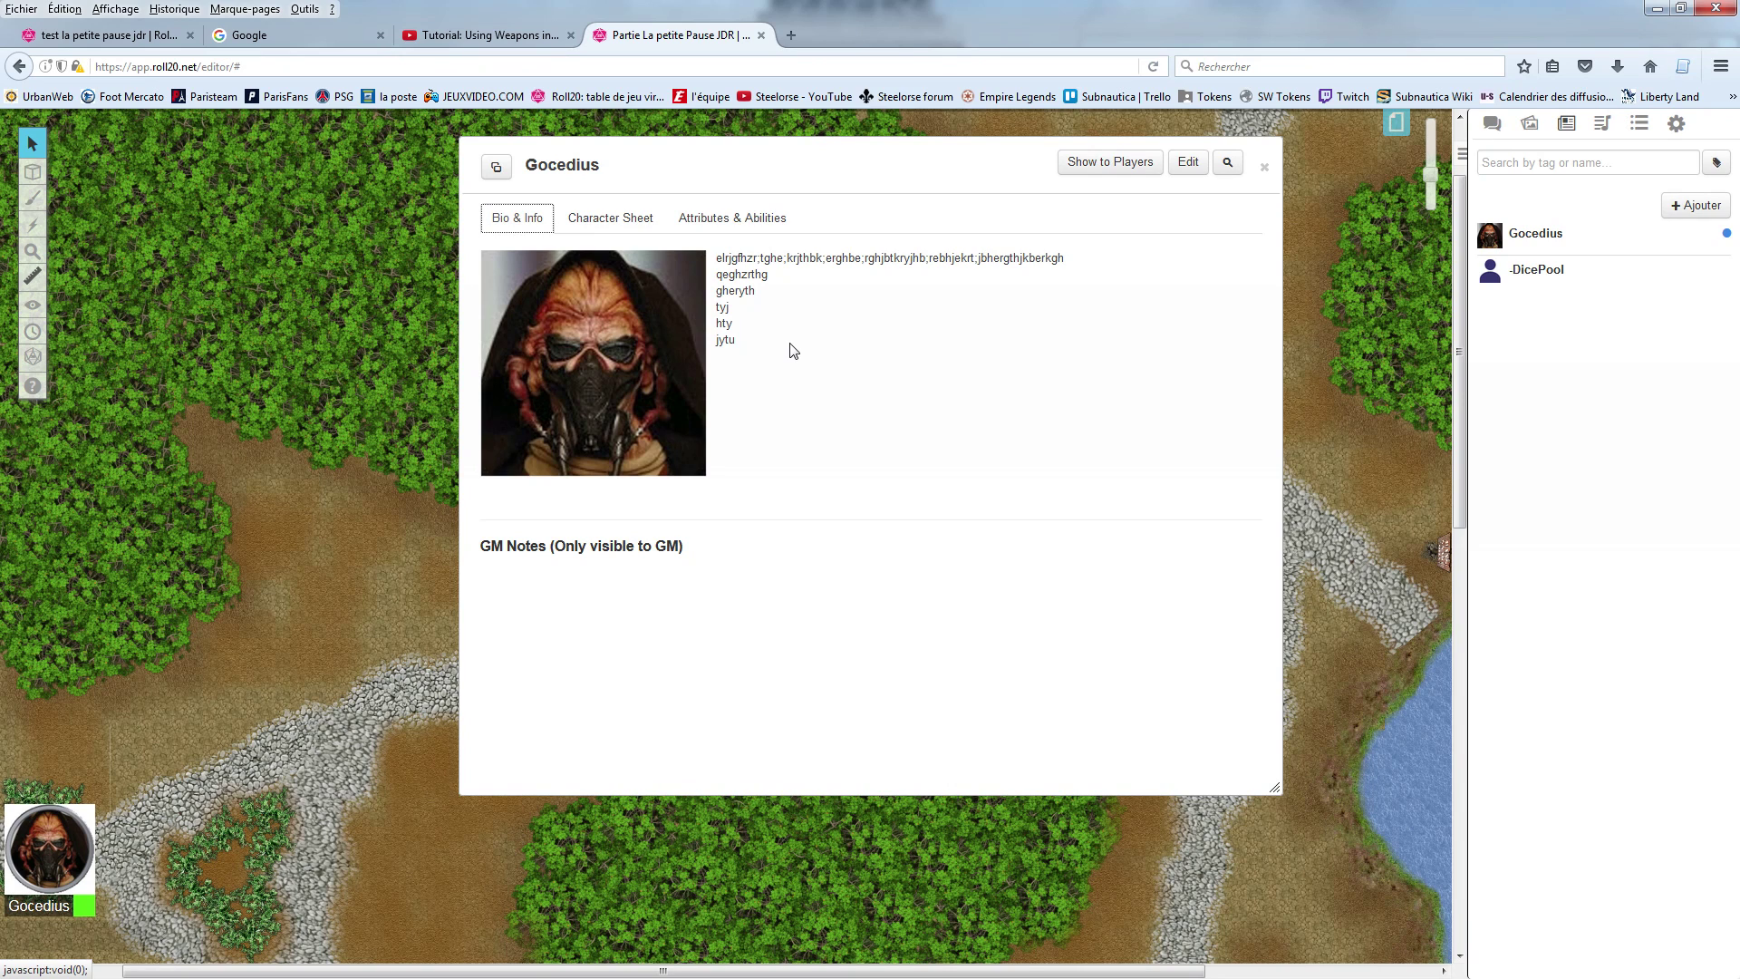
# Step: View the Gocedius character sheet in a moved and enlarged window, and close the character
pyautogui.click(594, 224)
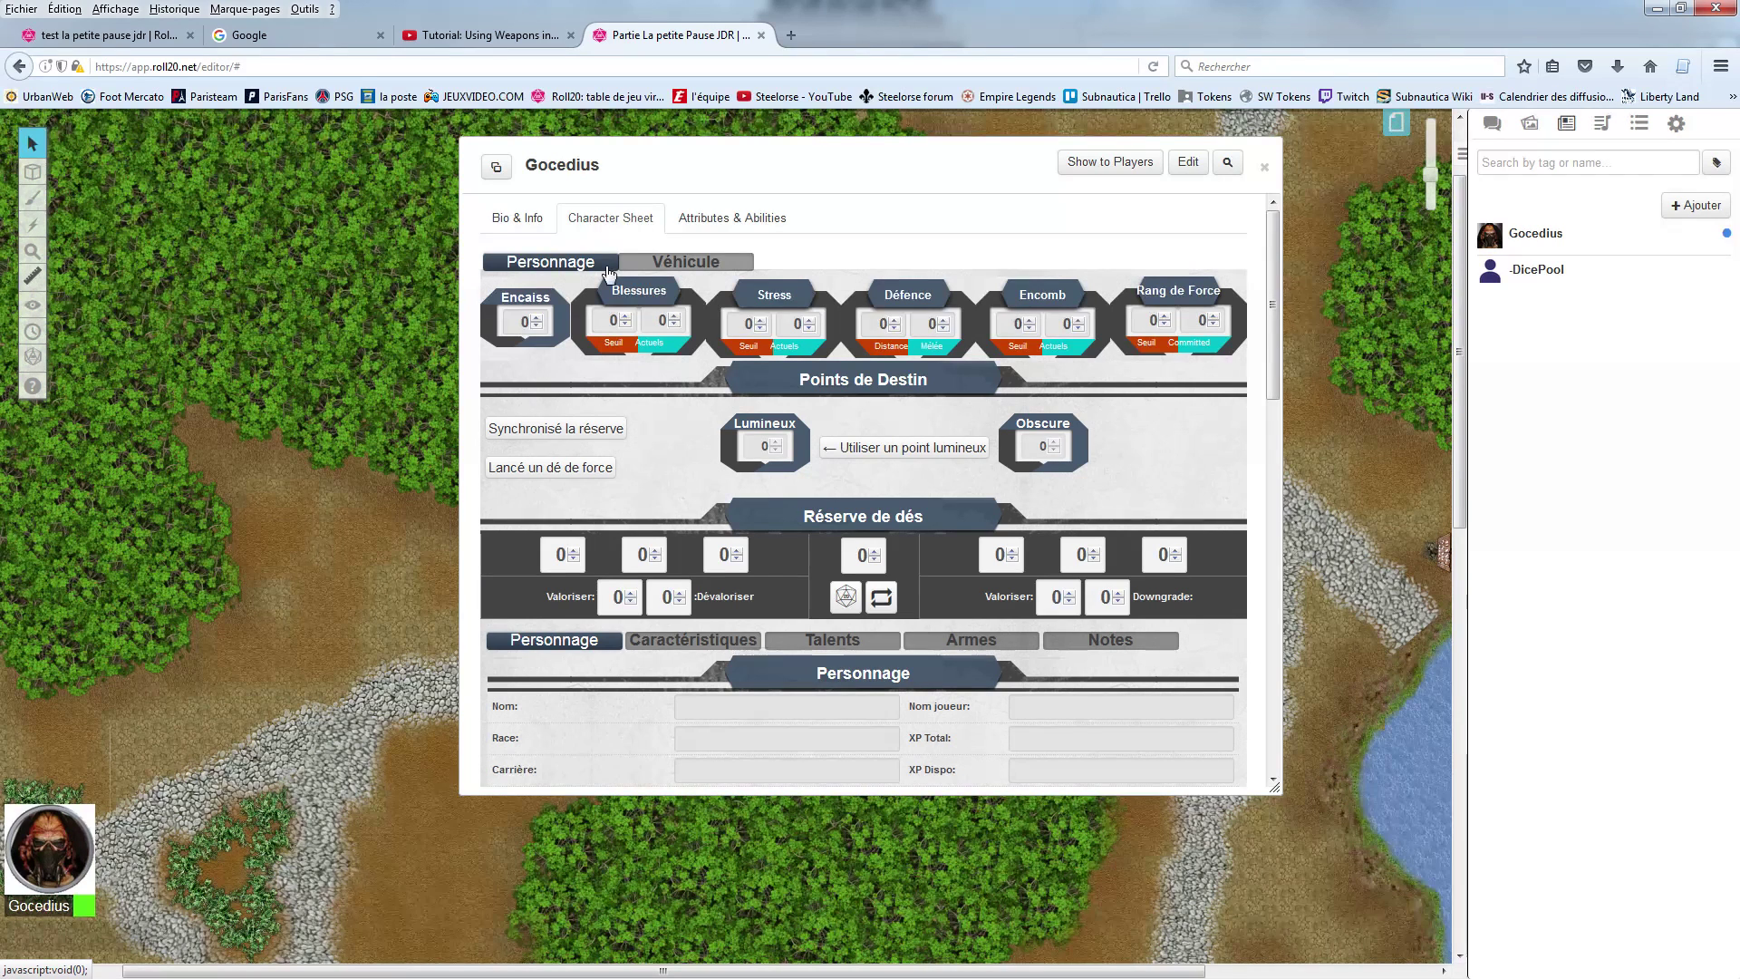
pyautogui.click(594, 226)
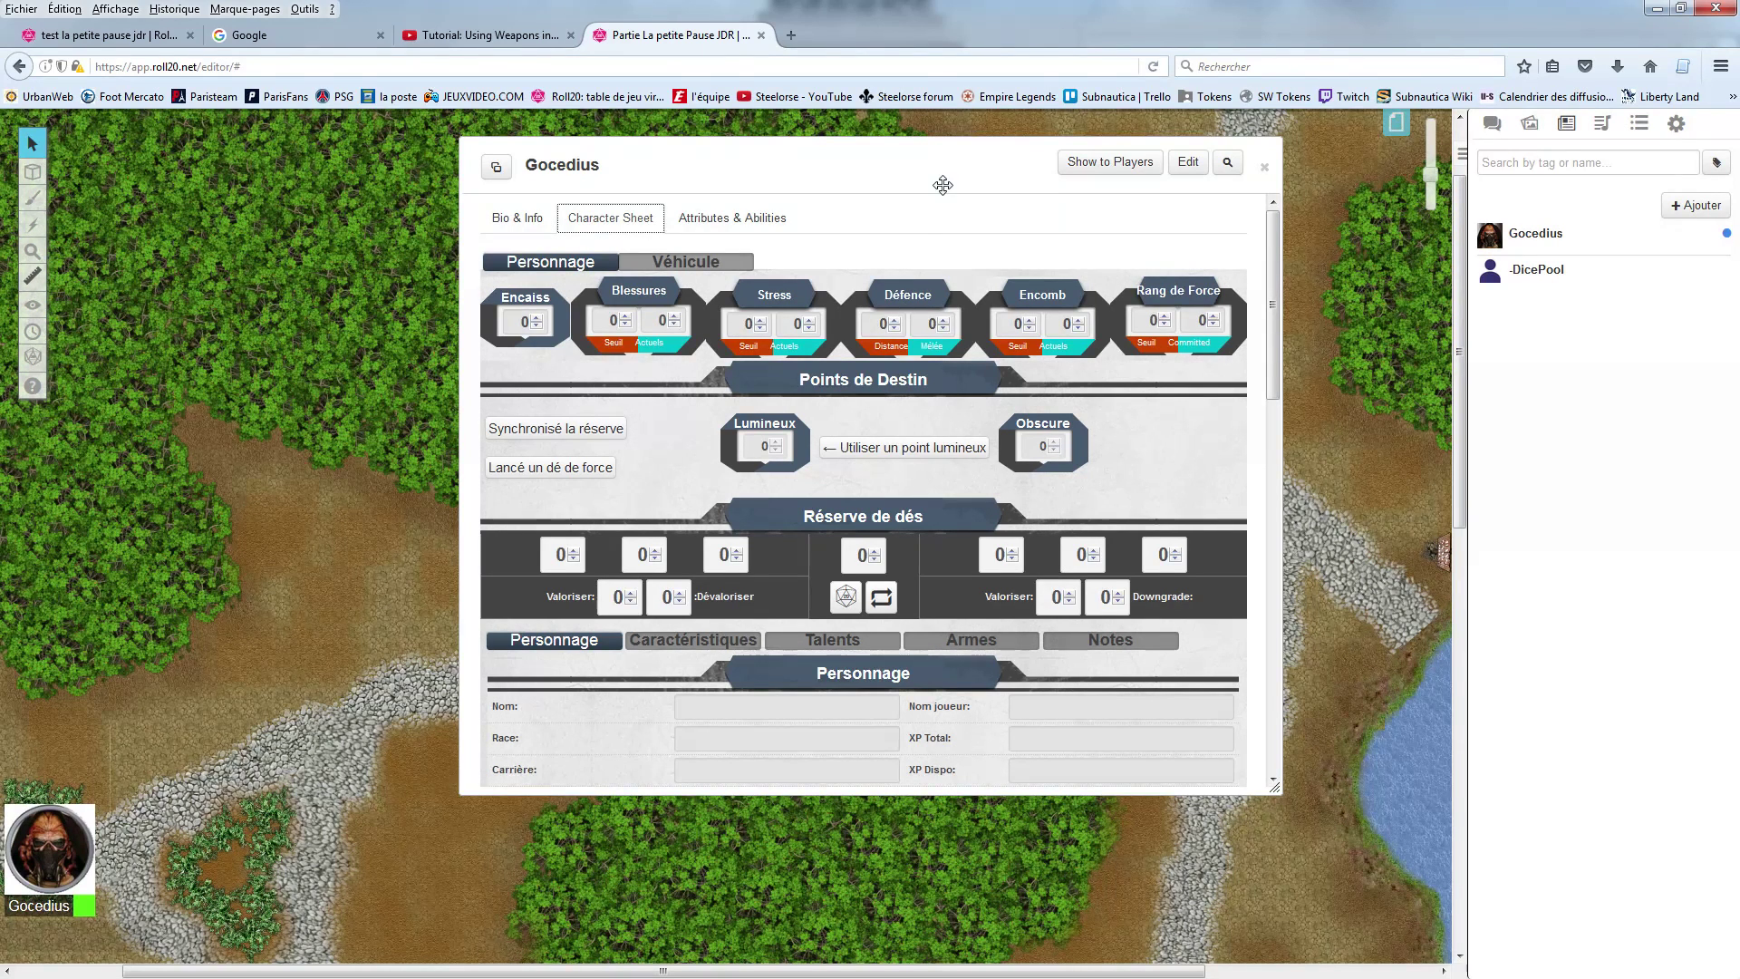
pyautogui.moveTo(942, 183); pyautogui.dragTo(821, 183)
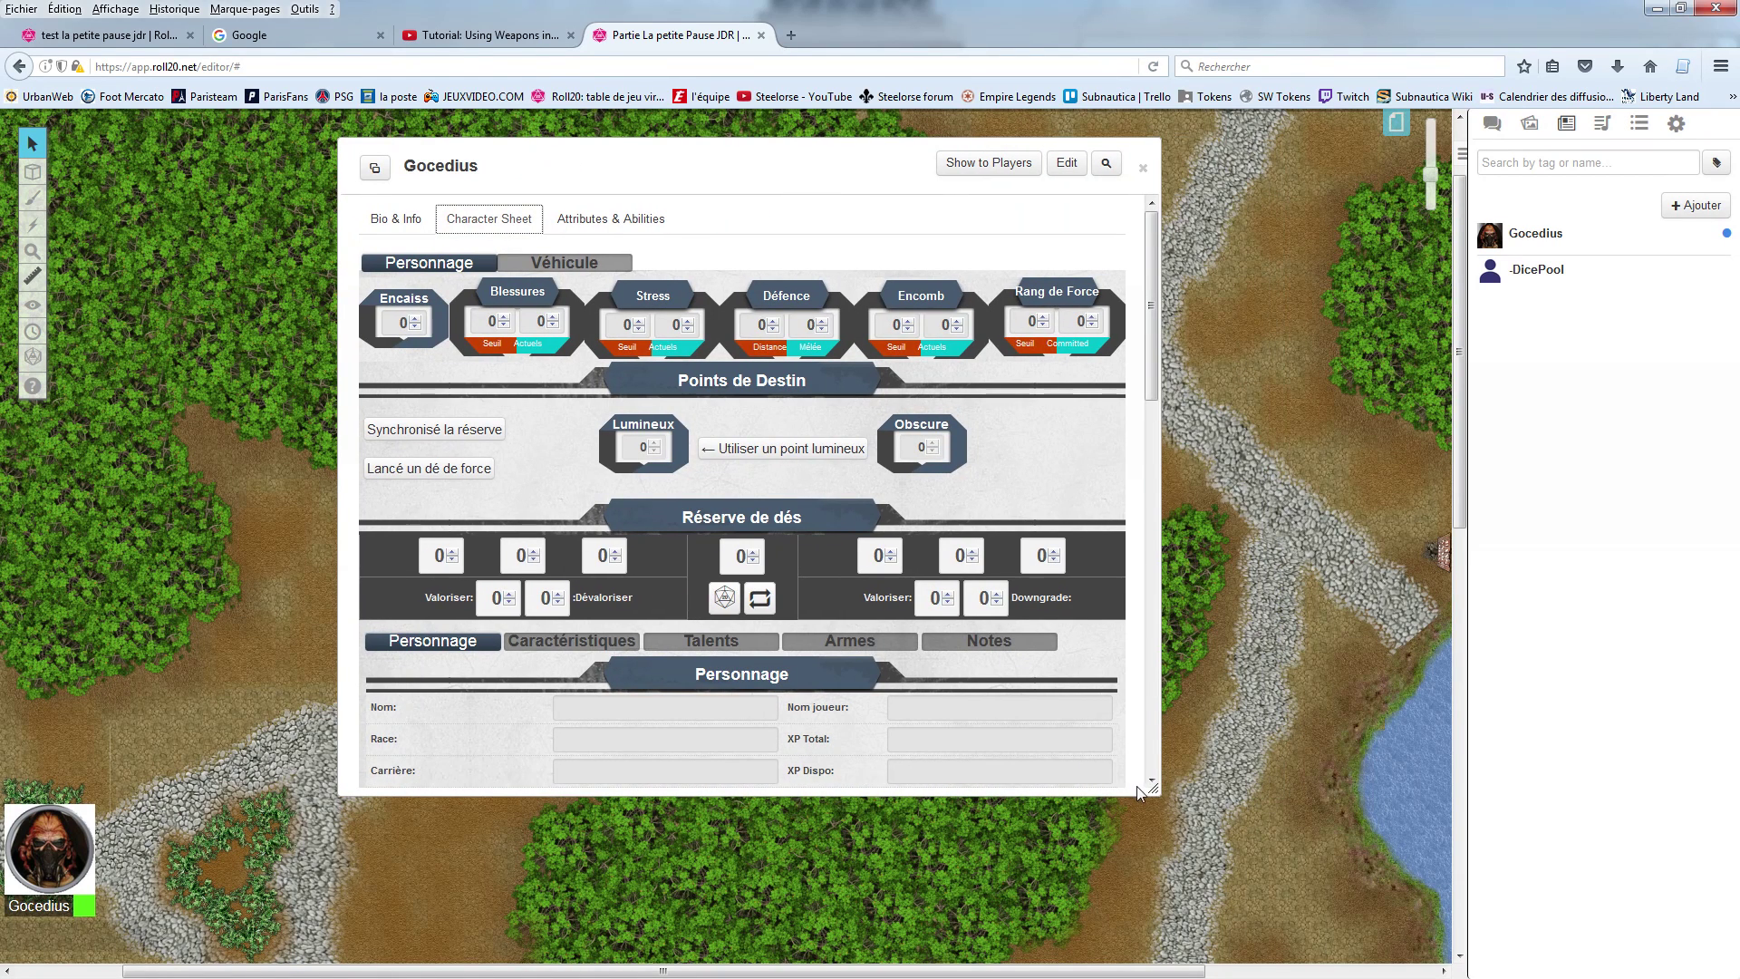
pyautogui.moveTo(1153, 789); pyautogui.dragTo(1172, 897)
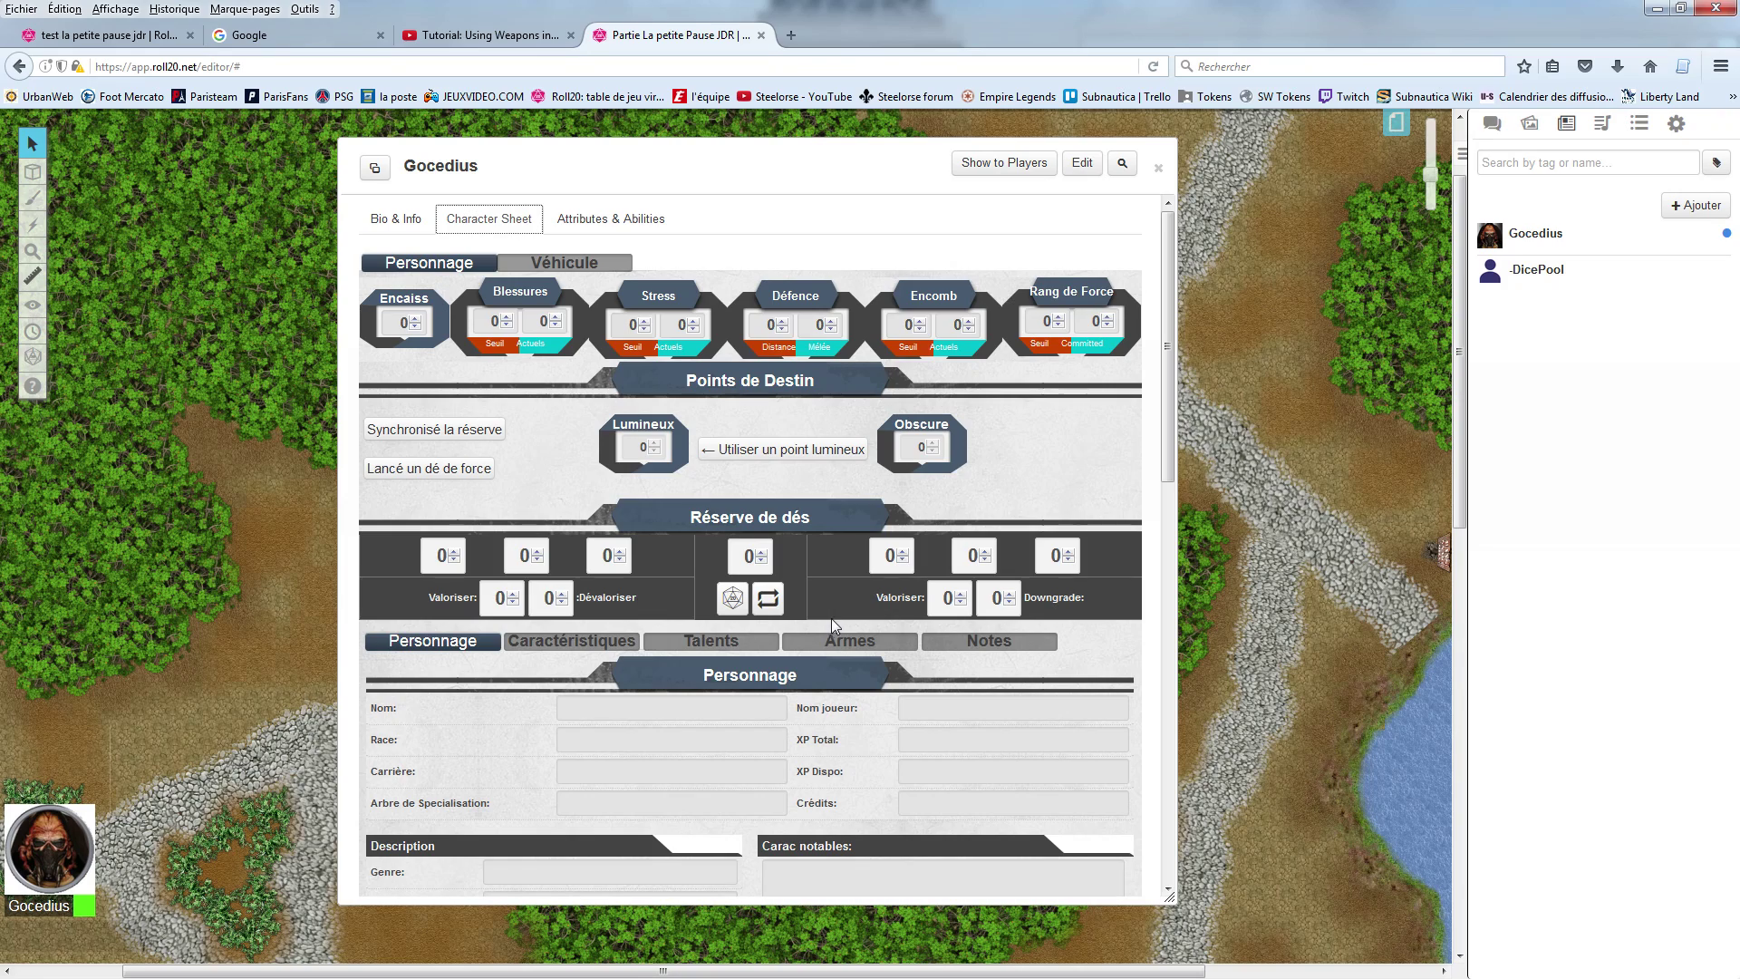
pyautogui.click(1158, 169)
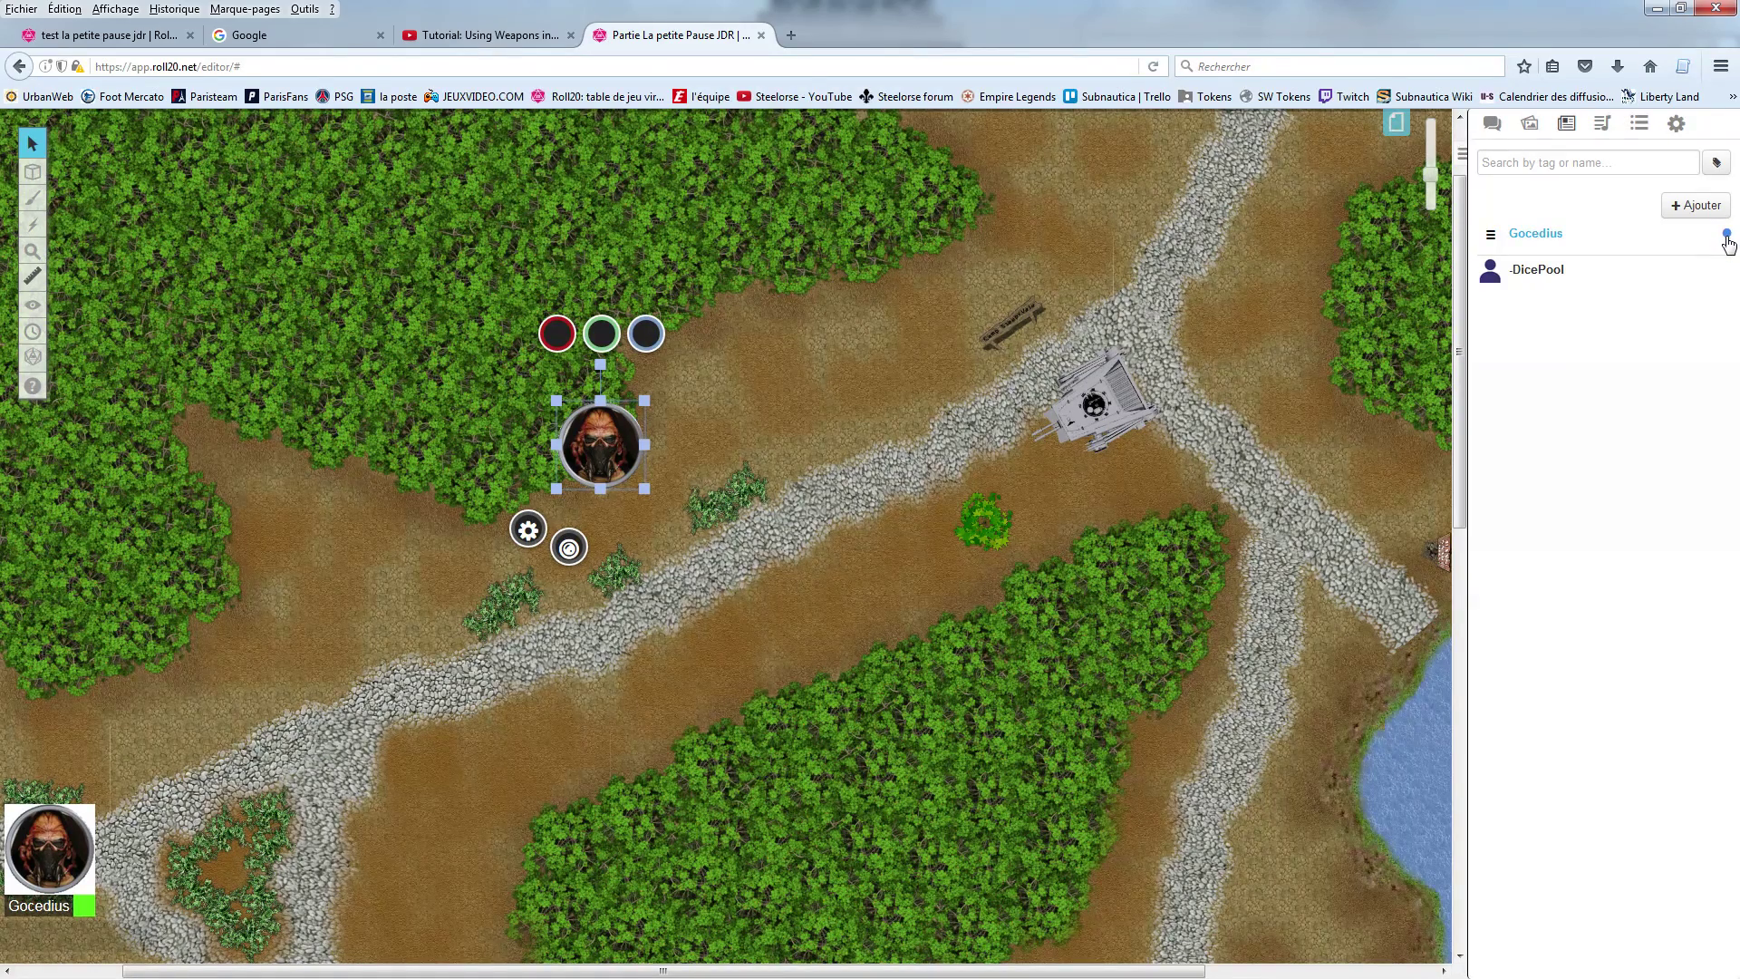
# Step: Add a new character (Personnage) to the journal and check which players could see it, leaving that field empty
pyautogui.click(1691, 206)
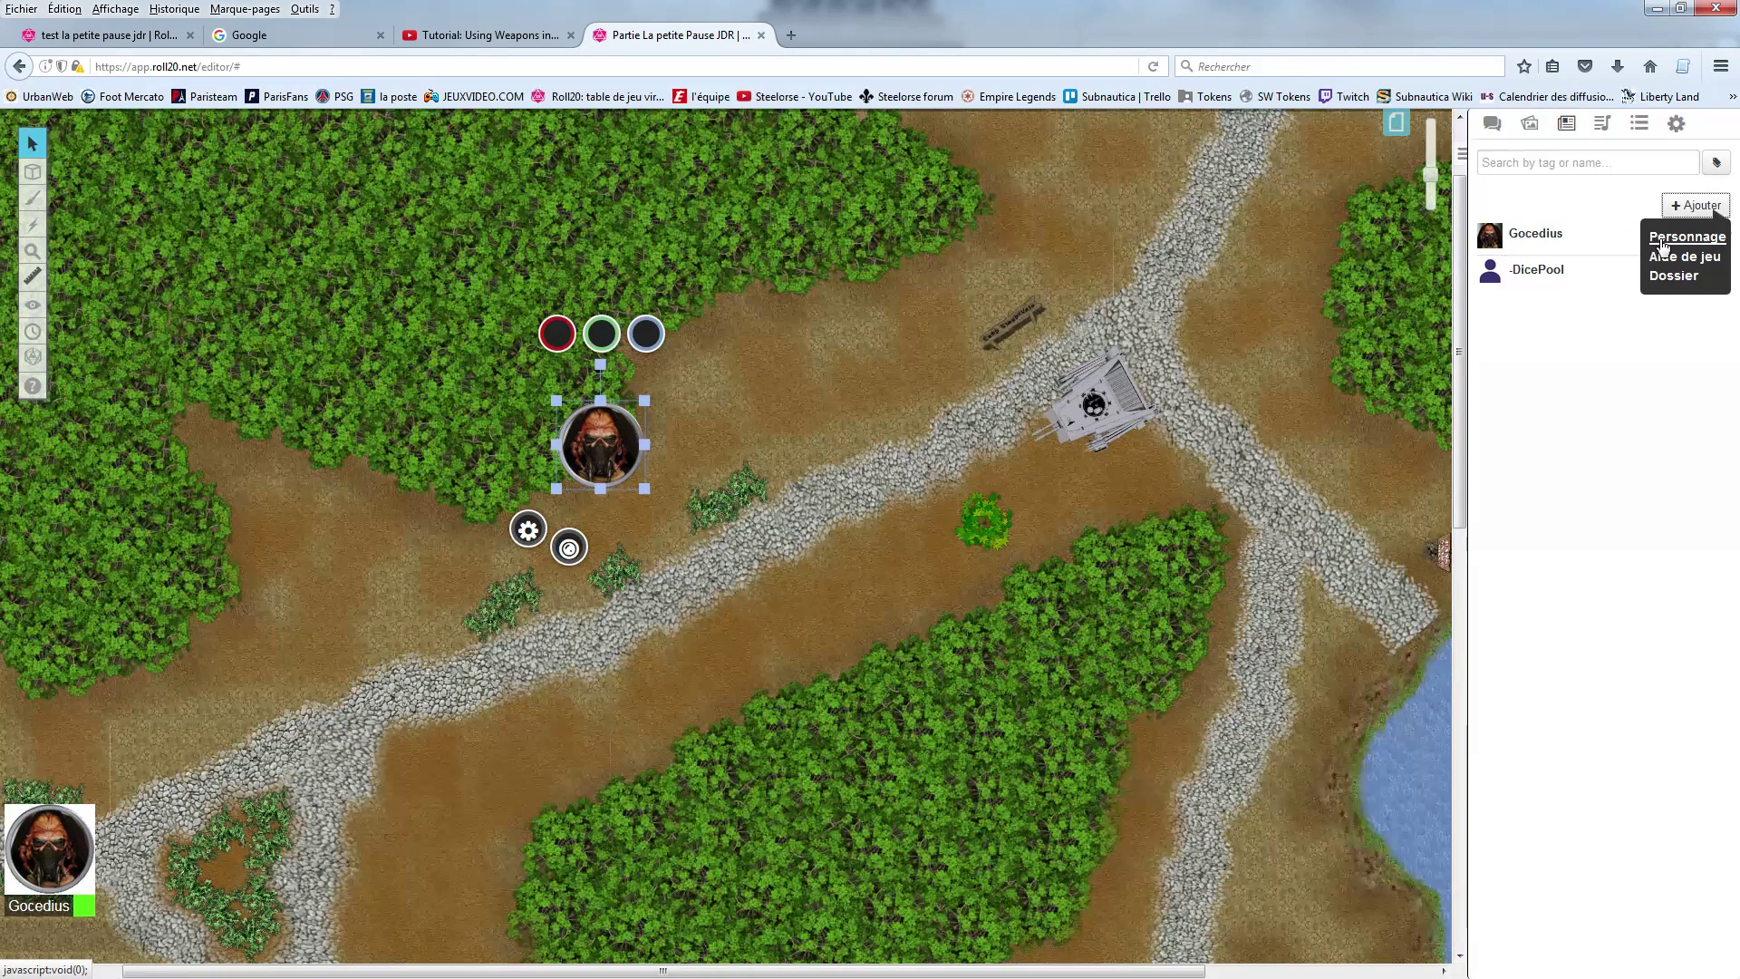
pyautogui.click(1686, 238)
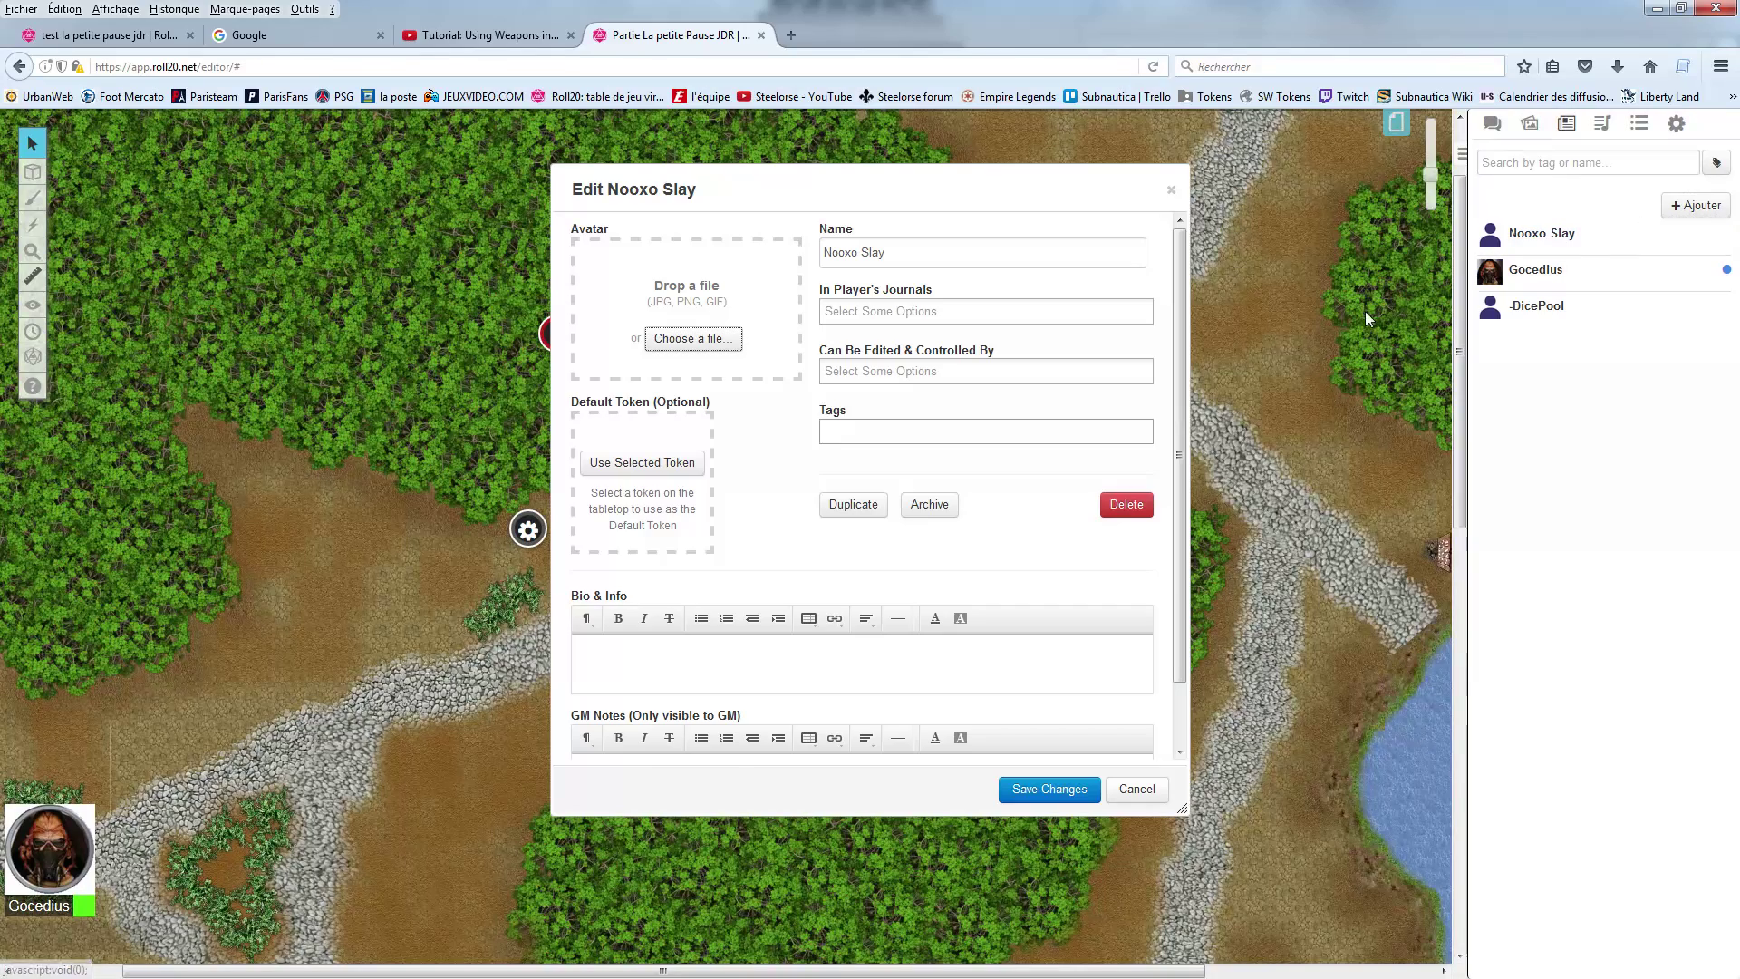
pyautogui.click(885, 312)
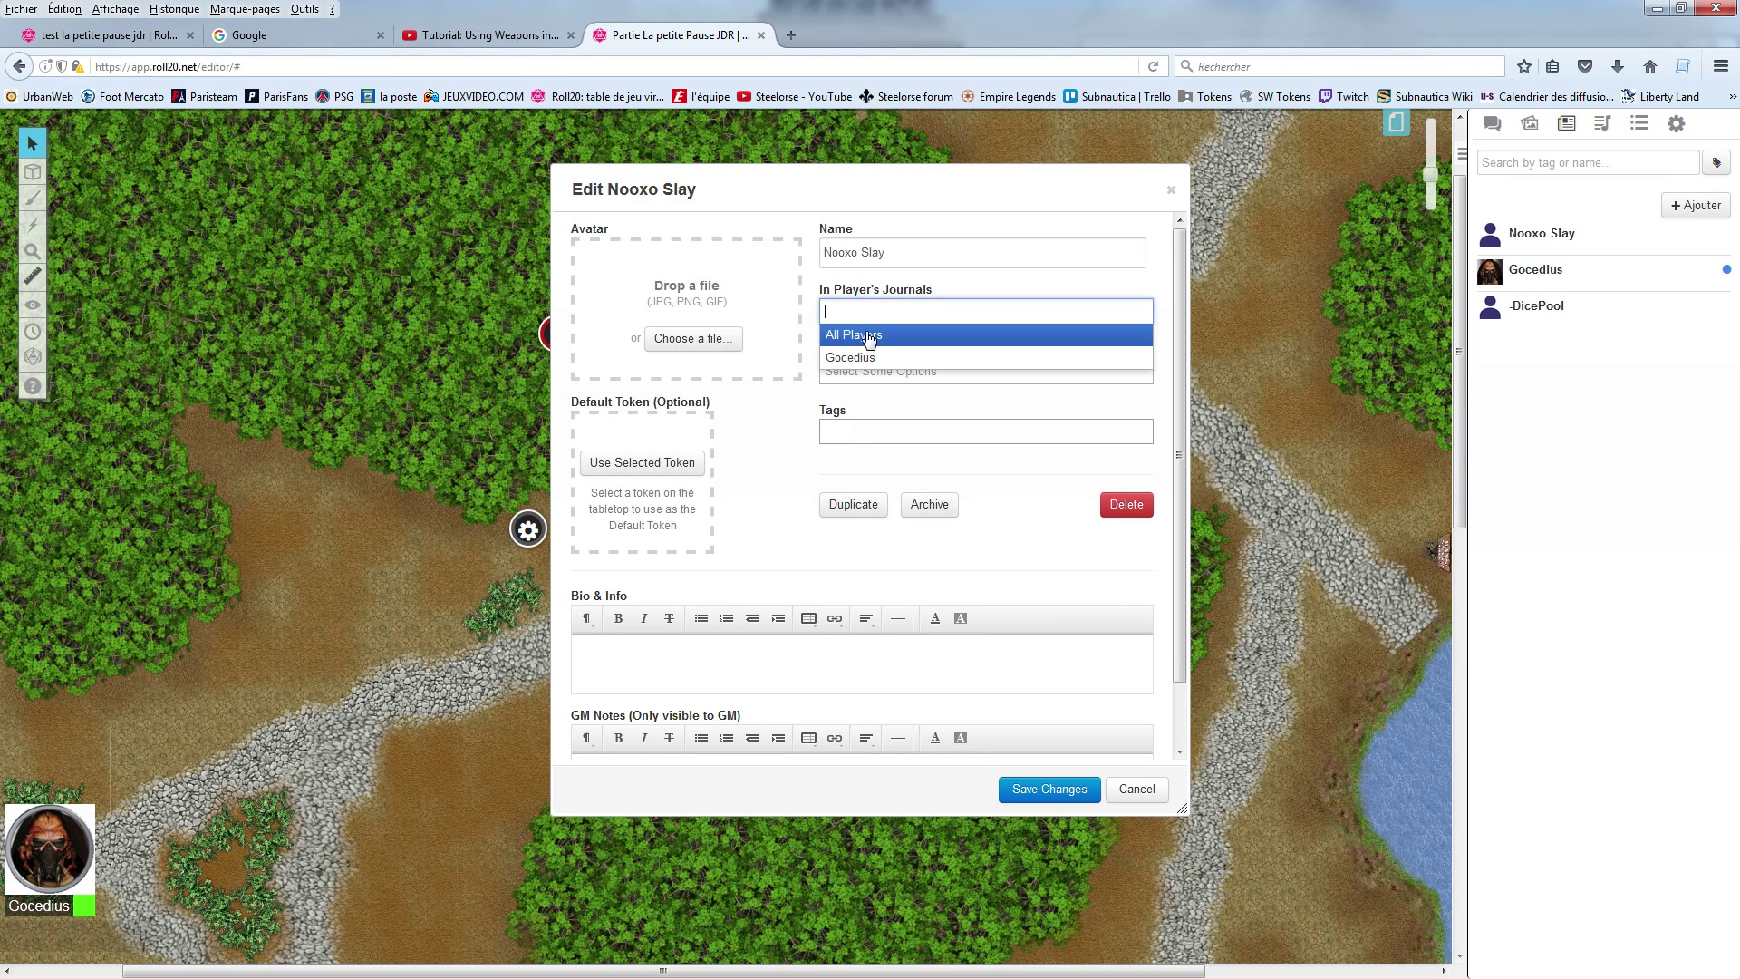
pyautogui.click(762, 479)
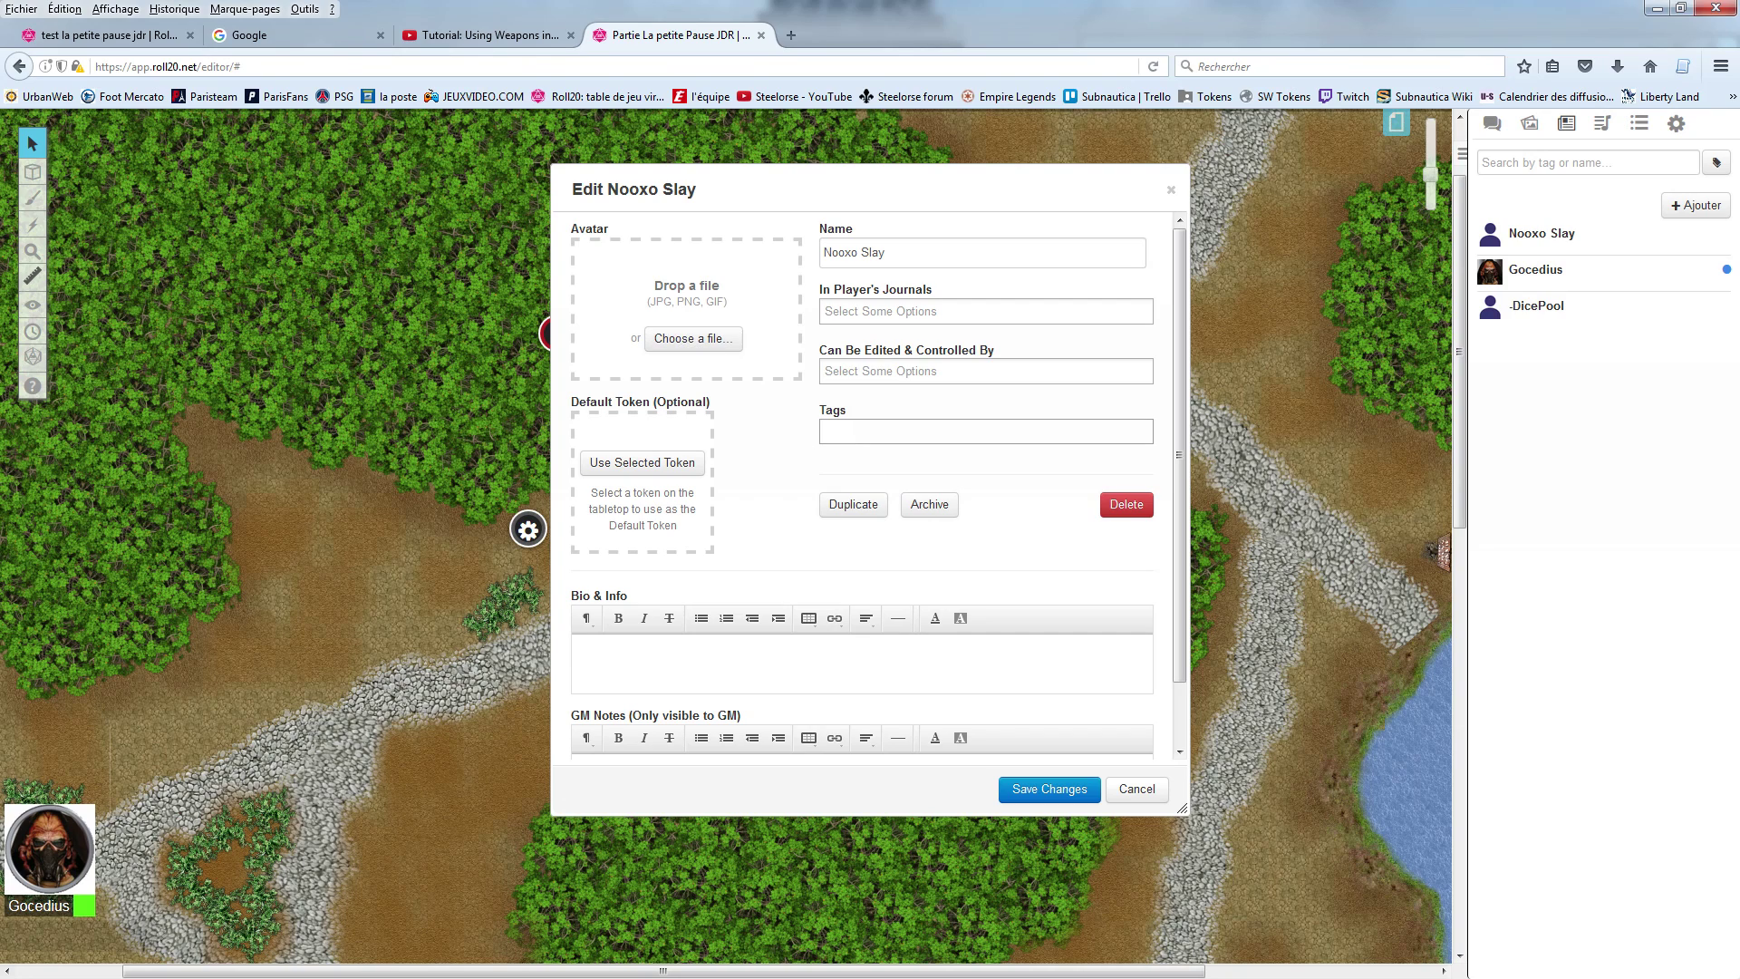
# Step: Search the art library's Portraits category for "monster"
pyautogui.click(1530, 123)
pyautogui.scroll(5, 1577, 272)
pyautogui.click(1655, 172)
pyautogui.click(1631, 217)
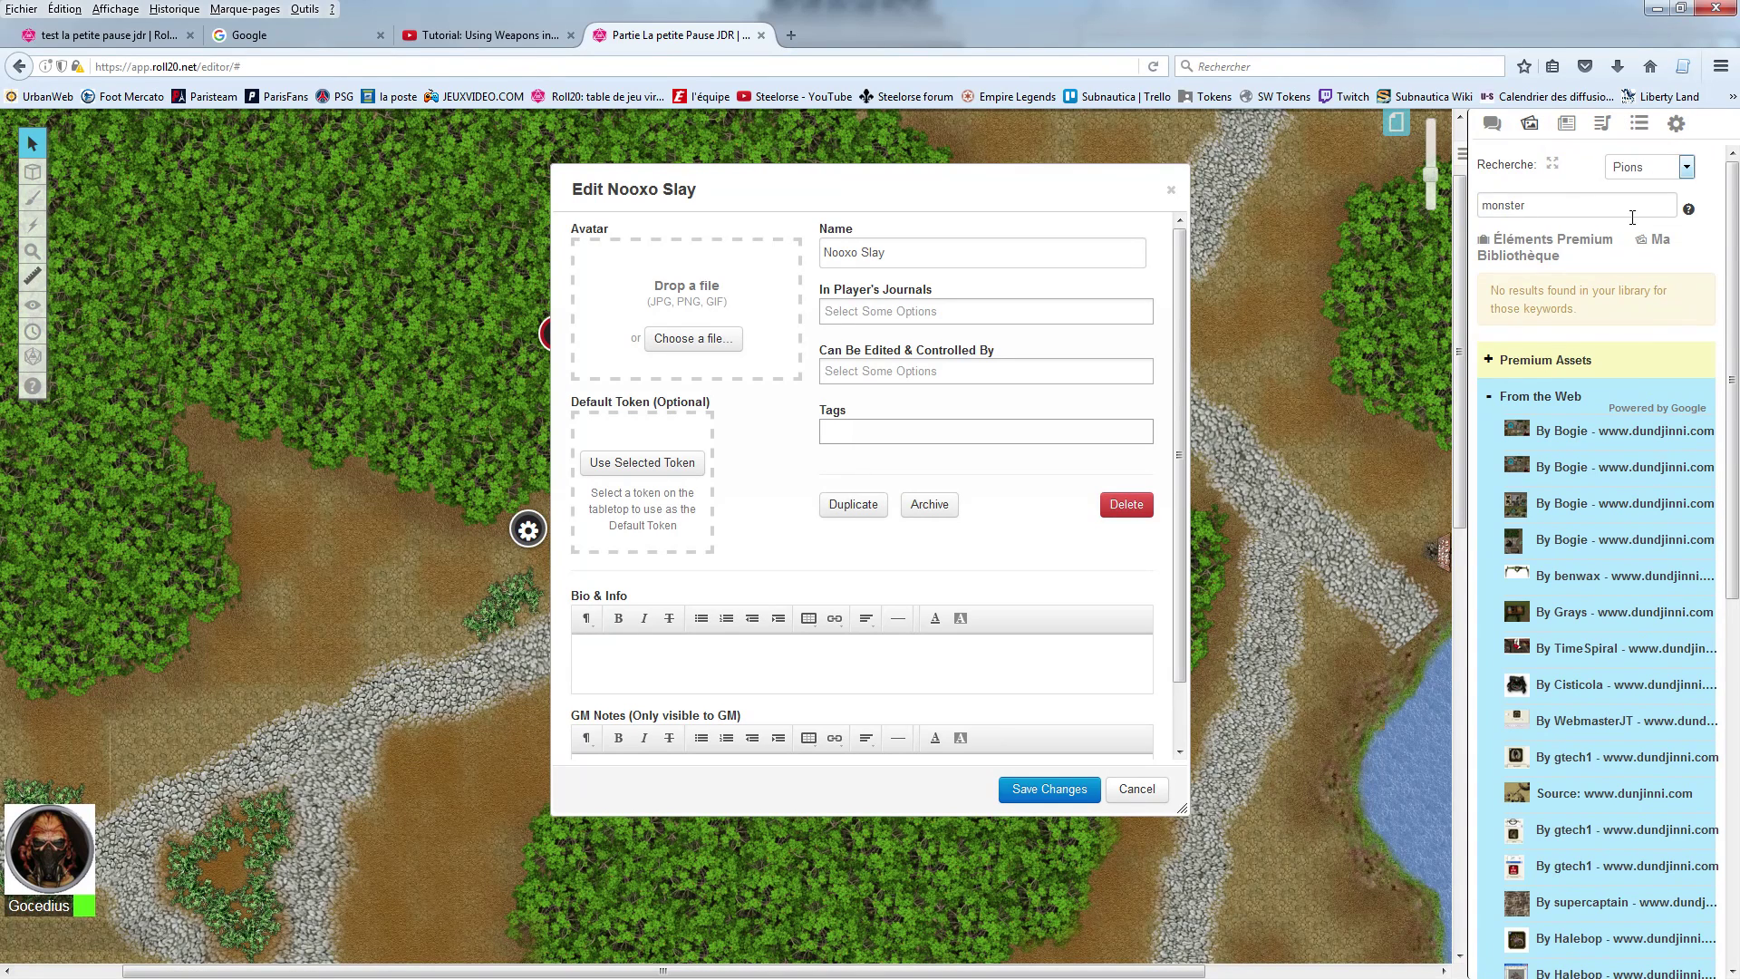
pyautogui.click(1576, 207)
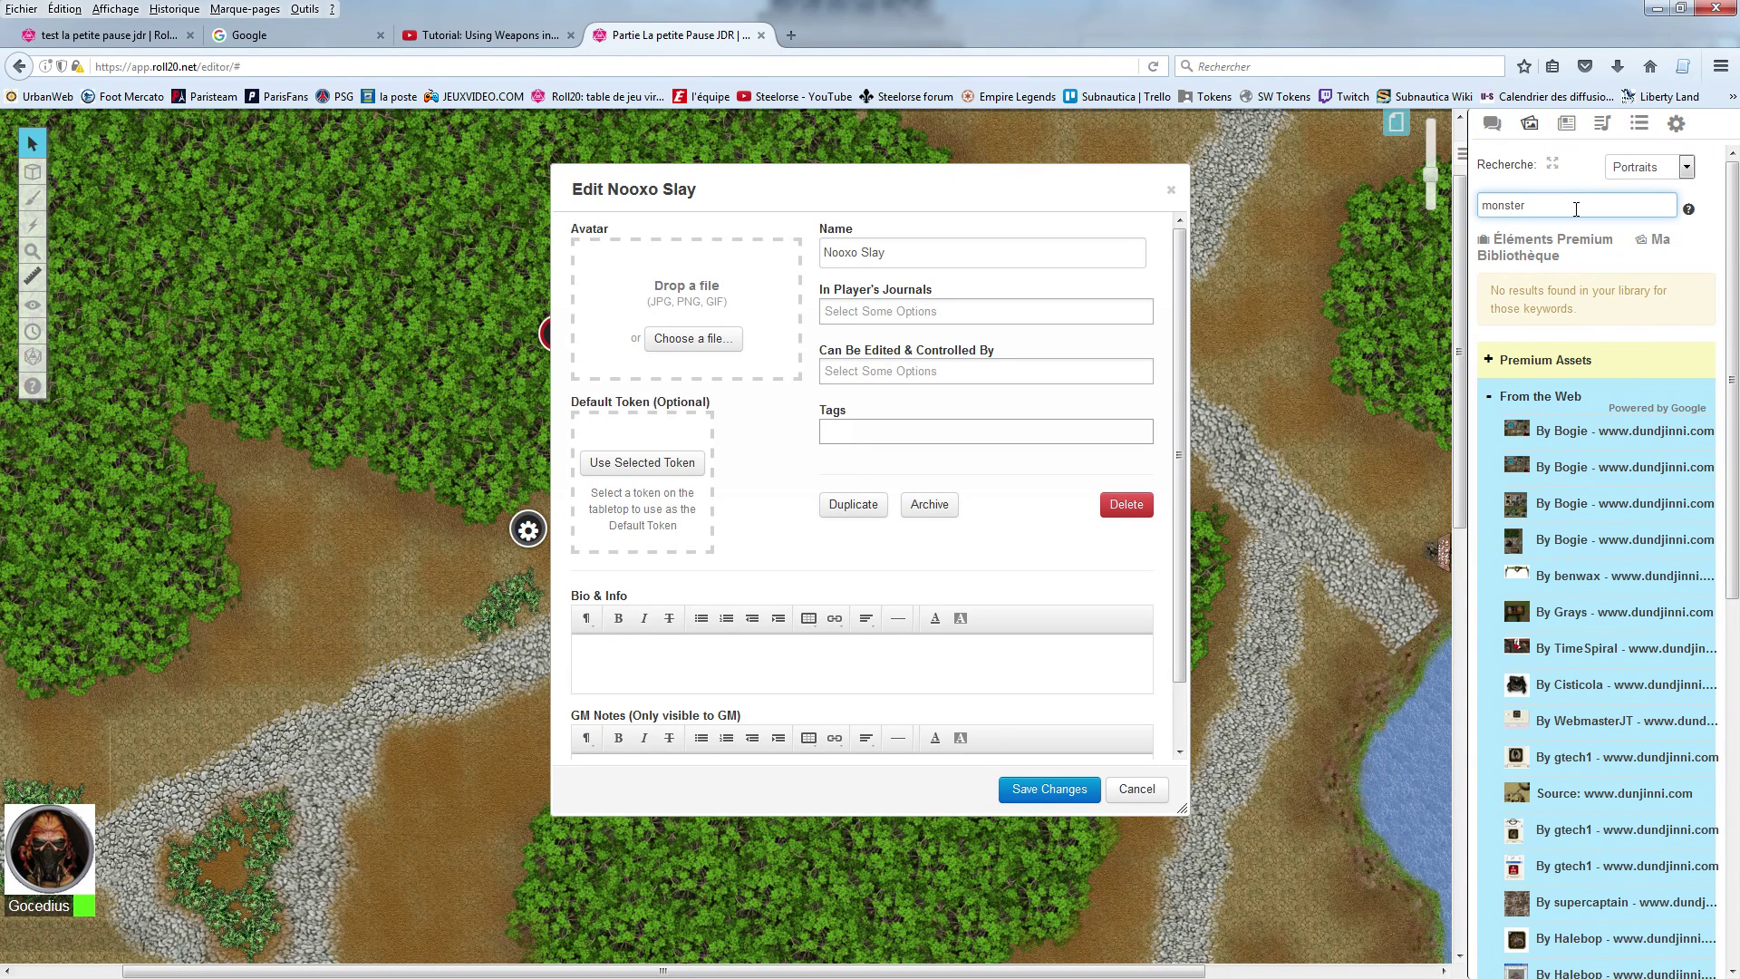
pyautogui.press('Return')
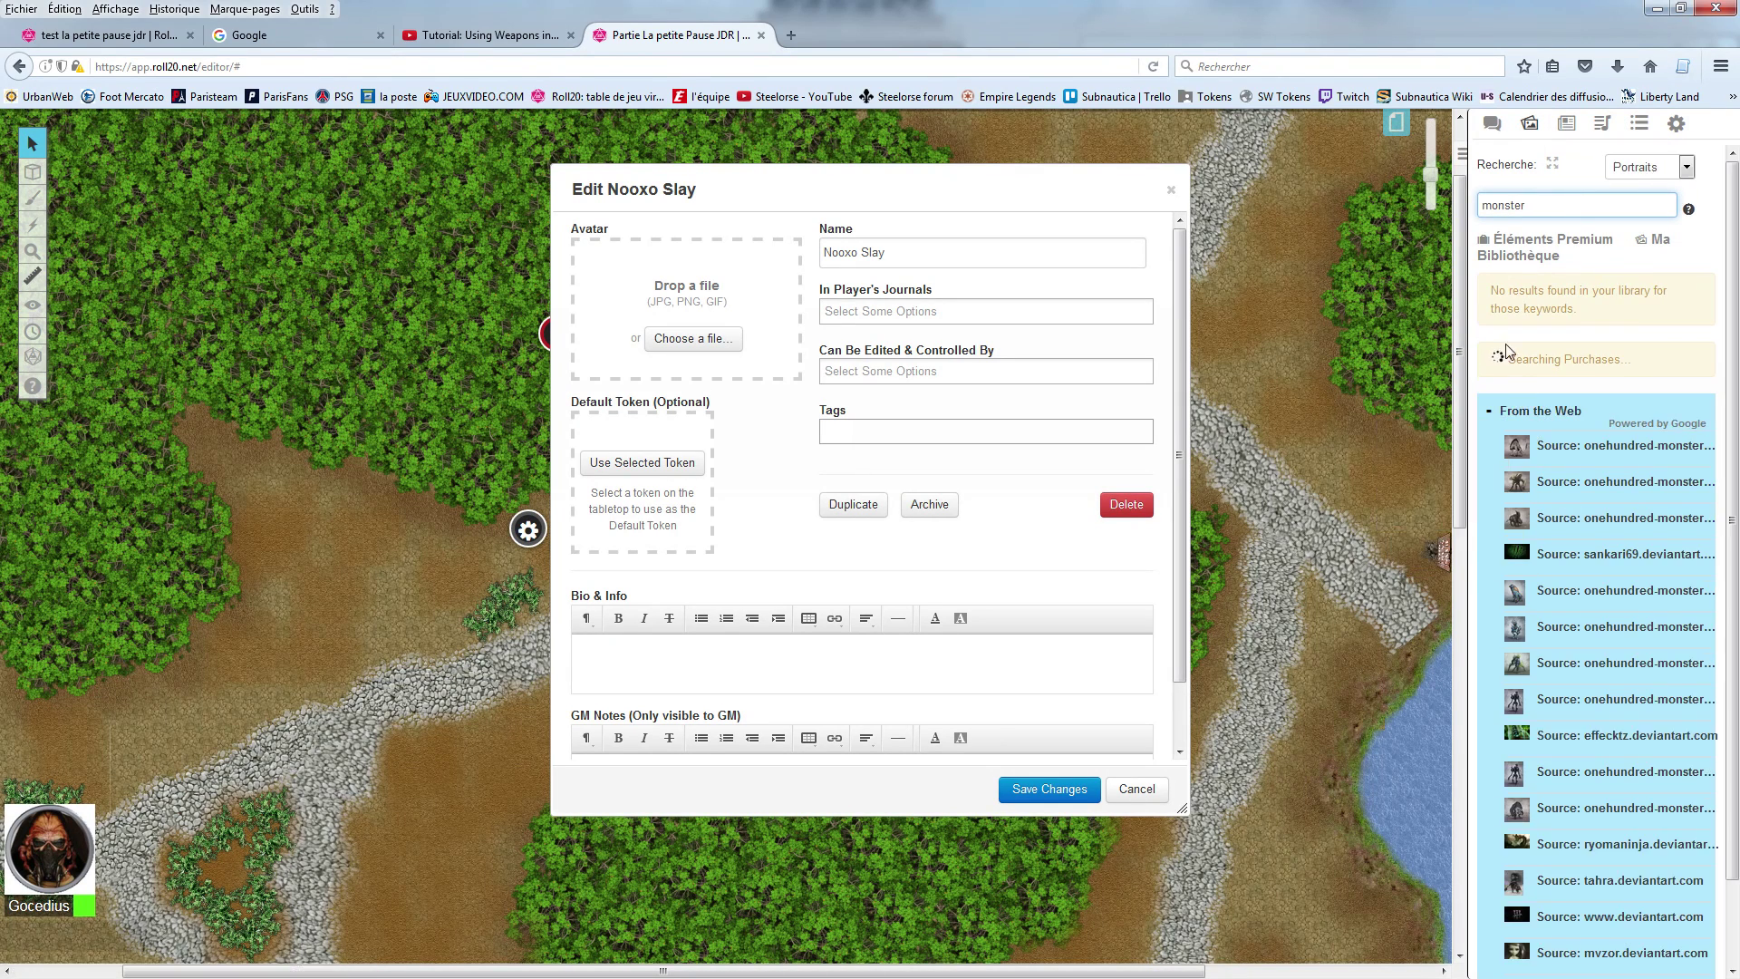
# Step: Collapse the Premium Assets results and use the dark, thin-limbed creature from the web results as Nooxo Slay's avatar
pyautogui.moveTo(1520, 392)
pyautogui.click(1541, 360)
pyautogui.scroll(-1, 1541, 454)
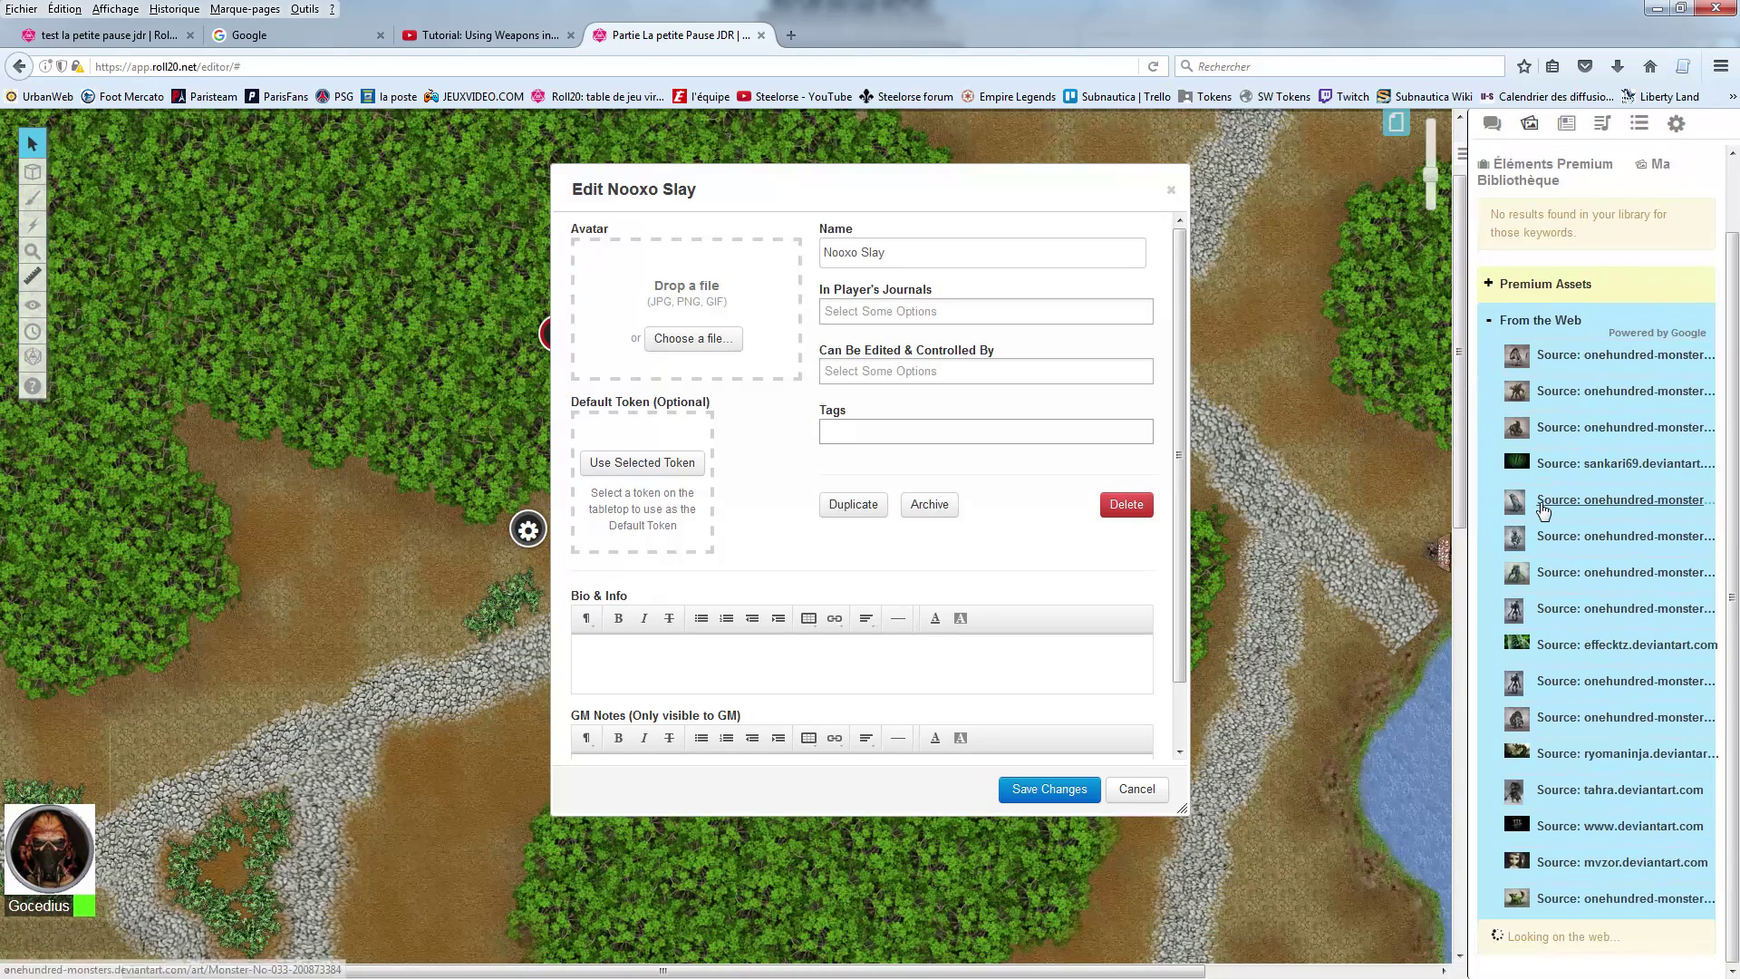
pyautogui.moveTo(1521, 587)
pyautogui.moveTo(1514, 609); pyautogui.dragTo(693, 304)
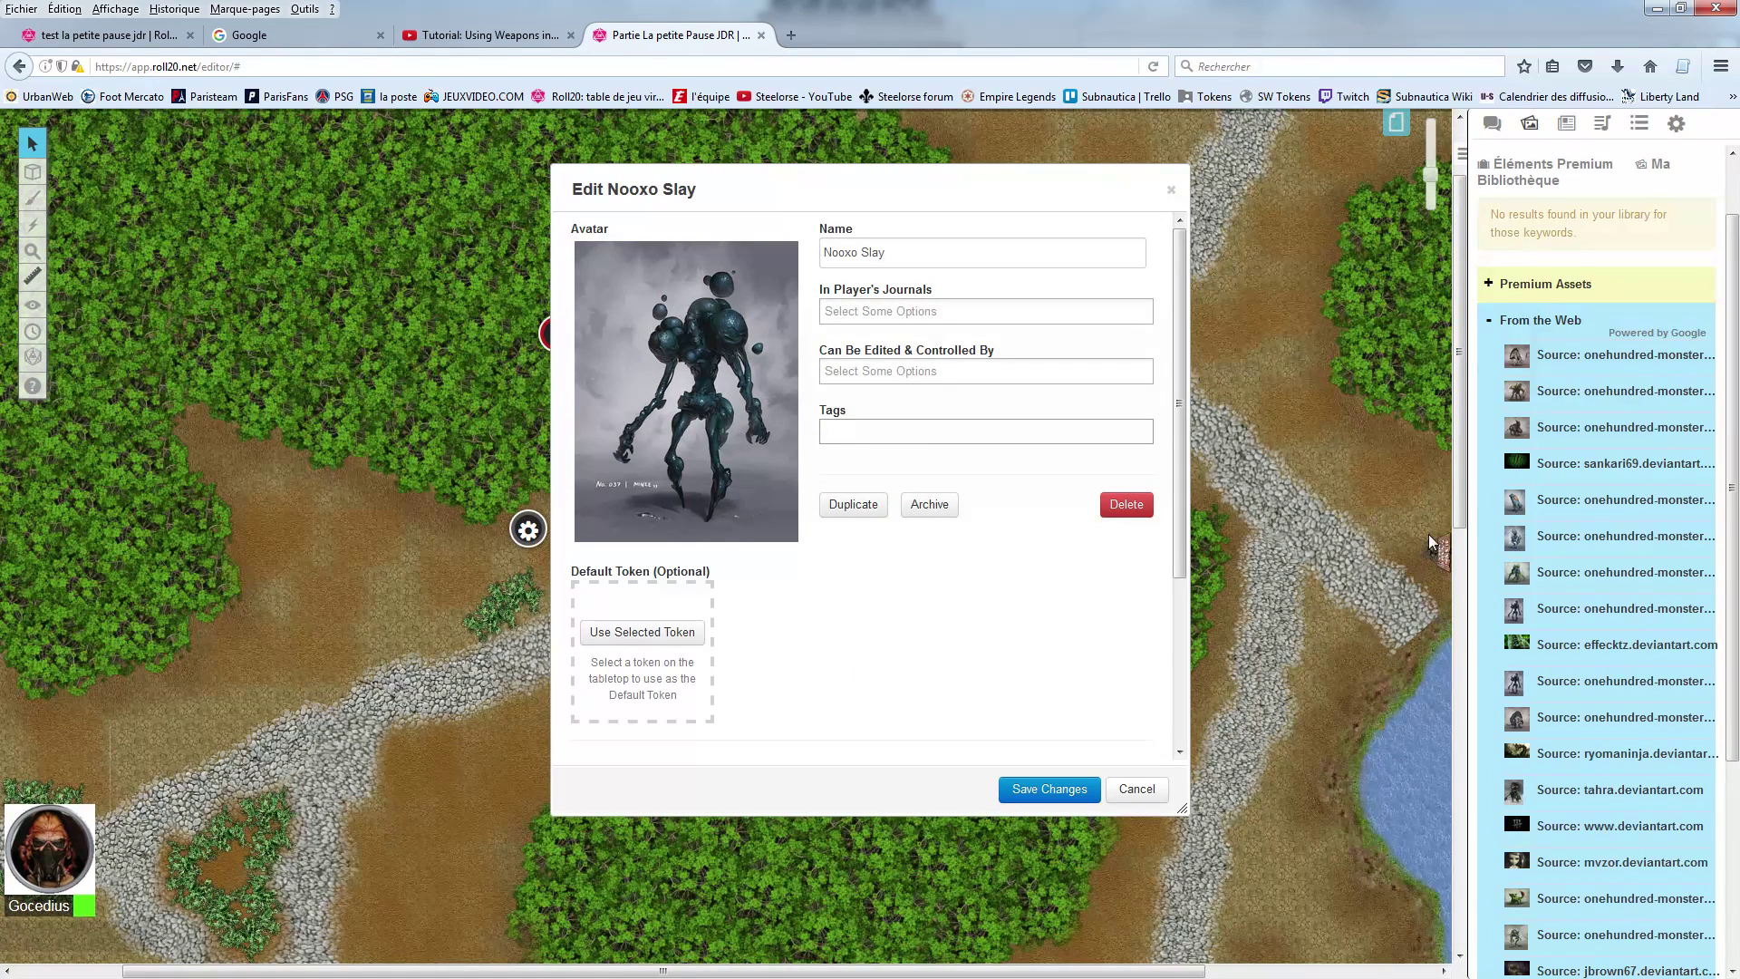
# Step: Search the art library's Pions category for "monster"
pyautogui.scroll(1, 1579, 428)
pyautogui.scroll(1, 1579, 428)
pyautogui.click(1687, 168)
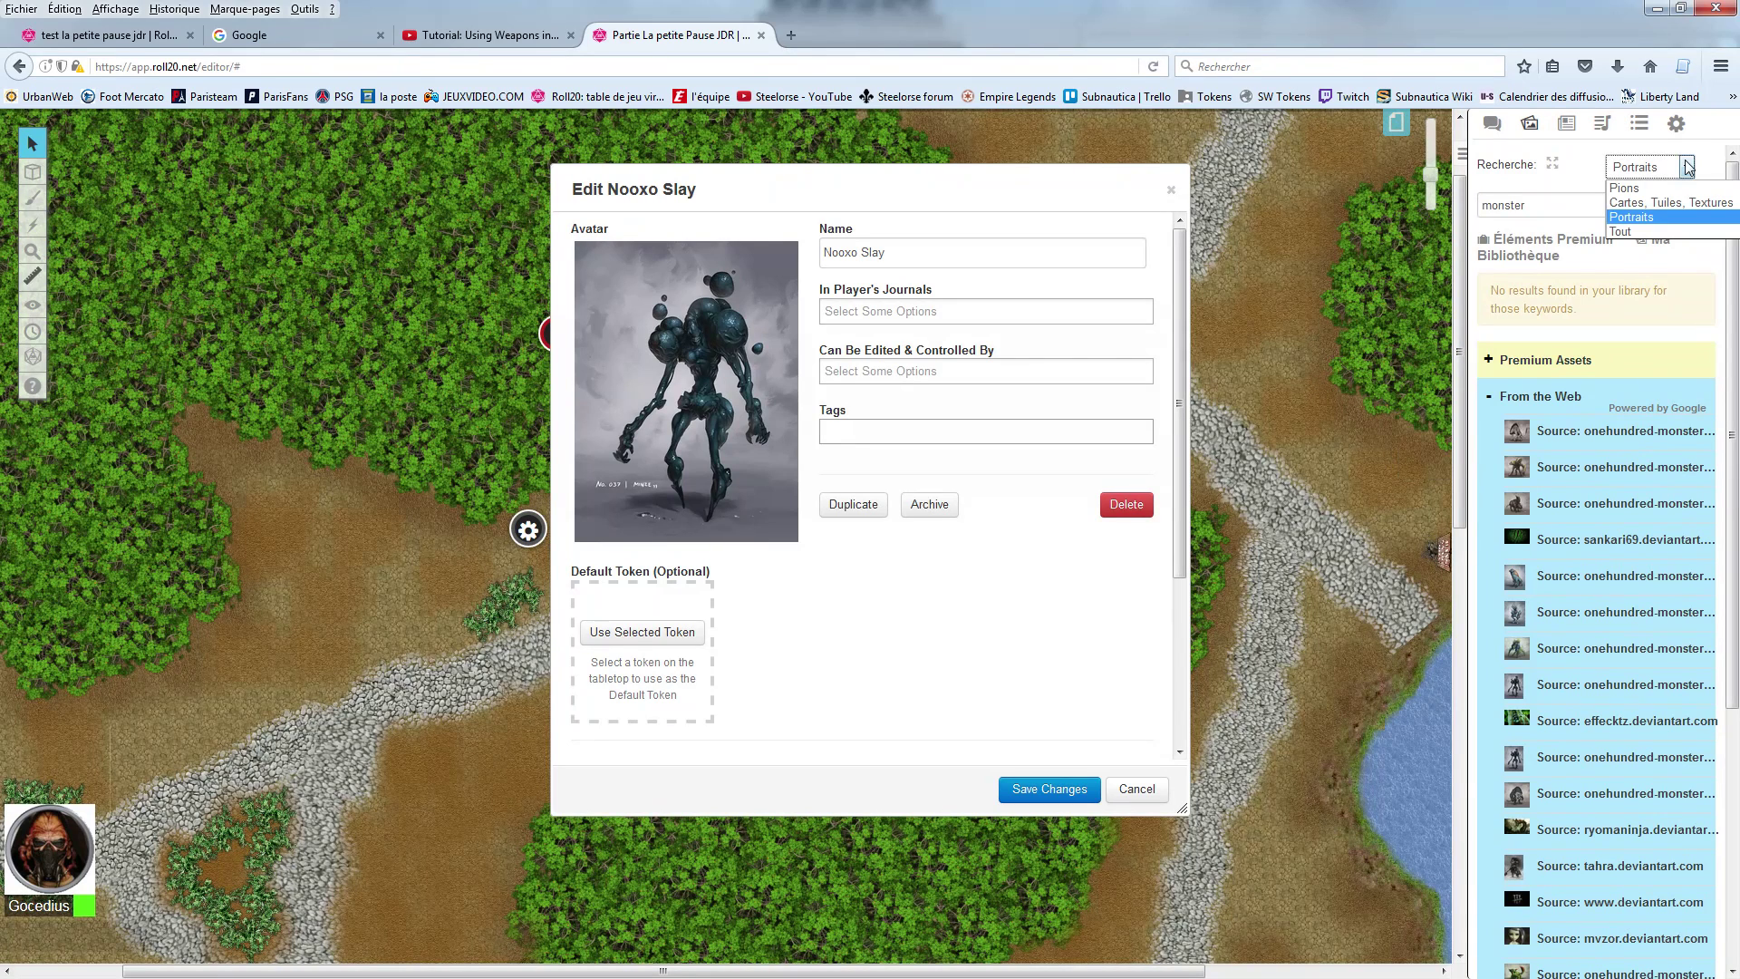
pyautogui.click(1648, 190)
pyautogui.click(1563, 208)
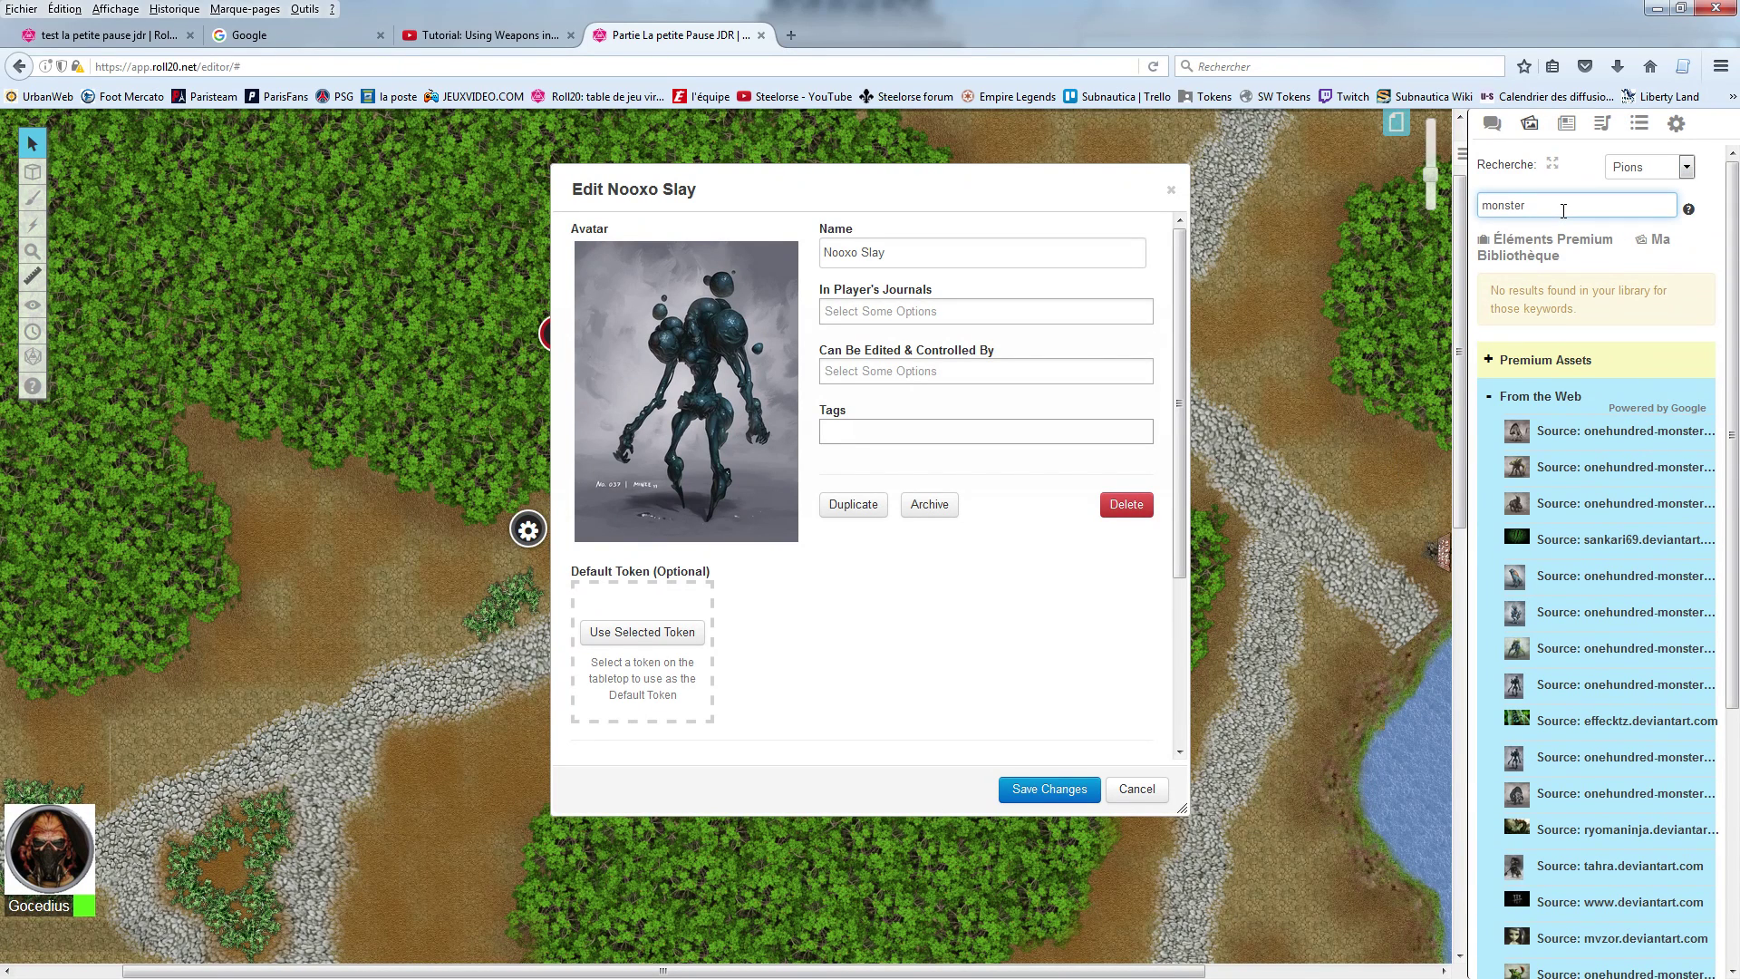
pyautogui.press('Return')
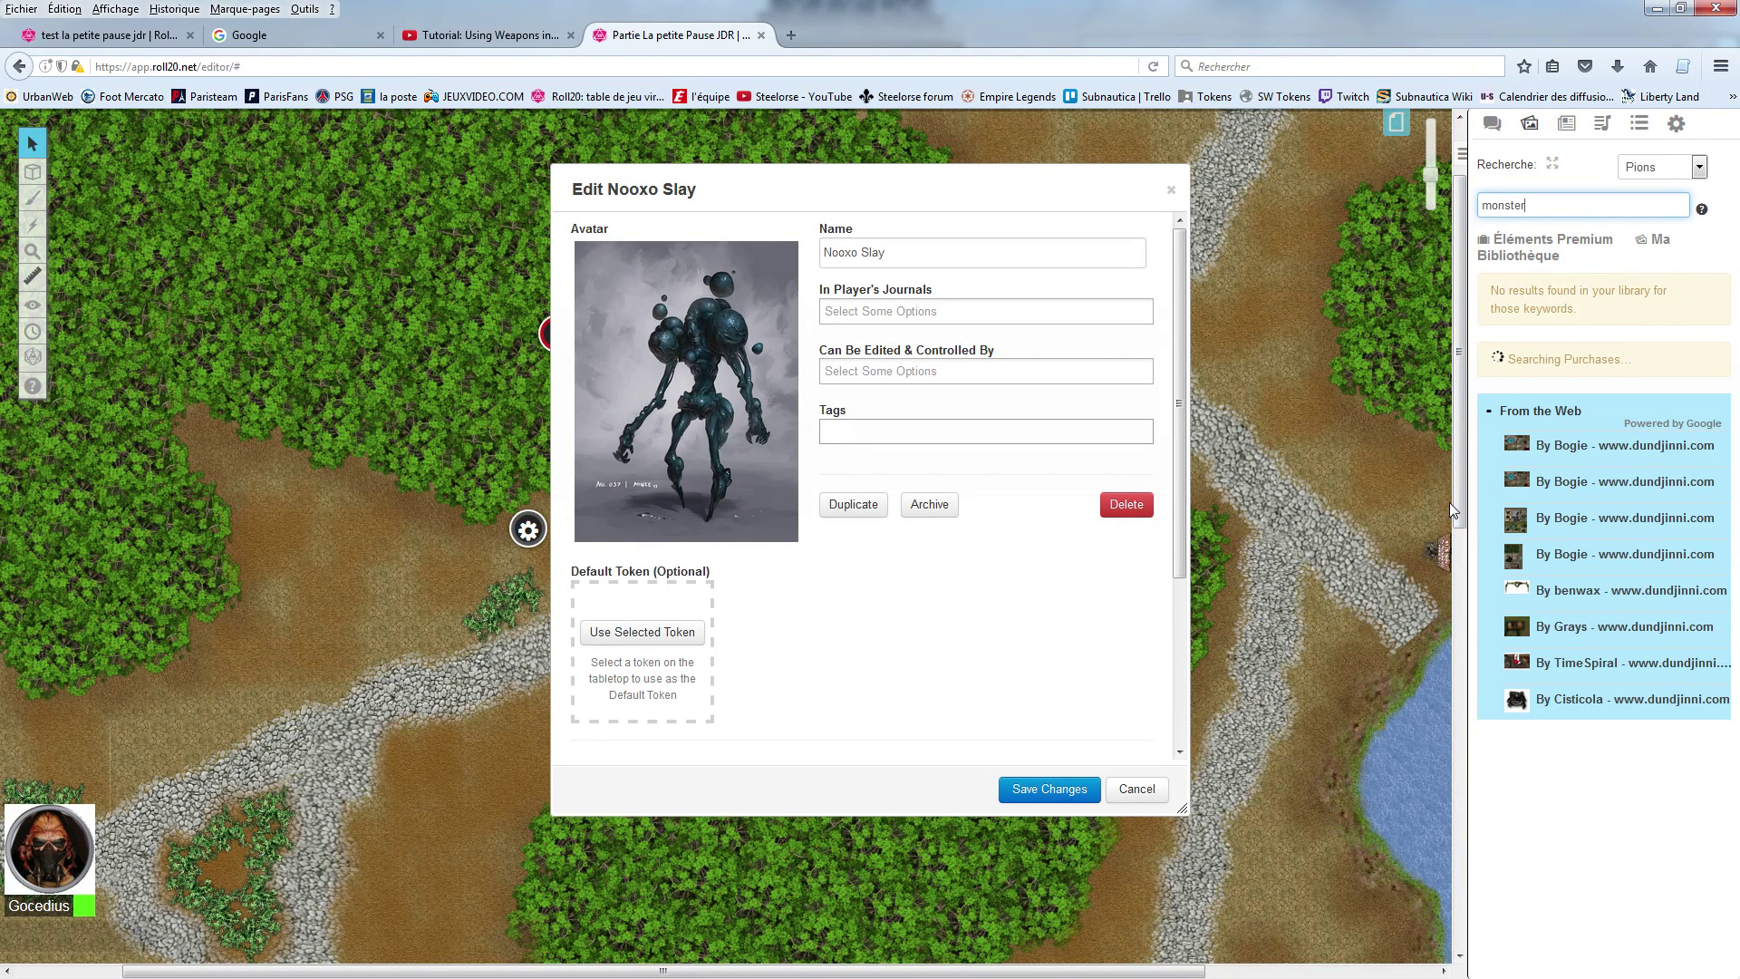
# Step: Place the grey long-armed monster token on the path in the map's lower-left area and assign it as Nooxo Slay's default token
pyautogui.scroll(-2, 1584, 535)
pyautogui.scroll(-3, 1583, 533)
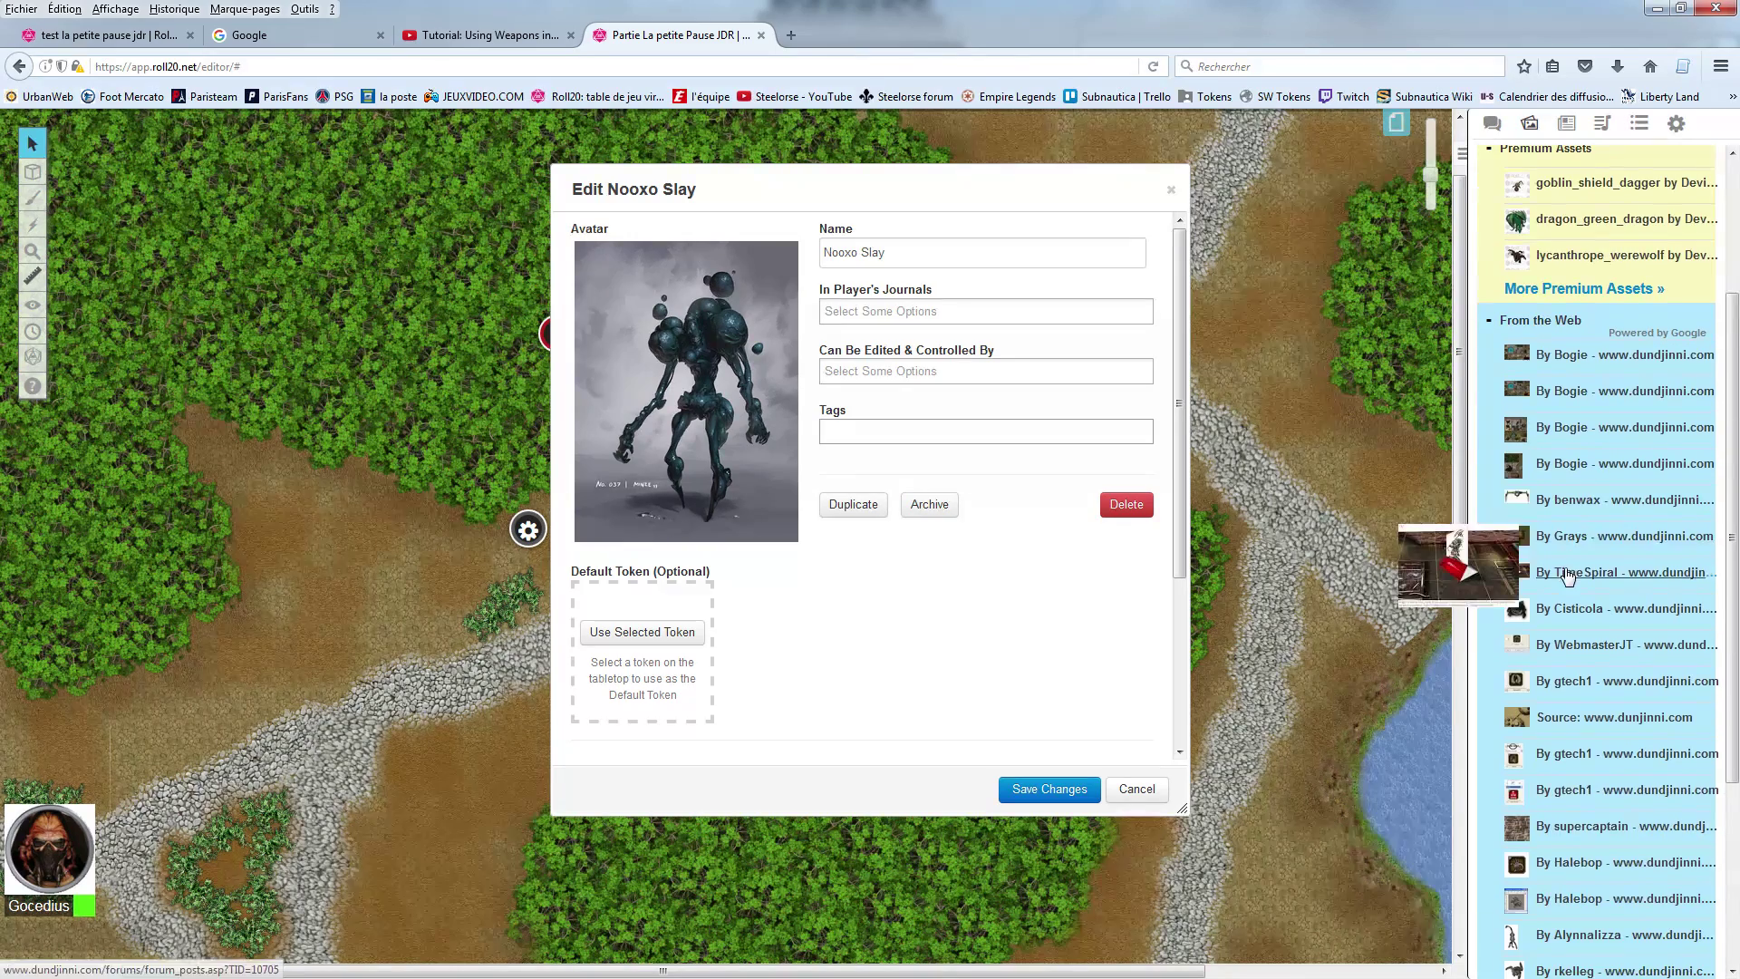
pyautogui.scroll(-5, 1550, 616)
pyautogui.moveTo(1544, 695); pyautogui.dragTo(379, 619)
pyautogui.click(412, 671)
pyautogui.click(652, 634)
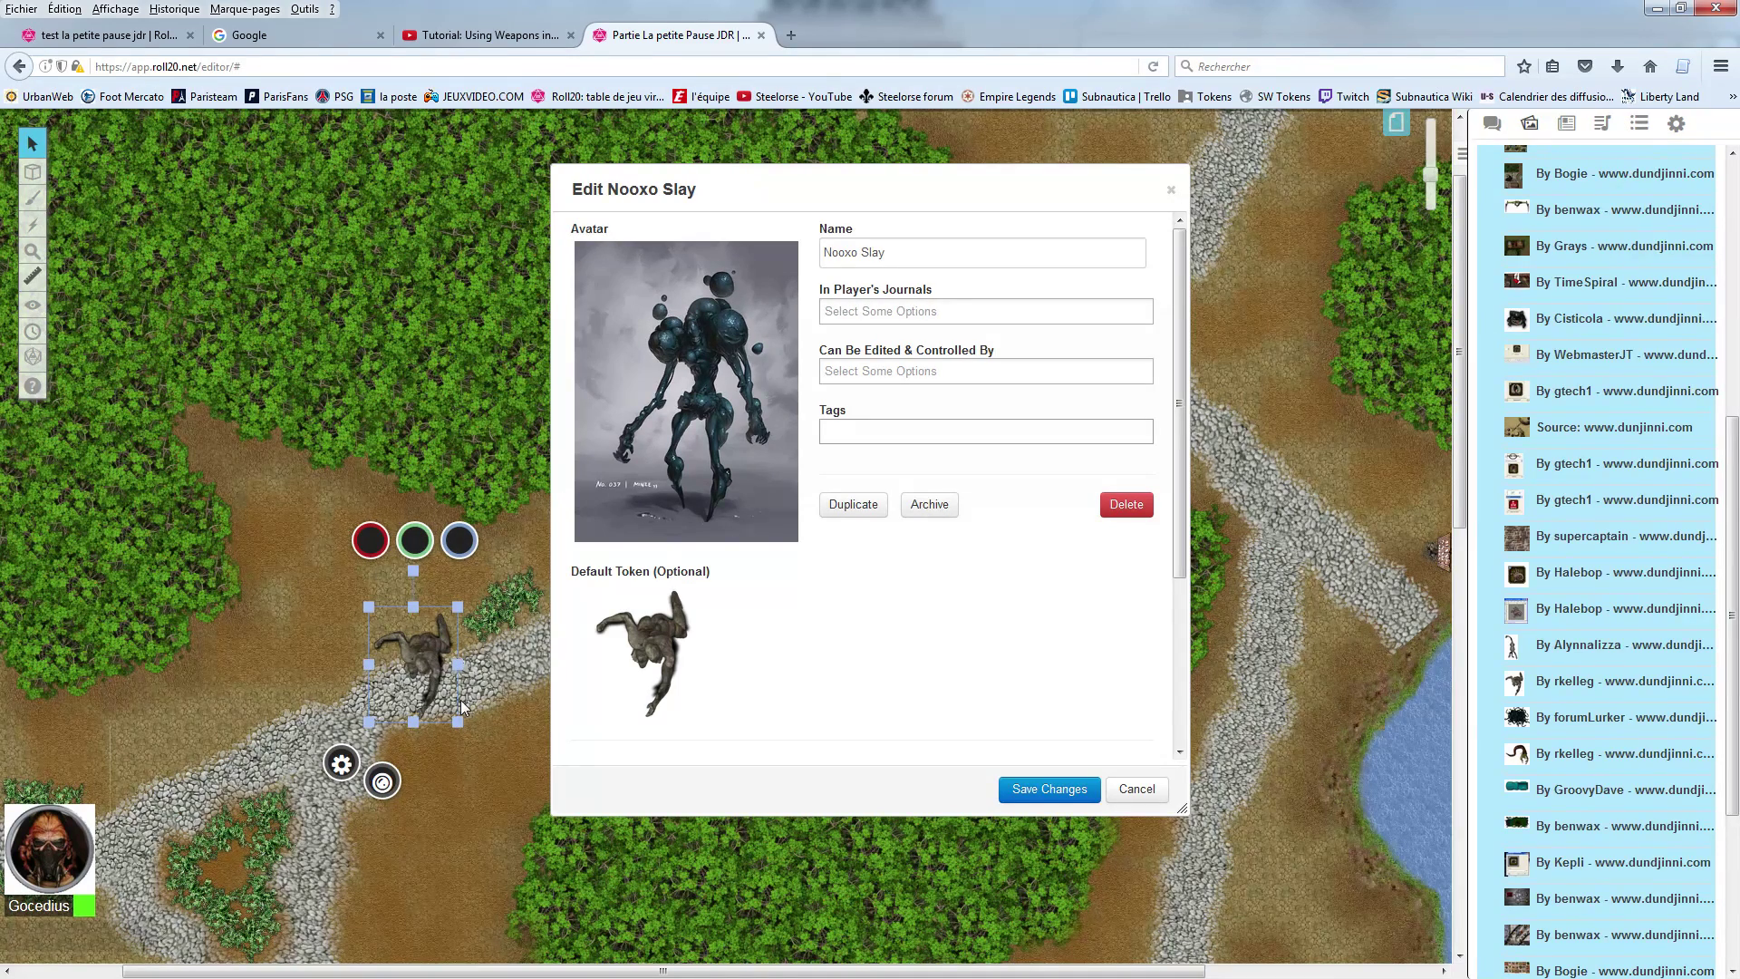
# Step: Save the Nooxo Slay character, reposition its window to view the result, and close it
pyautogui.click(1049, 790)
pyautogui.moveTo(903, 177); pyautogui.dragTo(1003, 301)
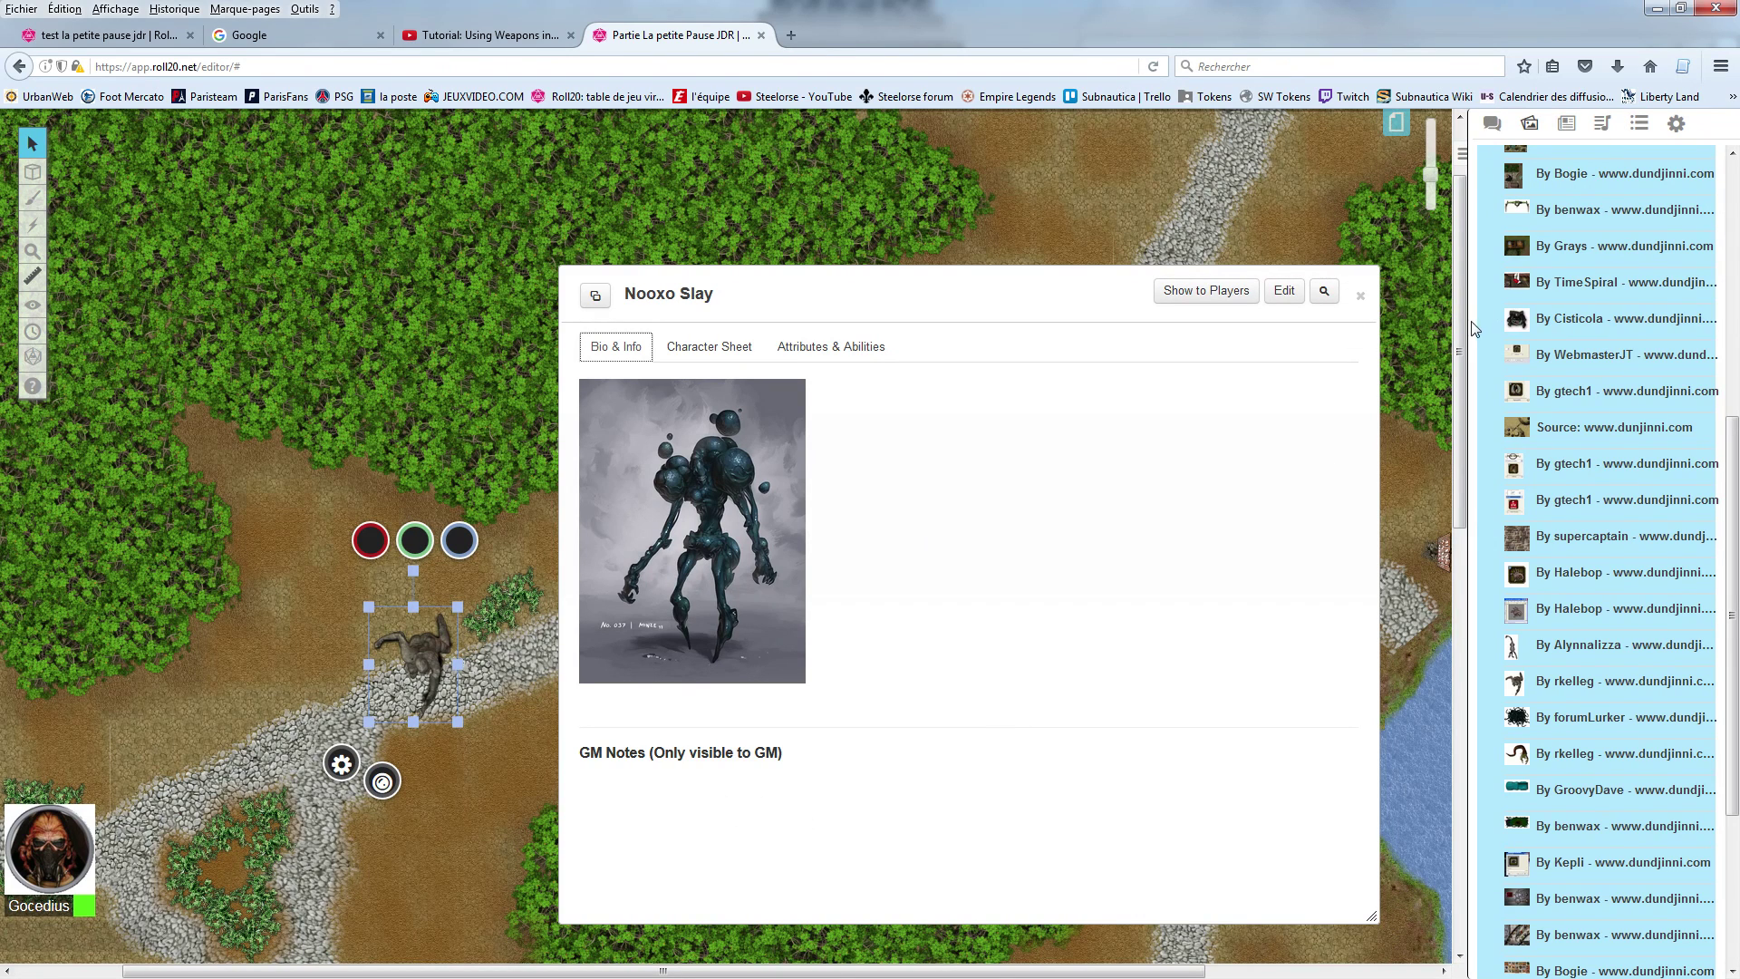
pyautogui.click(1361, 296)
pyautogui.scroll(3, 1568, 186)
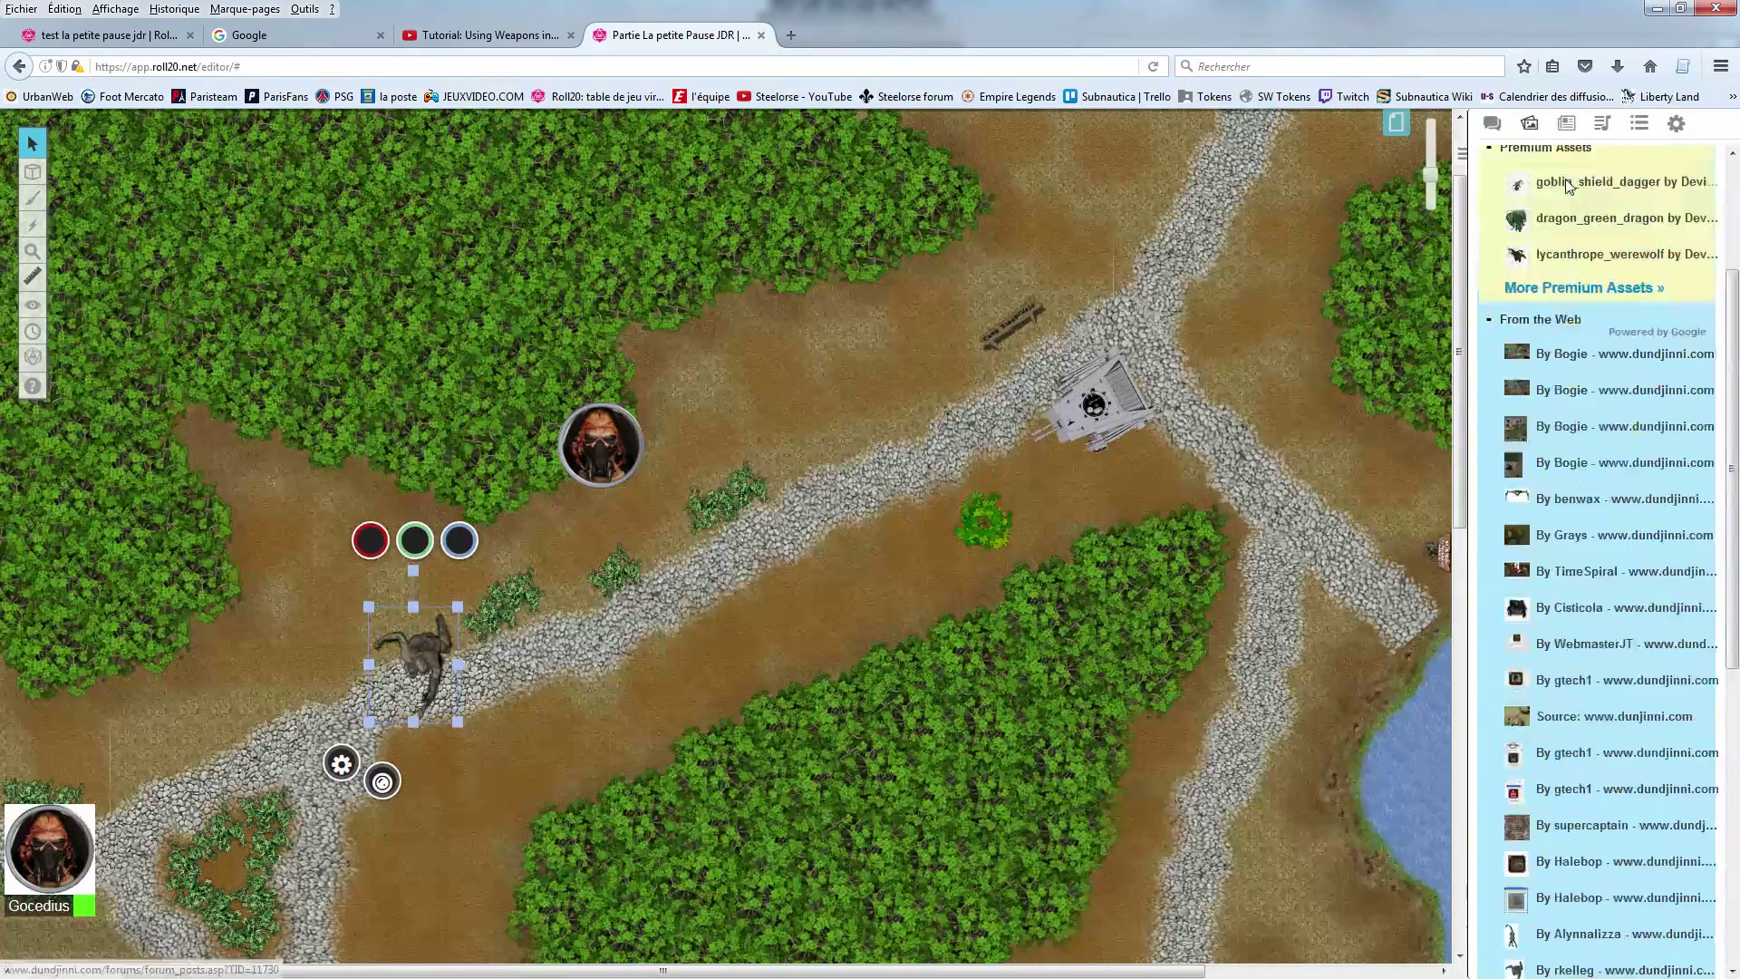
# Step: Add a handout (Aide de jeu) to the journal named "livre magique" and check which players could see it, leaving that field empty
pyautogui.click(1566, 122)
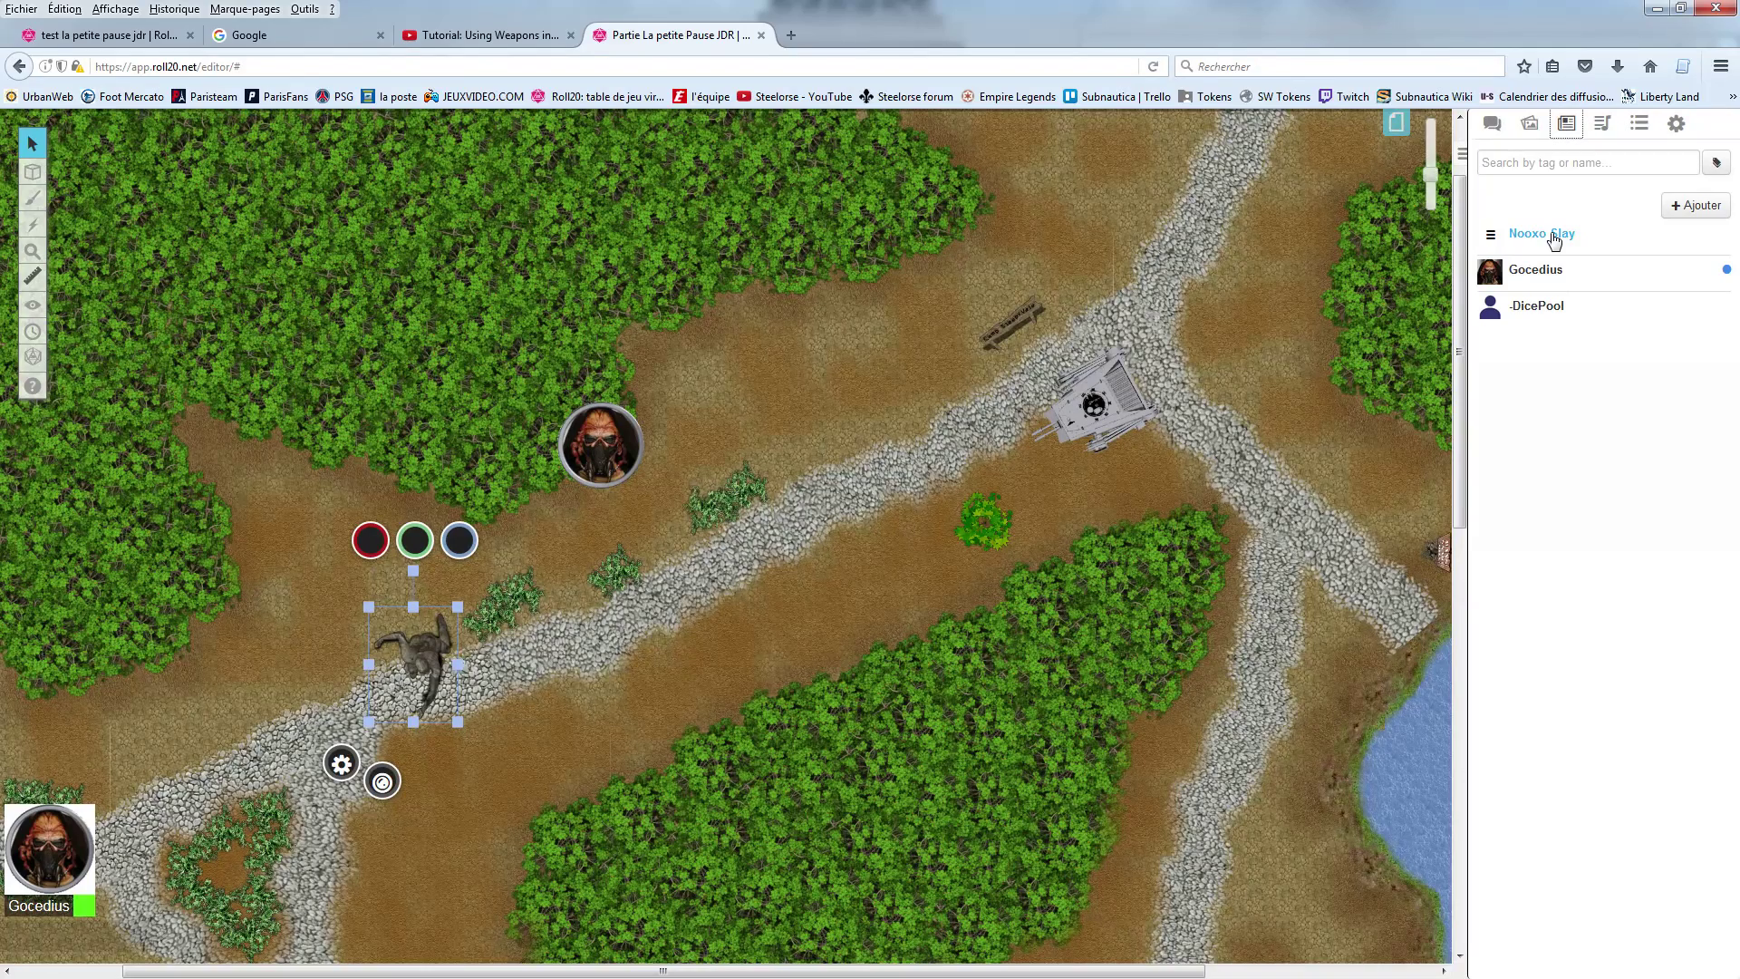
pyautogui.click(1695, 205)
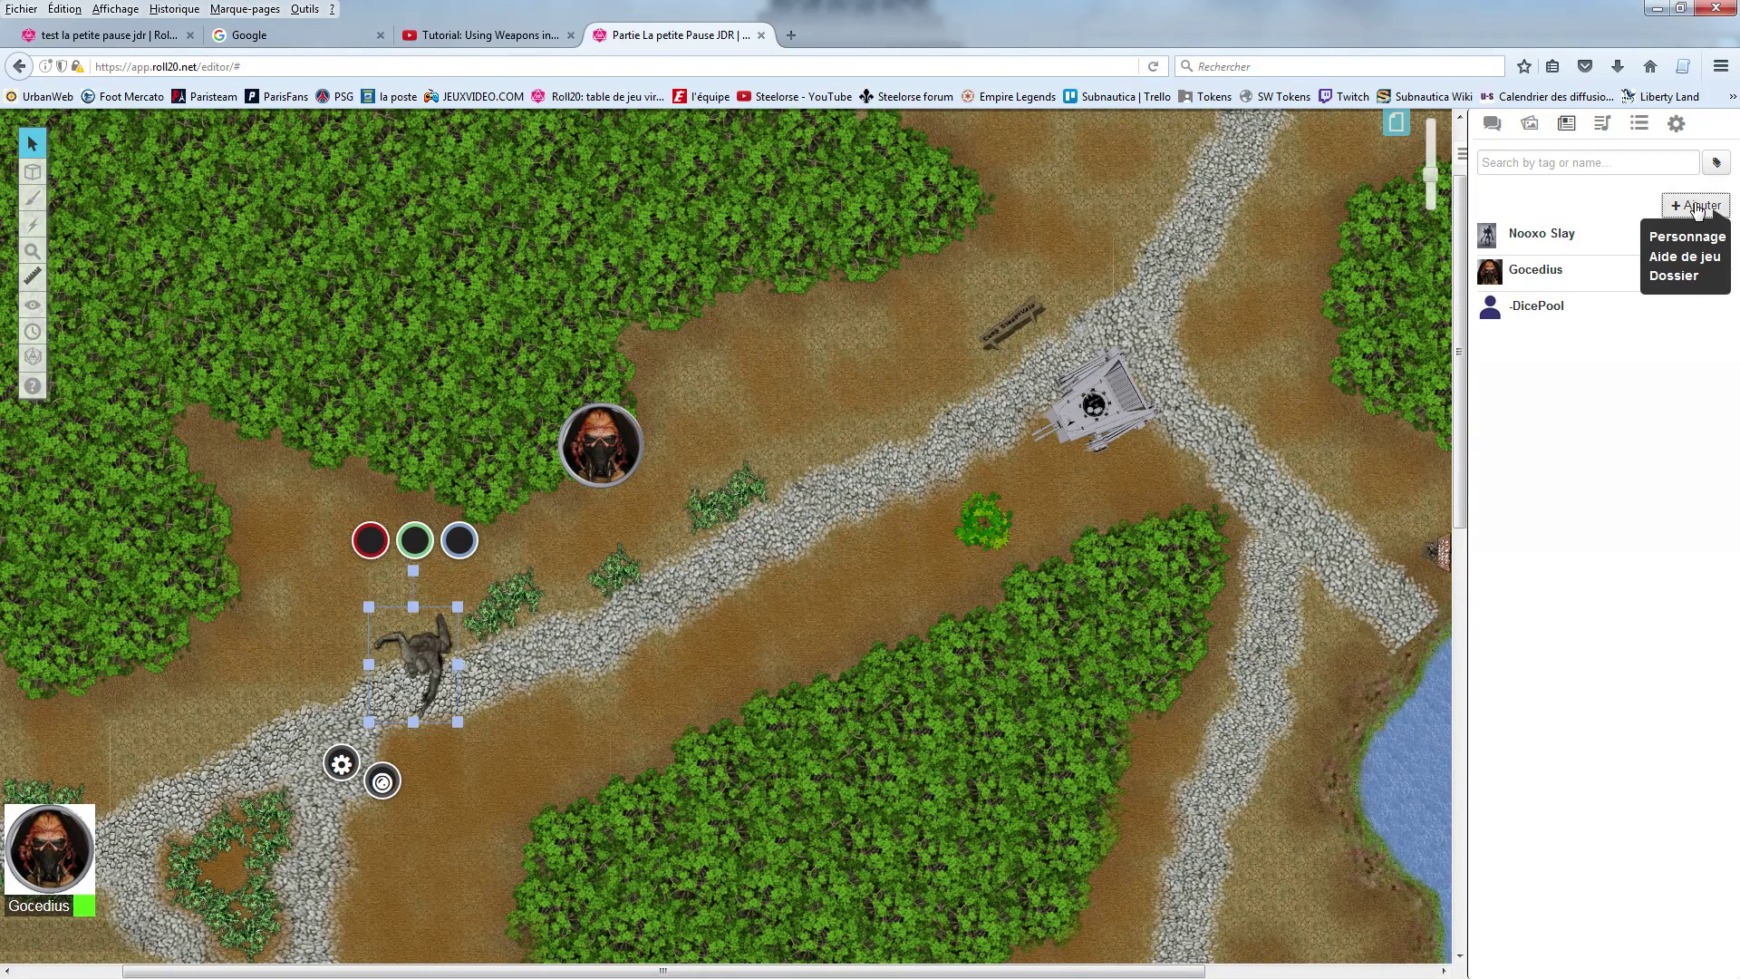
pyautogui.click(1678, 257)
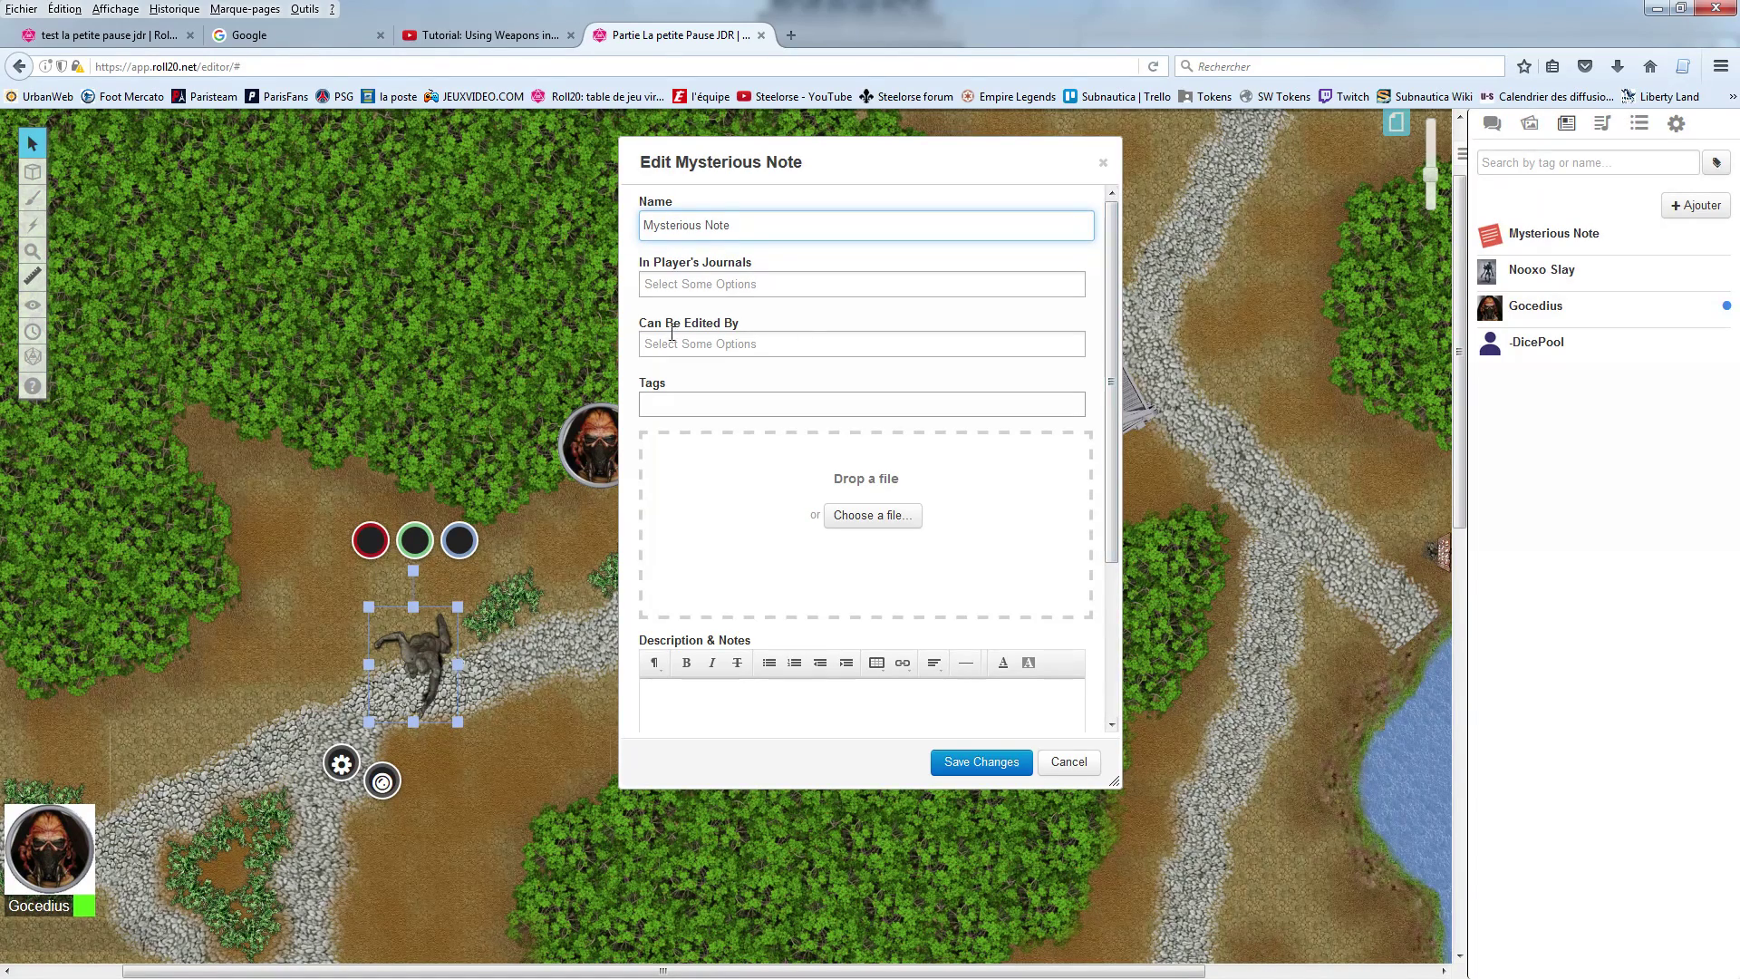
pyautogui.moveTo(744, 227); pyautogui.dragTo(625, 245)
pyautogui.write('livre magique')
pyautogui.click(687, 281)
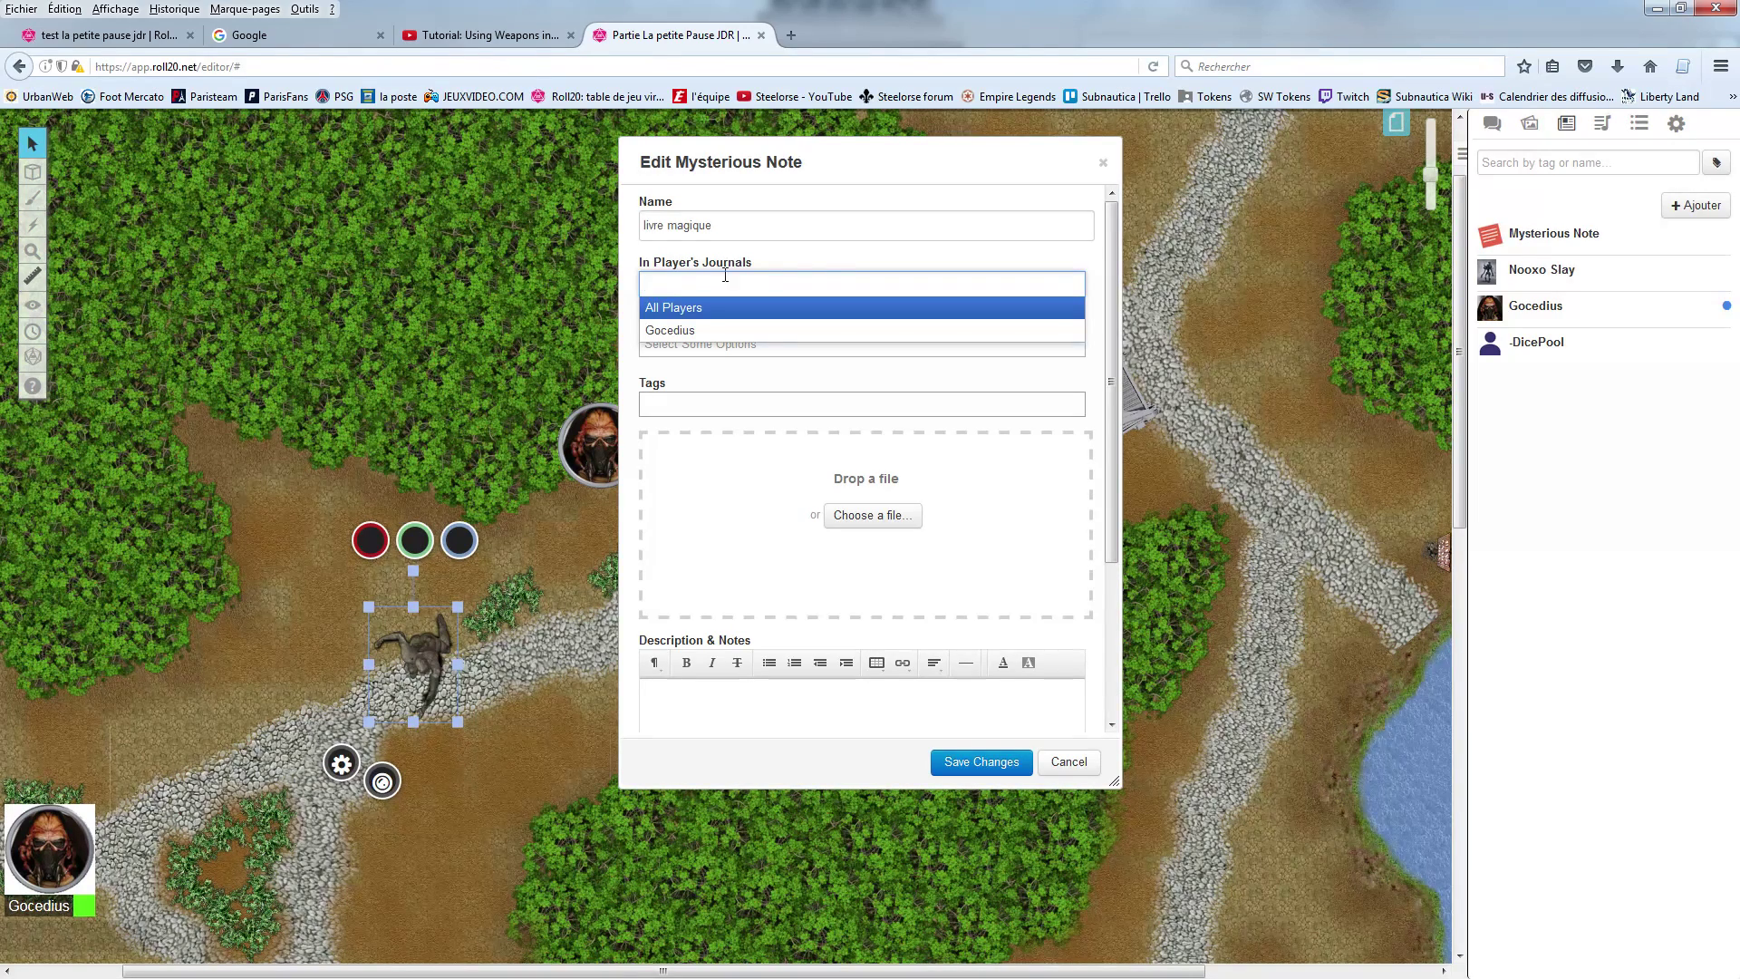
pyautogui.click(826, 266)
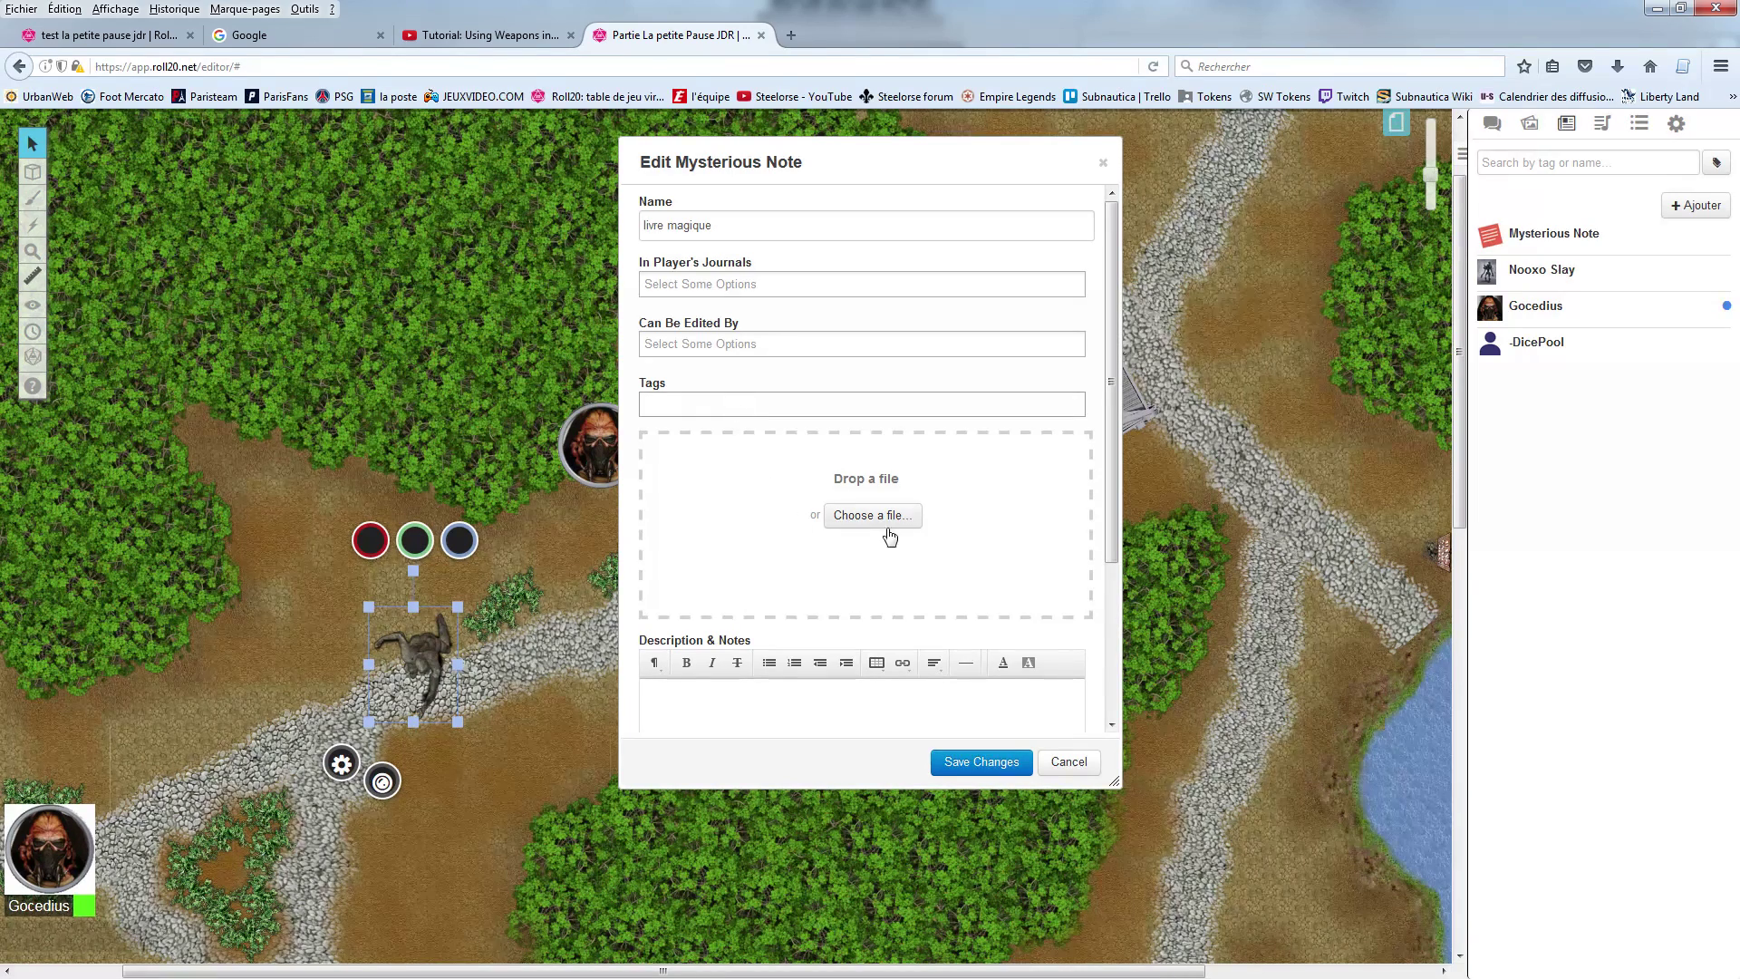
# Step: Search the art library's Portraits category for "book" and collapse the Free Assets and Premium Assets results
pyautogui.click(1530, 123)
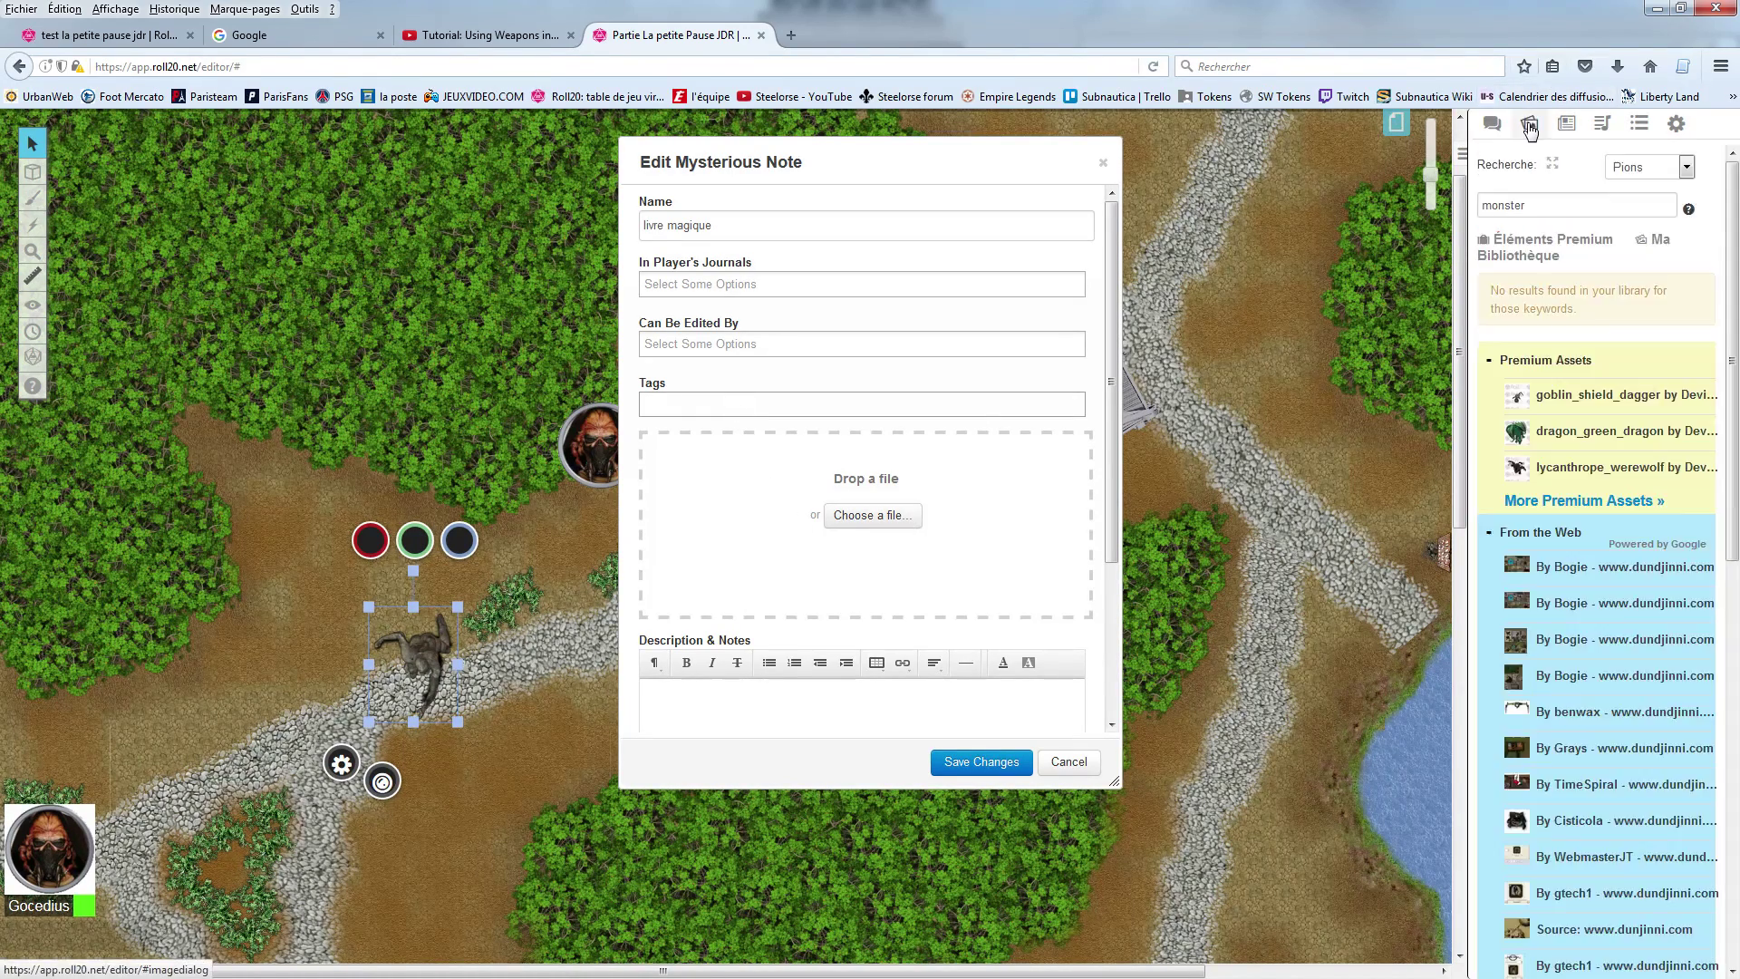
pyautogui.click(1685, 167)
pyautogui.click(1631, 210)
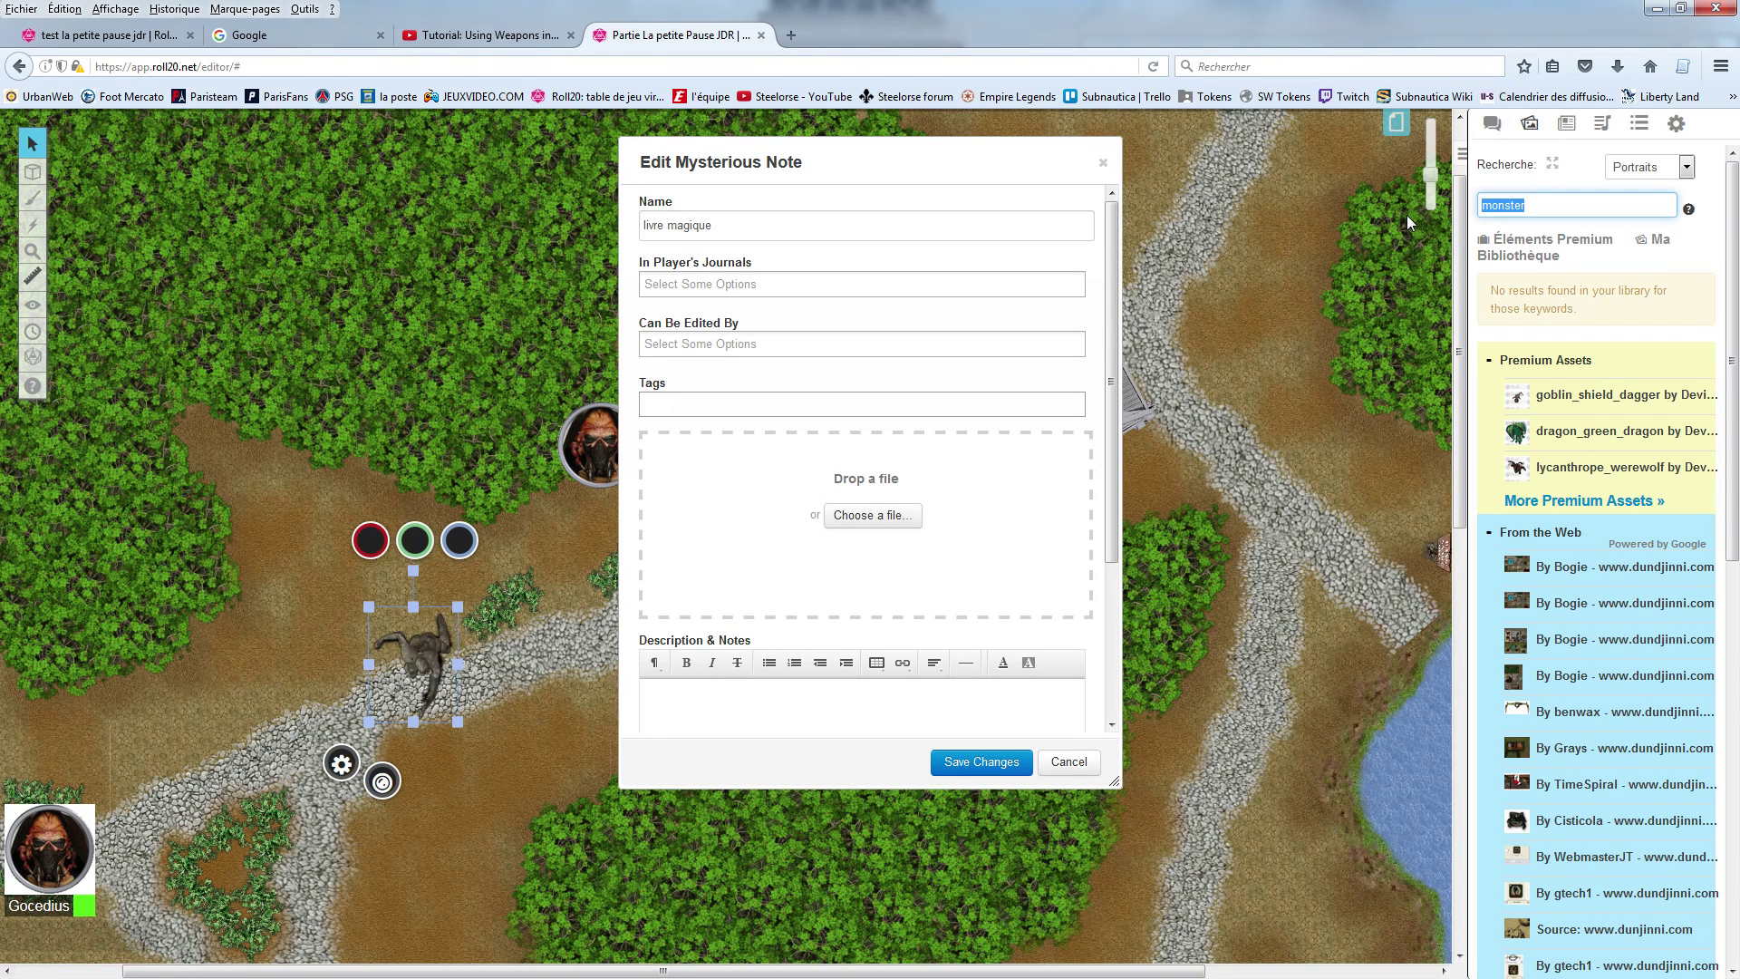
pyautogui.write('book')
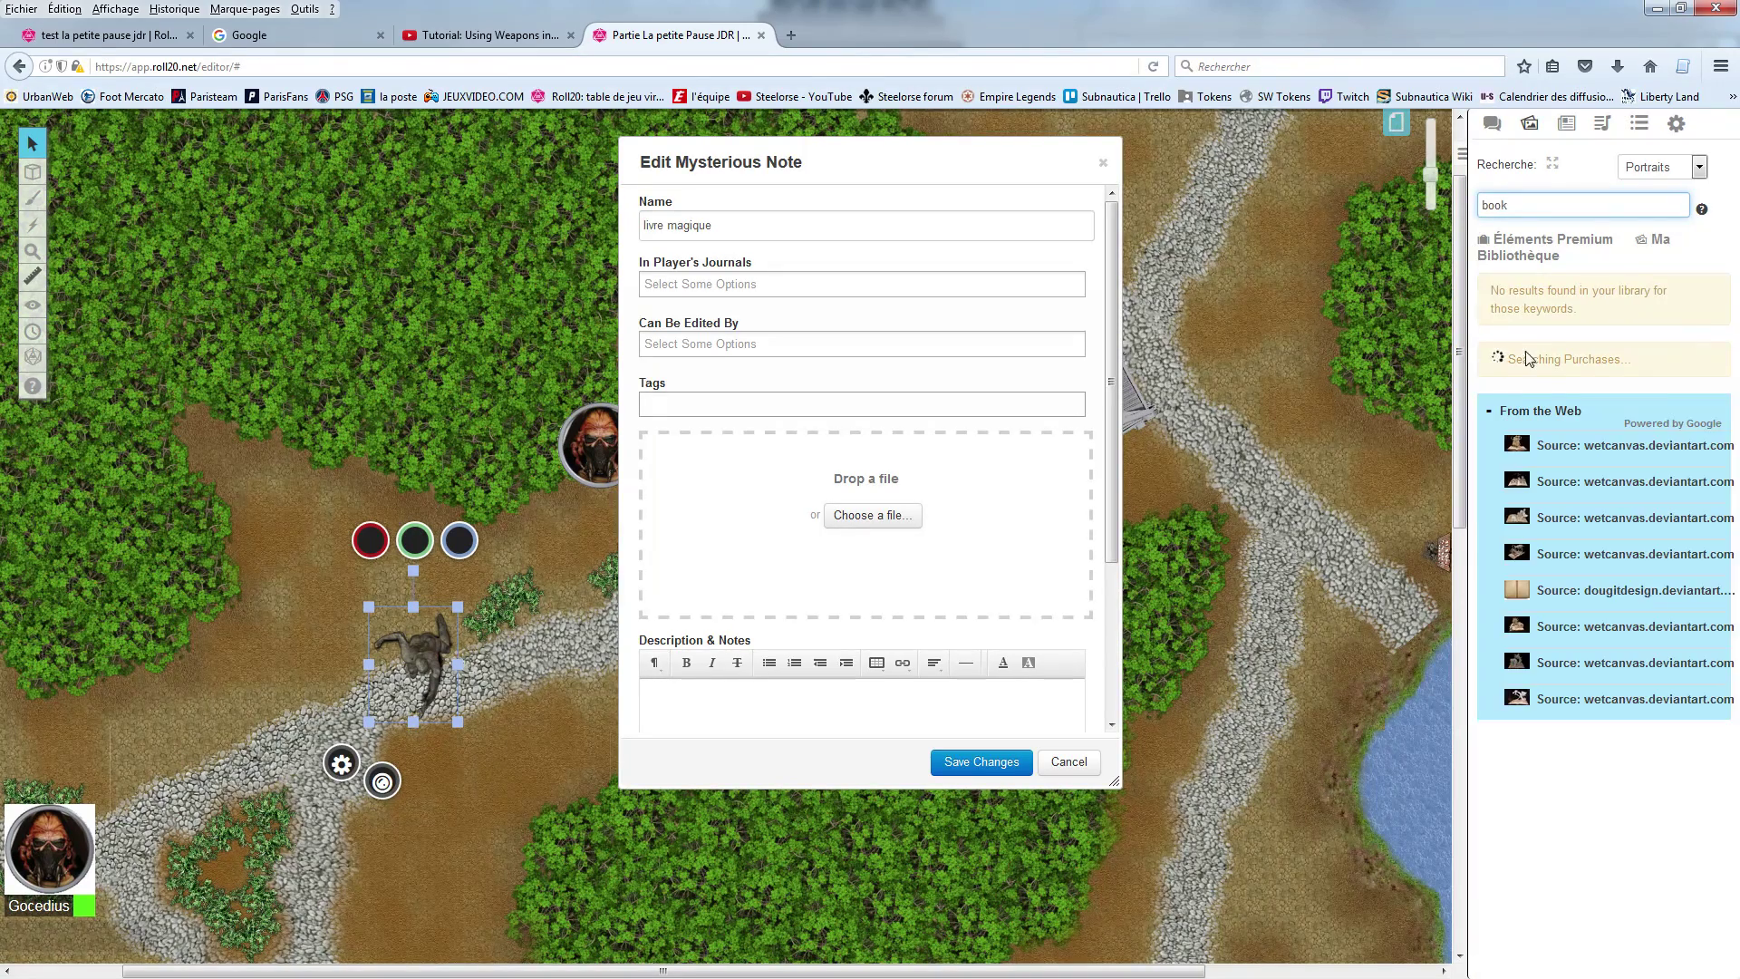
pyautogui.click(1488, 361)
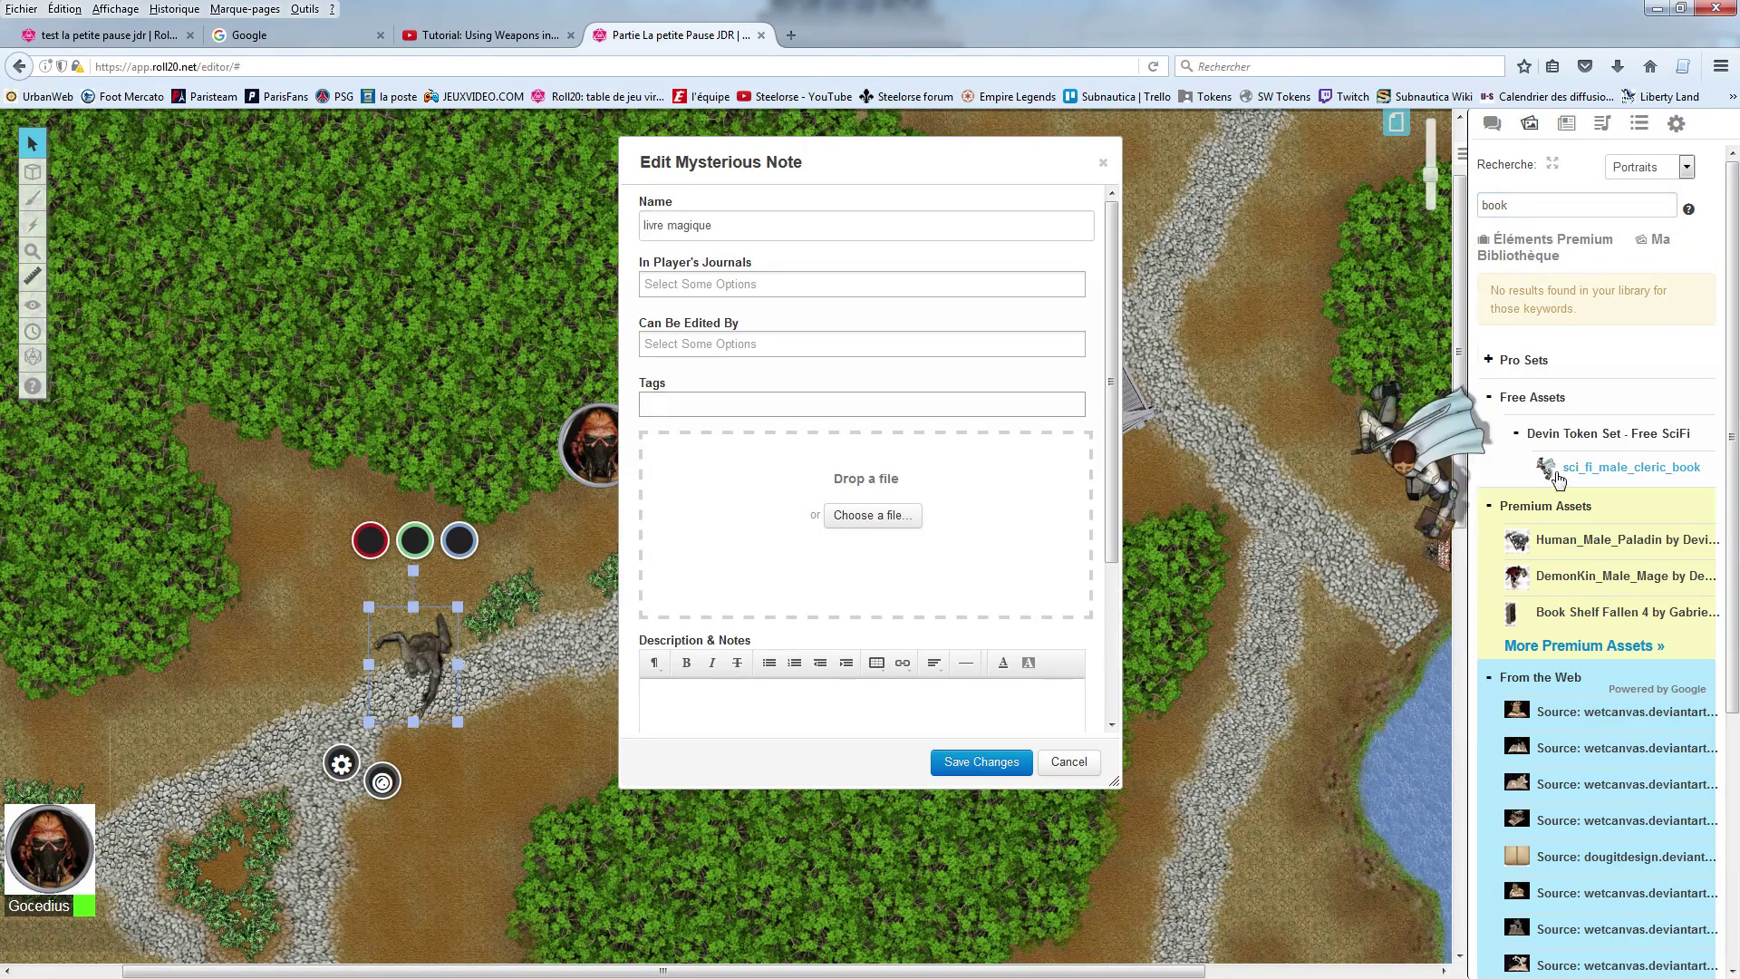
pyautogui.click(1491, 399)
pyautogui.click(1490, 434)
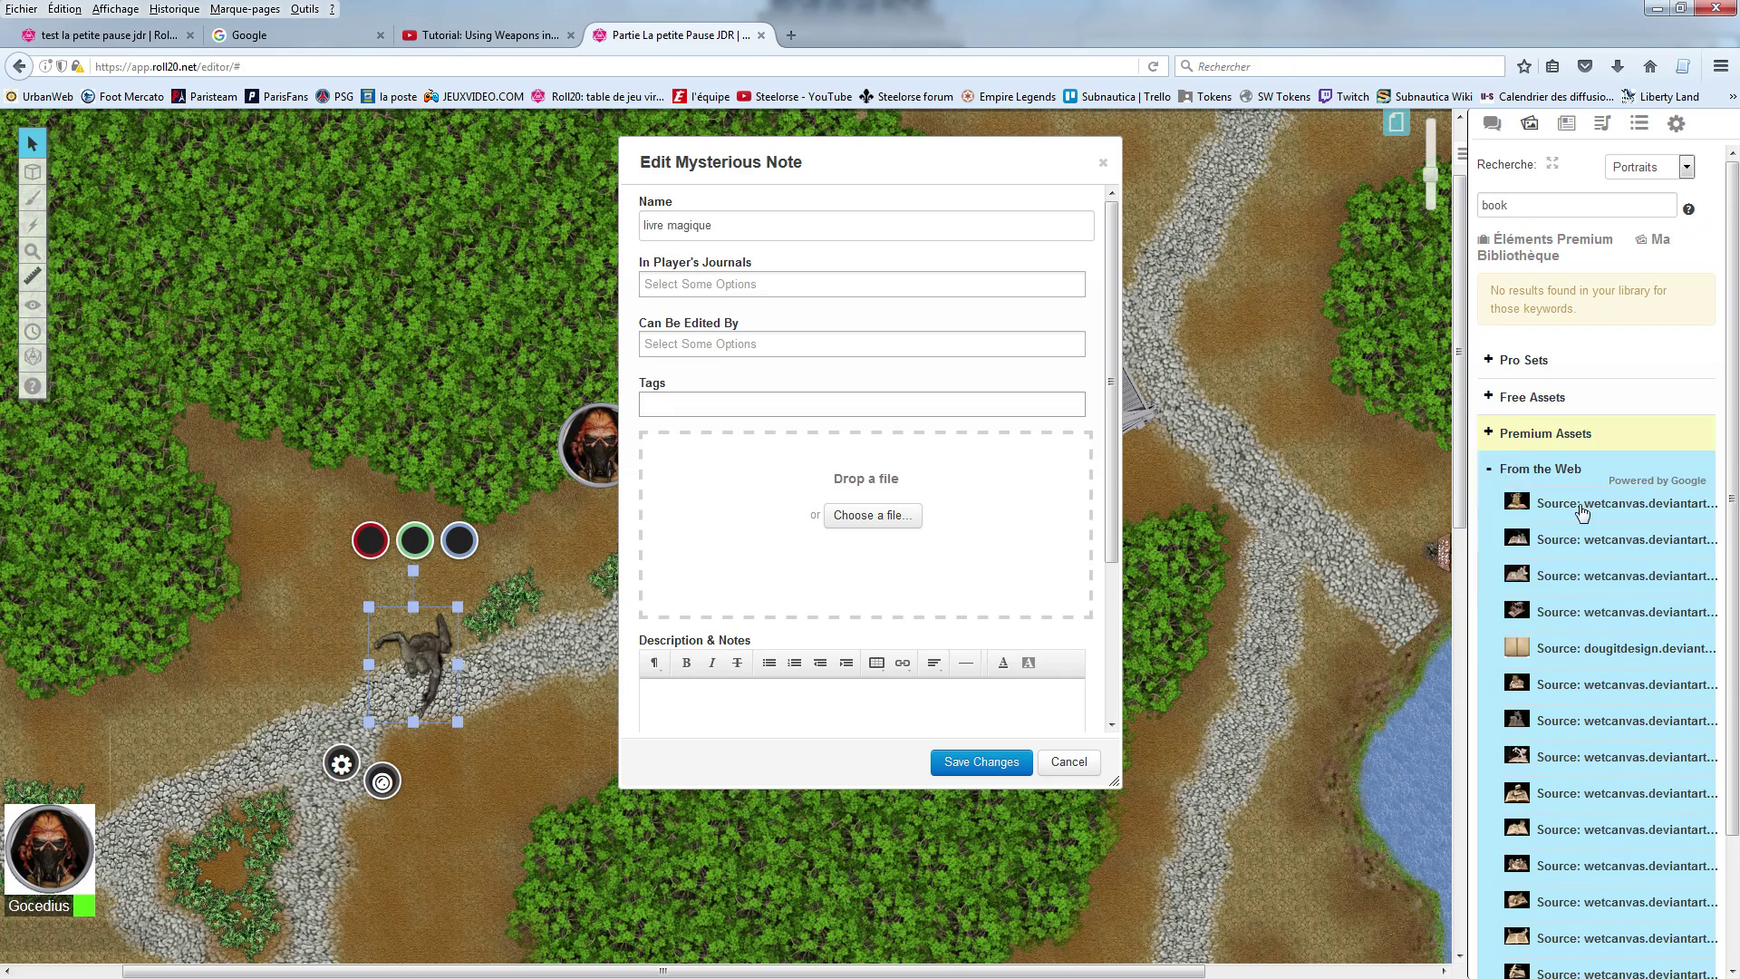
# Step: Try the pngandtubes open-book image from the web results as the handout's picture and remove it
pyautogui.scroll(-3, 1614, 587)
pyautogui.scroll(-5, 1614, 587)
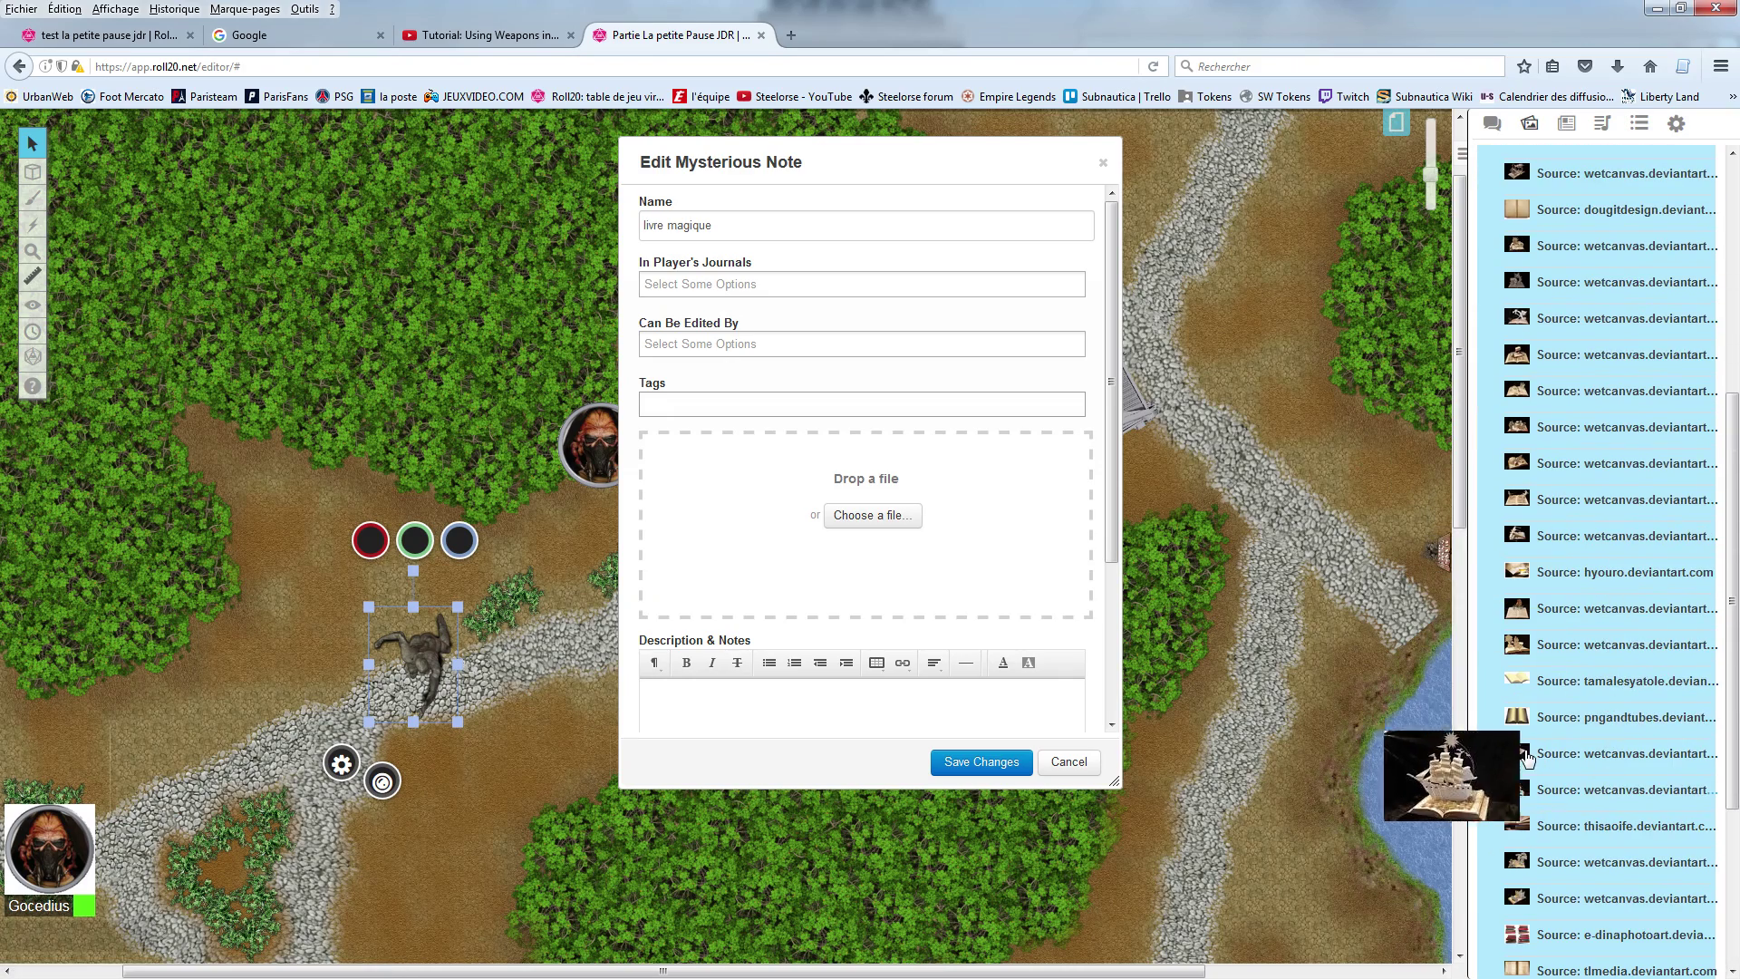
pyautogui.moveTo(1523, 721); pyautogui.dragTo(872, 517)
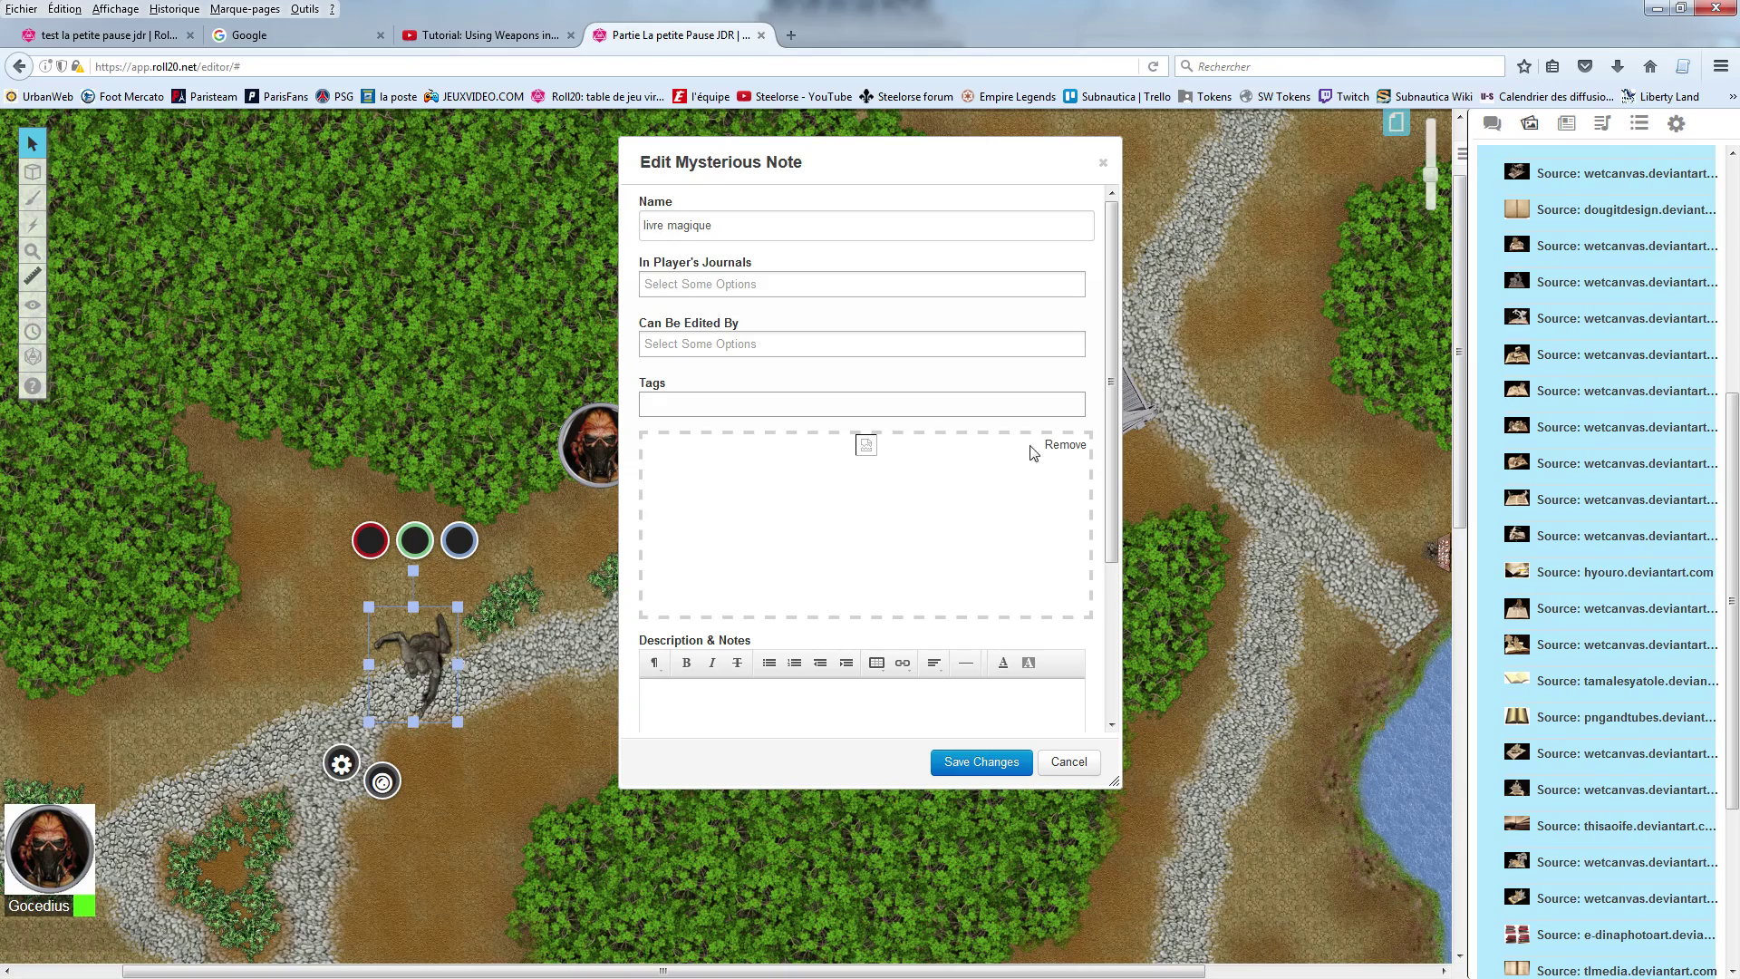
pyautogui.click(1062, 446)
# Step: Use the tlmedia.deviantart.com open-book image from the web results as the handout's picture
pyautogui.moveTo(1573, 682); pyautogui.dragTo(1573, 705)
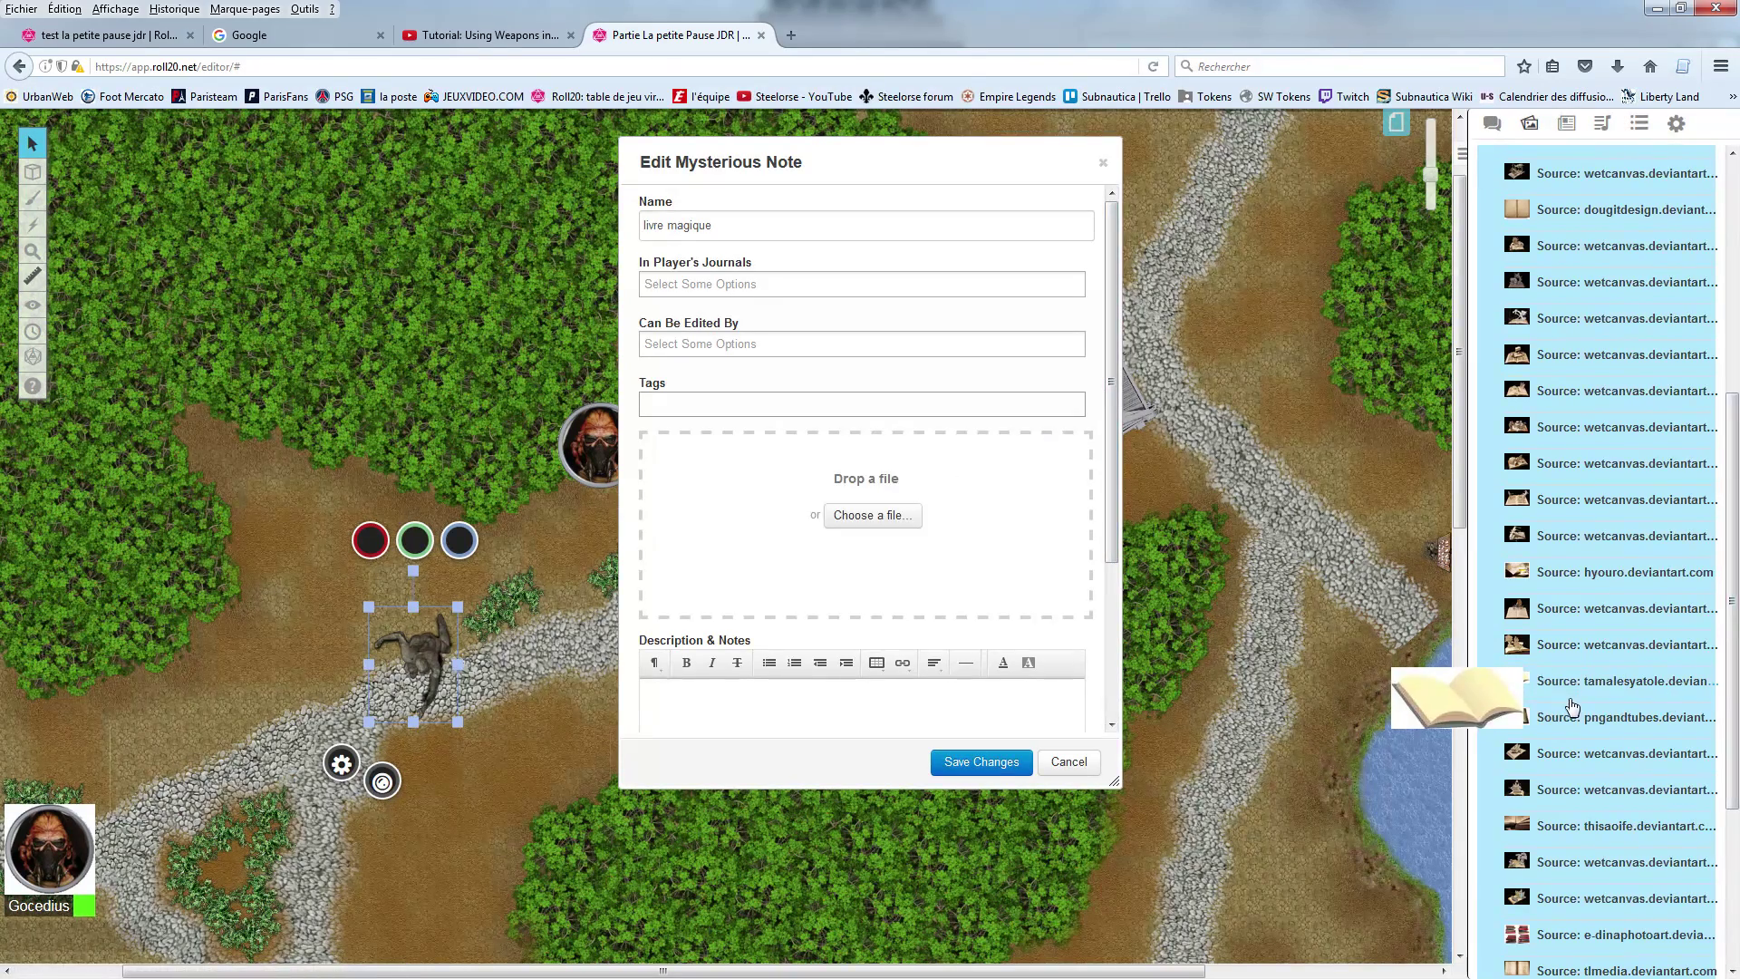
pyautogui.scroll(-3, 1568, 711)
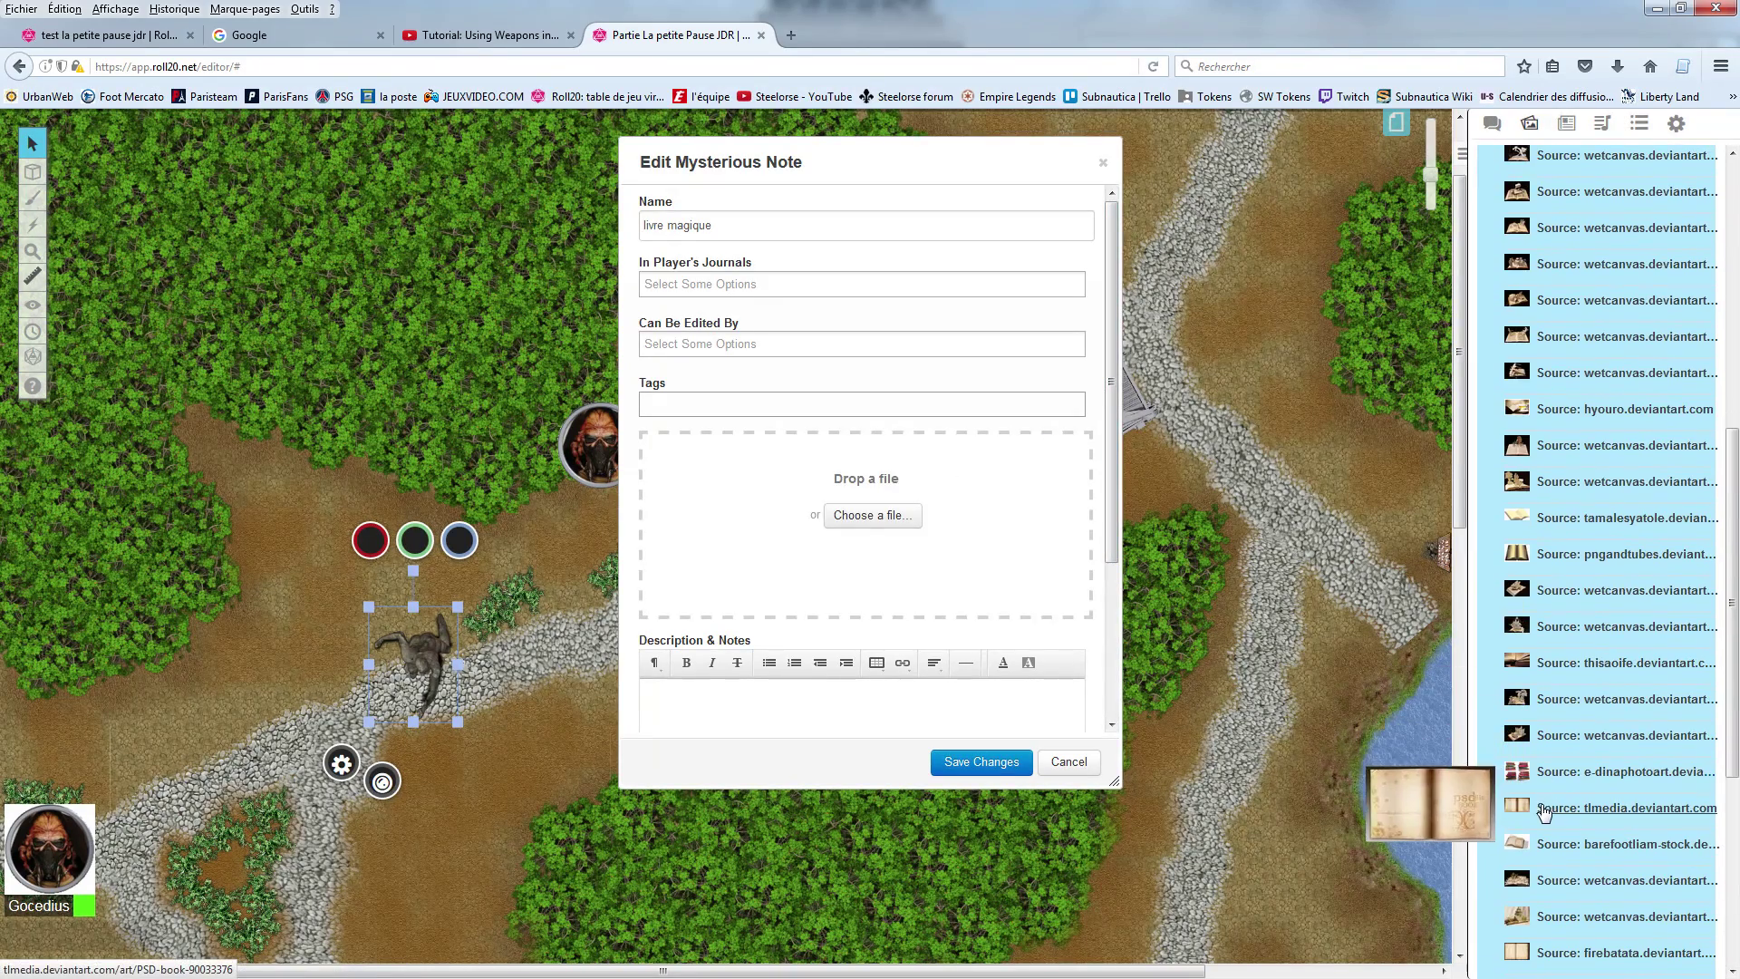
pyautogui.moveTo(1550, 810); pyautogui.dragTo(865, 520)
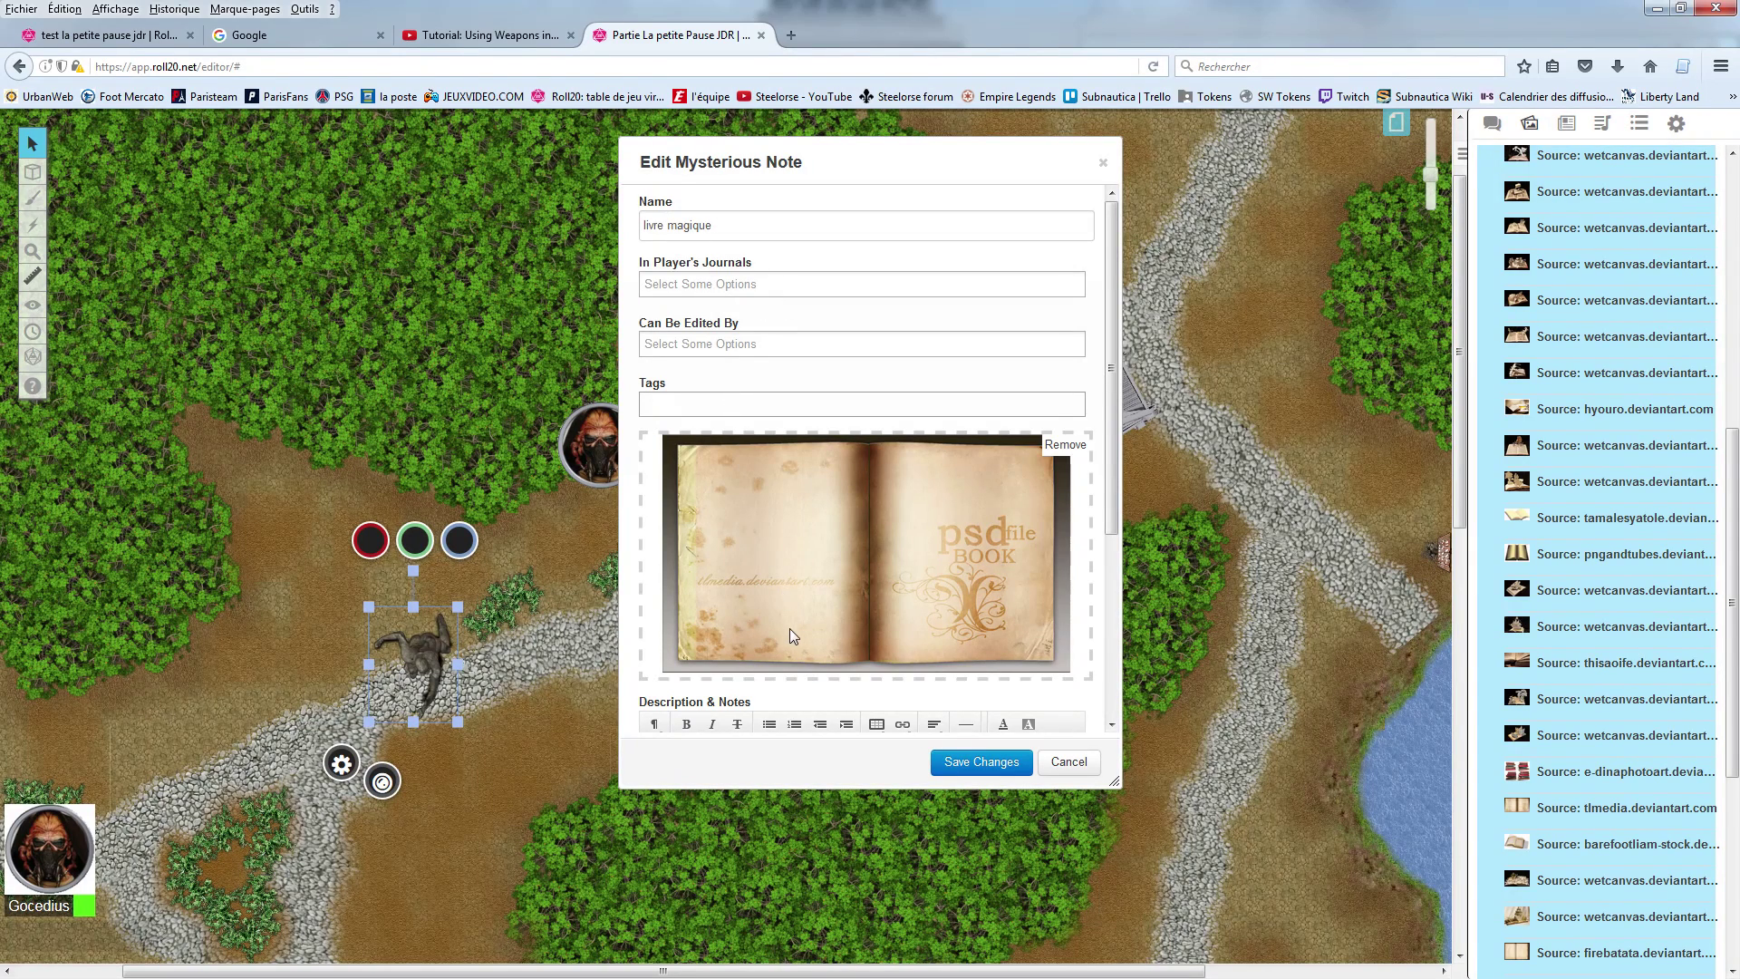
# Step: Fill the handout's Description & Notes with lines "dfbnsdgfbfkjkljgblkggbltgkbklgbk.lg", "sgrb", "rgb", "fgb", "fgb" and "gh"
pyautogui.scroll(-5, 694, 526)
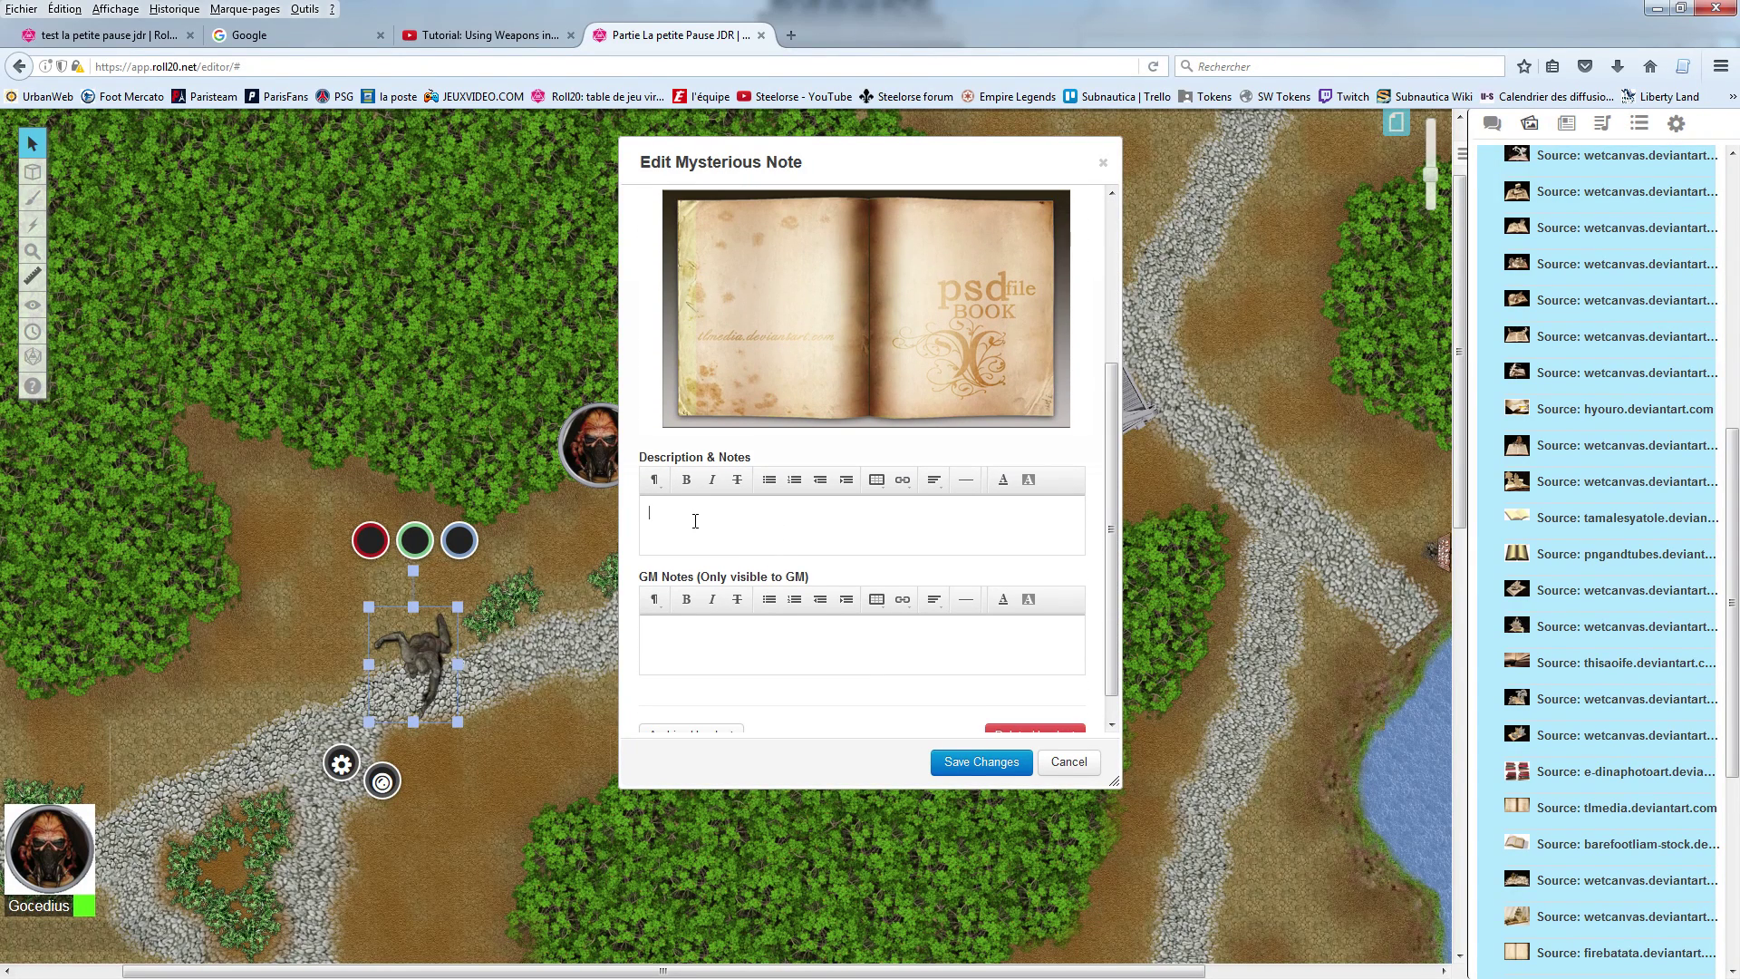
pyautogui.click(697, 522)
pyautogui.write('dfbnsdgfbfkjkljgblkggbltgkbklgbk.lg ')
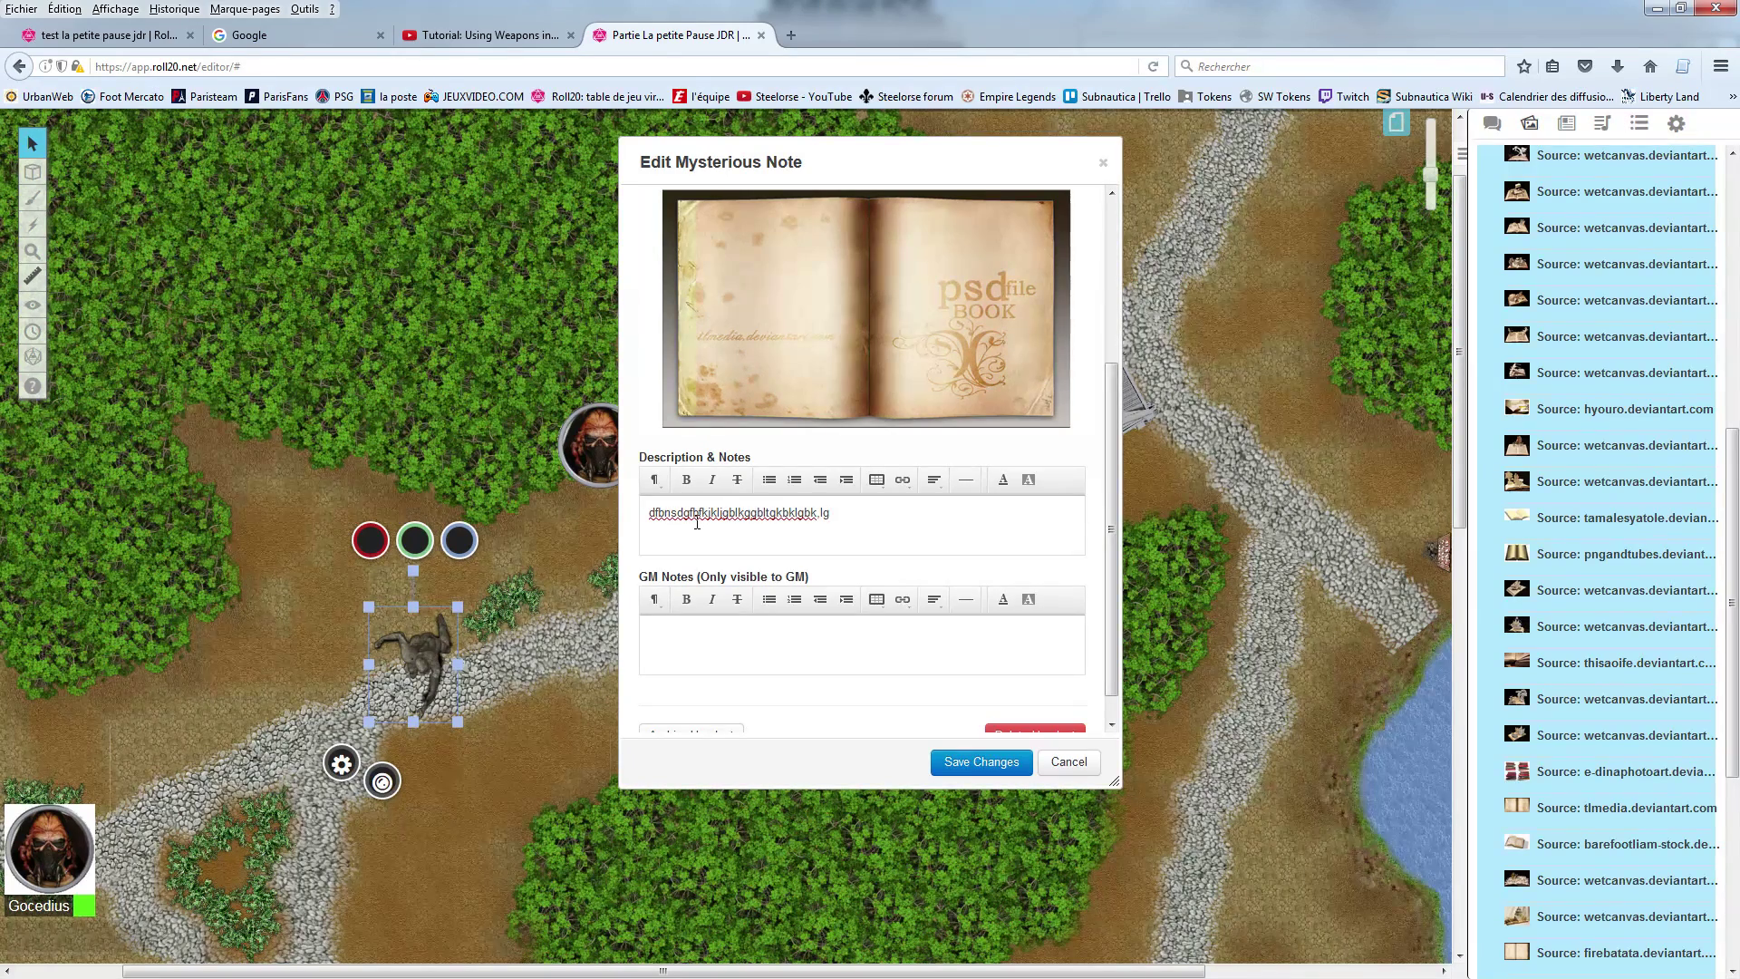
pyautogui.write('sgrb rgb fgb fgb gh')
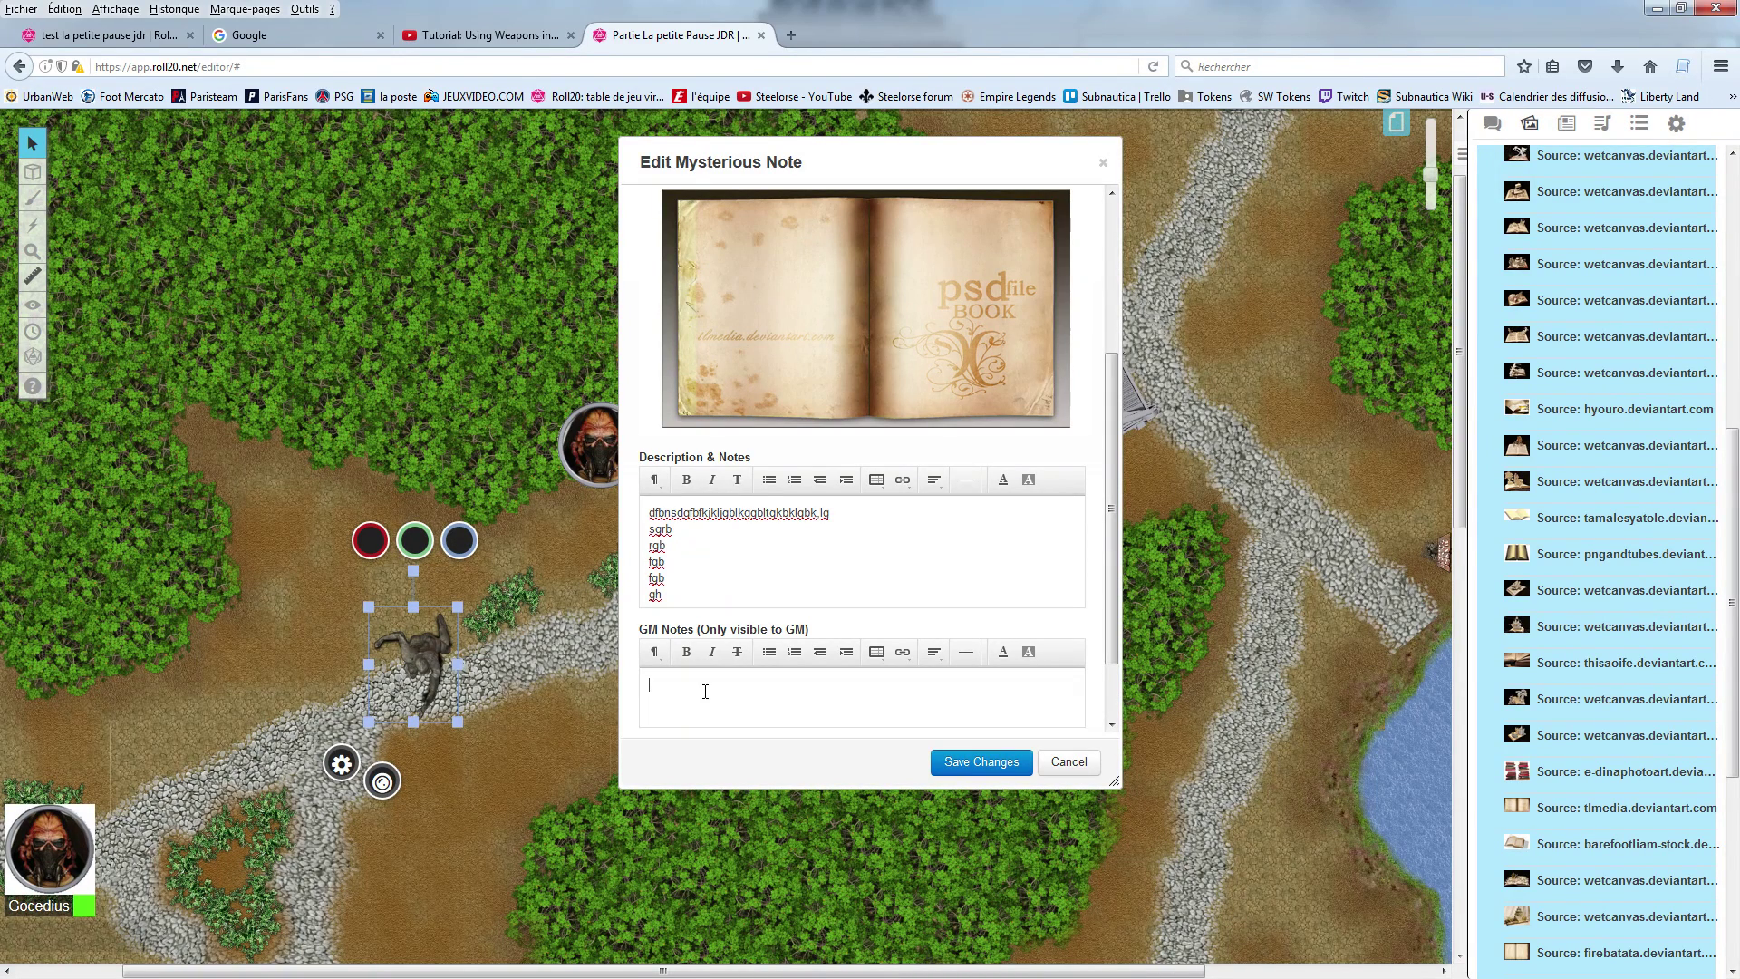
# Step: Write GM Notes beginning with "cet objet est inuti", correct a mistyped letter to "j", and save the handout
pyautogui.write('cet objet est inuti')
pyautogui.click(687, 686)
pyautogui.press('BackSpace')
pyautogui.write('j')
pyautogui.click(1019, 766)
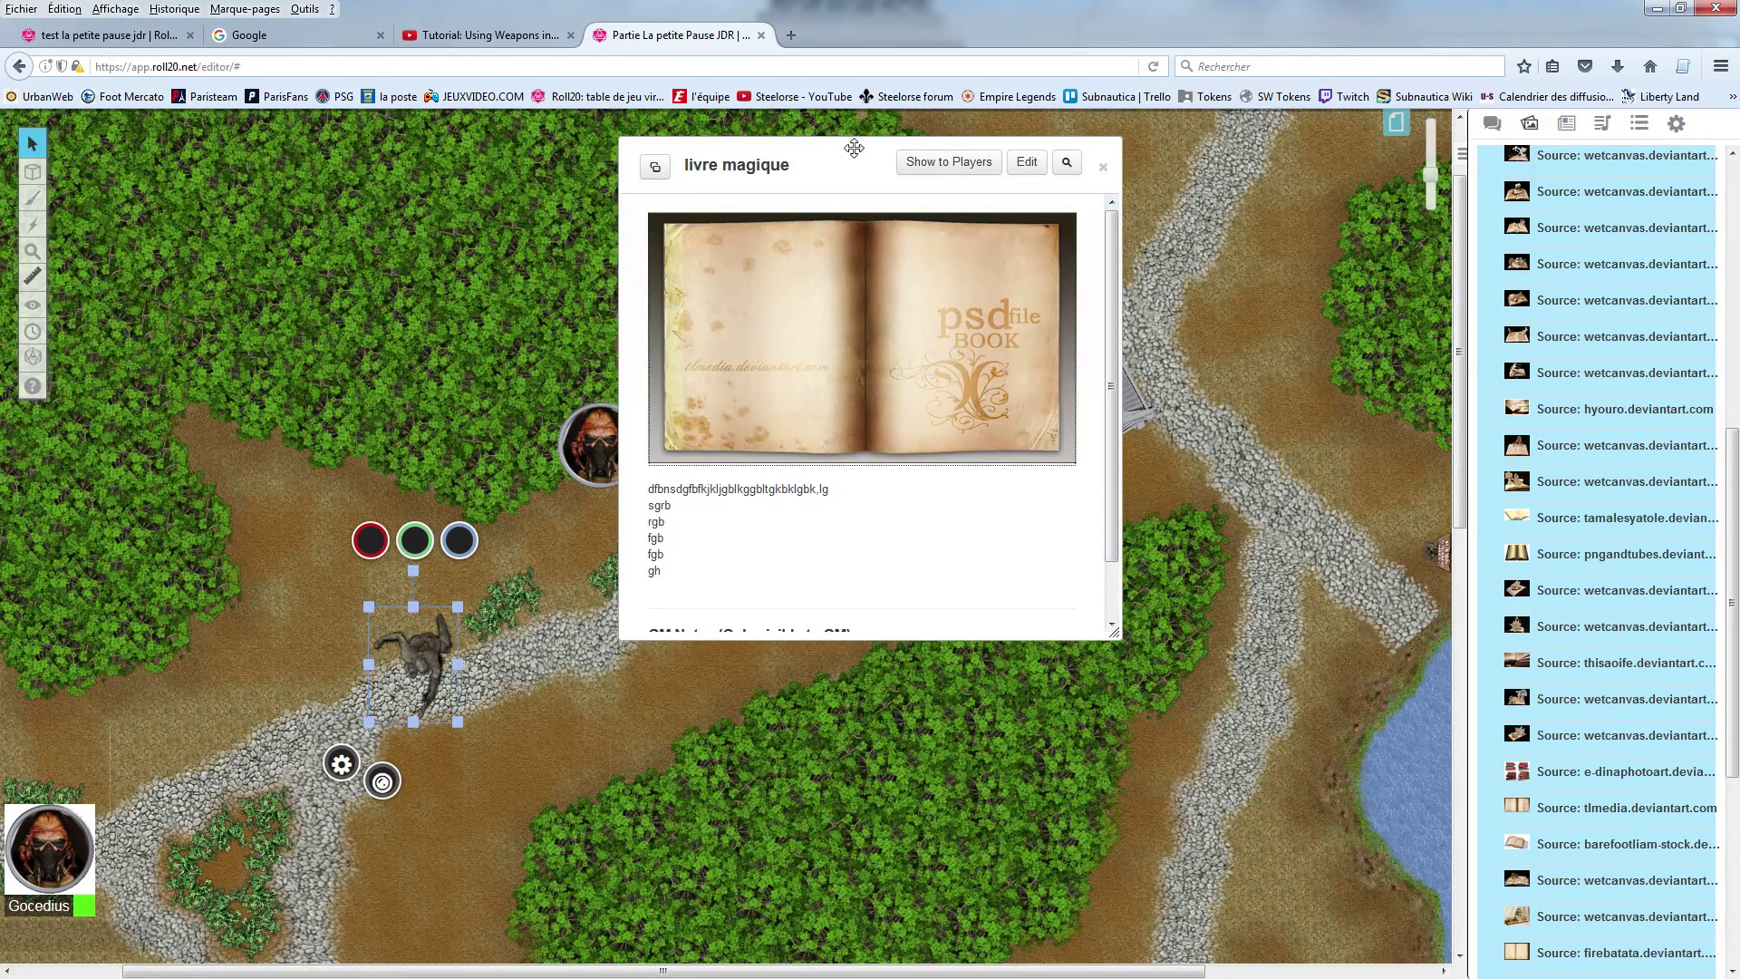
# Step: Collapse the livre magique window to its title bar and move it over the map near the crossroads
pyautogui.moveTo(873, 148); pyautogui.dragTo(909, 159)
pyautogui.doubleClick(909, 160)
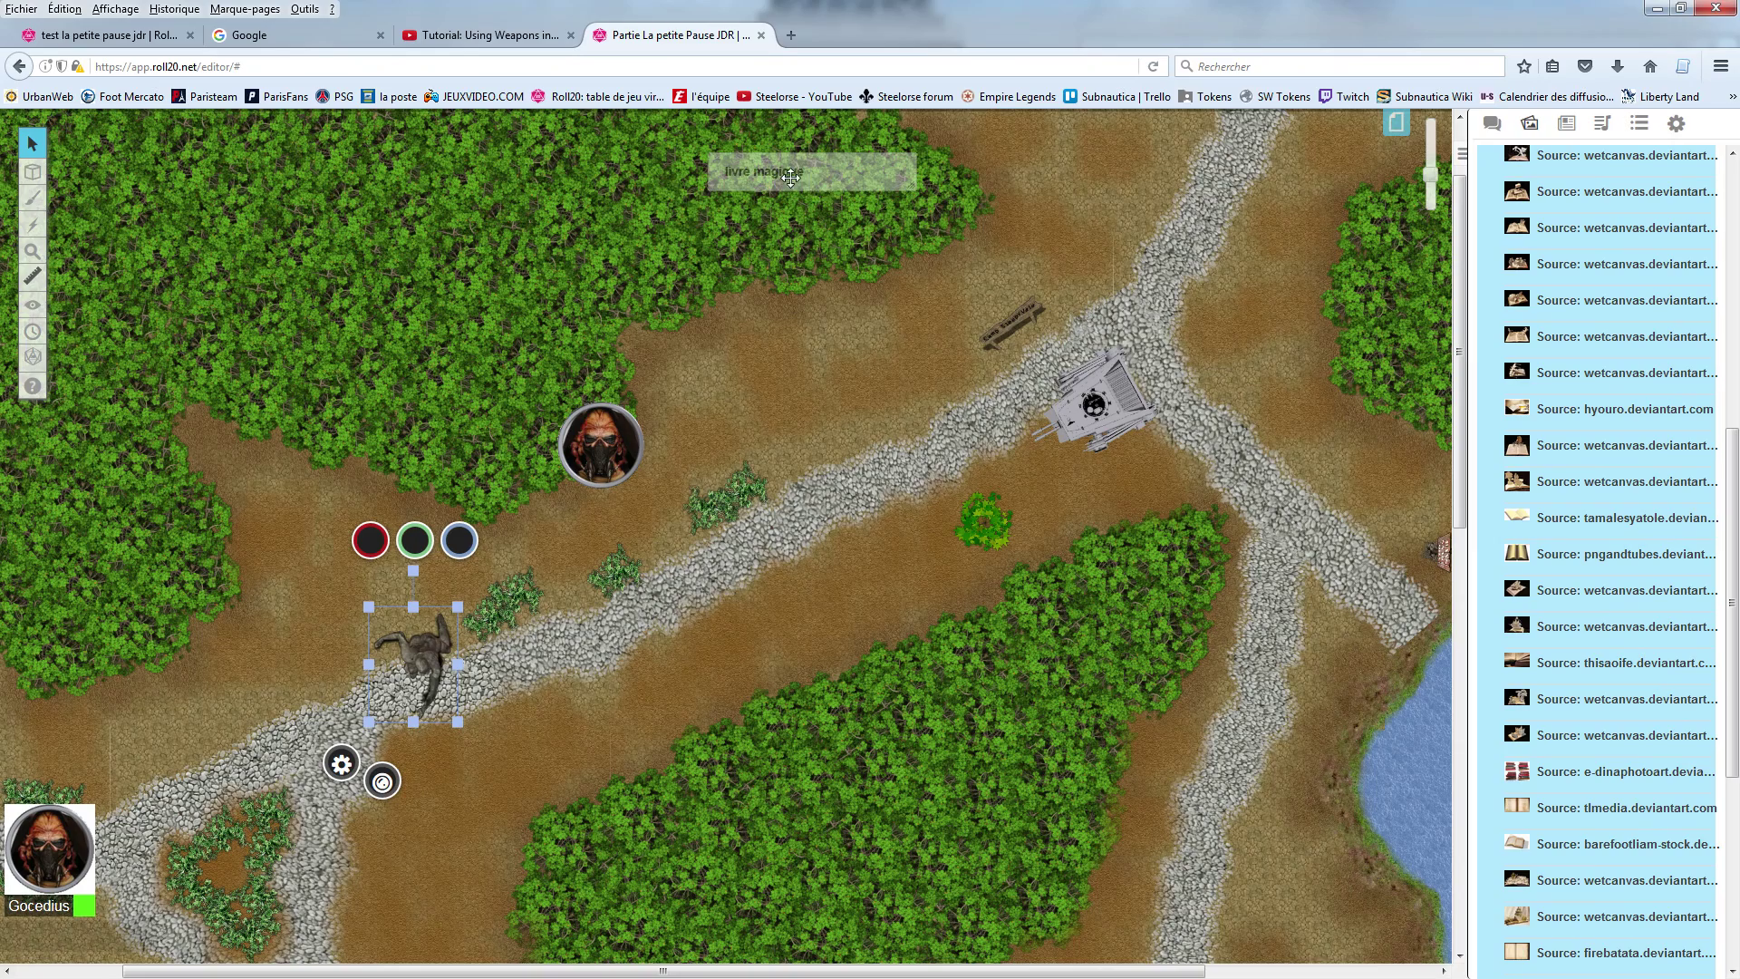
pyautogui.moveTo(783, 179); pyautogui.dragTo(1083, 286)
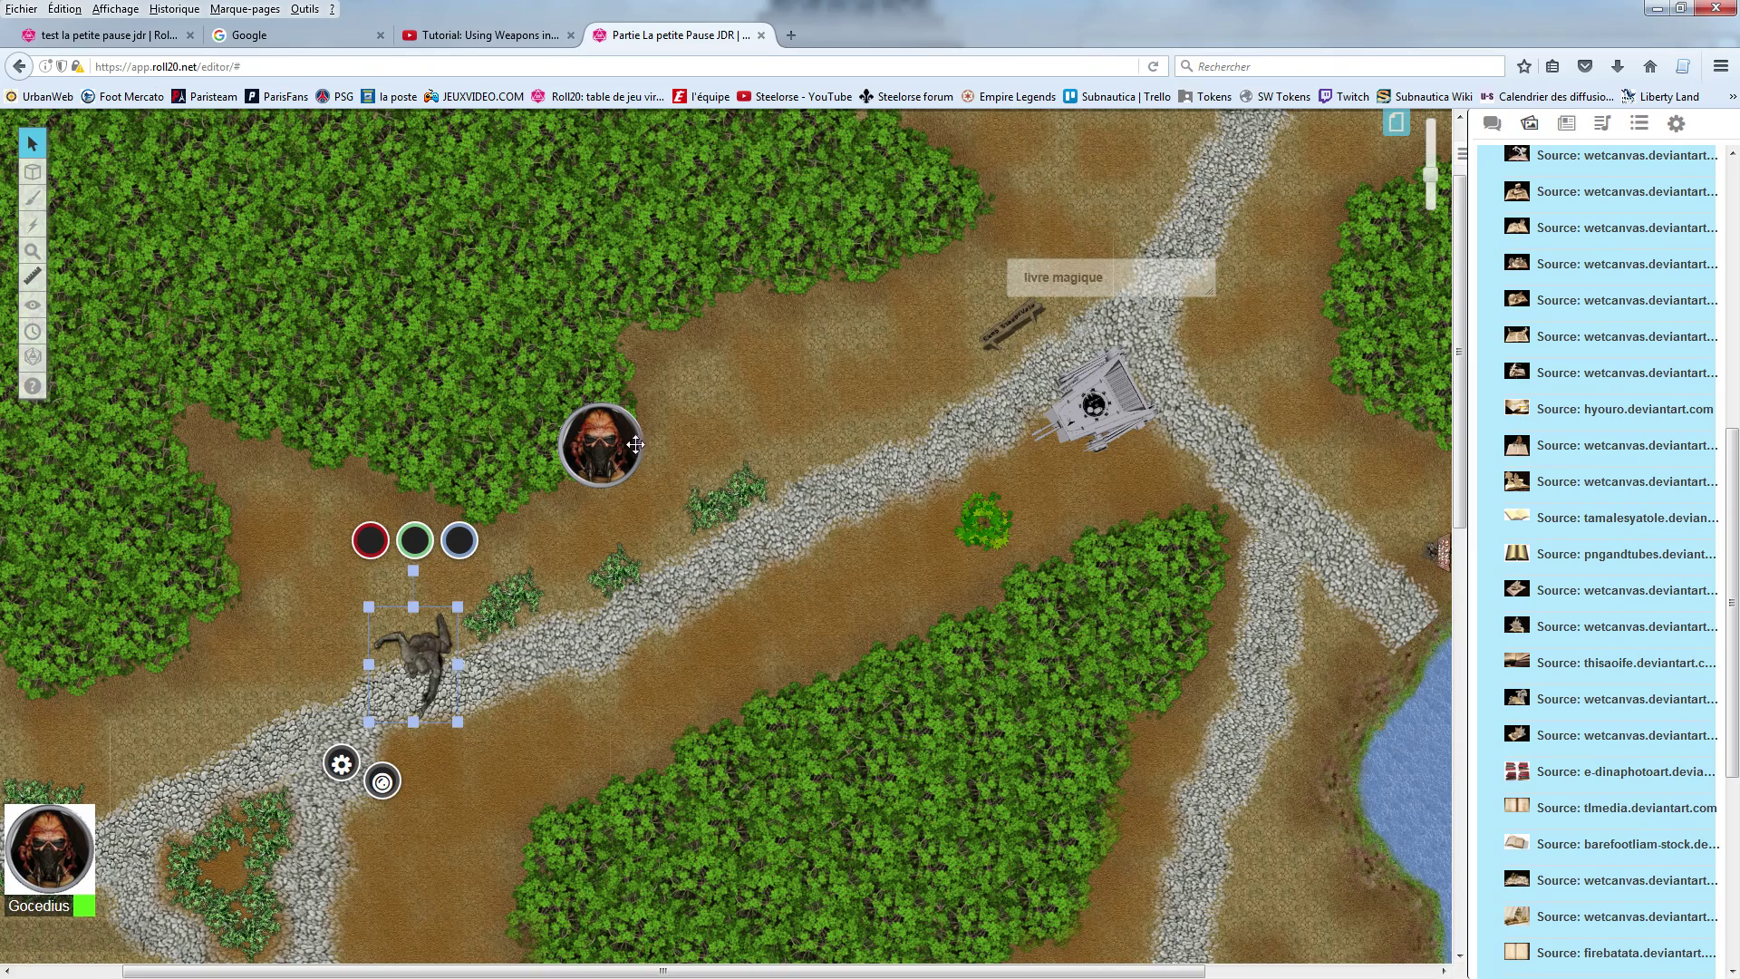
# Step: Move the Gocedius token onto the lower central forest and expand the livre magique window again
pyautogui.moveTo(595, 451); pyautogui.dragTo(845, 855)
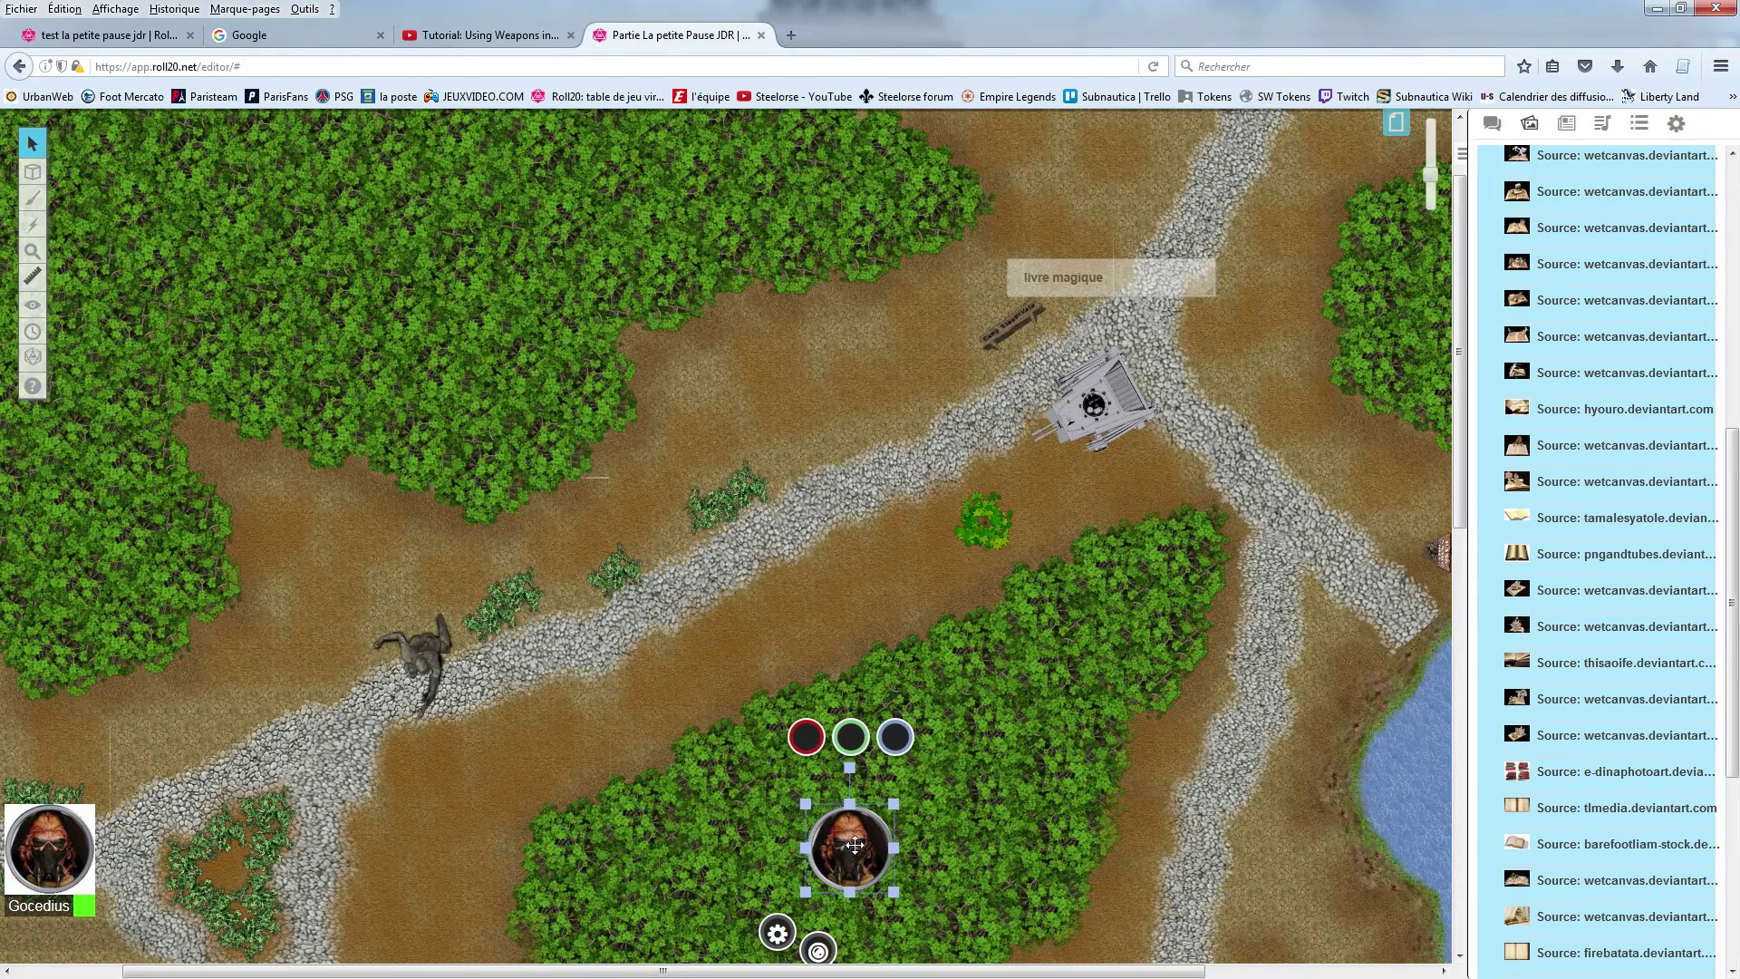
pyautogui.click(1061, 283)
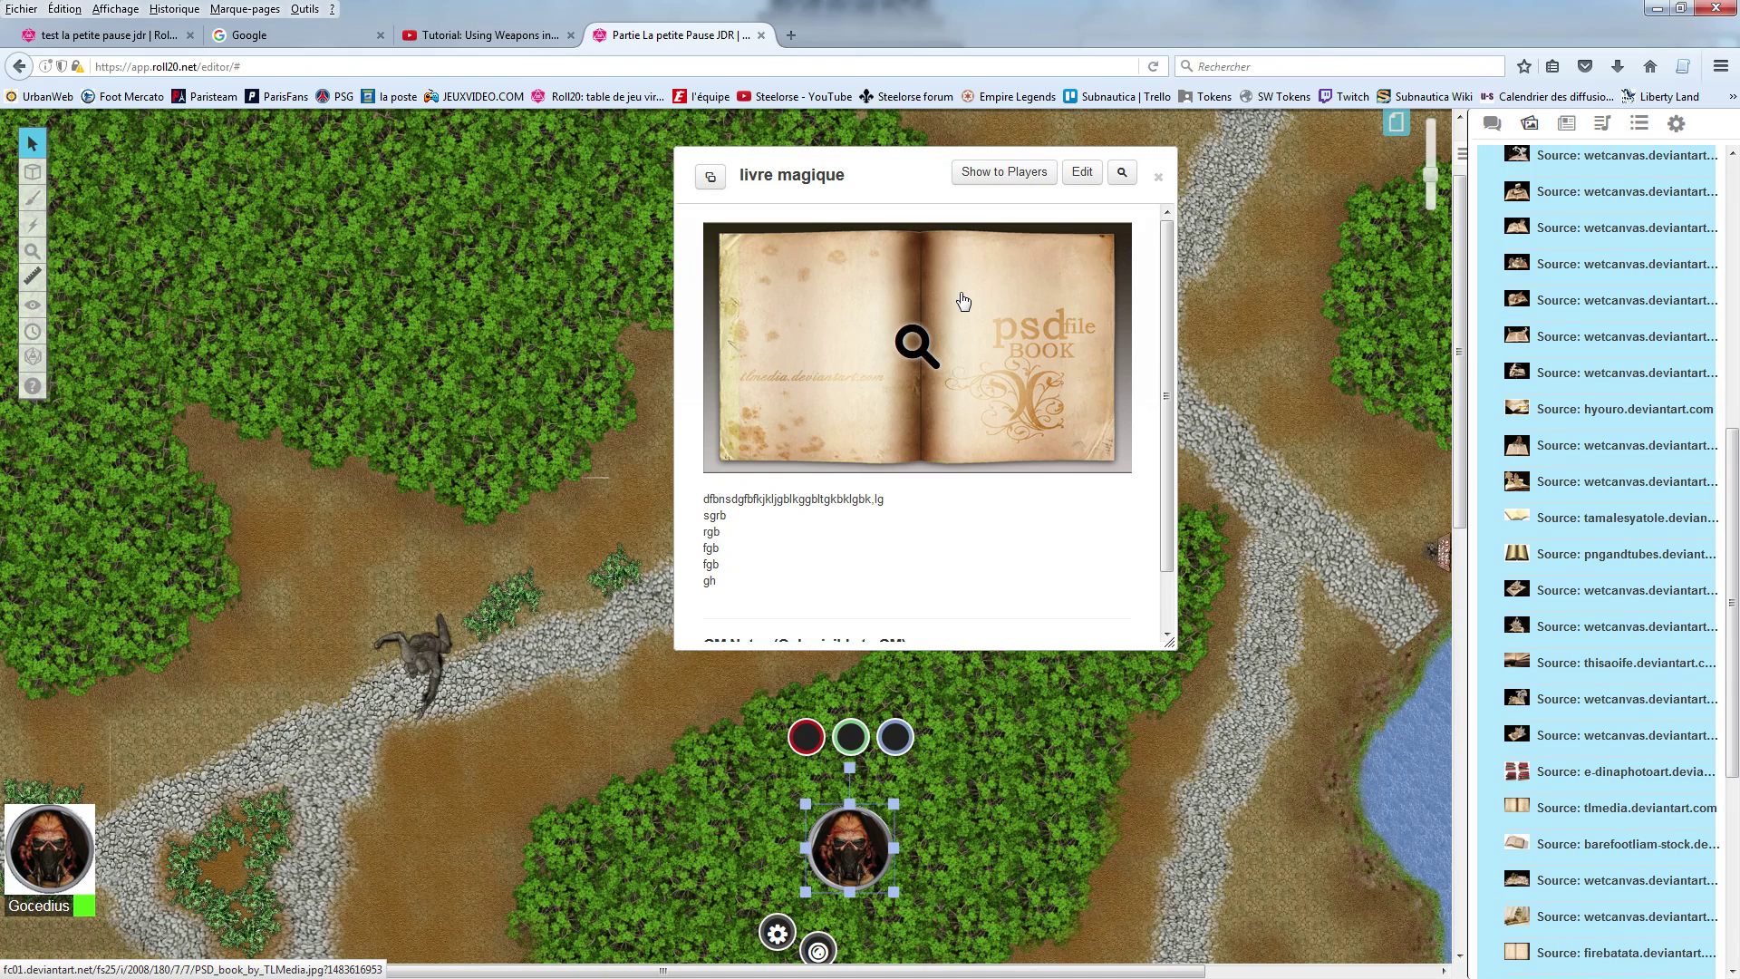
# Step: Show the livre magique handout to everyone in the game, check its GM Notes, and close it
pyautogui.click(1006, 174)
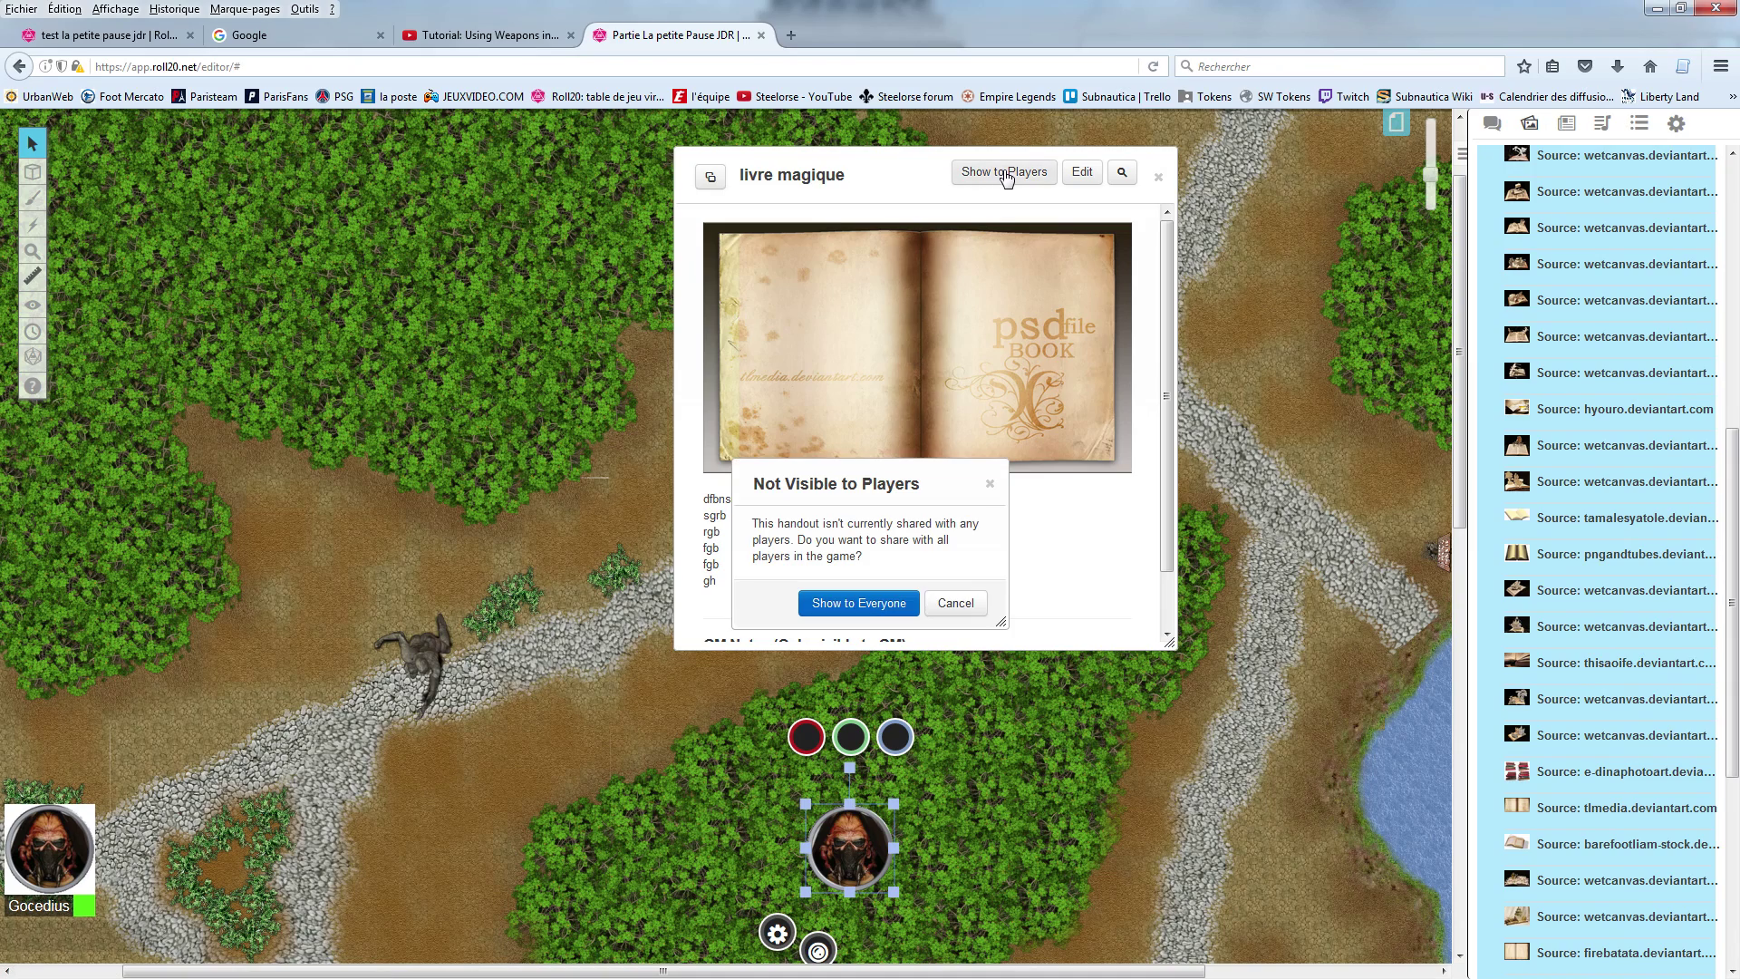
pyautogui.click(845, 605)
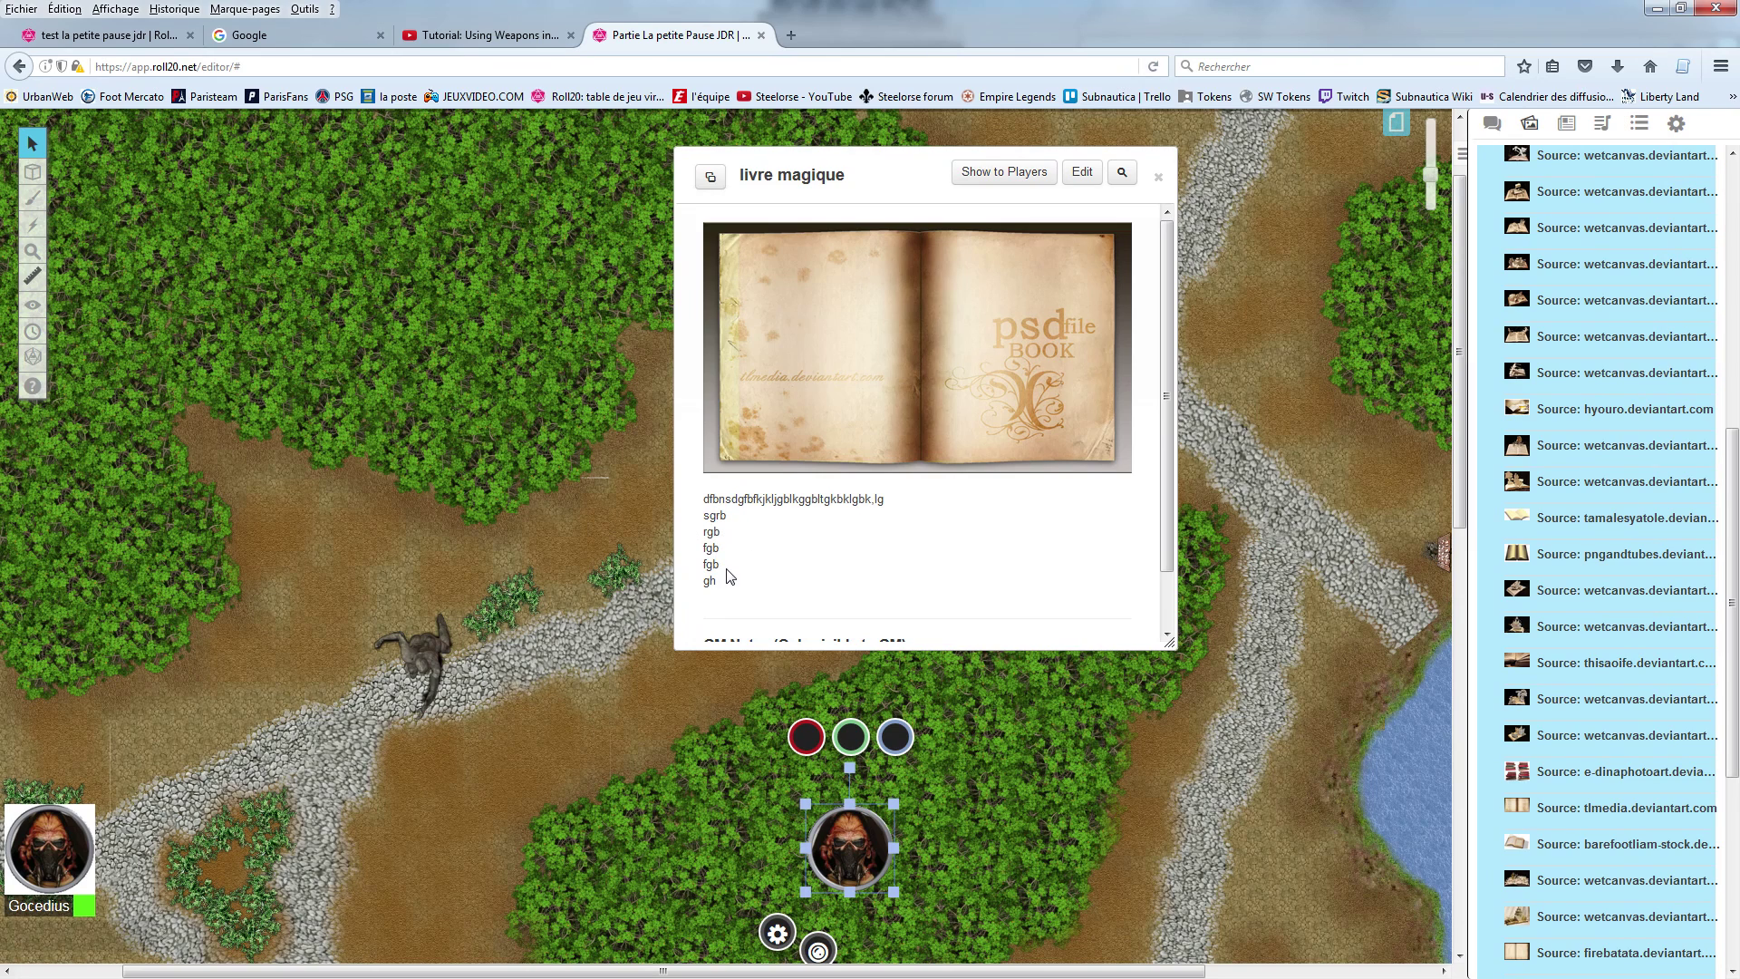
pyautogui.scroll(-1, 731, 577)
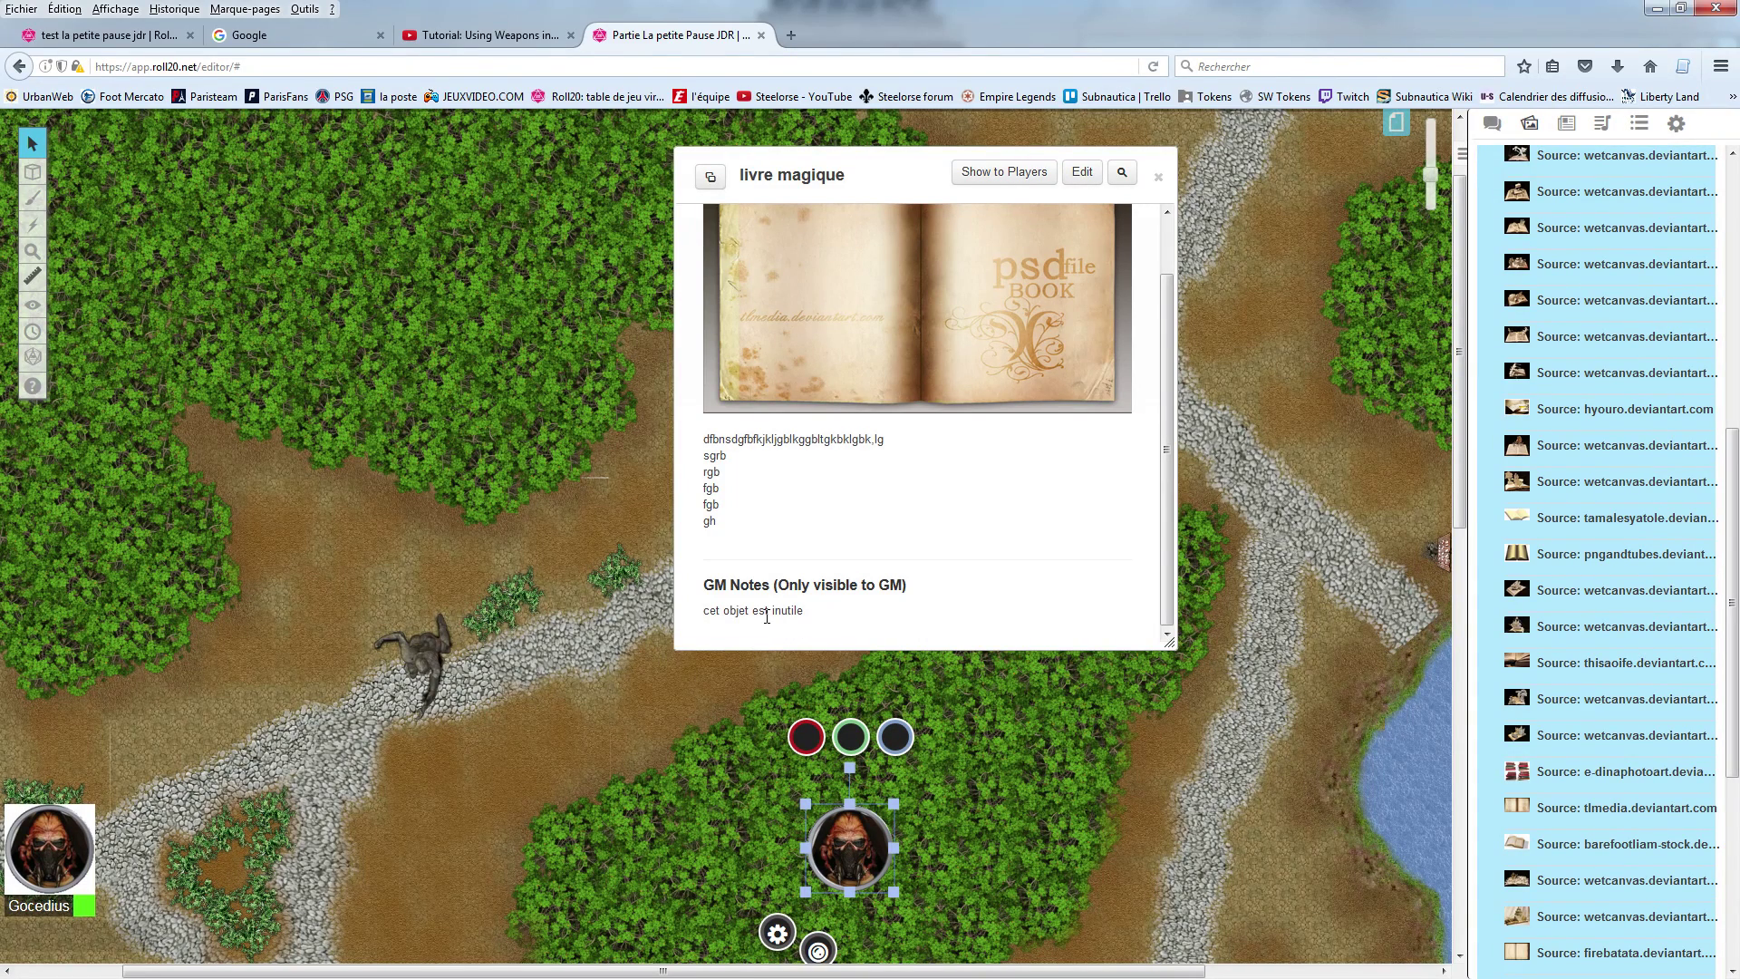
pyautogui.scroll(1, 771, 616)
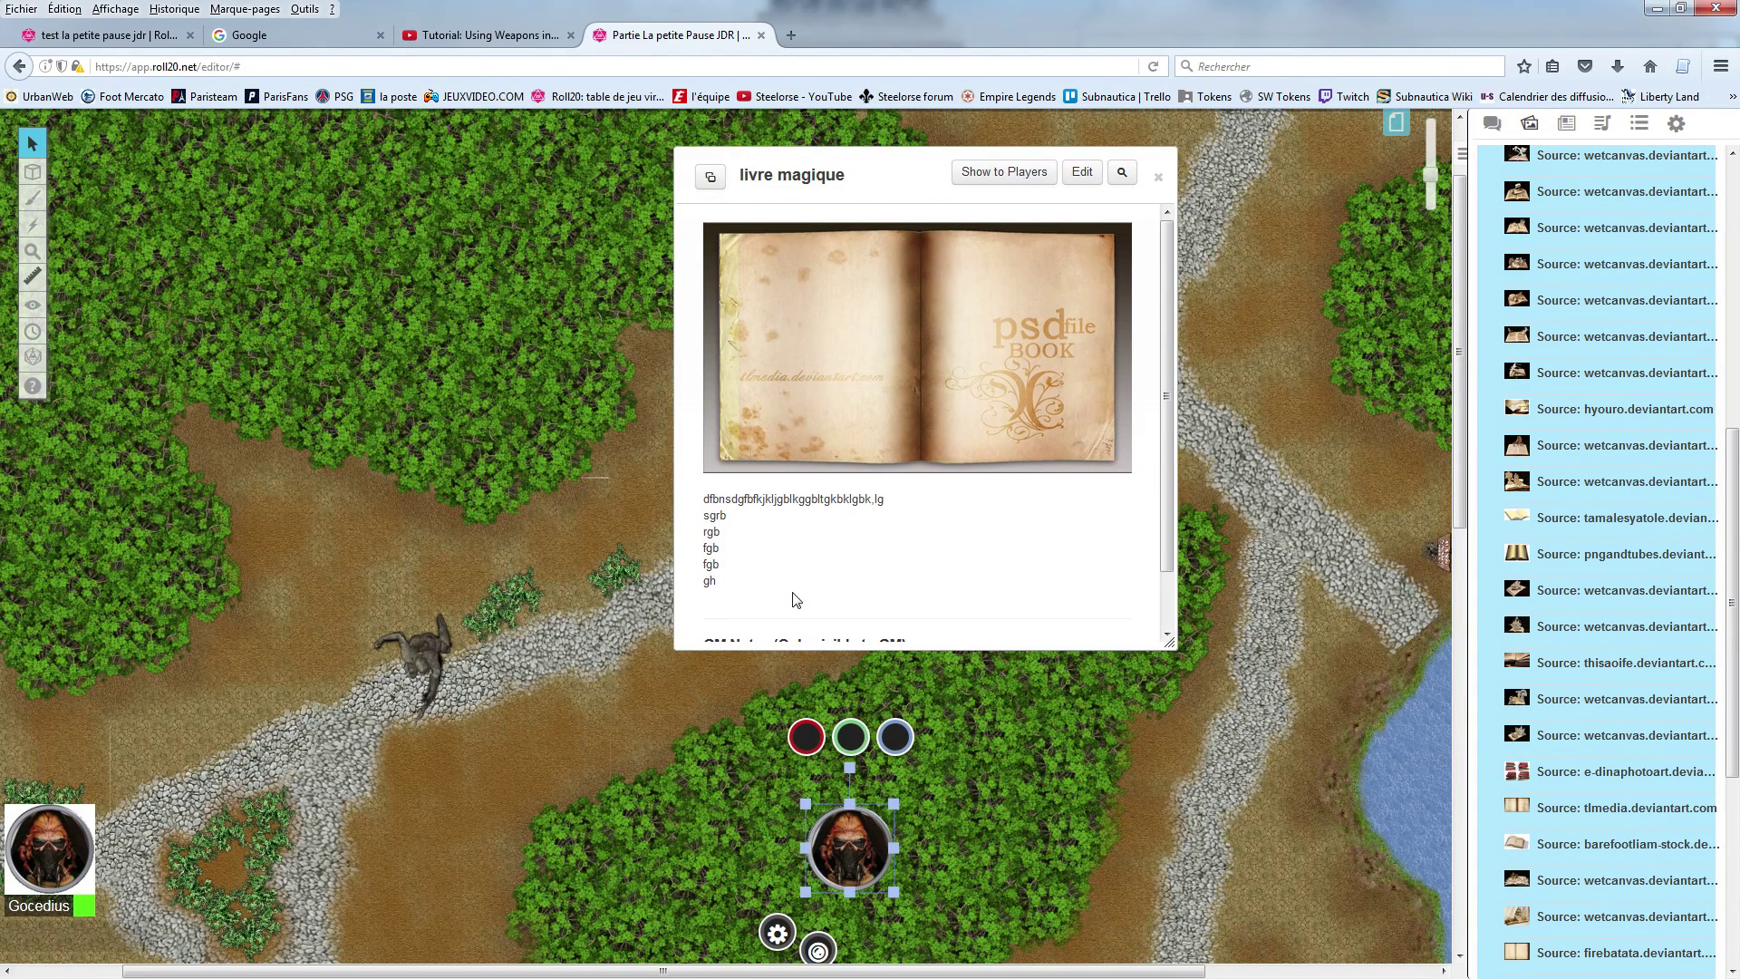
pyautogui.click(1158, 176)
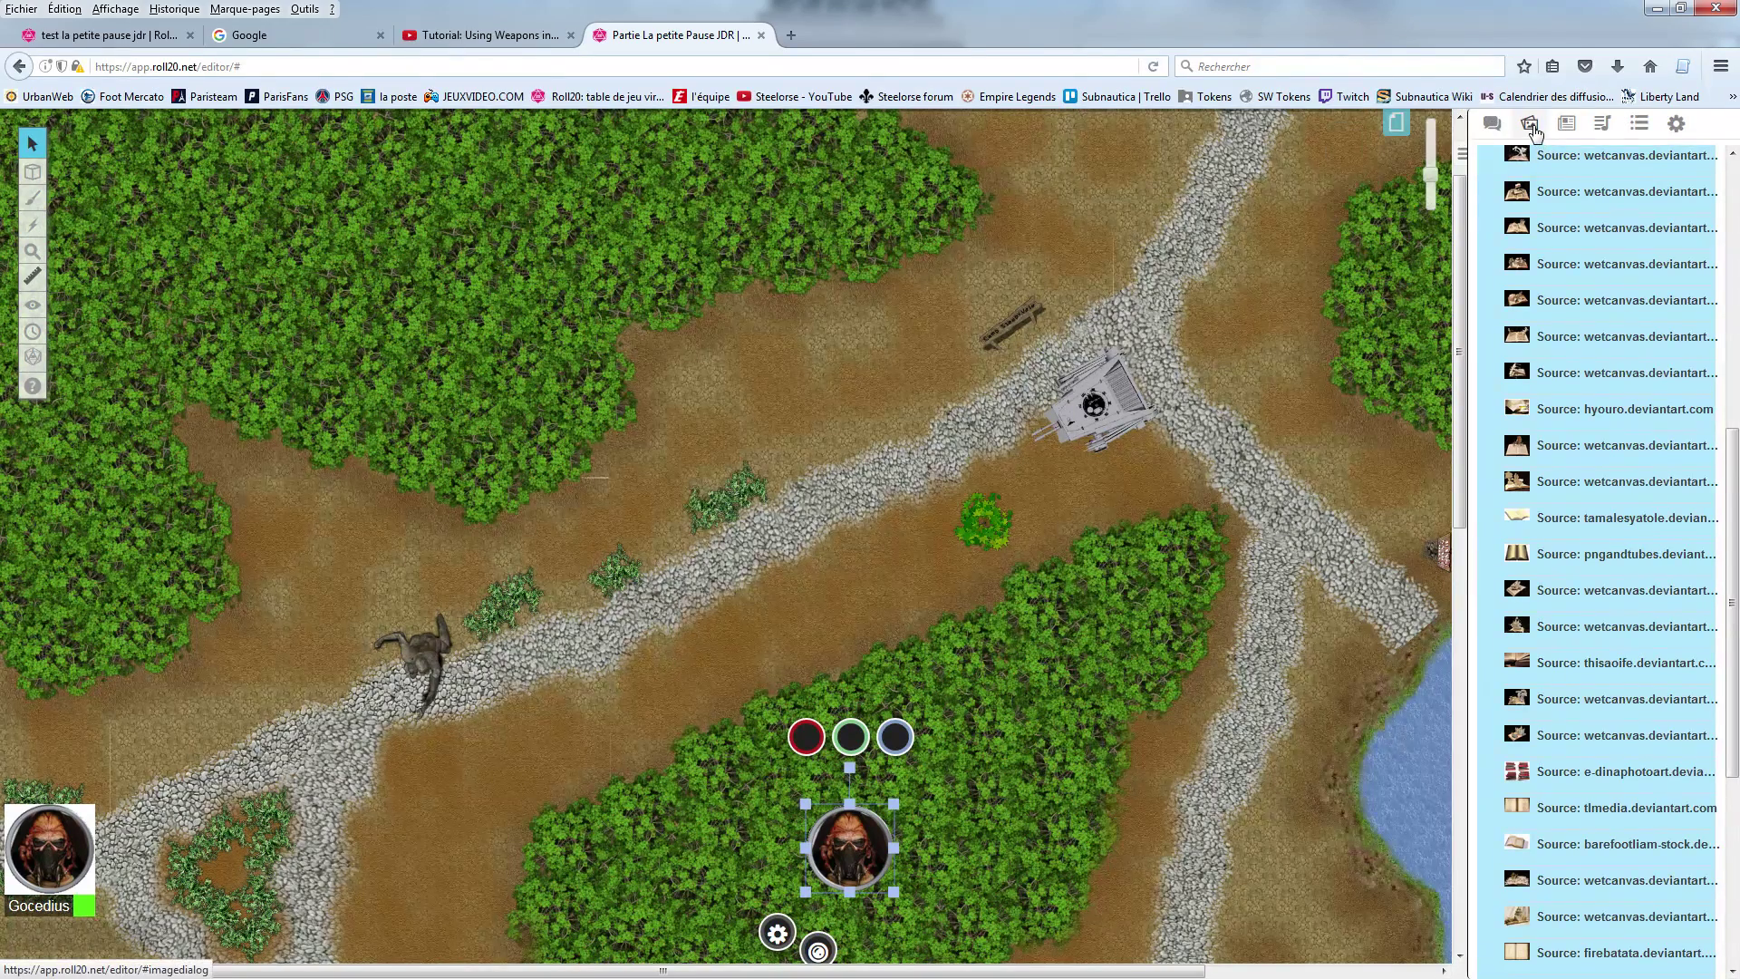
# Step: Reopen the livre magique handout from the journal to view it, and close it again
pyautogui.click(1567, 124)
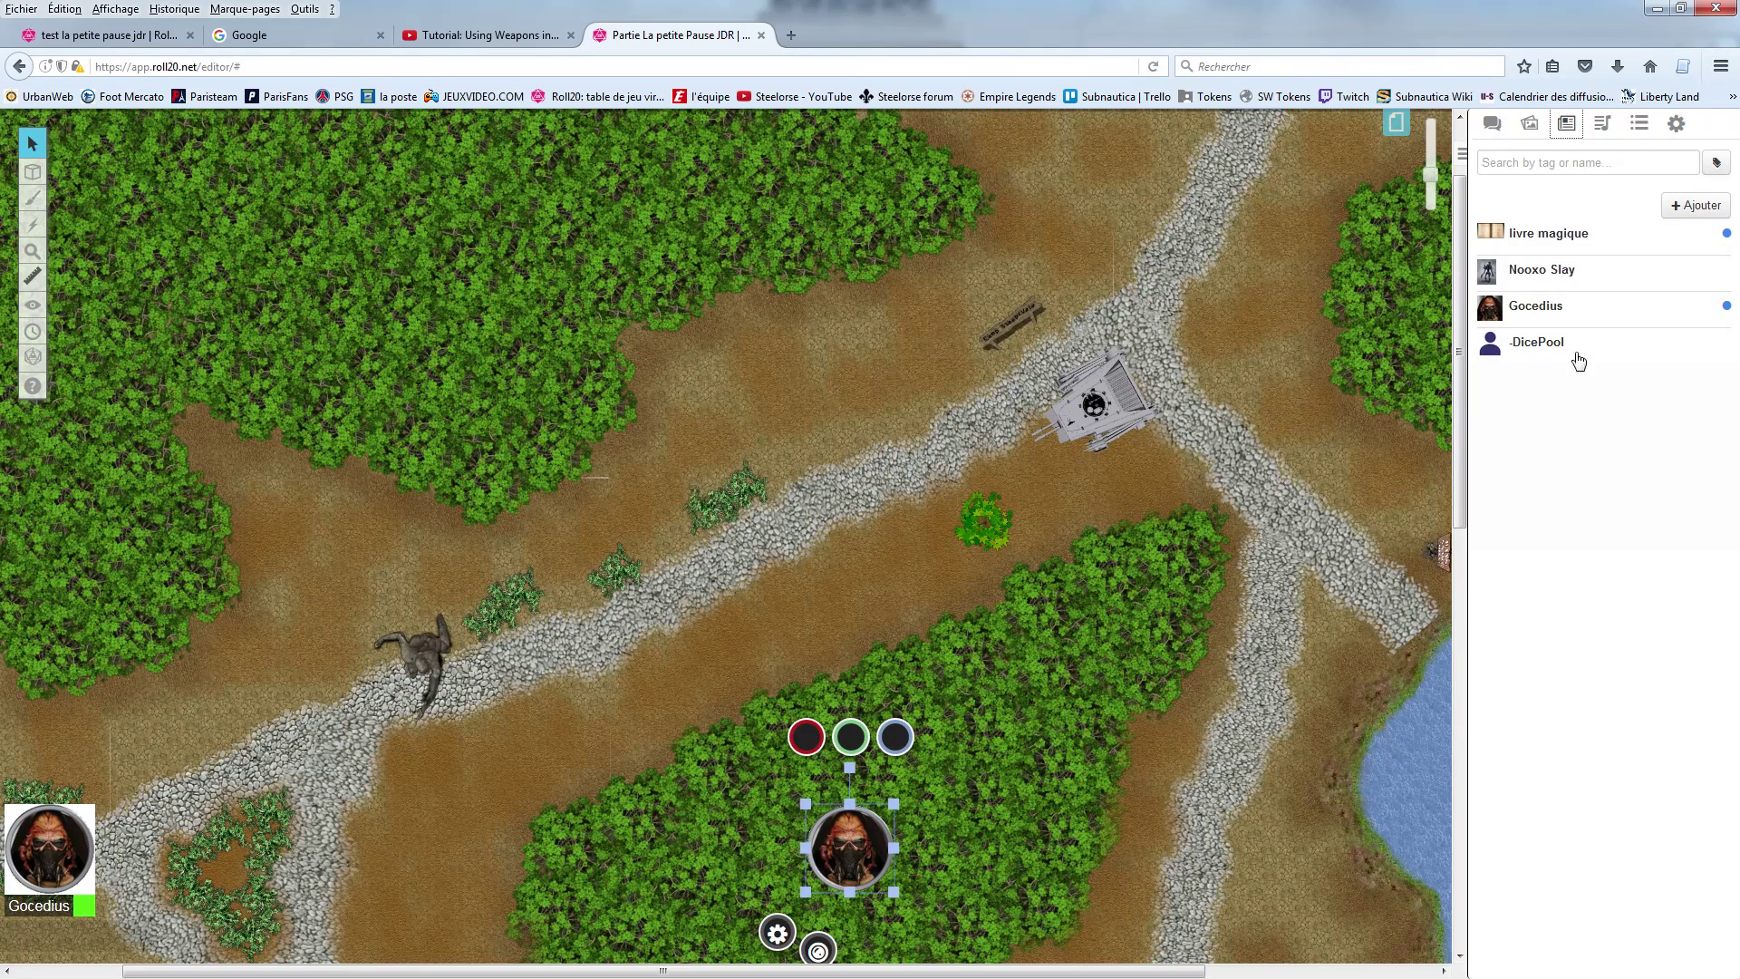
pyautogui.click(1549, 235)
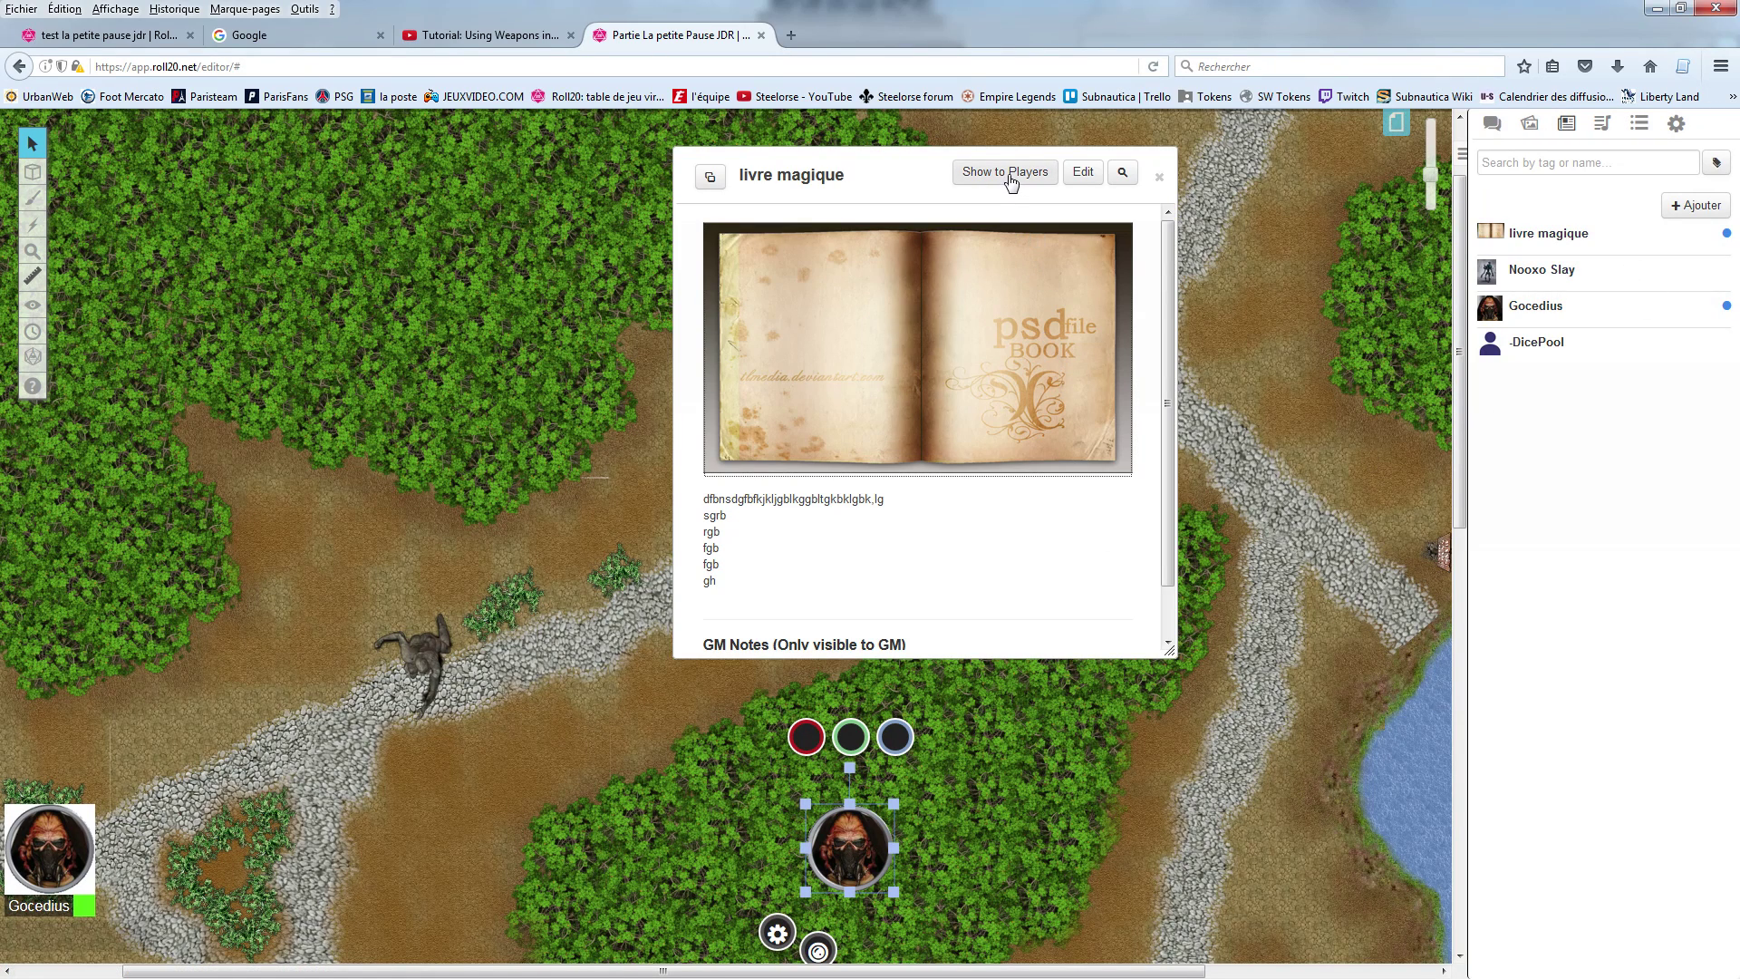
pyautogui.click(1159, 177)
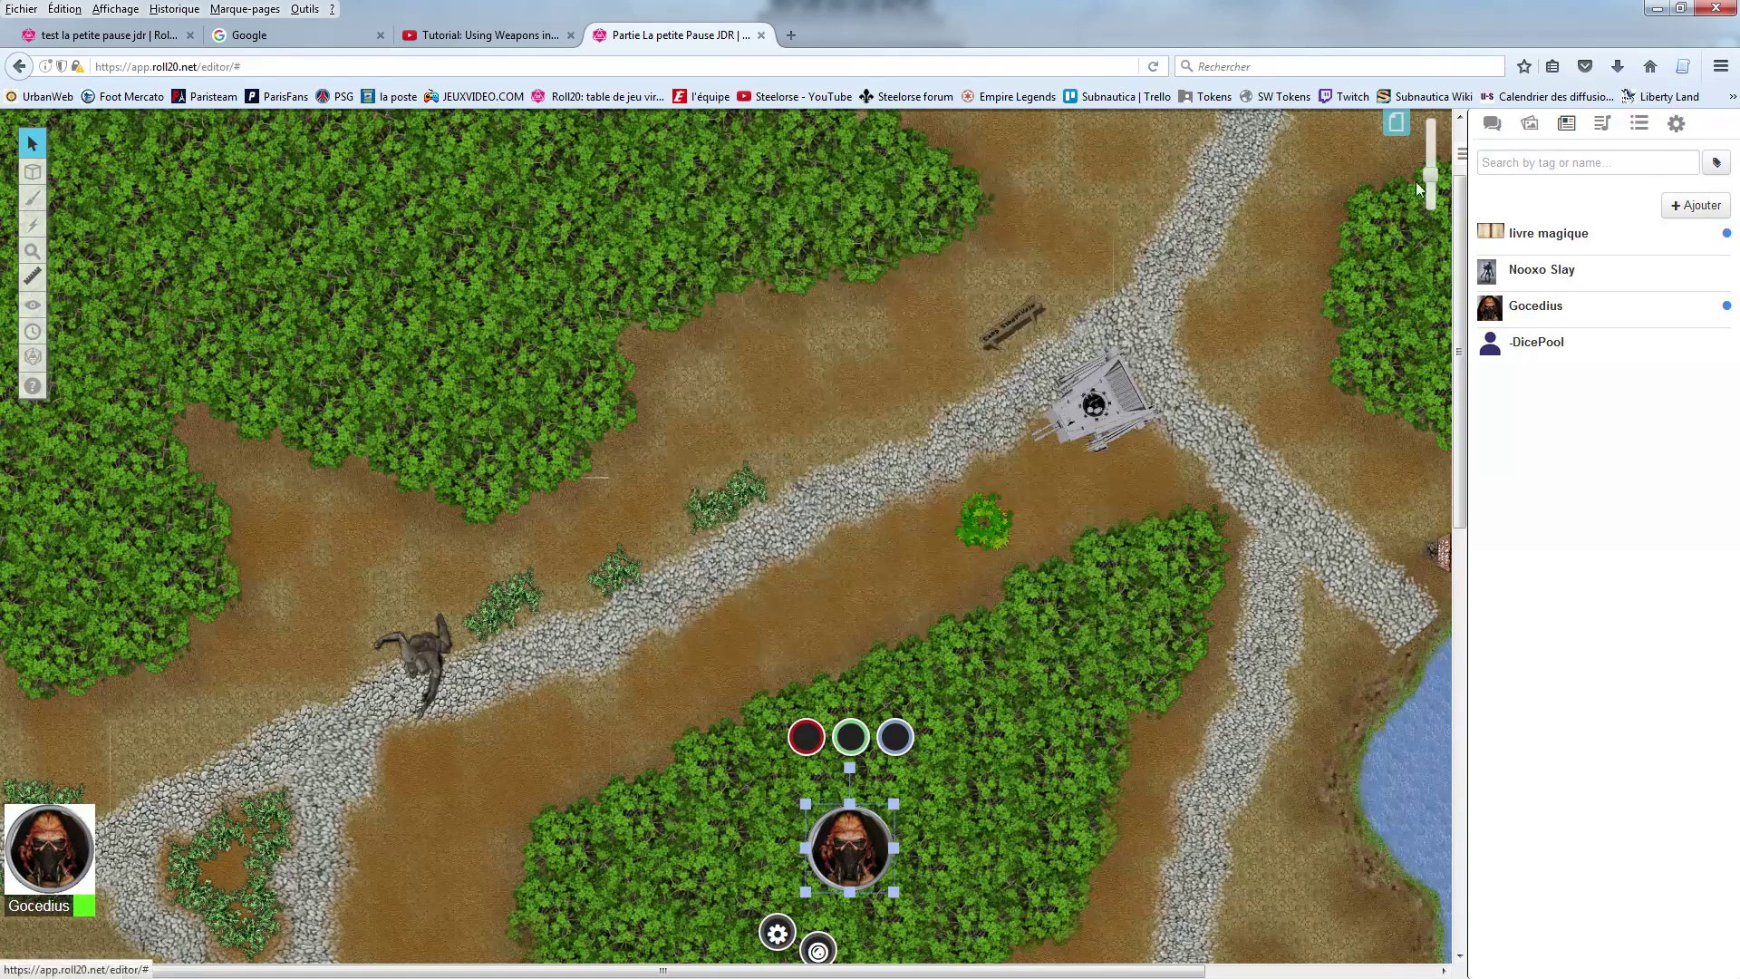
# Step: Create a handout named "fgndgfn" with the open book image from the tamalesyatole.deviantart web result, and save it
pyautogui.click(1700, 207)
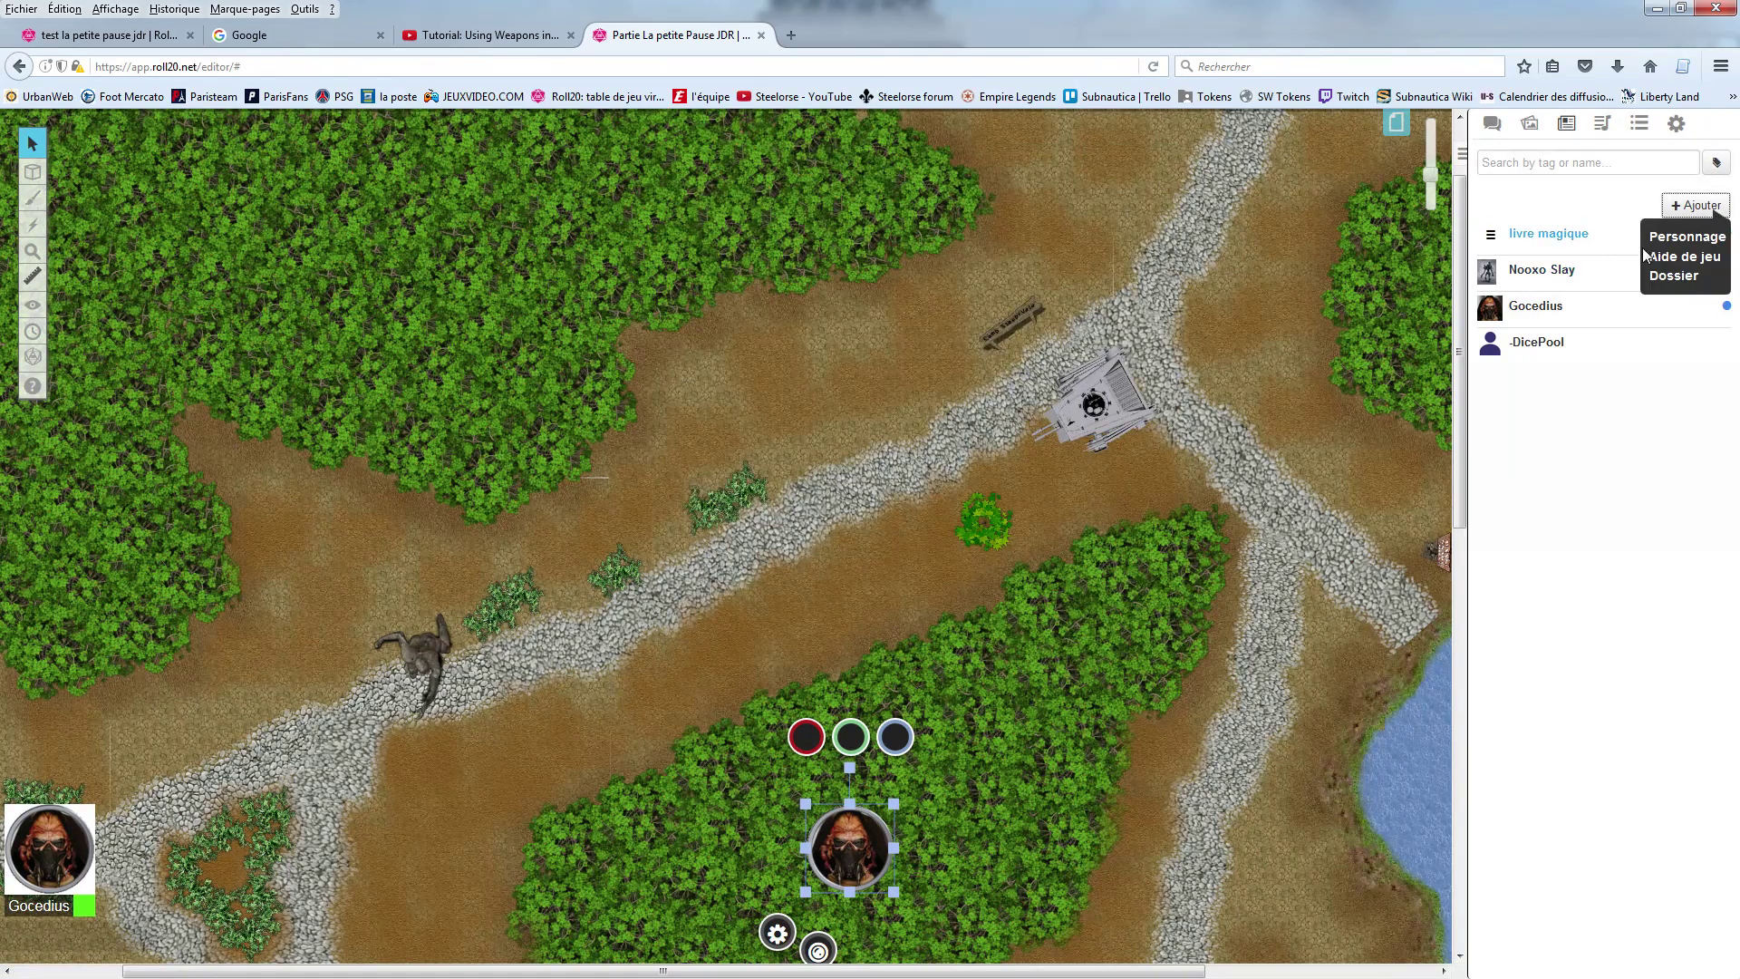
pyautogui.click(1671, 263)
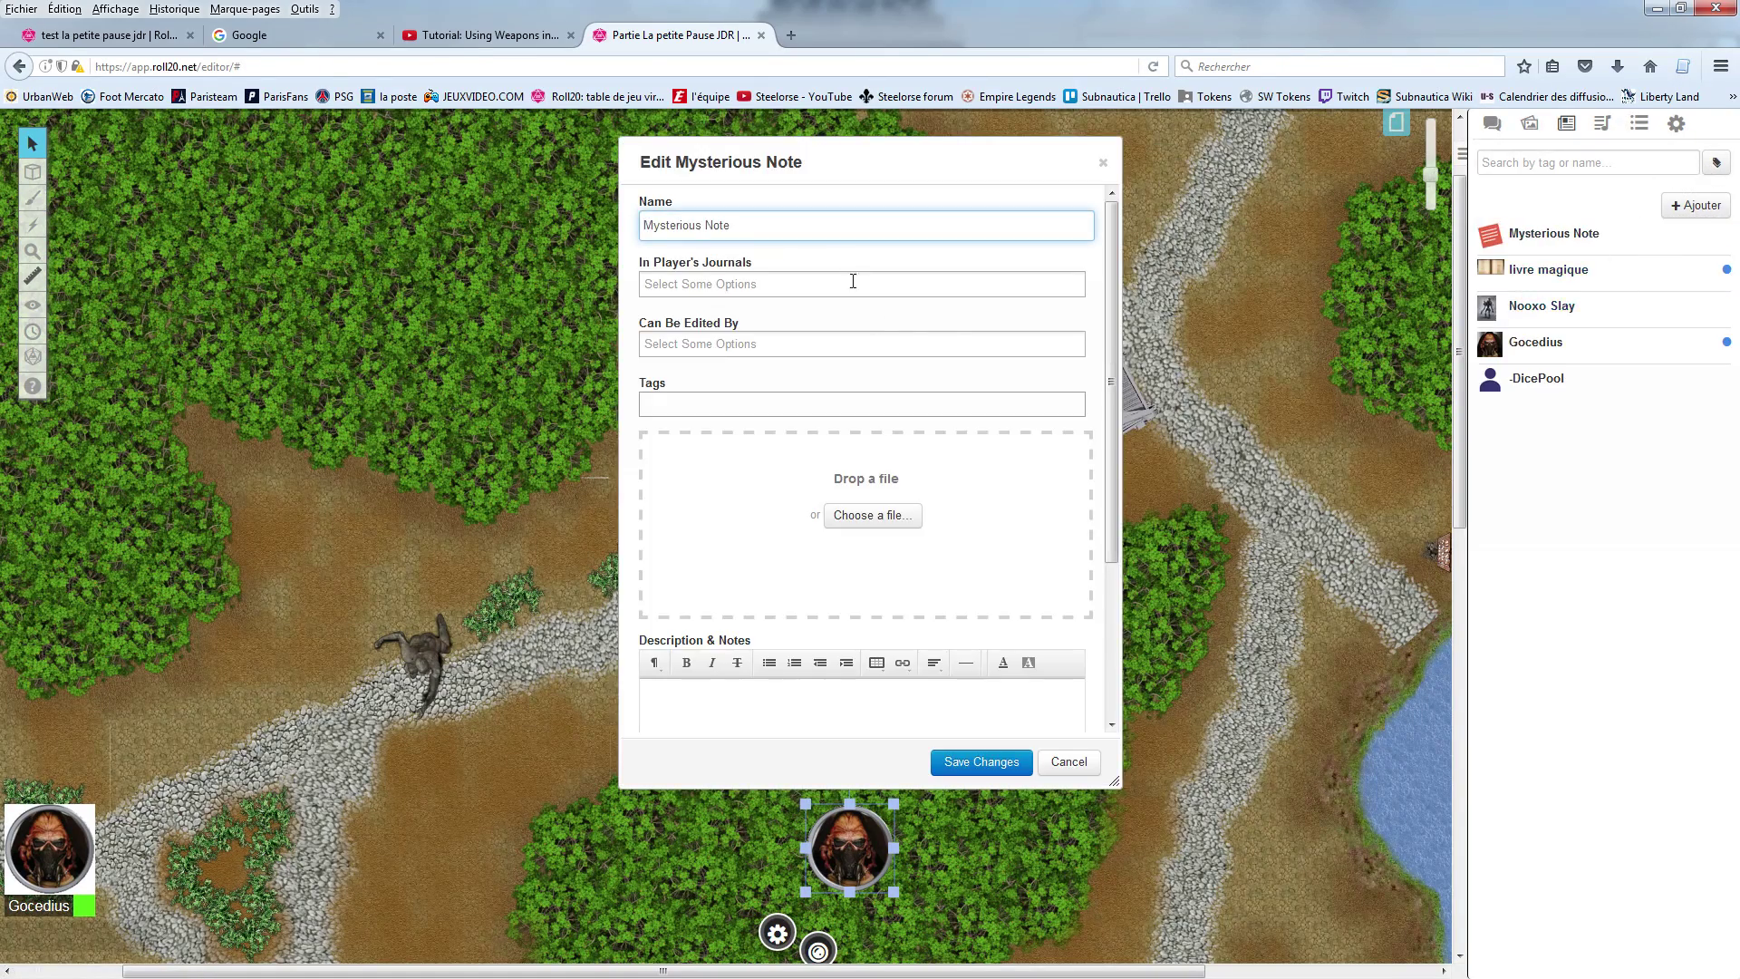
pyautogui.moveTo(815, 224); pyautogui.dragTo(613, 221)
pyautogui.write('fgndgfn')
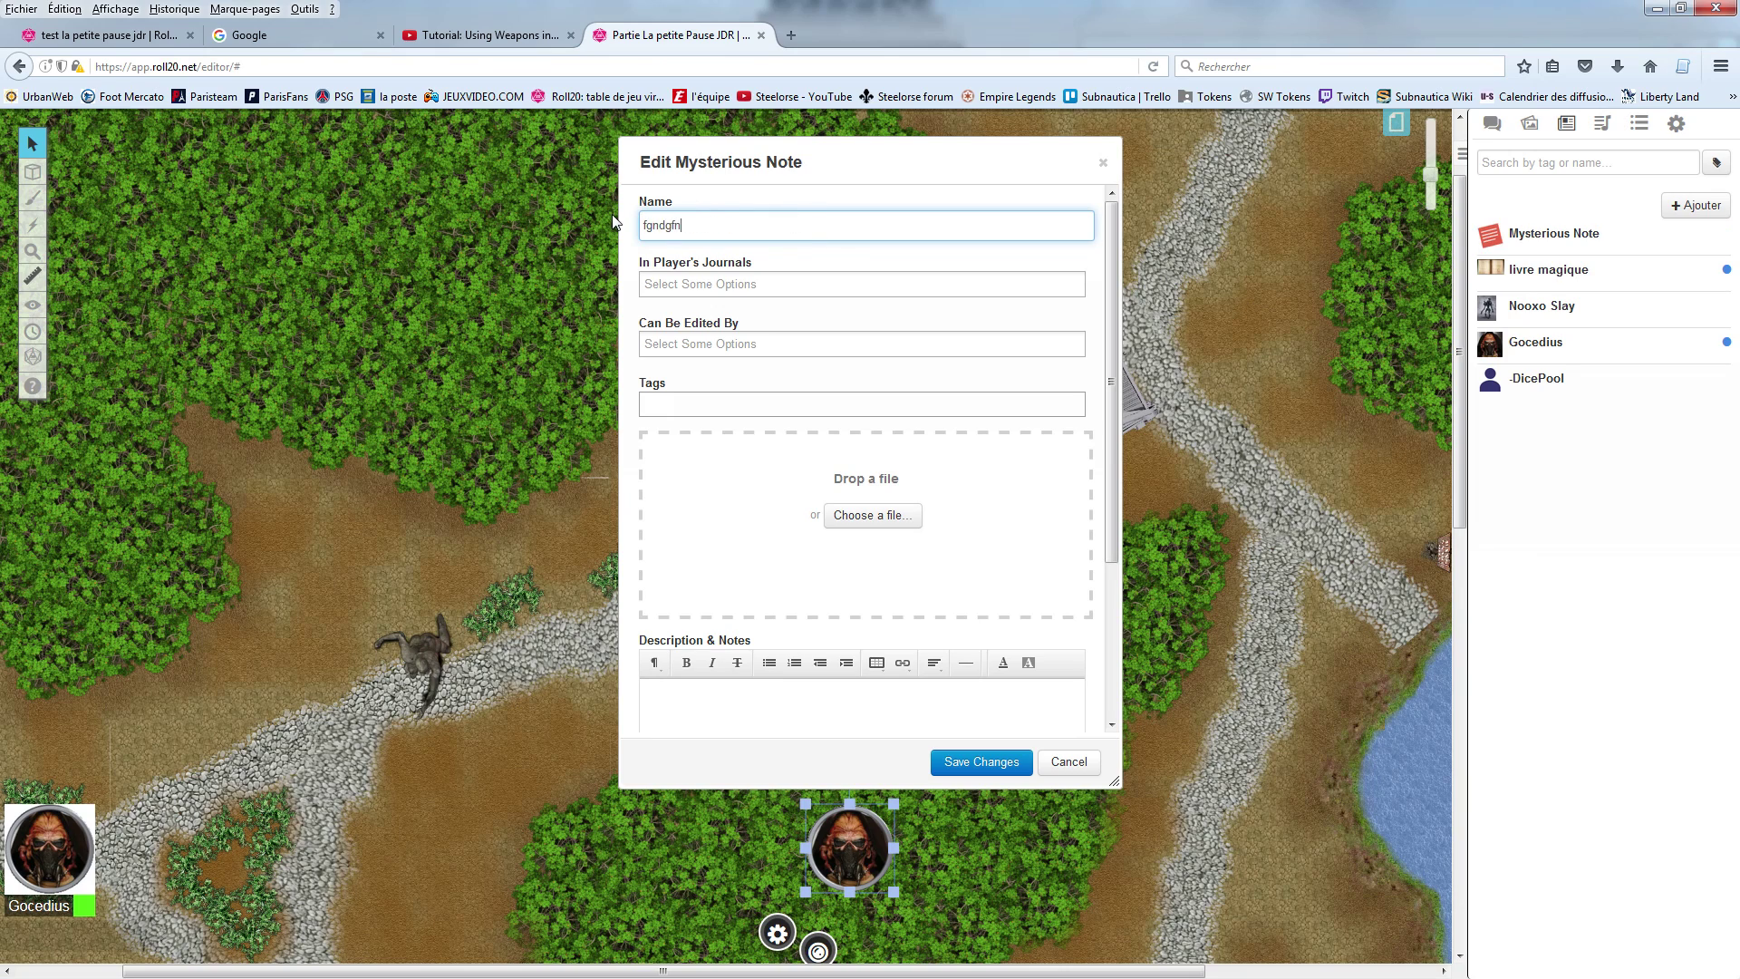
pyautogui.click(1540, 130)
pyautogui.moveTo(1542, 517); pyautogui.dragTo(971, 553)
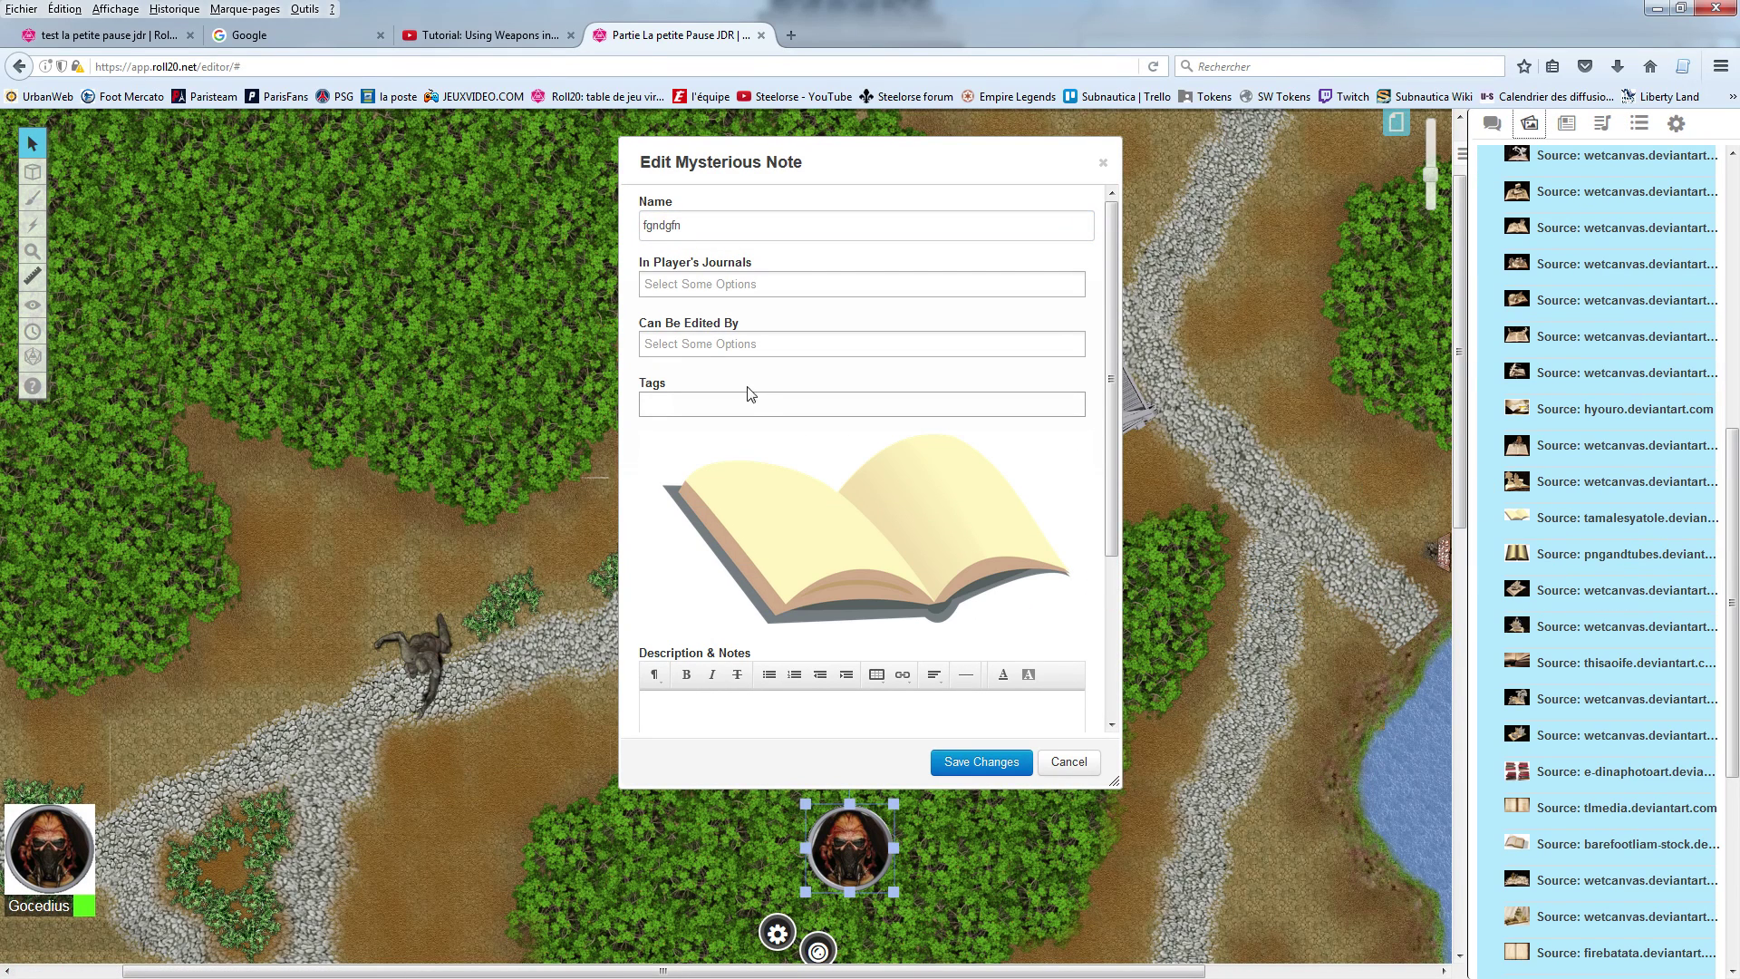
pyautogui.click(974, 759)
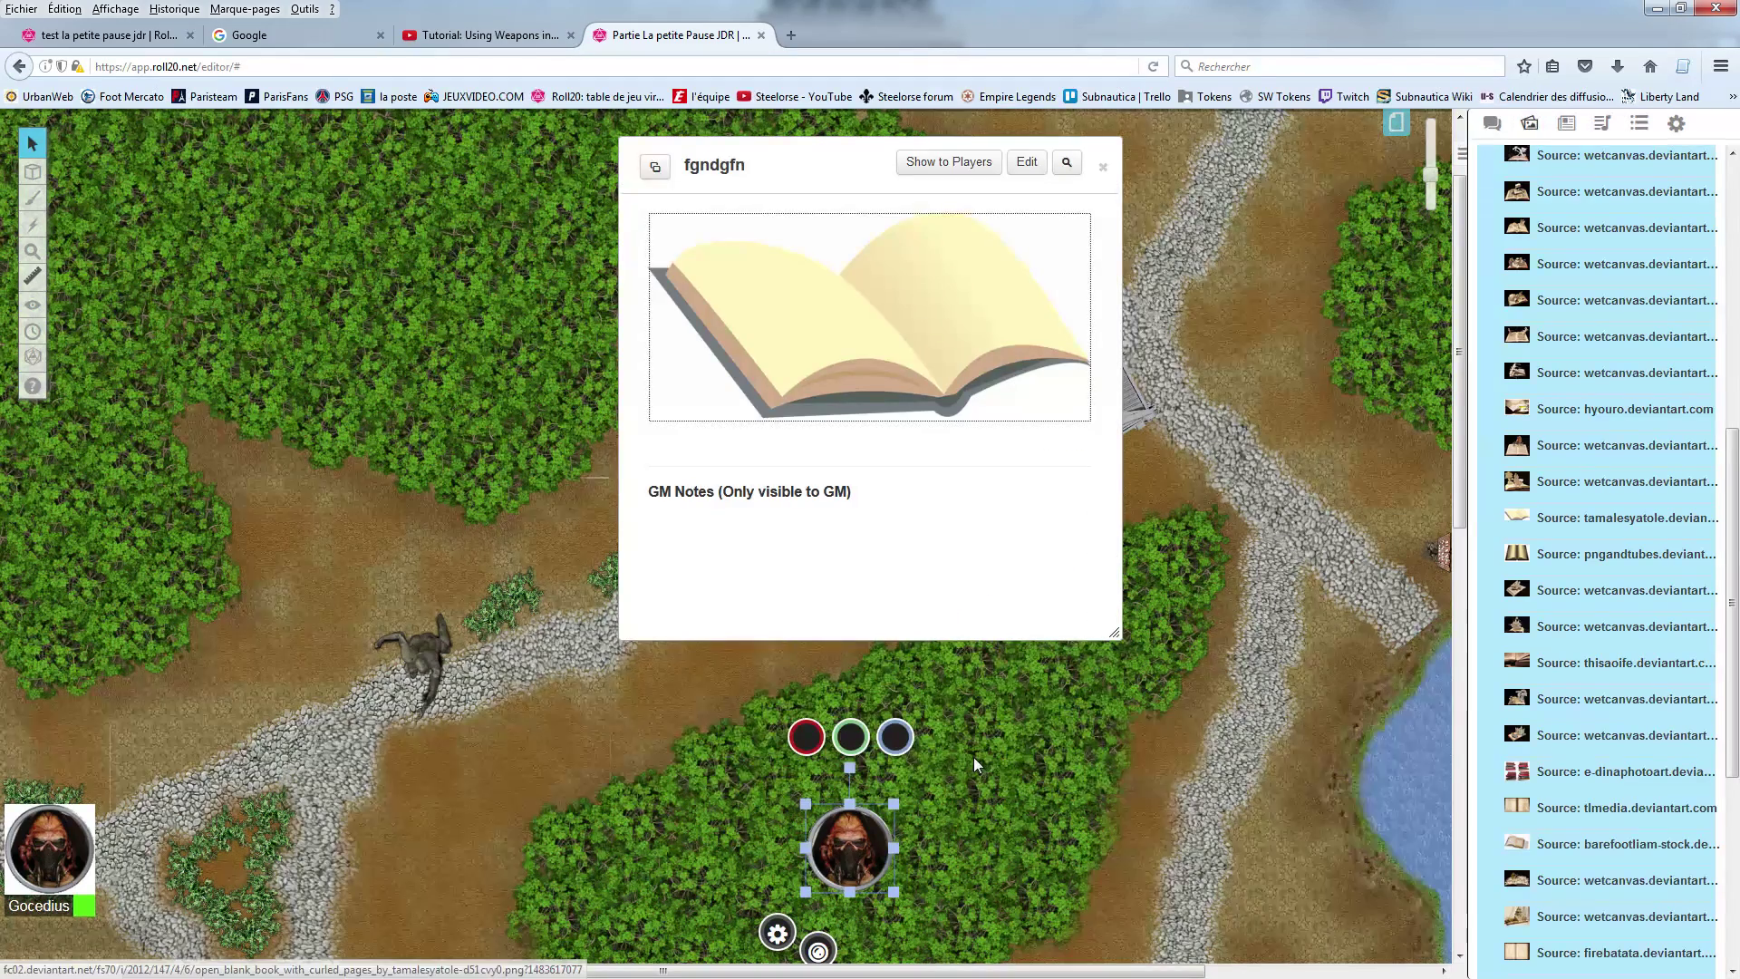
# Step: Decline sharing the fgndgfn handout with everyone, add only Gocedius under In Player's Journals, save, and close it
pyautogui.click(952, 162)
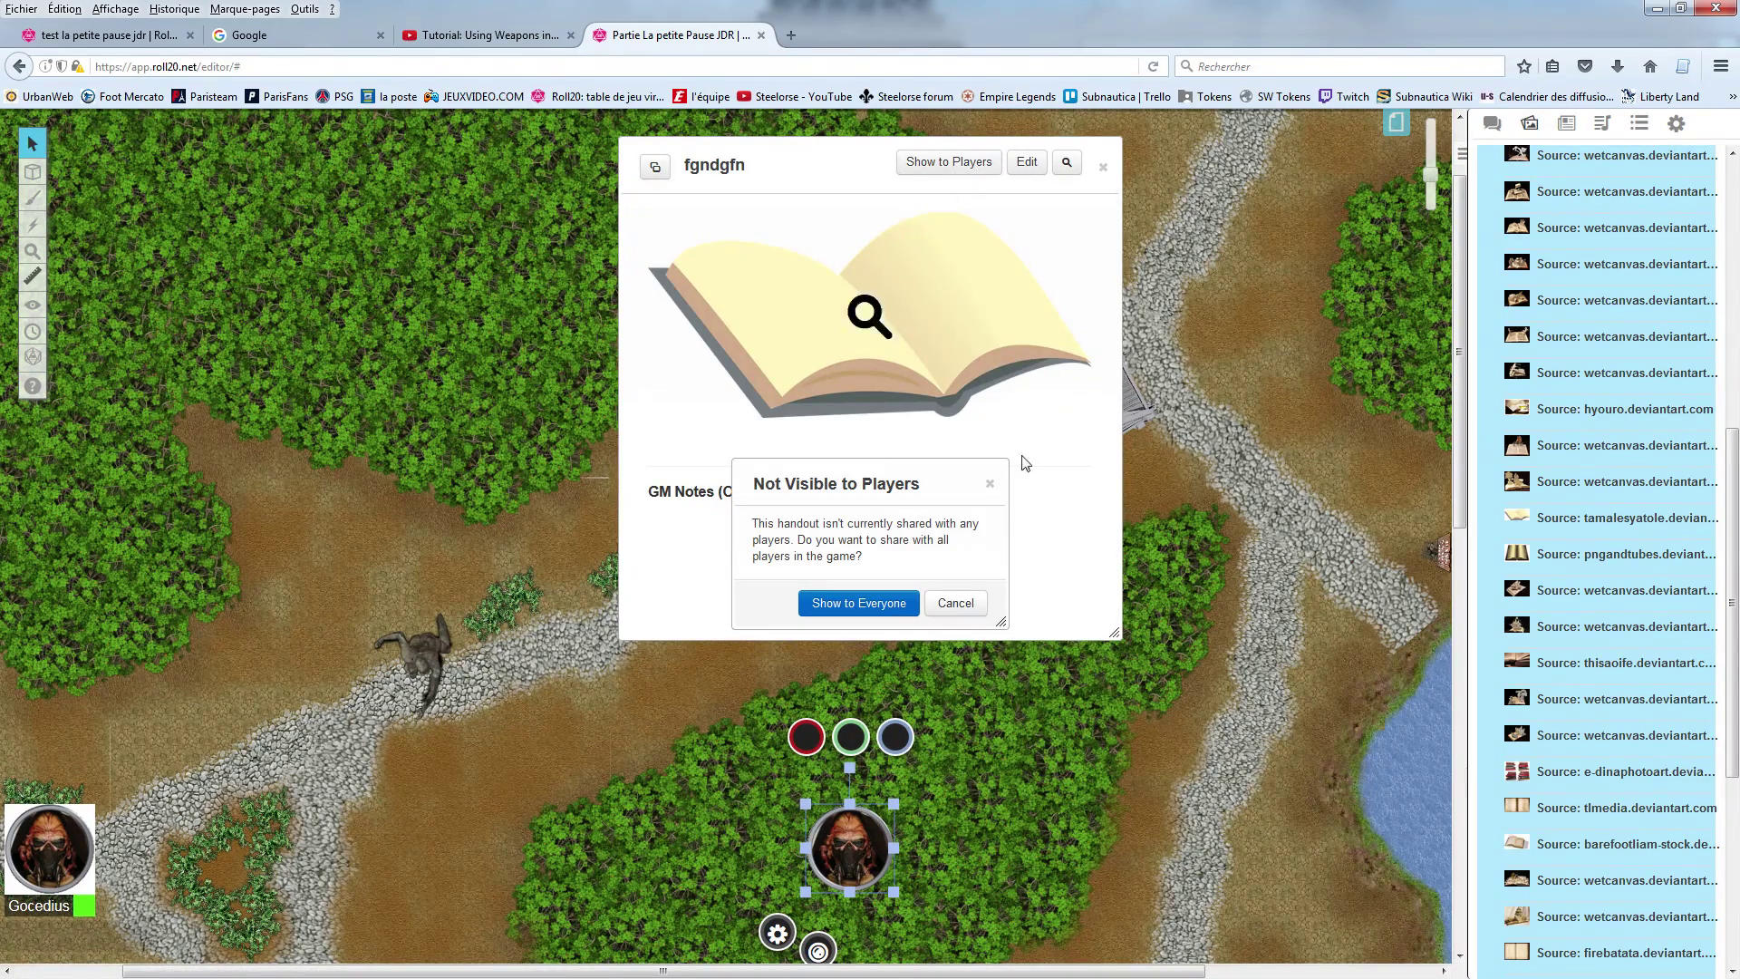
pyautogui.click(961, 606)
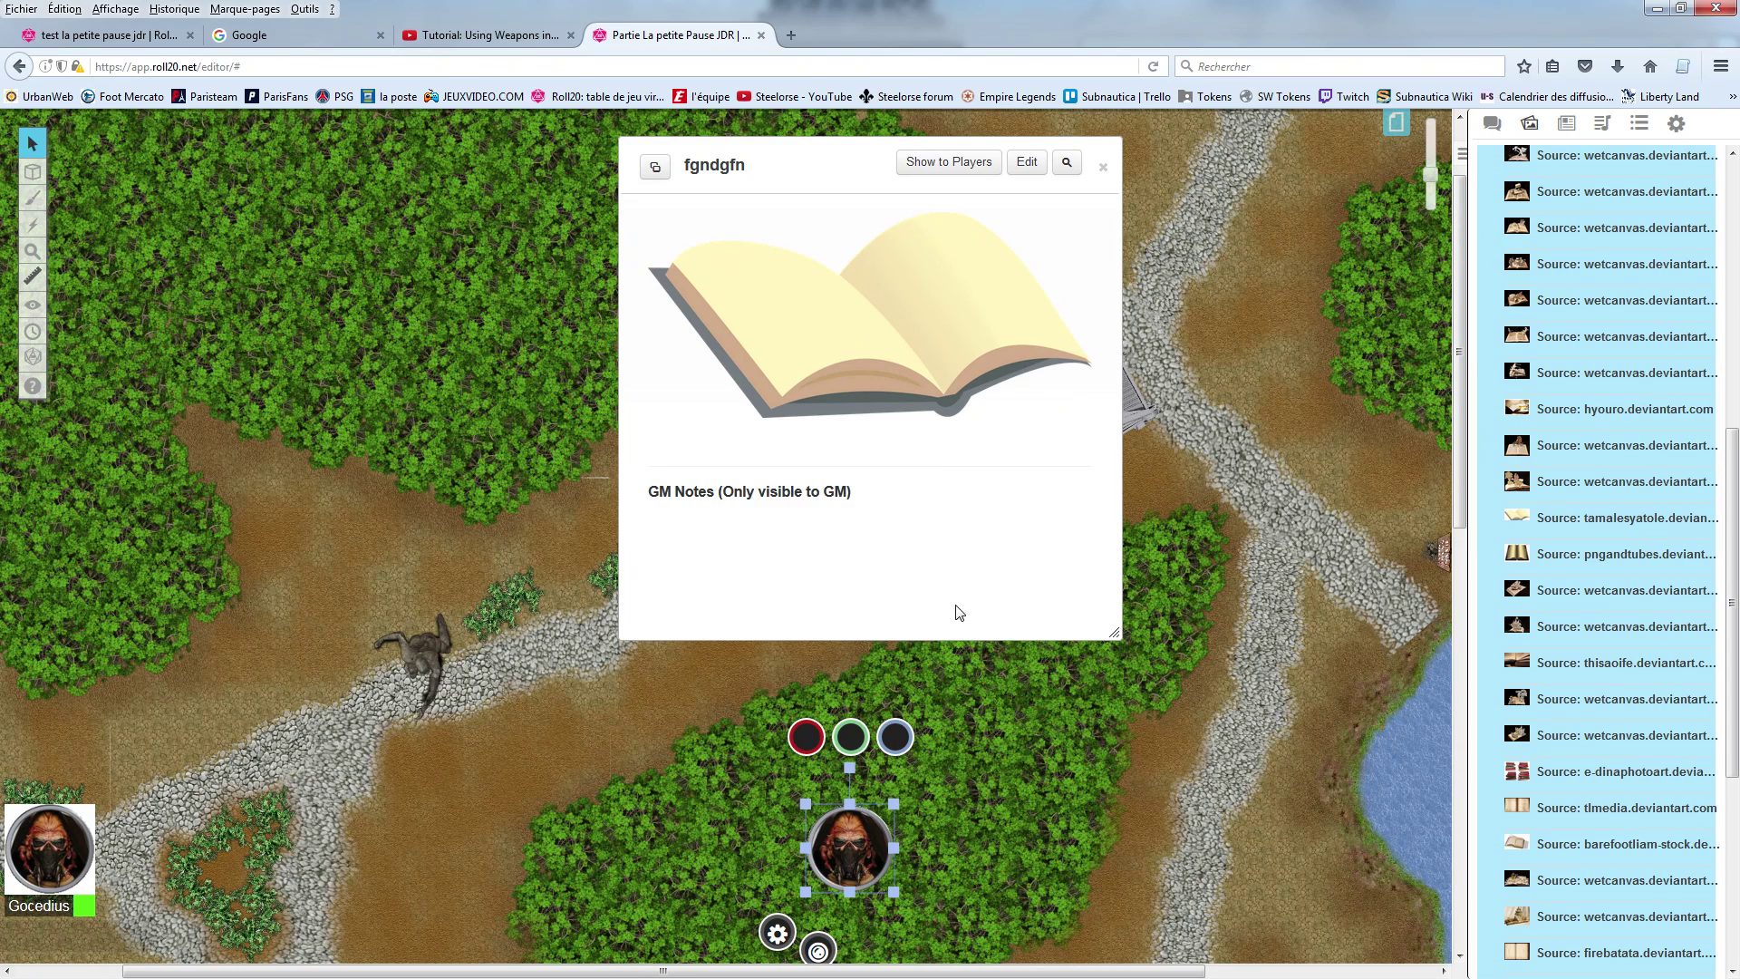
pyautogui.click(1027, 165)
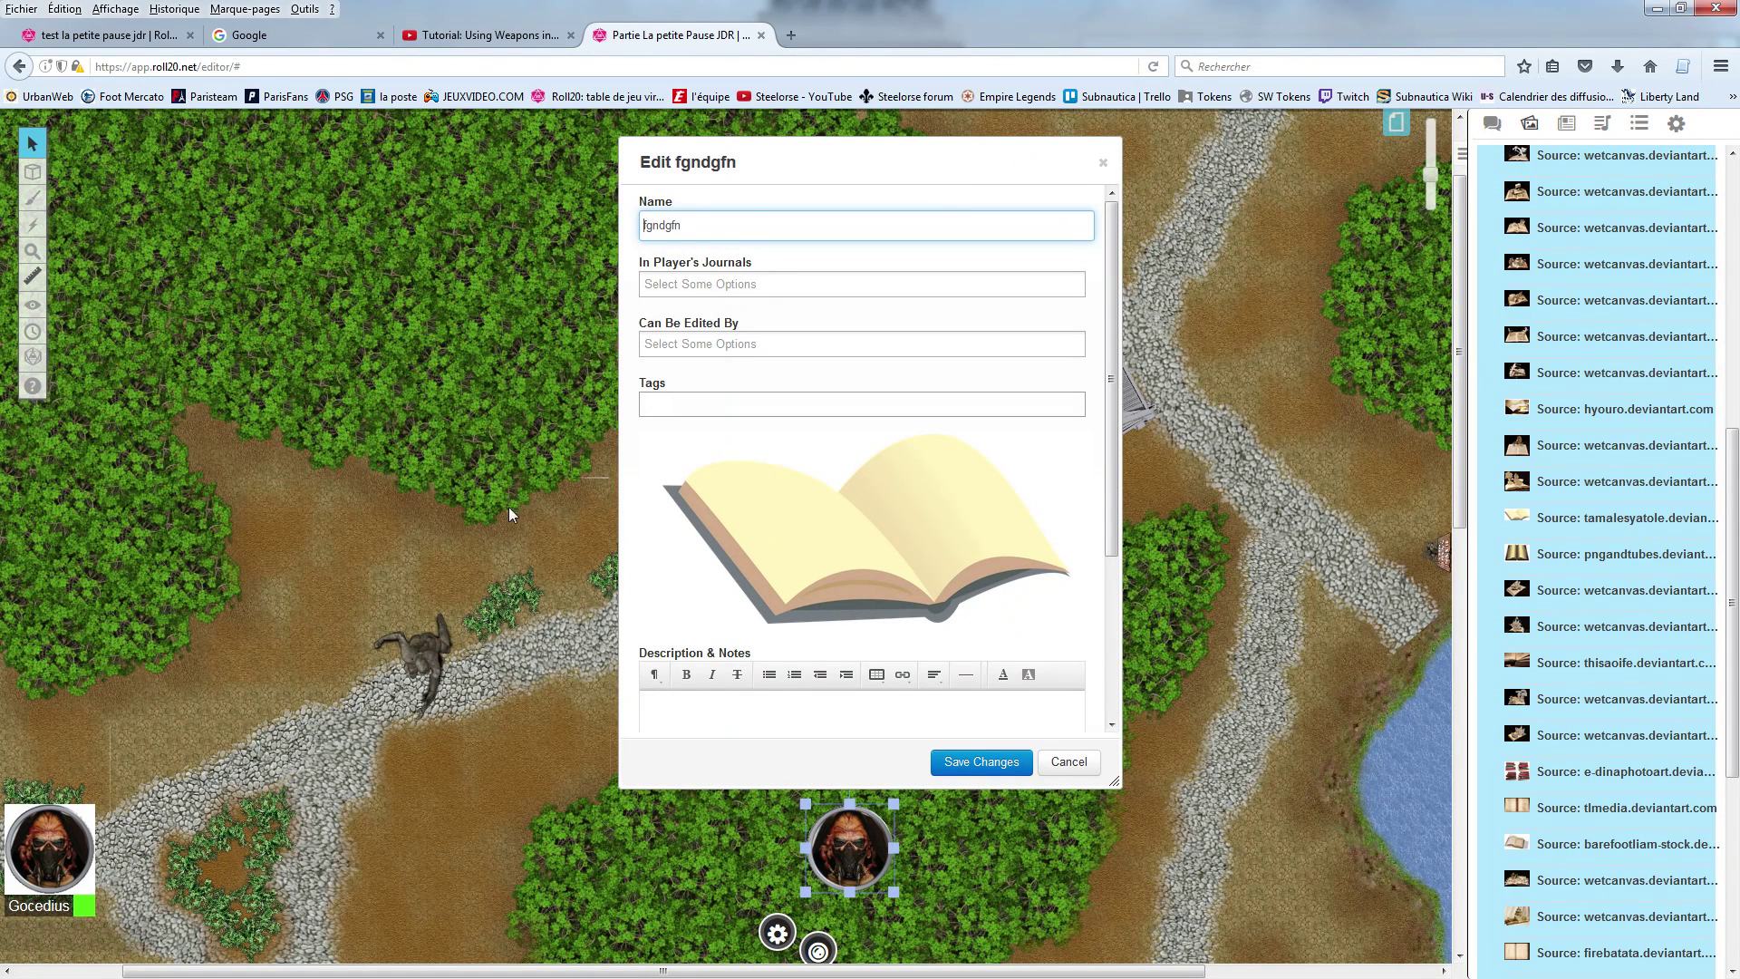
pyautogui.click(711, 284)
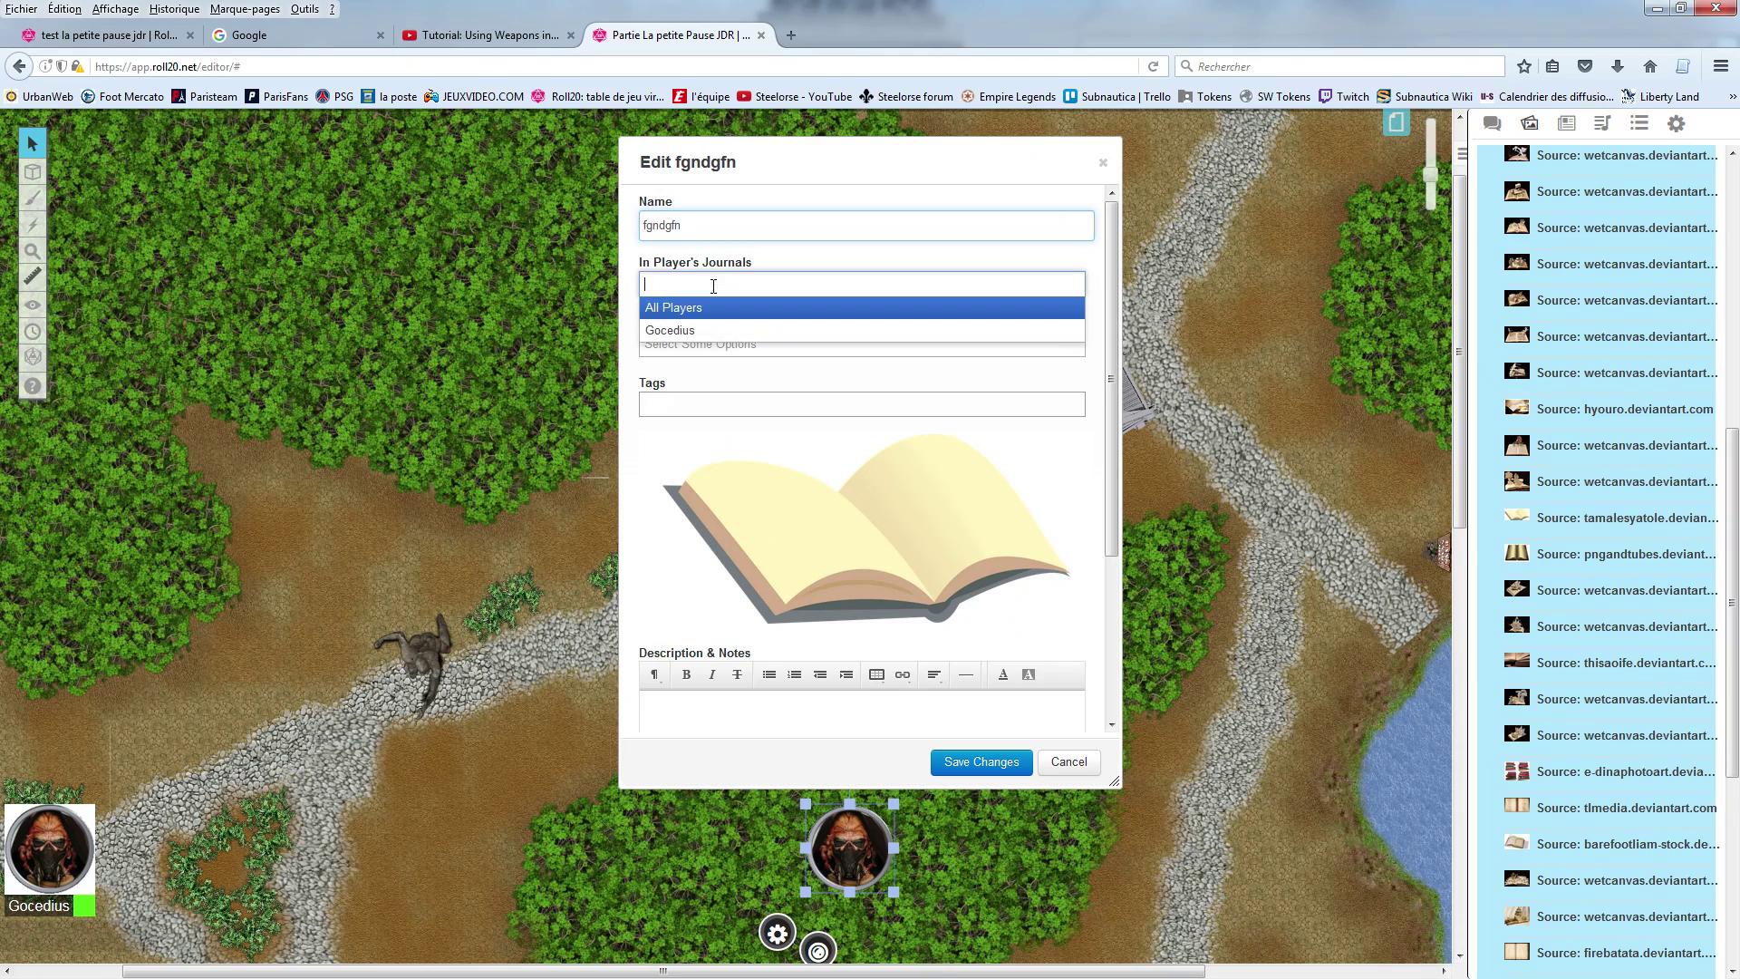
pyautogui.click(672, 330)
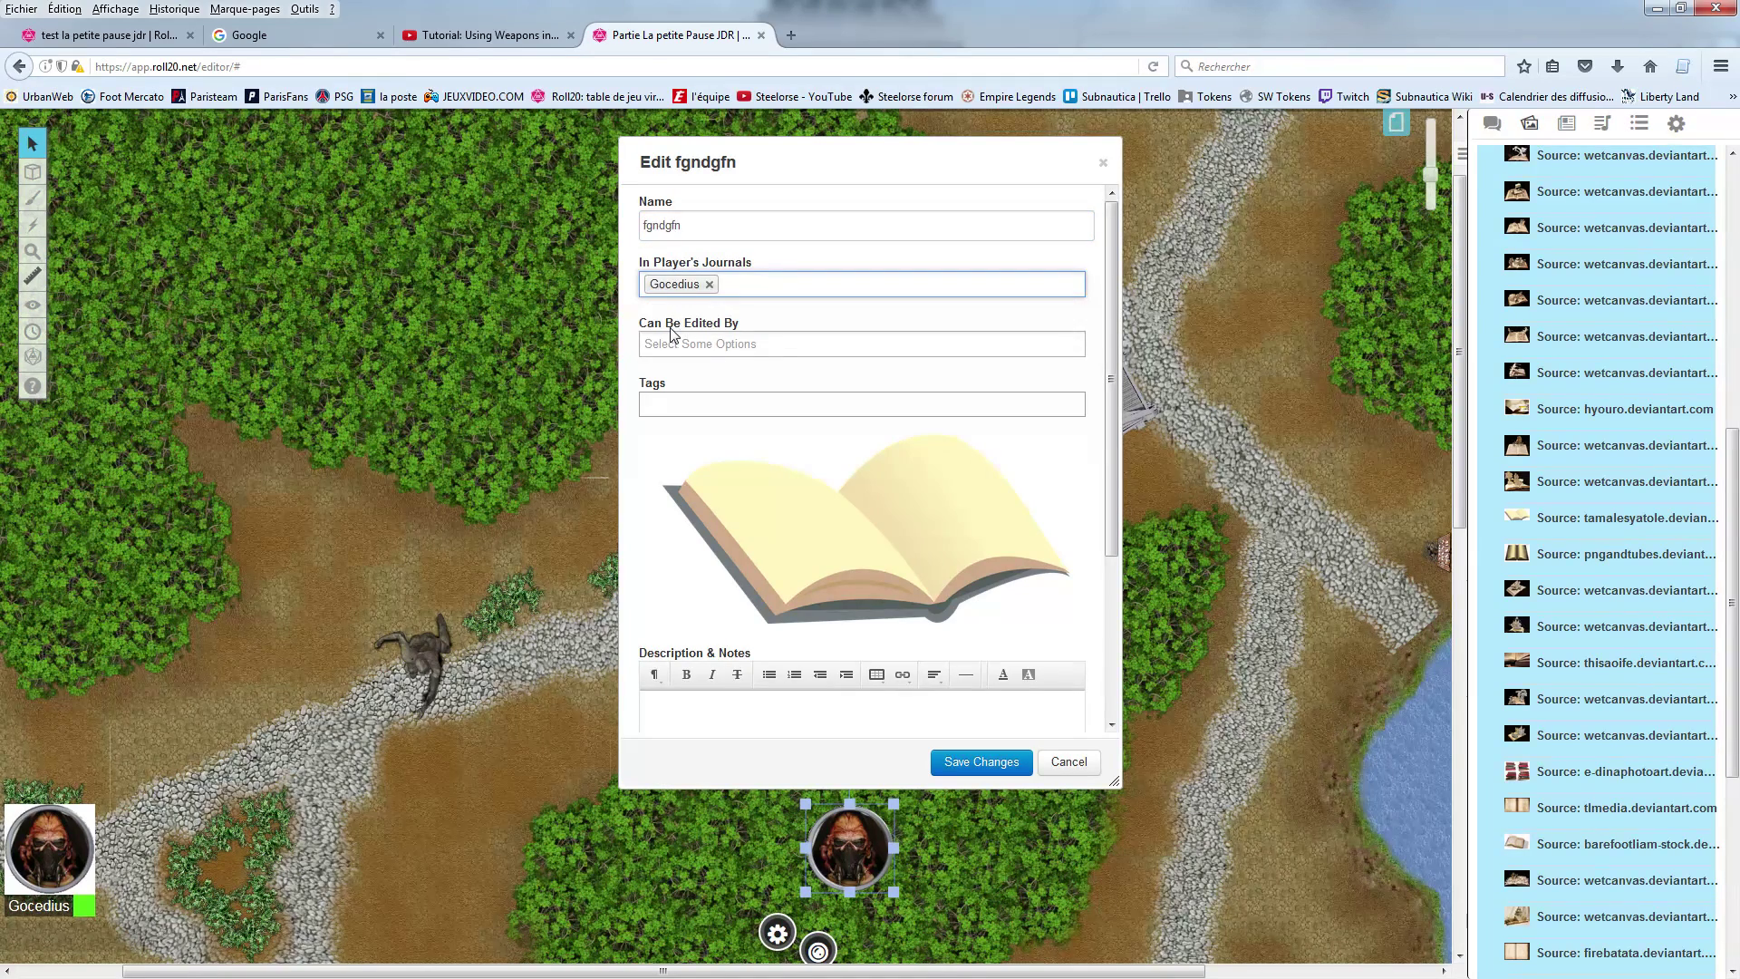
pyautogui.click(974, 764)
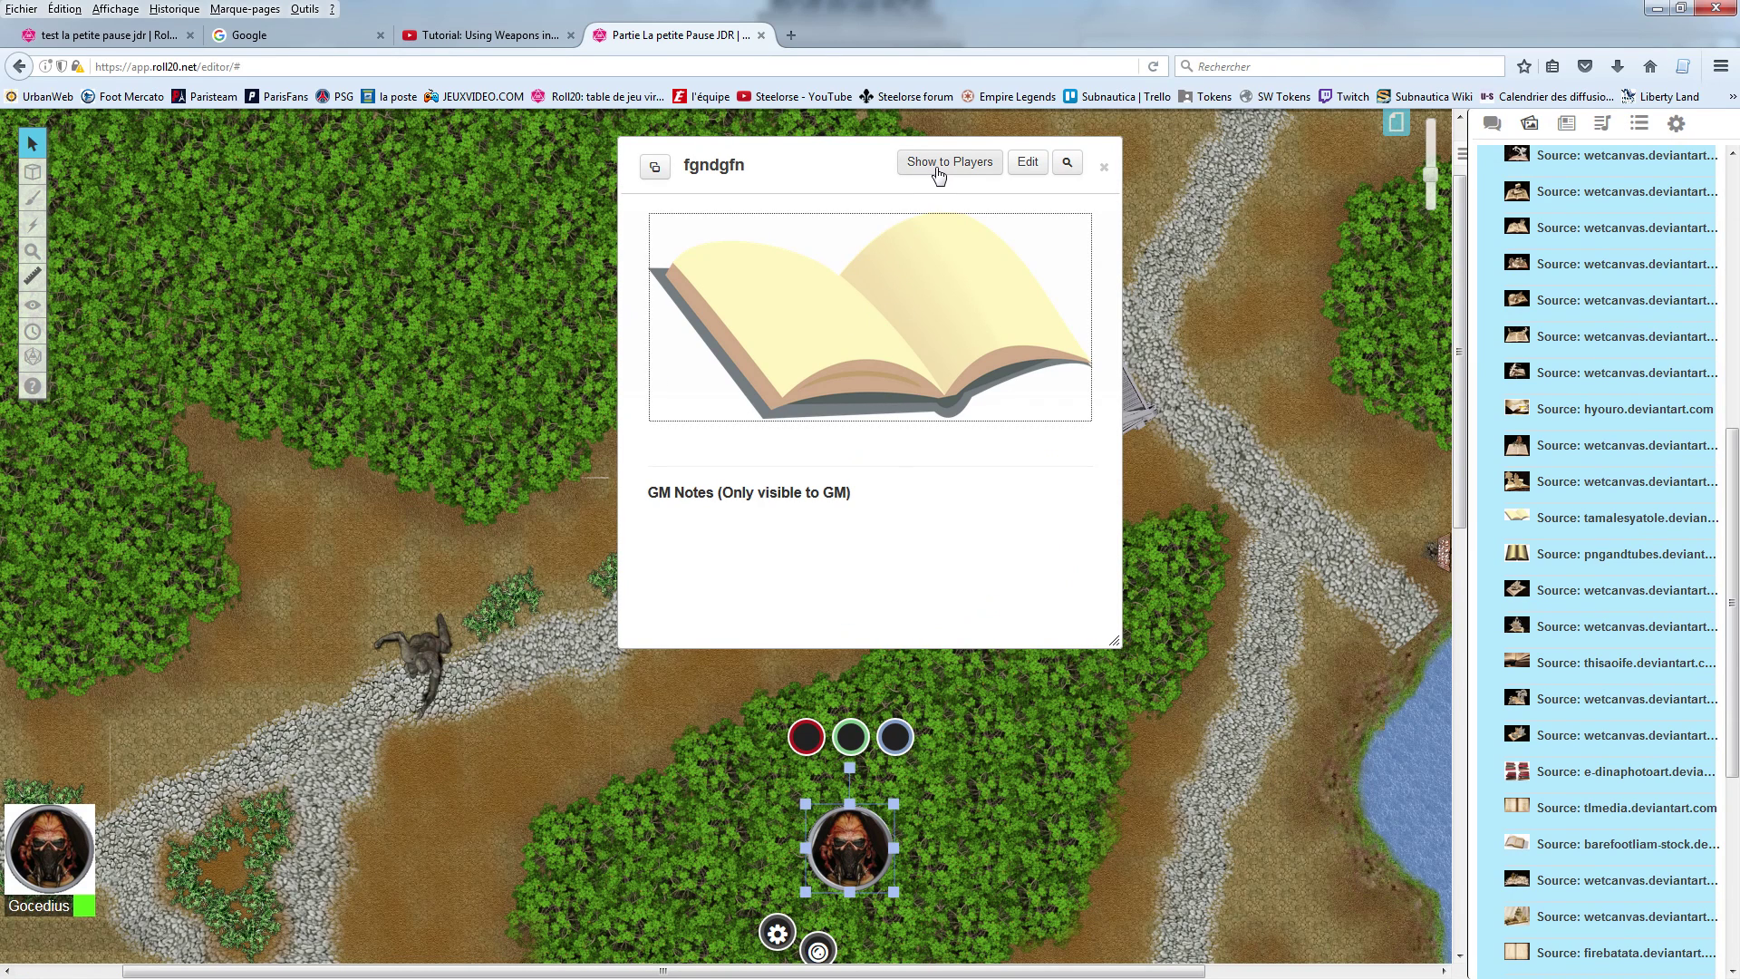
pyautogui.click(946, 271)
pyautogui.click(1104, 167)
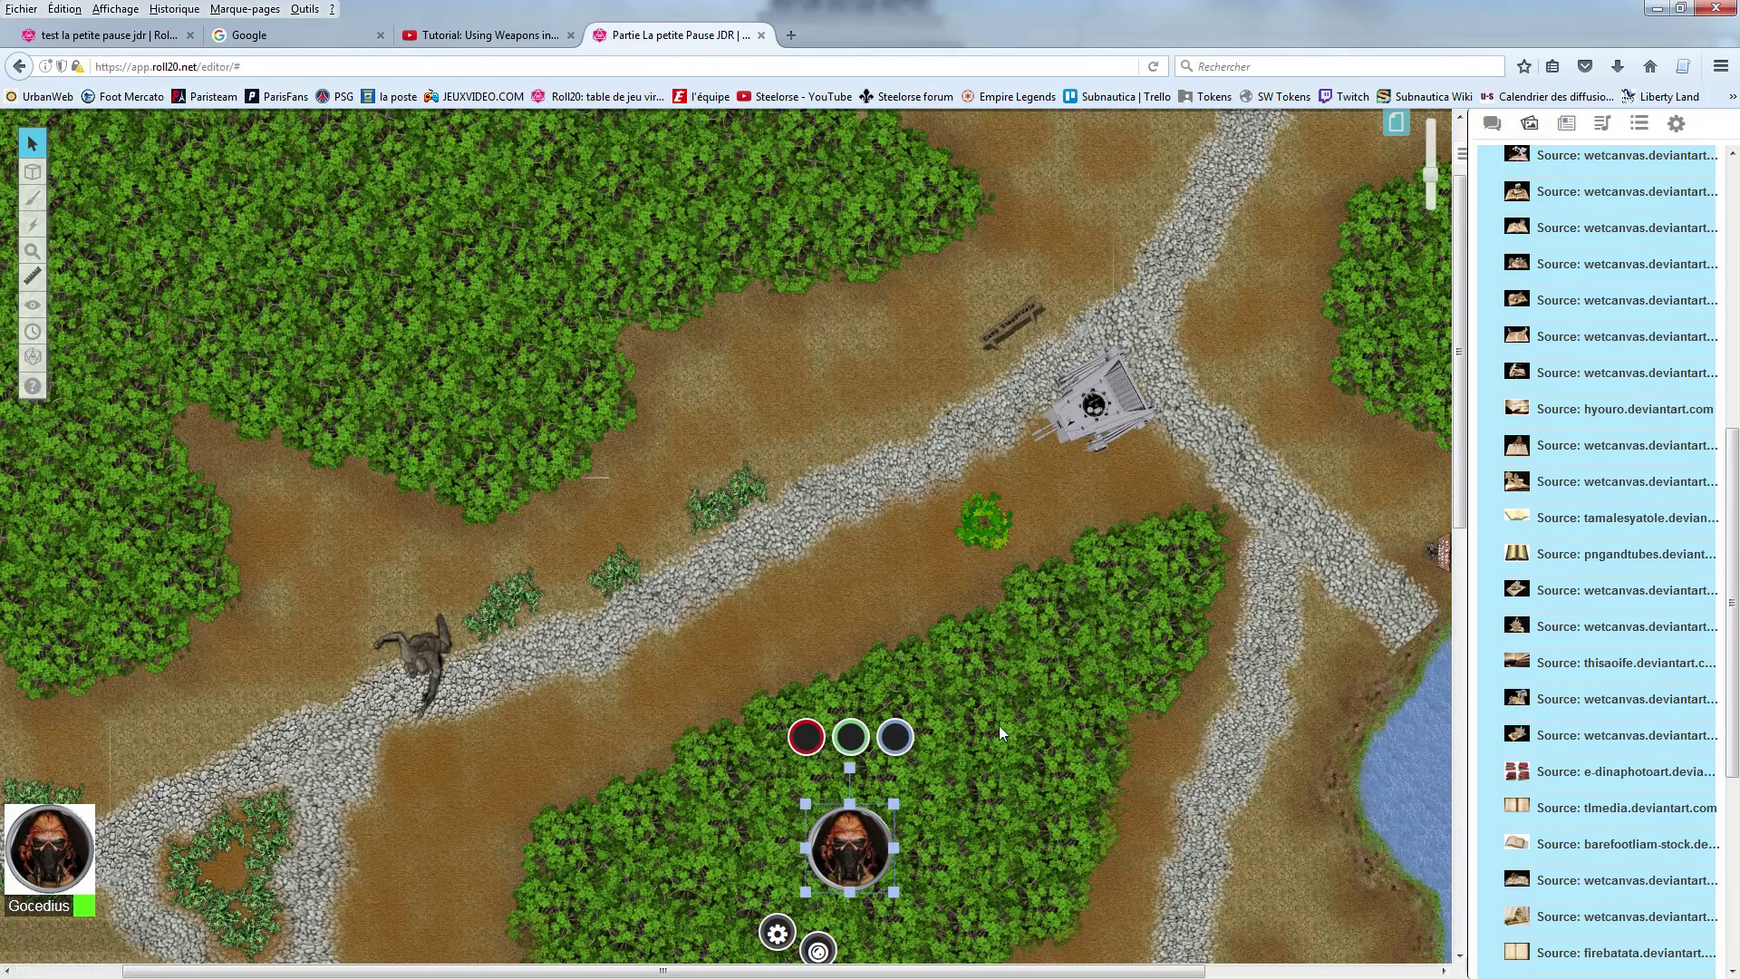
# Step: Delete the fgndgfn handout from the journal and confirm the deletion
pyautogui.click(959, 780)
pyautogui.scroll(10, 1623, 555)
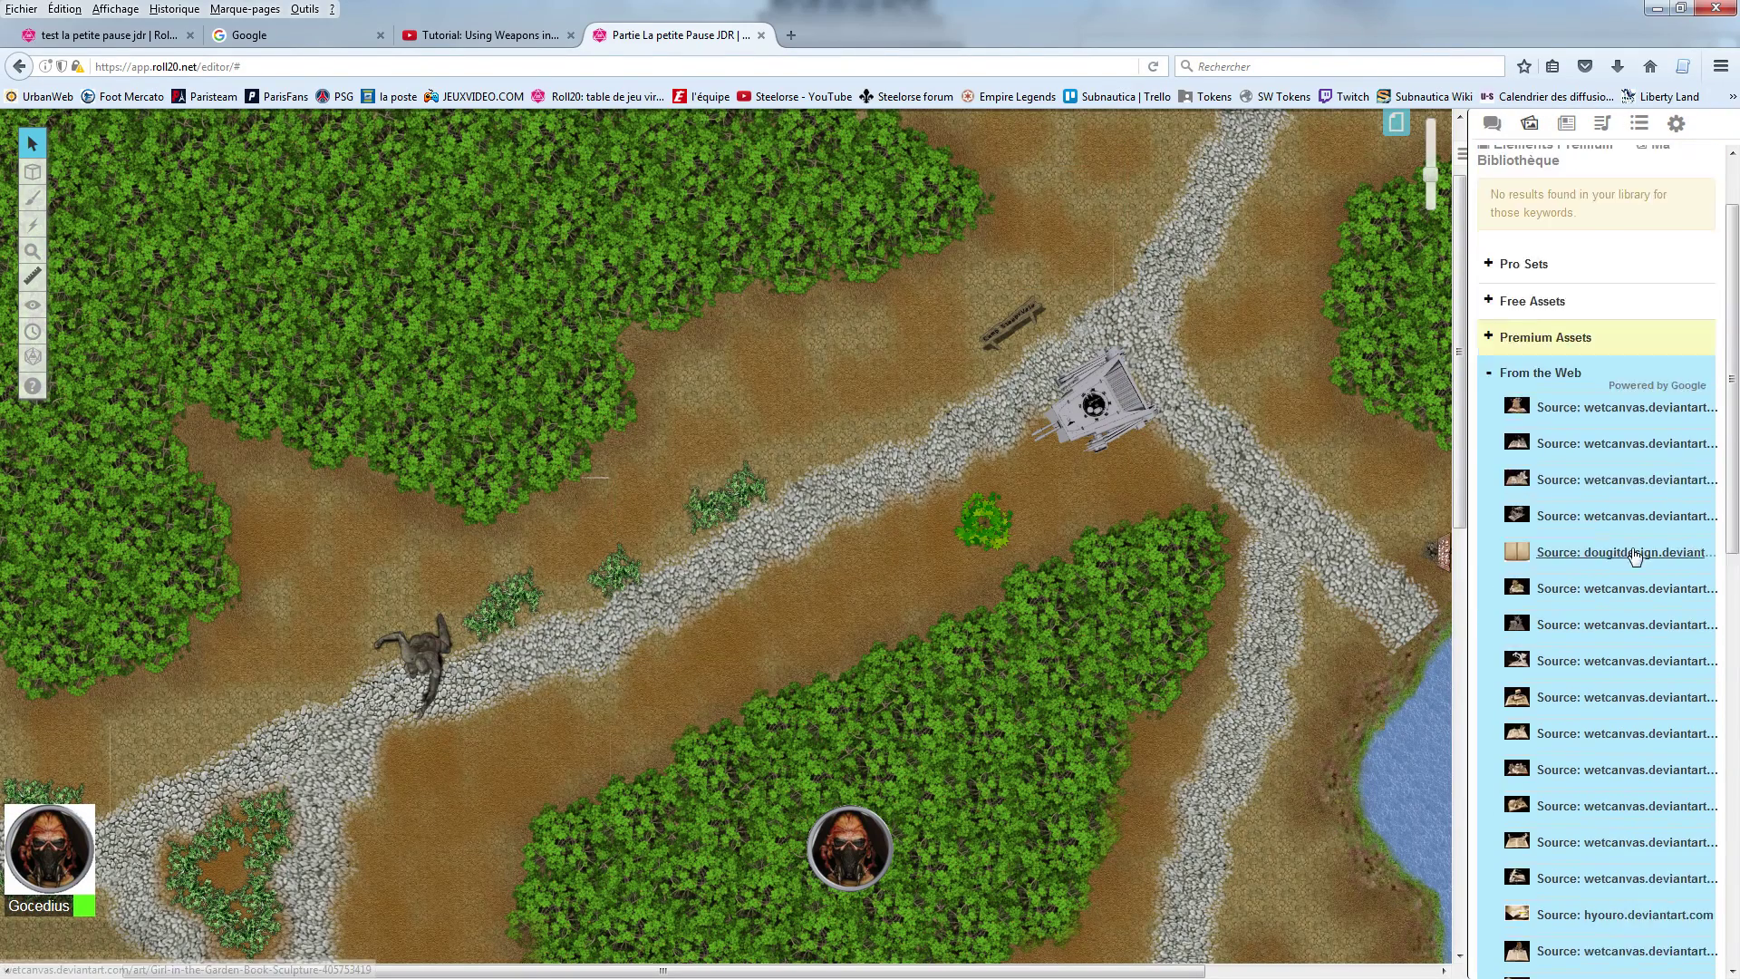
pyautogui.click(1574, 128)
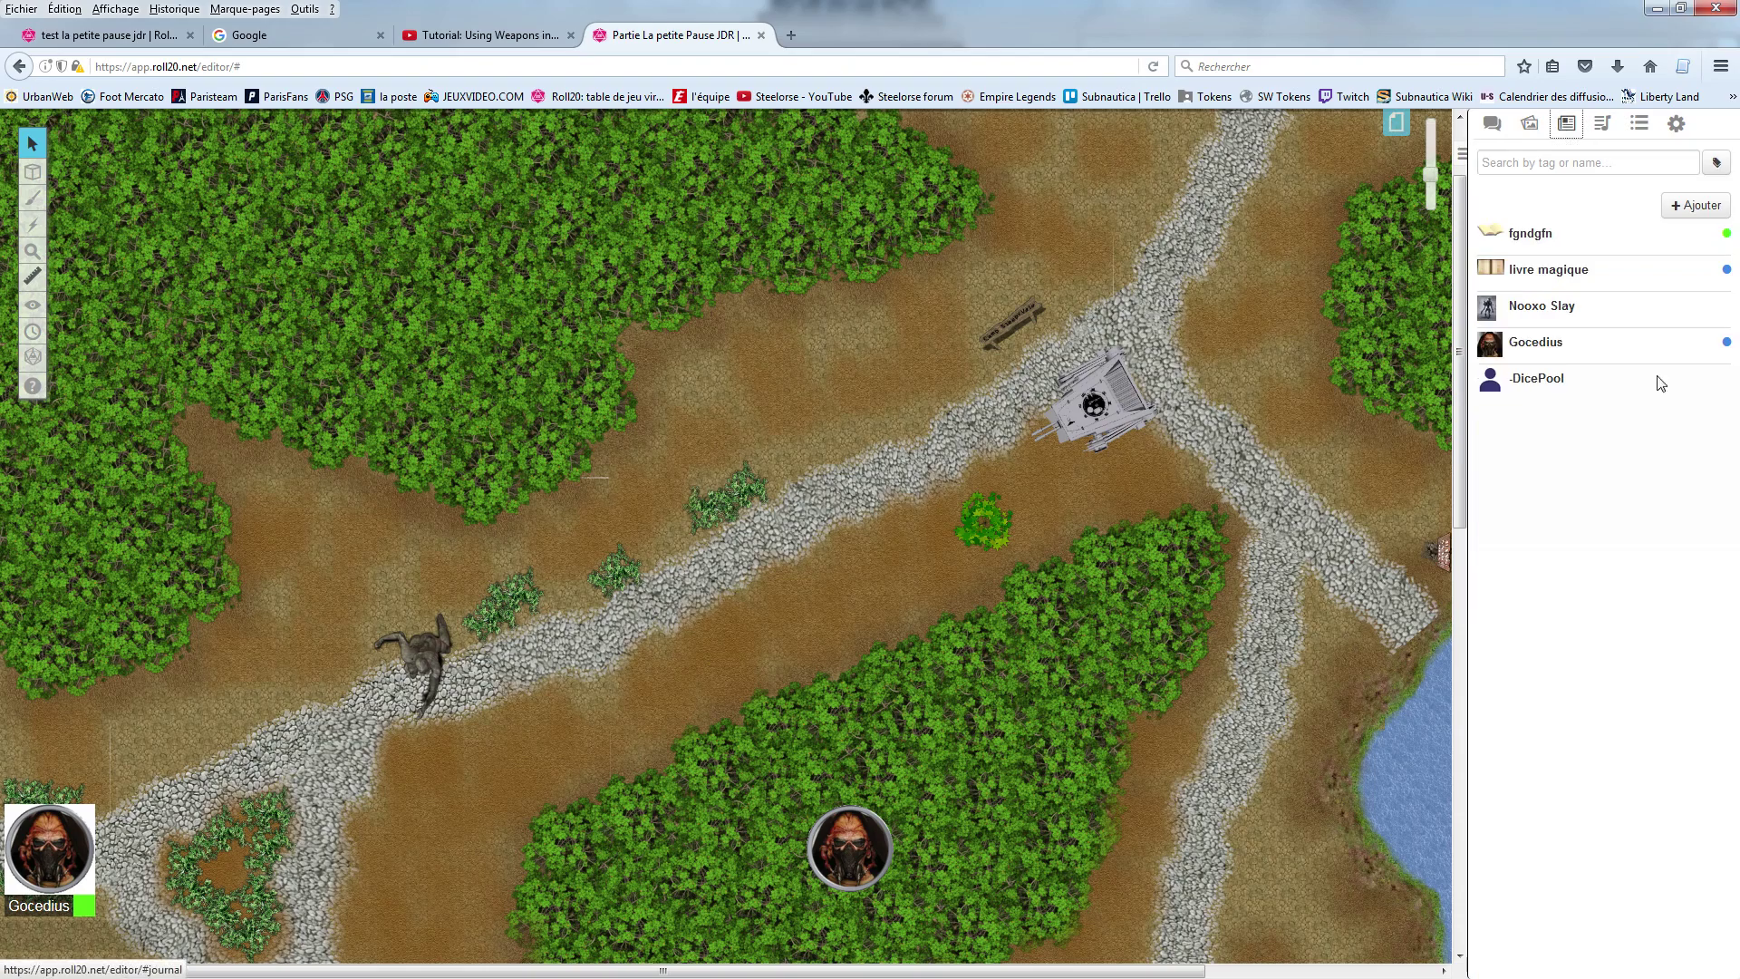
pyautogui.rightClick(1548, 234)
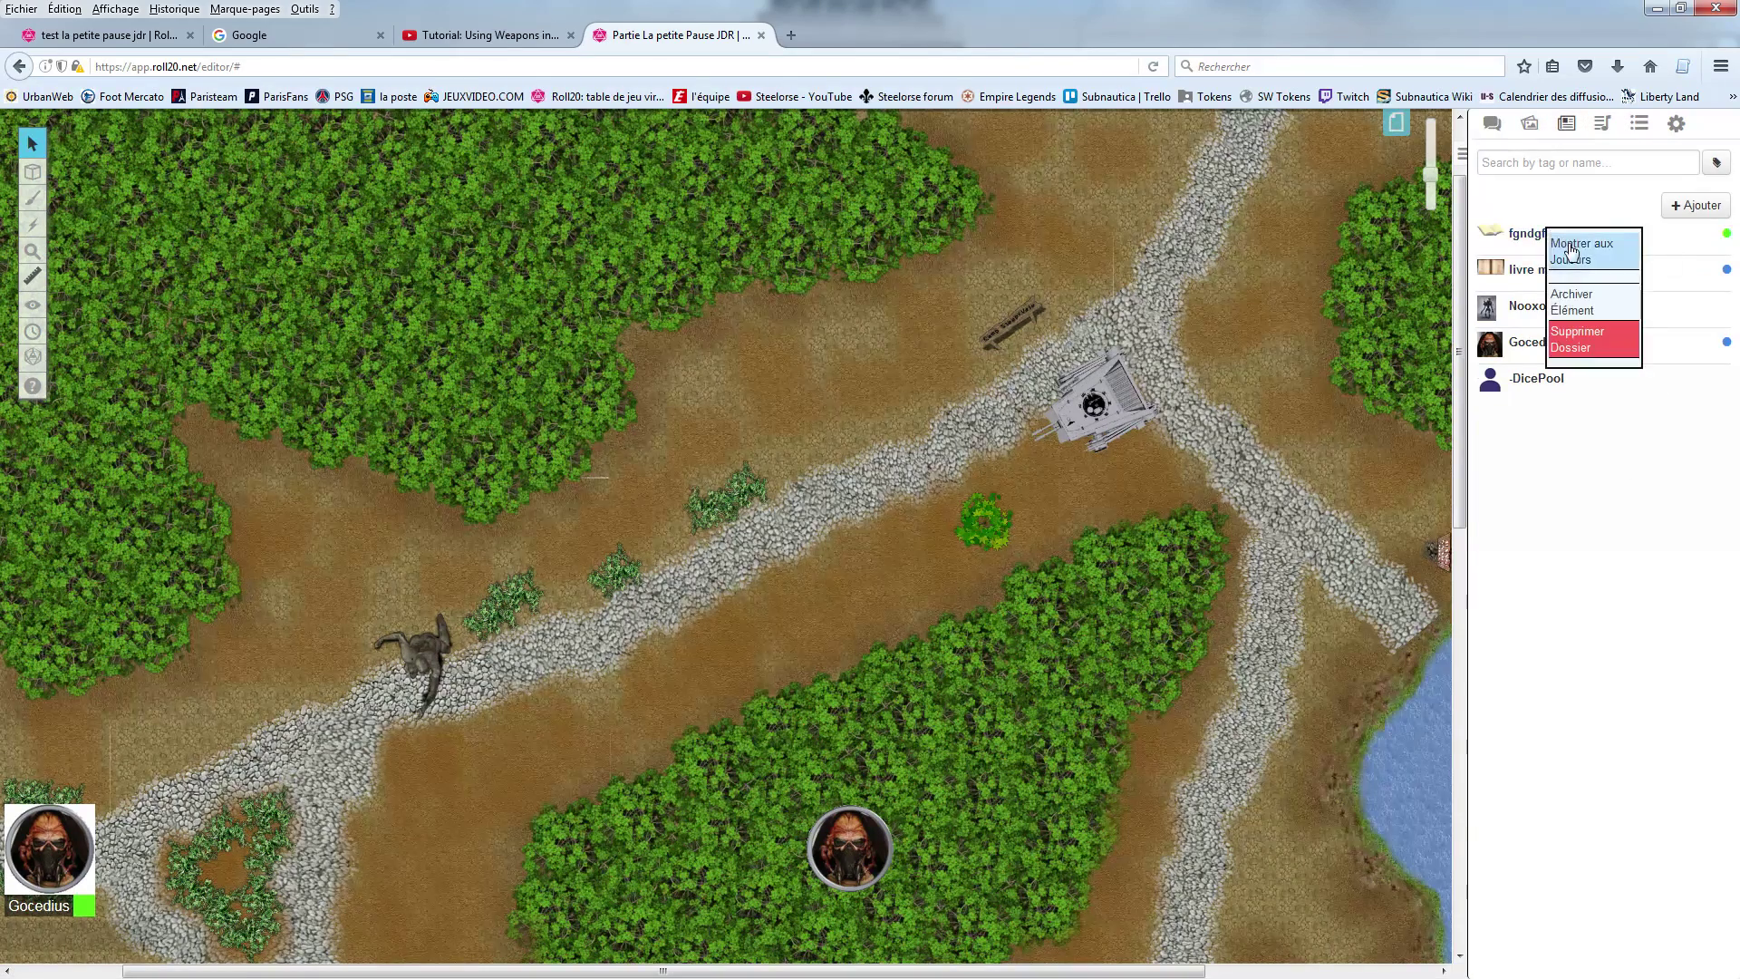
pyautogui.click(1586, 336)
pyautogui.click(866, 596)
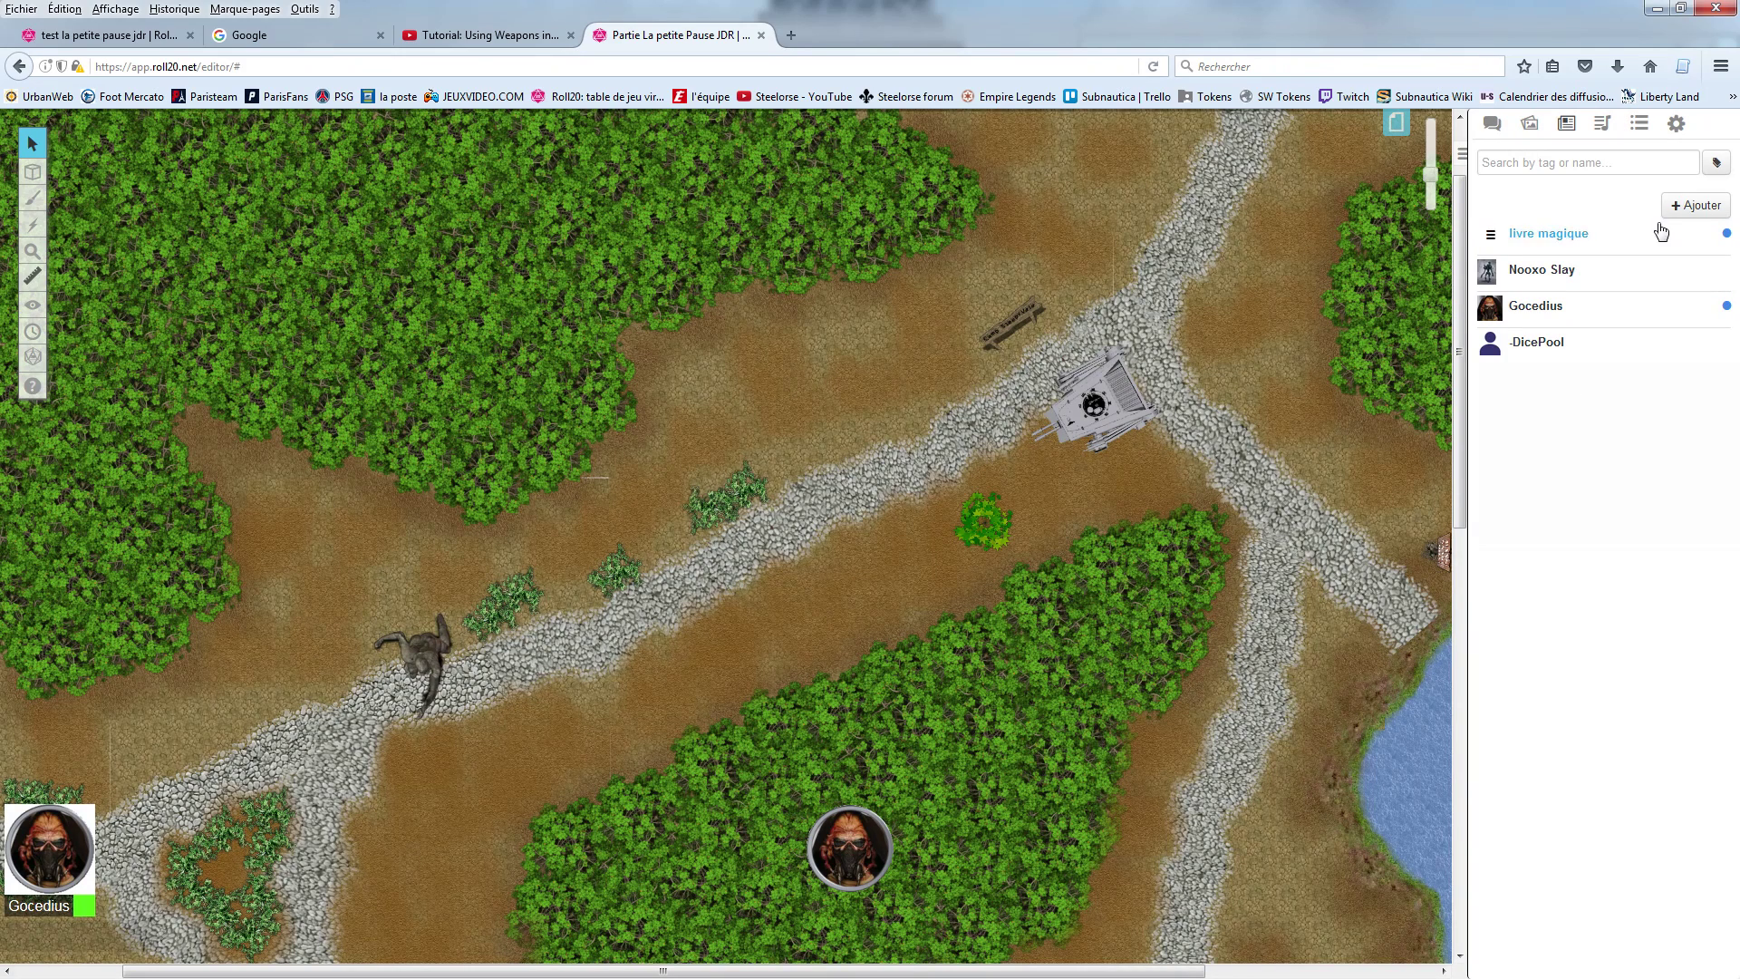
# Step: Create a new handout (Aide de jeu) and name it "armes"
pyautogui.click(1682, 206)
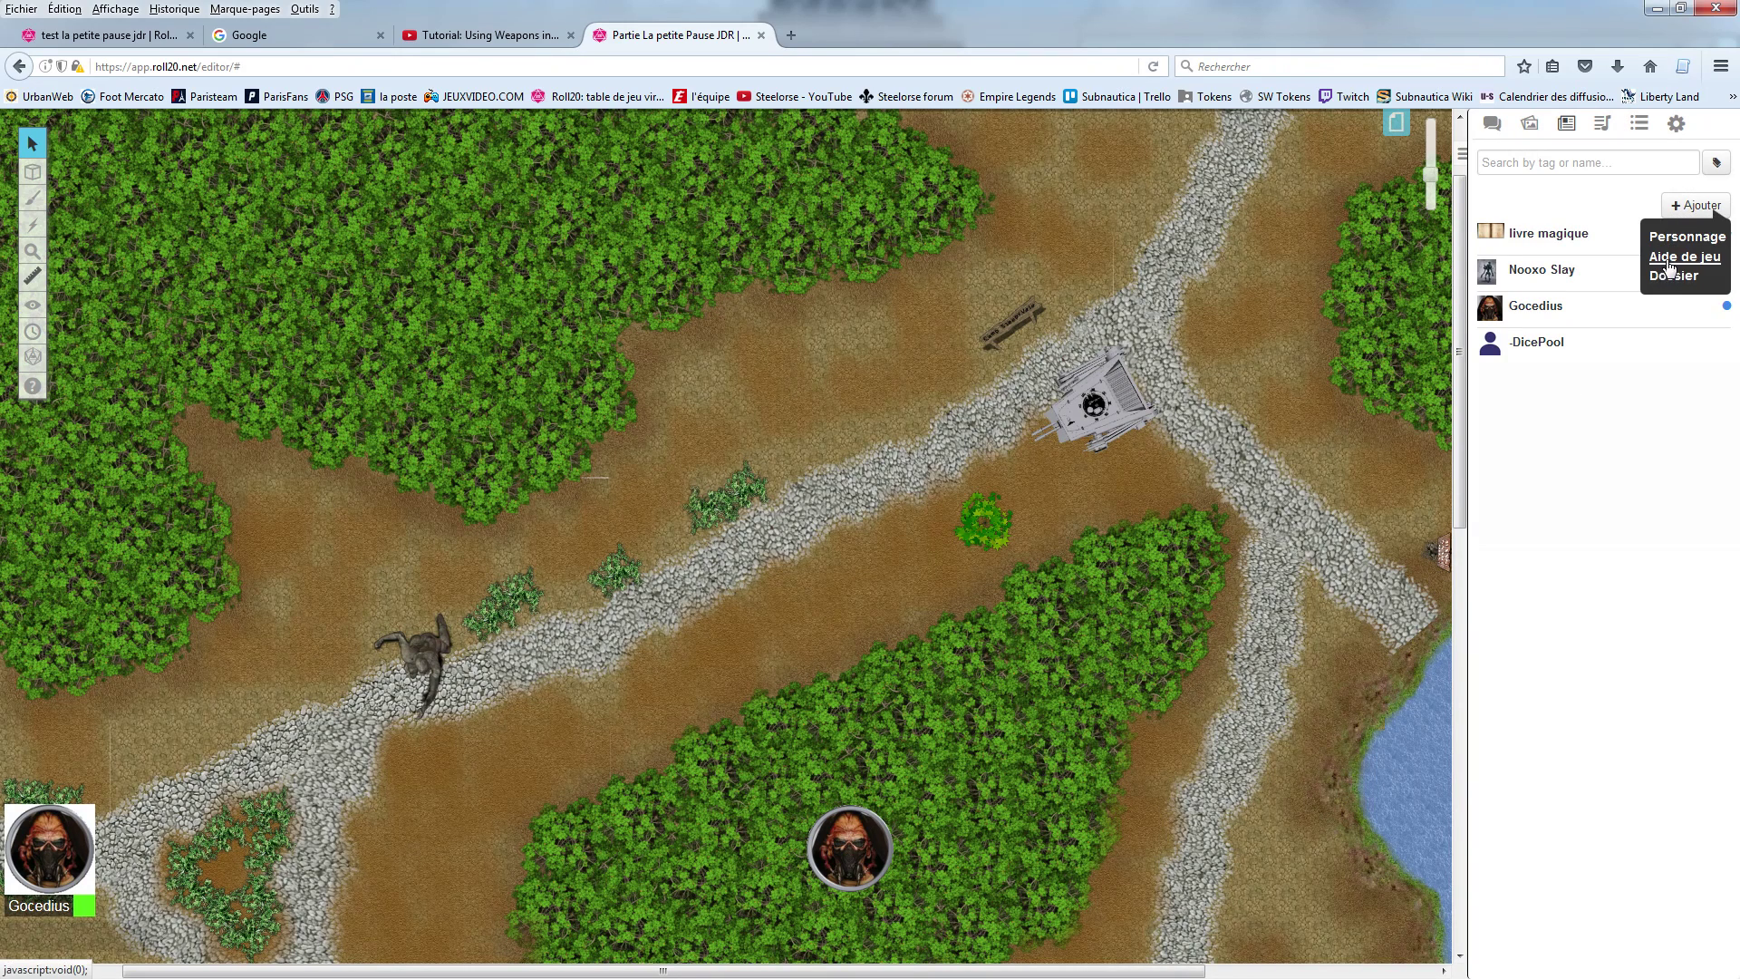
pyautogui.click(1684, 256)
pyautogui.moveTo(747, 226); pyautogui.dragTo(615, 226)
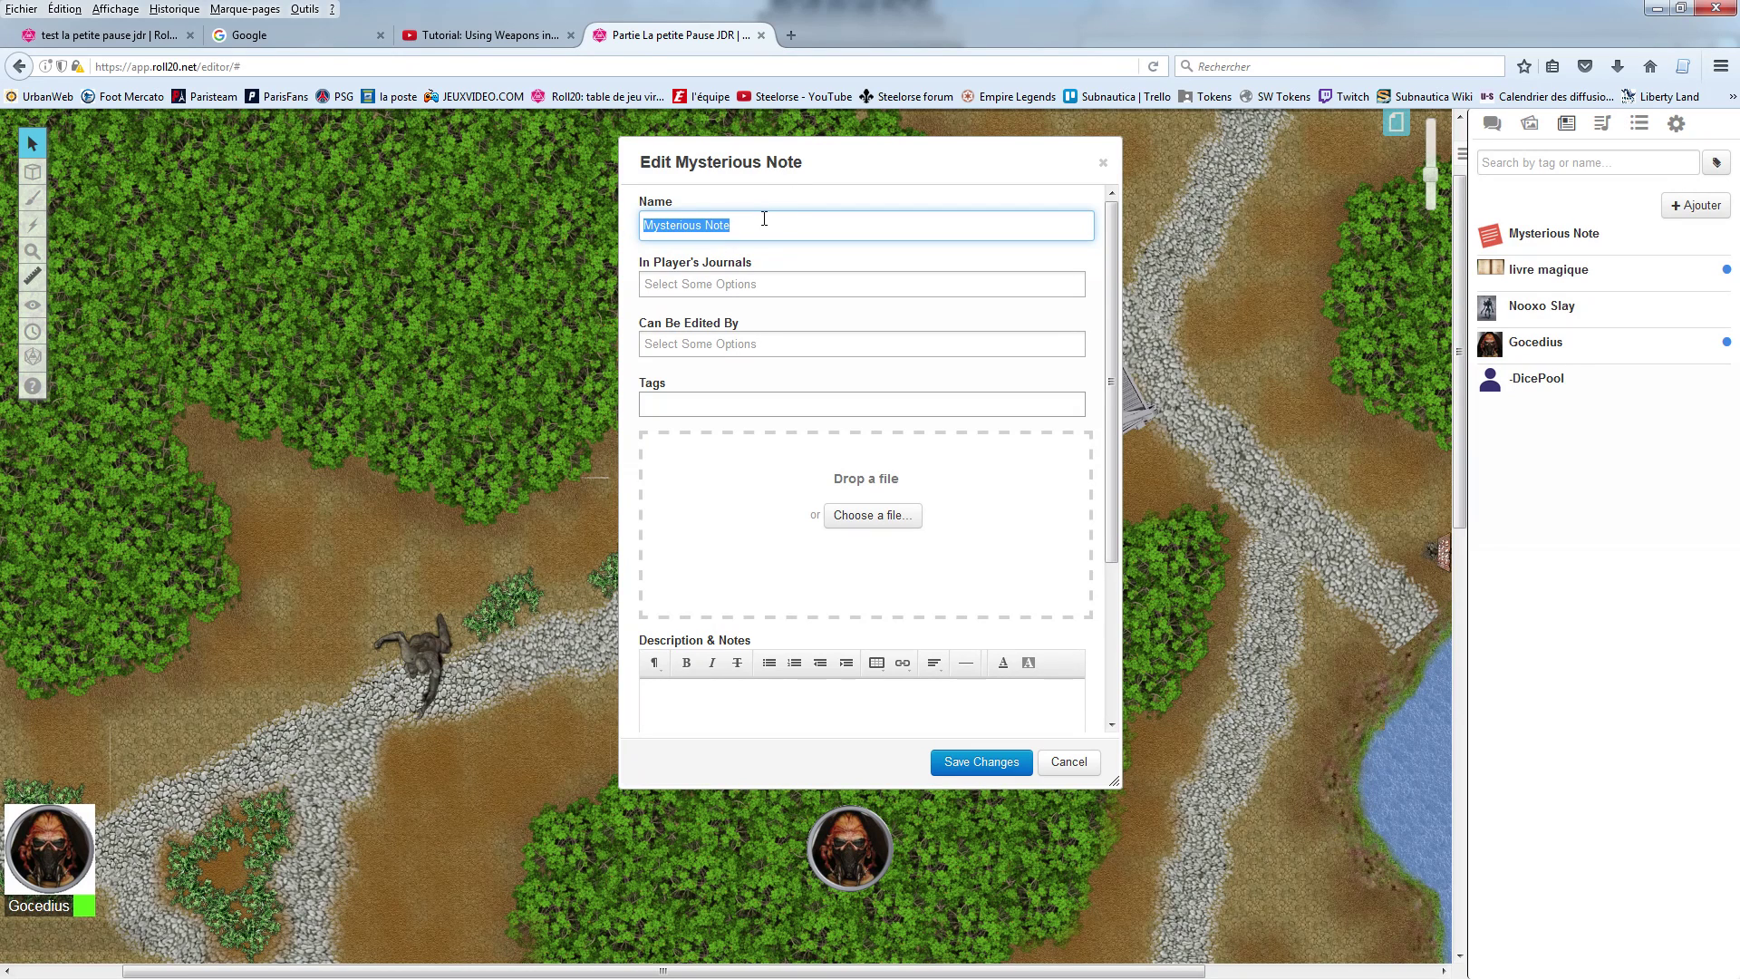
pyautogui.write('armes')
# Step: Switch to Windows Explorer, add "Armes à distances 1" from the Equipements folder as the armes handout's image, and save the handout
pyautogui.hotkey('alt', 'Tab')
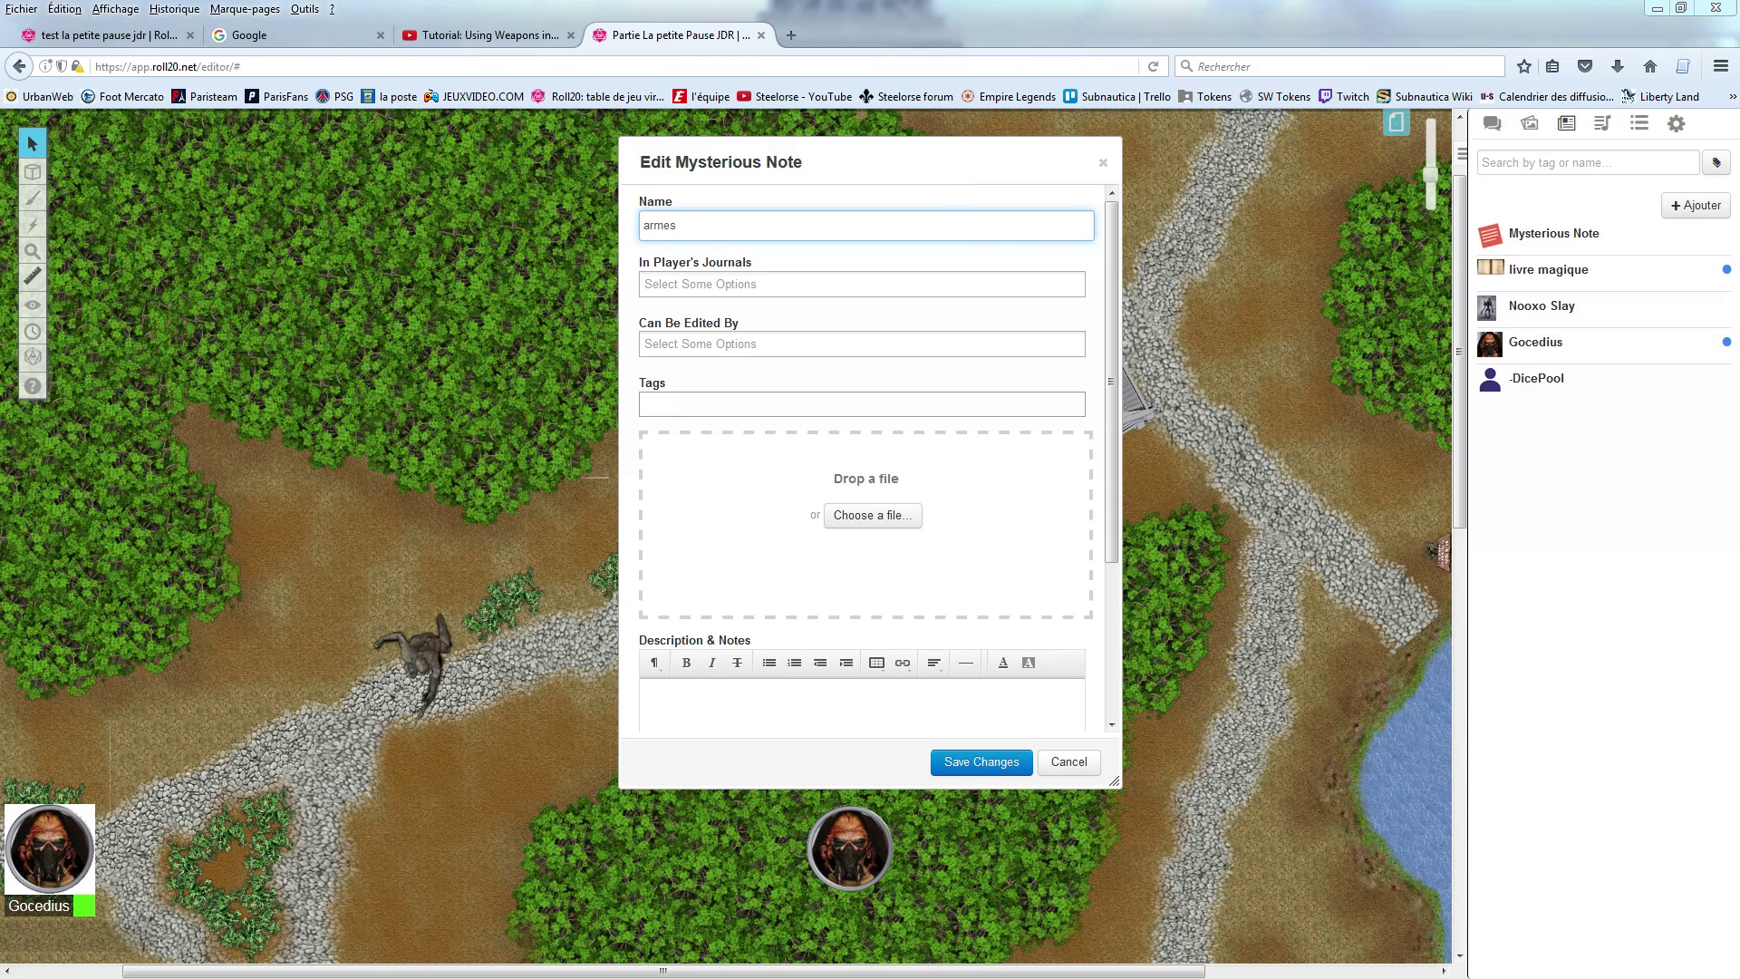
pyautogui.scroll(15, 1437, 218)
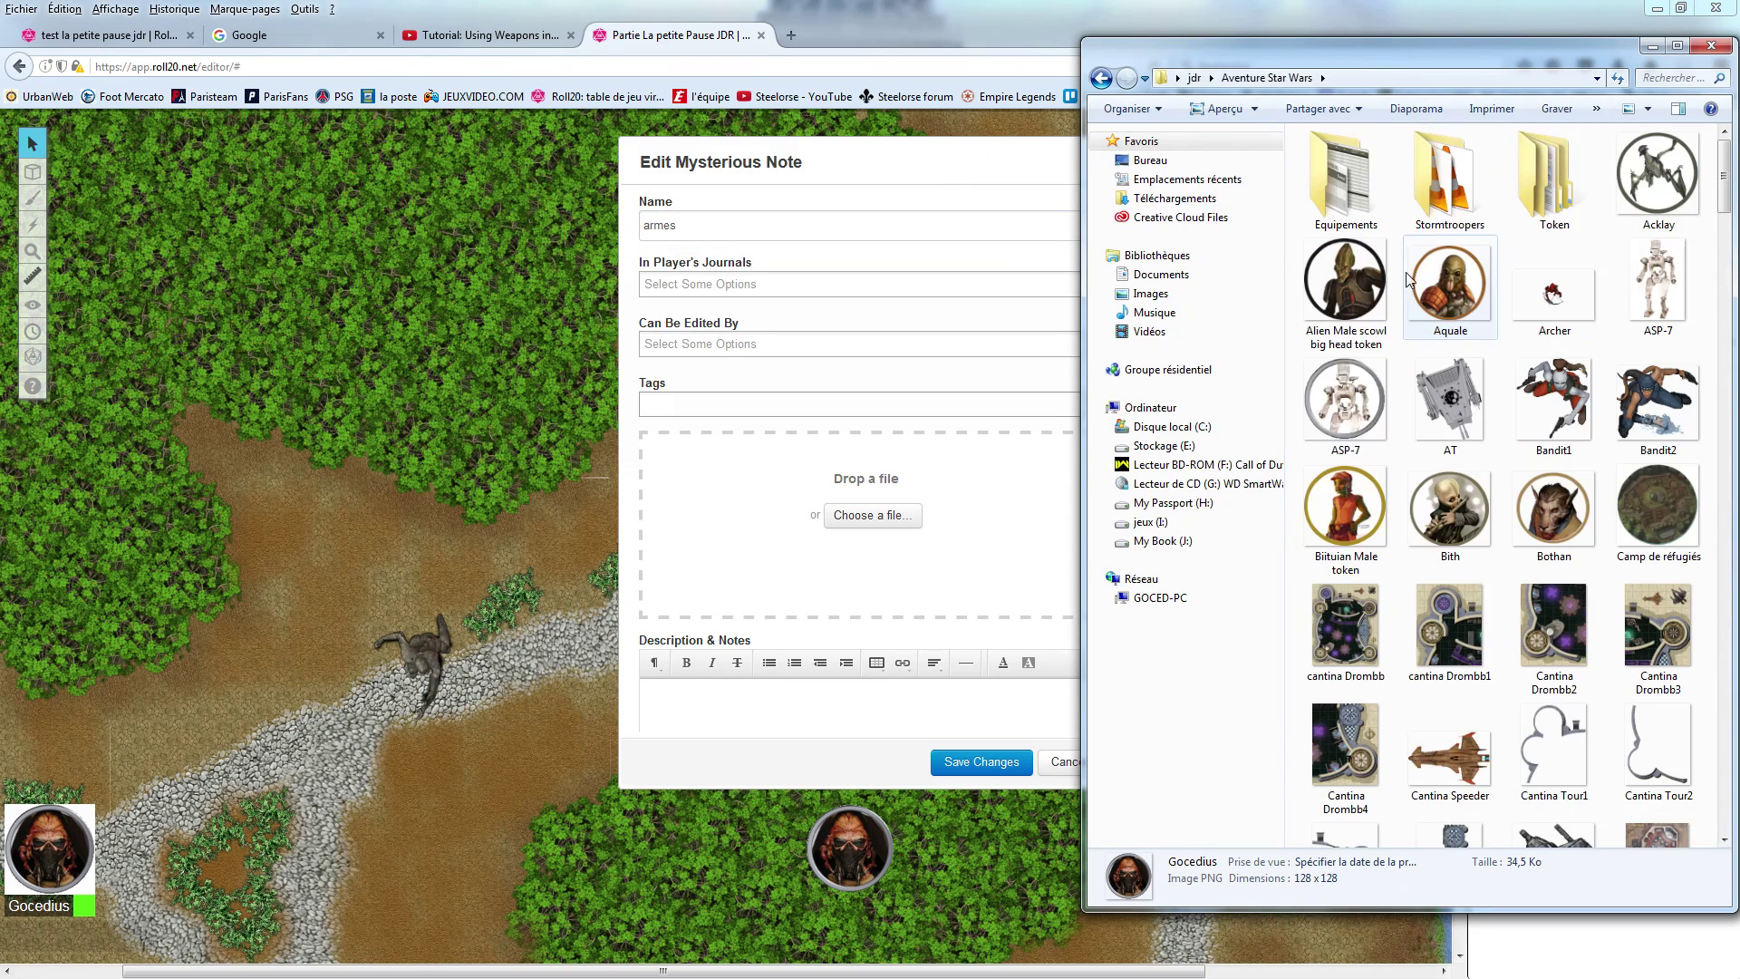
pyautogui.doubleClick(1350, 177)
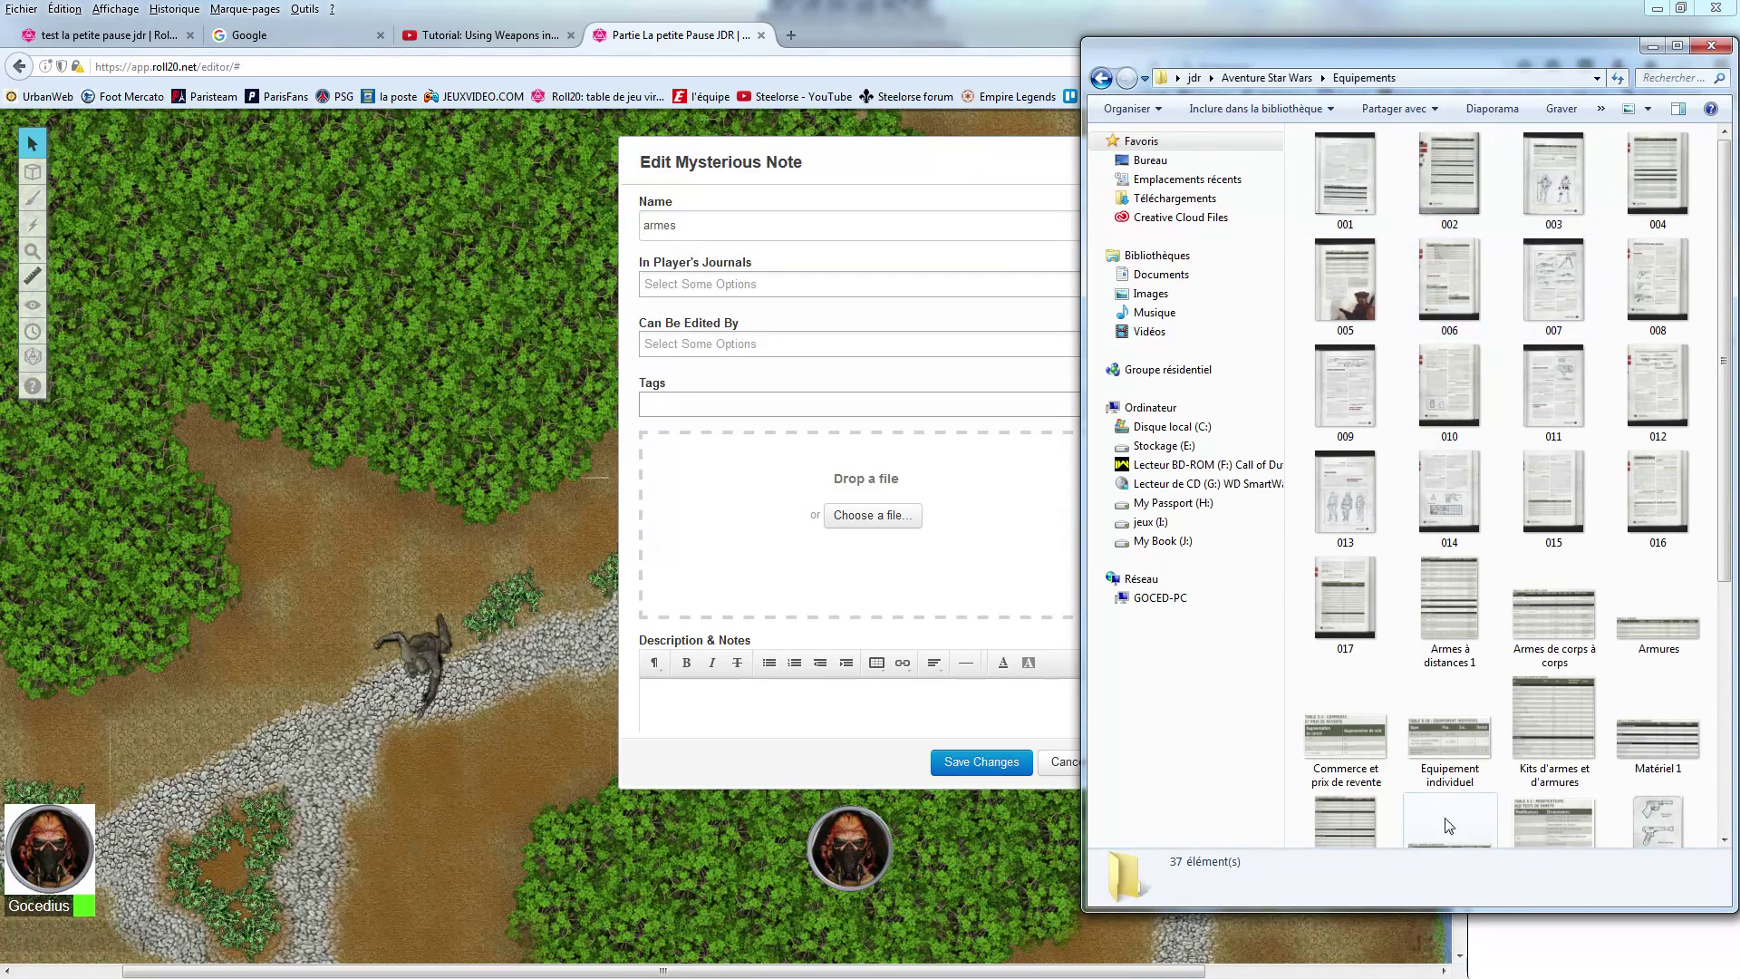
pyautogui.scroll(-3, 1451, 299)
pyautogui.moveTo(1454, 279); pyautogui.dragTo(934, 548)
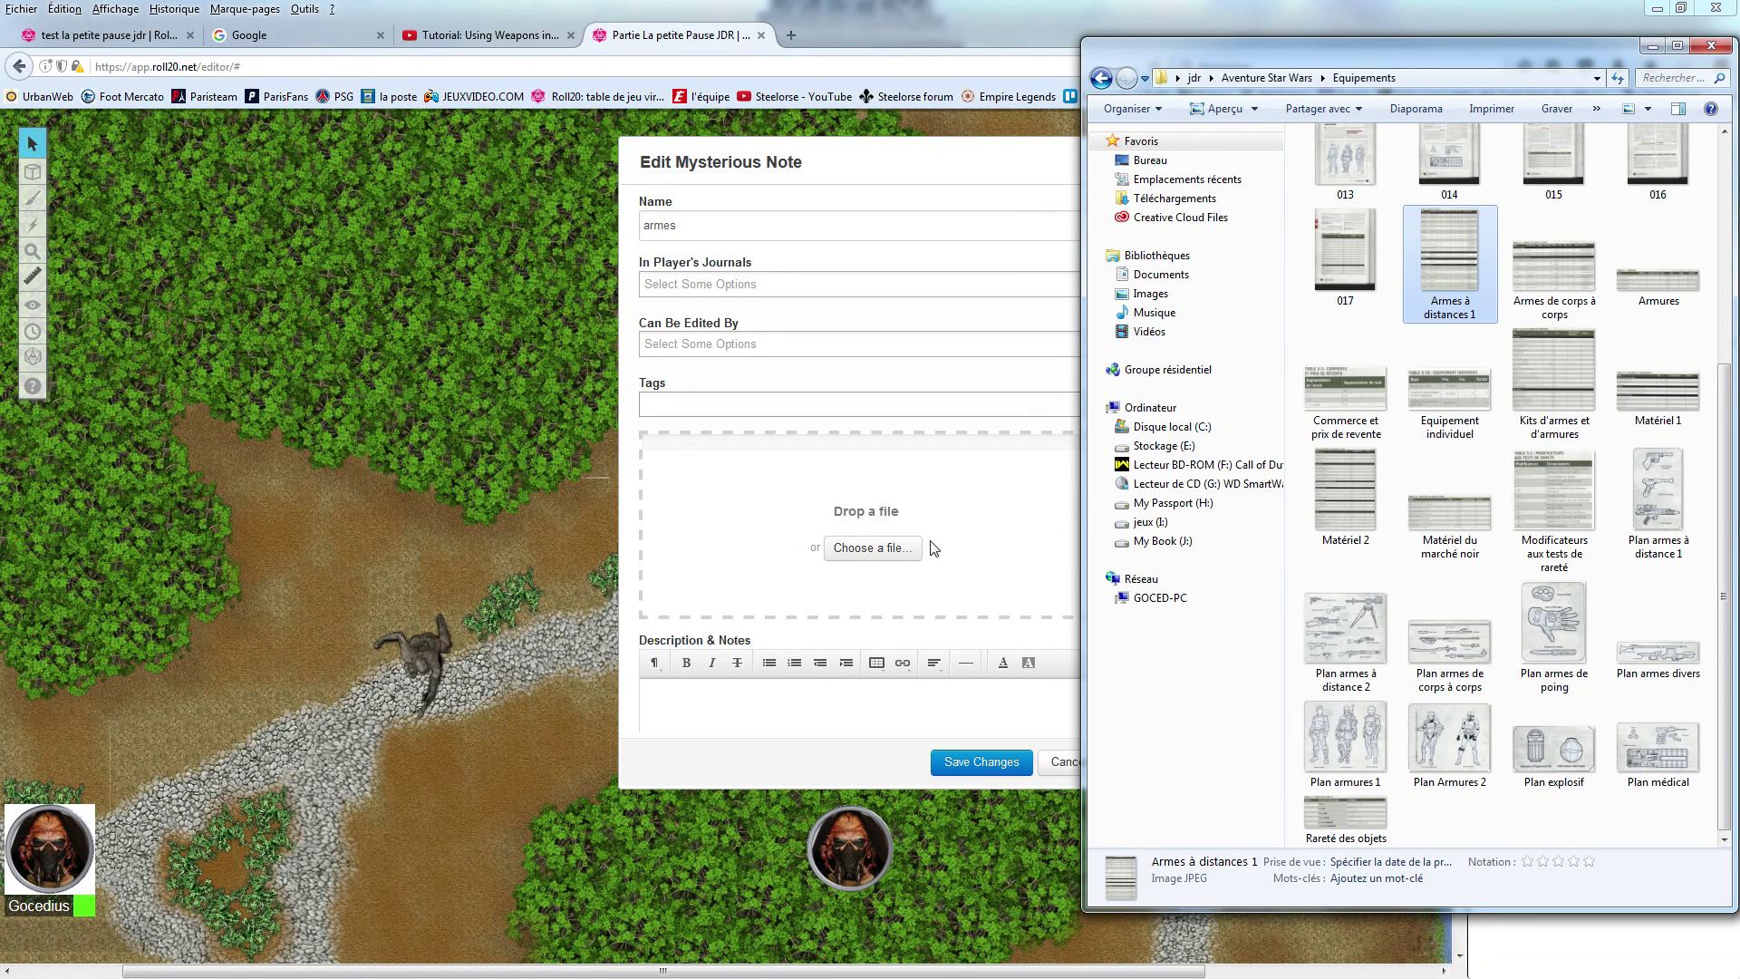
pyautogui.click(1027, 156)
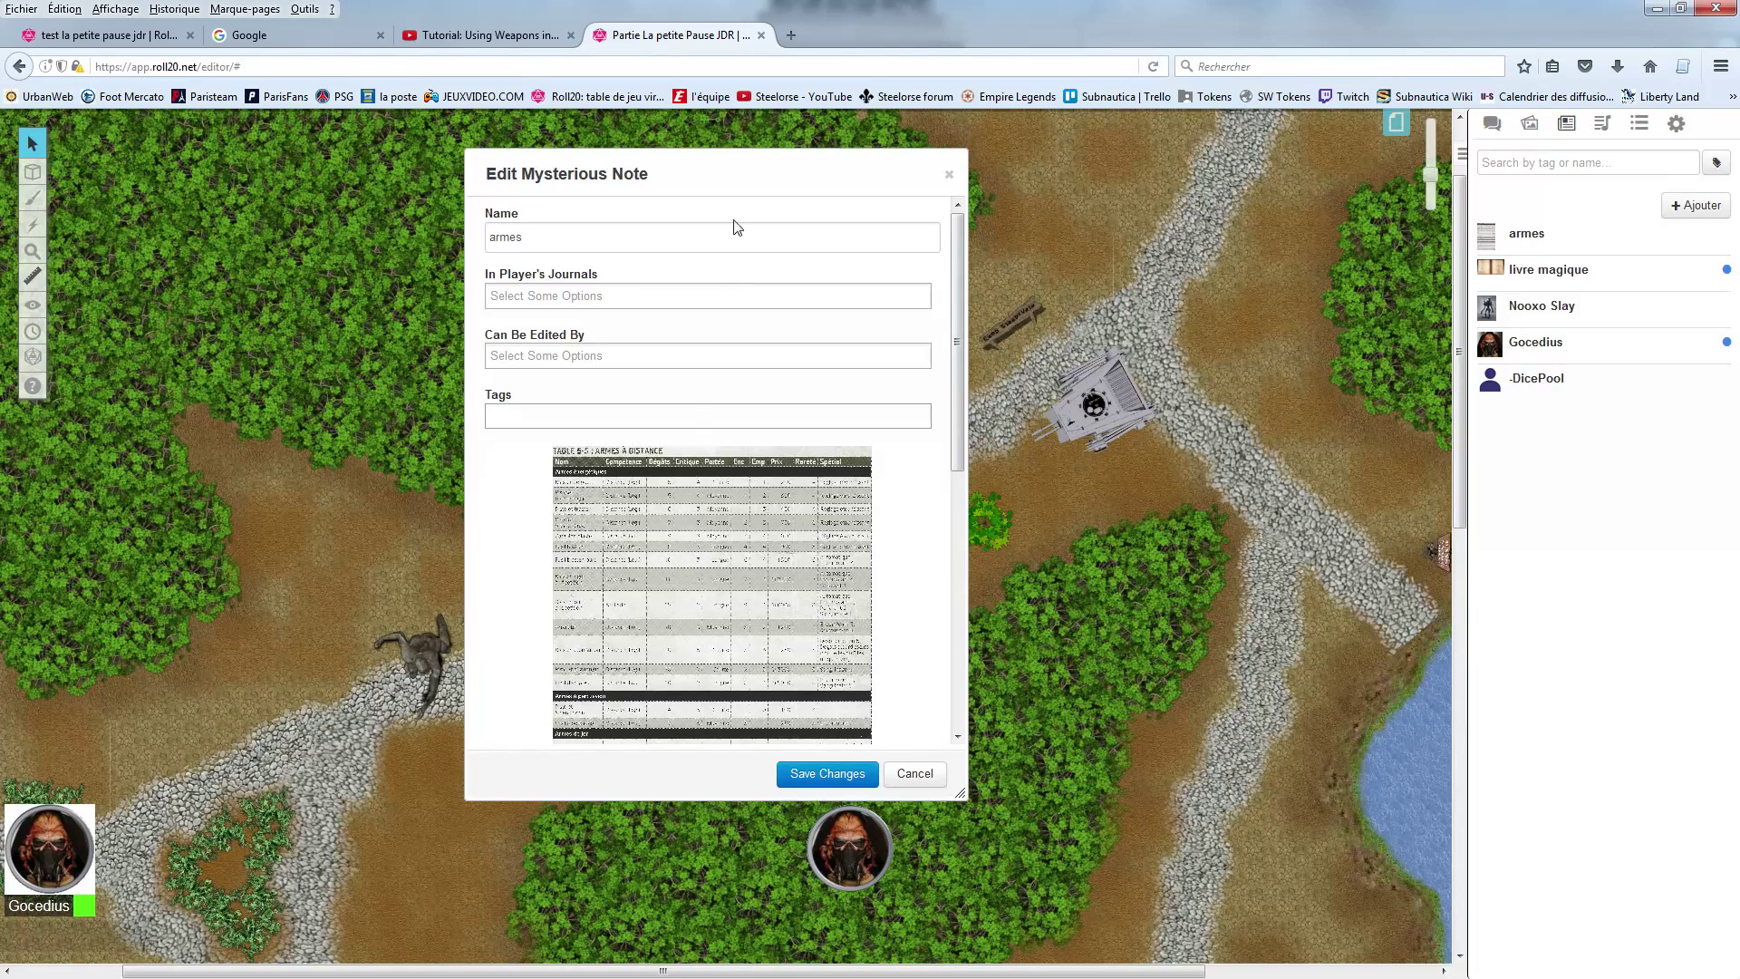
pyautogui.click(825, 774)
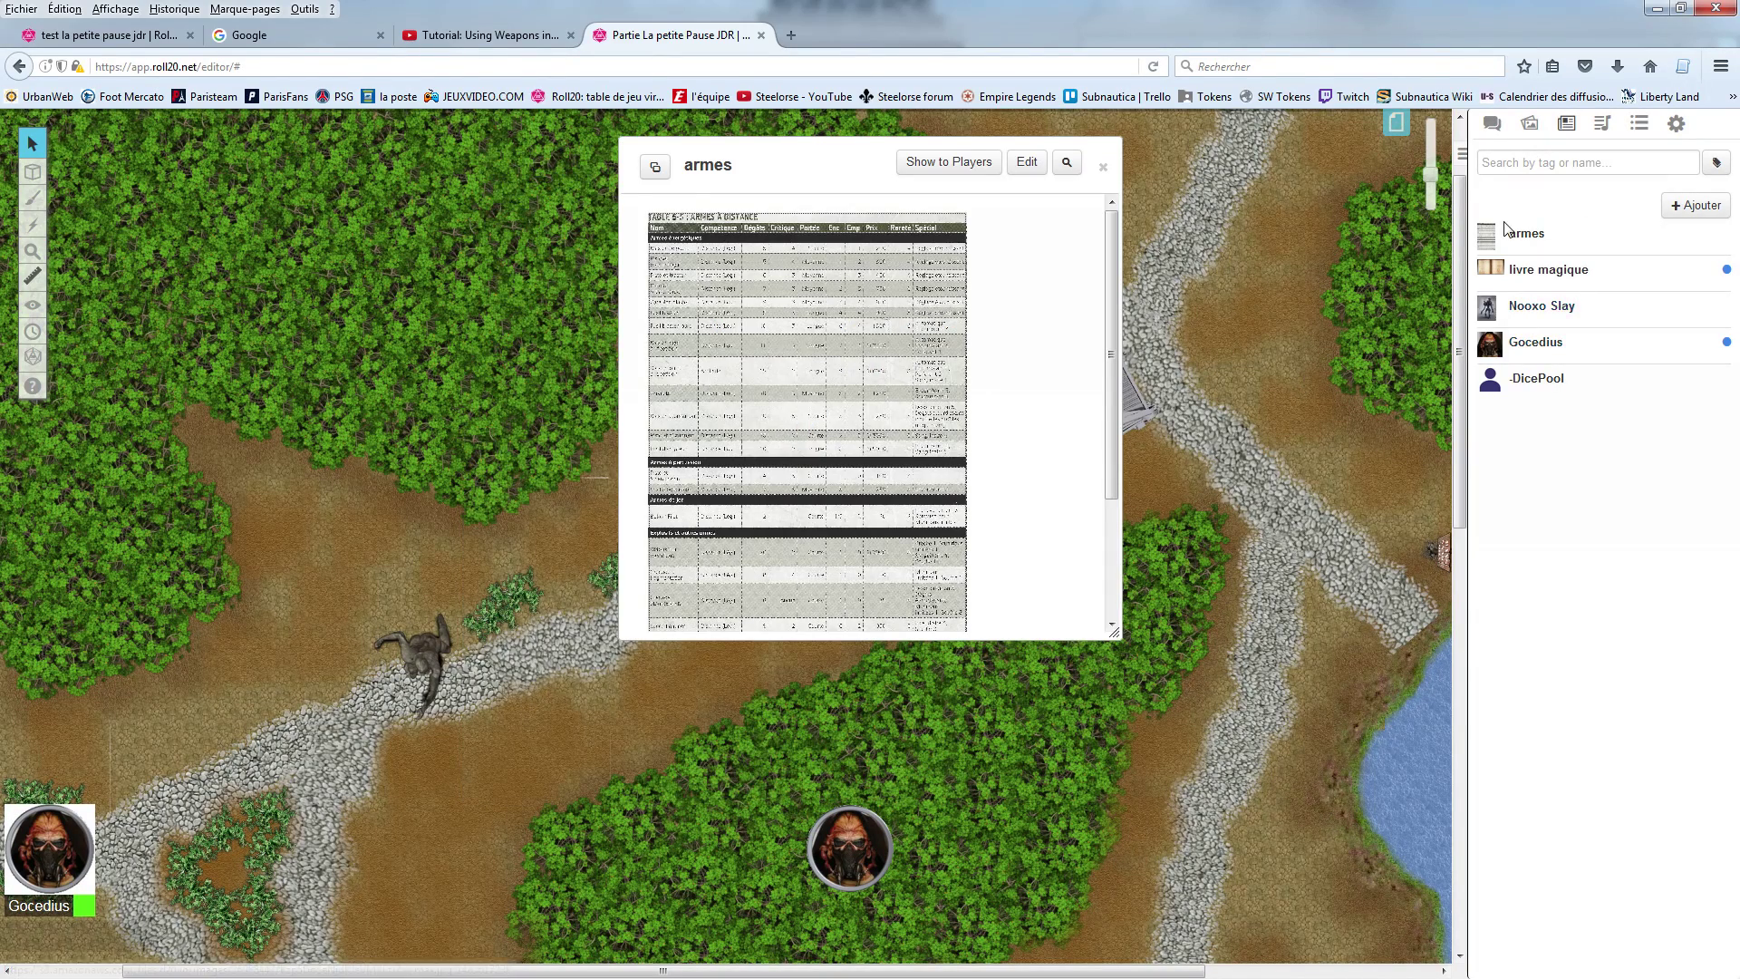
pyautogui.click(1103, 167)
# Step: Open the armes handout from the journal and view its weapons table at full size
pyautogui.click(1526, 234)
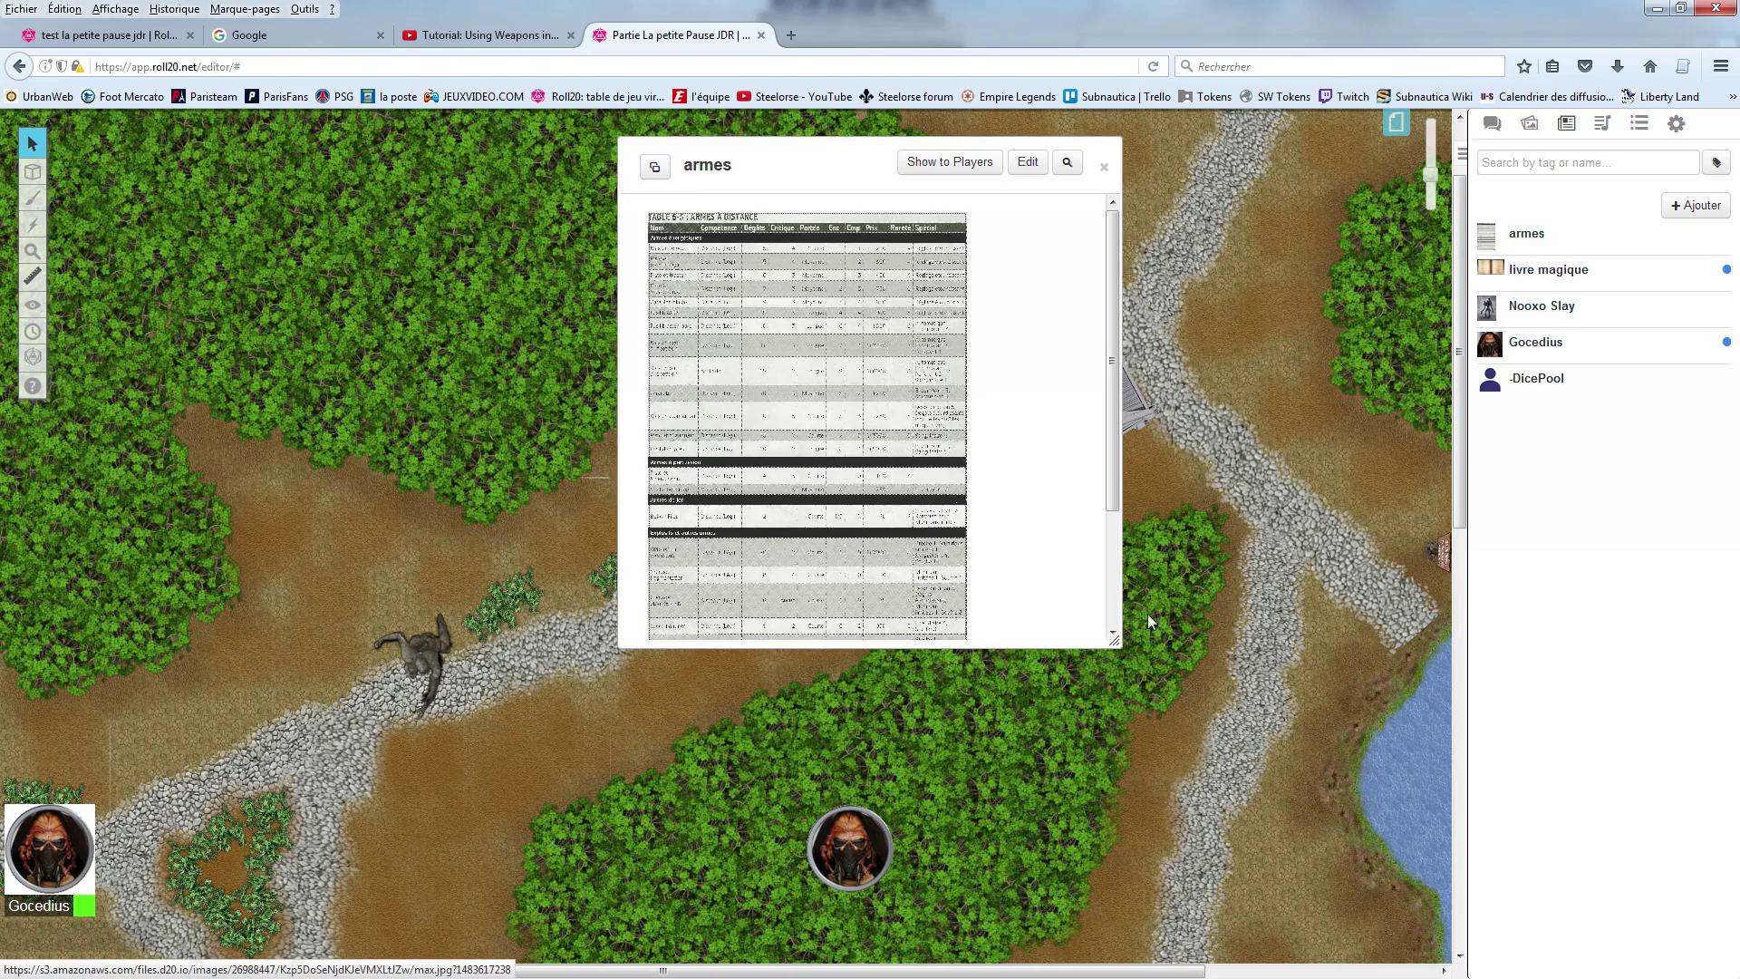
pyautogui.click(804, 426)
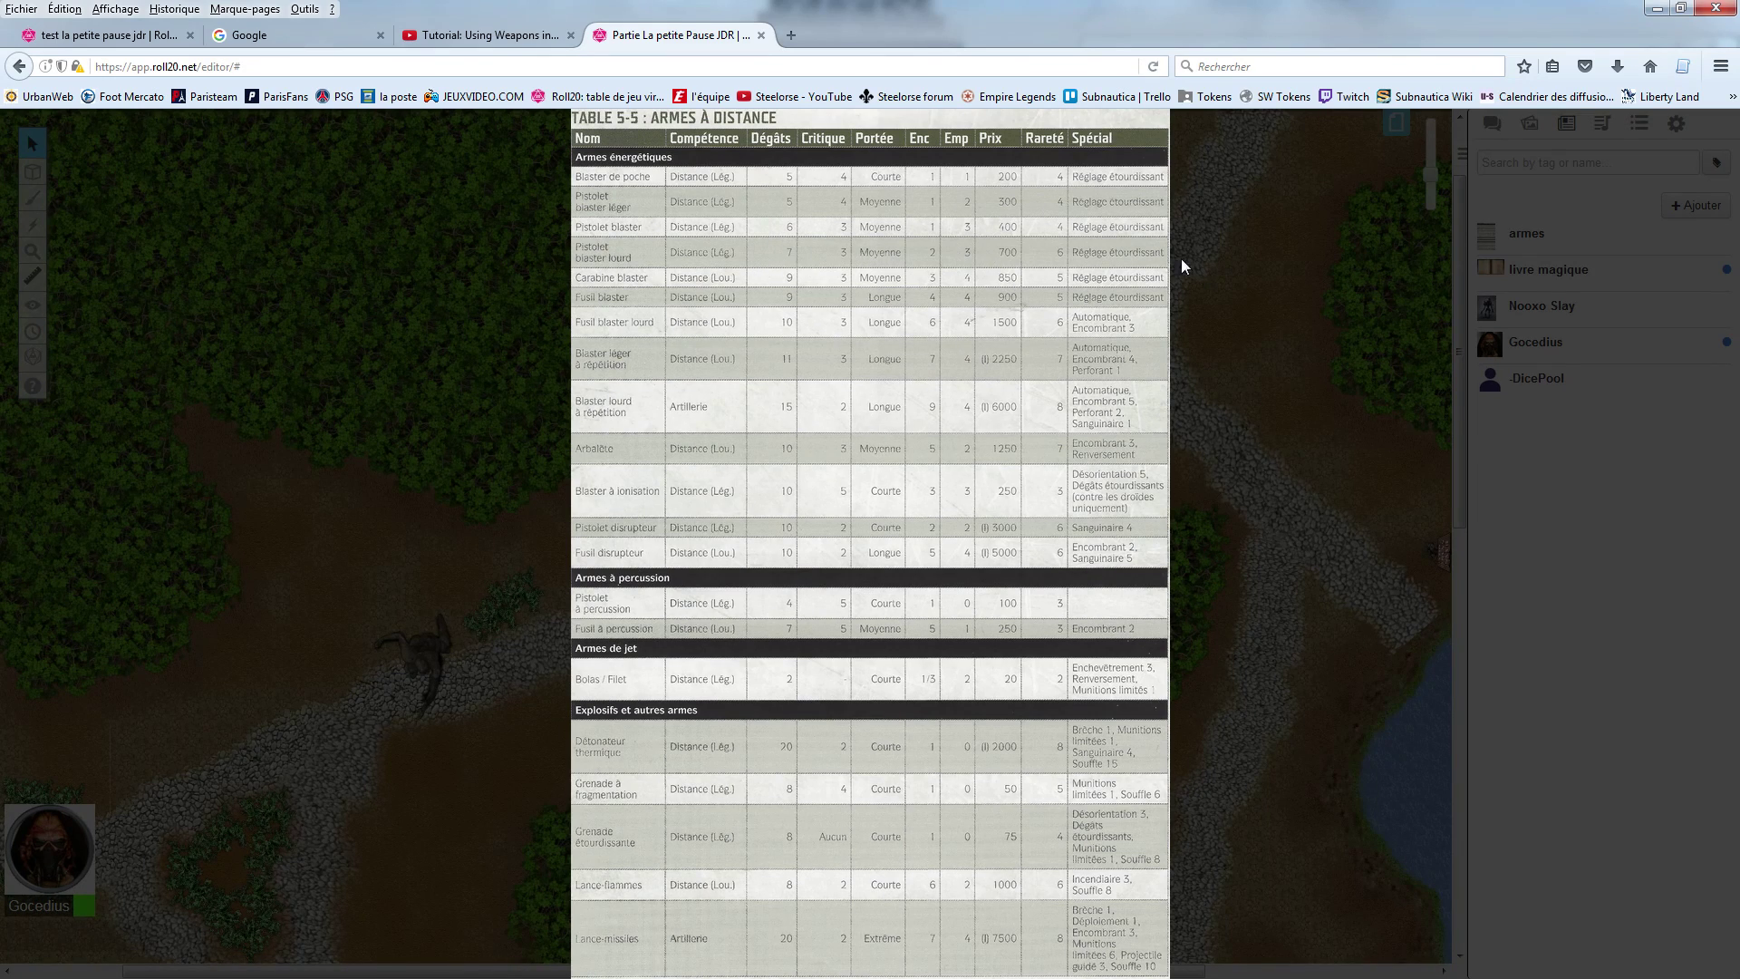
pyautogui.click(957, 325)
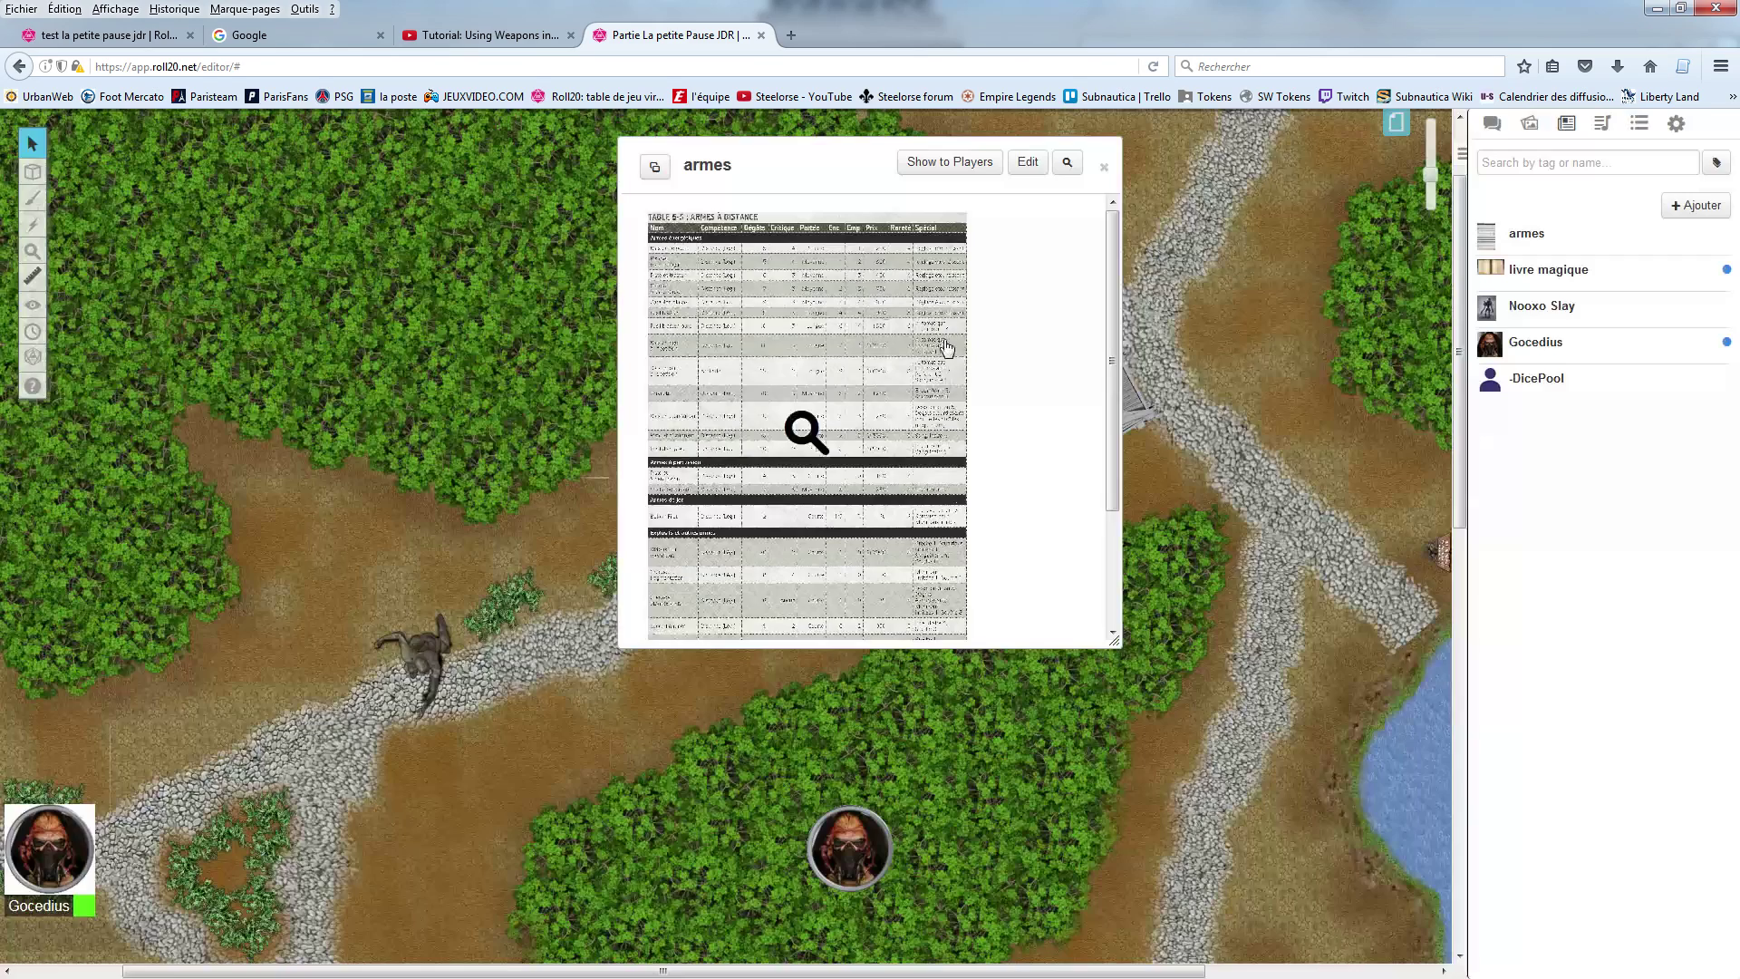
# Step: Close the armes handout, create a journal folder named "Joueurs", and file the Gocedius character in it
pyautogui.click(1106, 171)
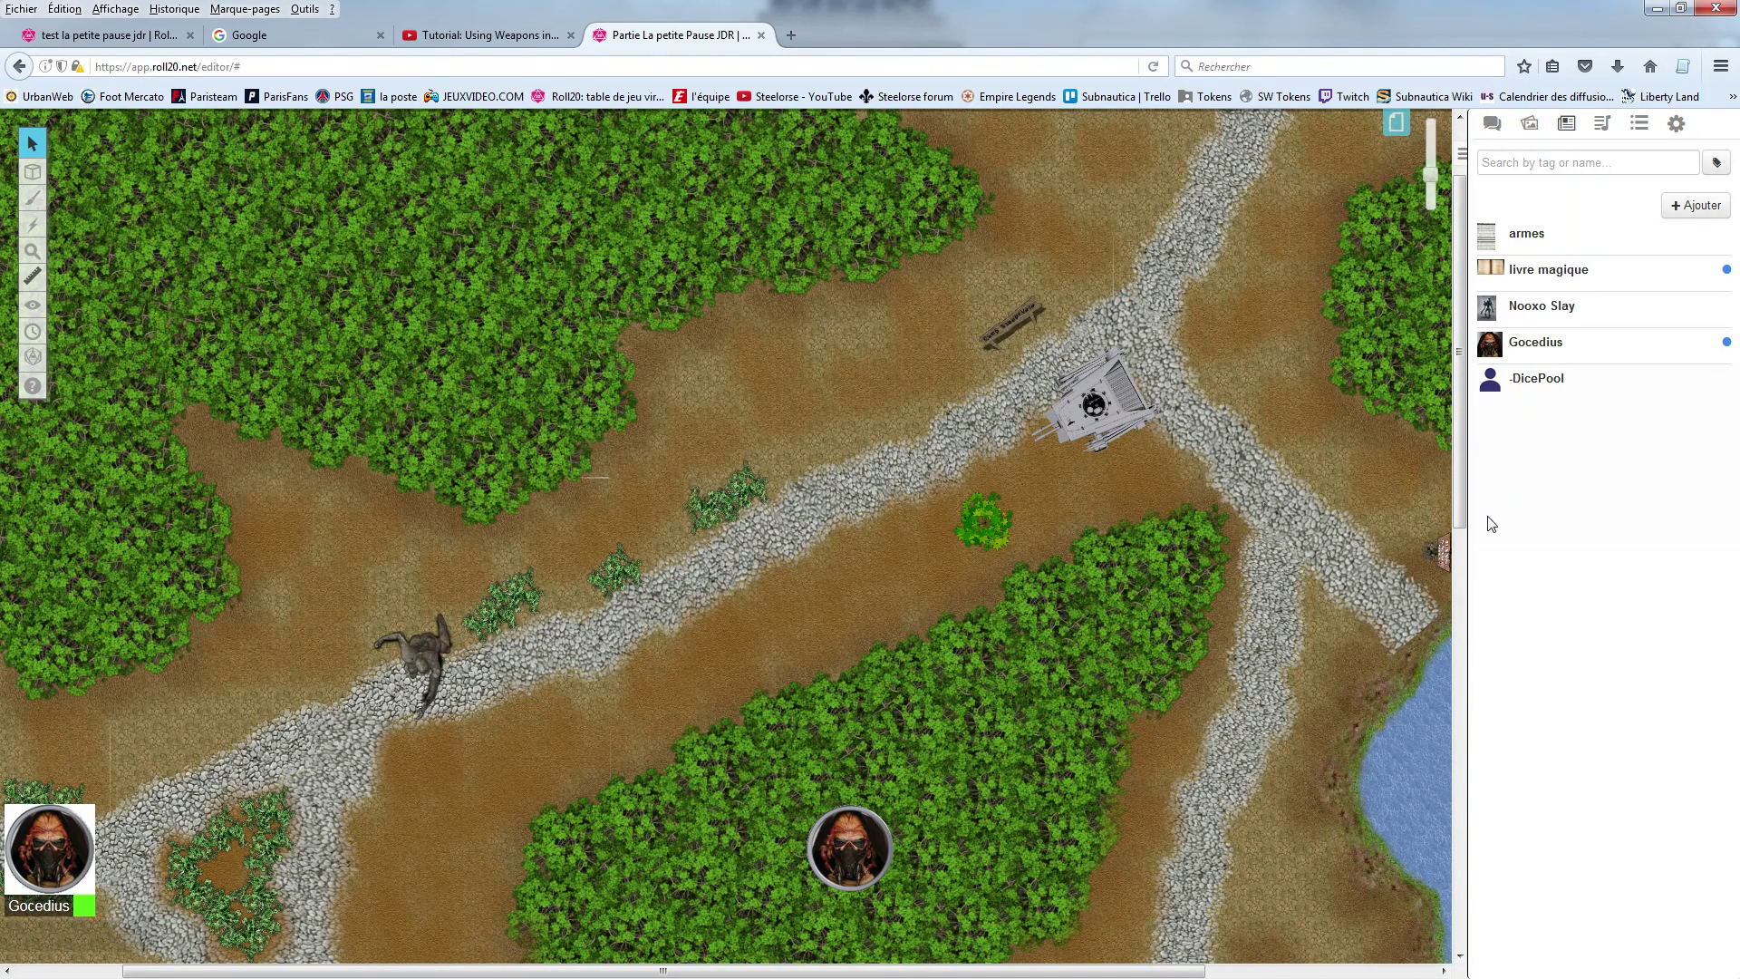
pyautogui.click(1684, 221)
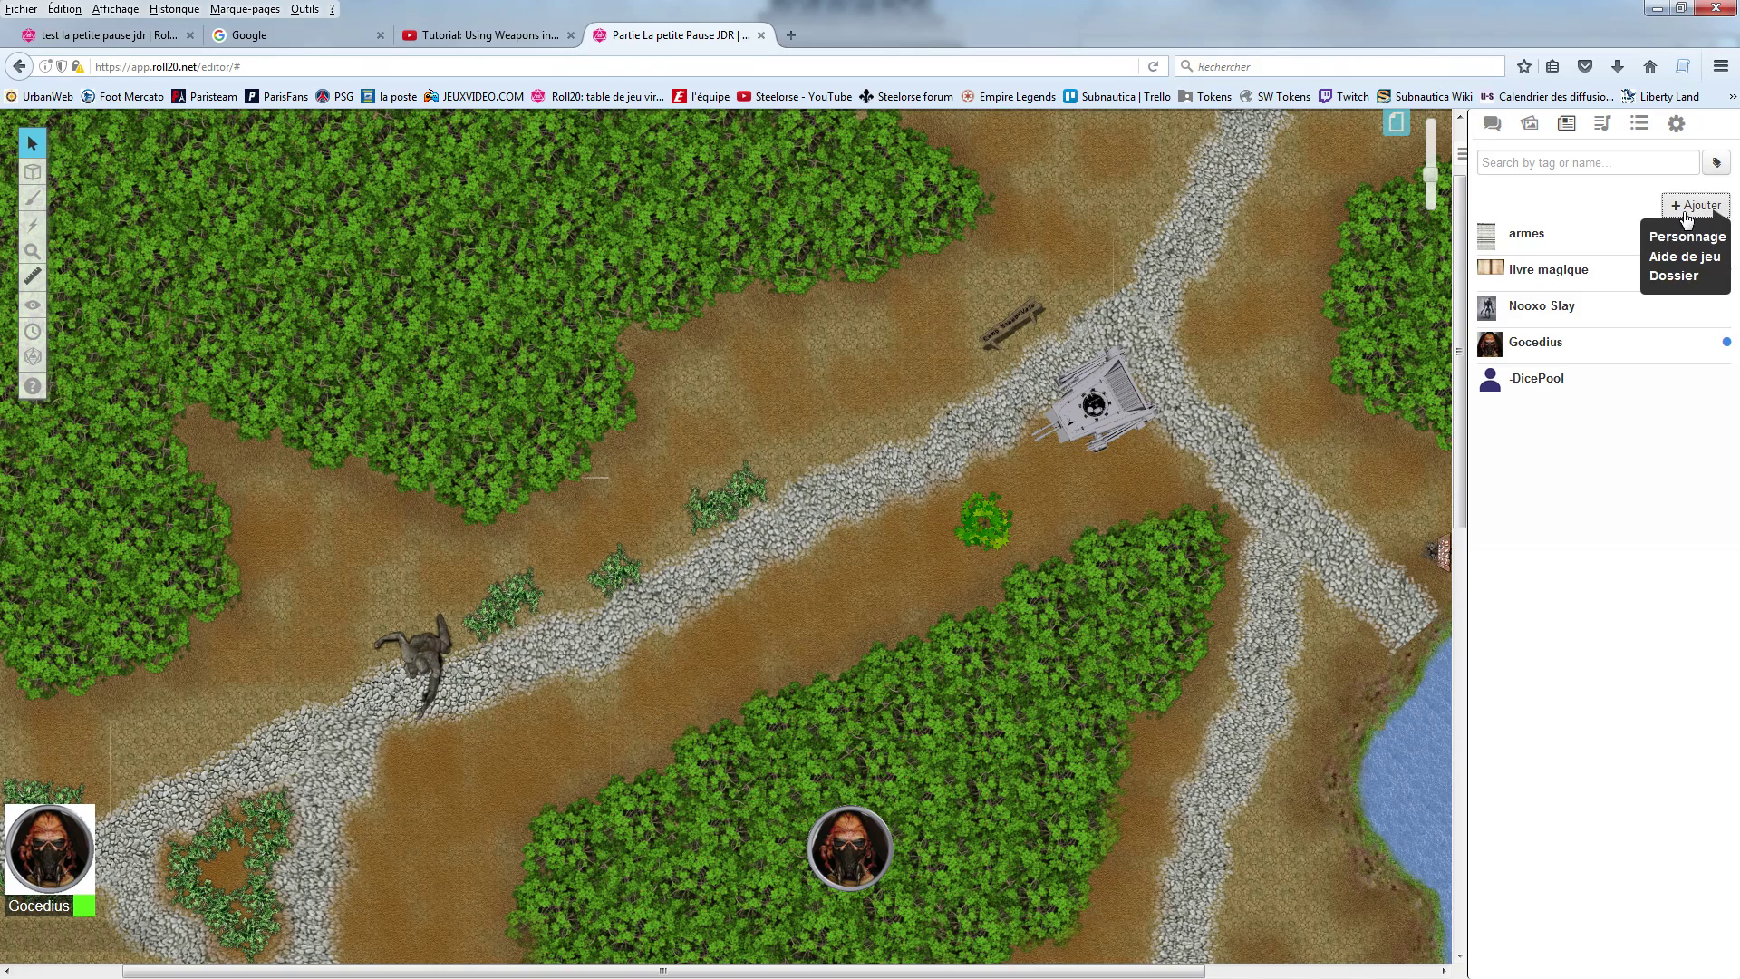
pyautogui.click(1675, 277)
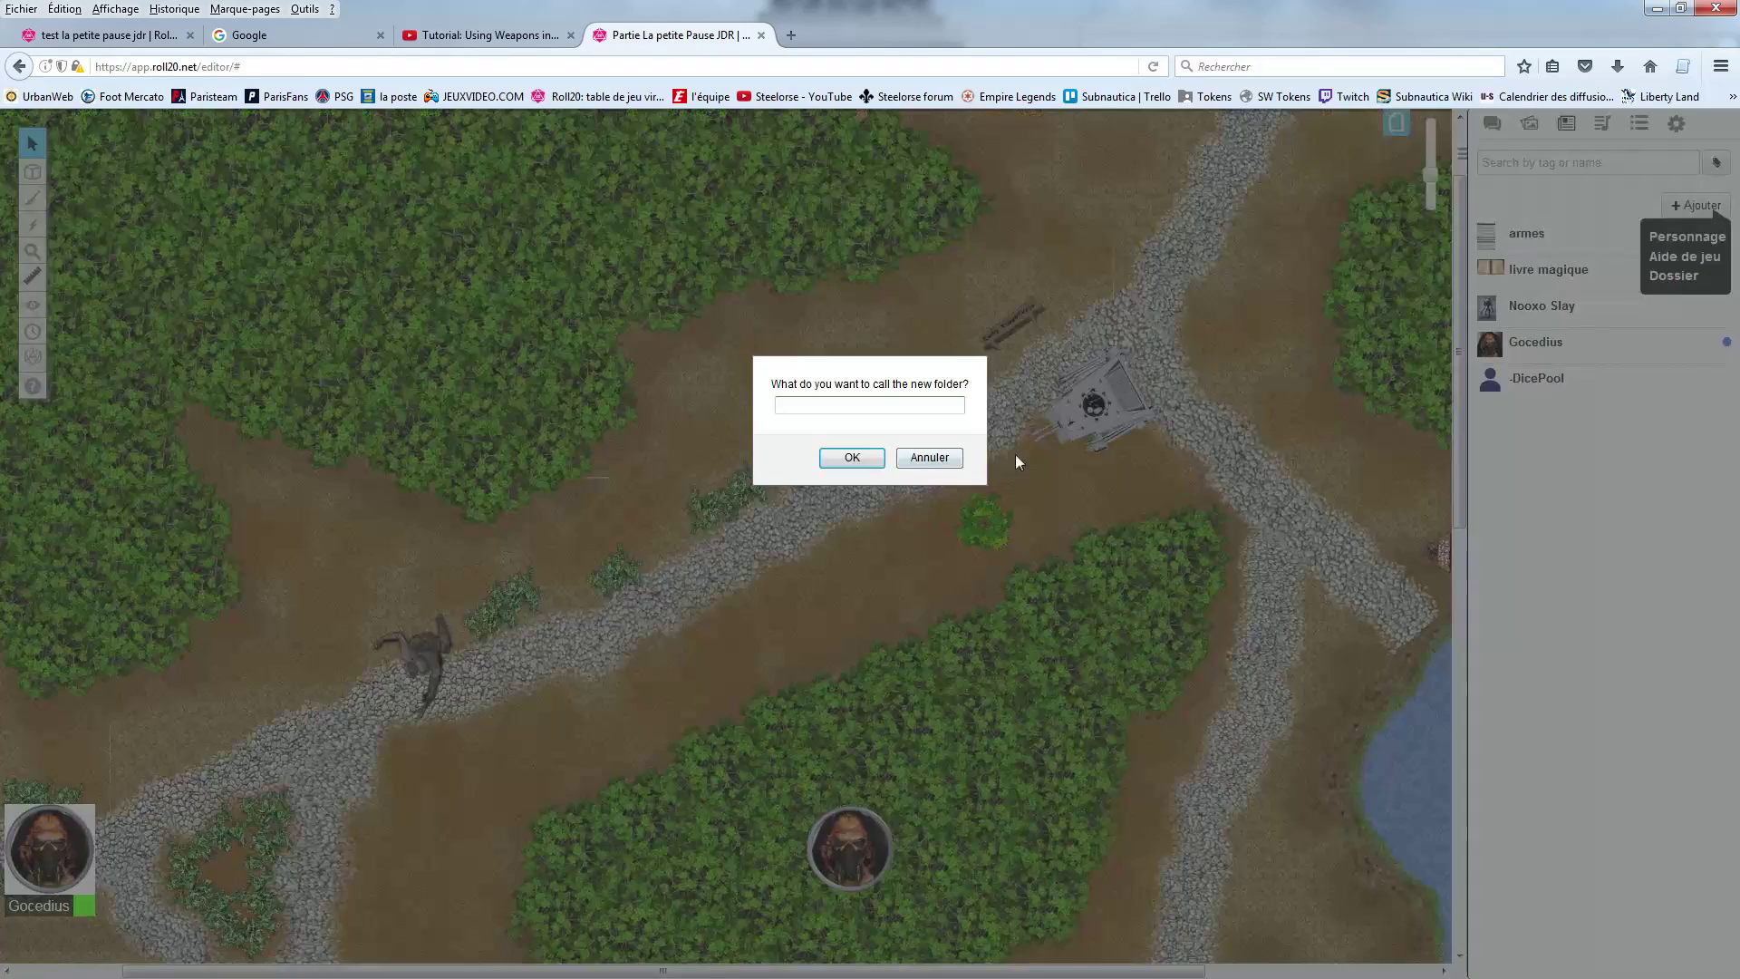
pyautogui.write('Joueurs')
pyautogui.press('Return')
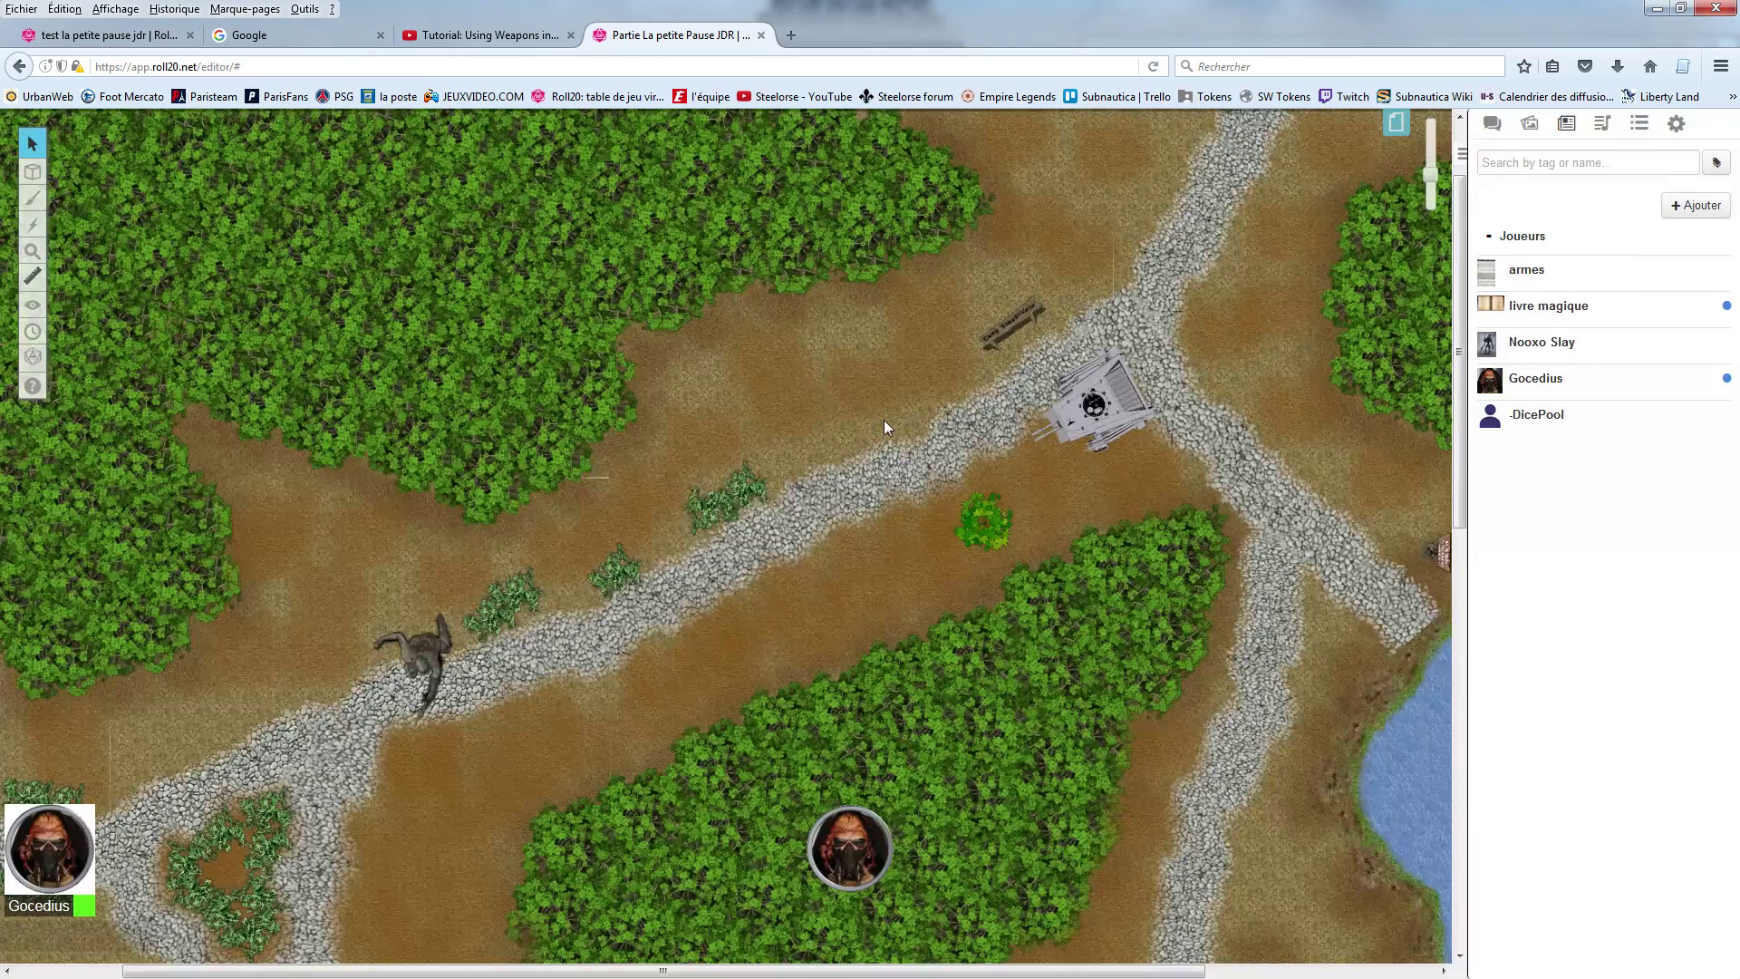
pyautogui.moveTo(1496, 399); pyautogui.dragTo(1528, 276)
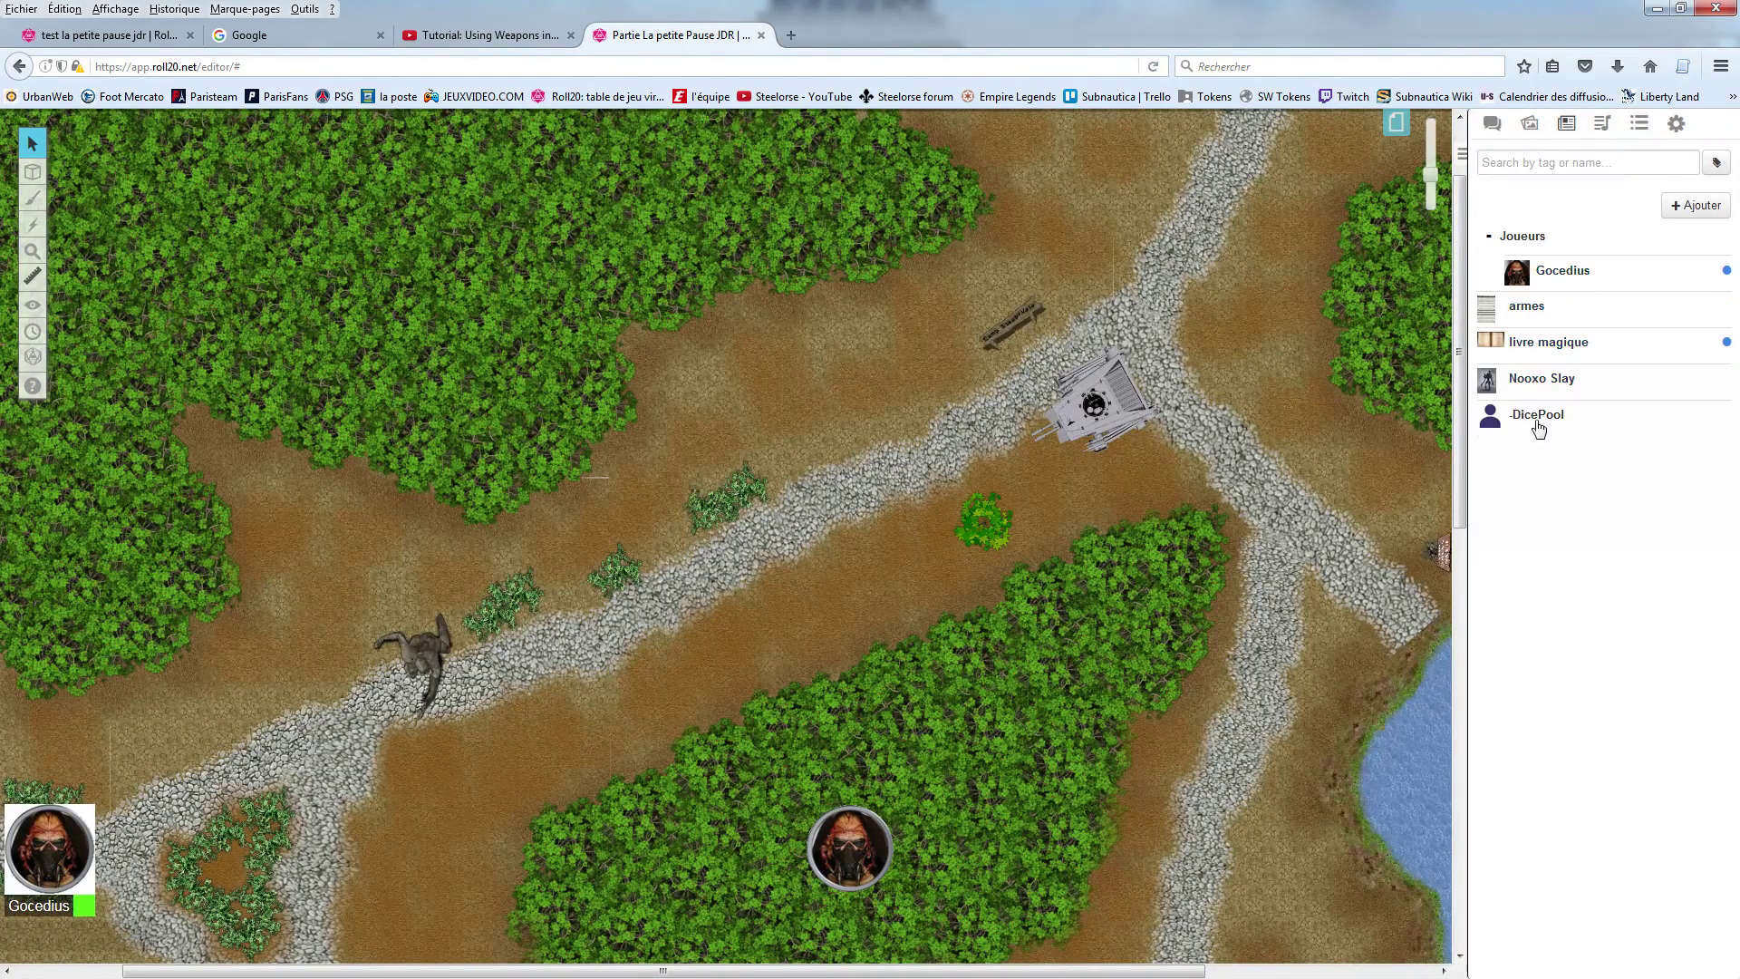
pyautogui.click(1488, 236)
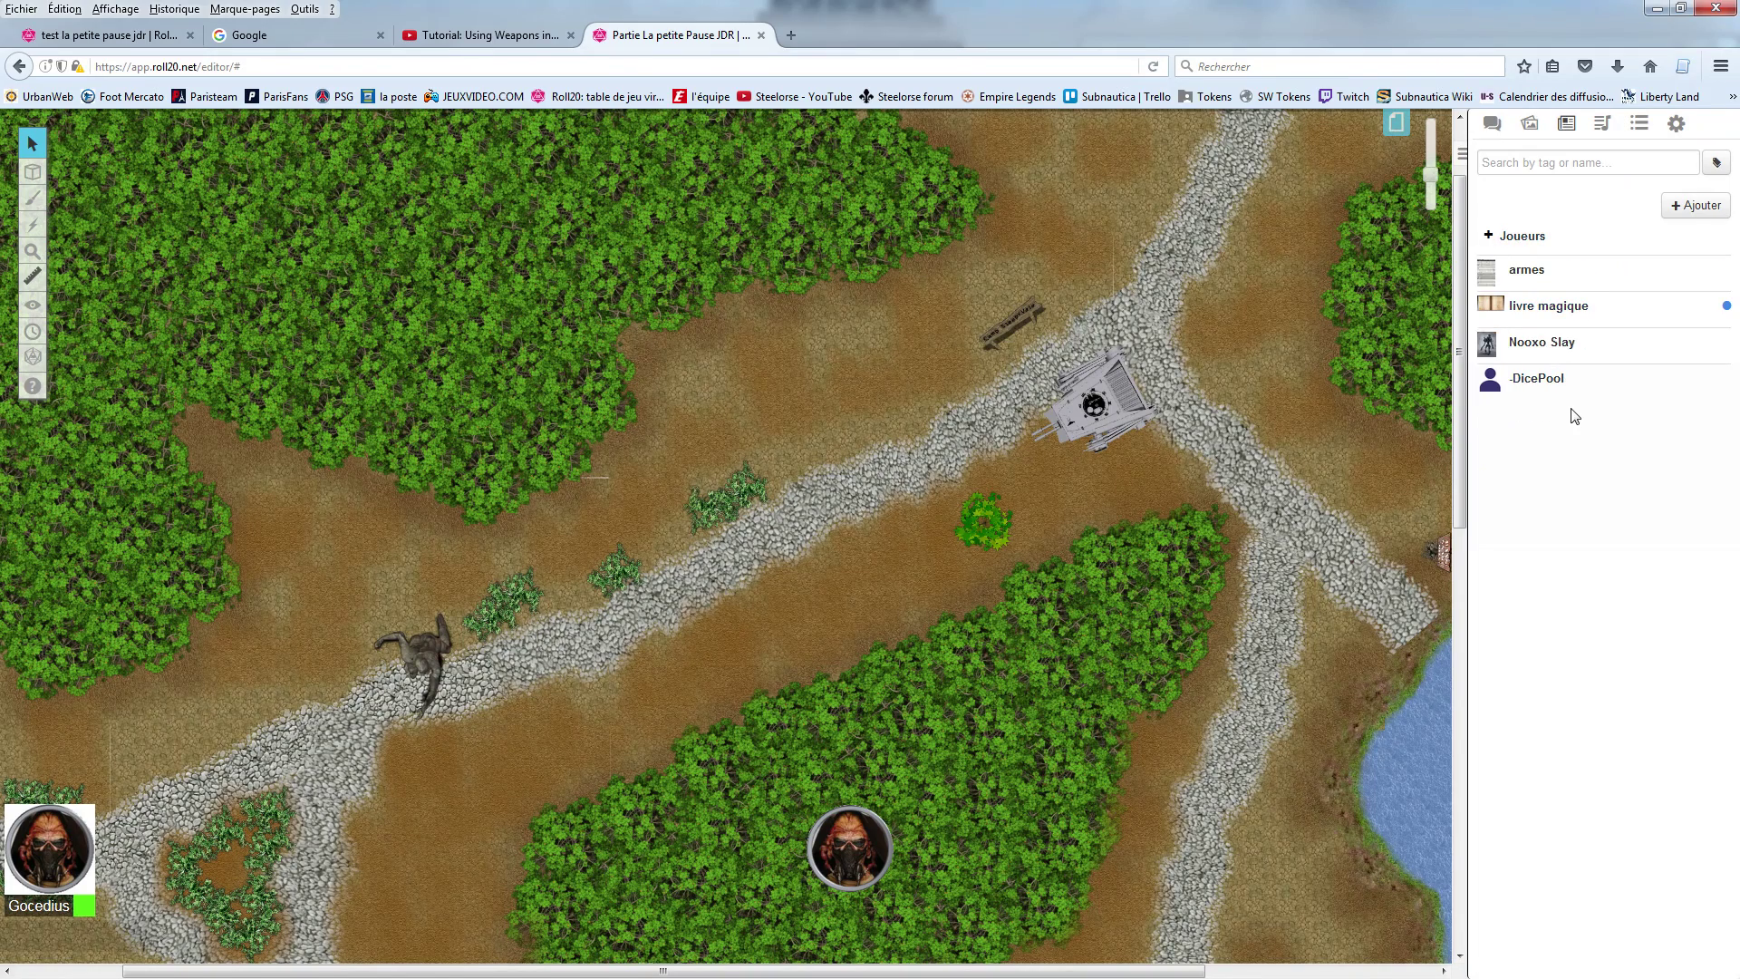
# Step: Create a second journal folder named "Aides de jeu"
pyautogui.click(1694, 208)
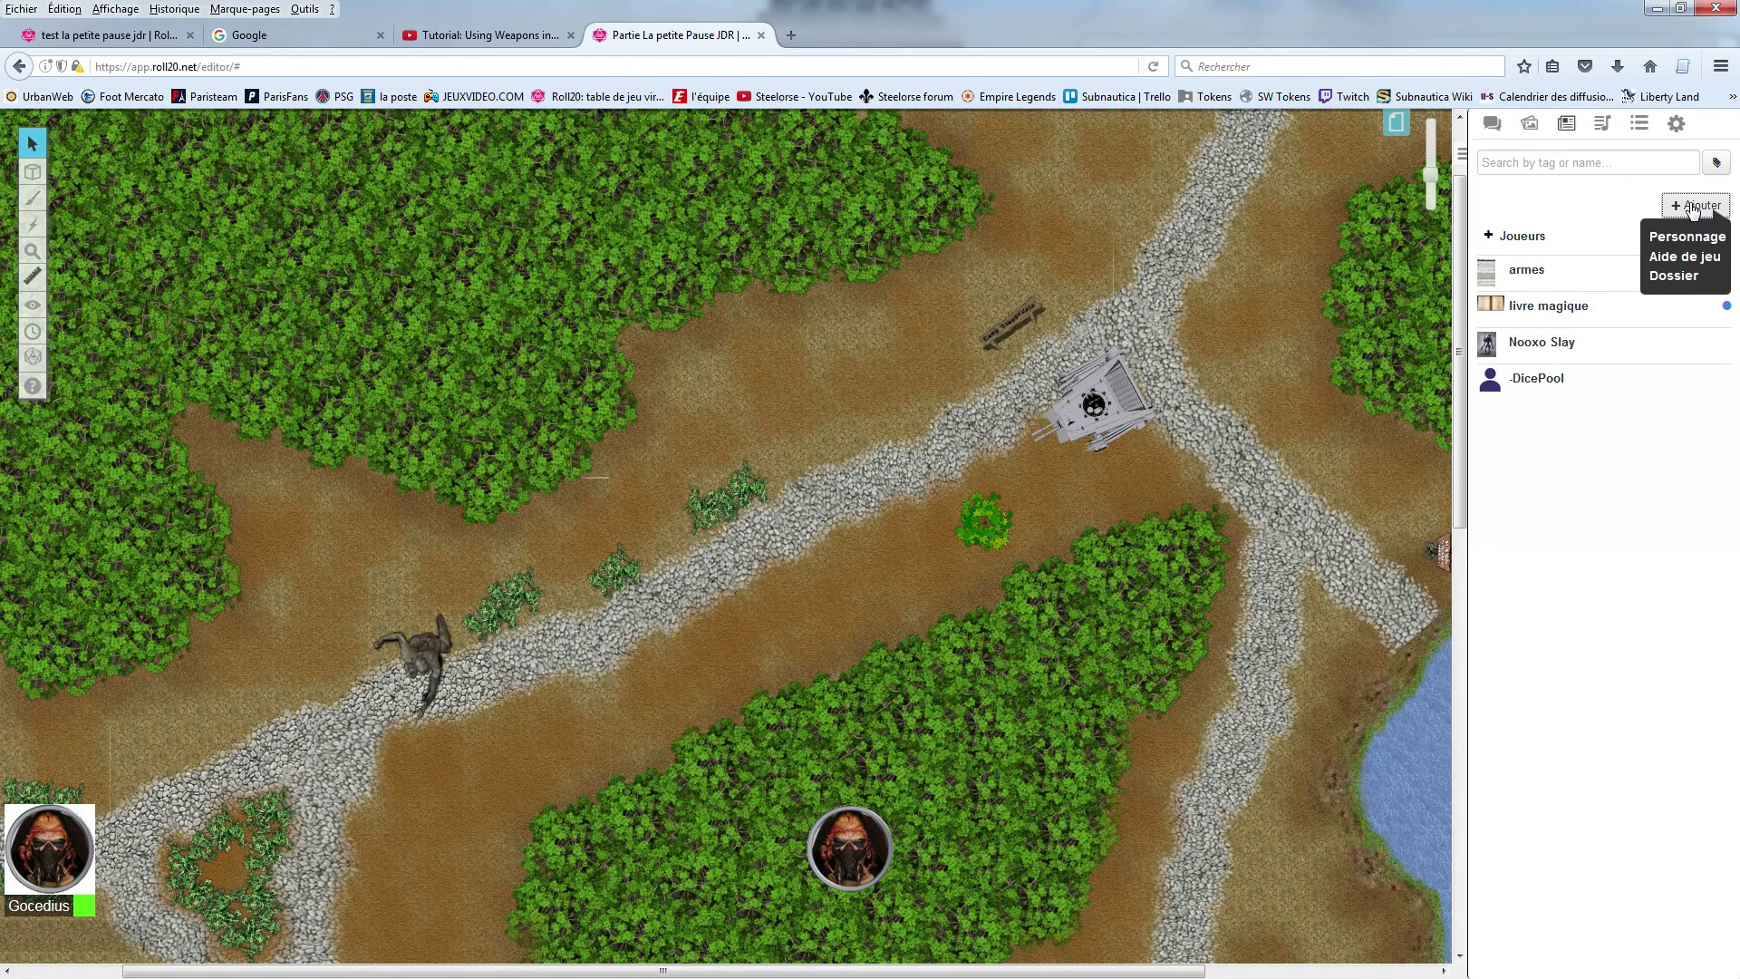
pyautogui.click(1673, 275)
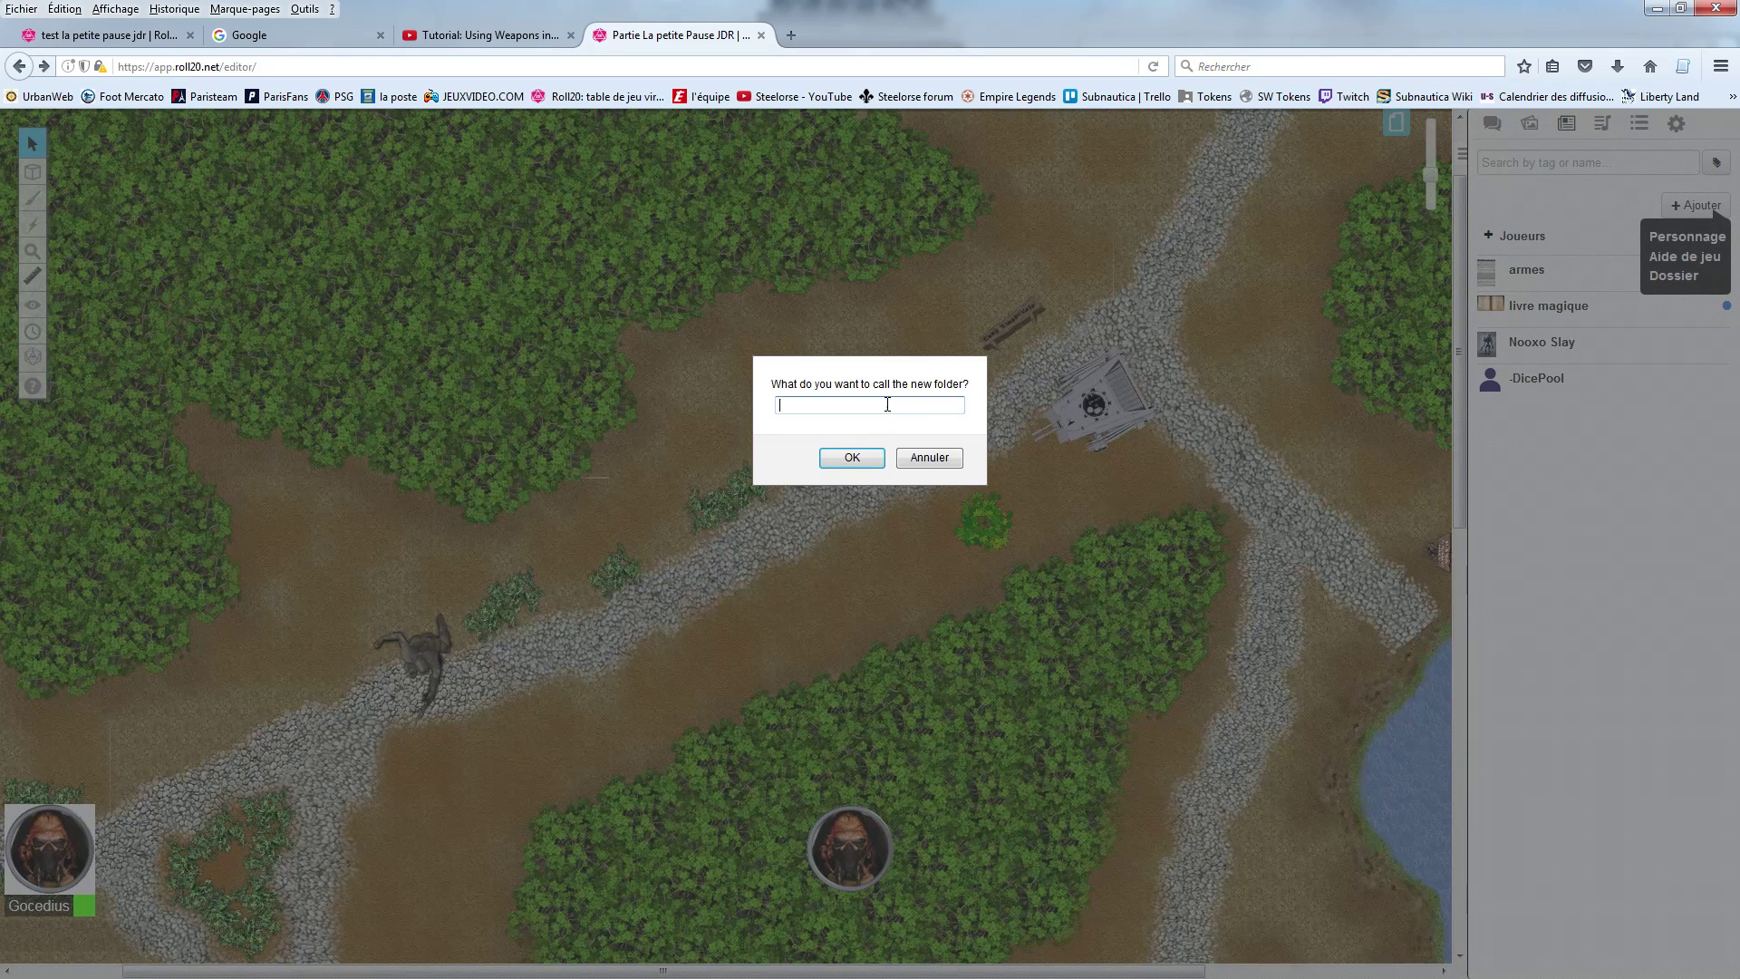
pyautogui.press('BackSpace')
pyautogui.write('Aides de jeu')
pyautogui.click(859, 456)
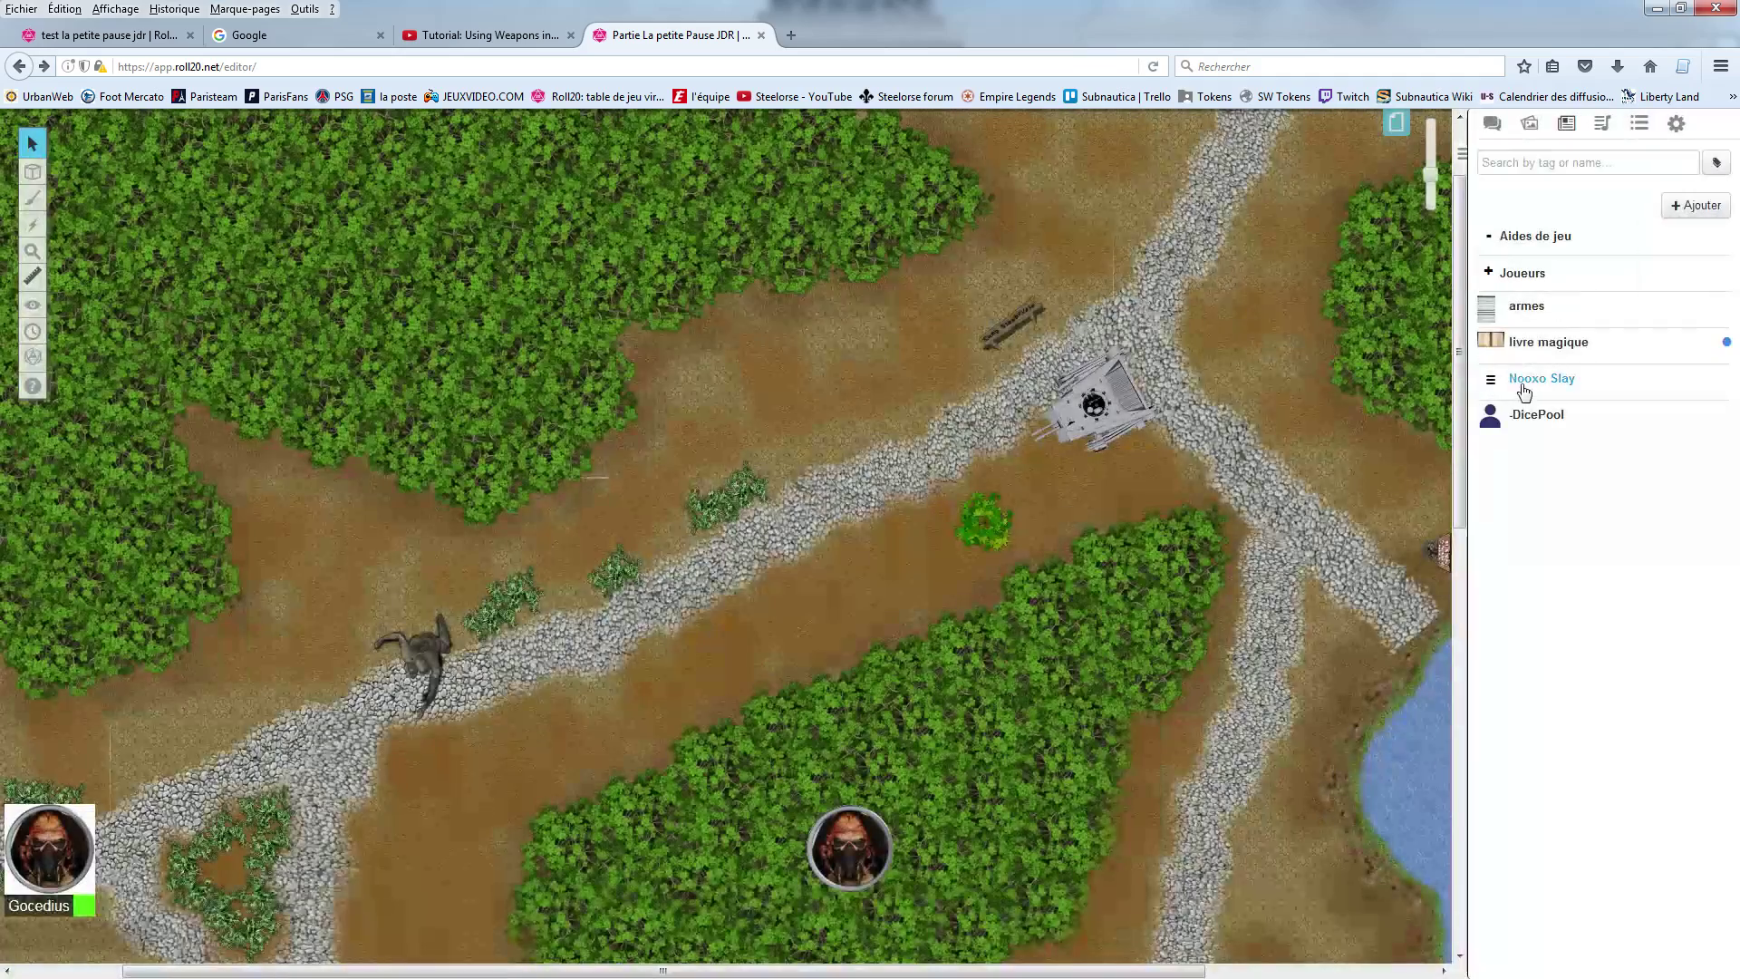
# Step: Move the armes handout into the Aides de jeu folder and place the Joueurs folder above it, with both folders collapsed
pyautogui.moveTo(1491, 308); pyautogui.dragTo(1541, 299)
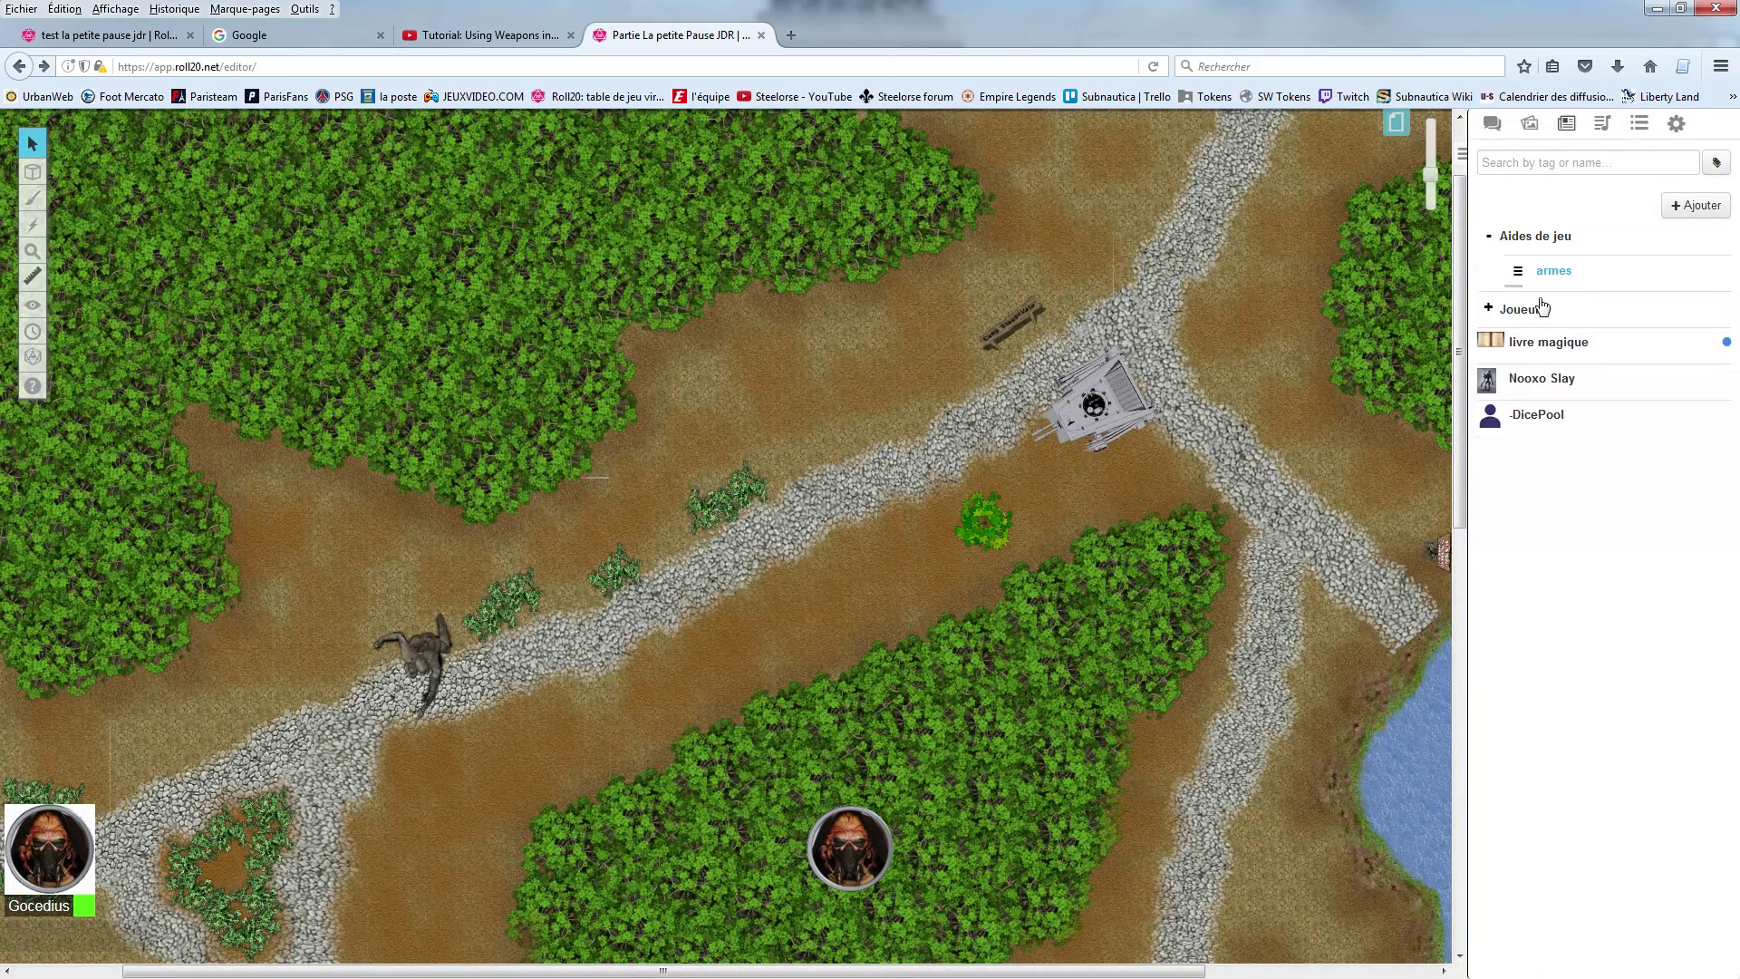
pyautogui.click(1491, 239)
pyautogui.moveTo(1489, 278); pyautogui.dragTo(1492, 237)
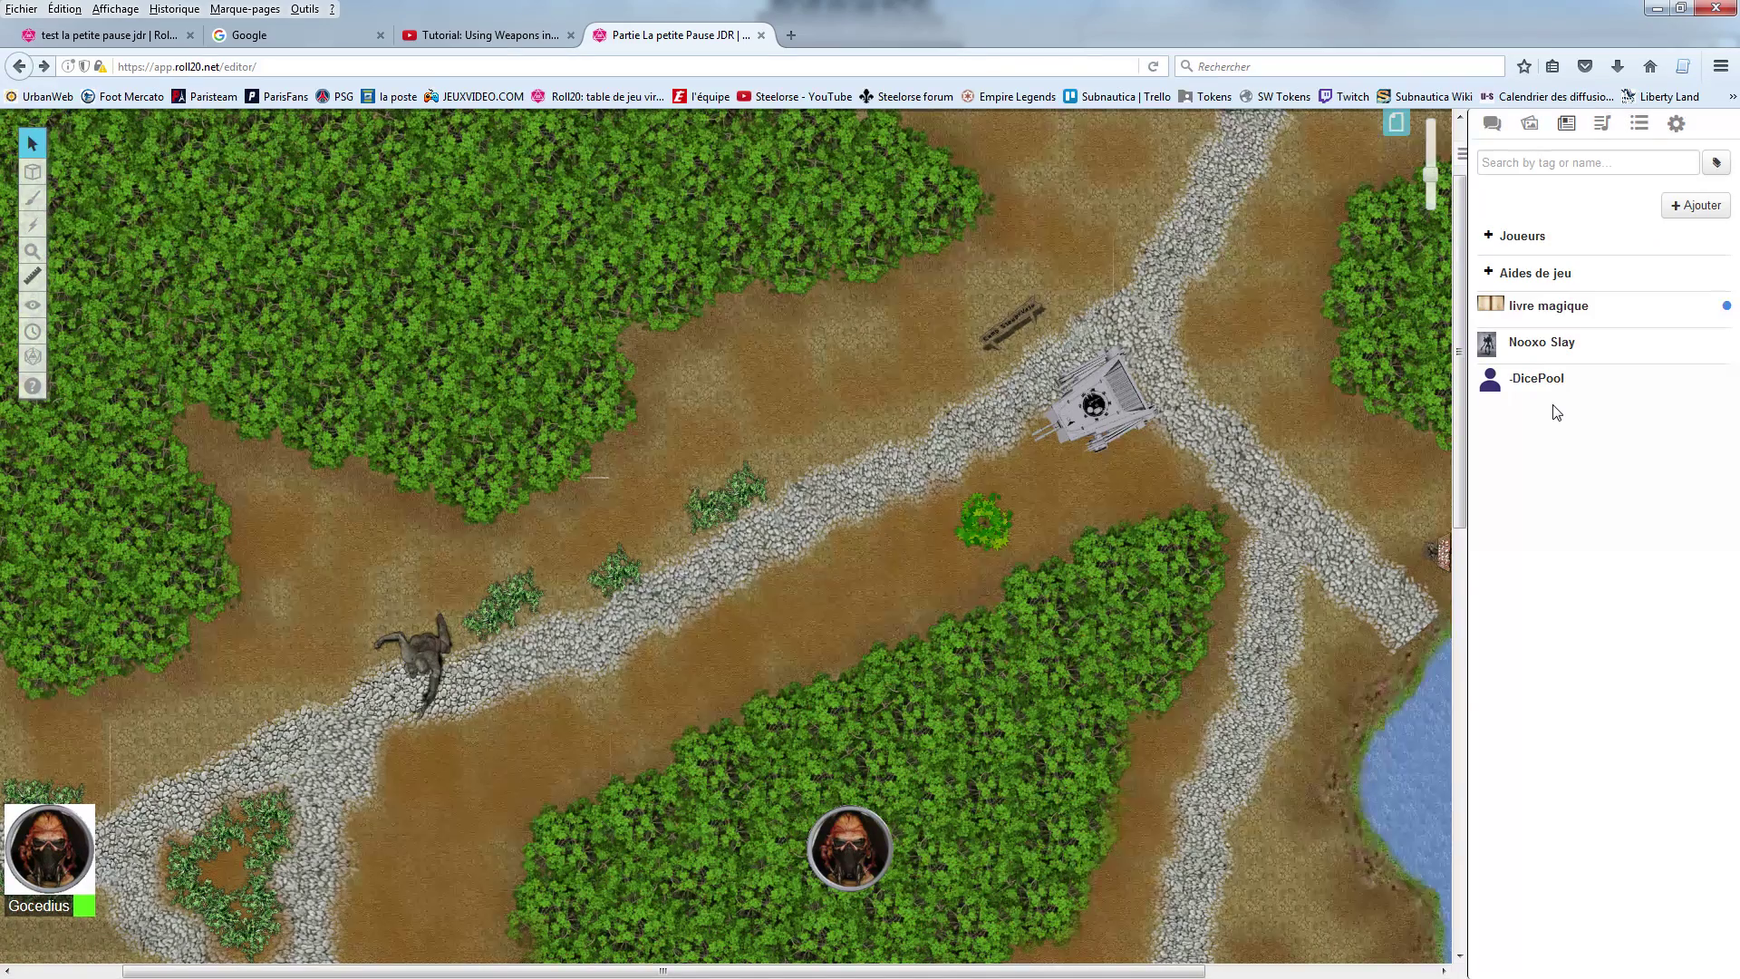
# Step: Show the list of map pages to check their names, and hide it again
pyautogui.click(1396, 126)
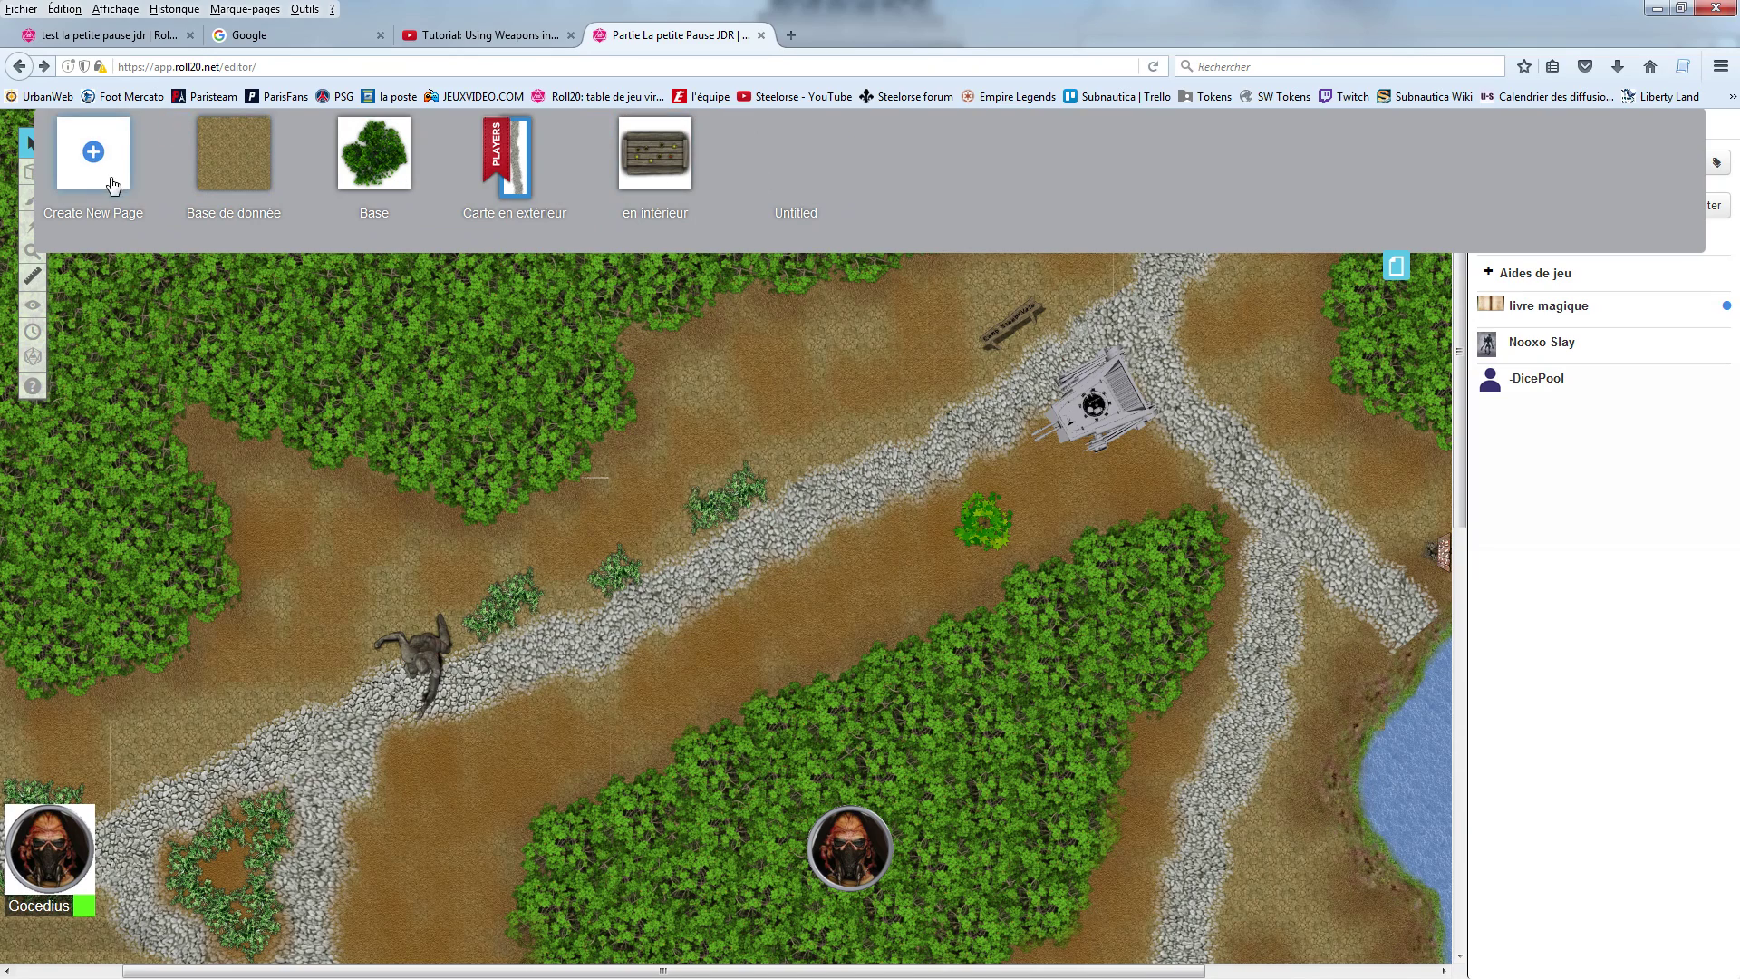
pyautogui.moveTo(185, 218)
pyautogui.moveTo(637, 234)
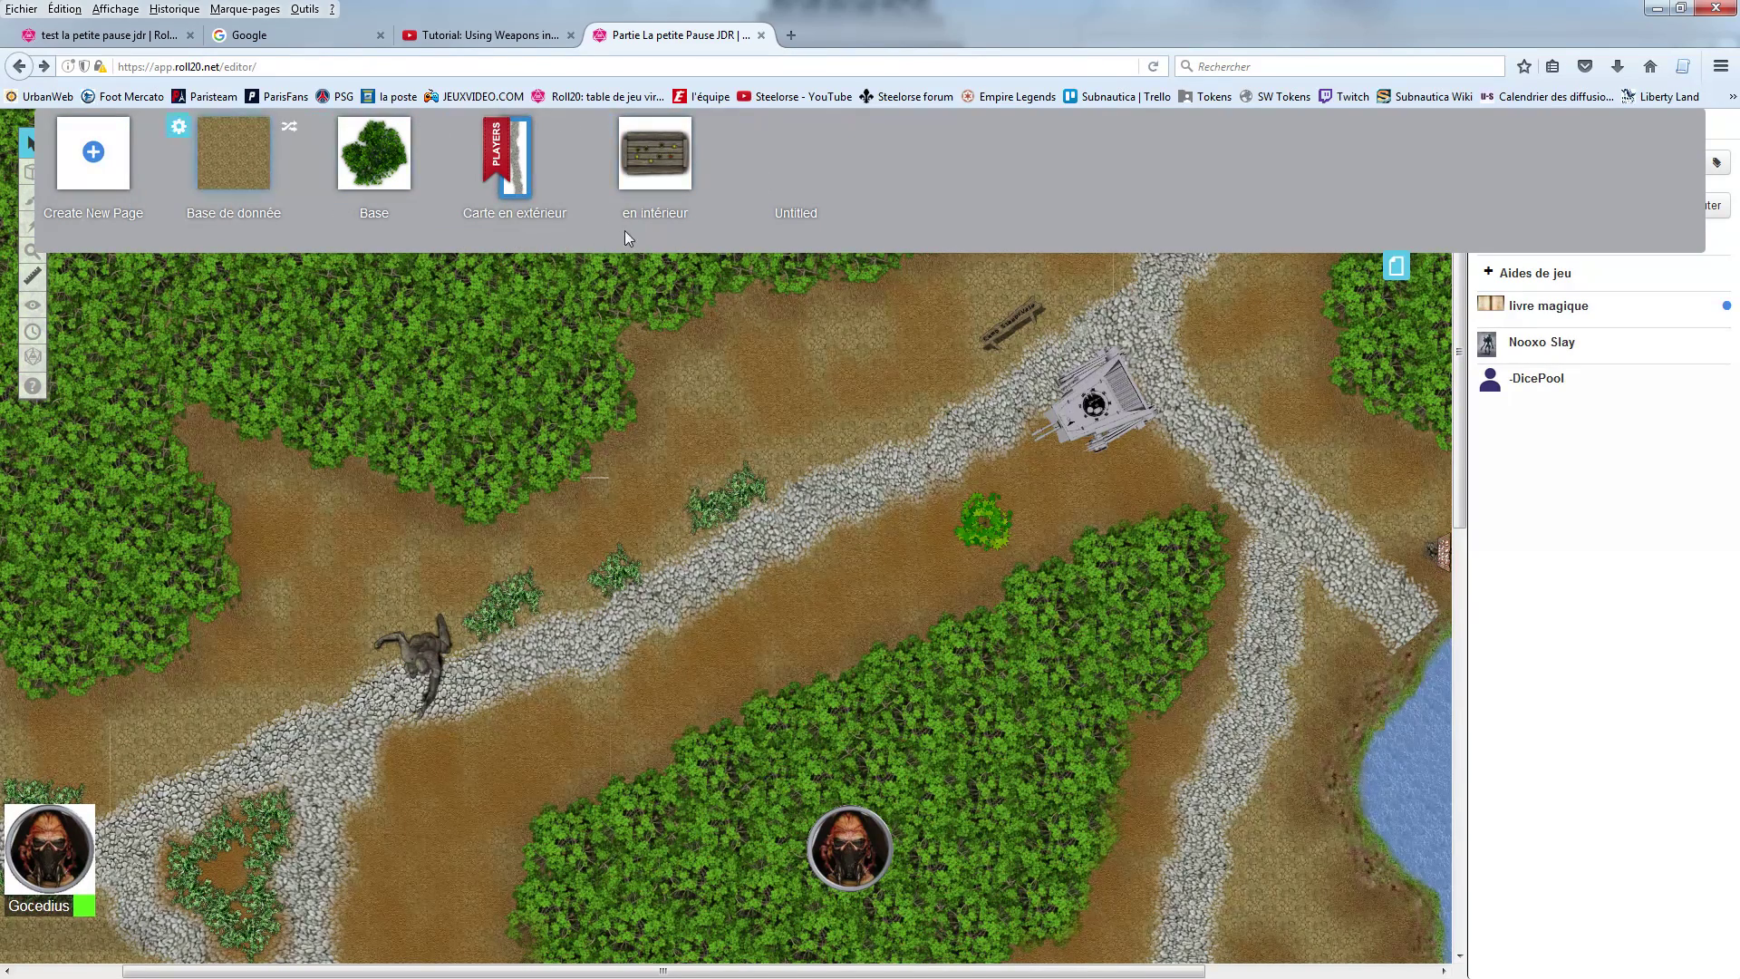
pyautogui.click(1396, 266)
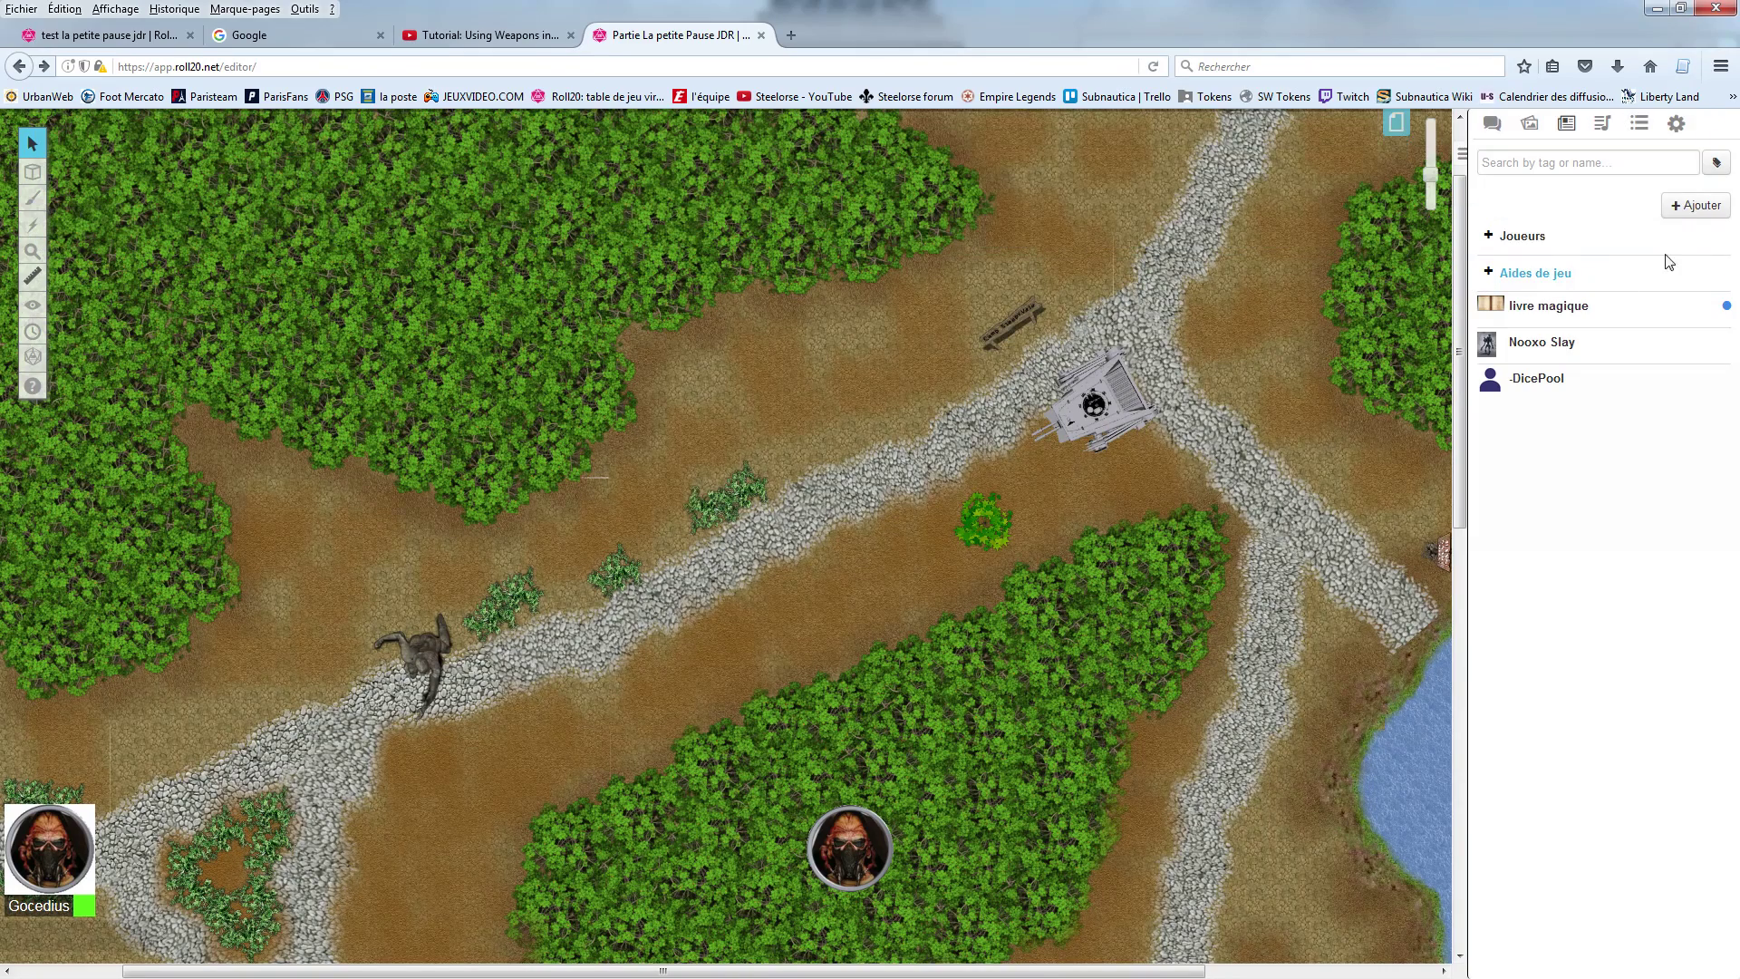
# Step: Check the name of the players' current map page and create a journal folder named "Carte en extérieur" after it
pyautogui.click(1679, 210)
pyautogui.click(1673, 275)
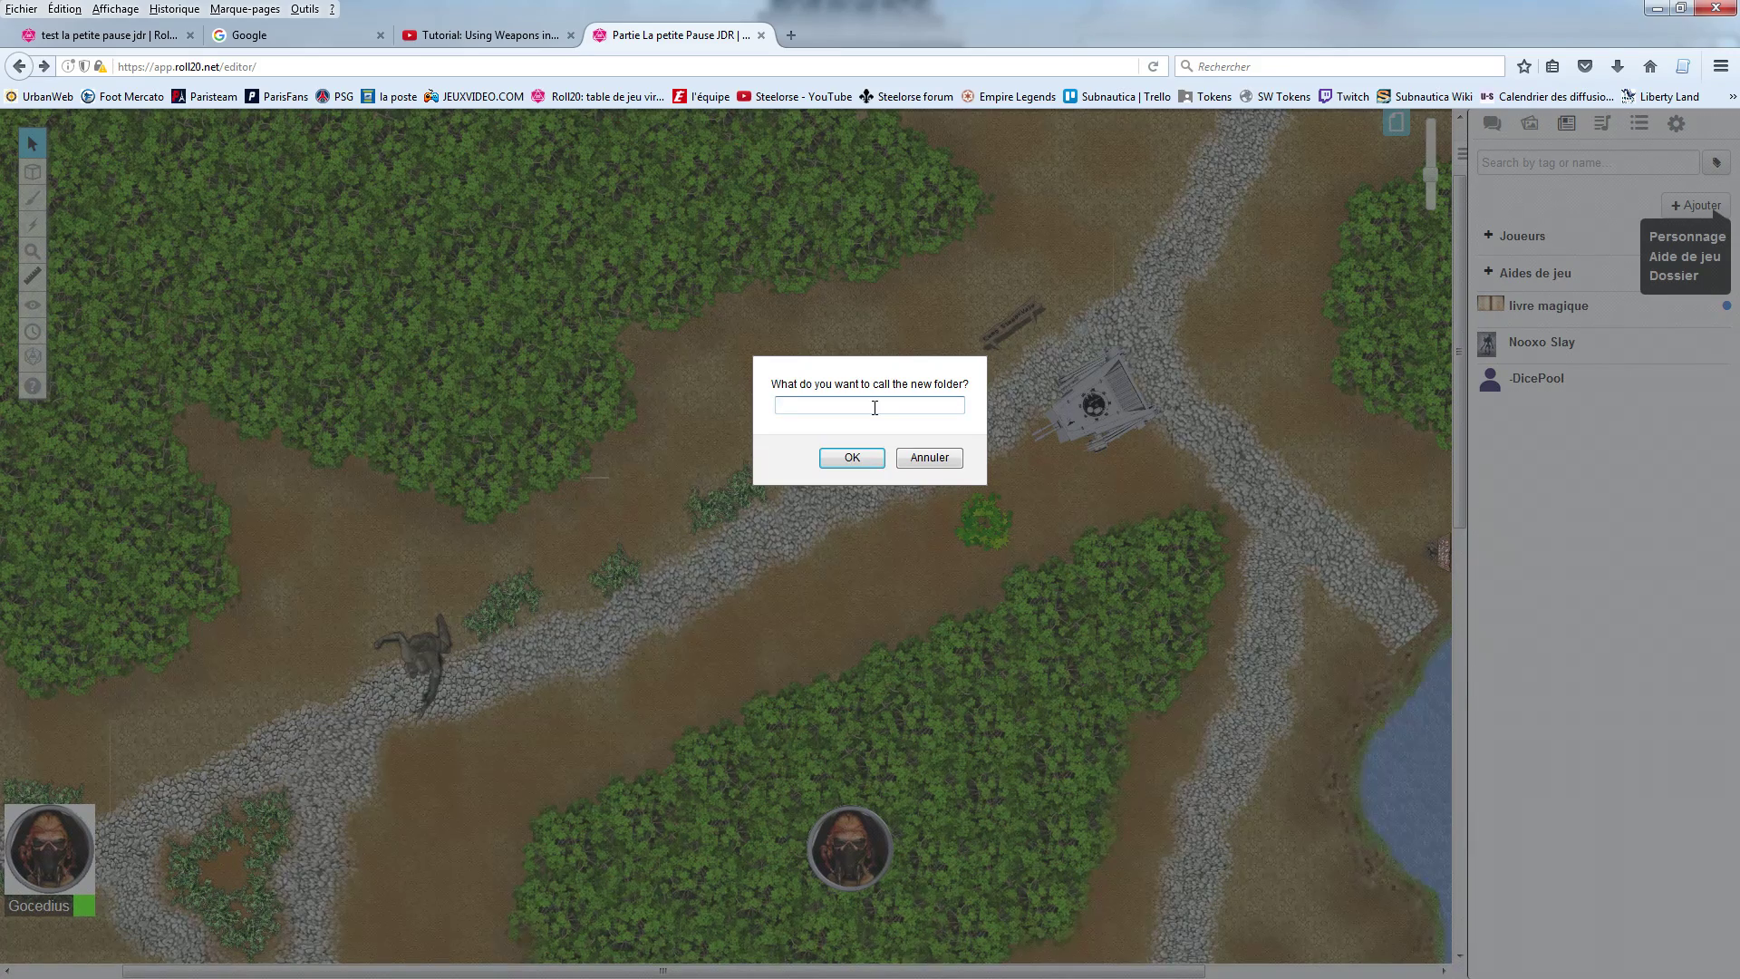
pyautogui.click(943, 458)
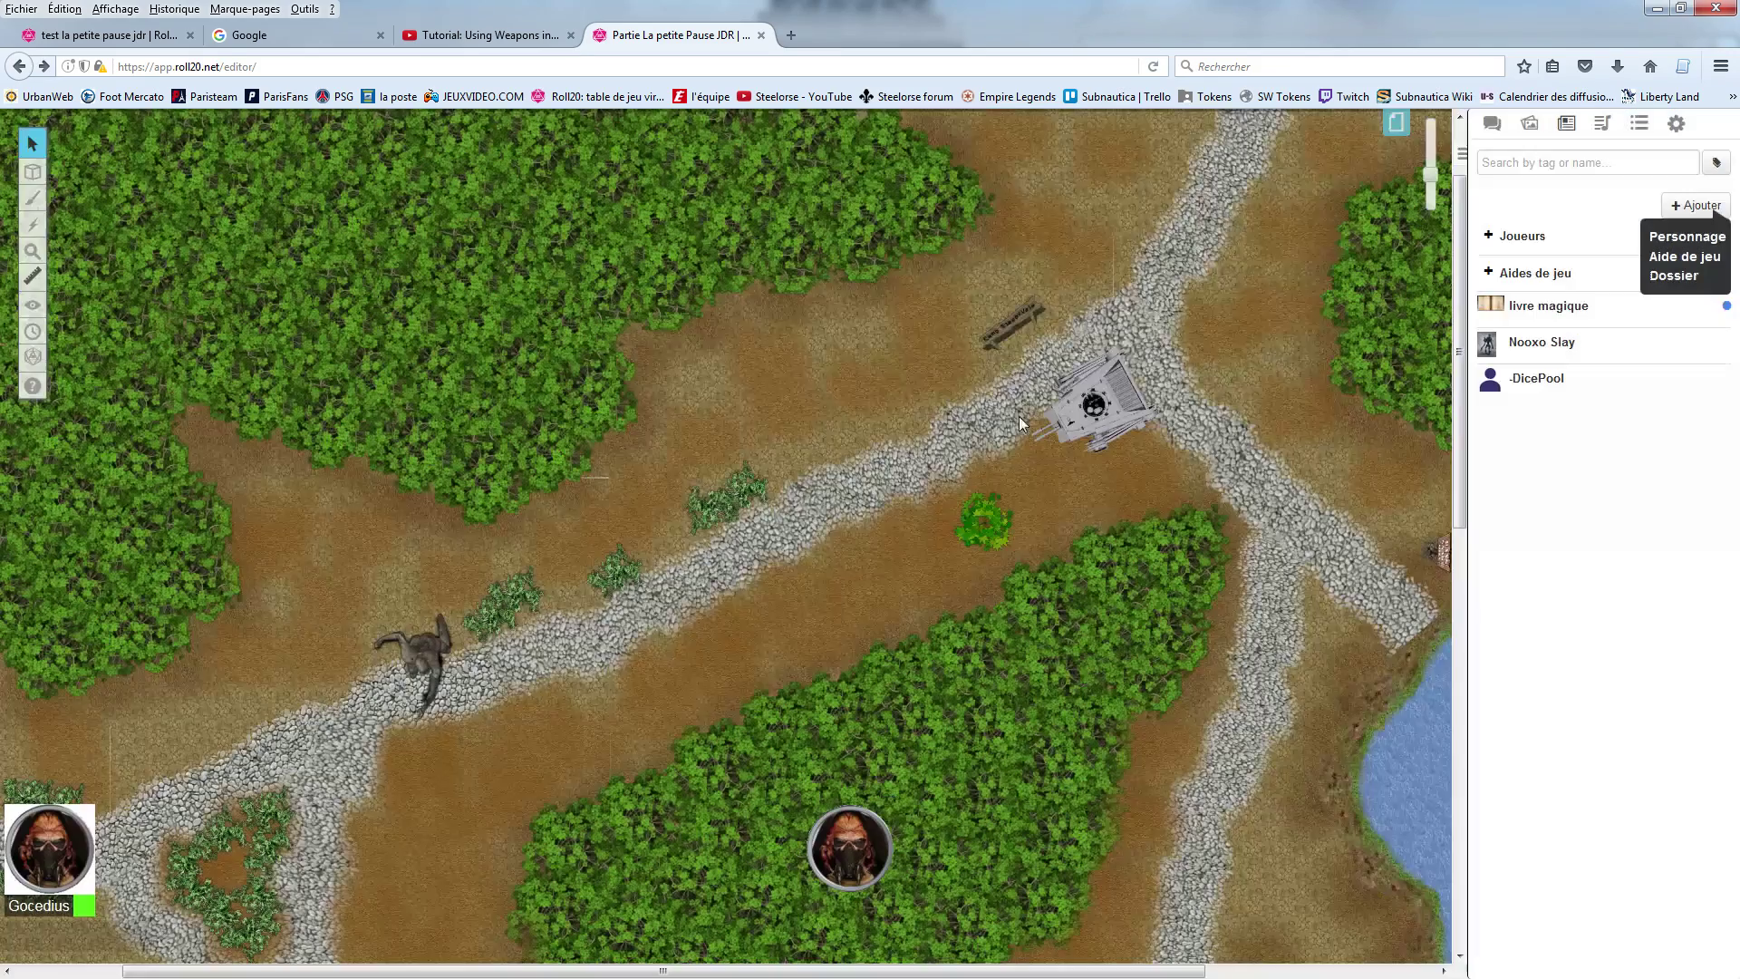
pyautogui.click(1396, 122)
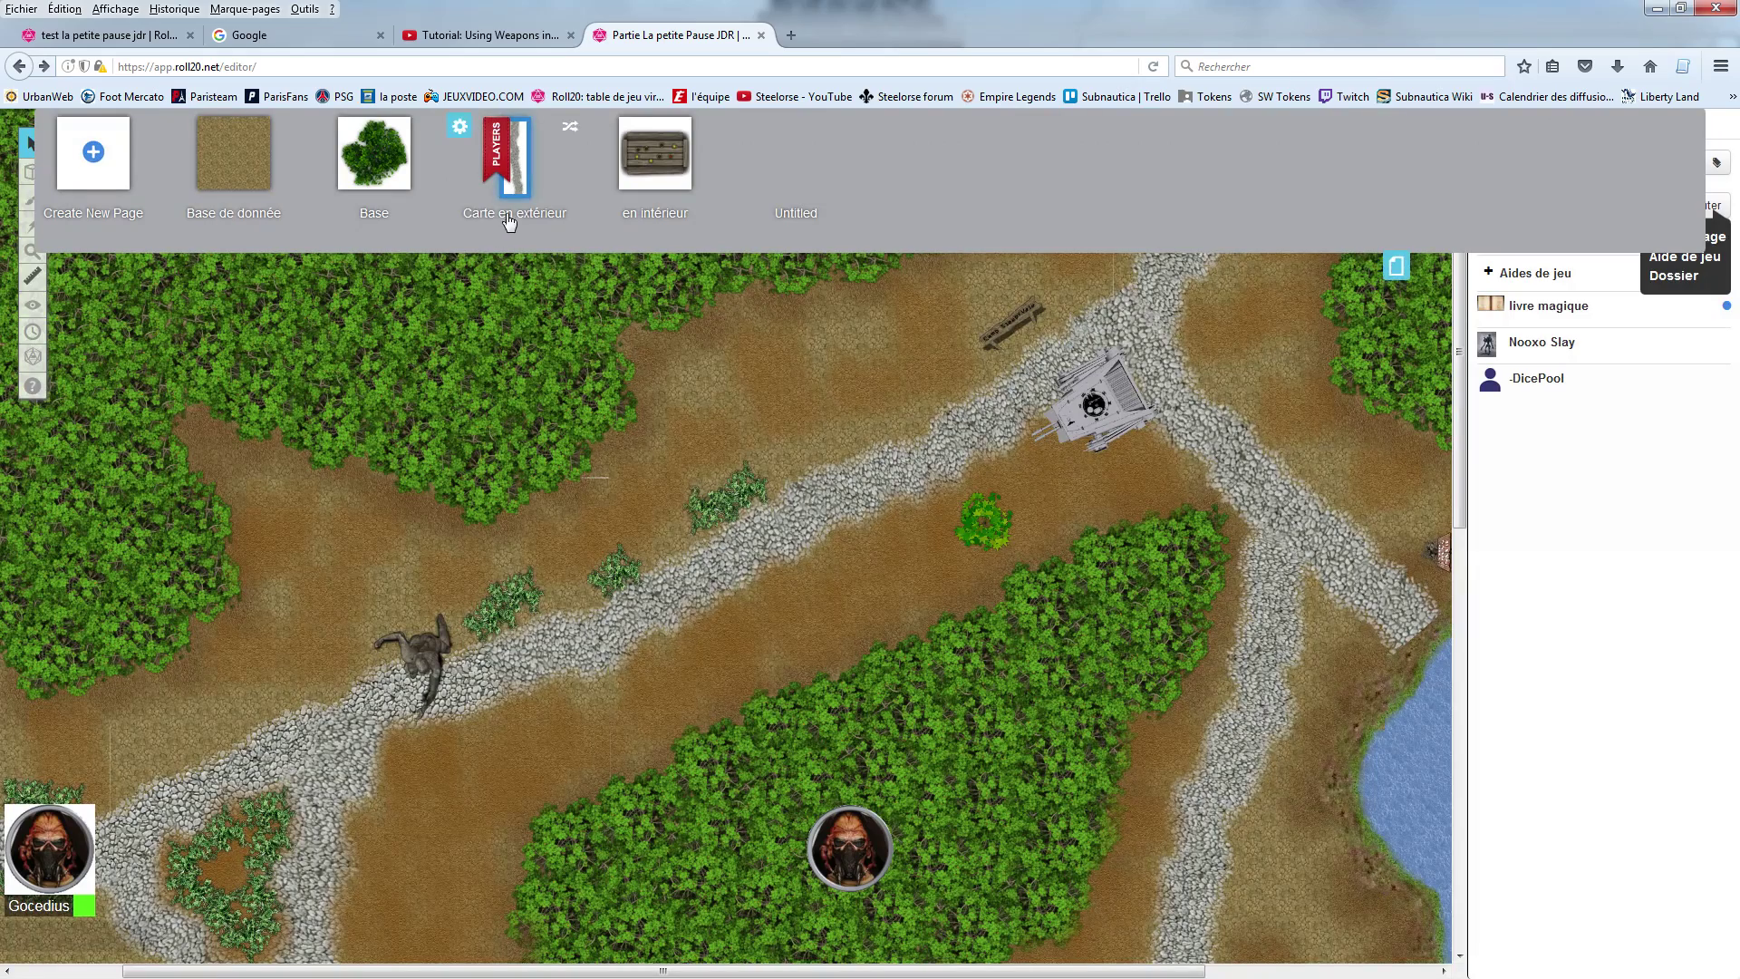
pyautogui.click(1396, 266)
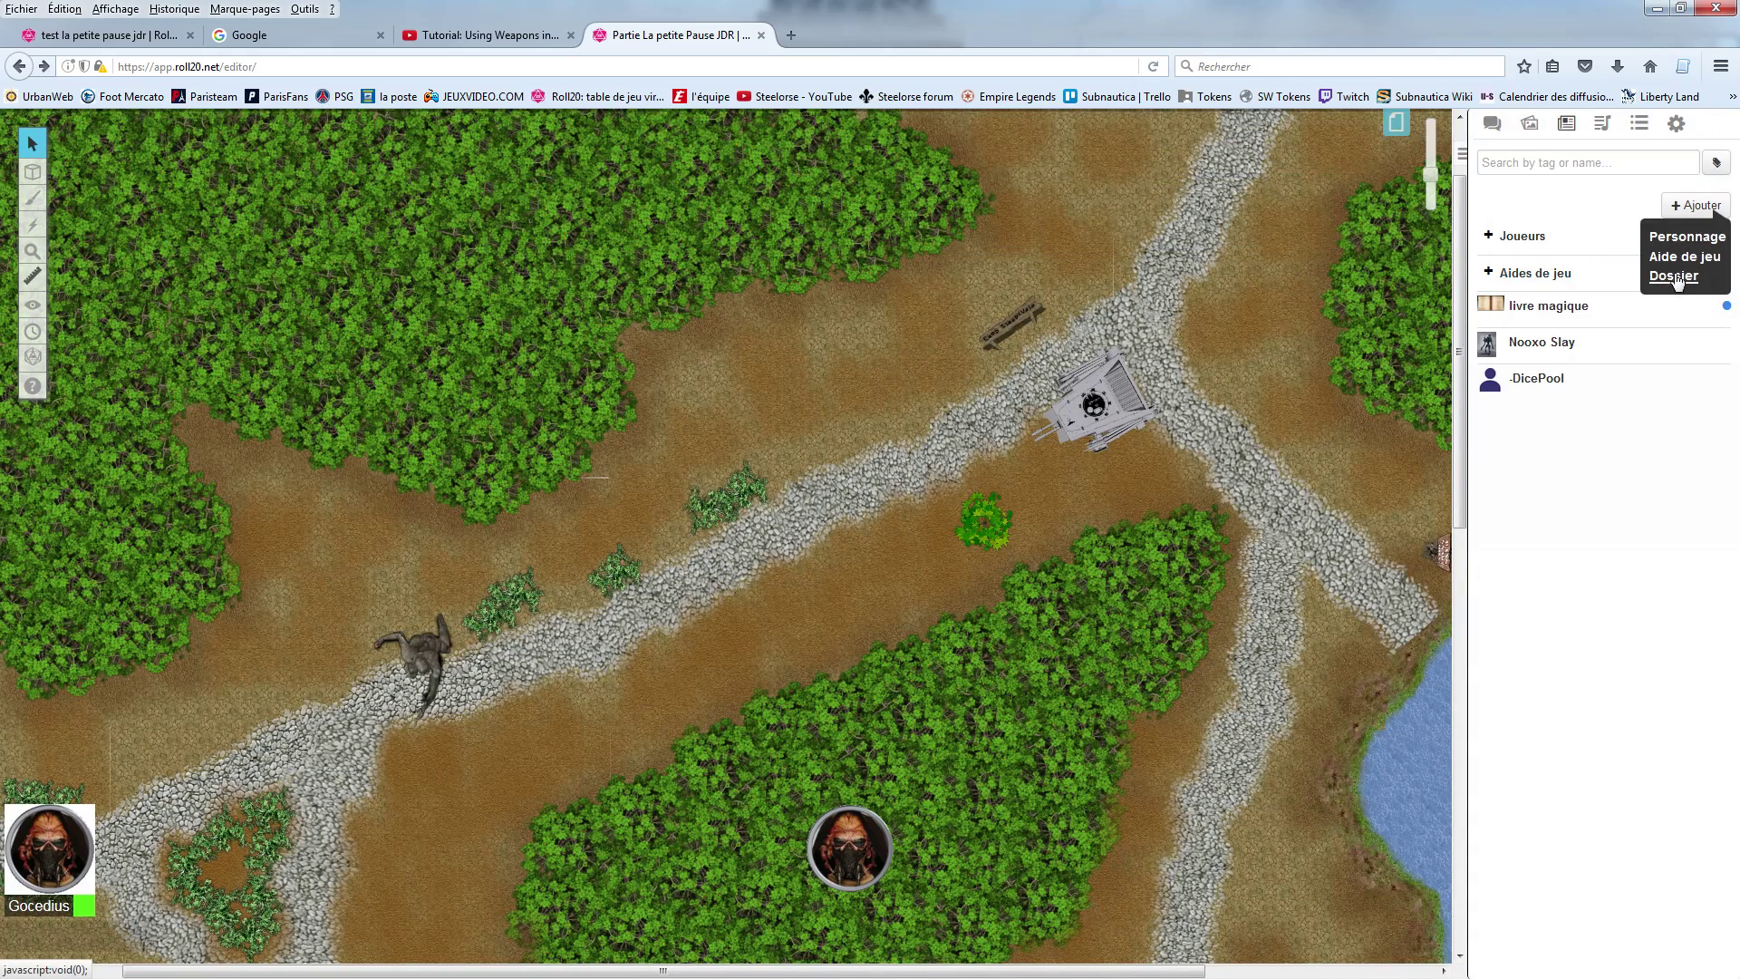
pyautogui.click(1676, 277)
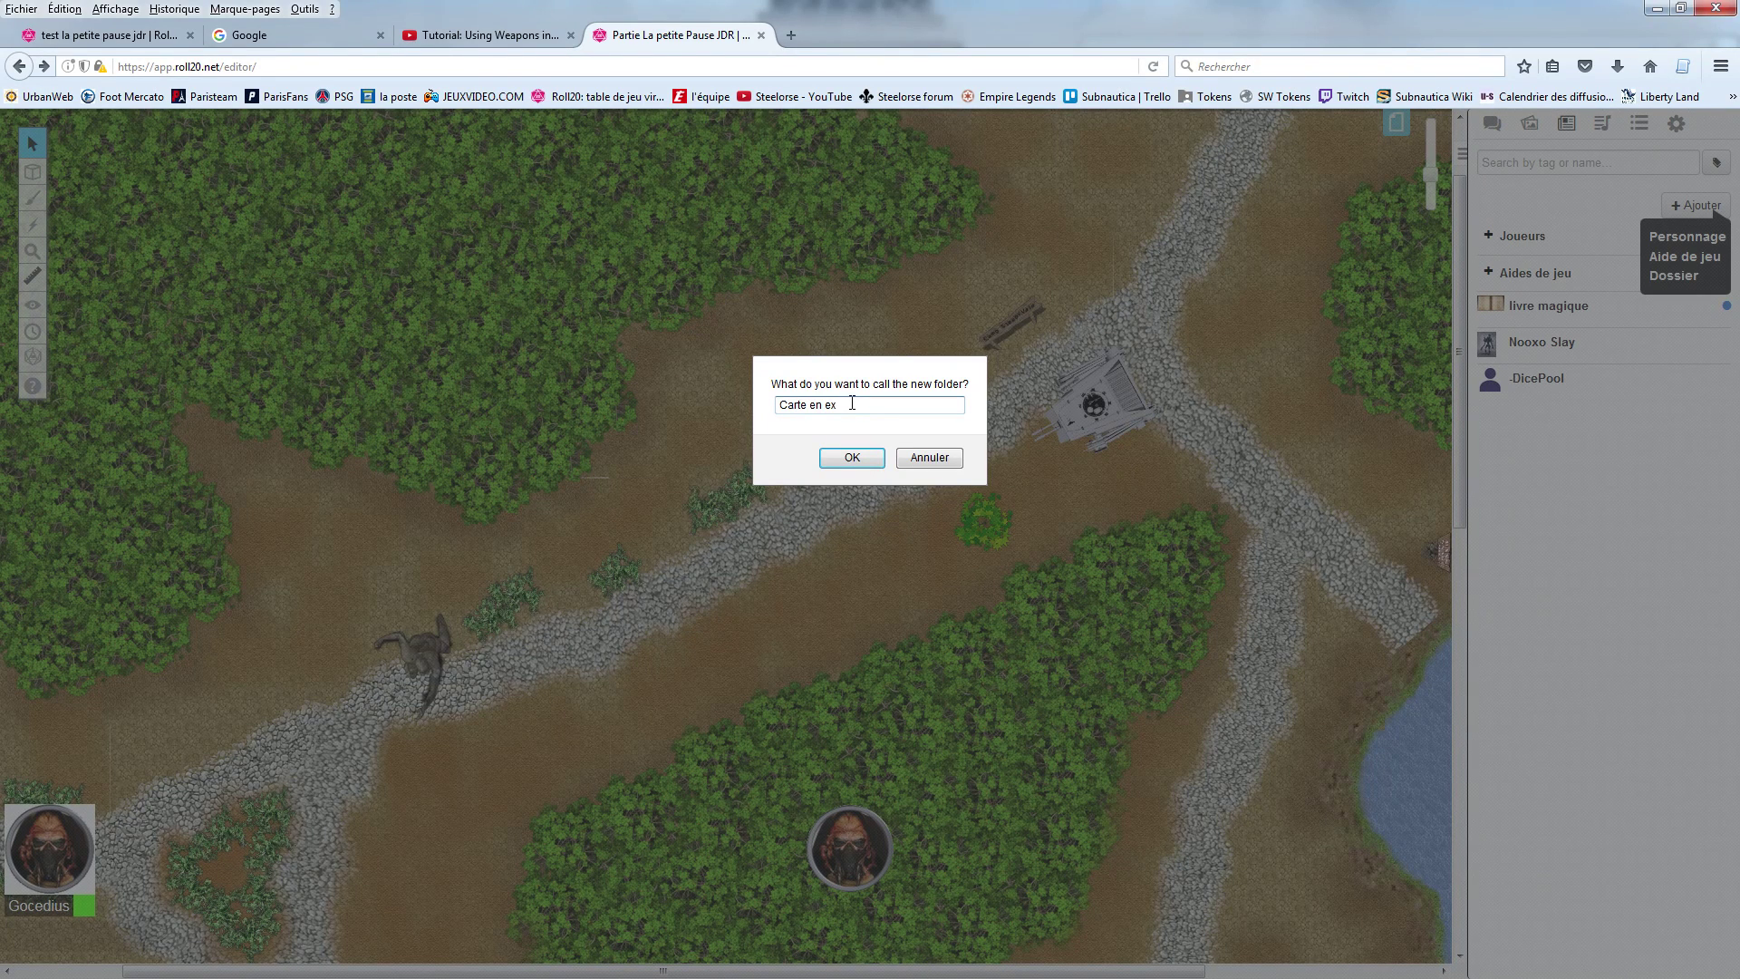
pyautogui.write('Carte en extérieur')
pyautogui.click(853, 458)
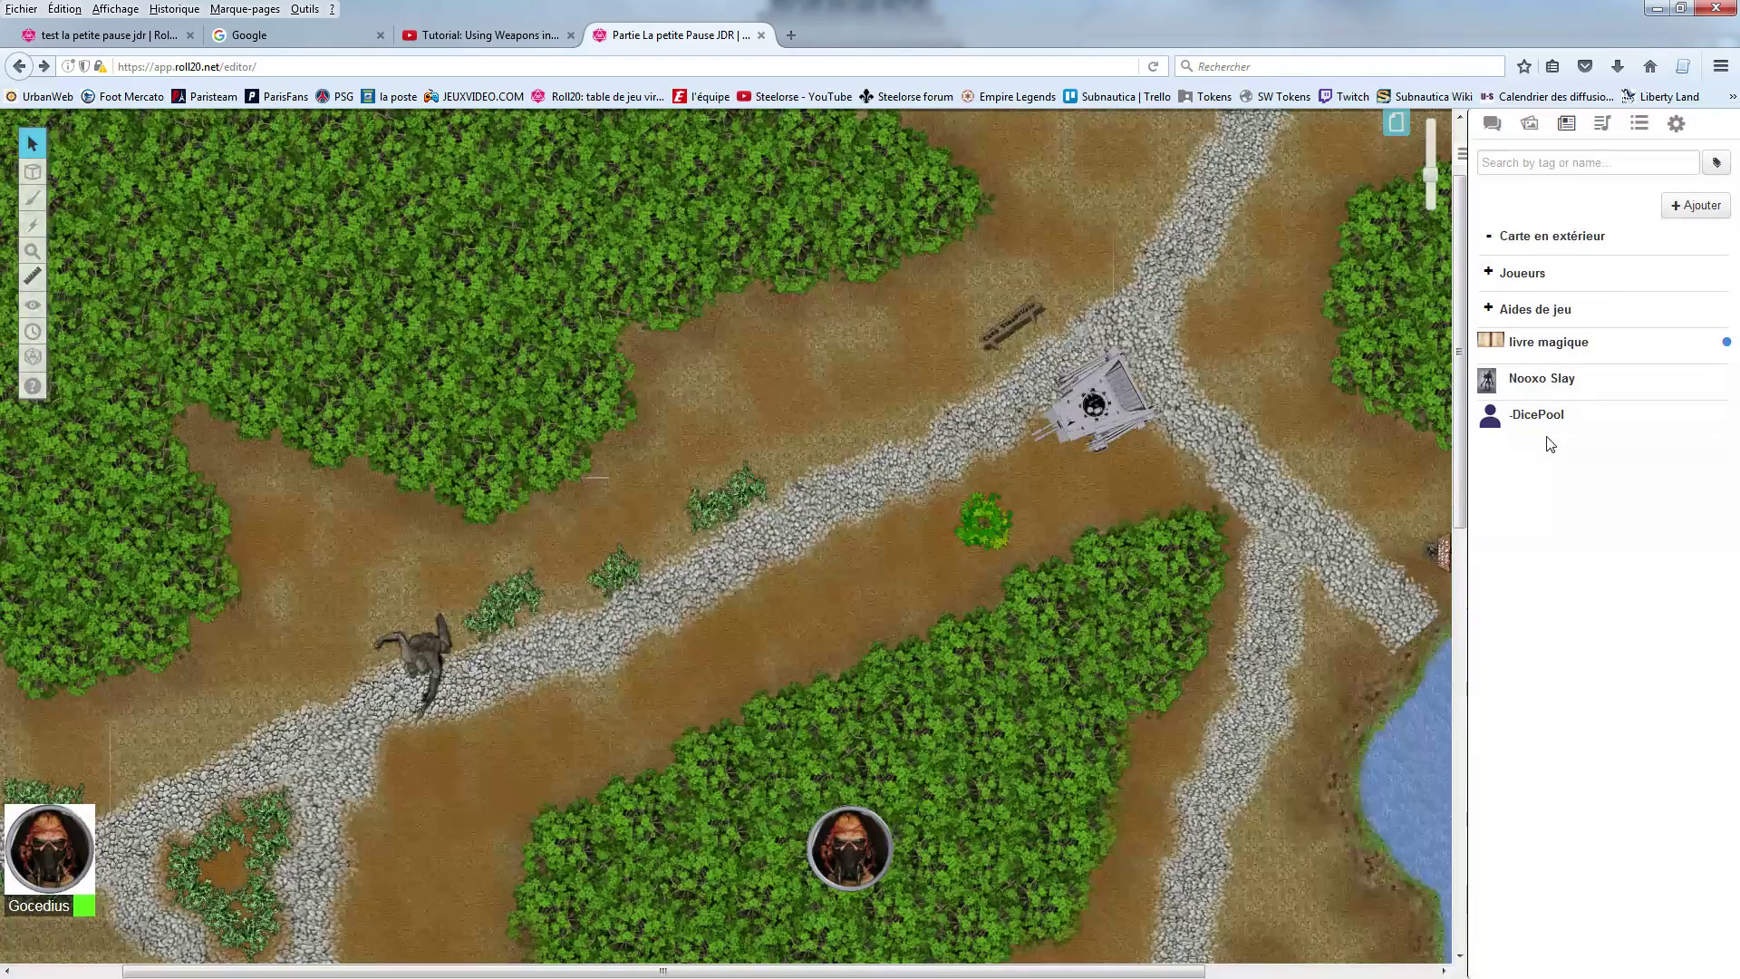
# Step: Move the livre magique handout and the Nooxo Slay character into the Carte en extérieur folder, and collapse it
pyautogui.moveTo(1497, 349); pyautogui.dragTo(1515, 272)
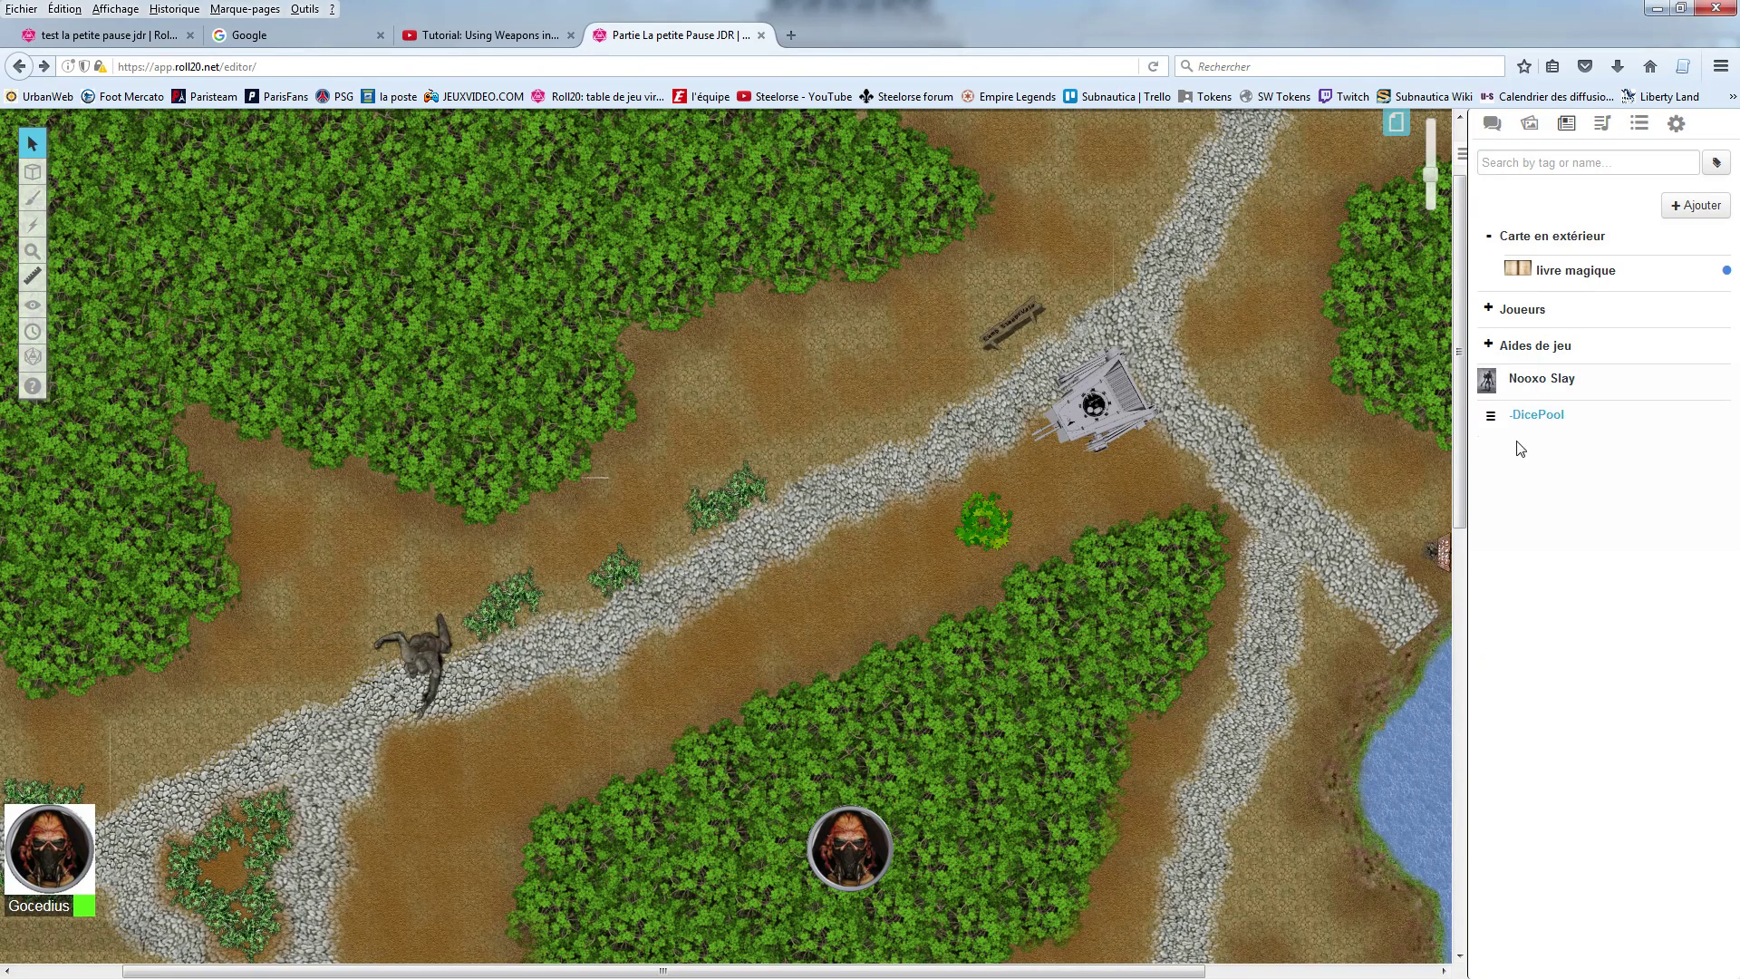
pyautogui.moveTo(1491, 385); pyautogui.dragTo(1553, 304)
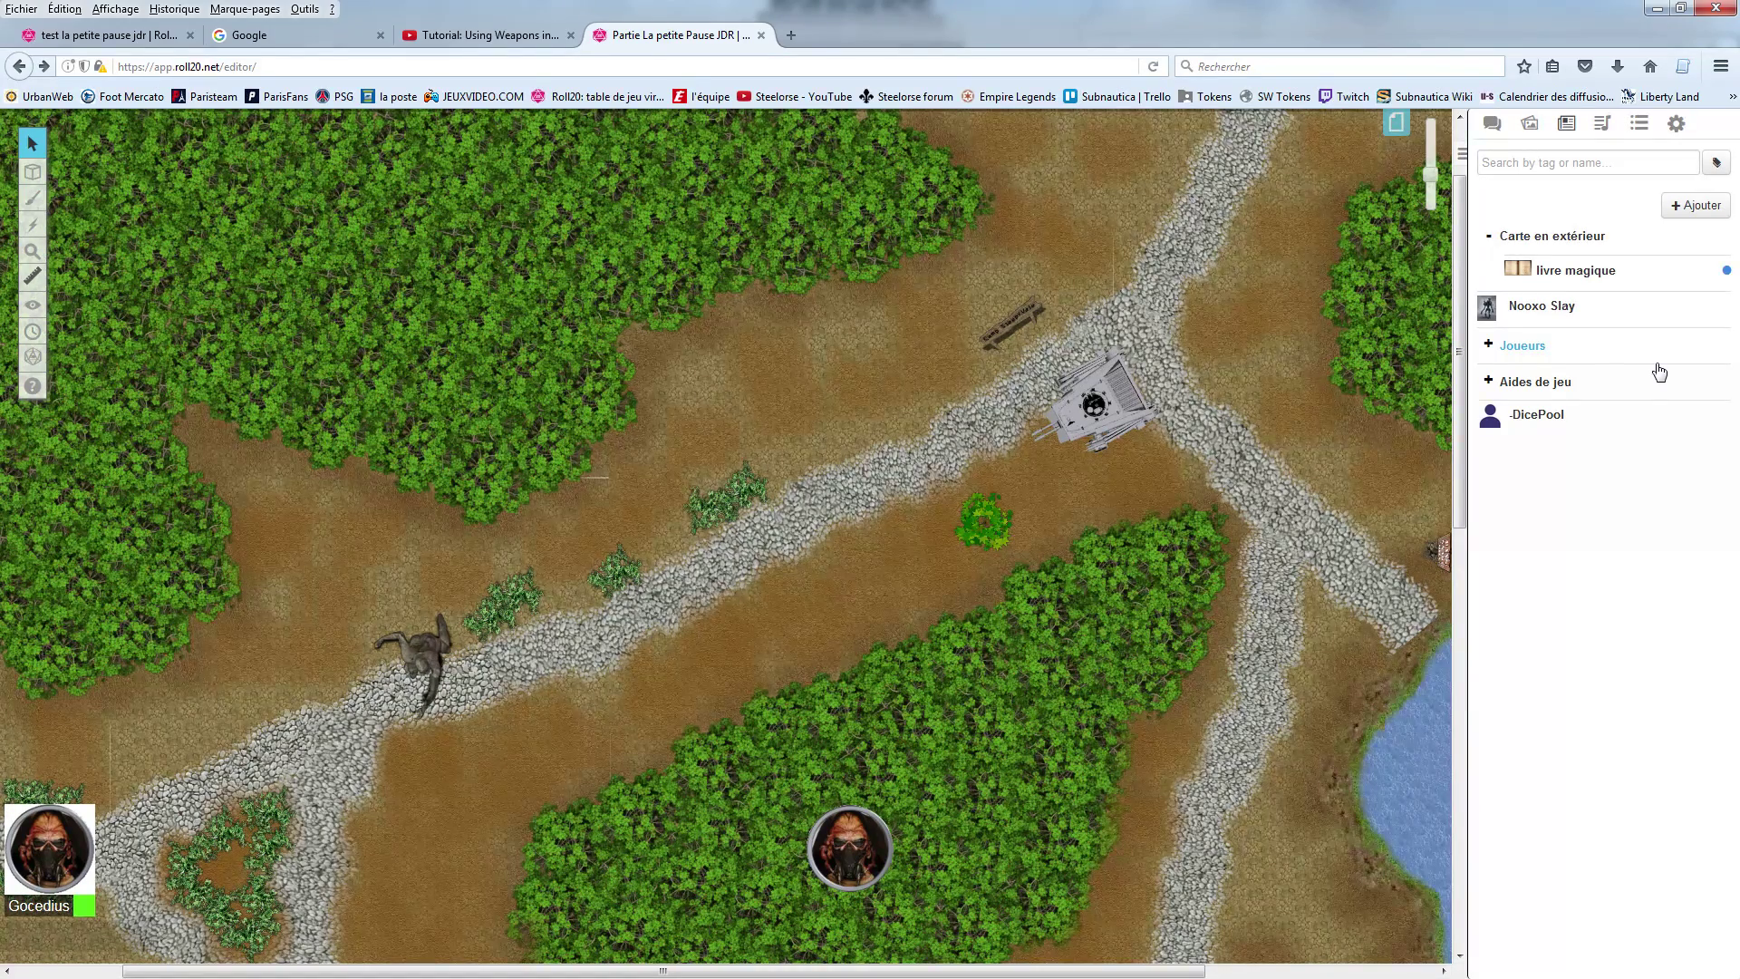
pyautogui.moveTo(1503, 308); pyautogui.dragTo(1551, 269)
pyautogui.click(1490, 237)
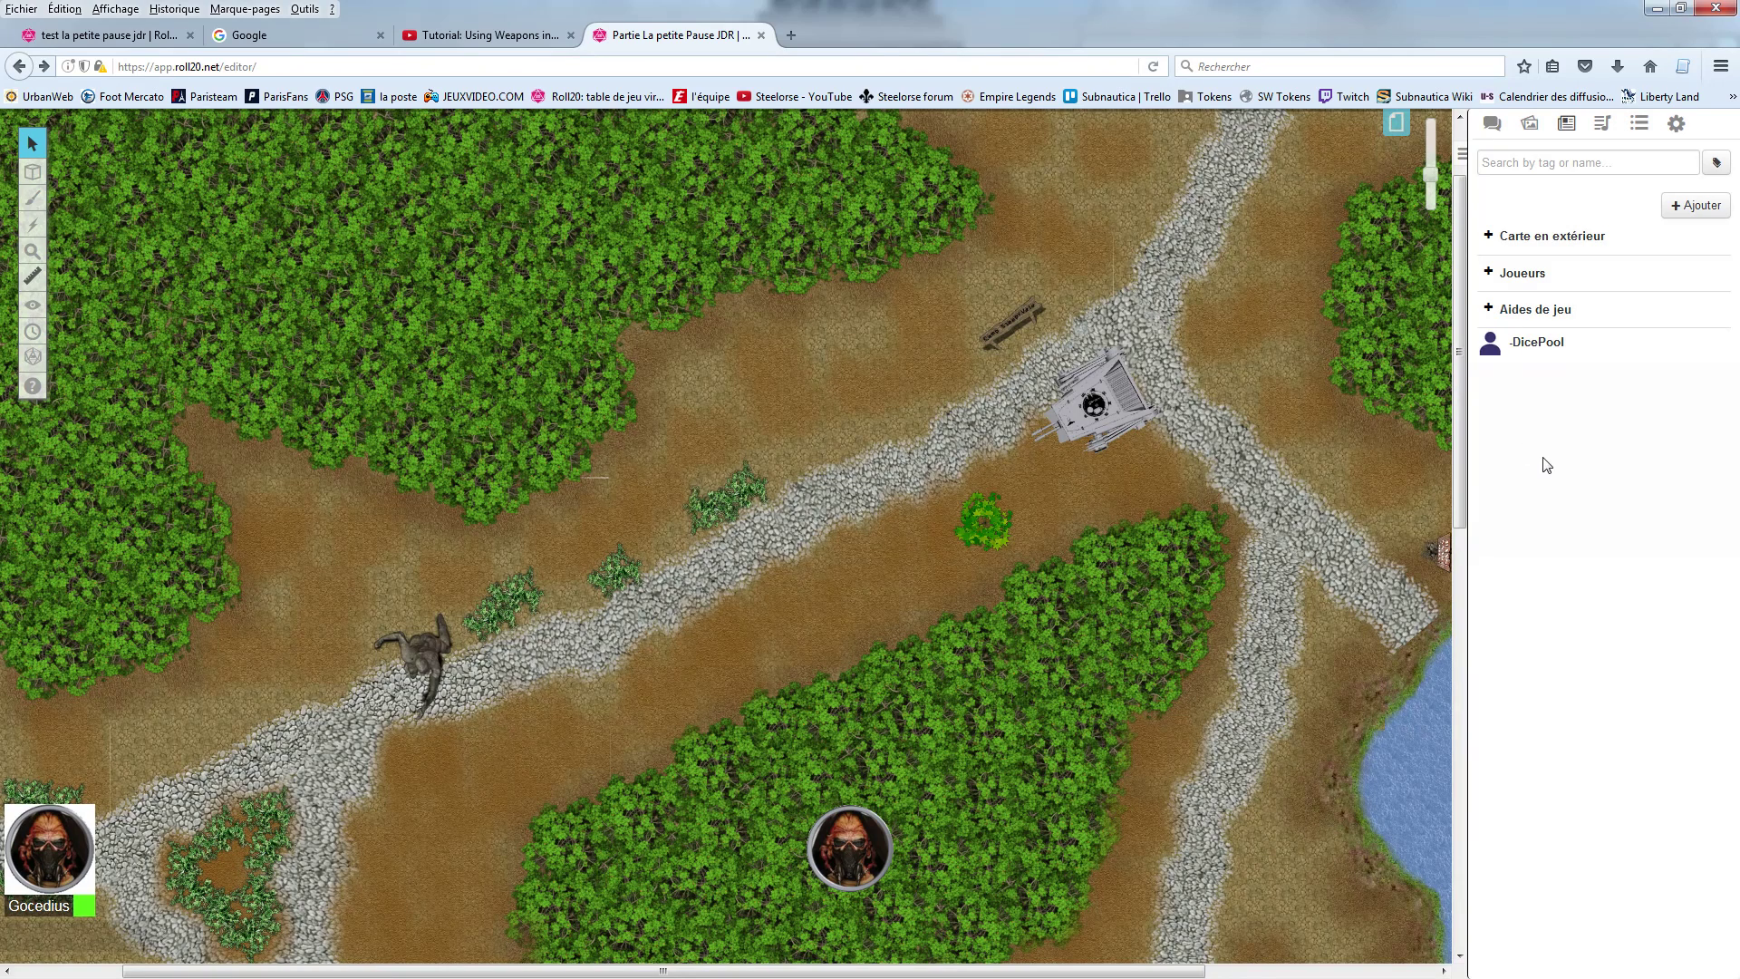
# Step: Expand and collapse the Carte en extérieur, Joueurs and Aides de jeu folders in turn to review their contents
pyautogui.click(1490, 239)
pyautogui.click(1489, 238)
pyautogui.click(1490, 274)
pyautogui.click(1490, 276)
pyautogui.click(1490, 313)
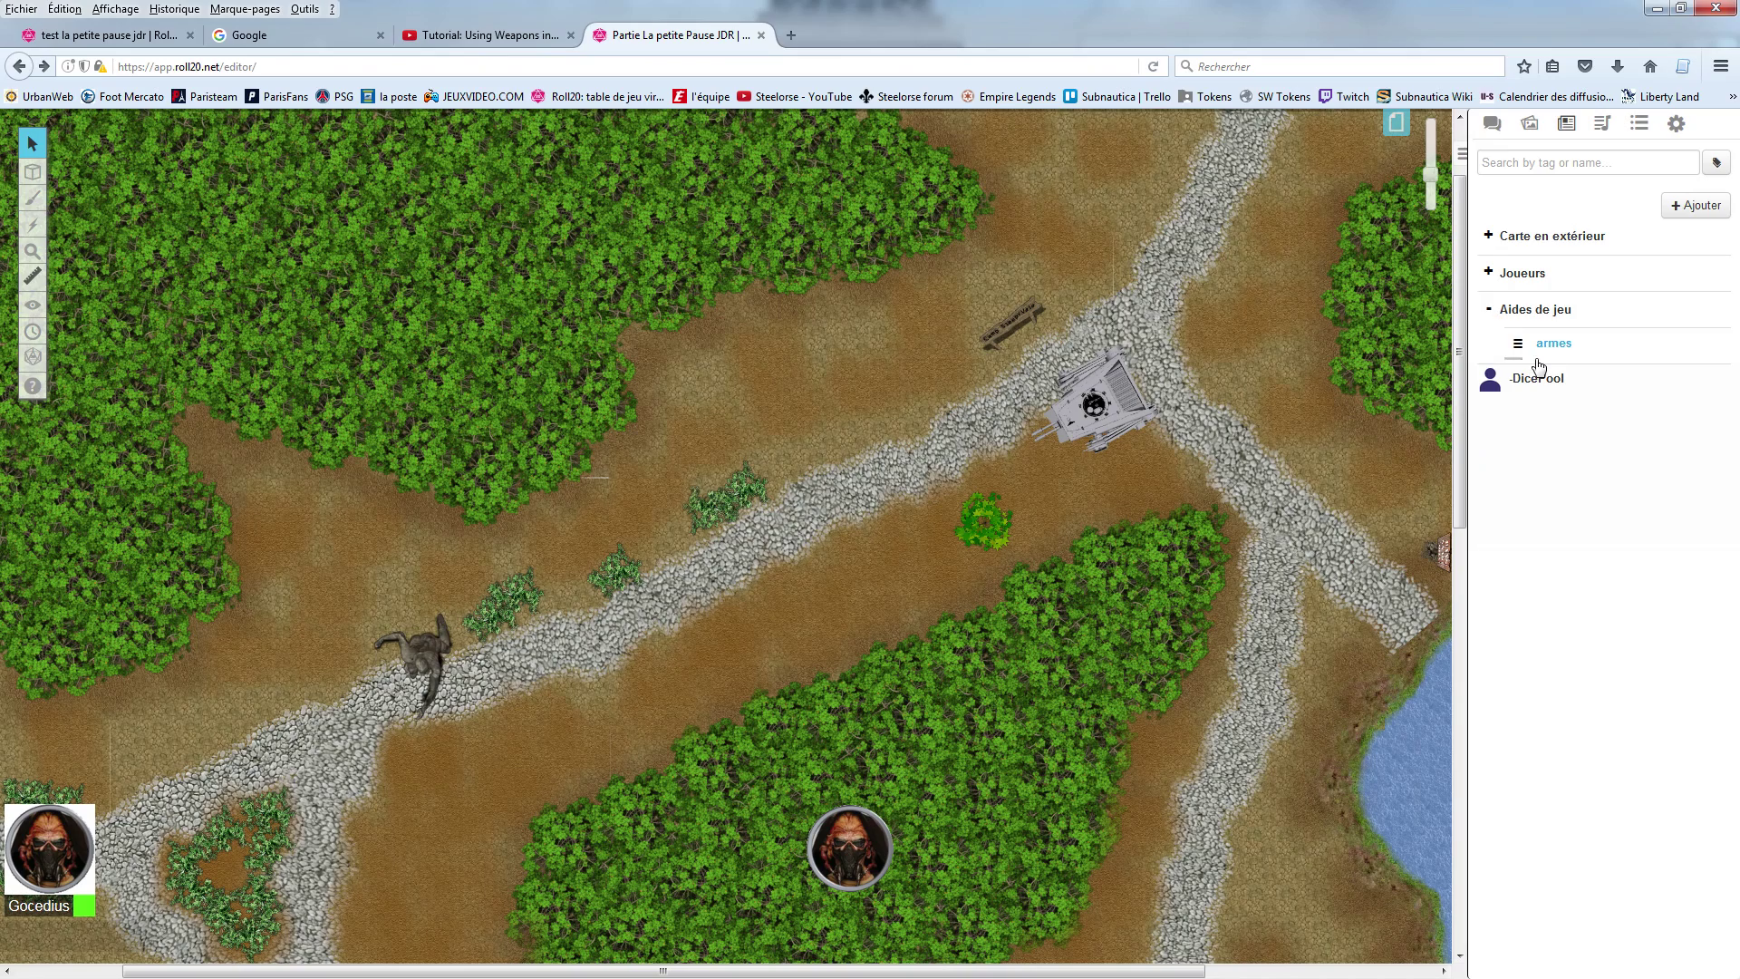
pyautogui.click(1491, 312)
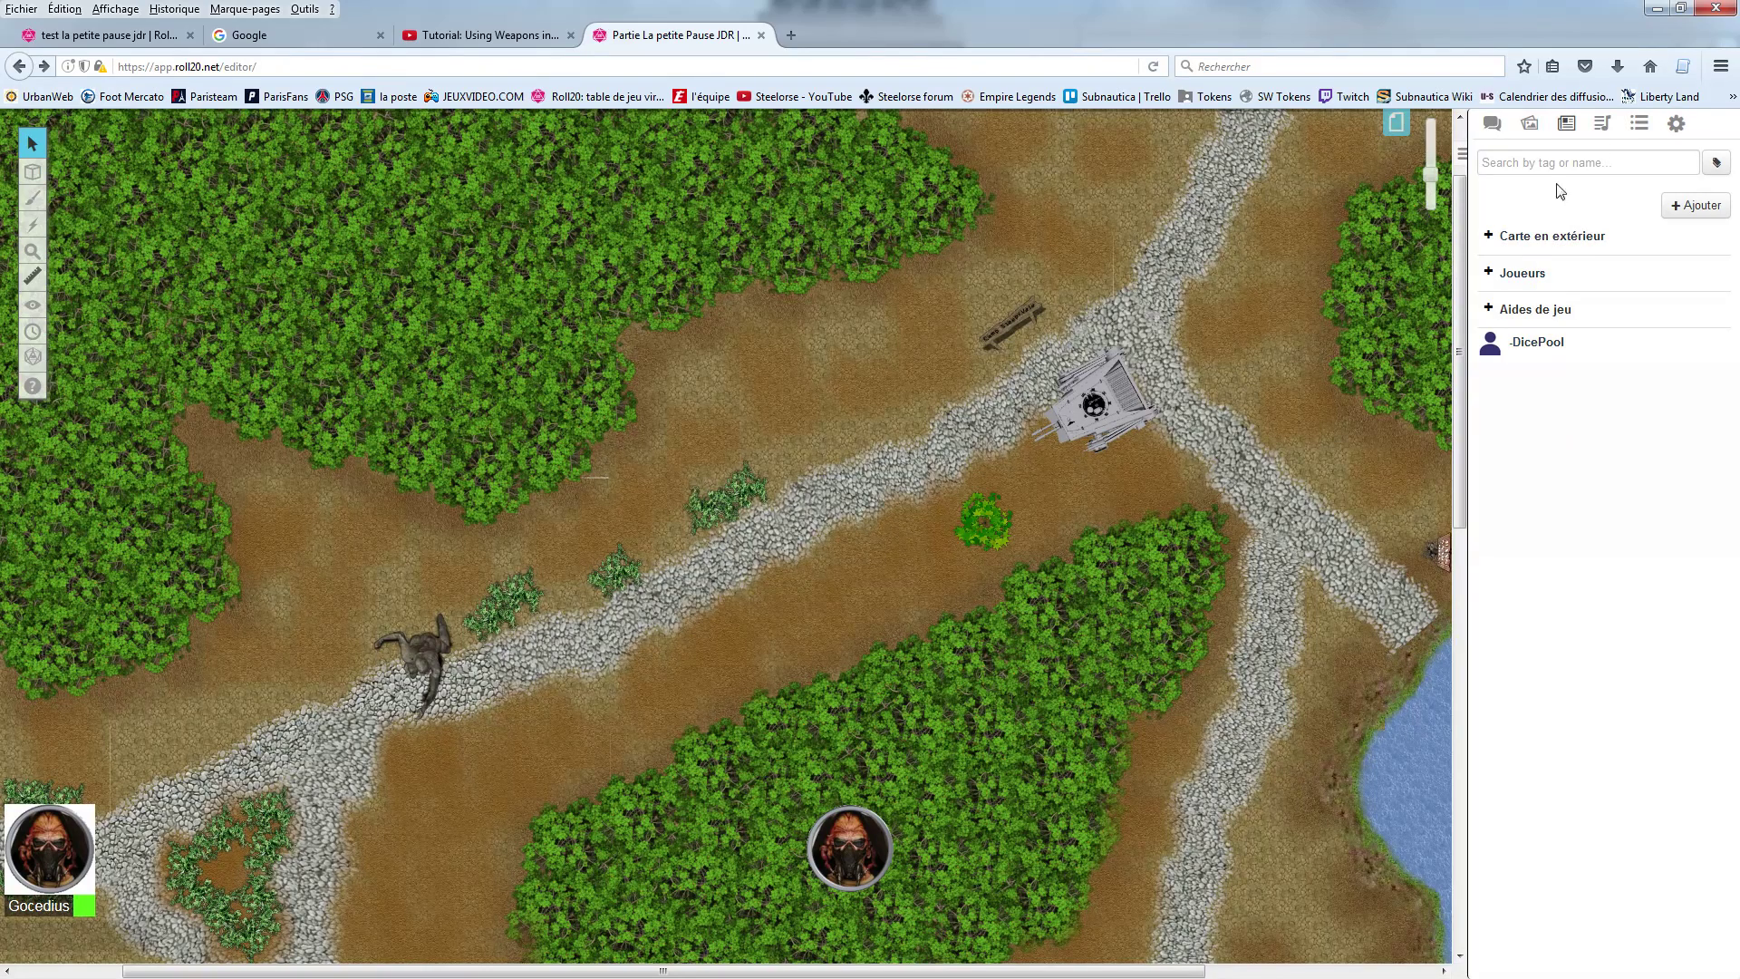
# Step: Start adding a track (Titre) to the Jukebox and look through the Tabletop Audio sounds
pyautogui.click(1603, 127)
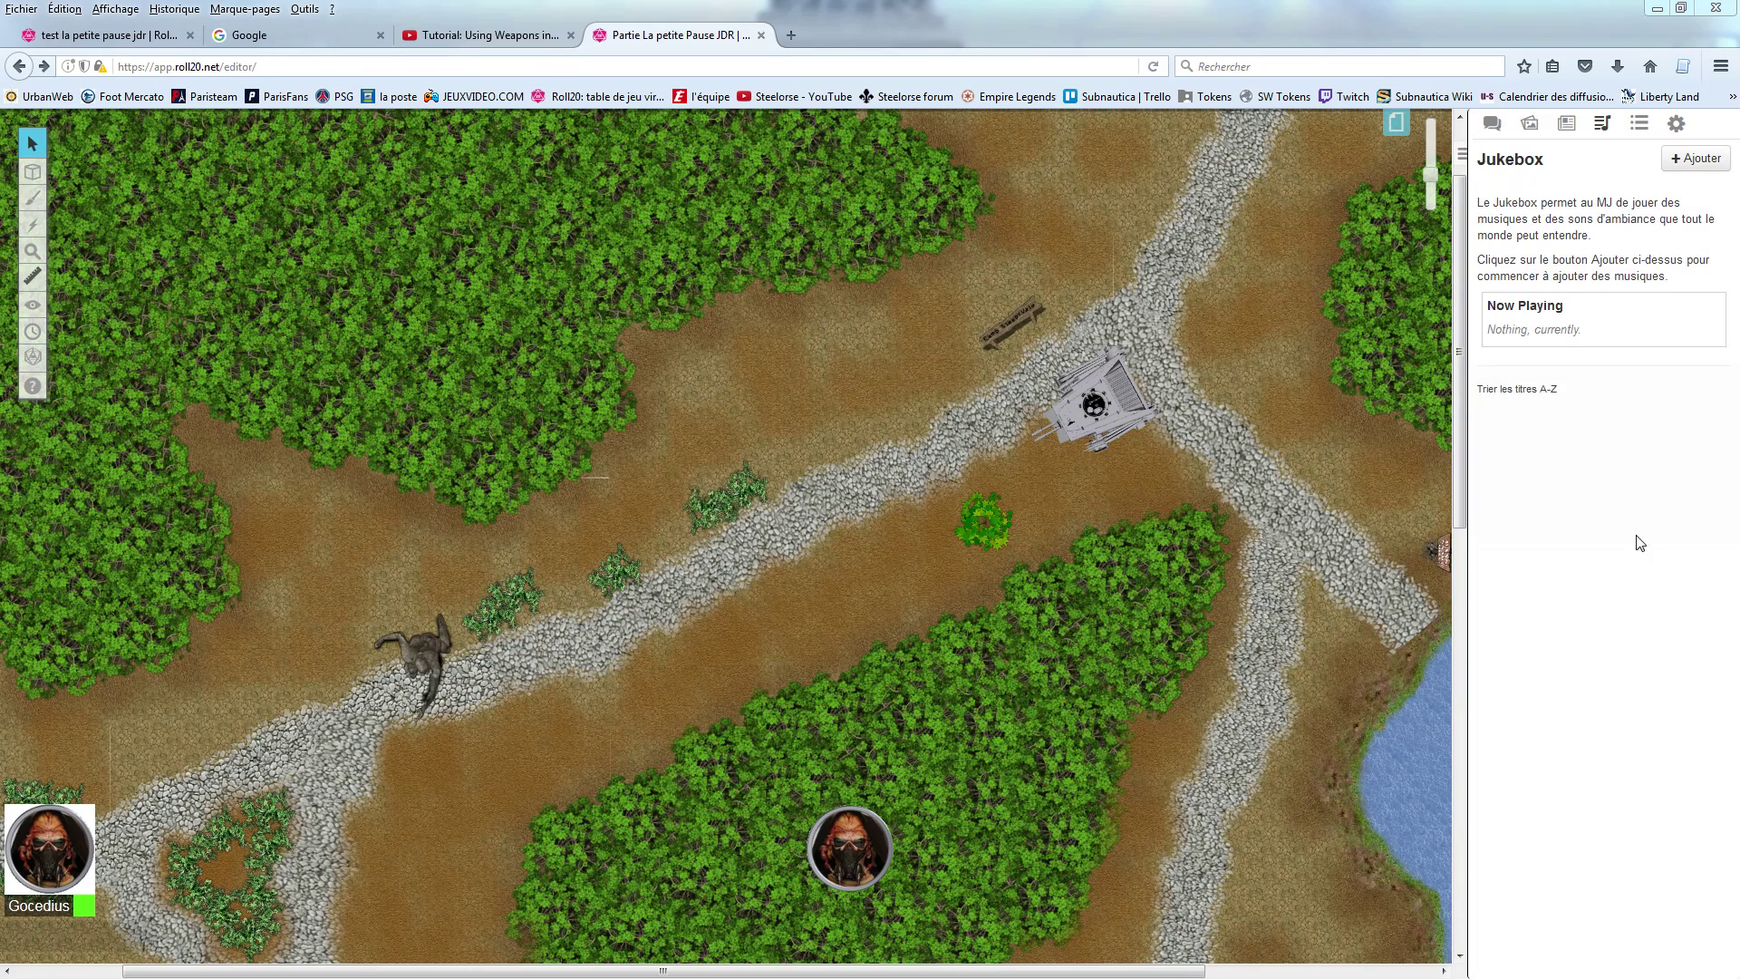
pyautogui.click(1689, 168)
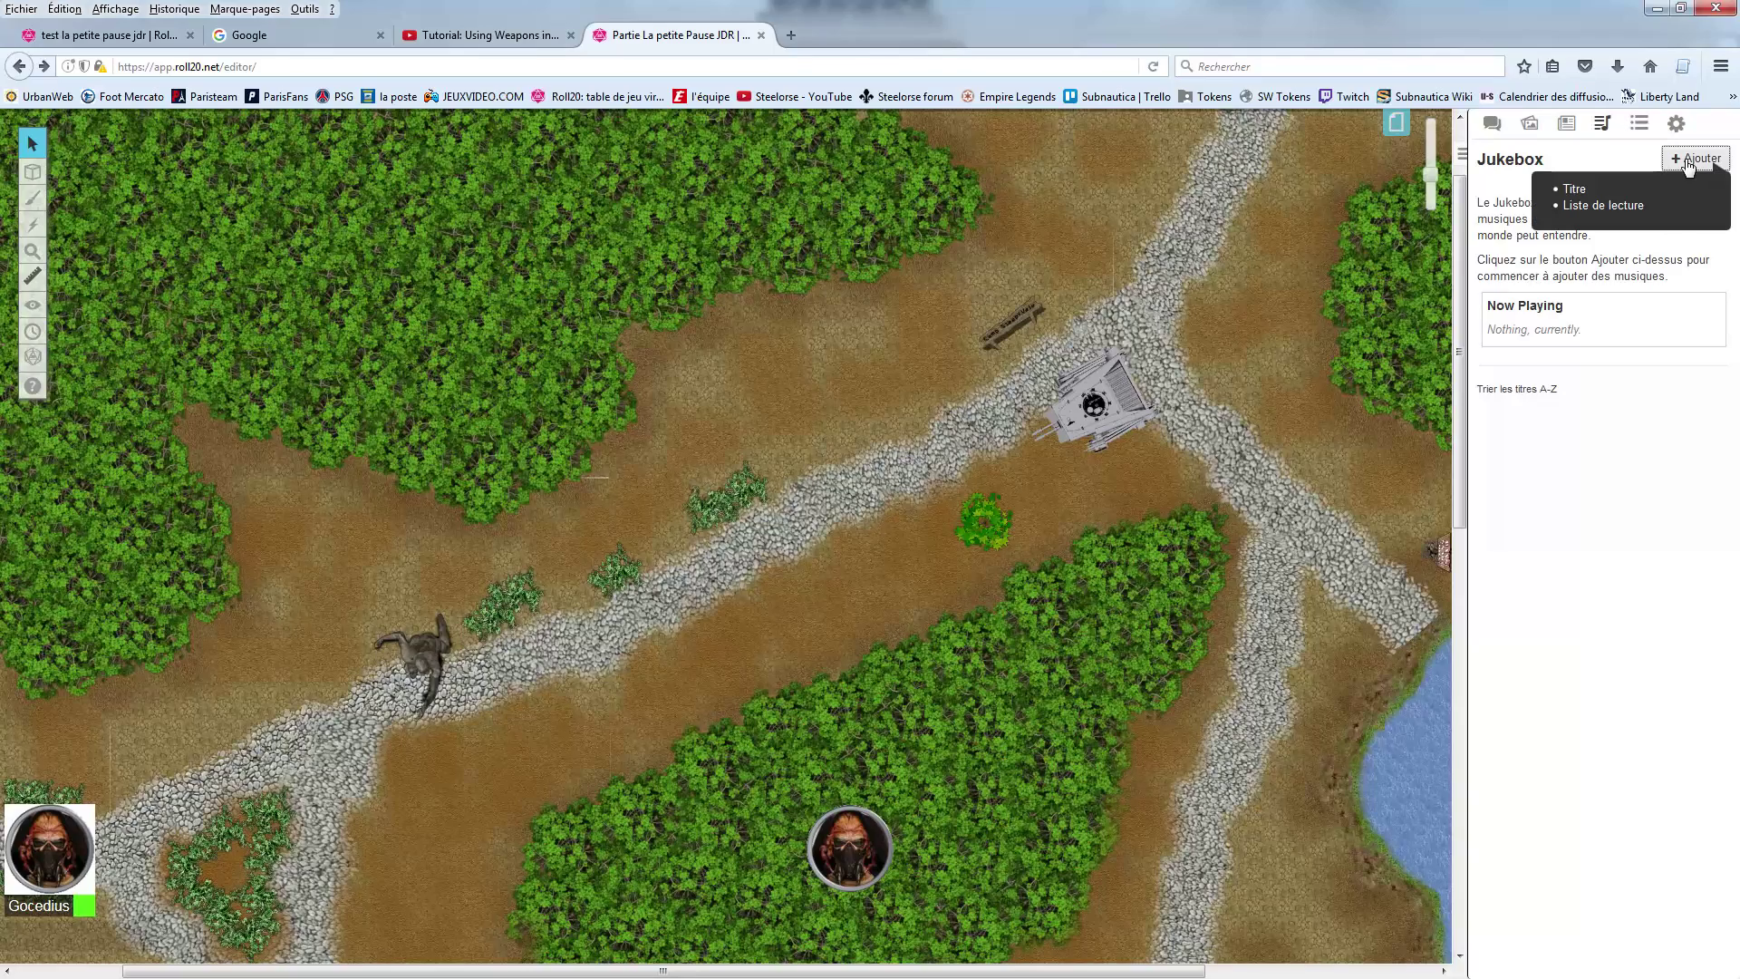
pyautogui.click(1574, 193)
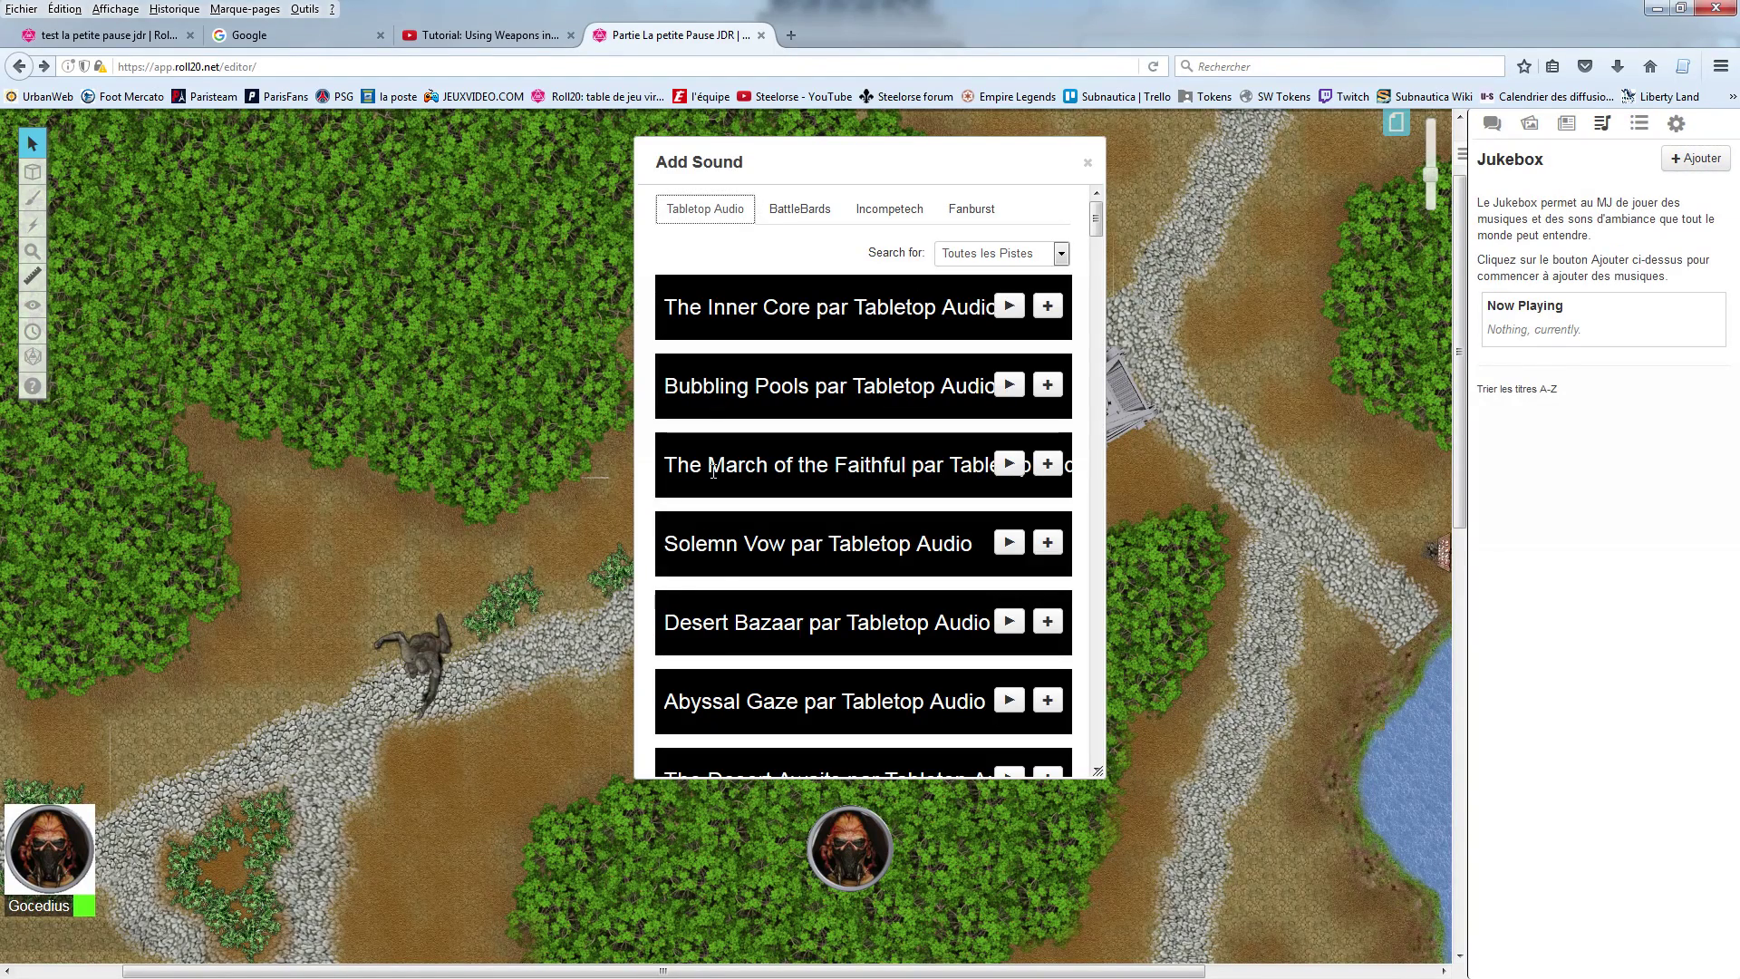
pyautogui.scroll(-15, 791, 463)
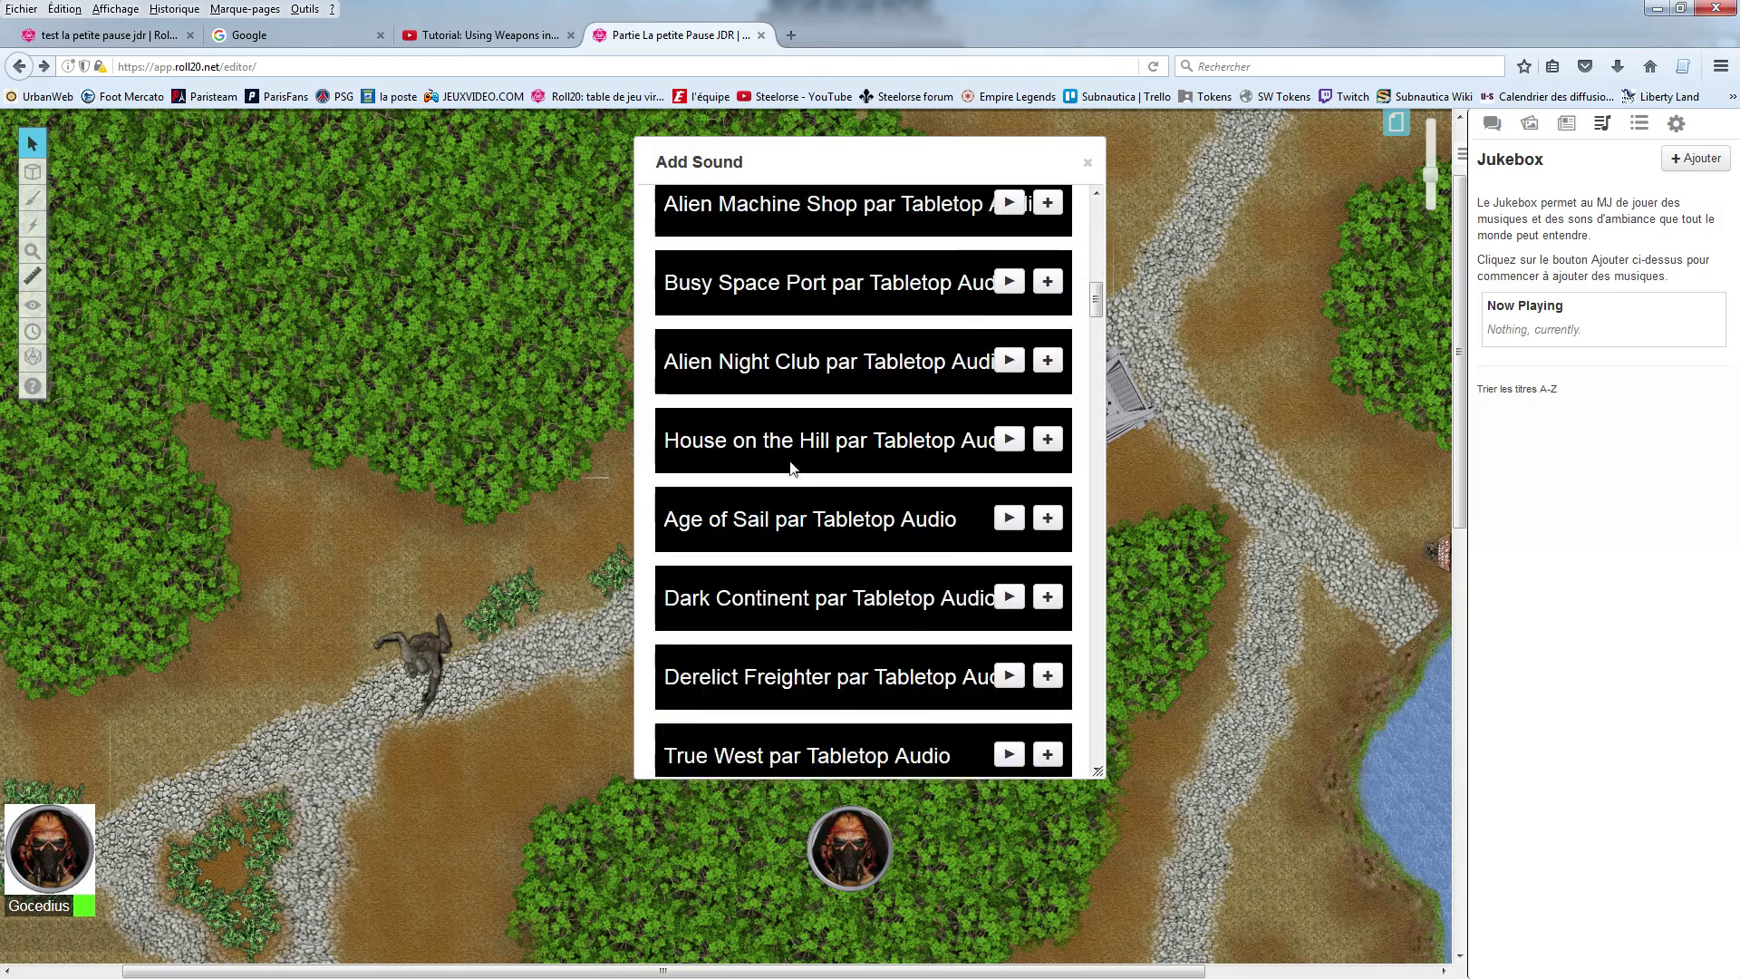
pyautogui.scroll(15, 793, 469)
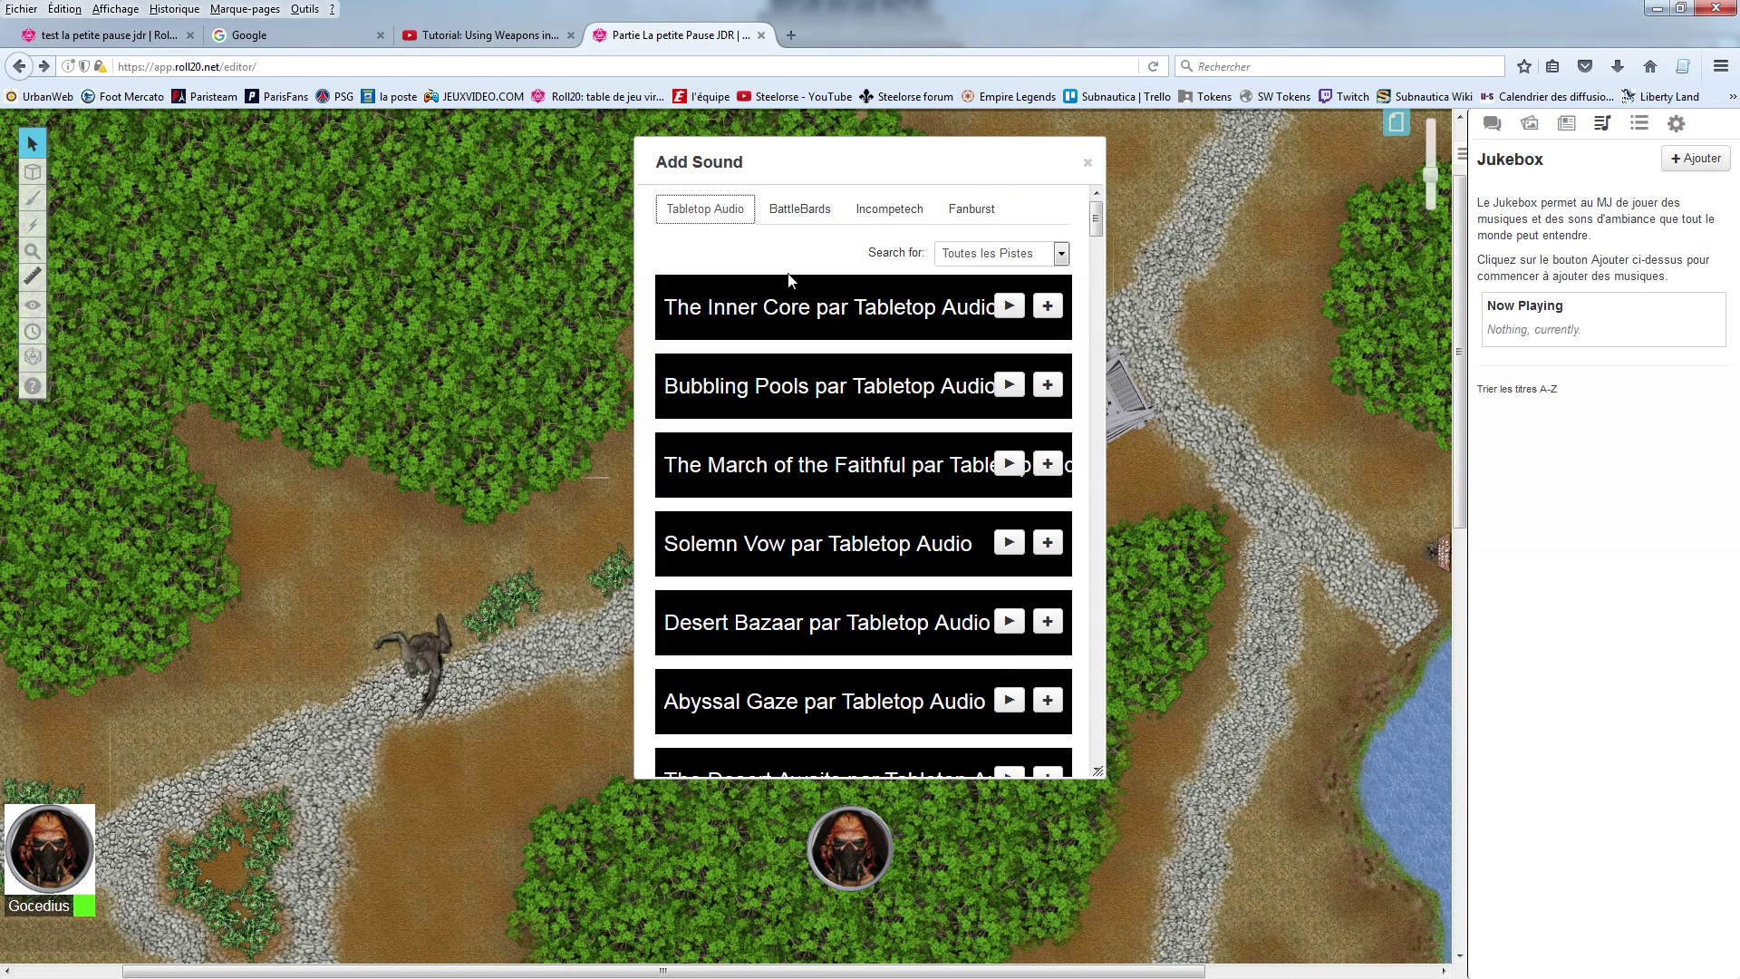
# Step: Browse the whole Incompetech music list from beginning to end and return to its start
pyautogui.click(890, 209)
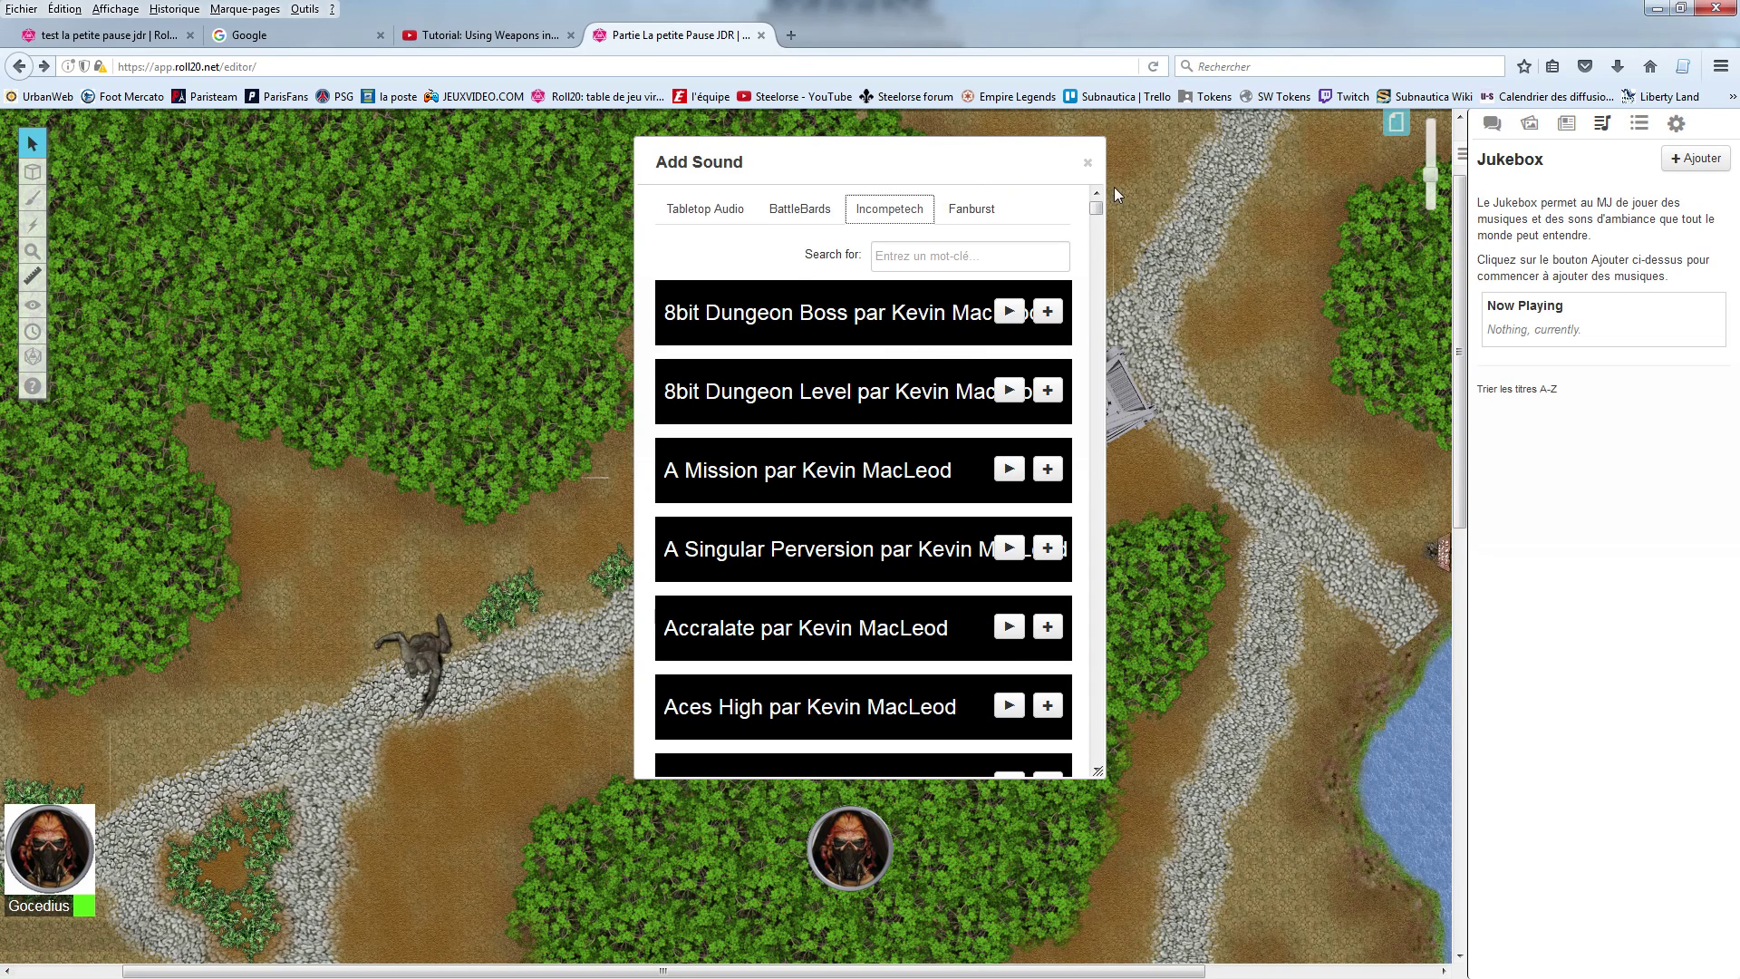
pyautogui.scroll(-10, 888, 435)
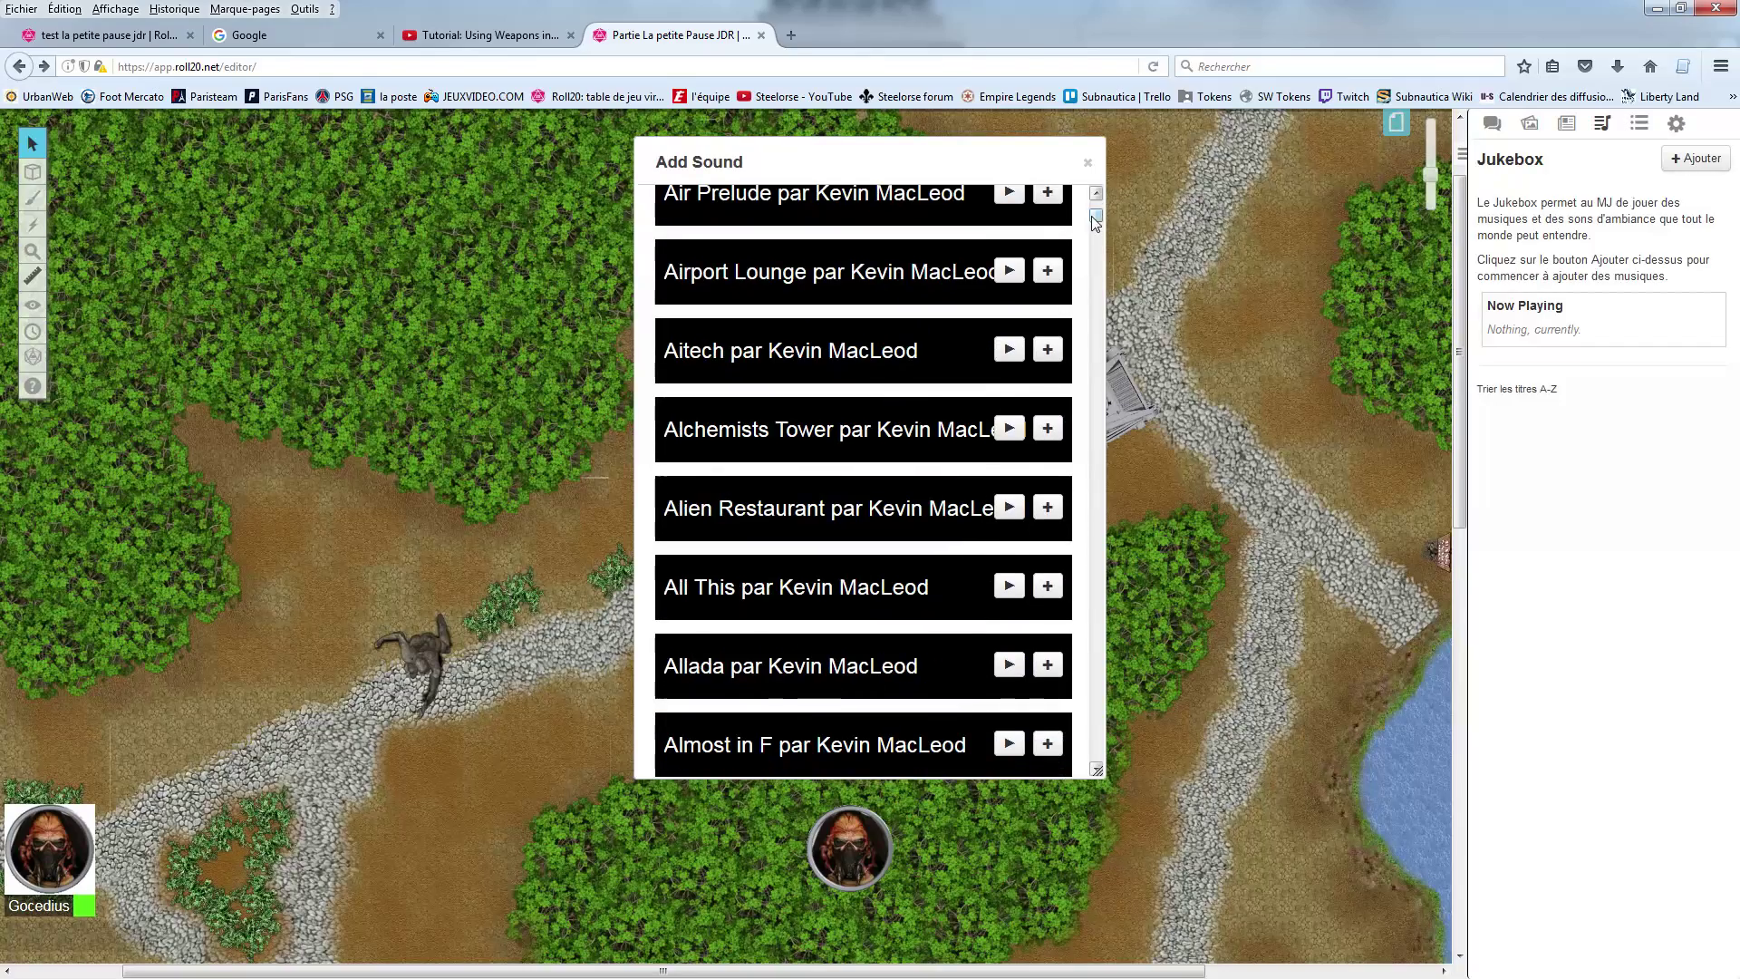
pyautogui.moveTo(1096, 217); pyautogui.dragTo(1122, 750)
pyautogui.scroll(8, 842, 615)
pyautogui.scroll(-15, 842, 614)
pyautogui.scroll(-6, 842, 620)
pyautogui.scroll(5, 842, 616)
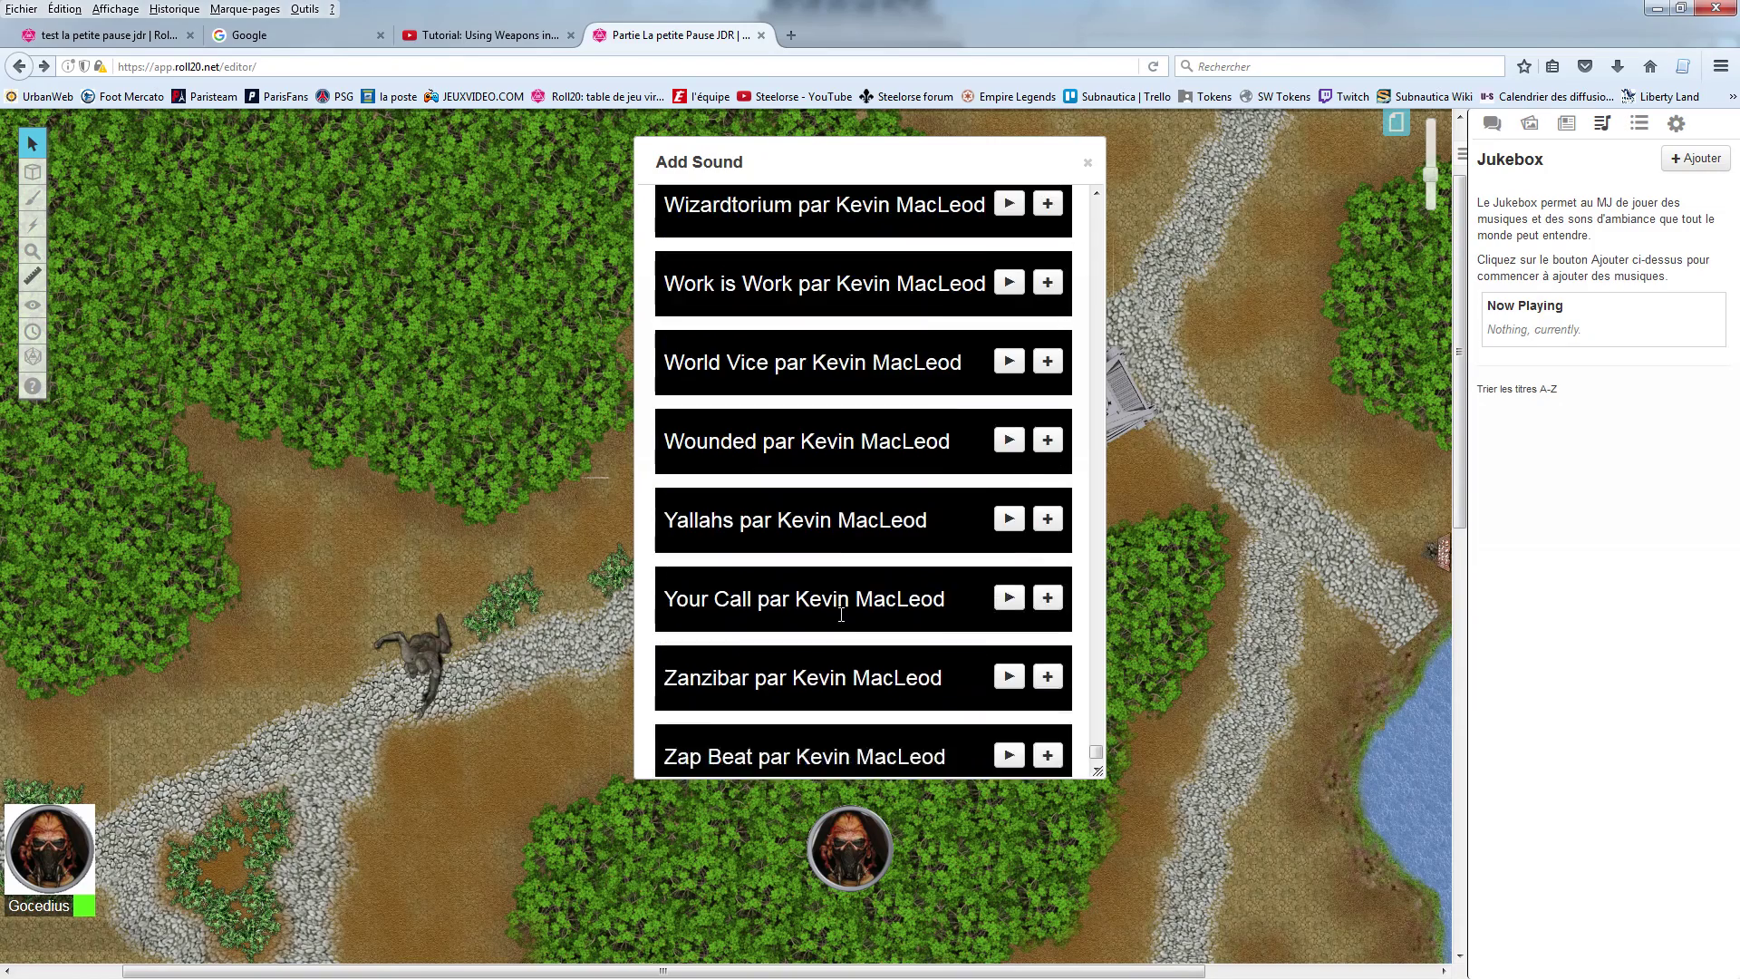
pyautogui.scroll(1, 842, 615)
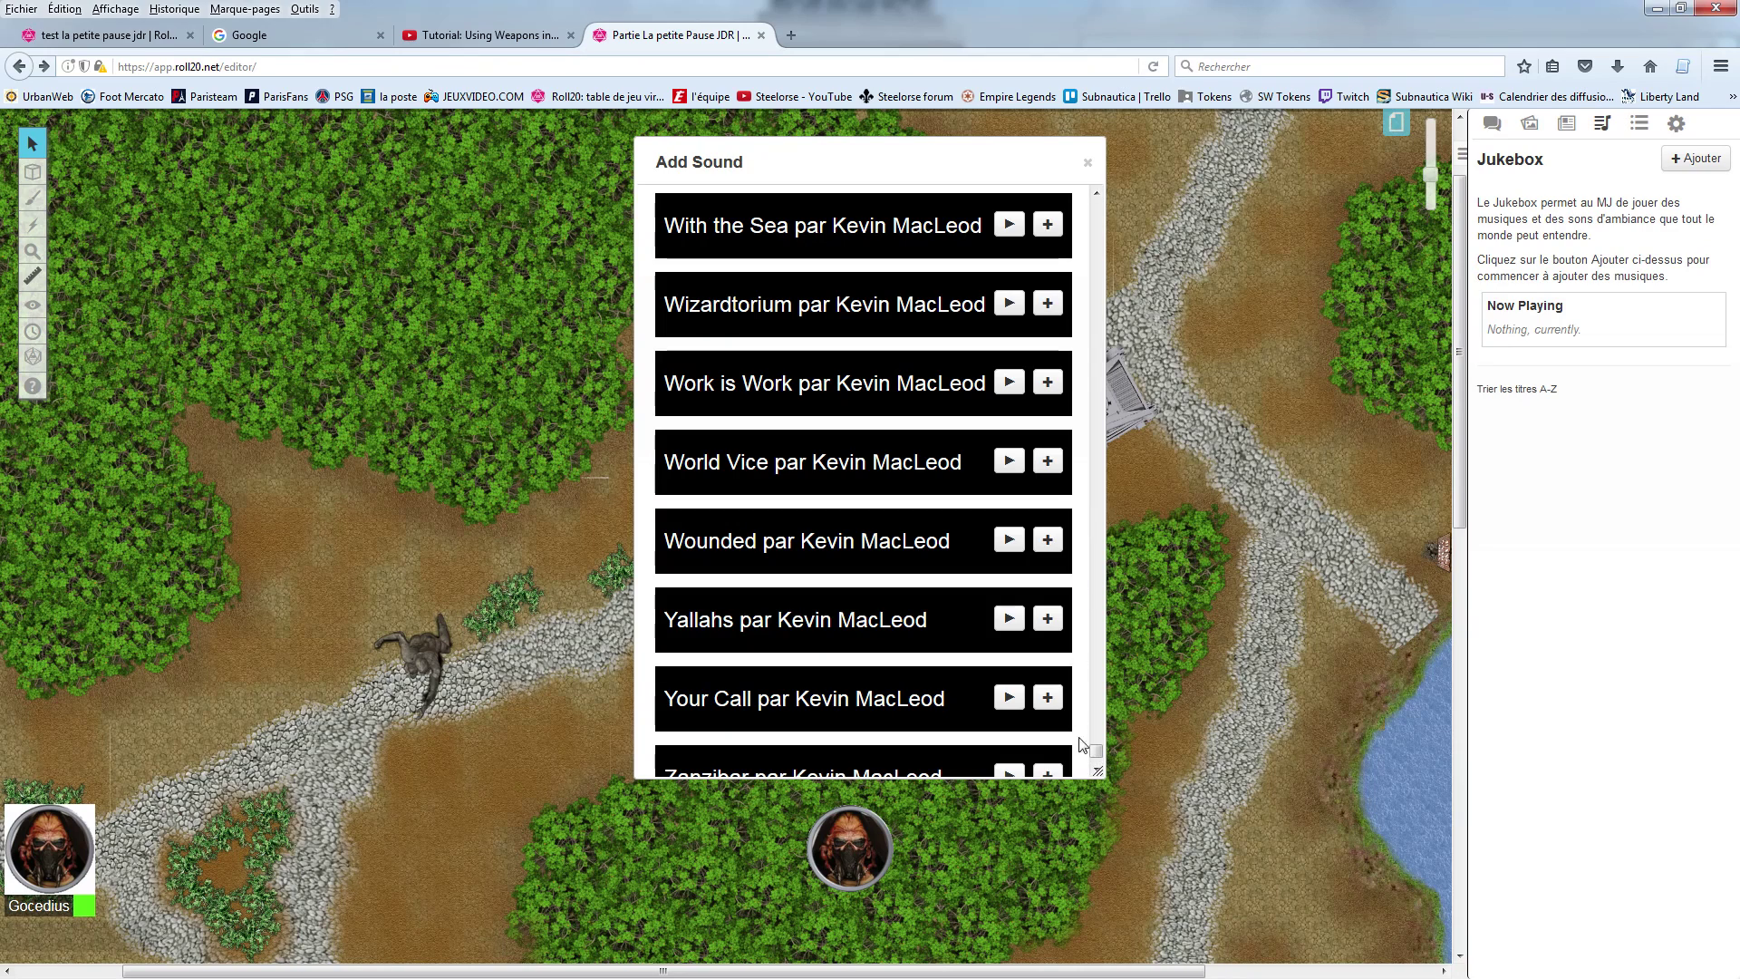
pyautogui.moveTo(1096, 748); pyautogui.dragTo(1096, 204)
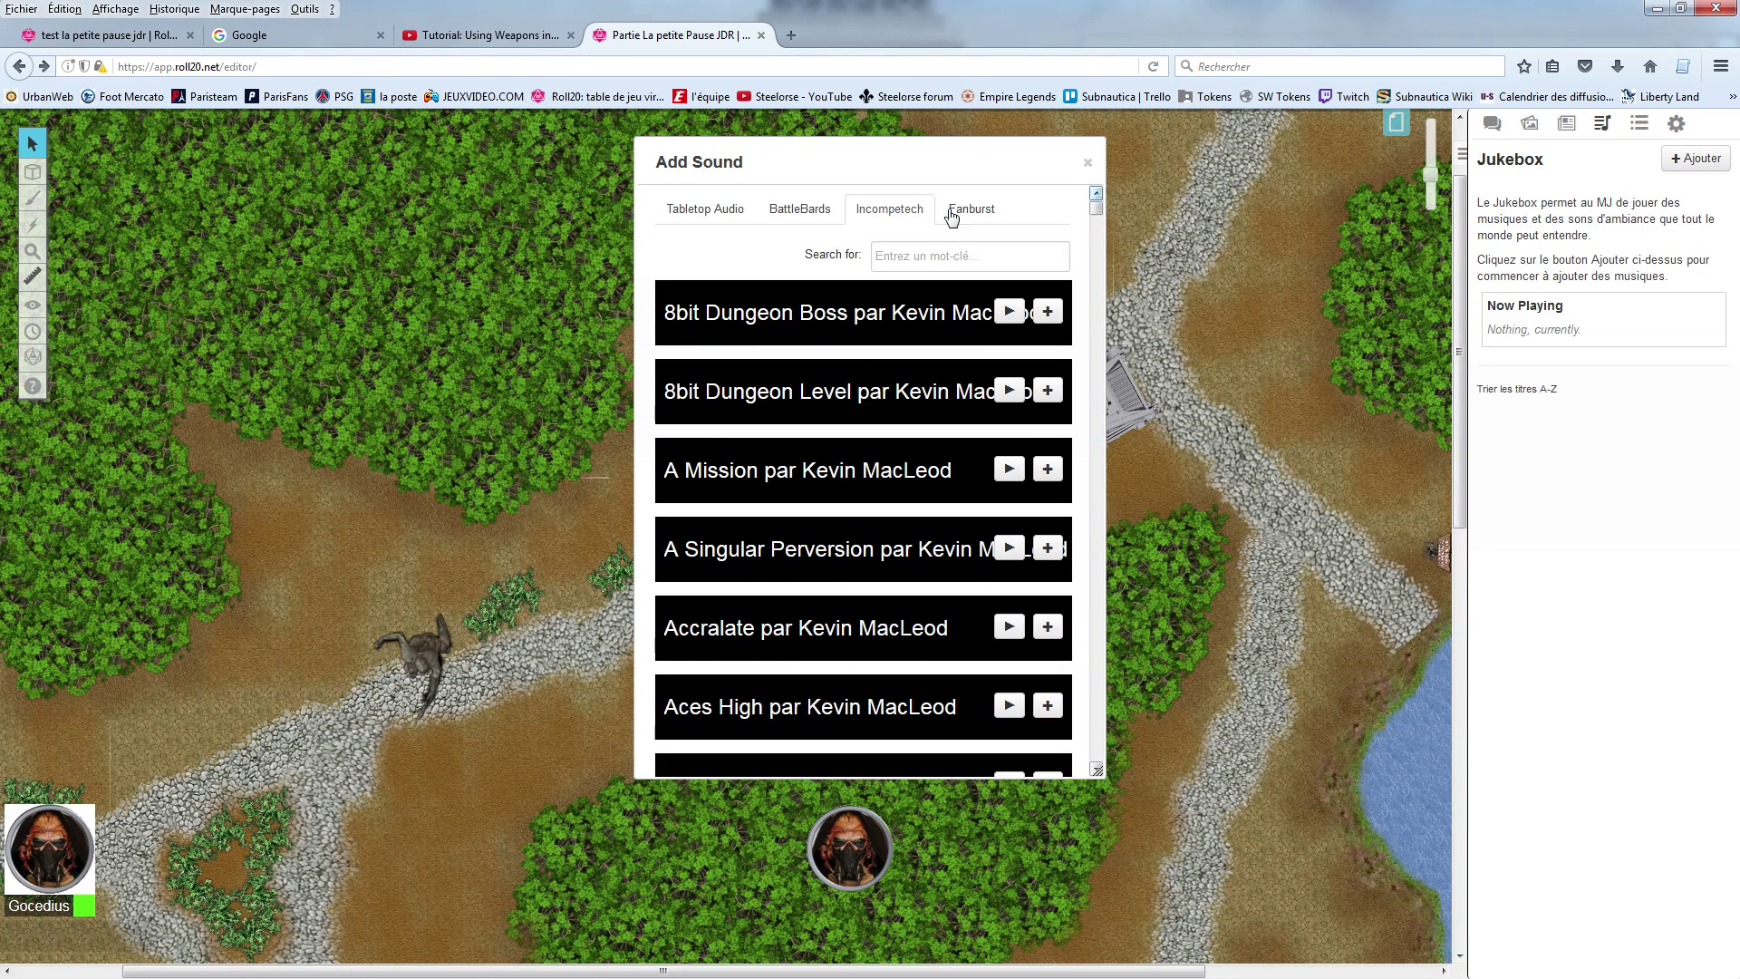
# Step: Browse the BattleBards sounds and preview a Desert - Shifting Sands in Day track
pyautogui.click(805, 212)
pyautogui.moveTo(1097, 210); pyautogui.dragTo(1099, 665)
pyautogui.scroll(-10, 1099, 666)
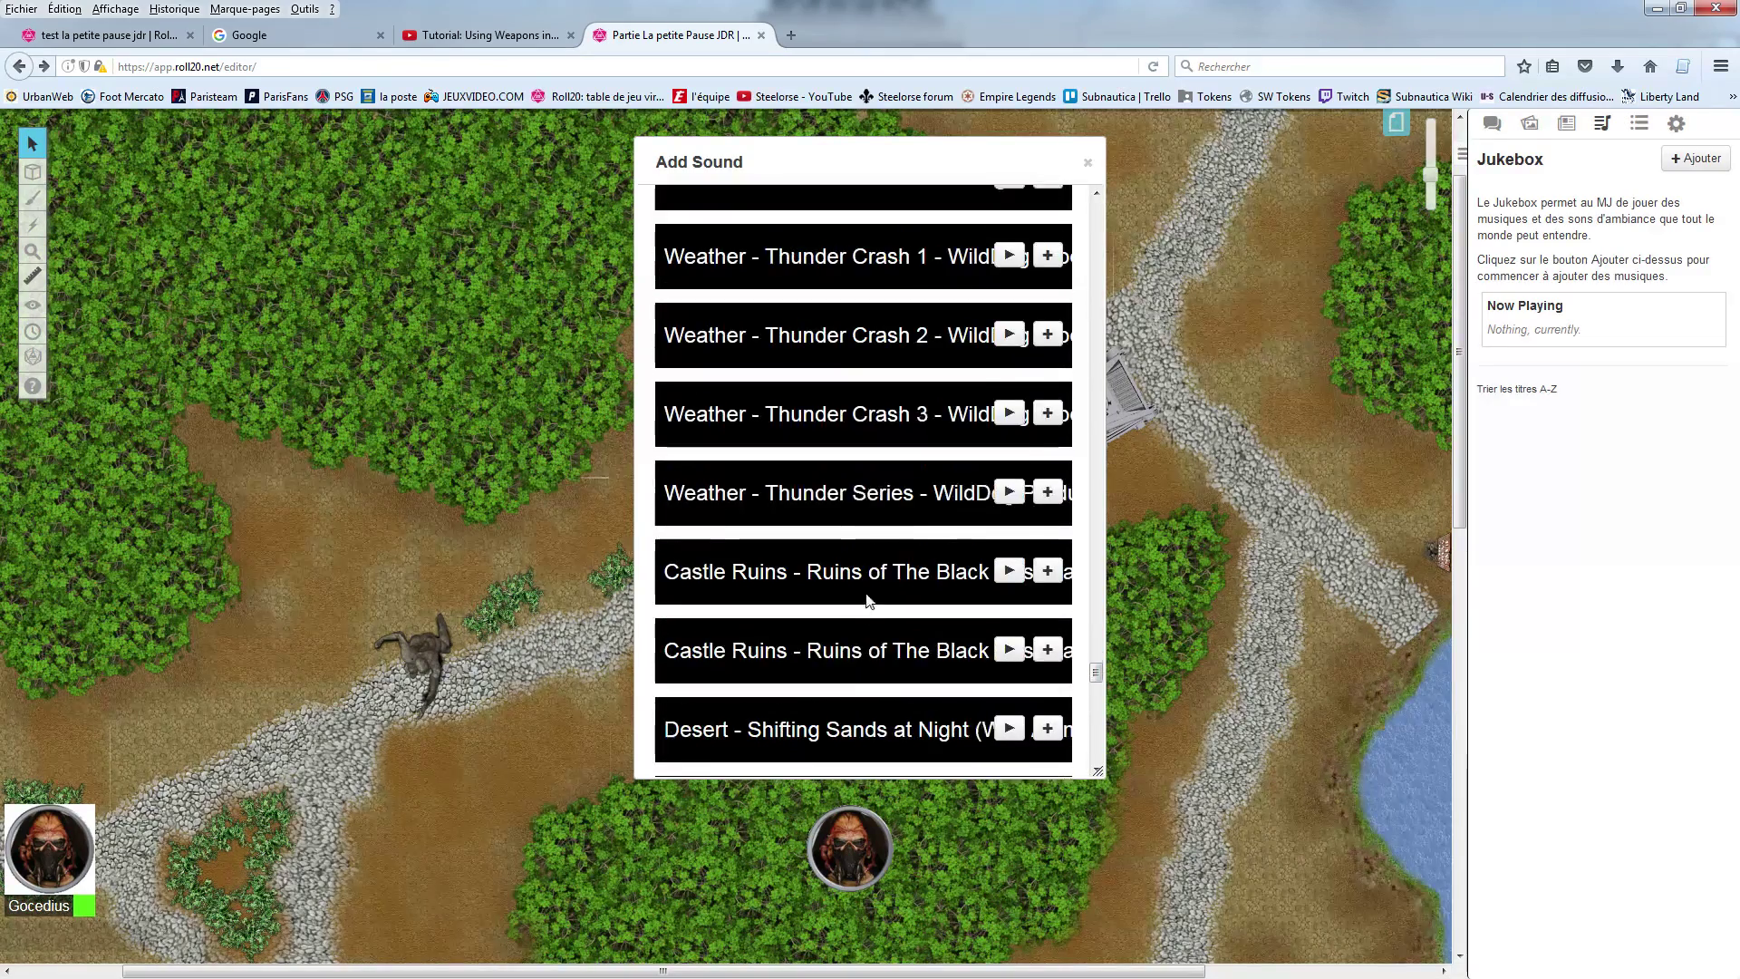
pyautogui.scroll(-5, 868, 600)
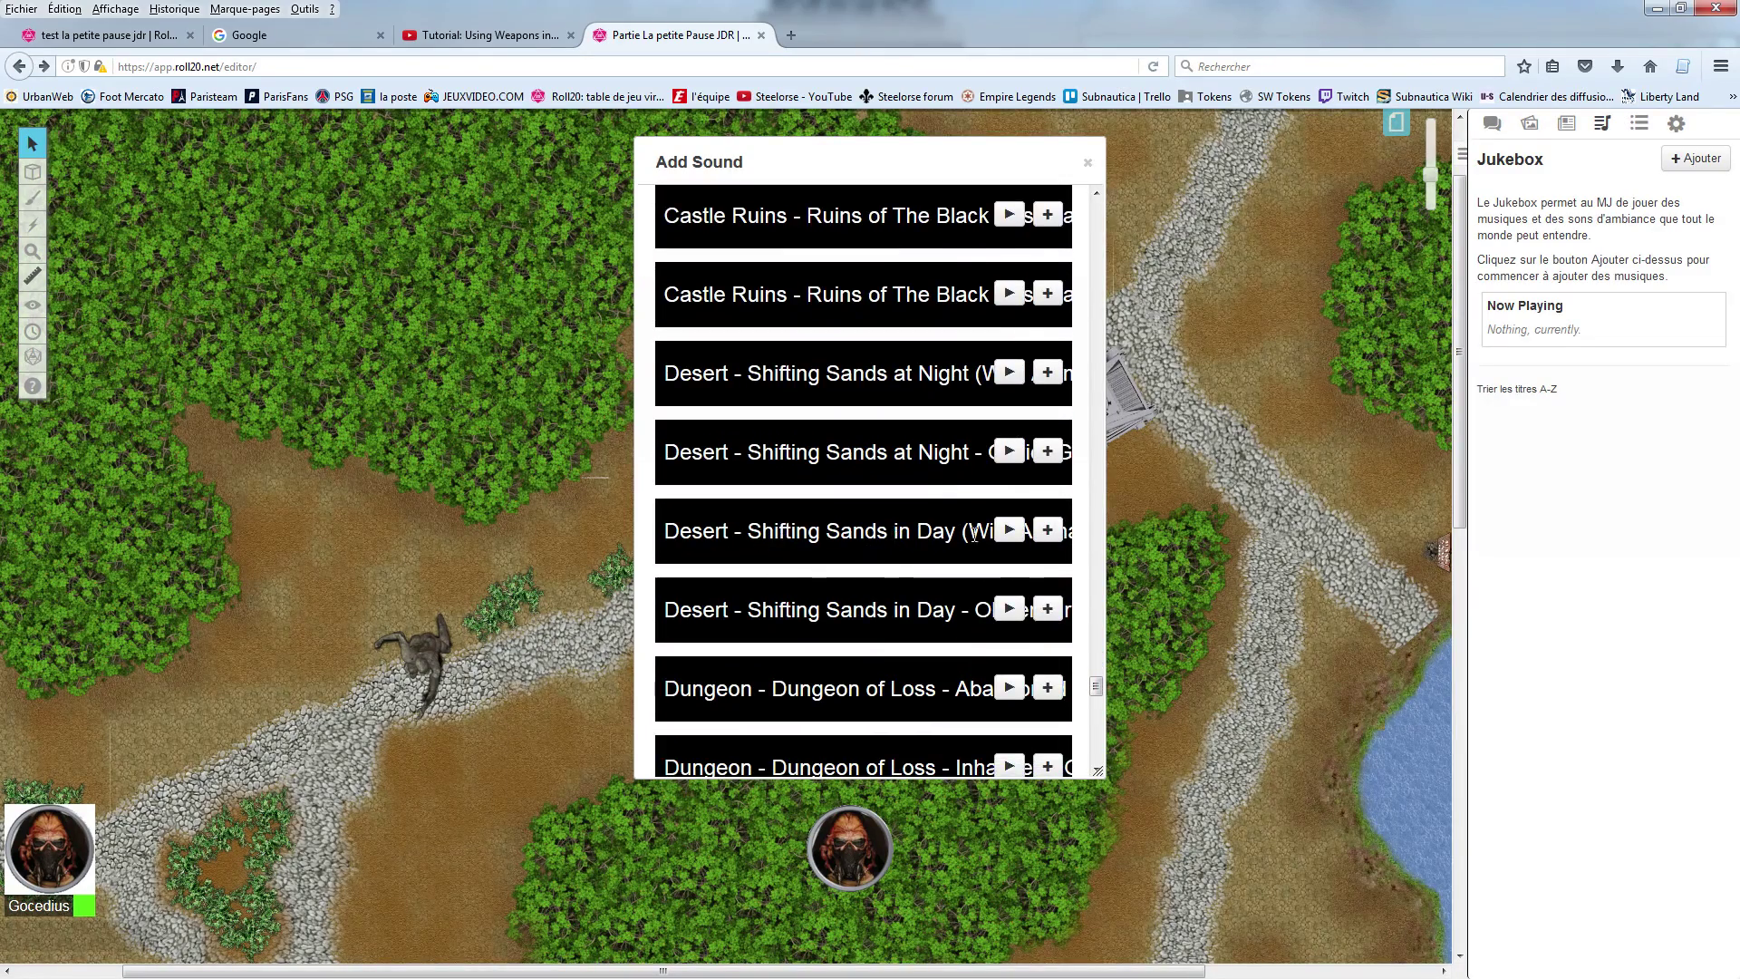
pyautogui.click(1009, 533)
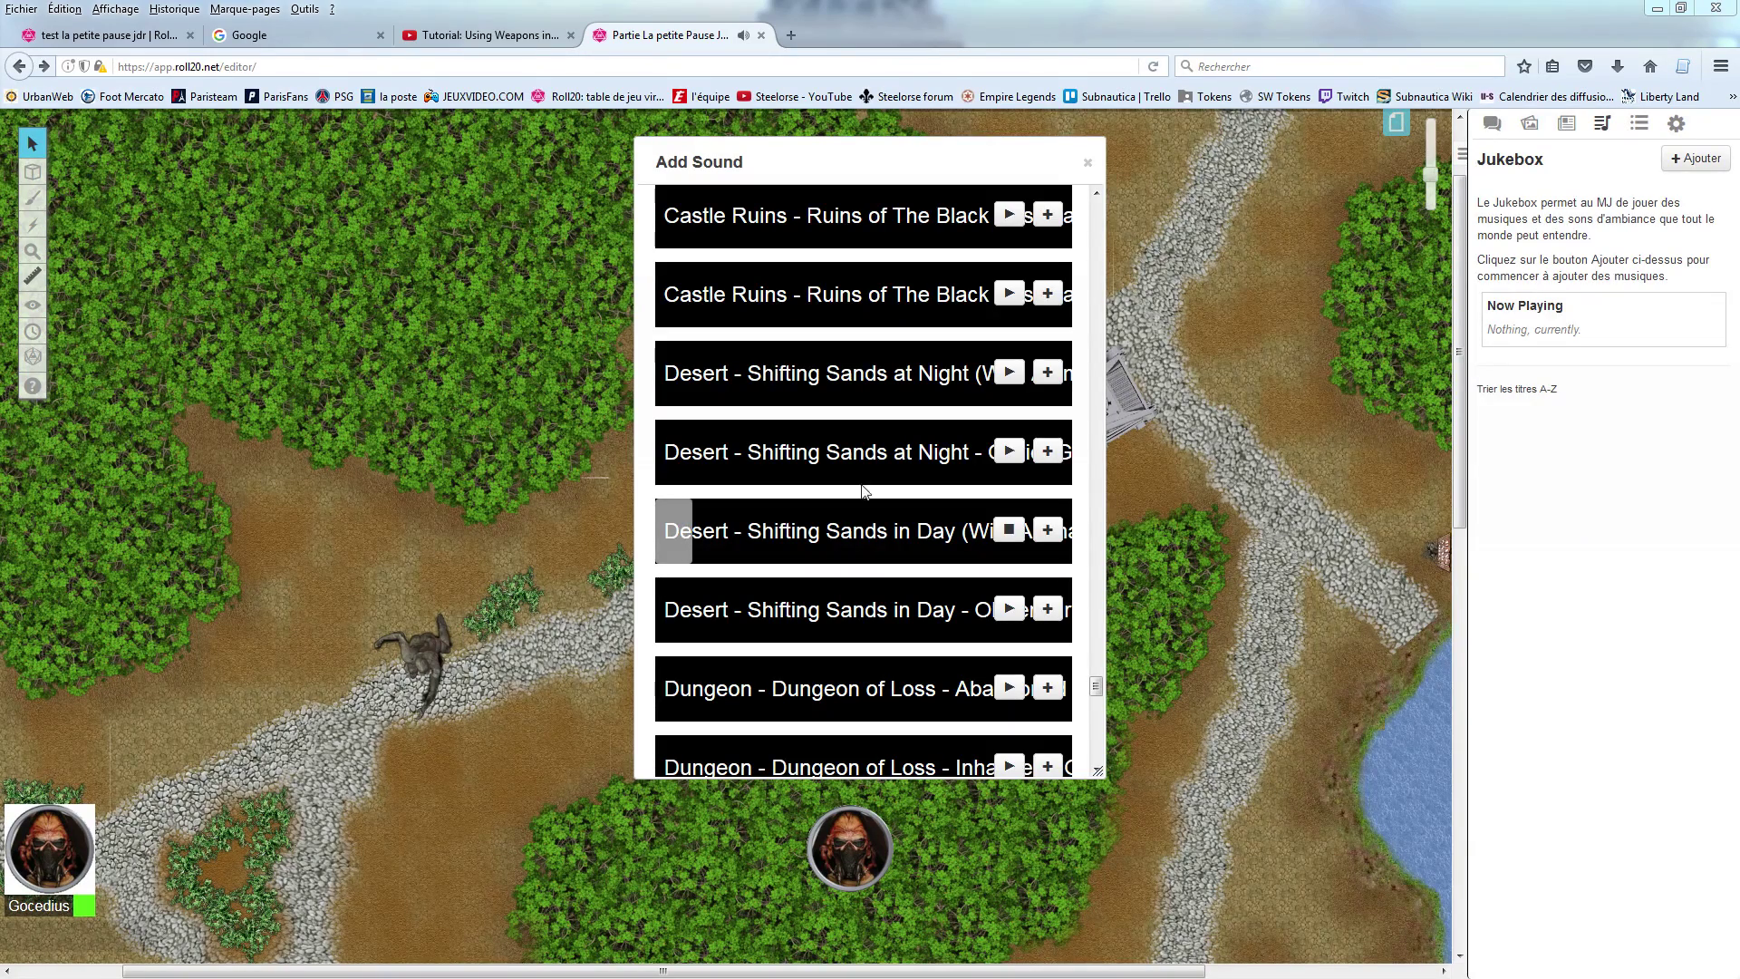
# Step: Preview the Light Rain, Light Wind and Lightning Tempest weather sounds from BattleBards one after another, stopping each
pyautogui.moveTo(1097, 687); pyautogui.dragTo(1097, 655)
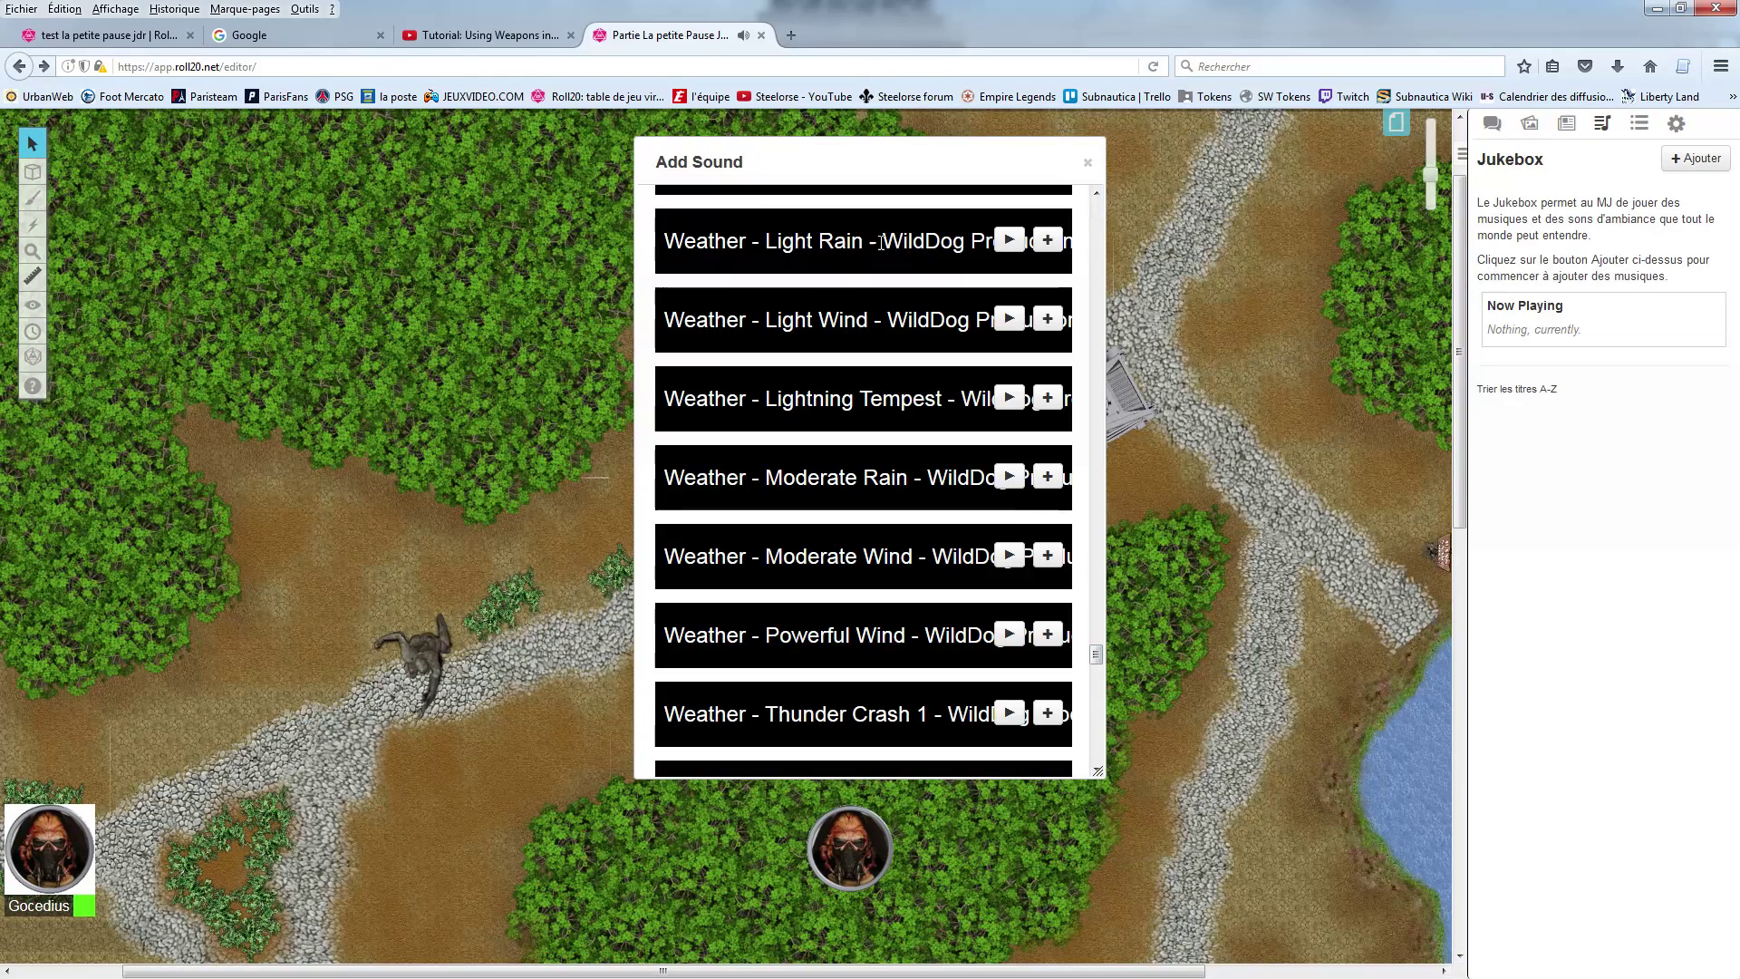
pyautogui.click(1008, 241)
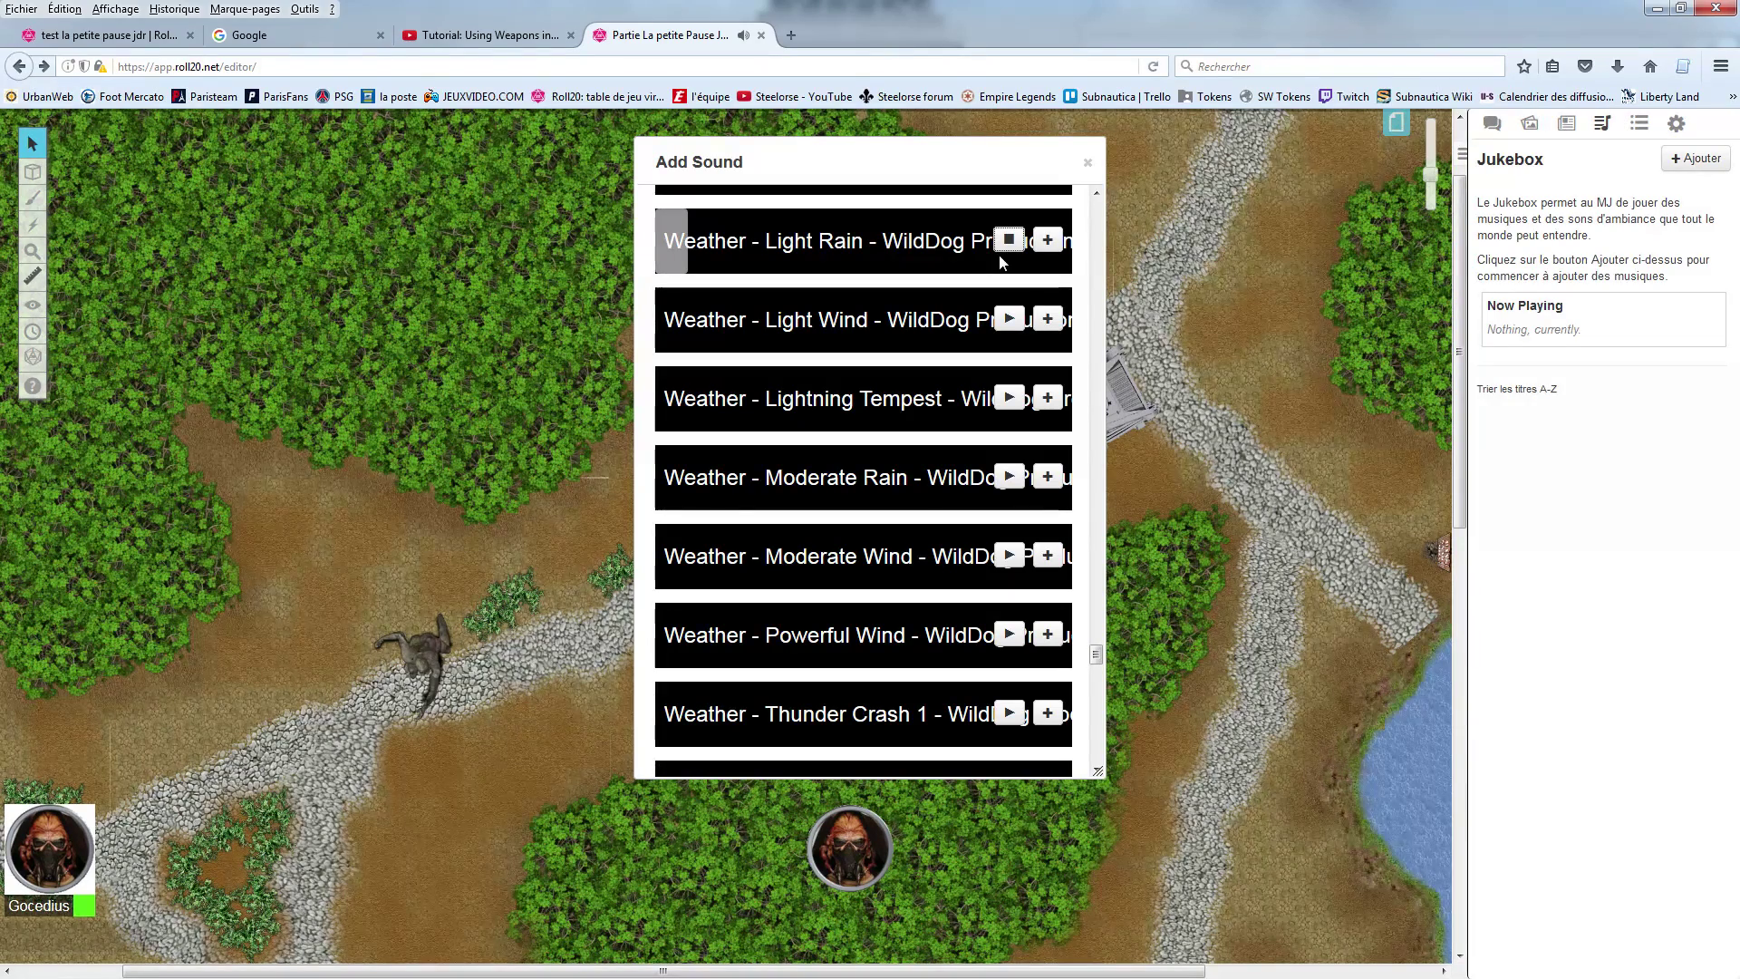
pyautogui.click(1008, 241)
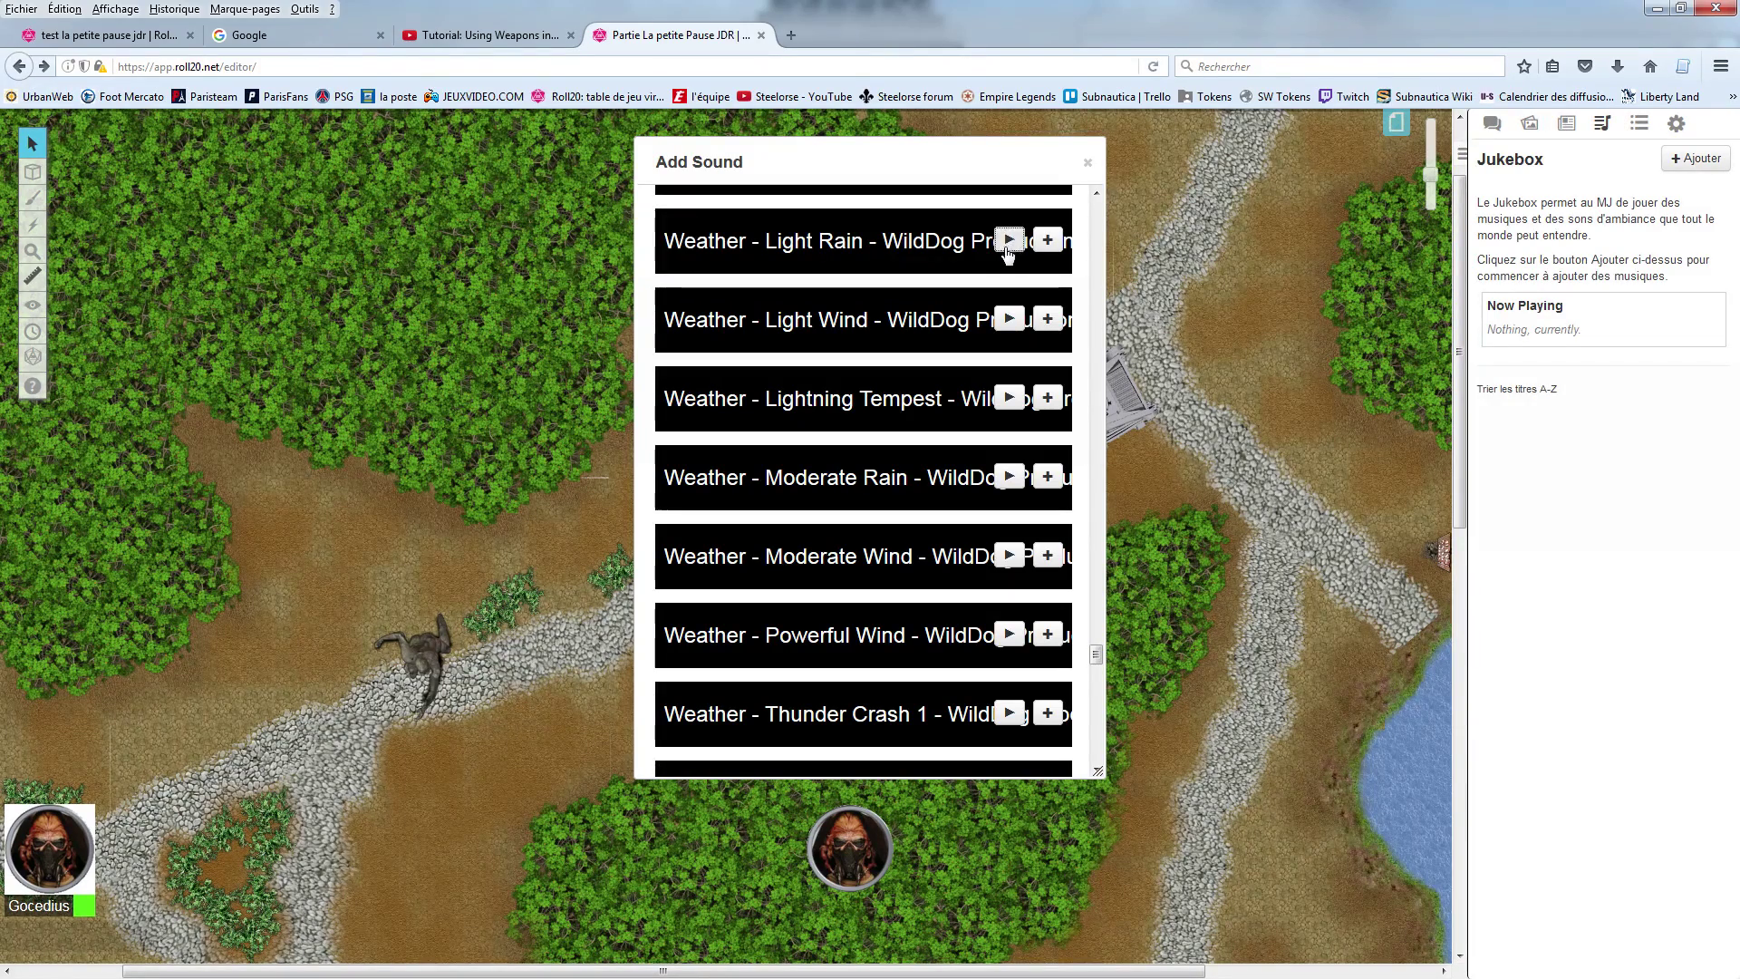
pyautogui.click(1008, 319)
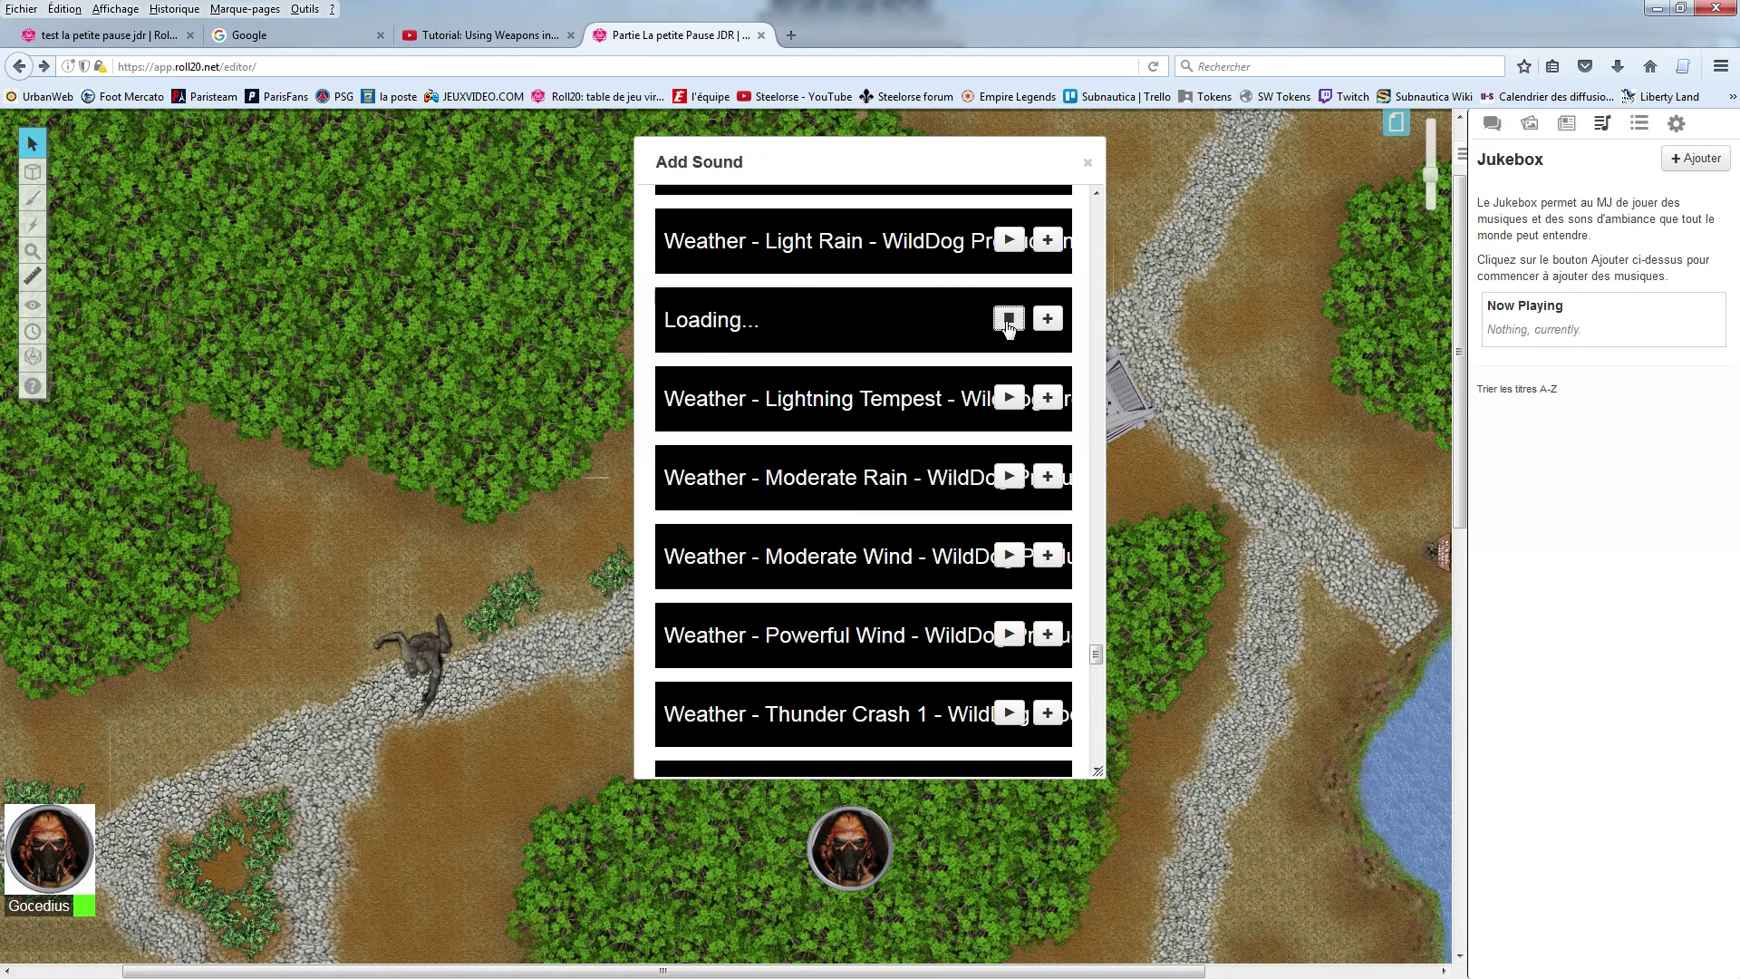
pyautogui.click(1009, 323)
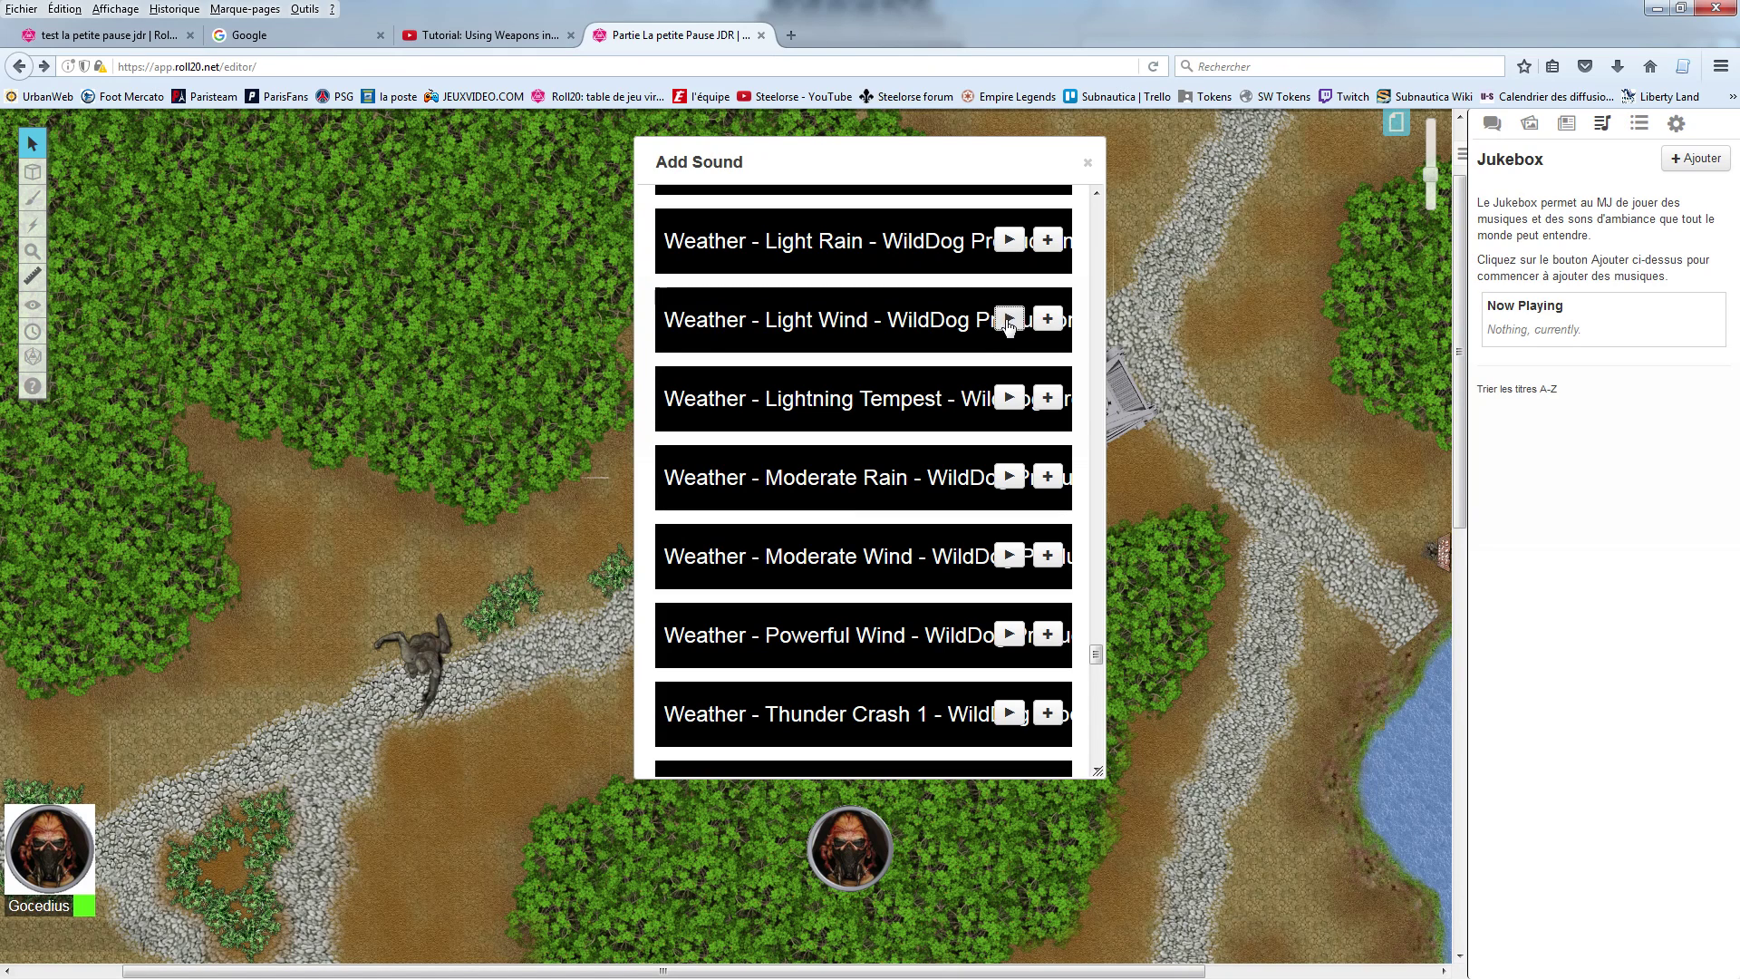
pyautogui.click(1008, 399)
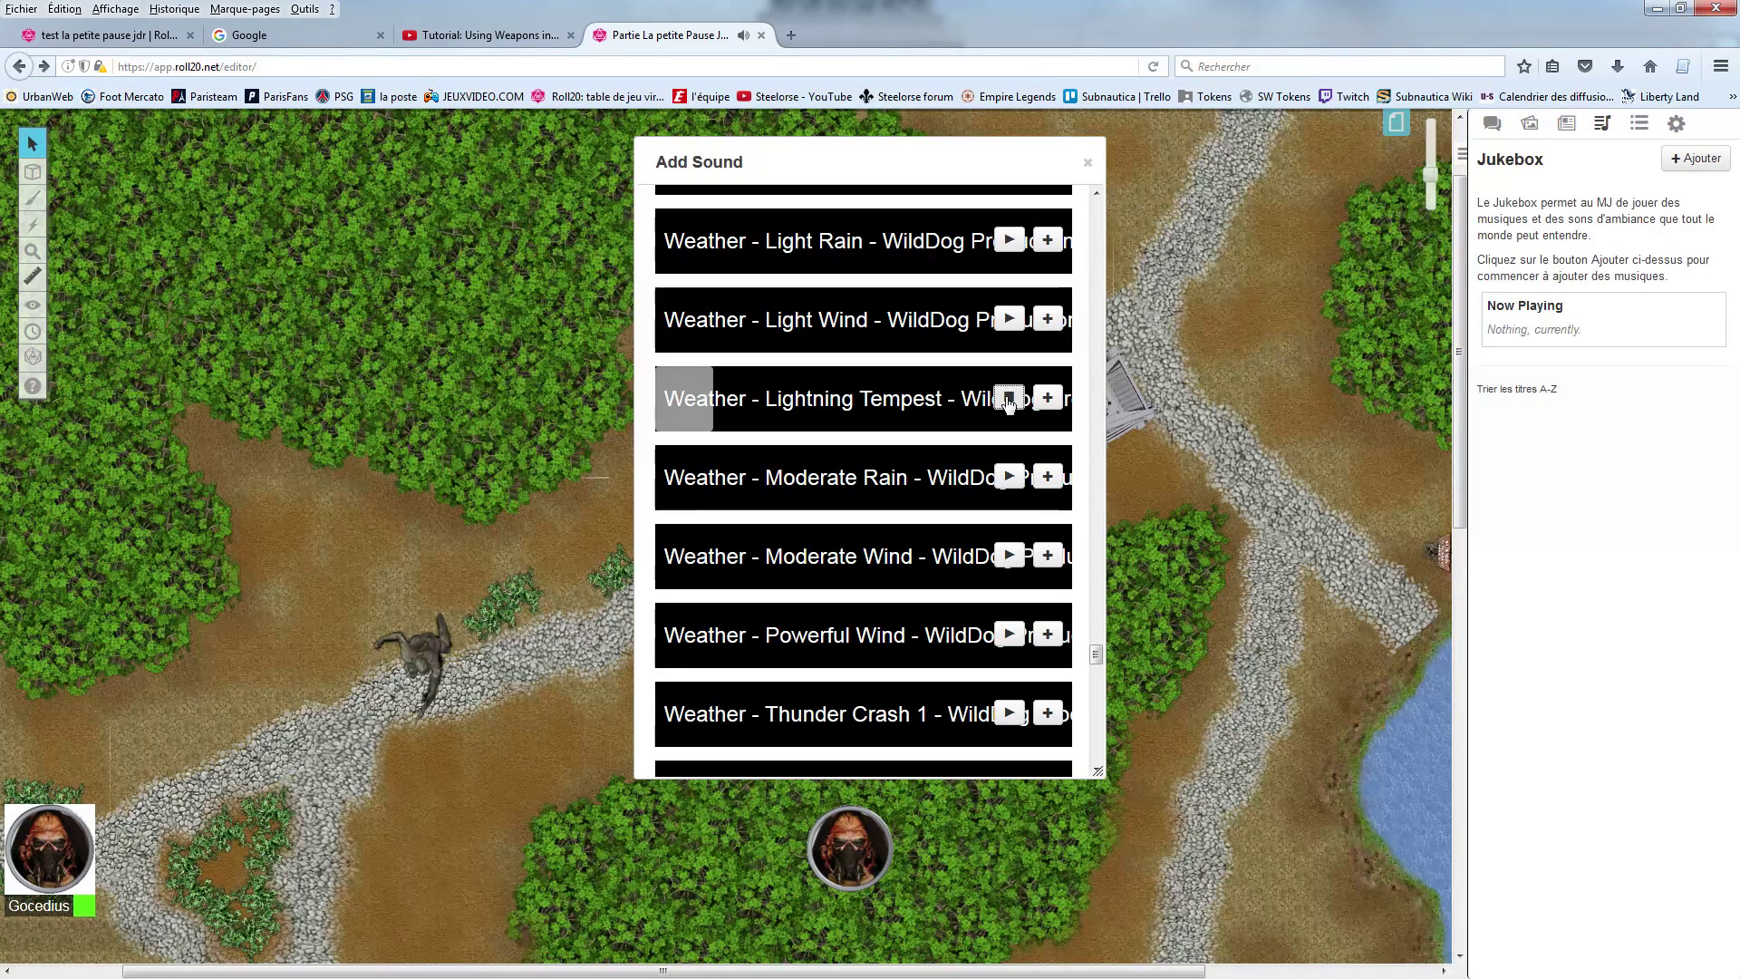
pyautogui.click(1009, 398)
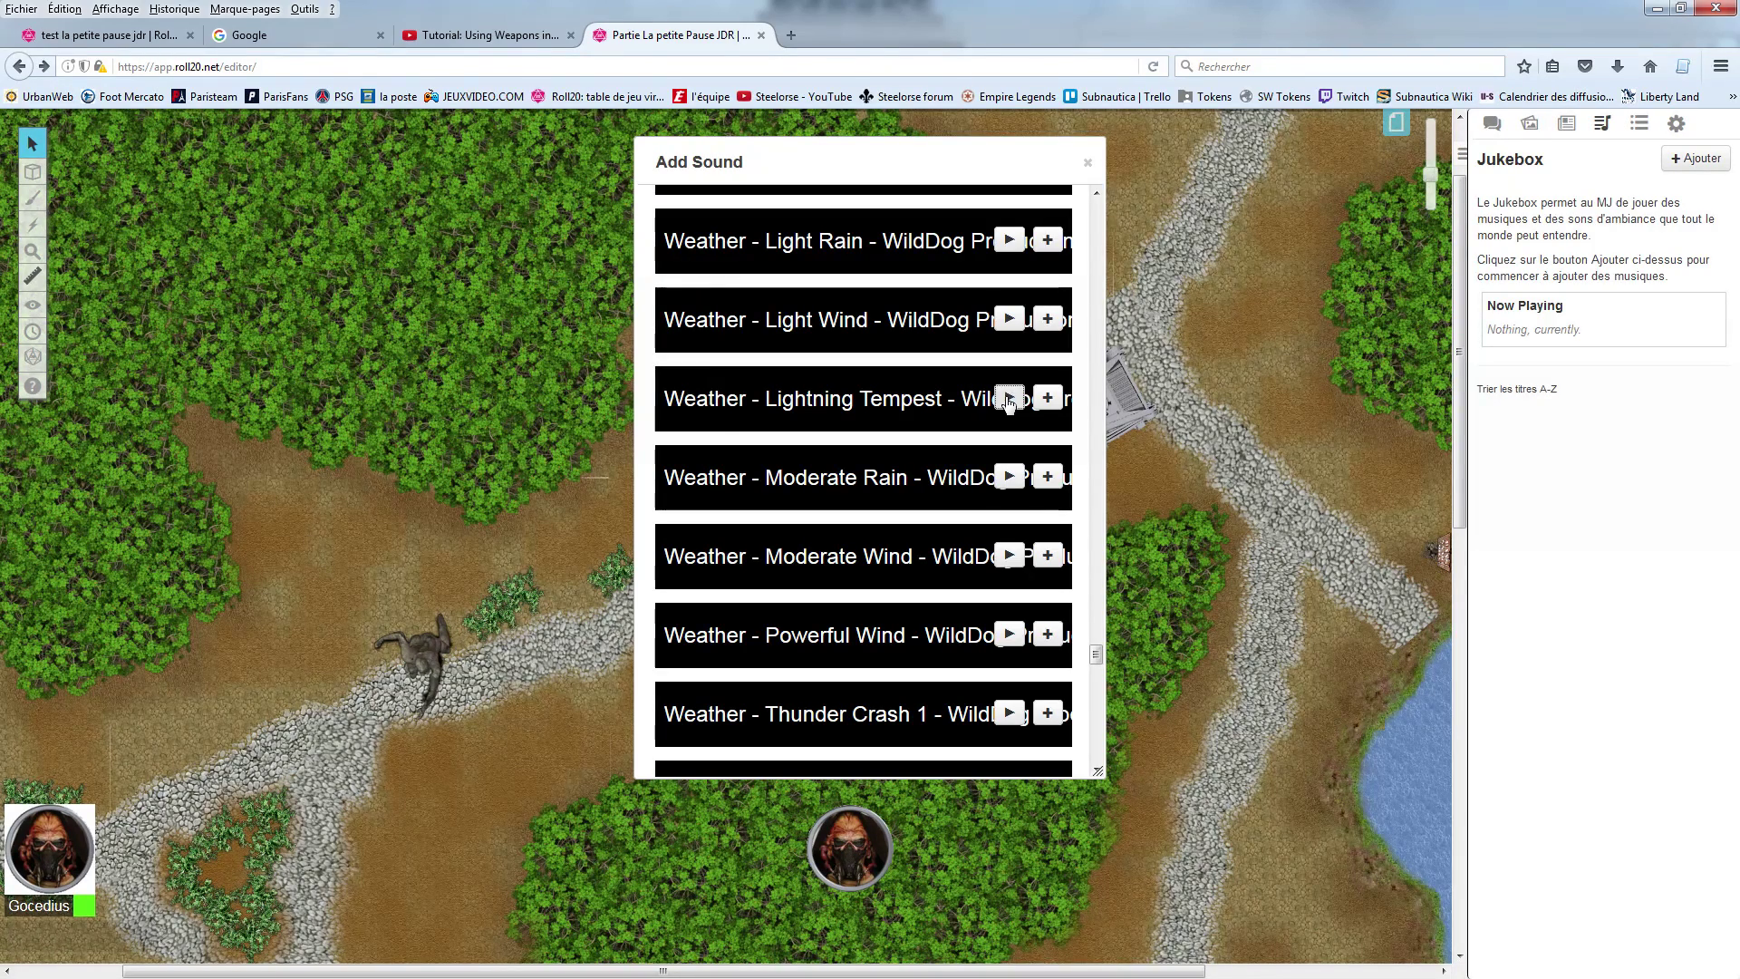
# Step: Preview the Powerful Wind and Thunder Crash 2 weather sounds, and add Weather - Thunder Crash 2 to the Jukebox
pyautogui.click(1008, 635)
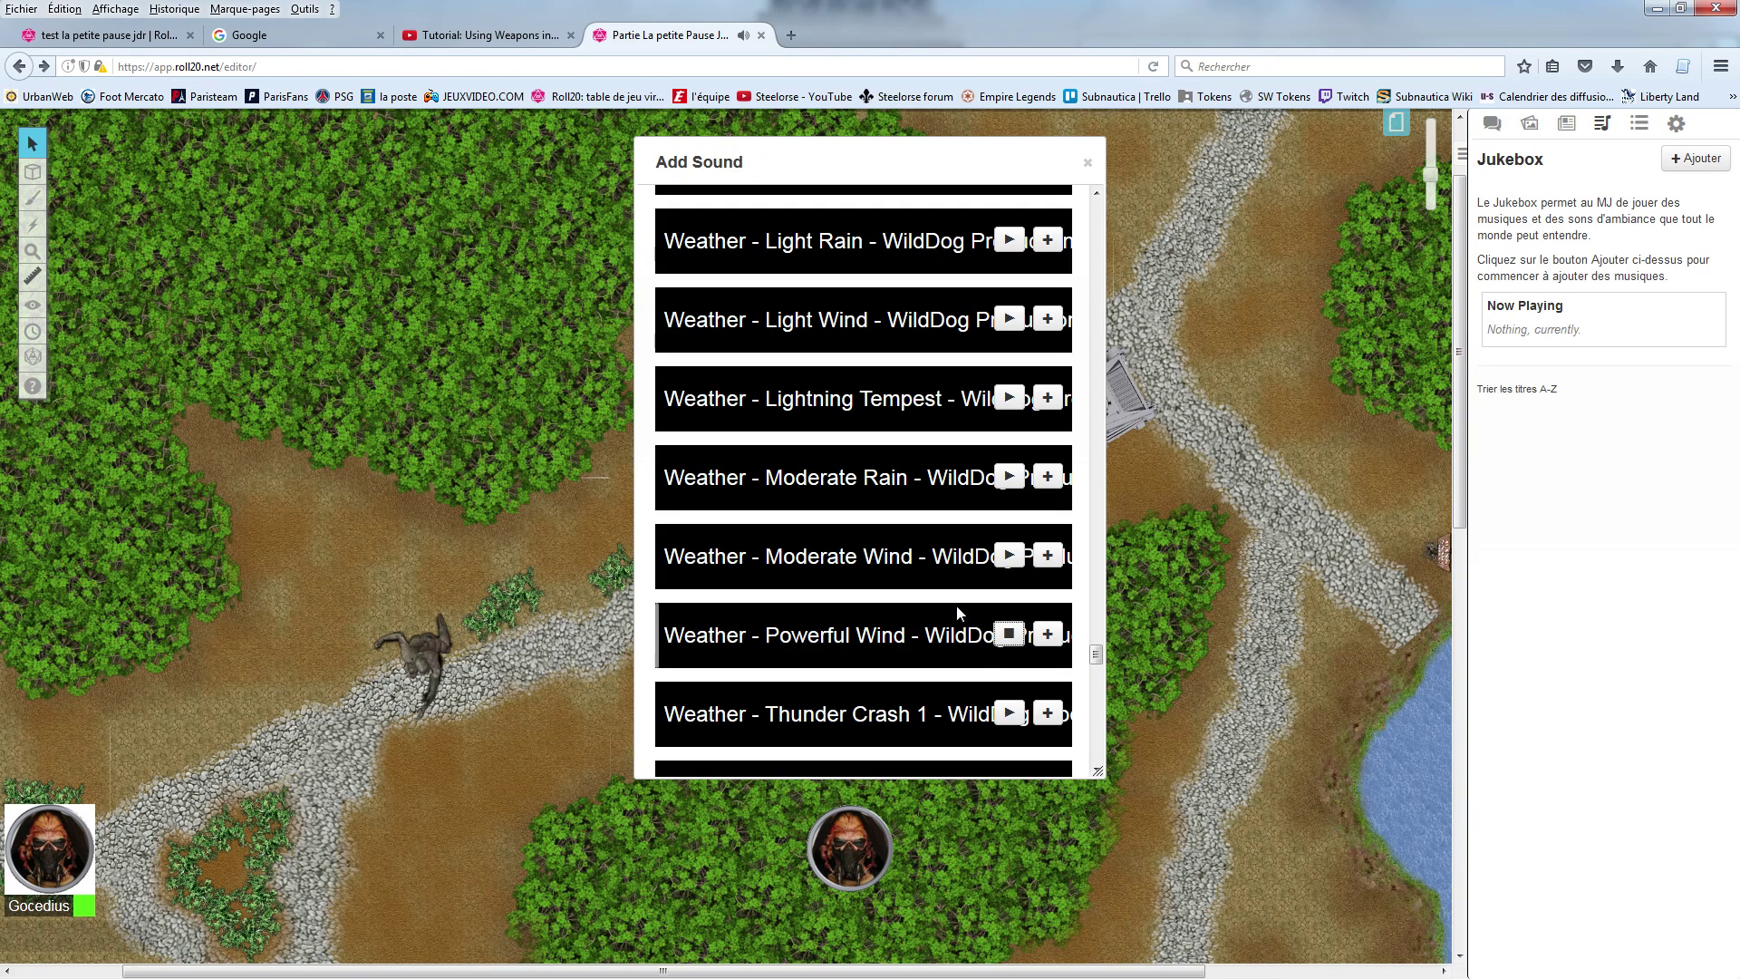
pyautogui.scroll(-3, 961, 607)
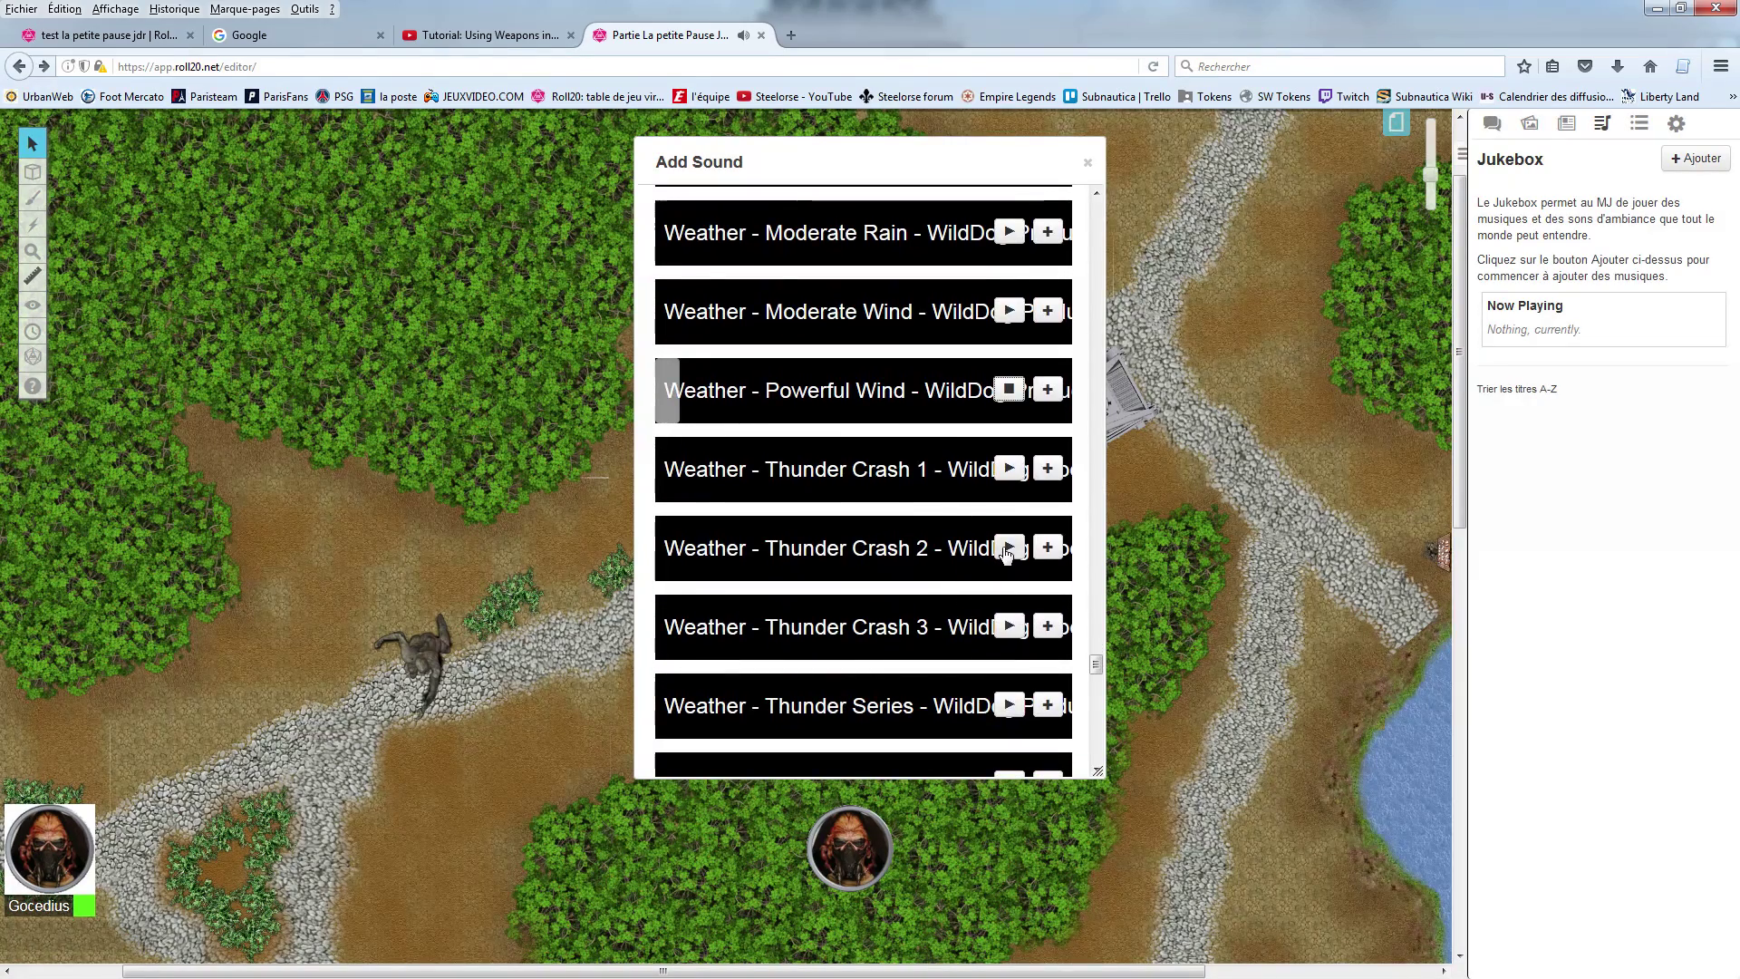
pyautogui.click(1005, 551)
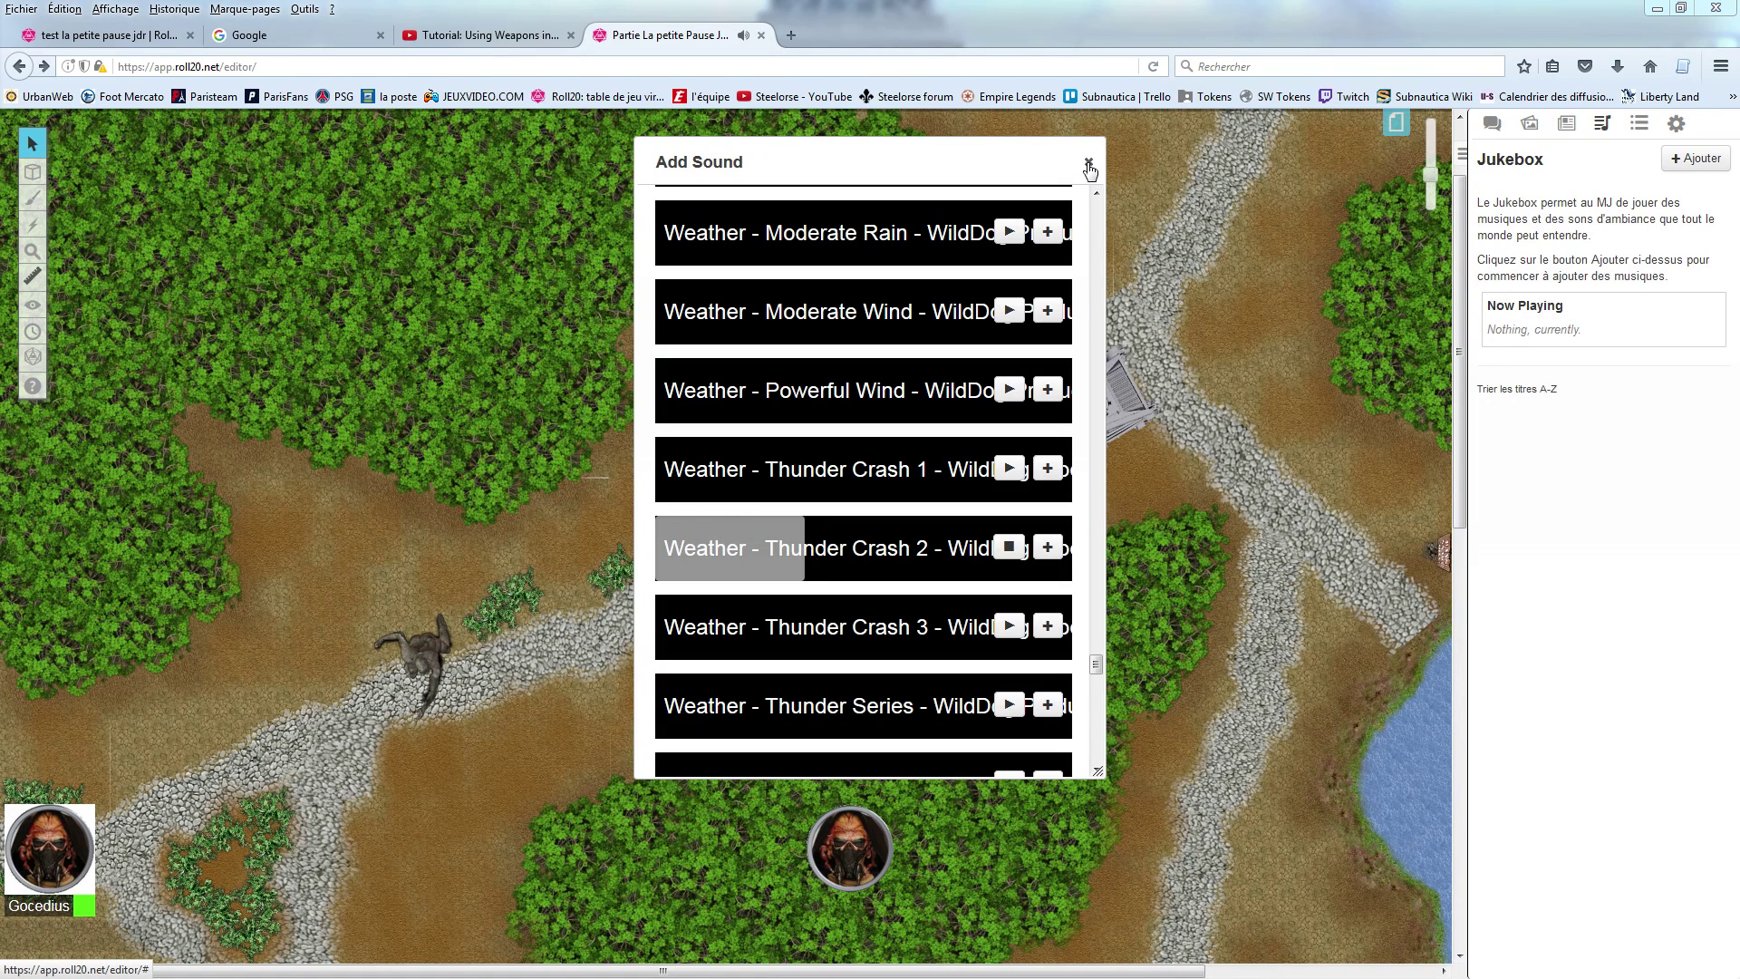
pyautogui.click(1005, 549)
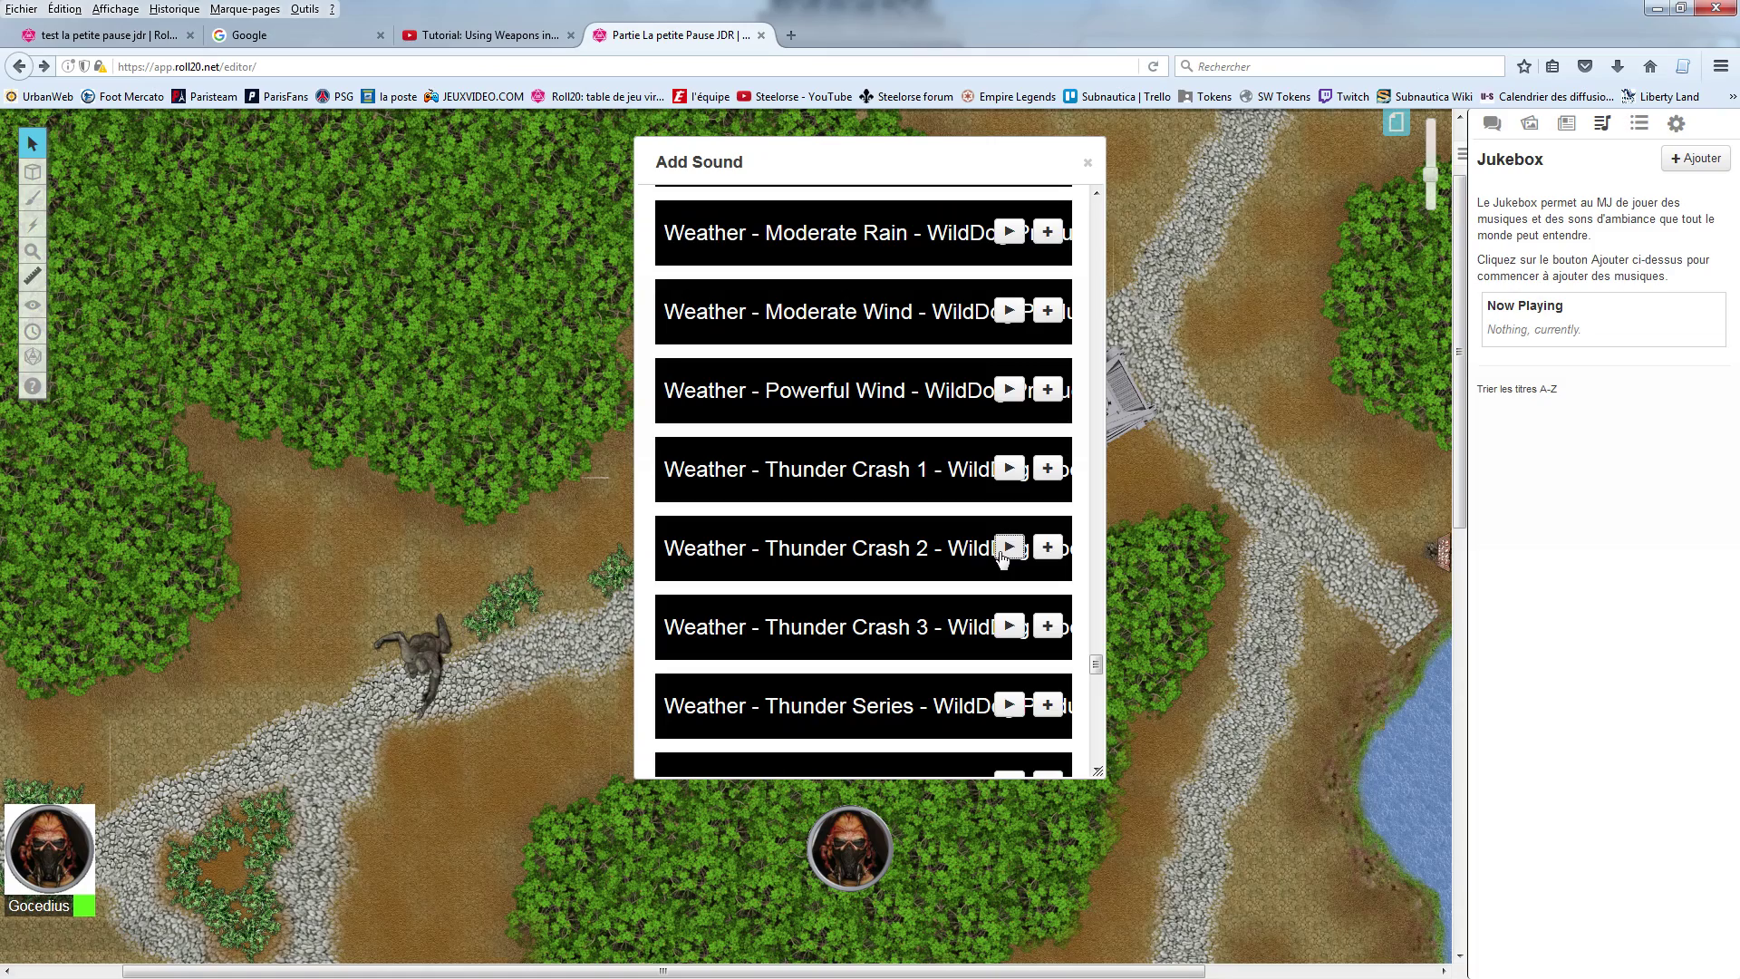
pyautogui.click(1049, 549)
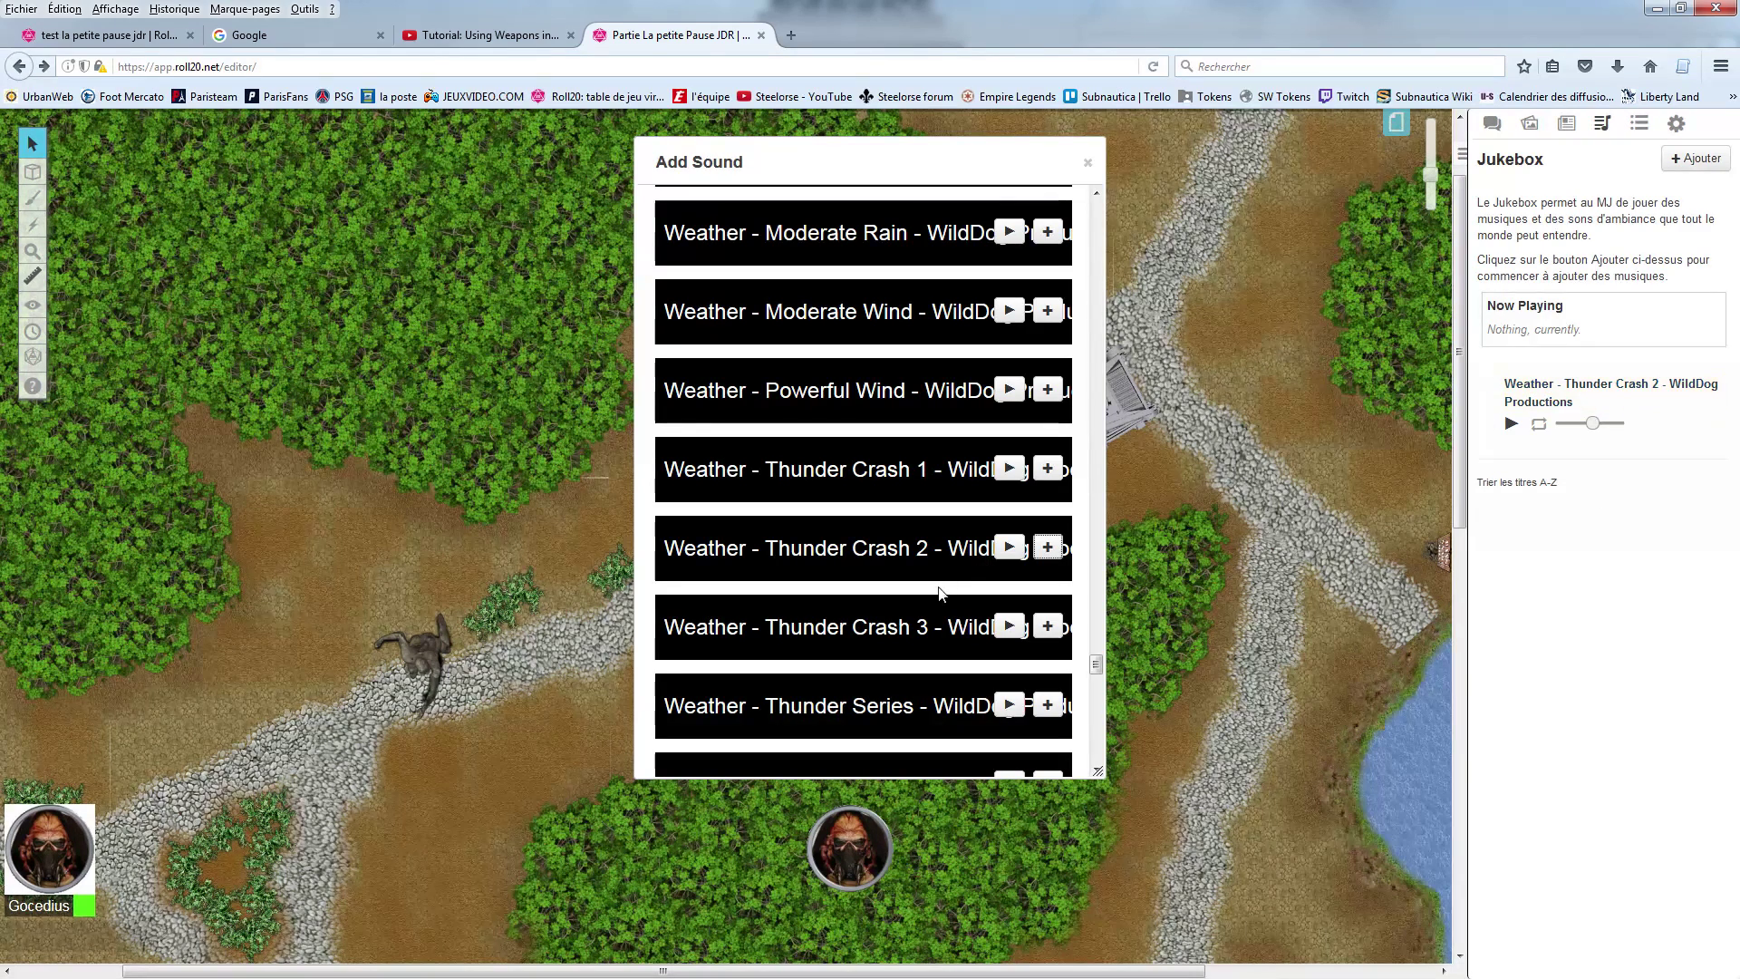
# Step: Look through the rest of the BattleBards list, from the weather sounds to the swamp tracks, and return to its start
pyautogui.scroll(3, 943, 594)
pyautogui.scroll(3, 943, 594)
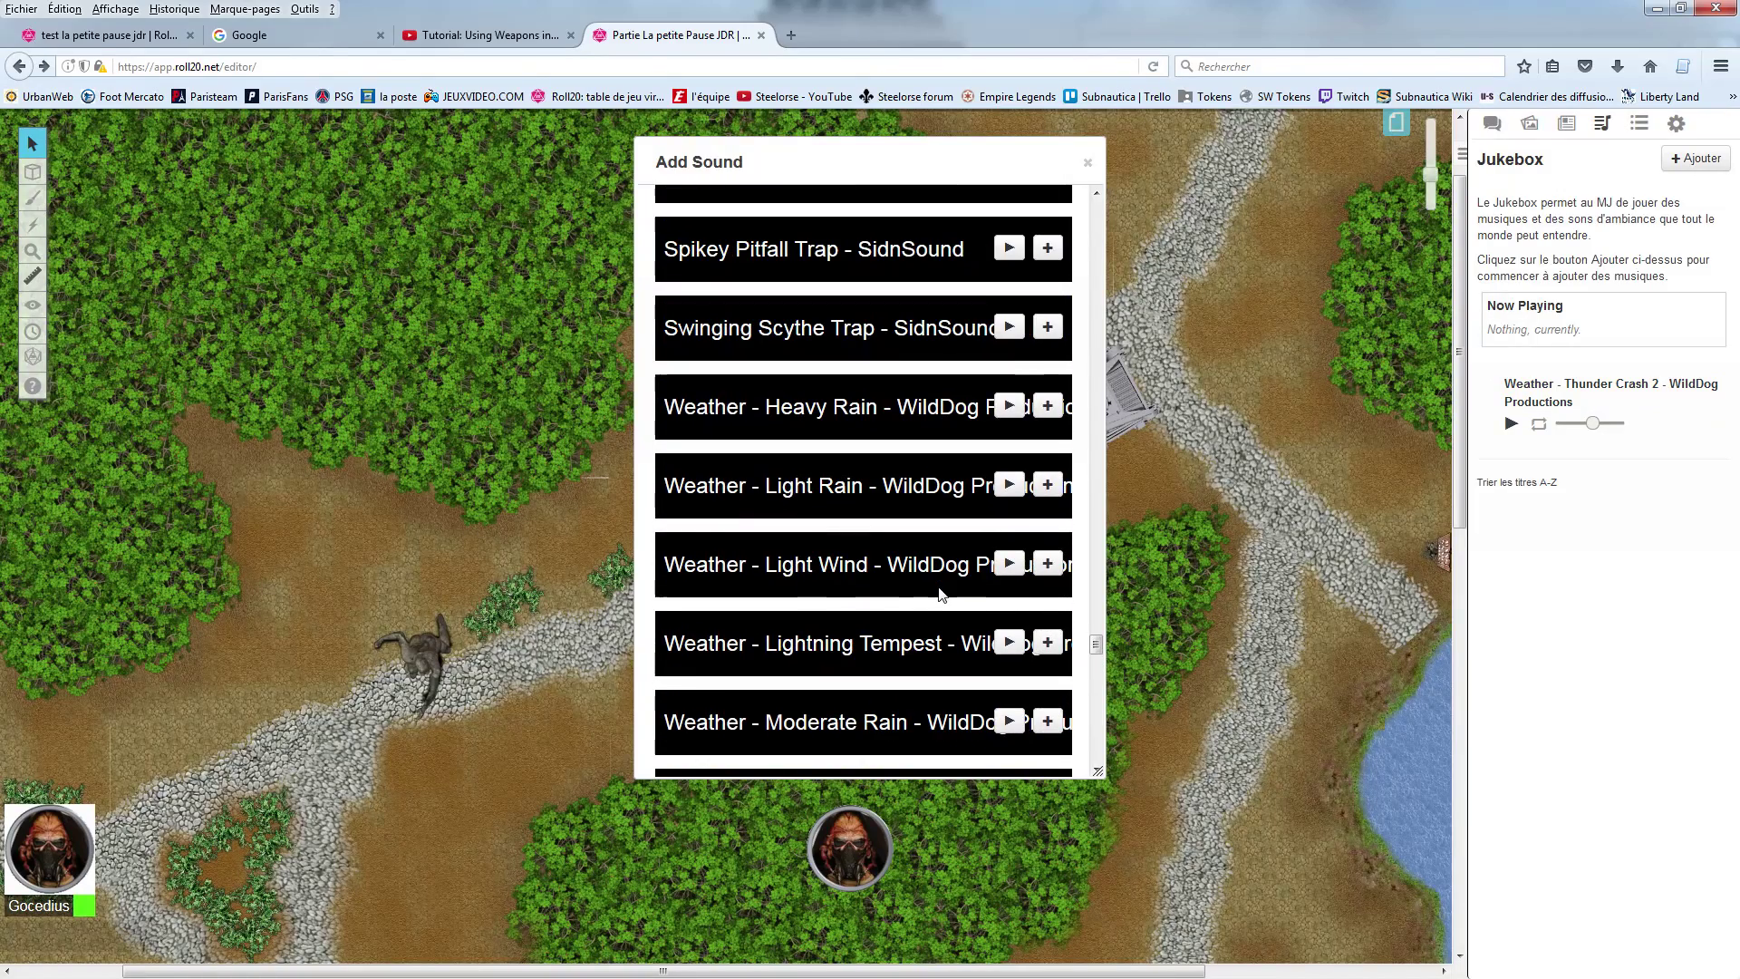
pyautogui.scroll(6, 941, 594)
pyautogui.scroll(-7, 943, 596)
pyautogui.scroll(-20, 940, 593)
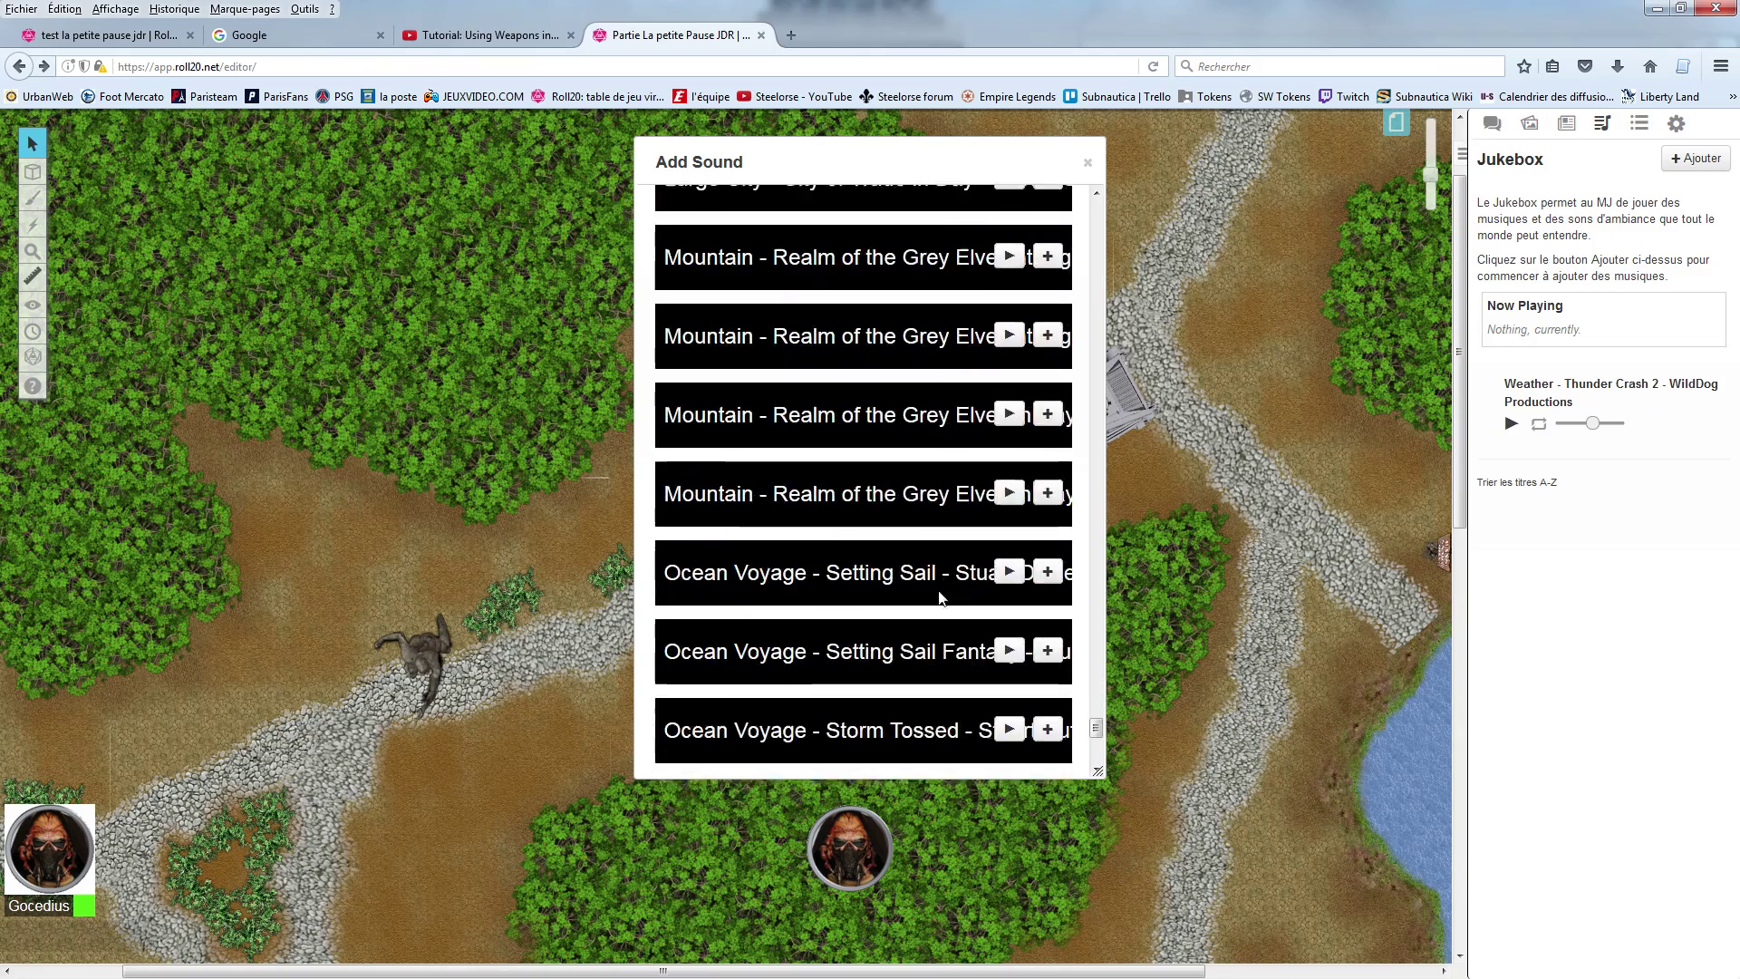
pyautogui.scroll(2, 940, 594)
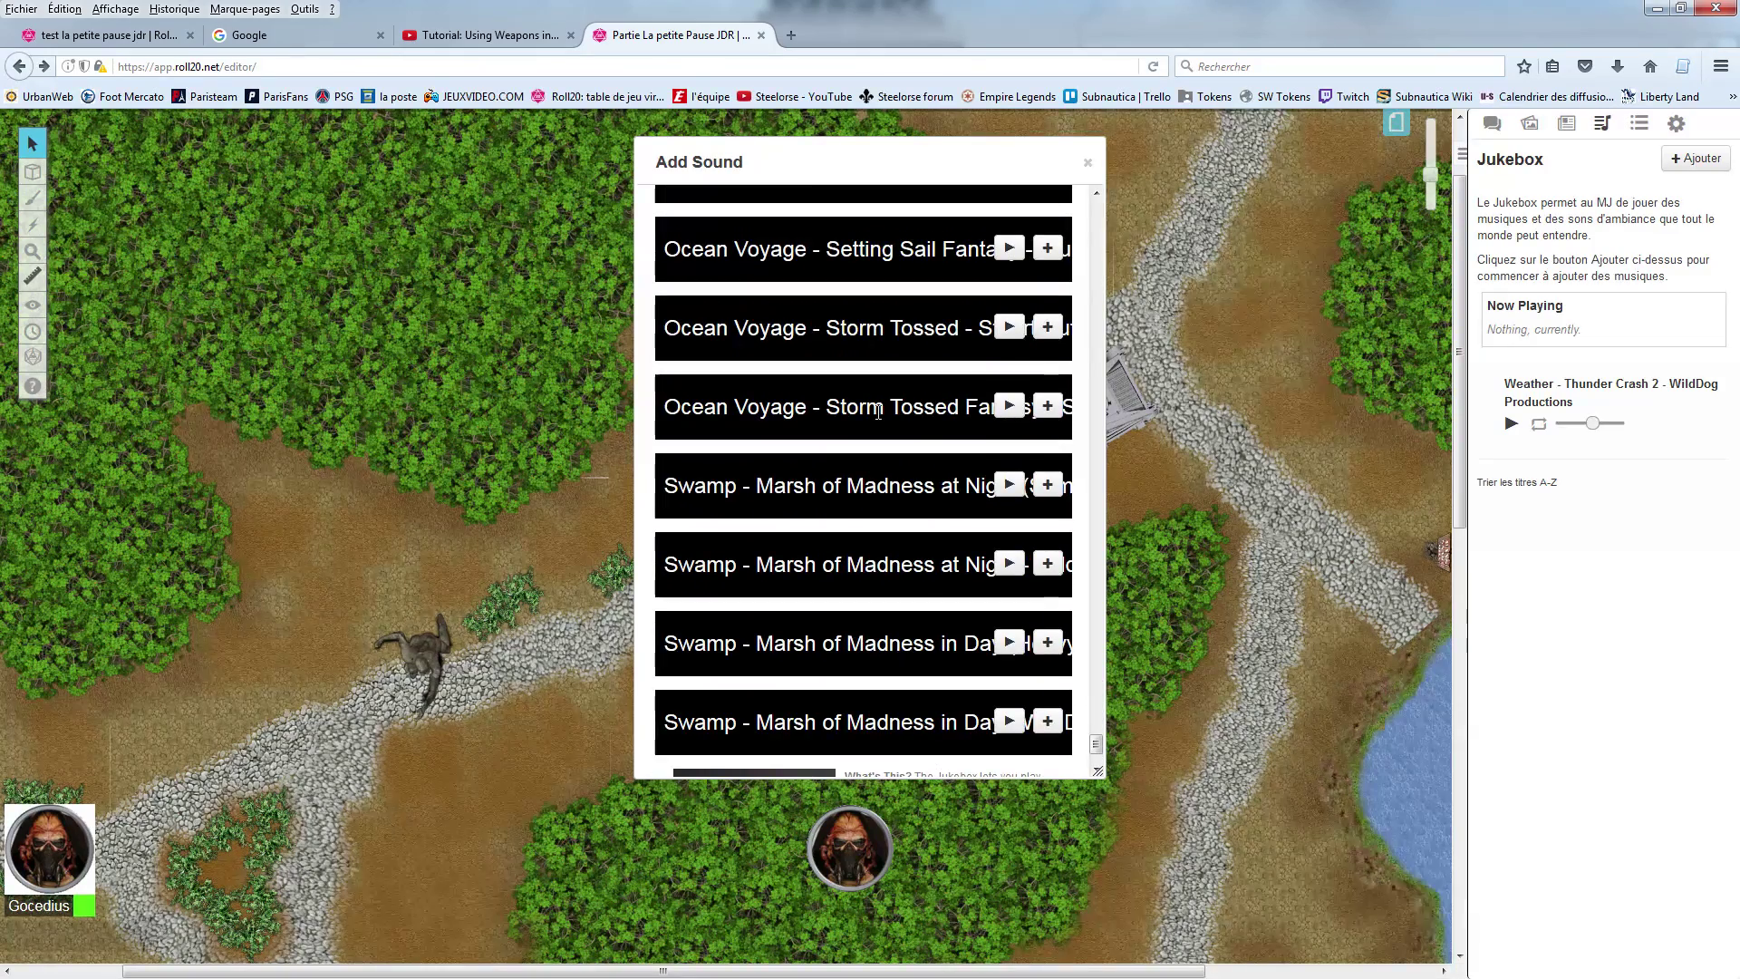
pyautogui.moveTo(1095, 743); pyautogui.dragTo(1097, 206)
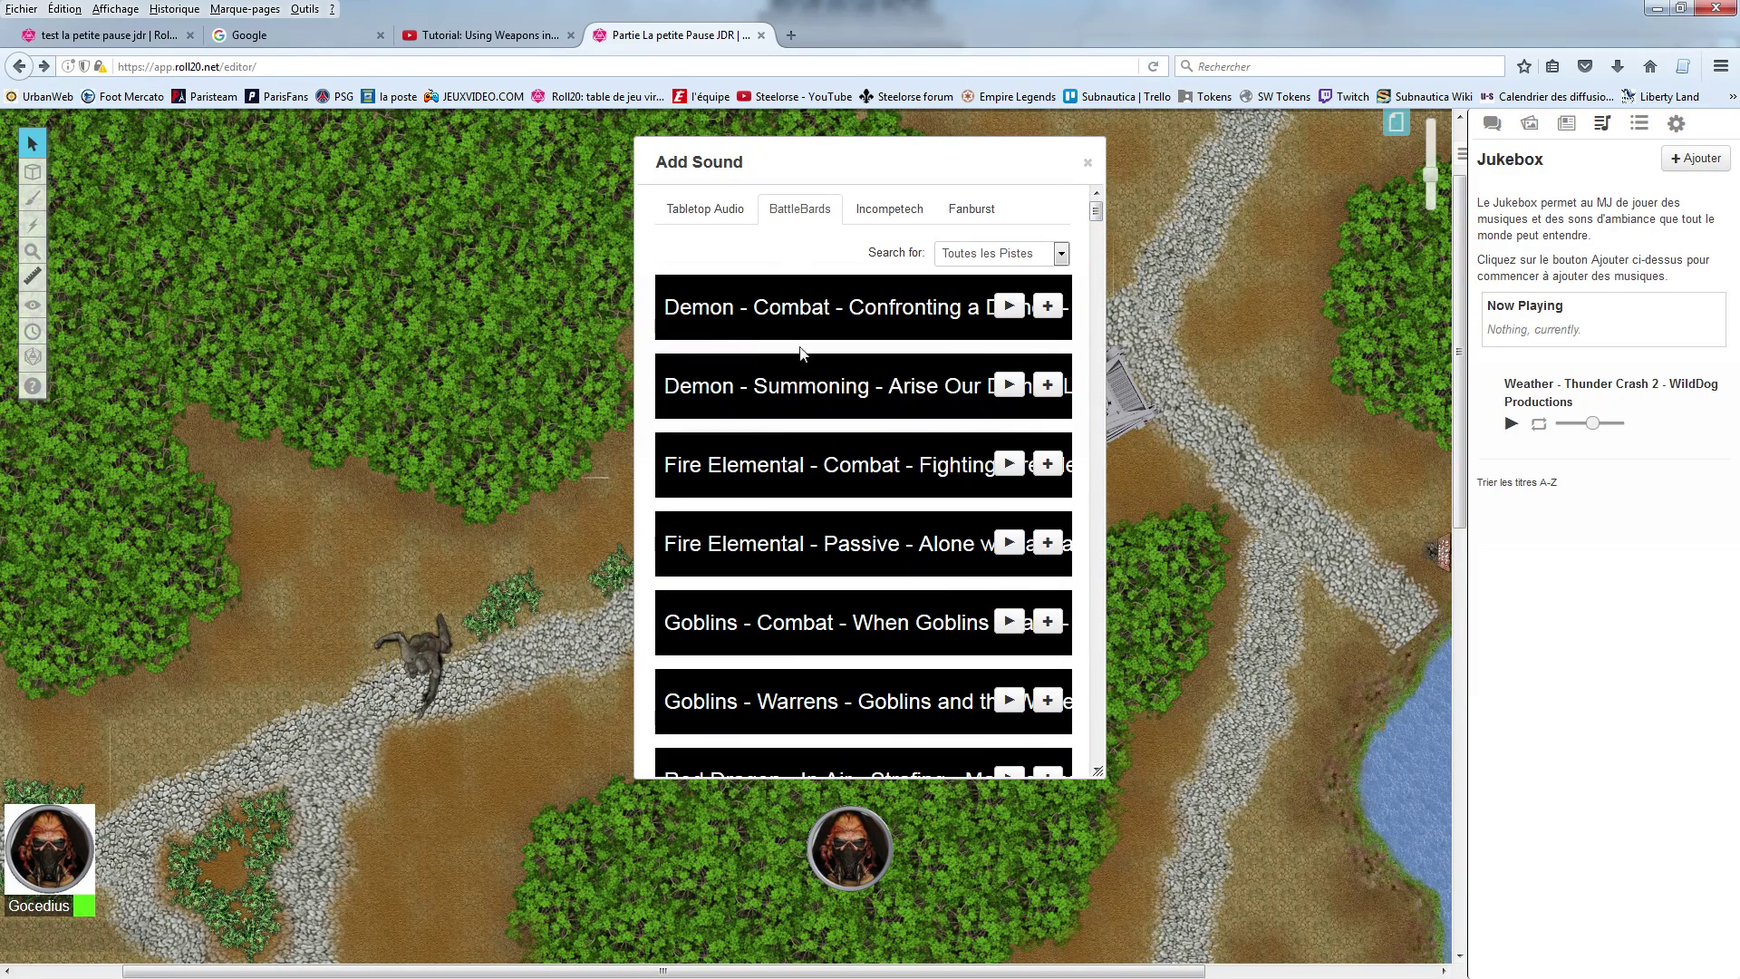
pyautogui.scroll(-4, 788, 677)
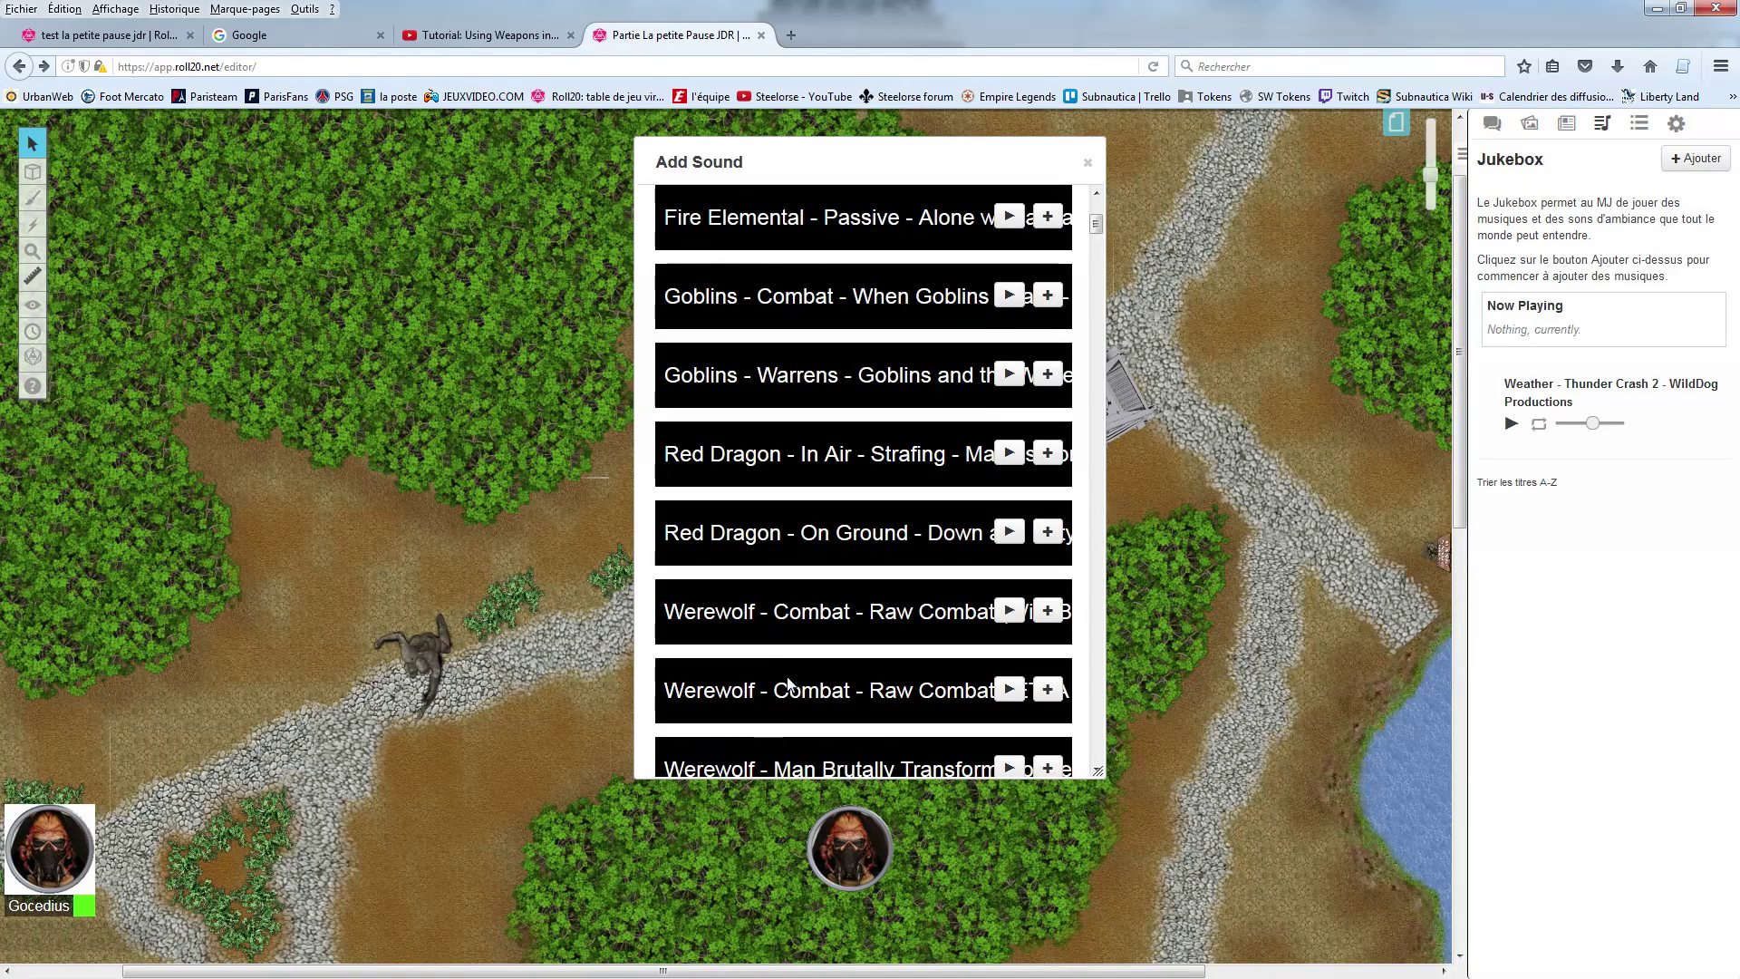
pyautogui.scroll(4, 787, 680)
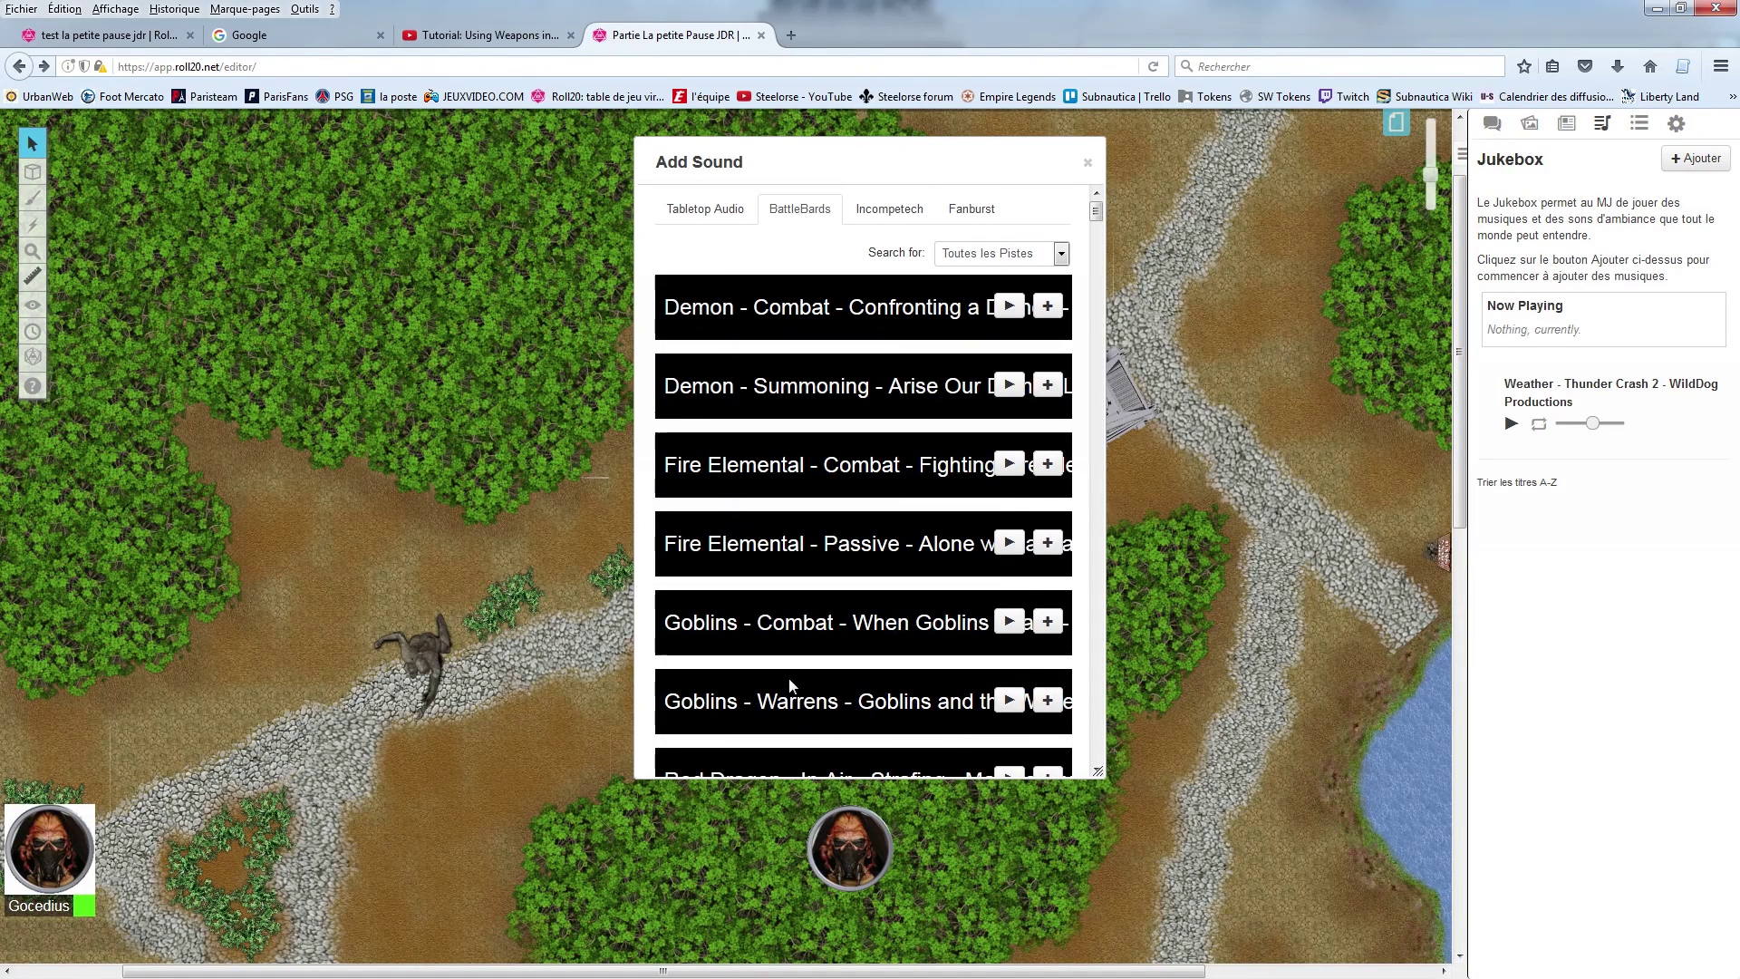
# Step: Look through the Tabletop Audio sounds and their category choices, keeping Toutes les Pistes as the filter
pyautogui.click(717, 209)
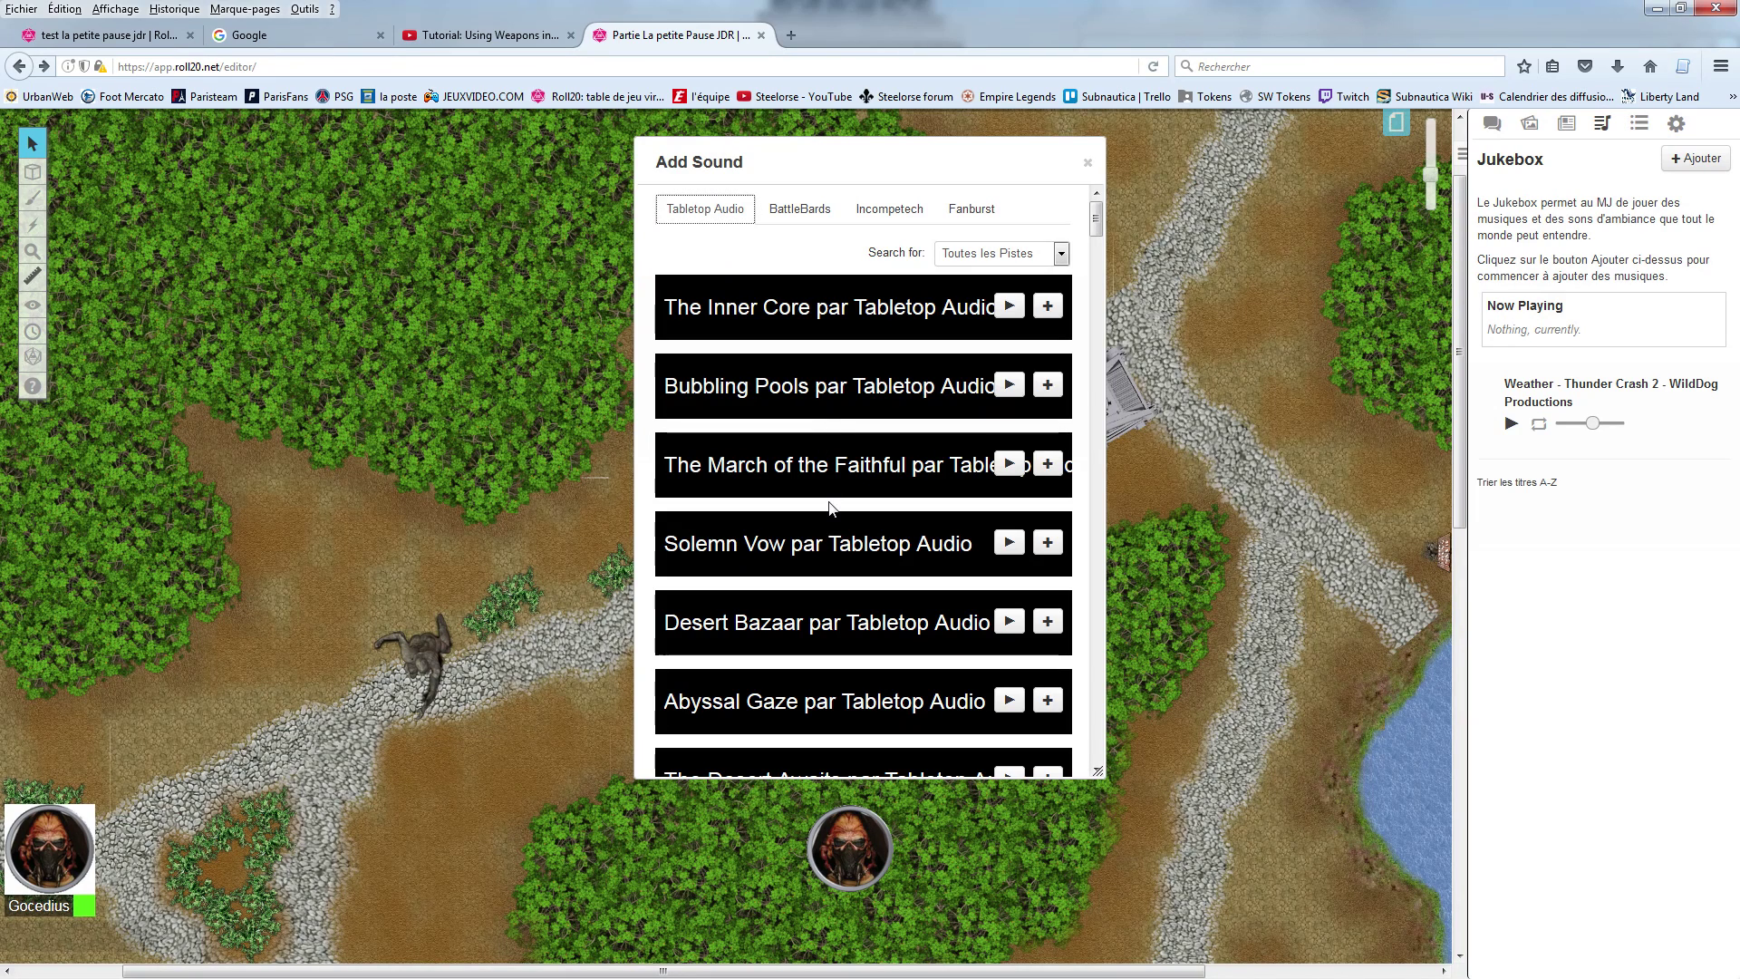
pyautogui.scroll(-5, 829, 508)
pyautogui.scroll(5, 828, 512)
pyautogui.click(1061, 253)
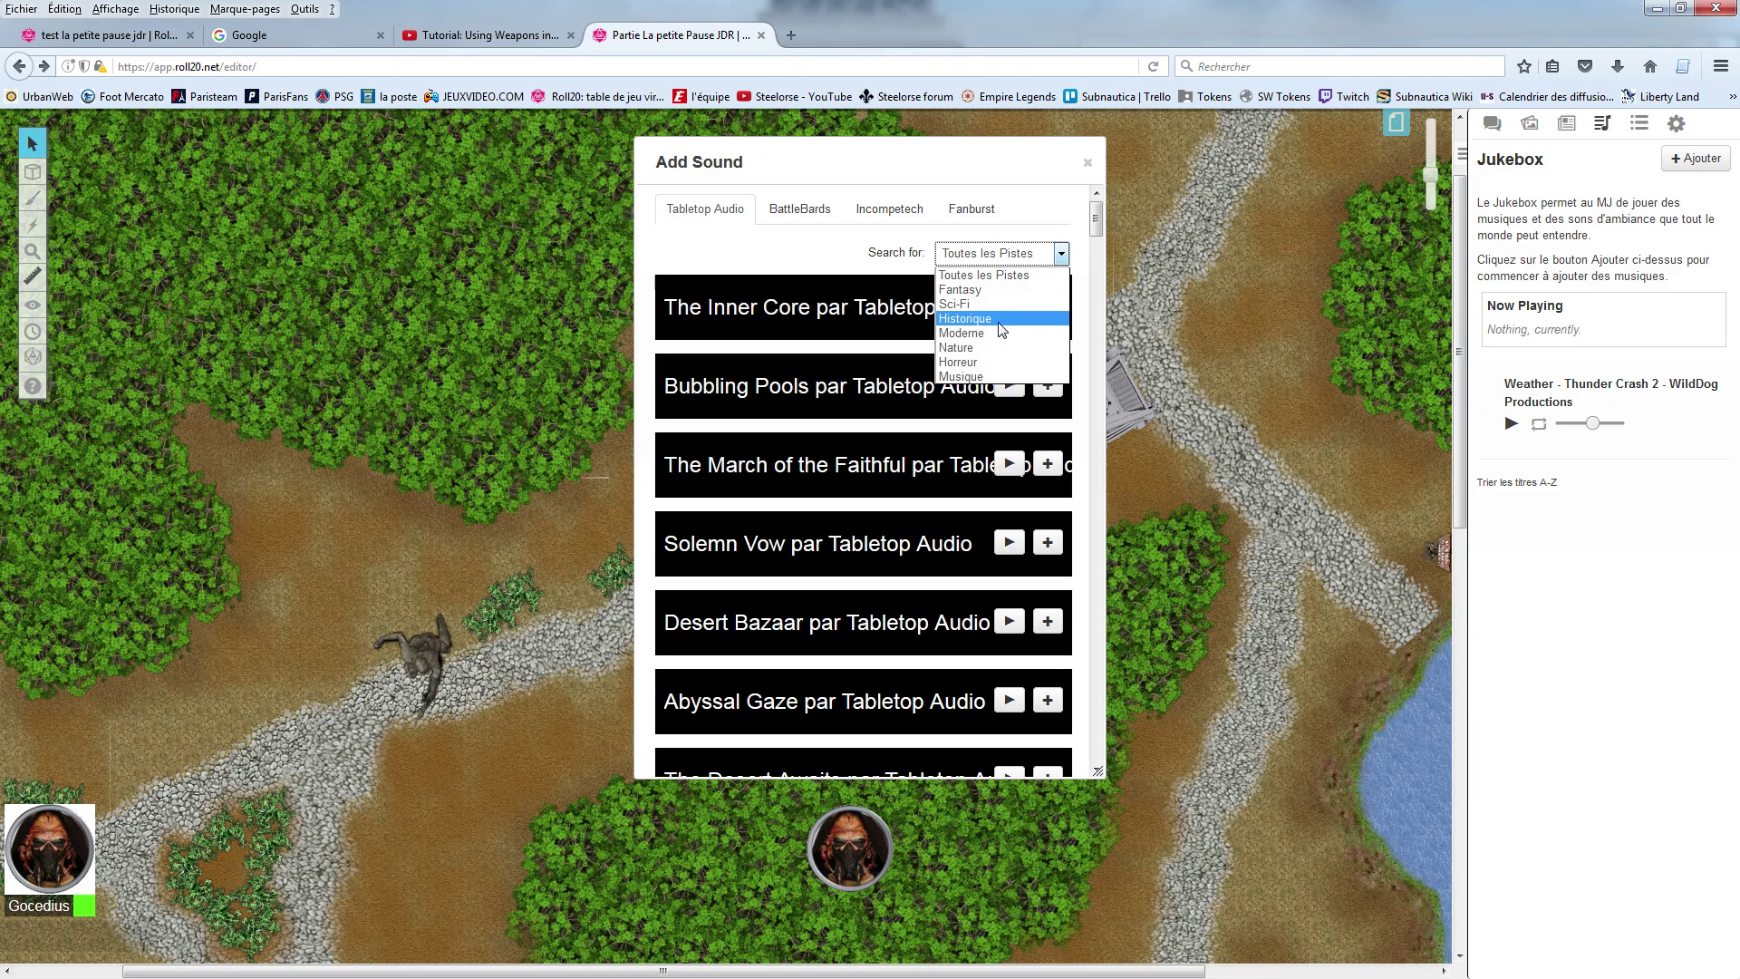
pyautogui.click(1042, 272)
# Step: Search Fanburst for "blaster", preview Stormtrooper Blaster, add it to the Jukebox and close the sound library
pyautogui.click(982, 210)
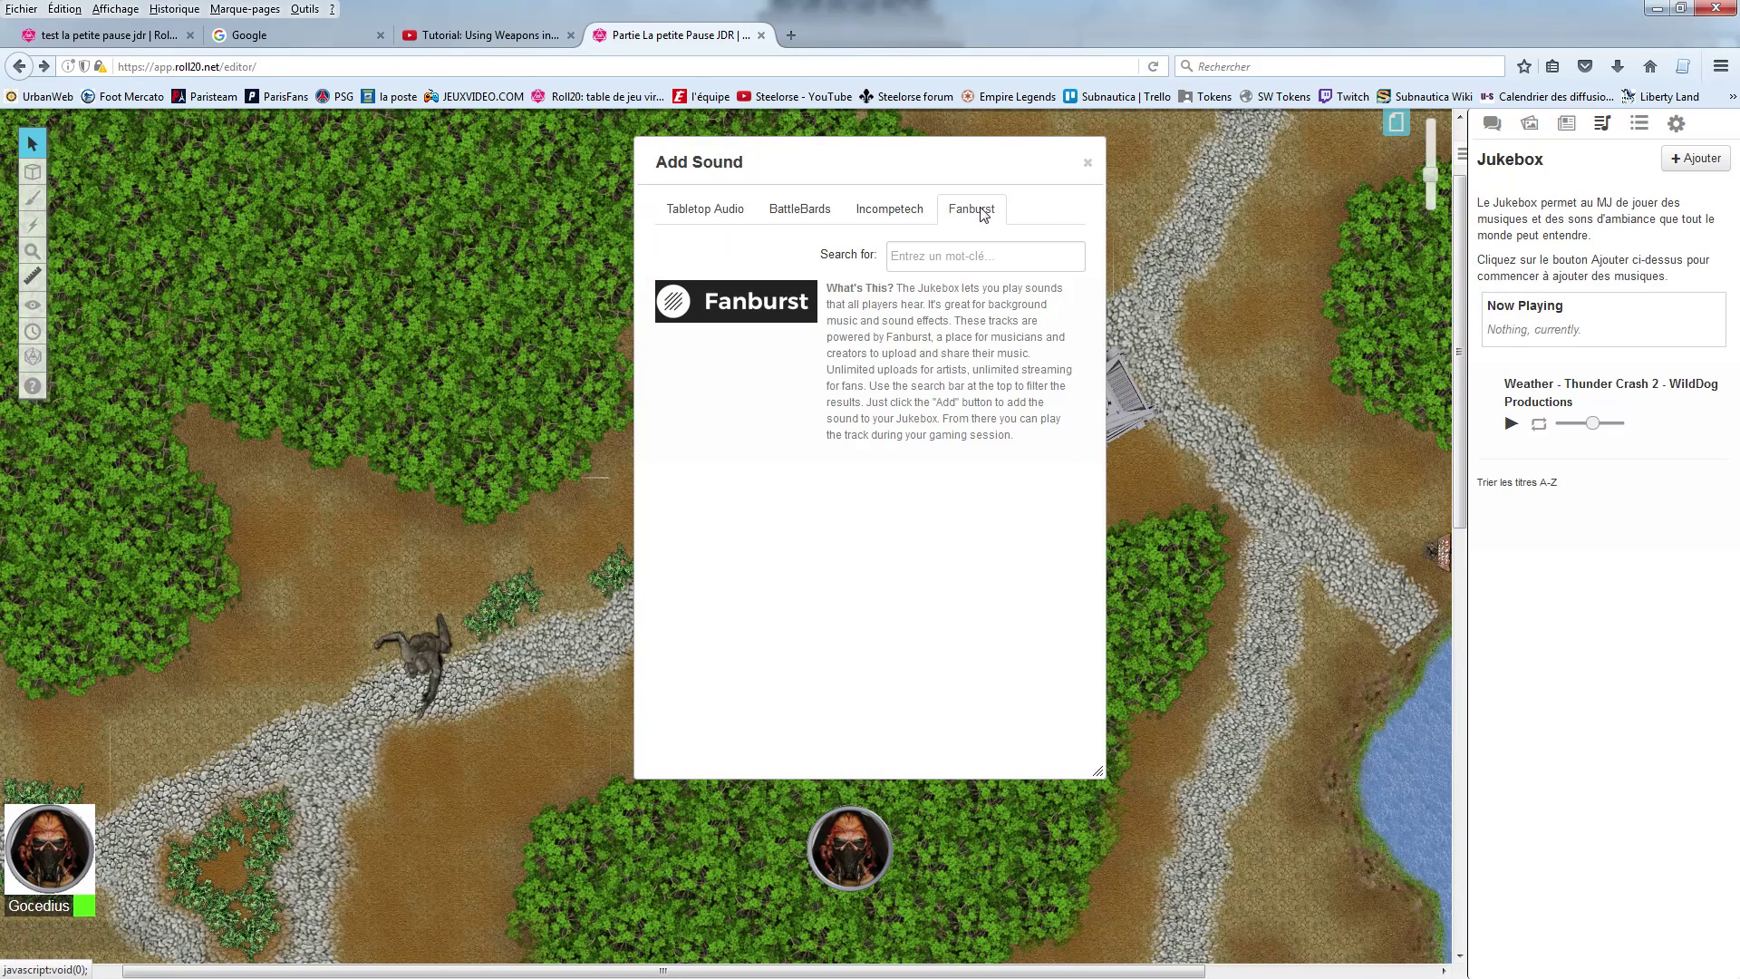
pyautogui.click(960, 256)
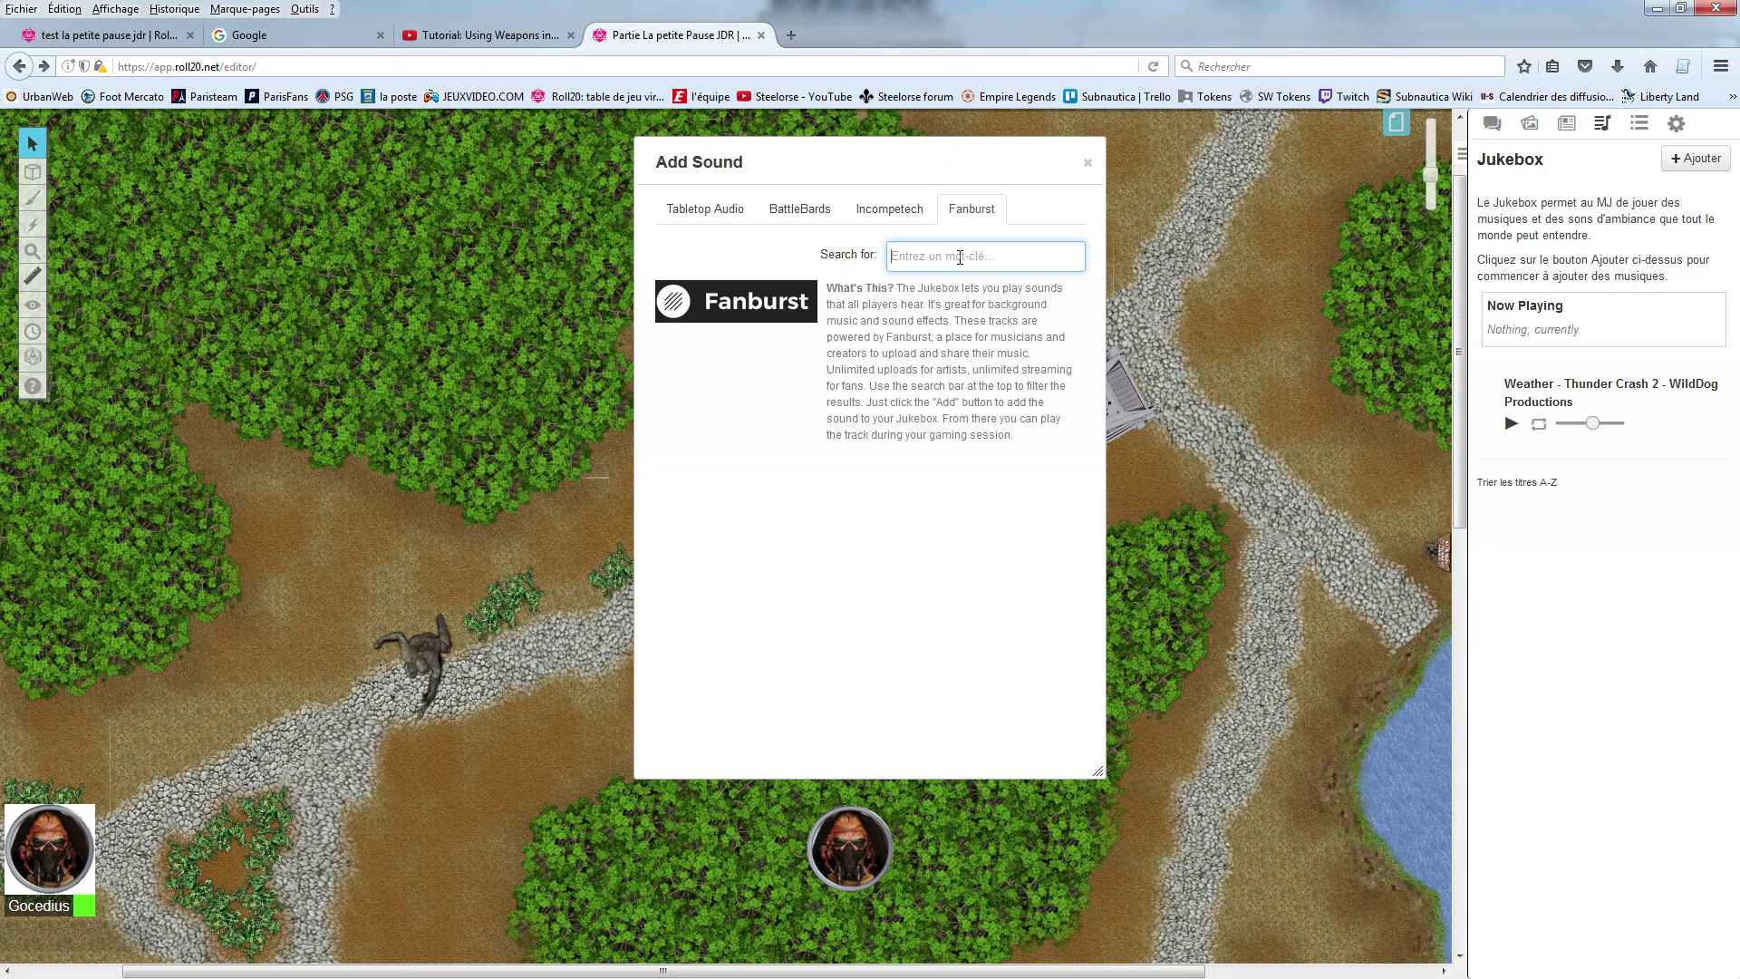
pyautogui.write('blaster')
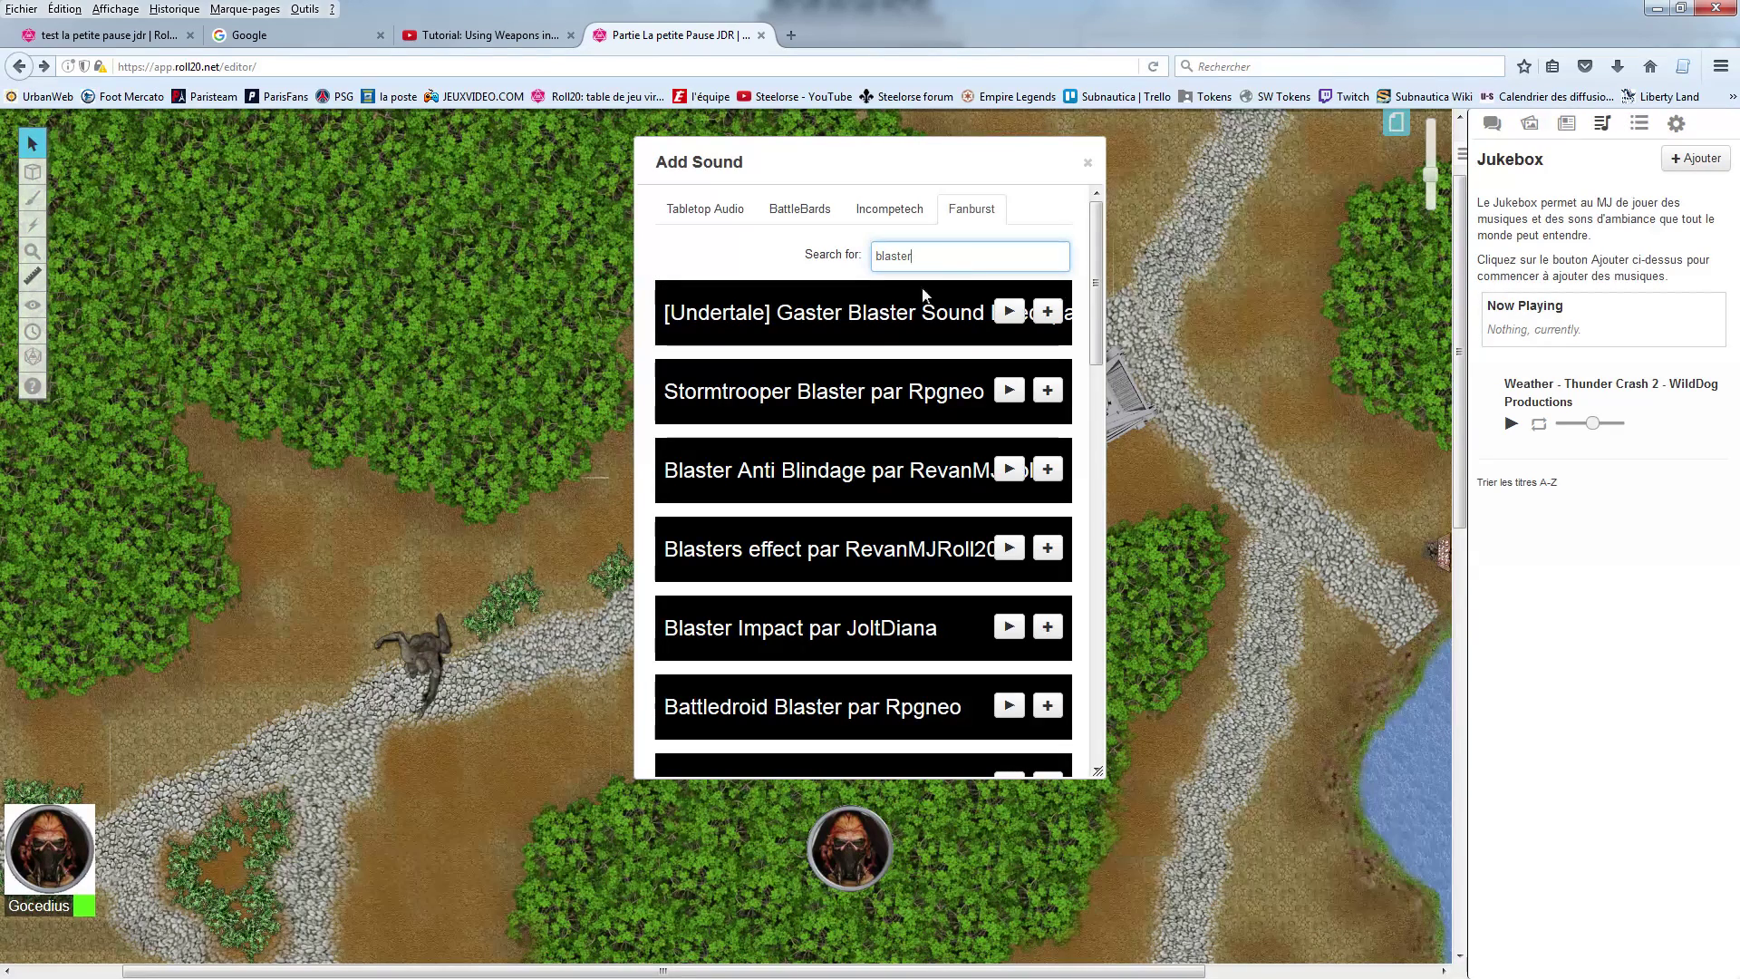
pyautogui.click(1009, 390)
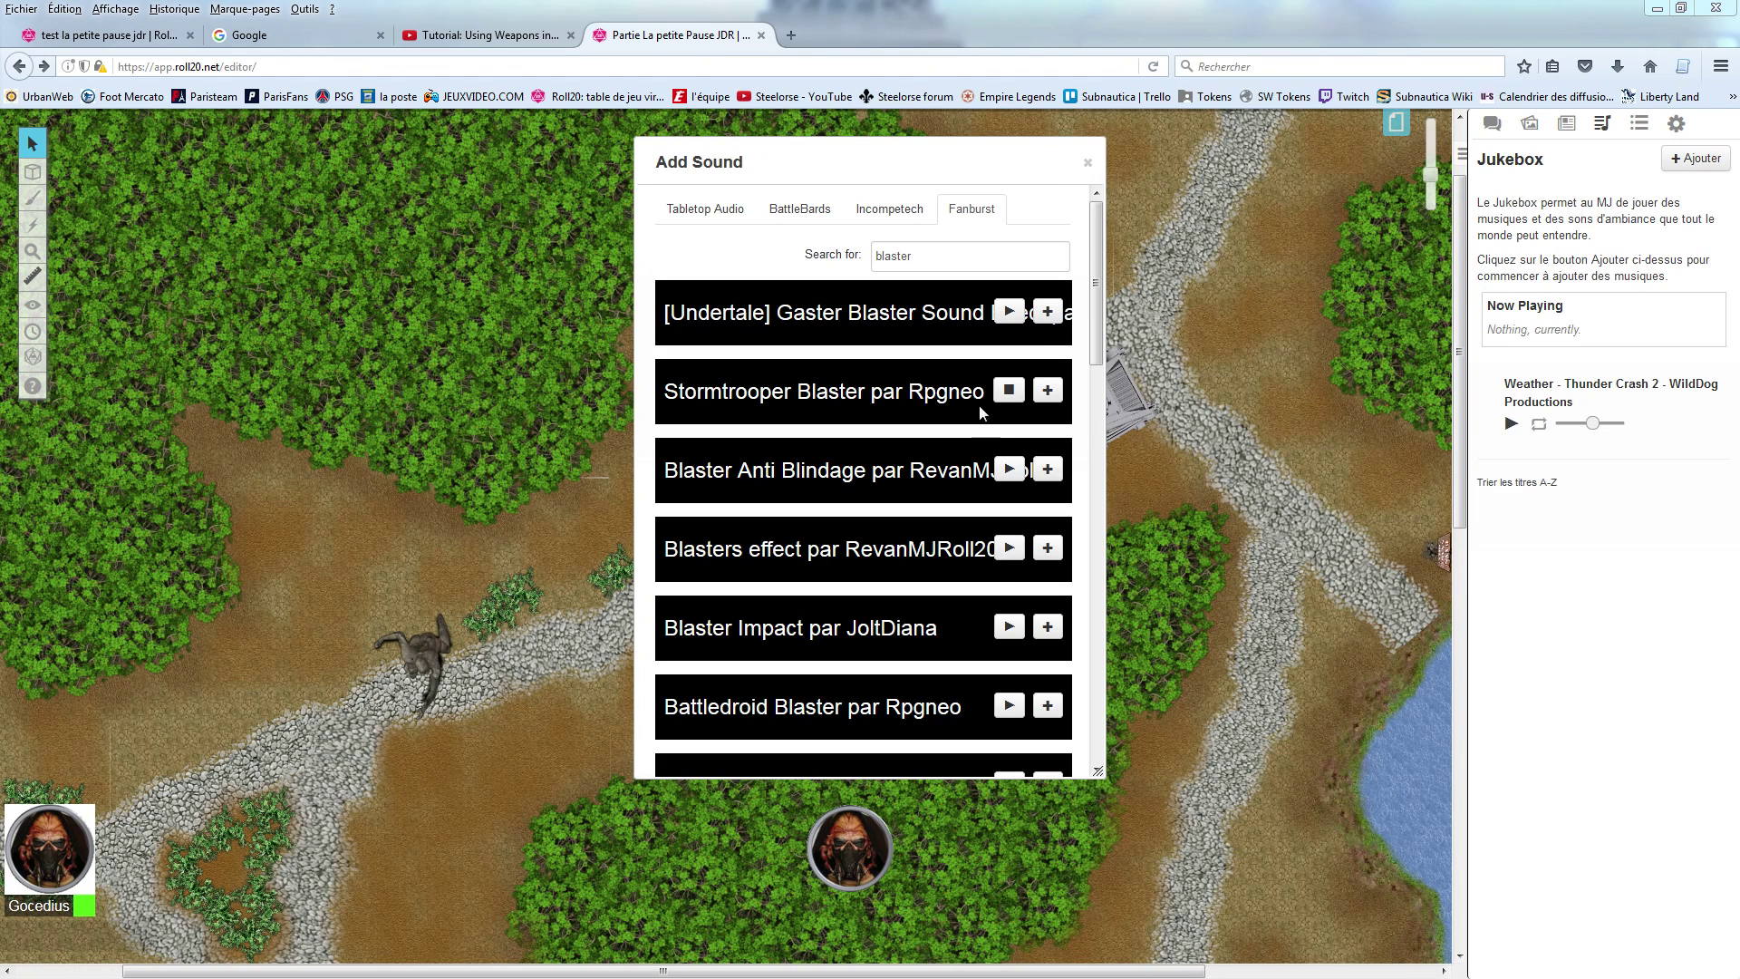
pyautogui.click(1050, 391)
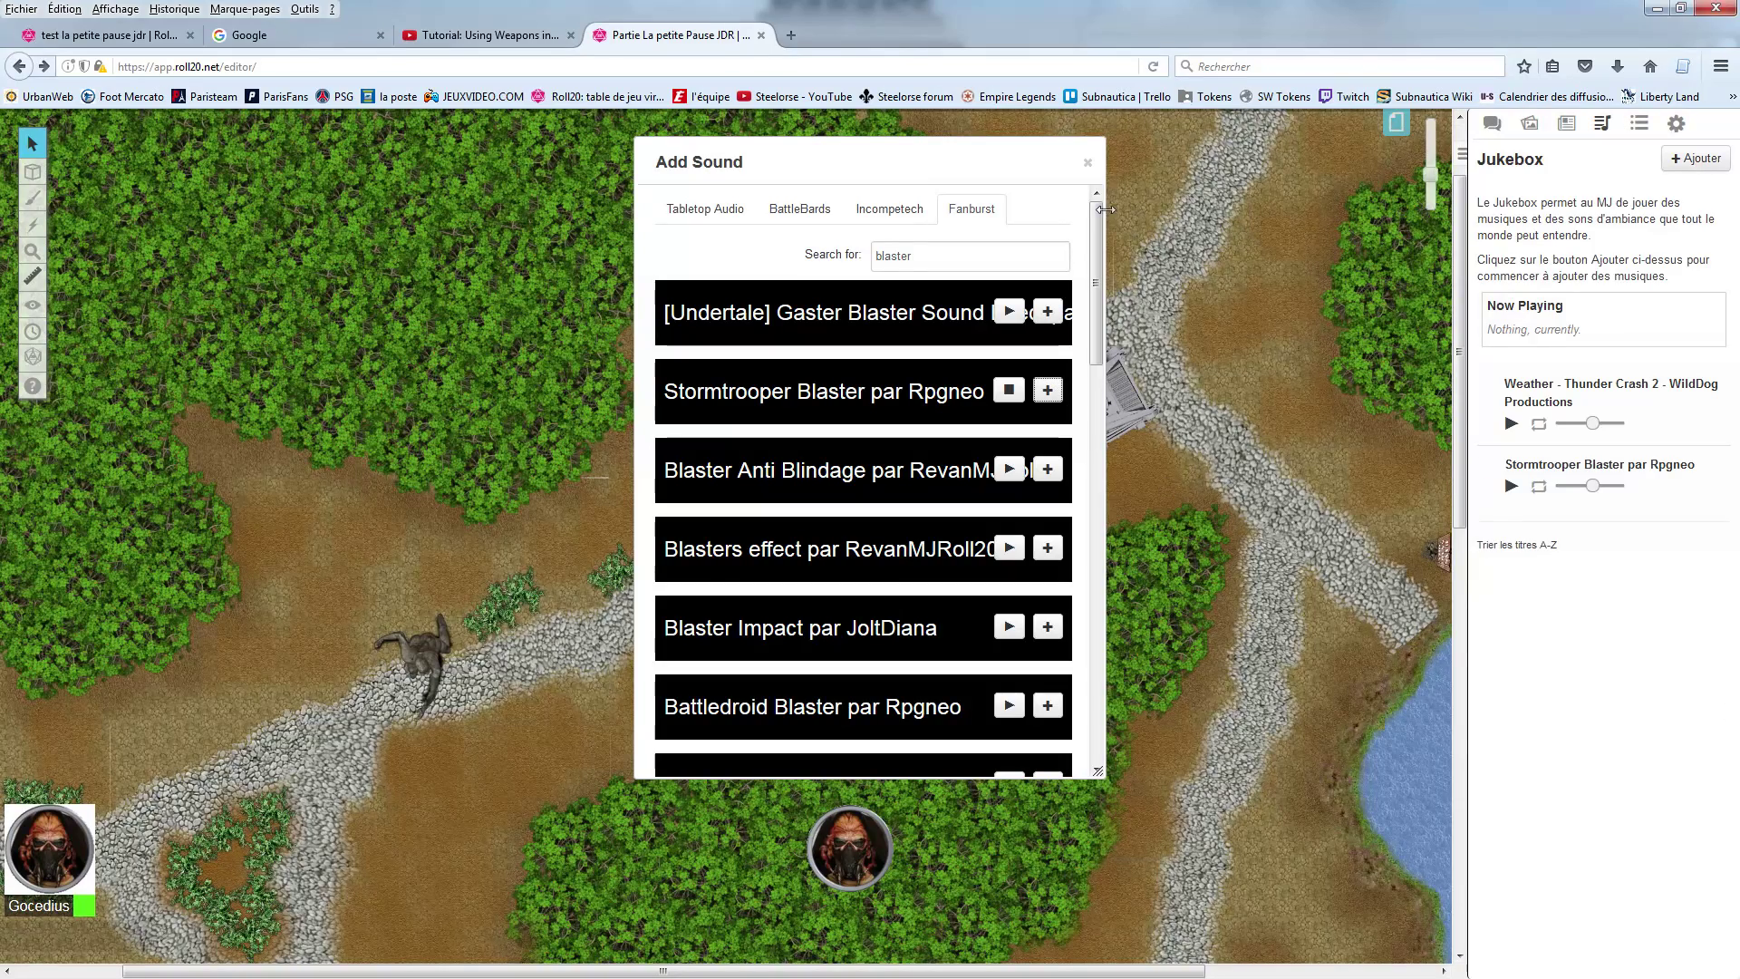
pyautogui.click(1087, 164)
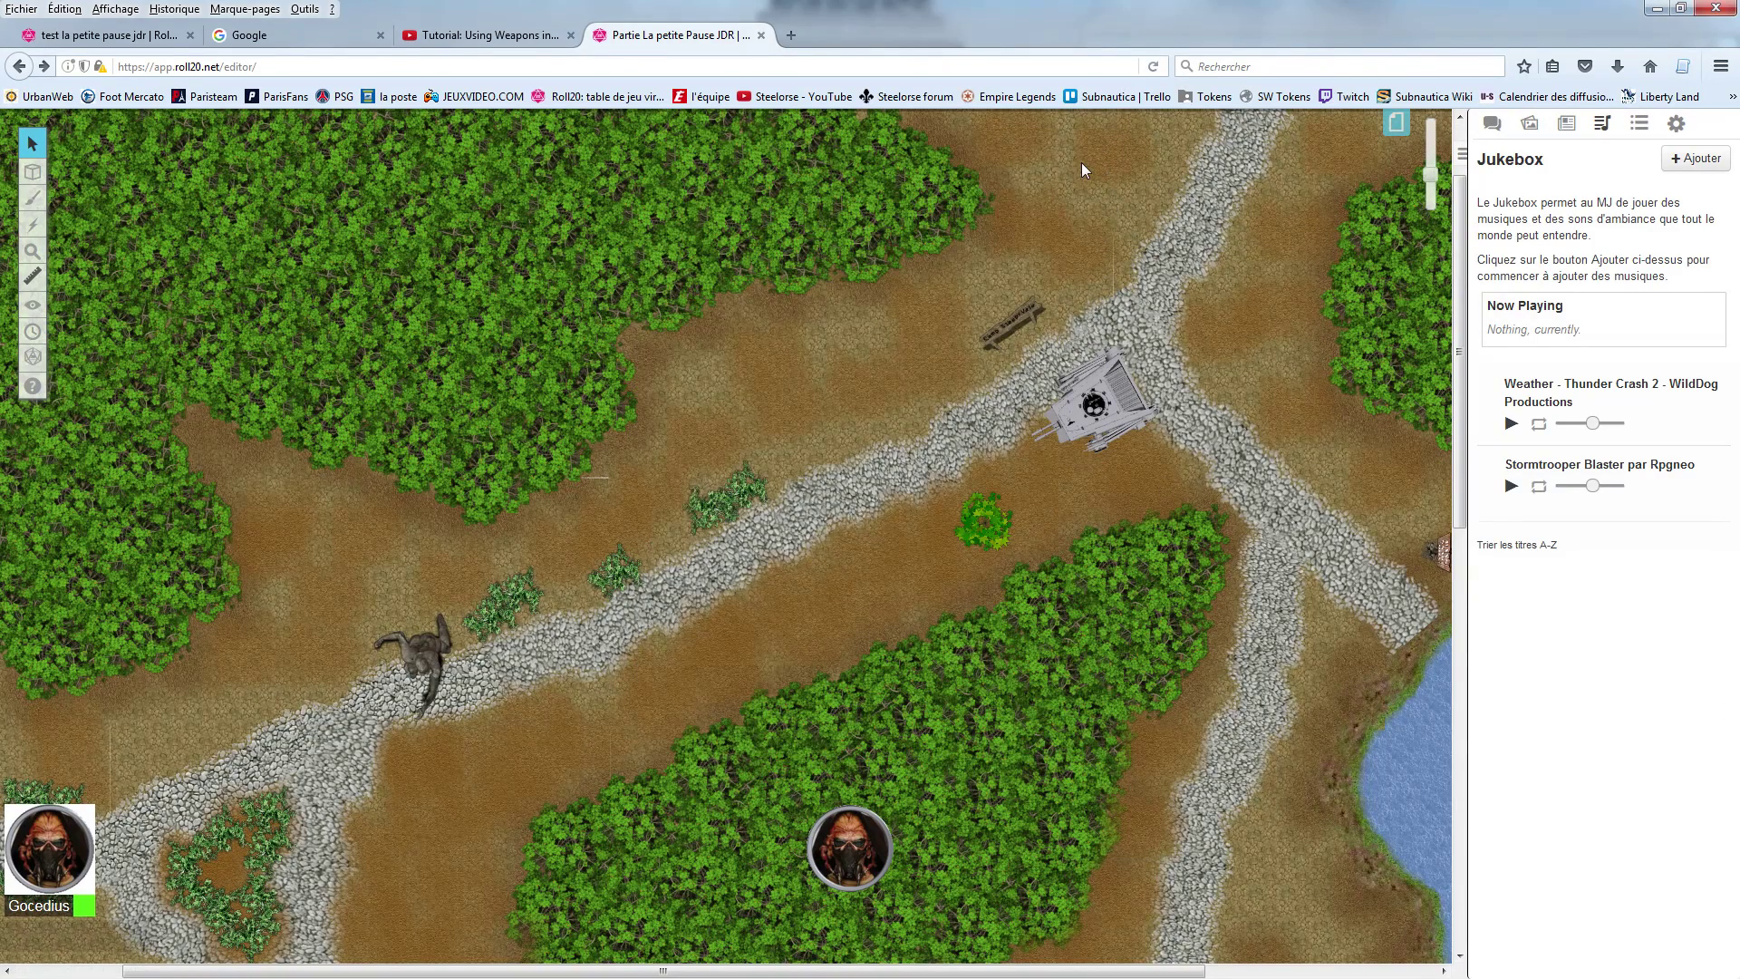
# Step: Create a Jukebox playlist (Liste de lecture) named Carte en extérieur
pyautogui.click(1684, 163)
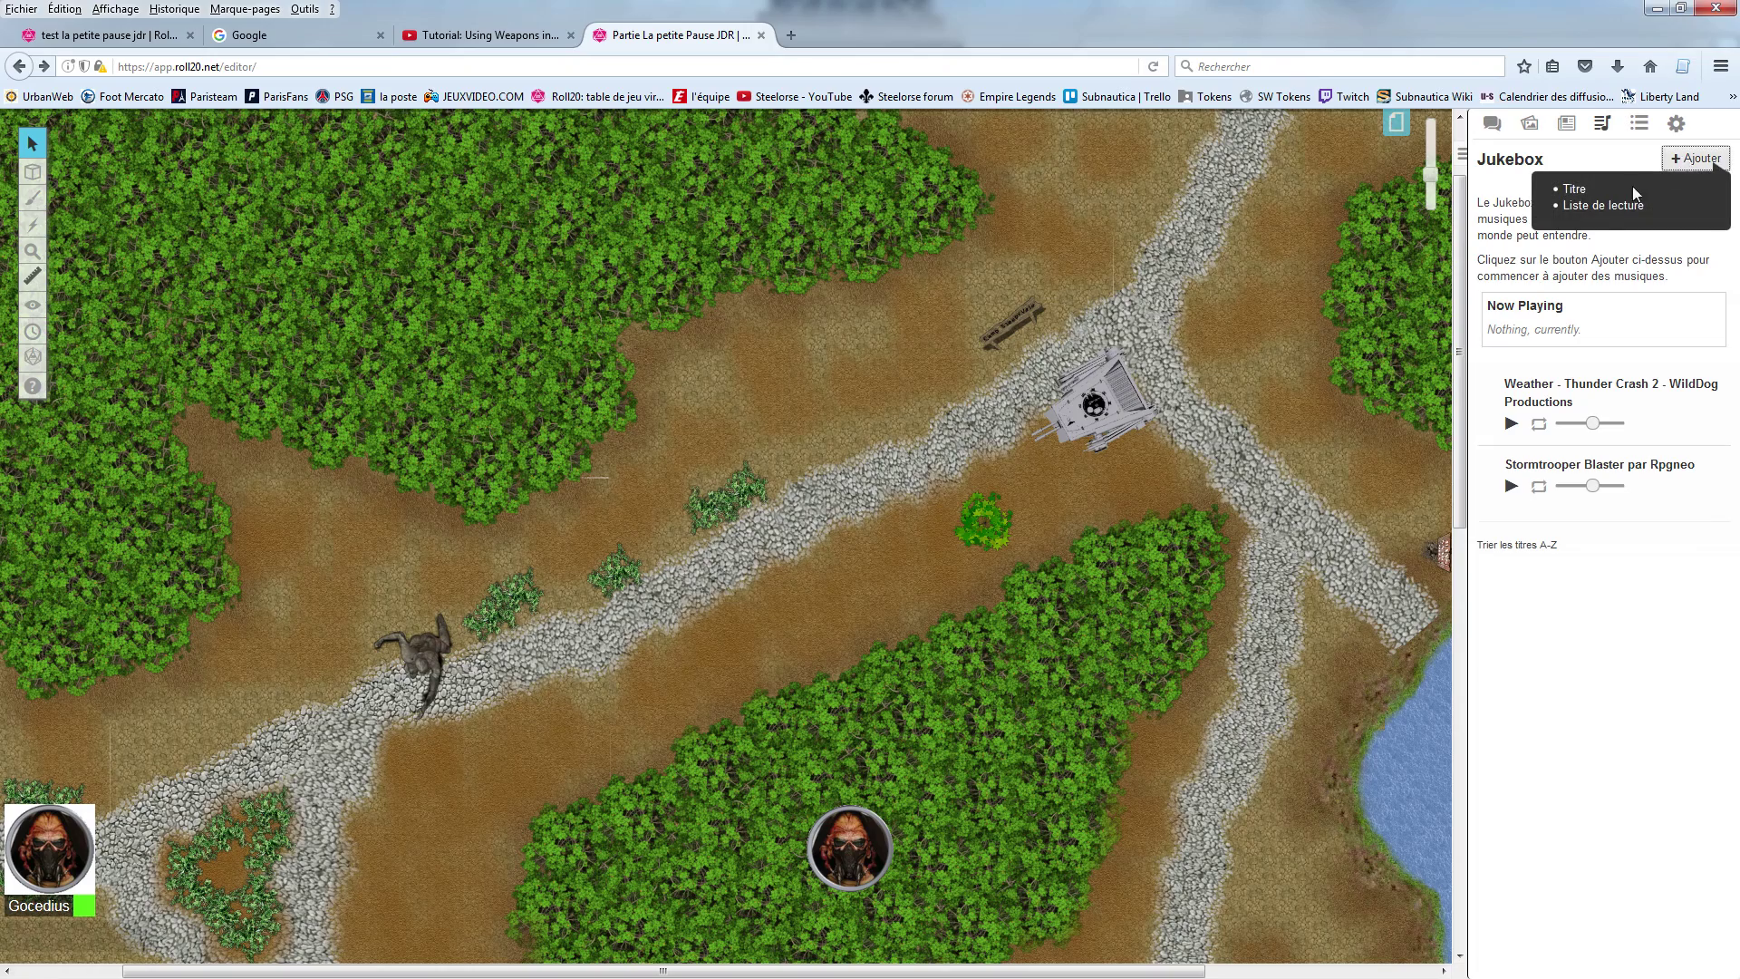
pyautogui.click(1605, 207)
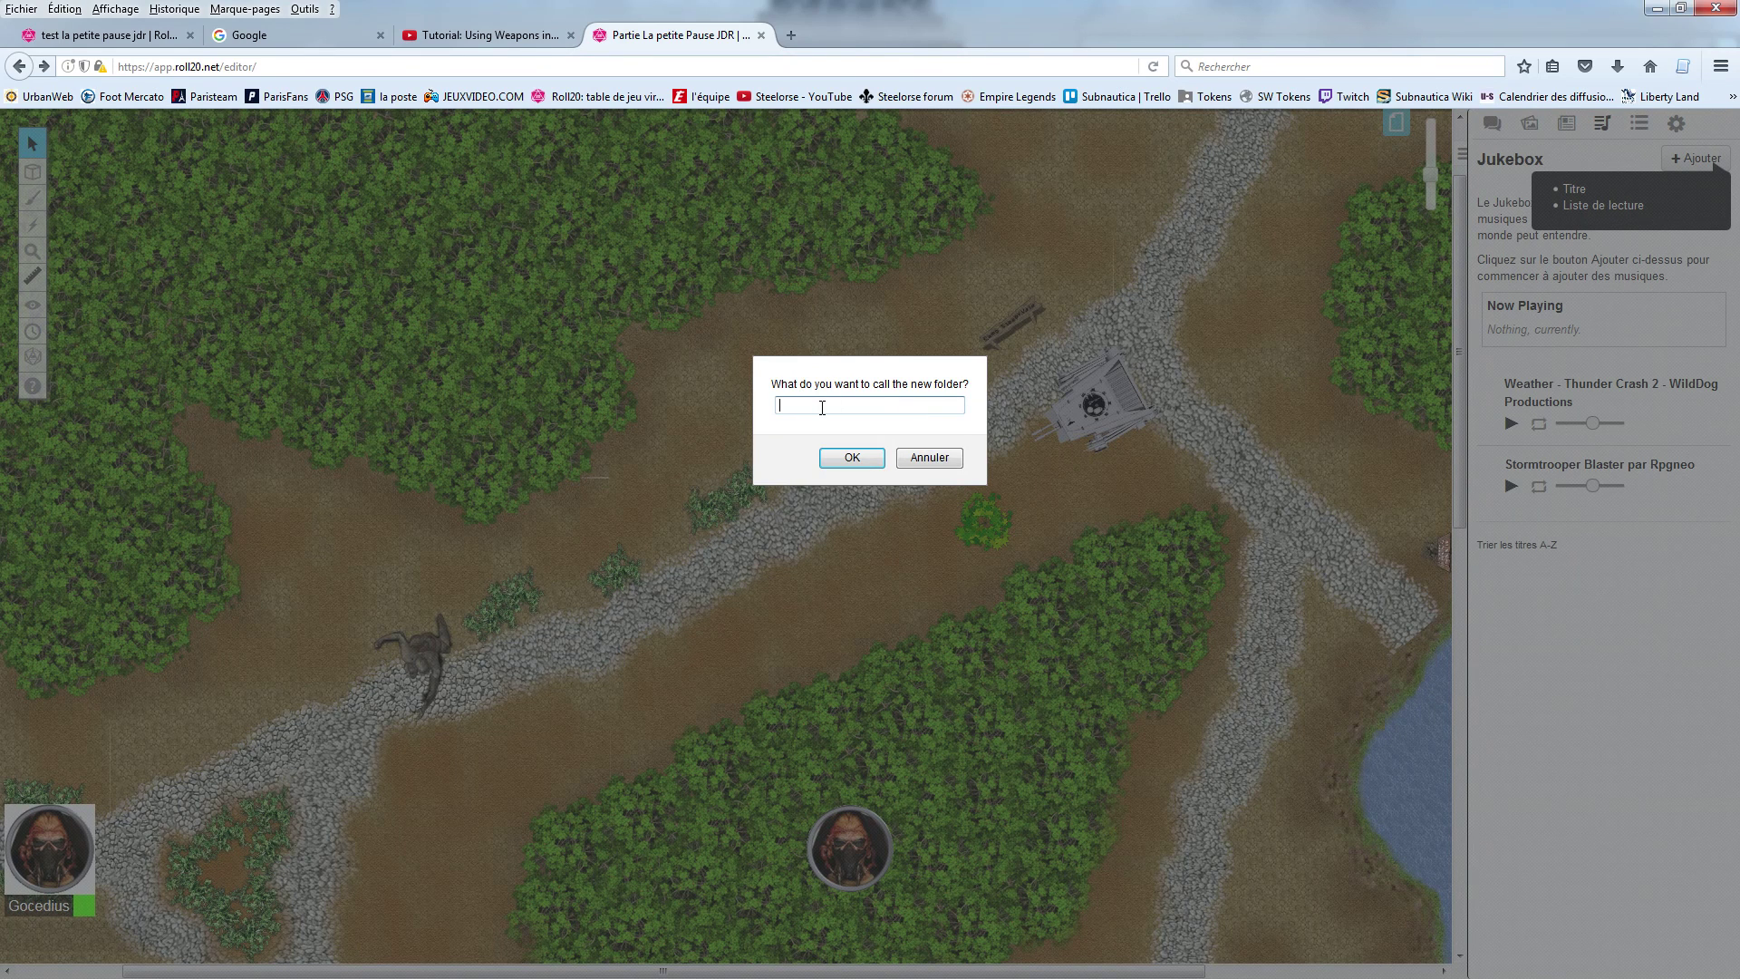
pyautogui.write('Carte')
pyautogui.write(' enies')
pyautogui.write('térieur')
pyautogui.click(845, 460)
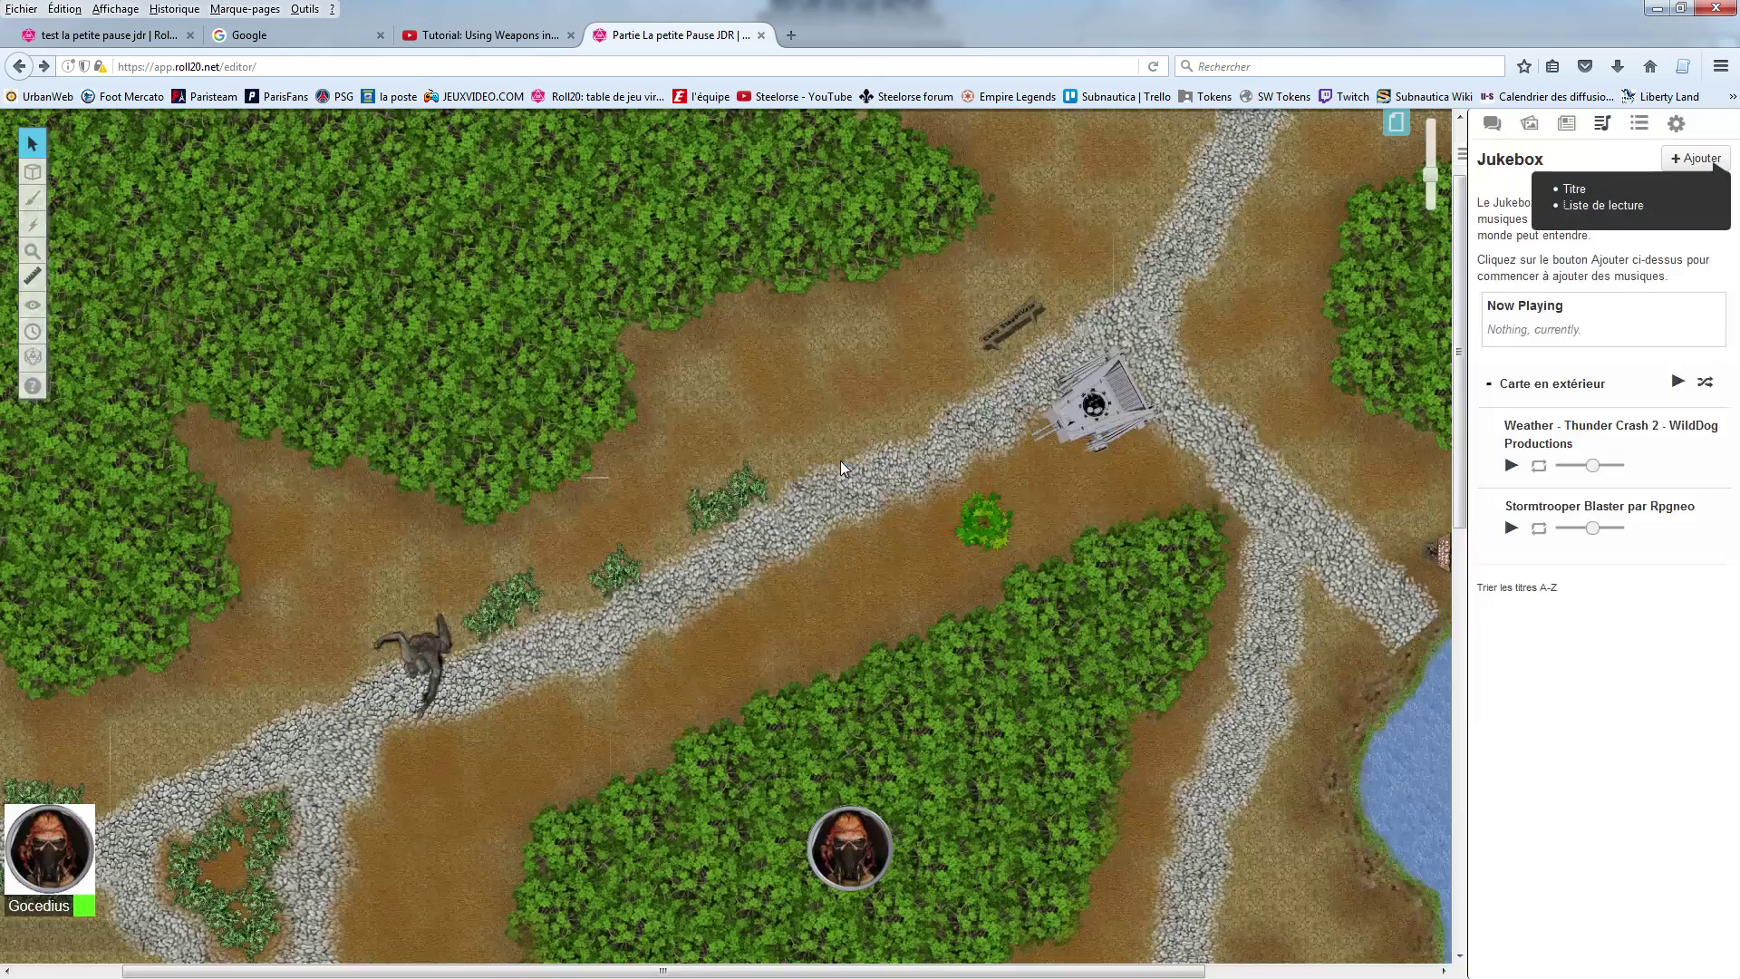
# Step: Move the Thunder Crash 2 and Stormtrooper Blaster tracks into the Carte en extérieur playlist, and collapse it
pyautogui.moveTo(1496, 426); pyautogui.dragTo(1562, 430)
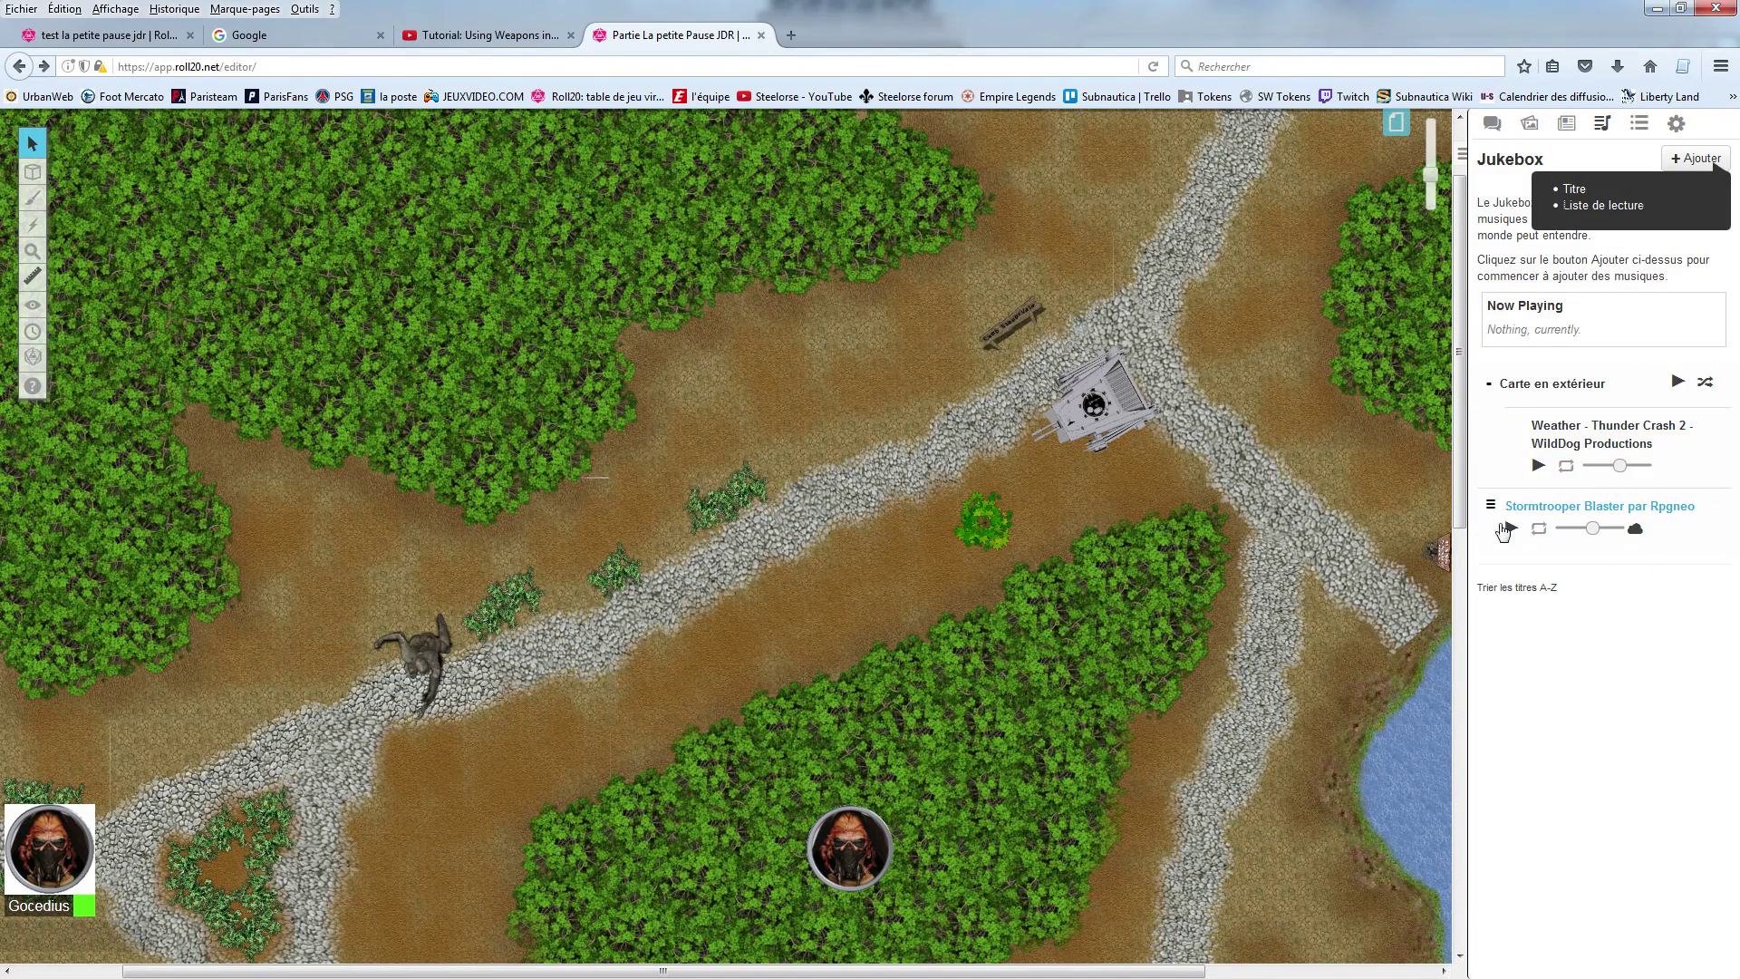
pyautogui.moveTo(1502, 511); pyautogui.dragTo(1585, 449)
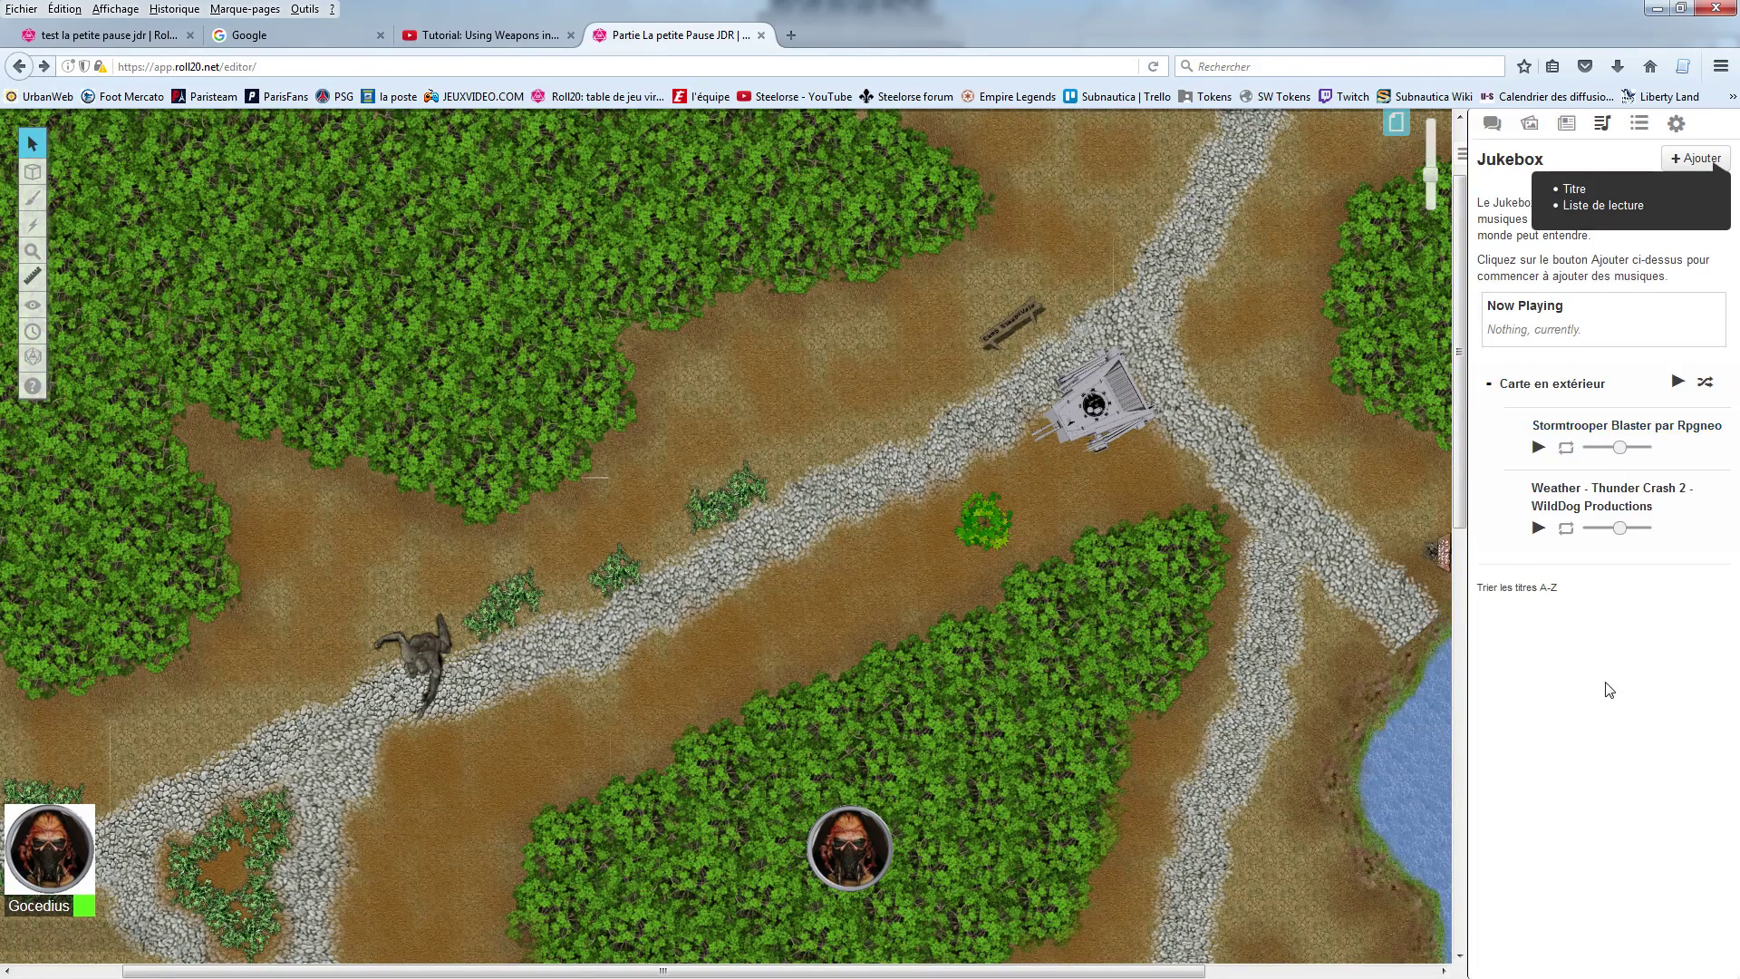
pyautogui.click(1487, 385)
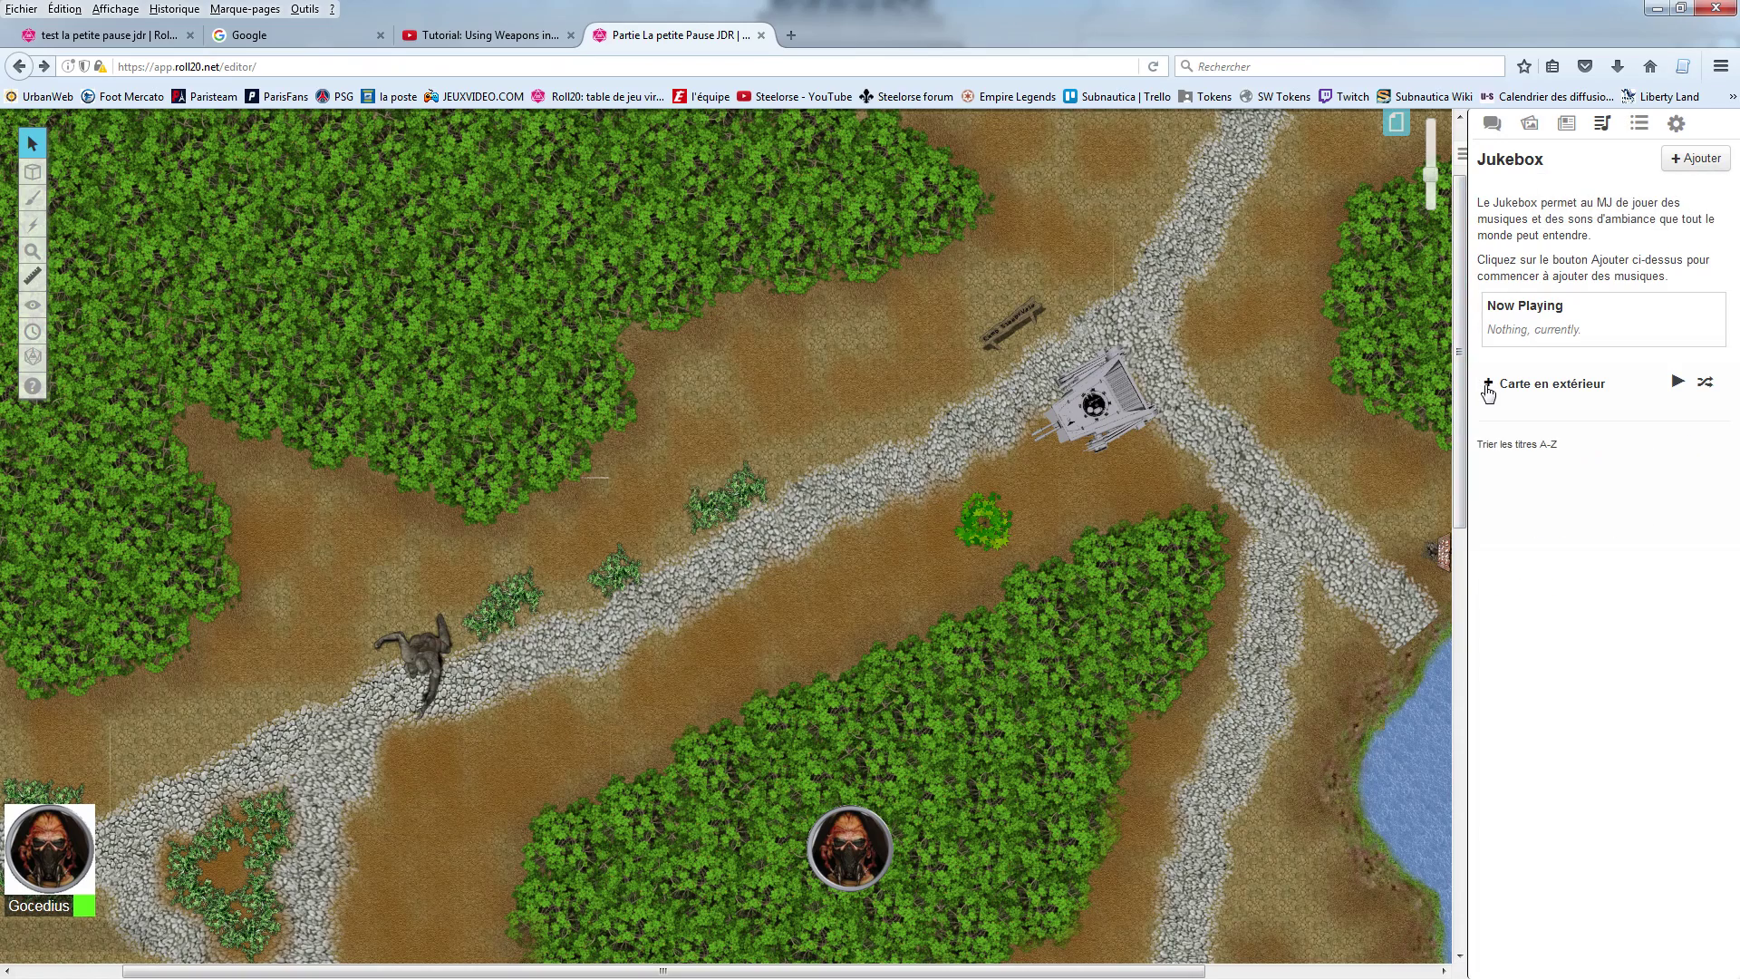
# Step: Expand the Carte en extérieur playlist to examine its tracks and playback controls, and collapse it
pyautogui.click(1487, 387)
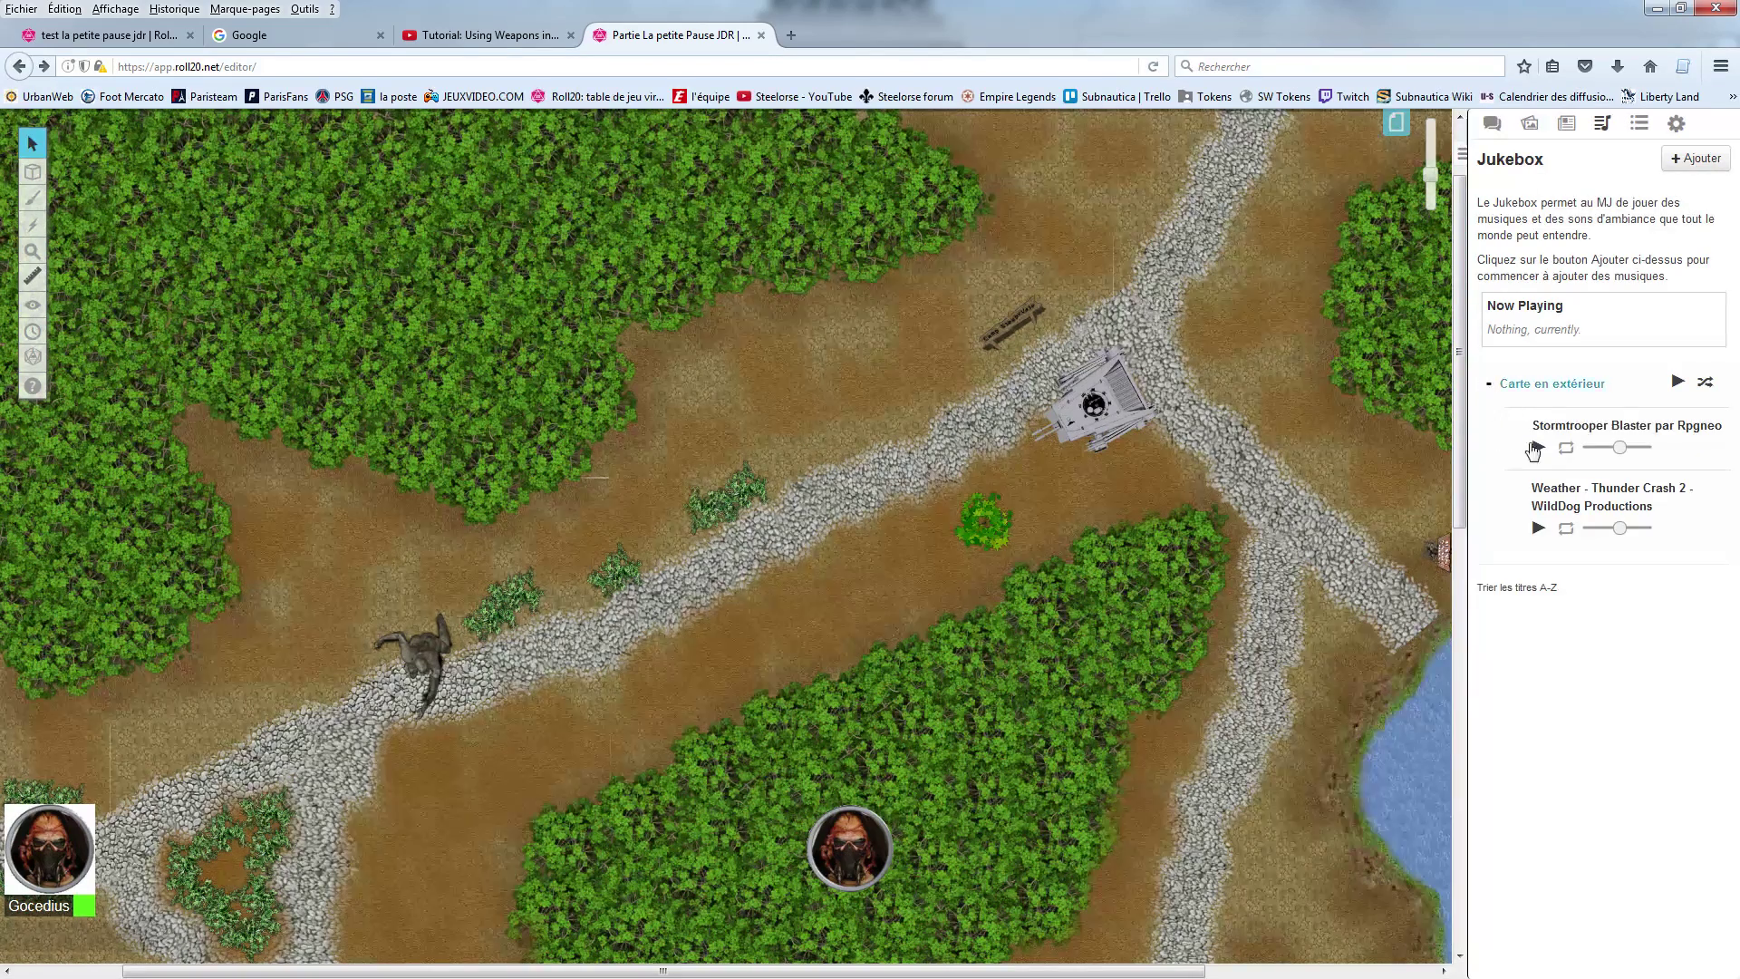
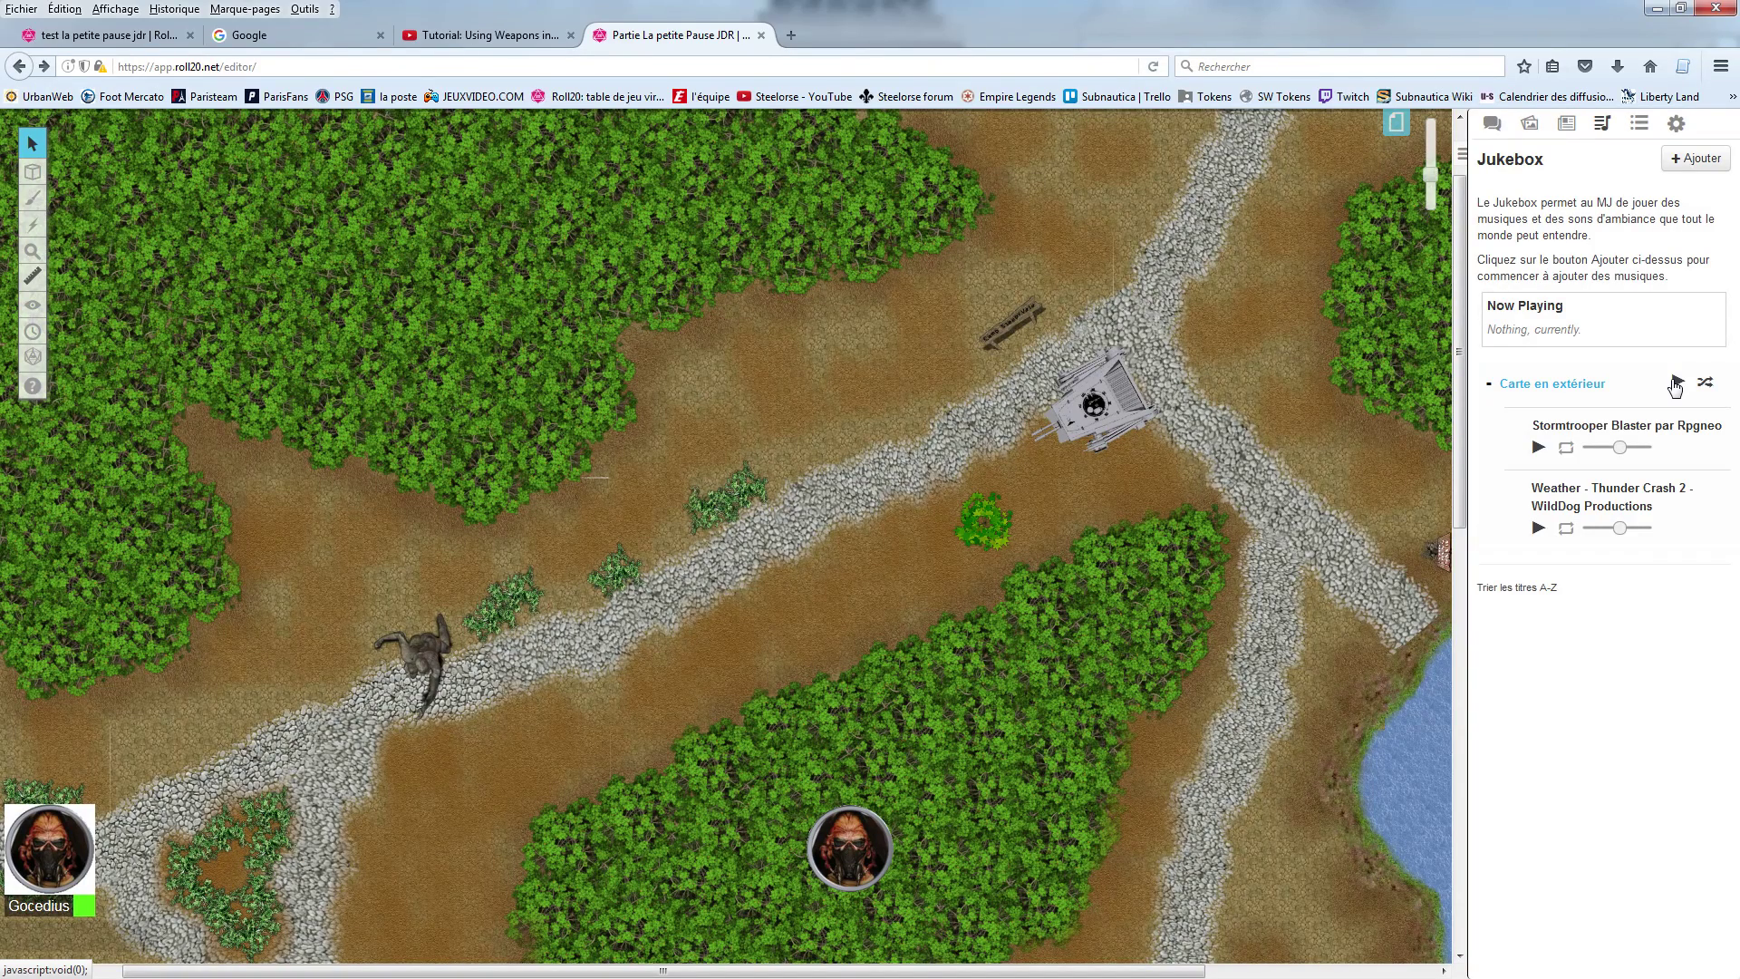
pyautogui.click(1490, 385)
pyautogui.click(1490, 385)
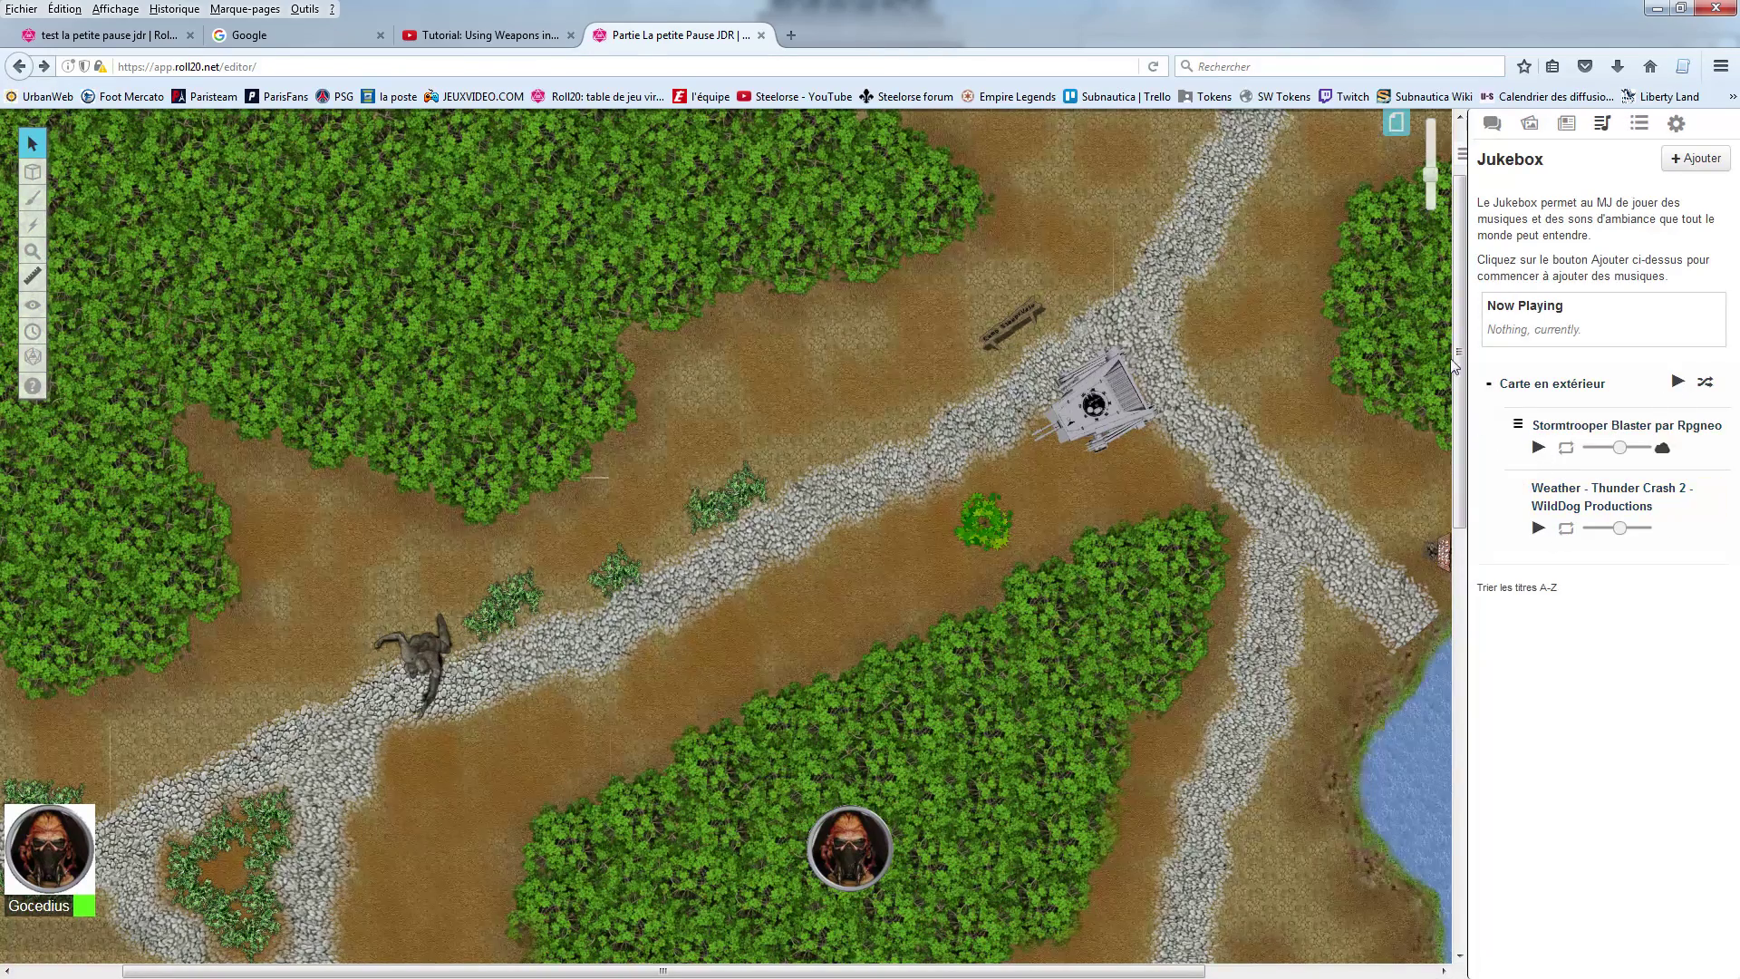
pyautogui.click(1488, 388)
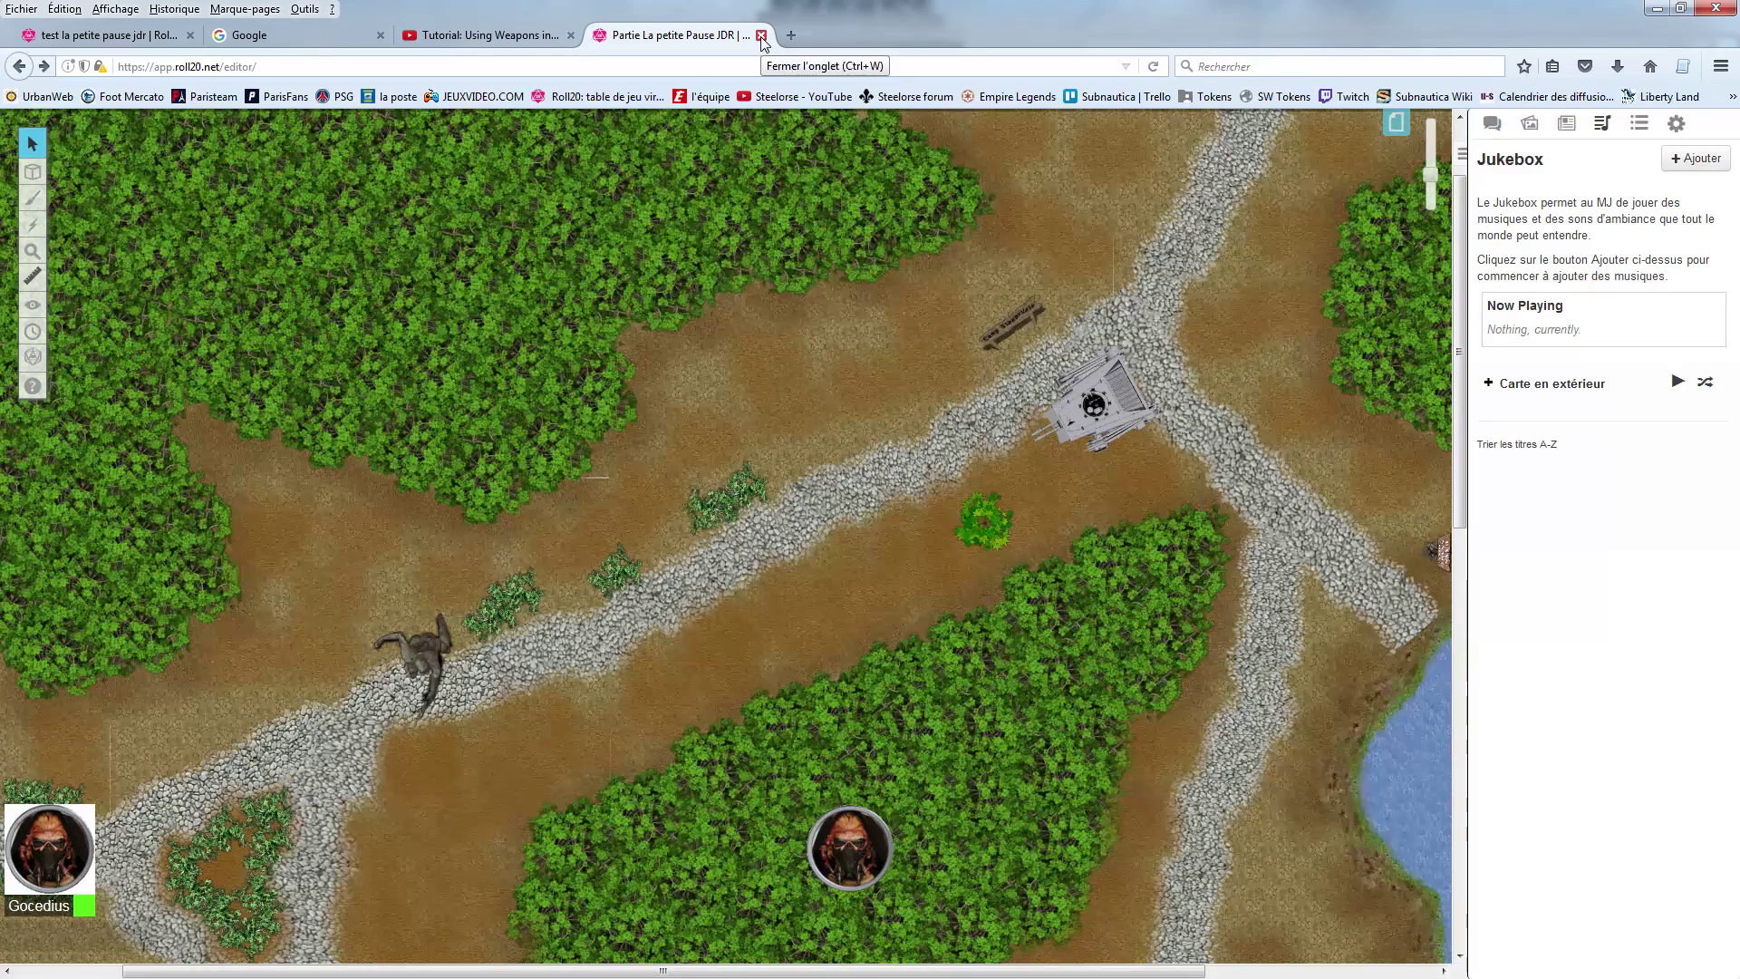
# Step: Switch to the test la petite pause jdr game and disable Eclairage Dynamique in the Start page's settings
pyautogui.click(108, 37)
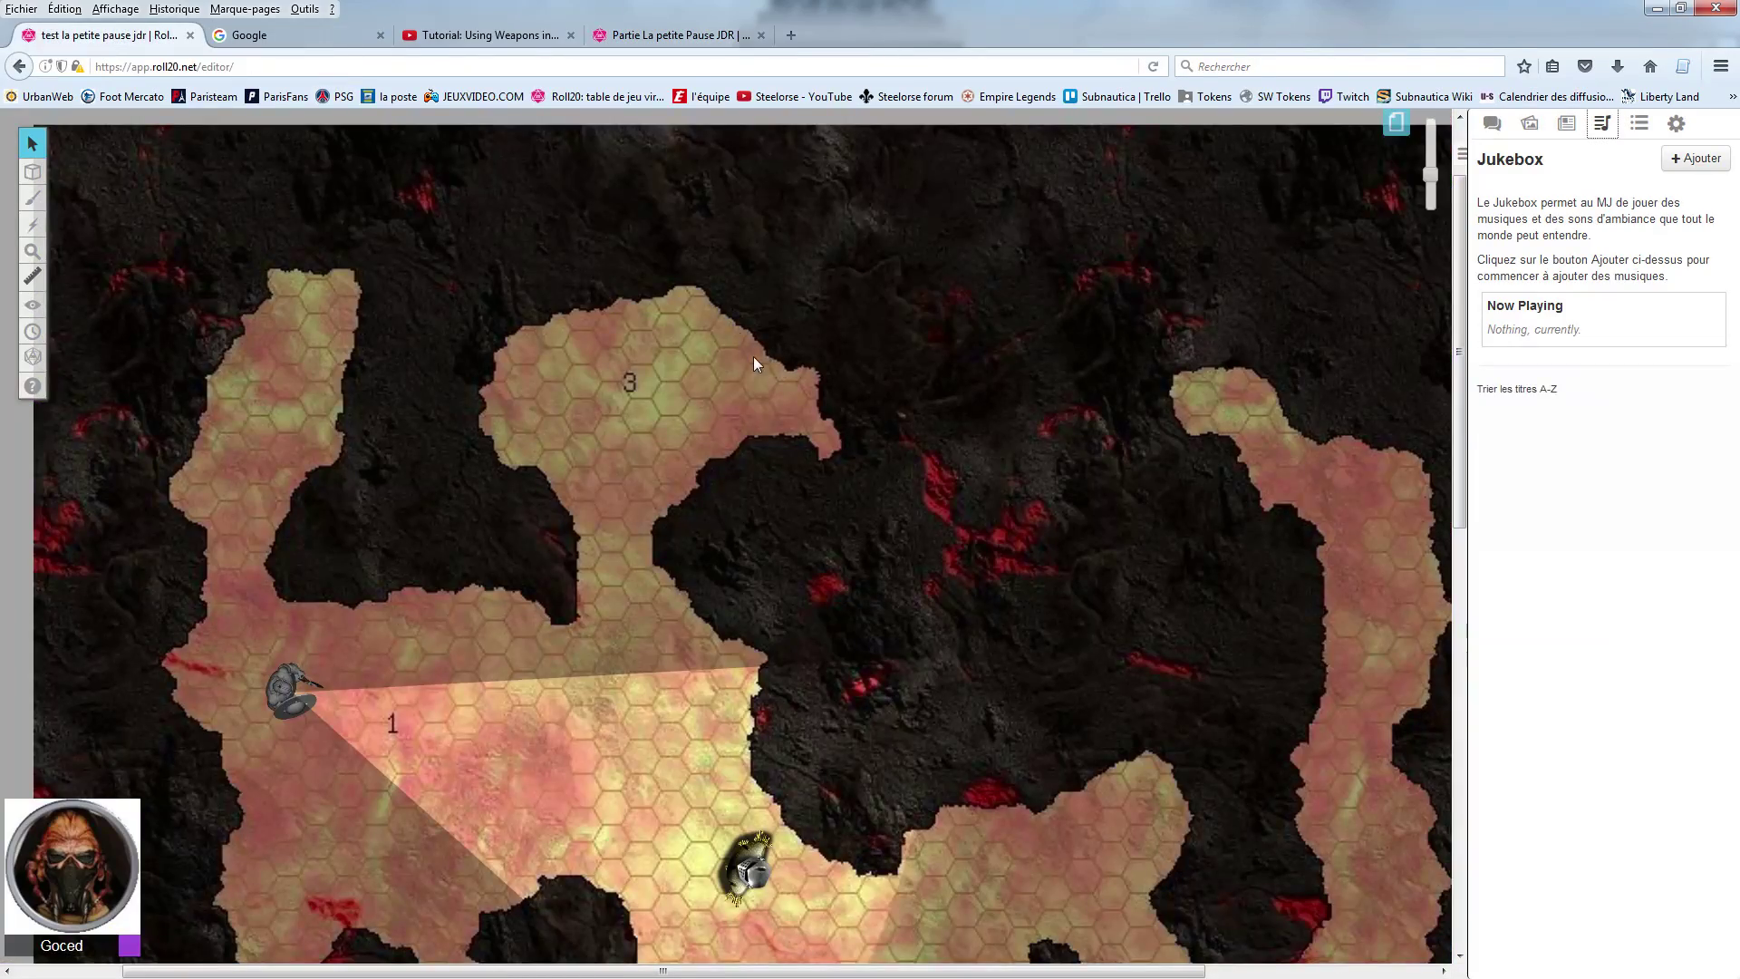
pyautogui.scroll(-3, 754, 359)
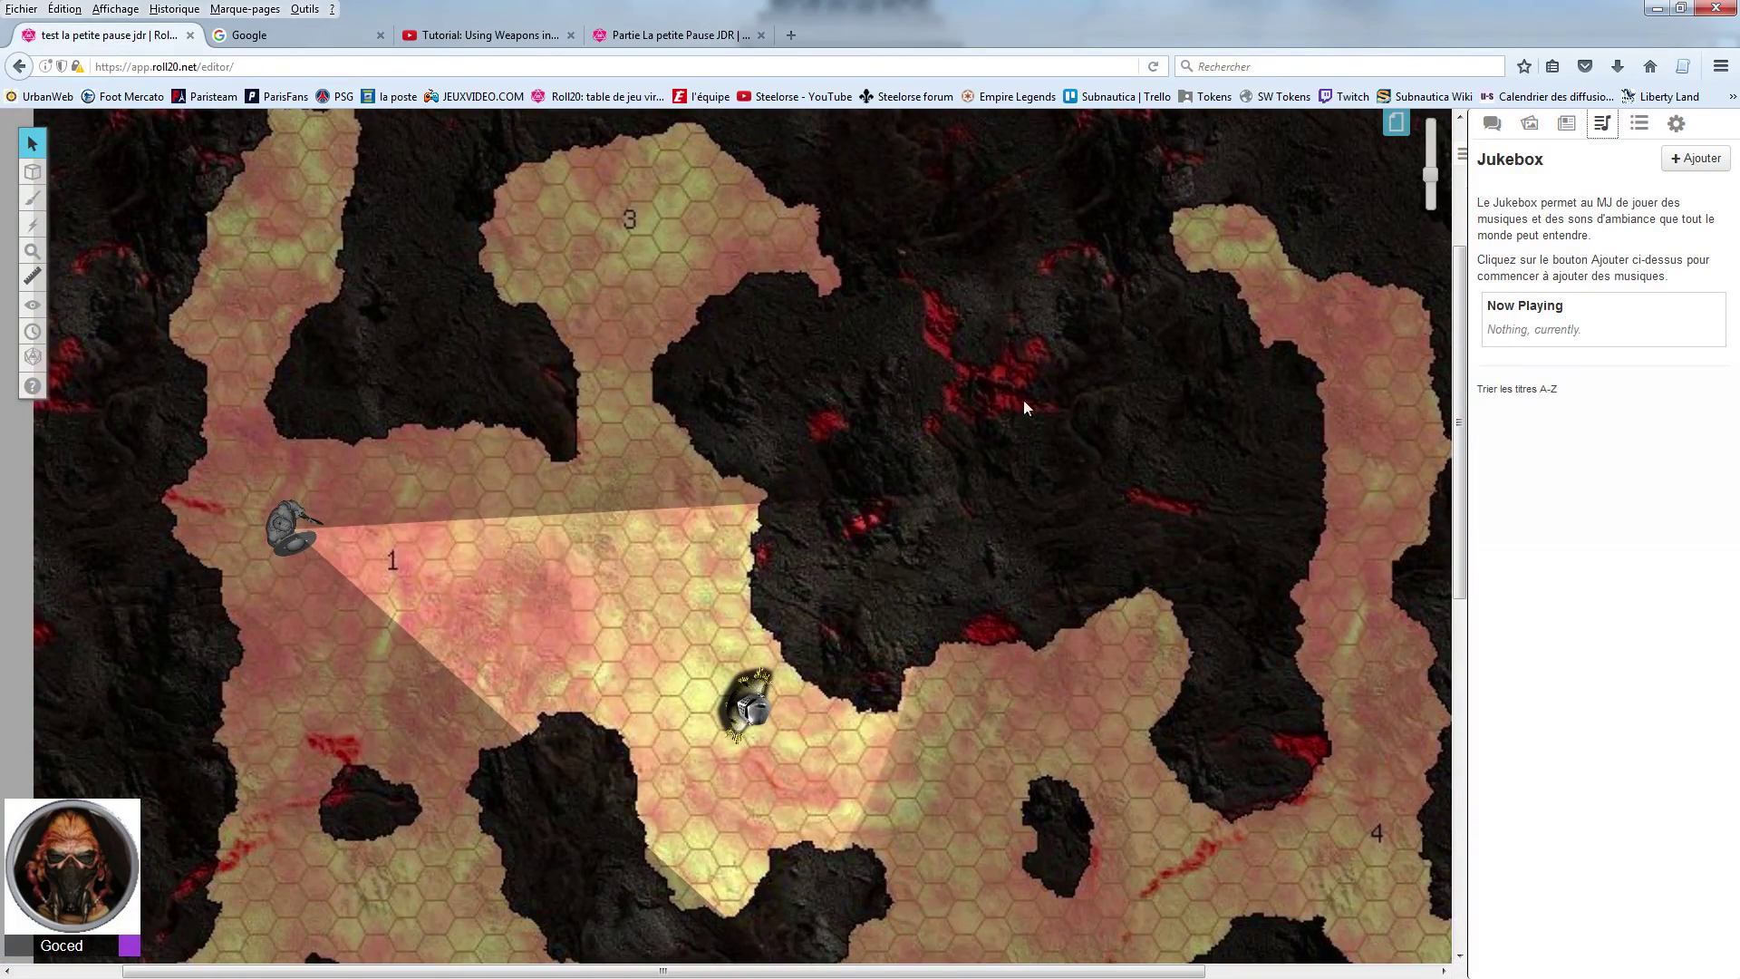
pyautogui.click(1396, 122)
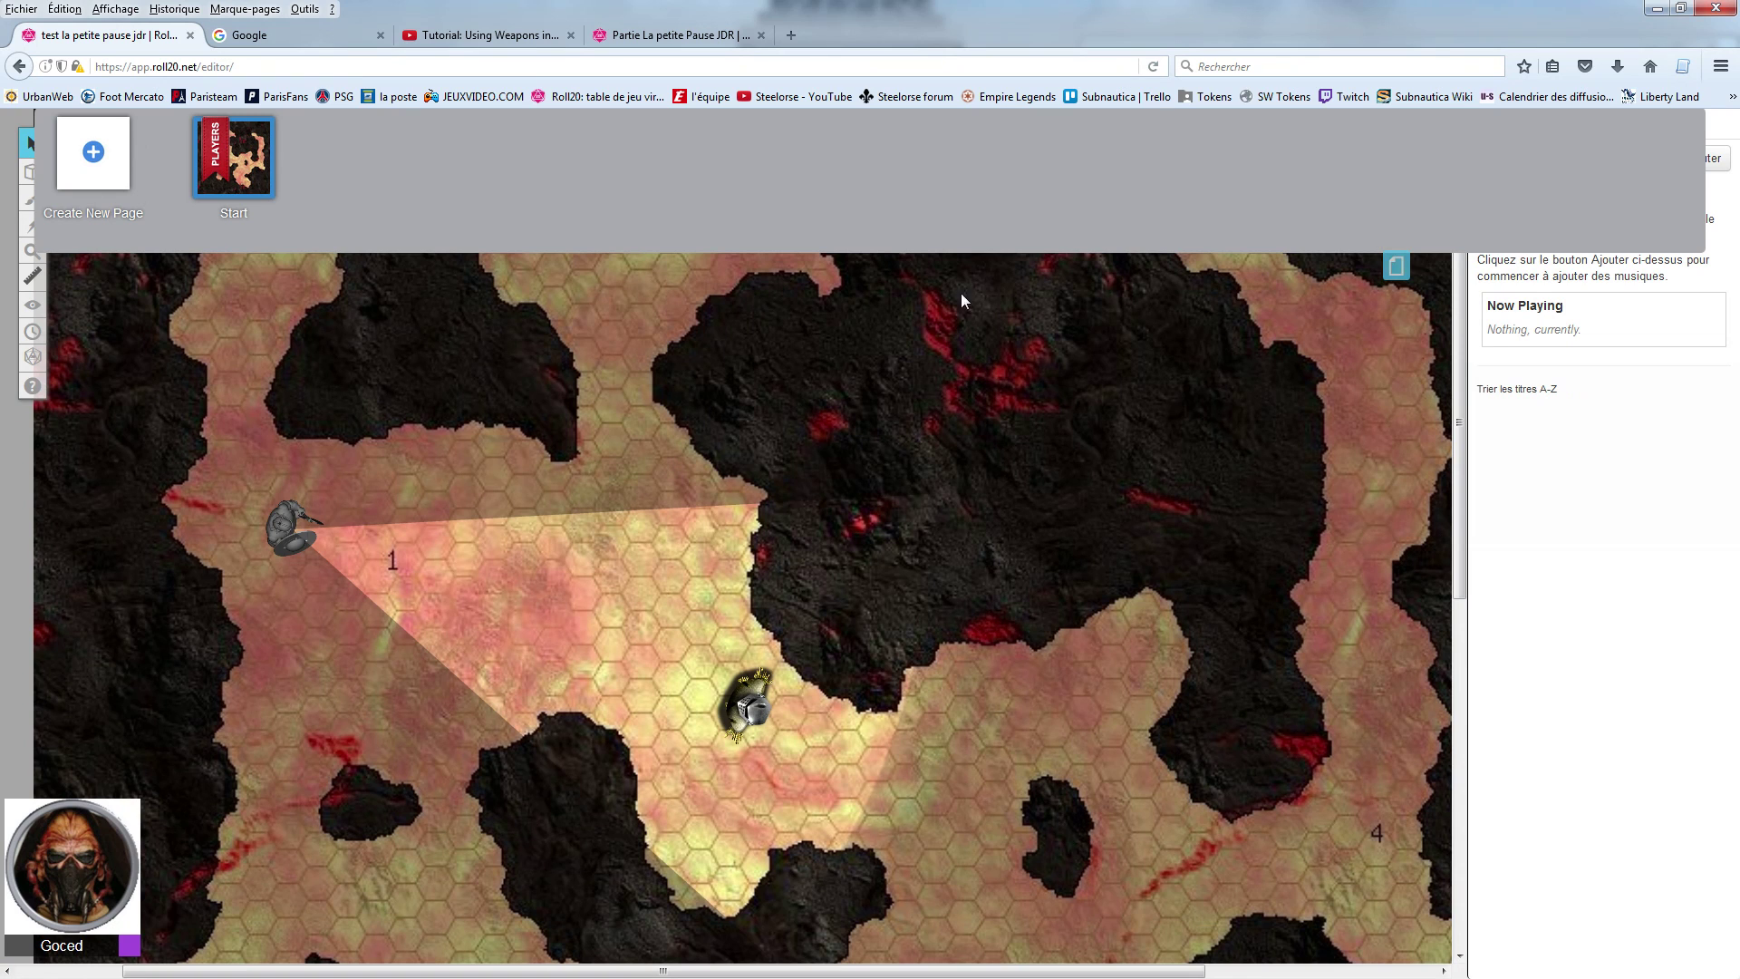
pyautogui.click(201, 134)
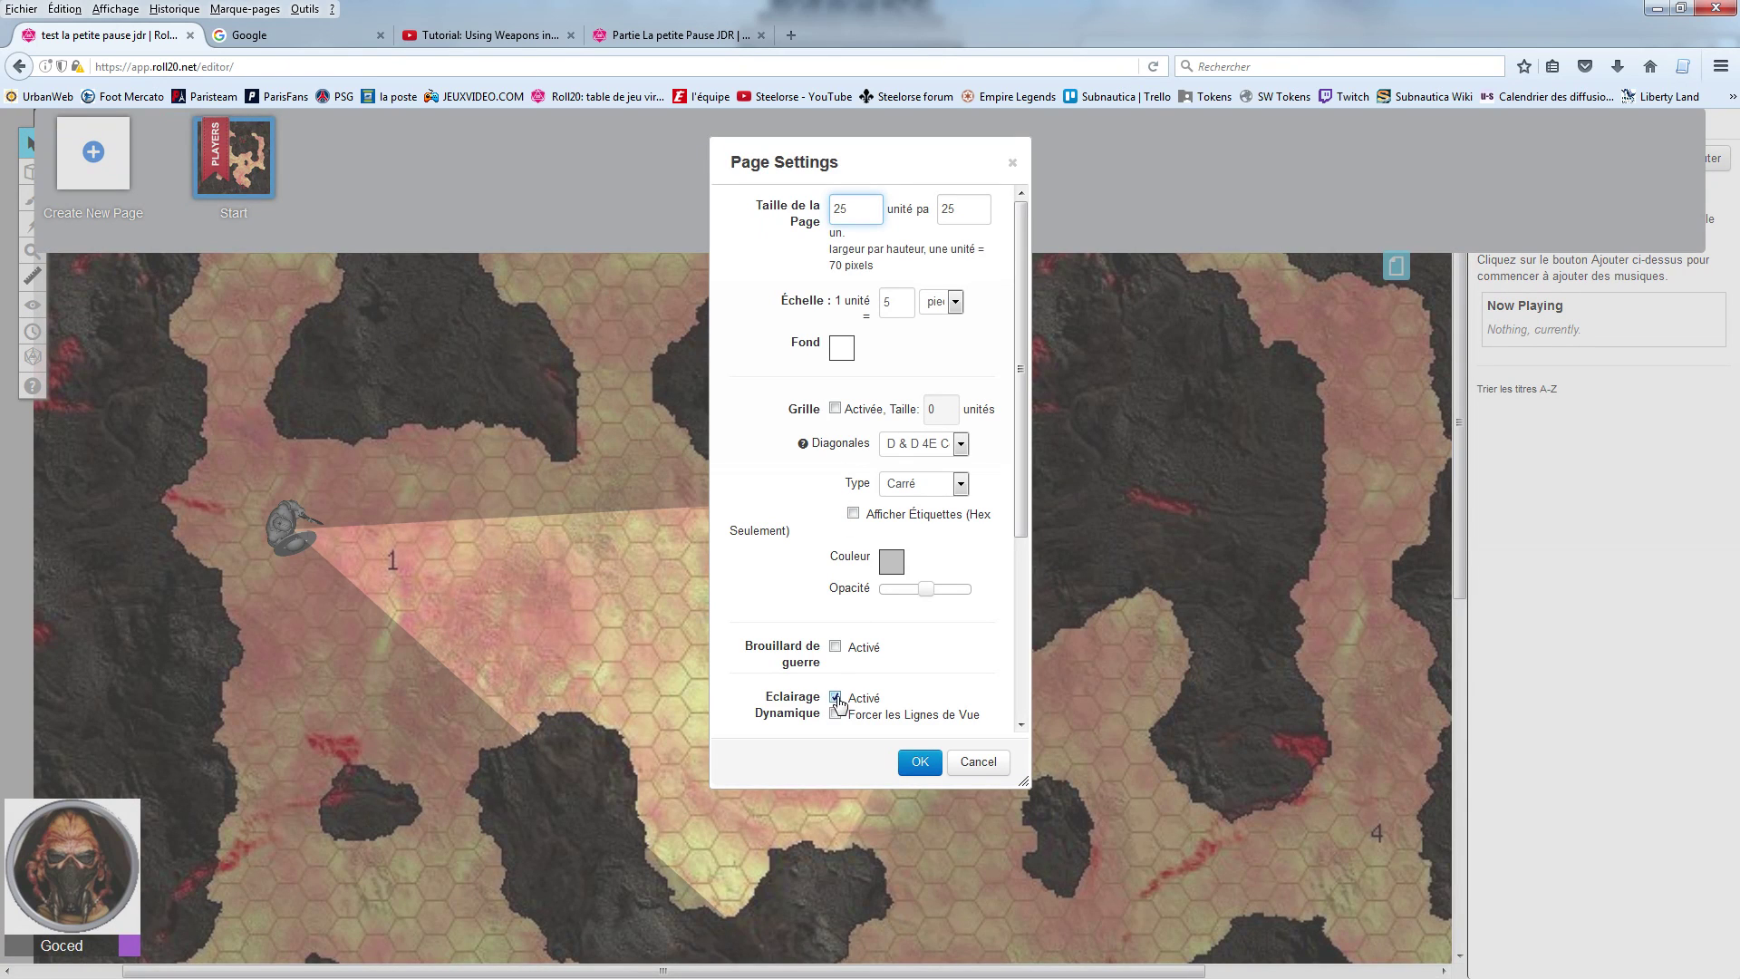
pyautogui.click(920, 762)
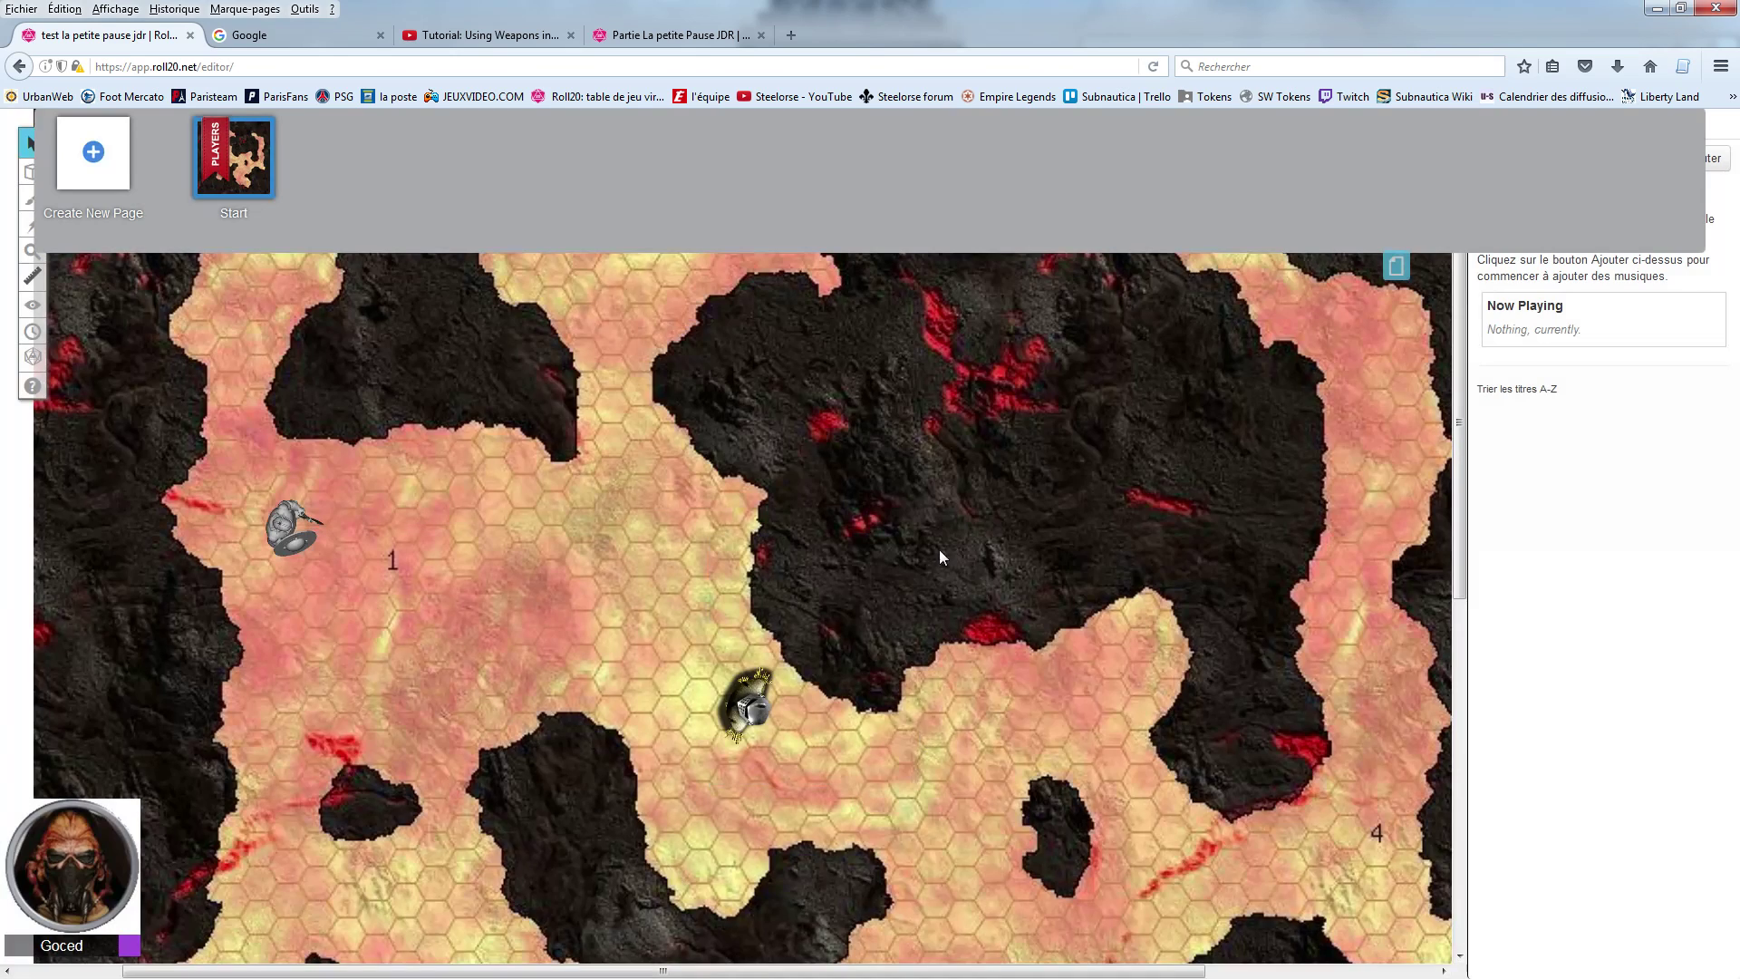
pyautogui.scroll(-1, 948, 551)
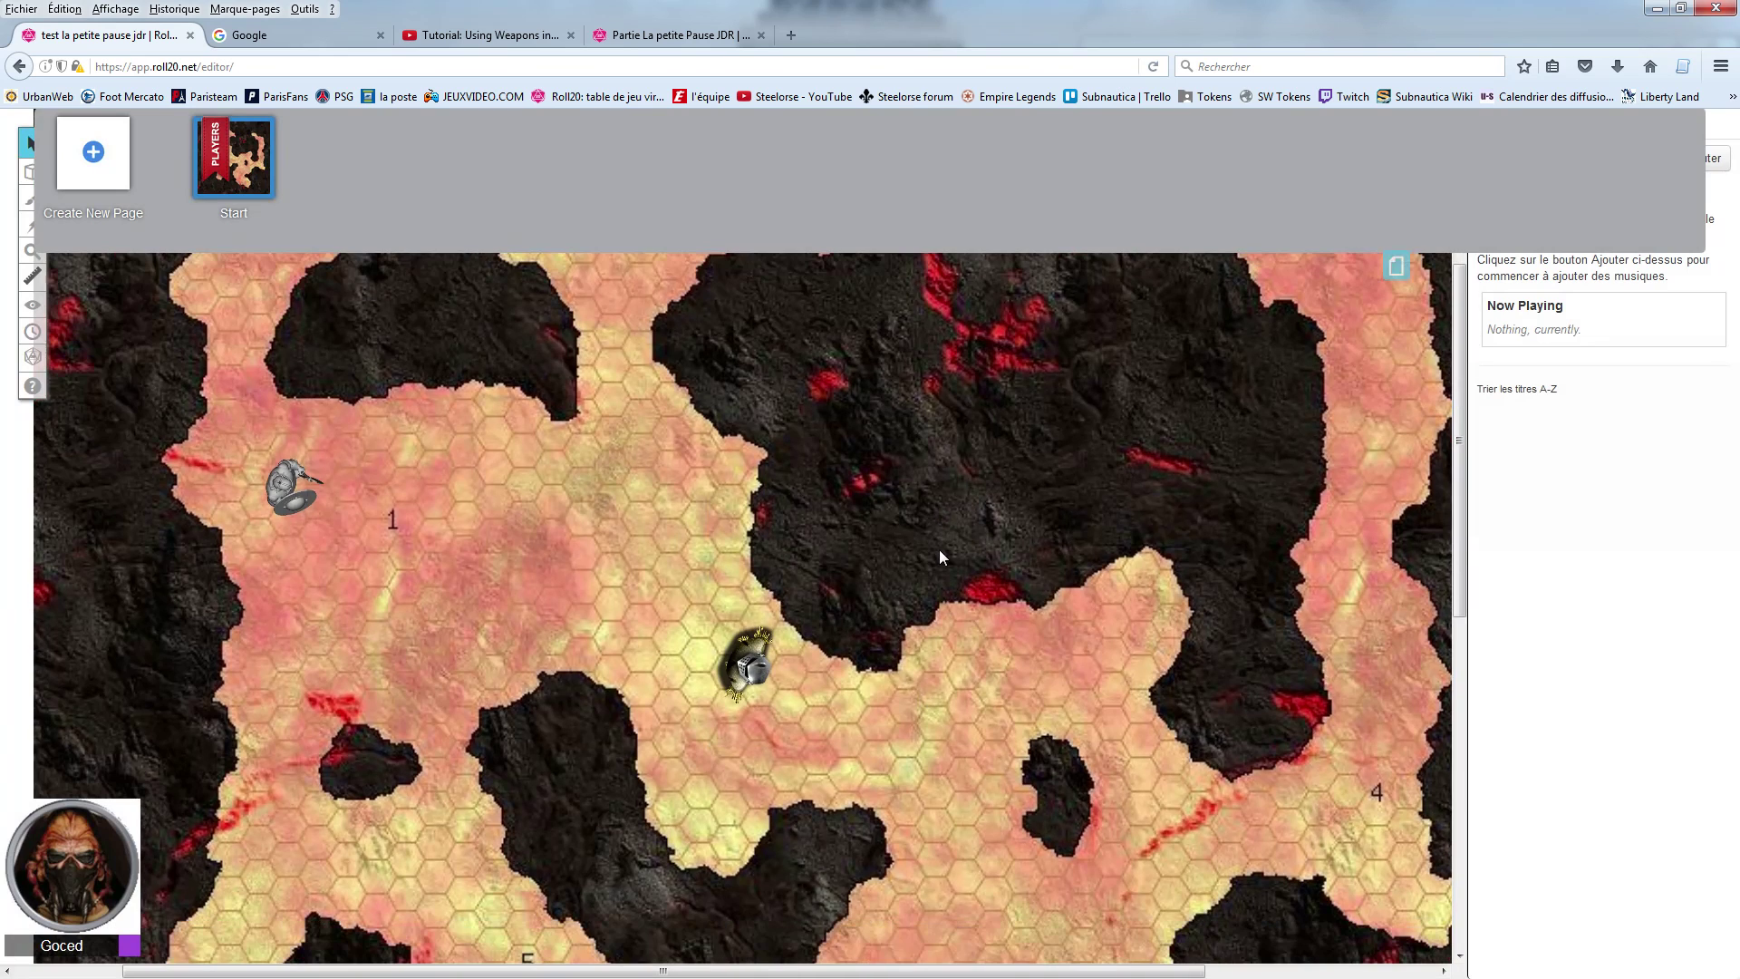
pyautogui.click(1396, 266)
pyautogui.click(325, 481)
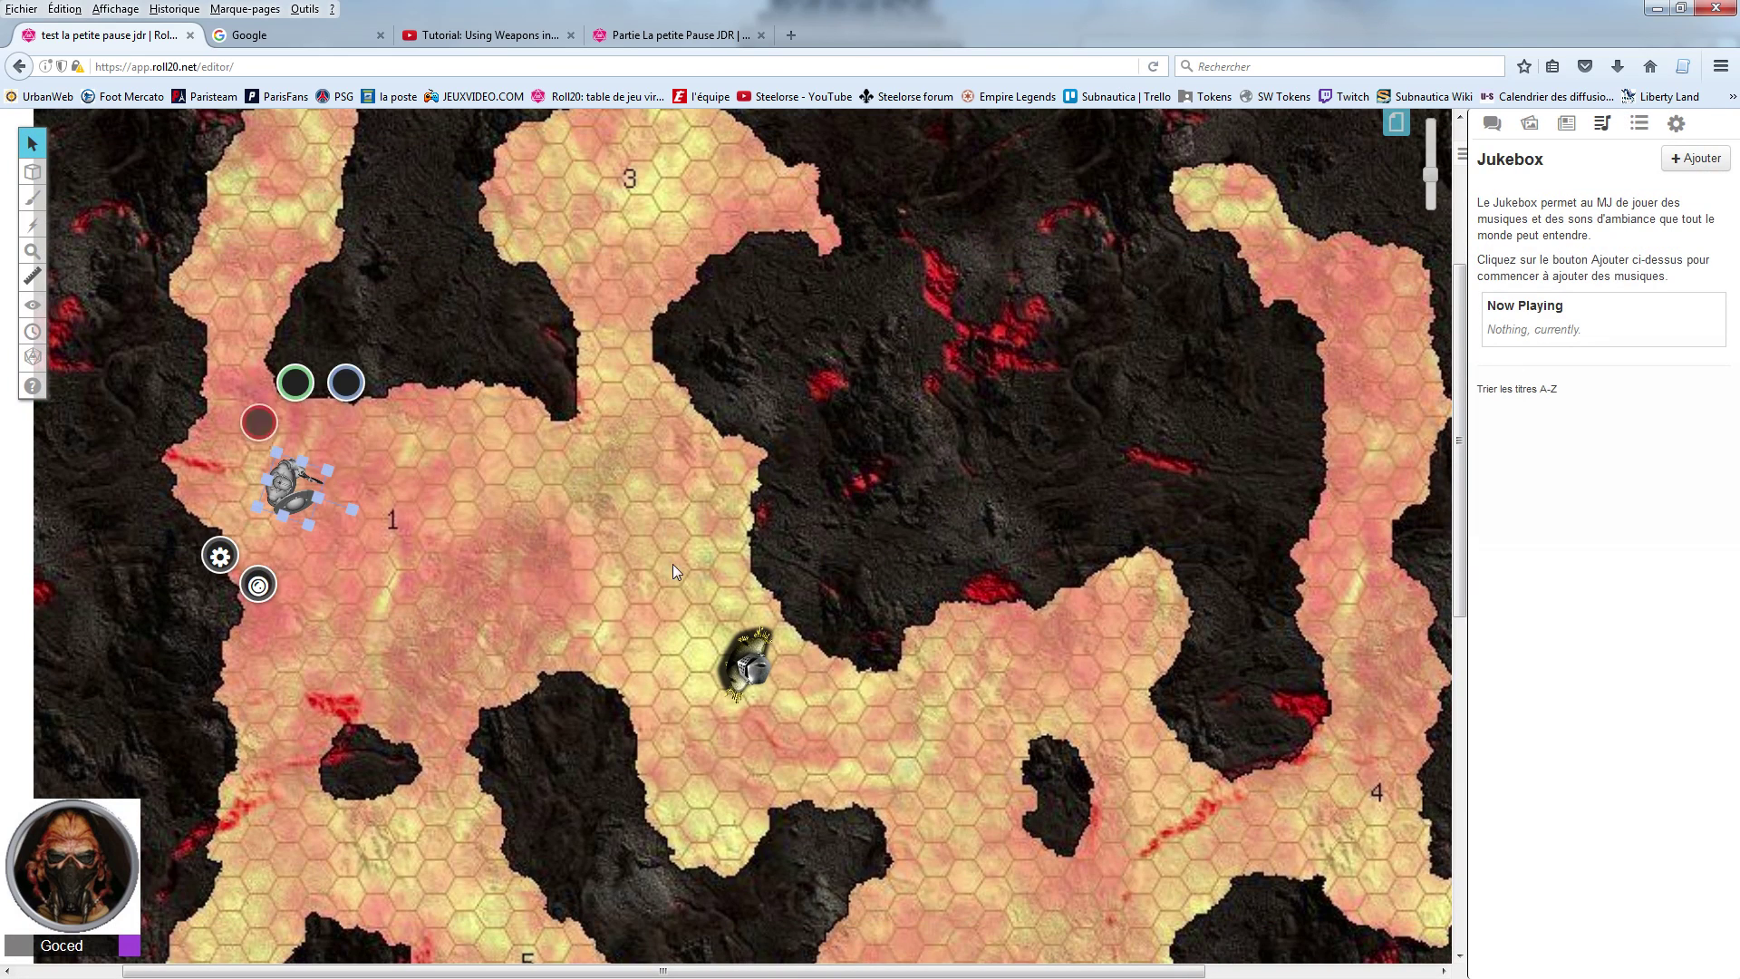
pyautogui.click(731, 651)
pyautogui.click(523, 623)
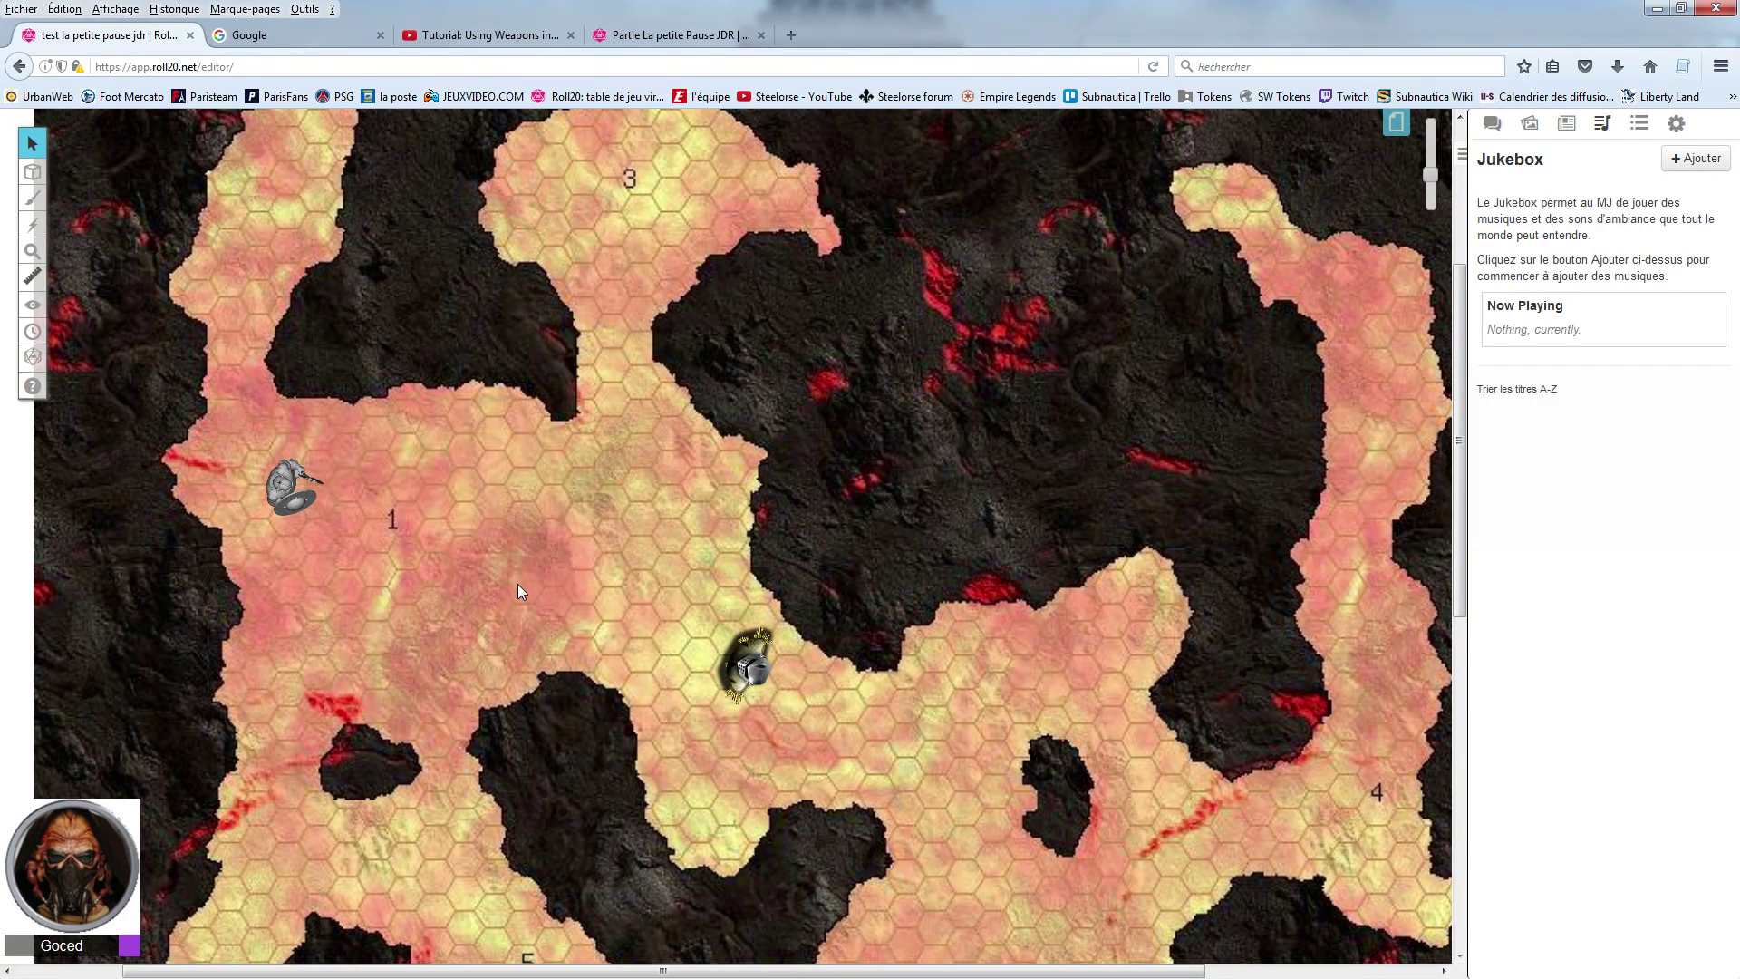
pyautogui.scroll(1, 577, 581)
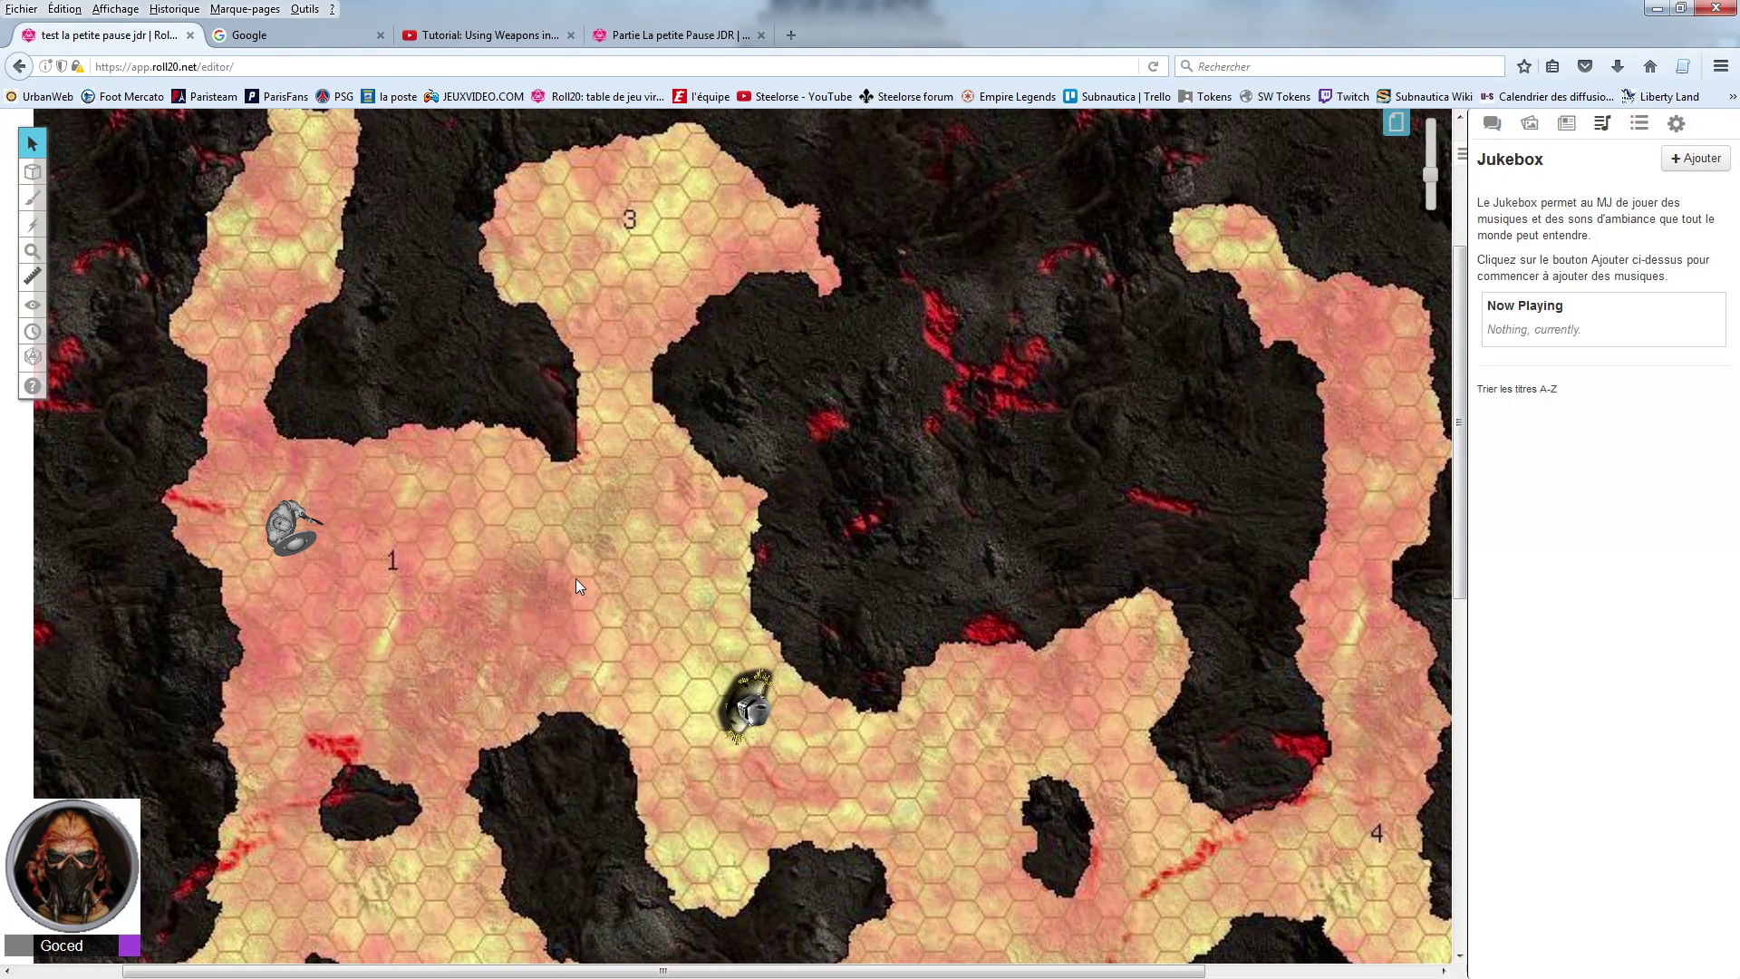
pyautogui.scroll(1, 570, 575)
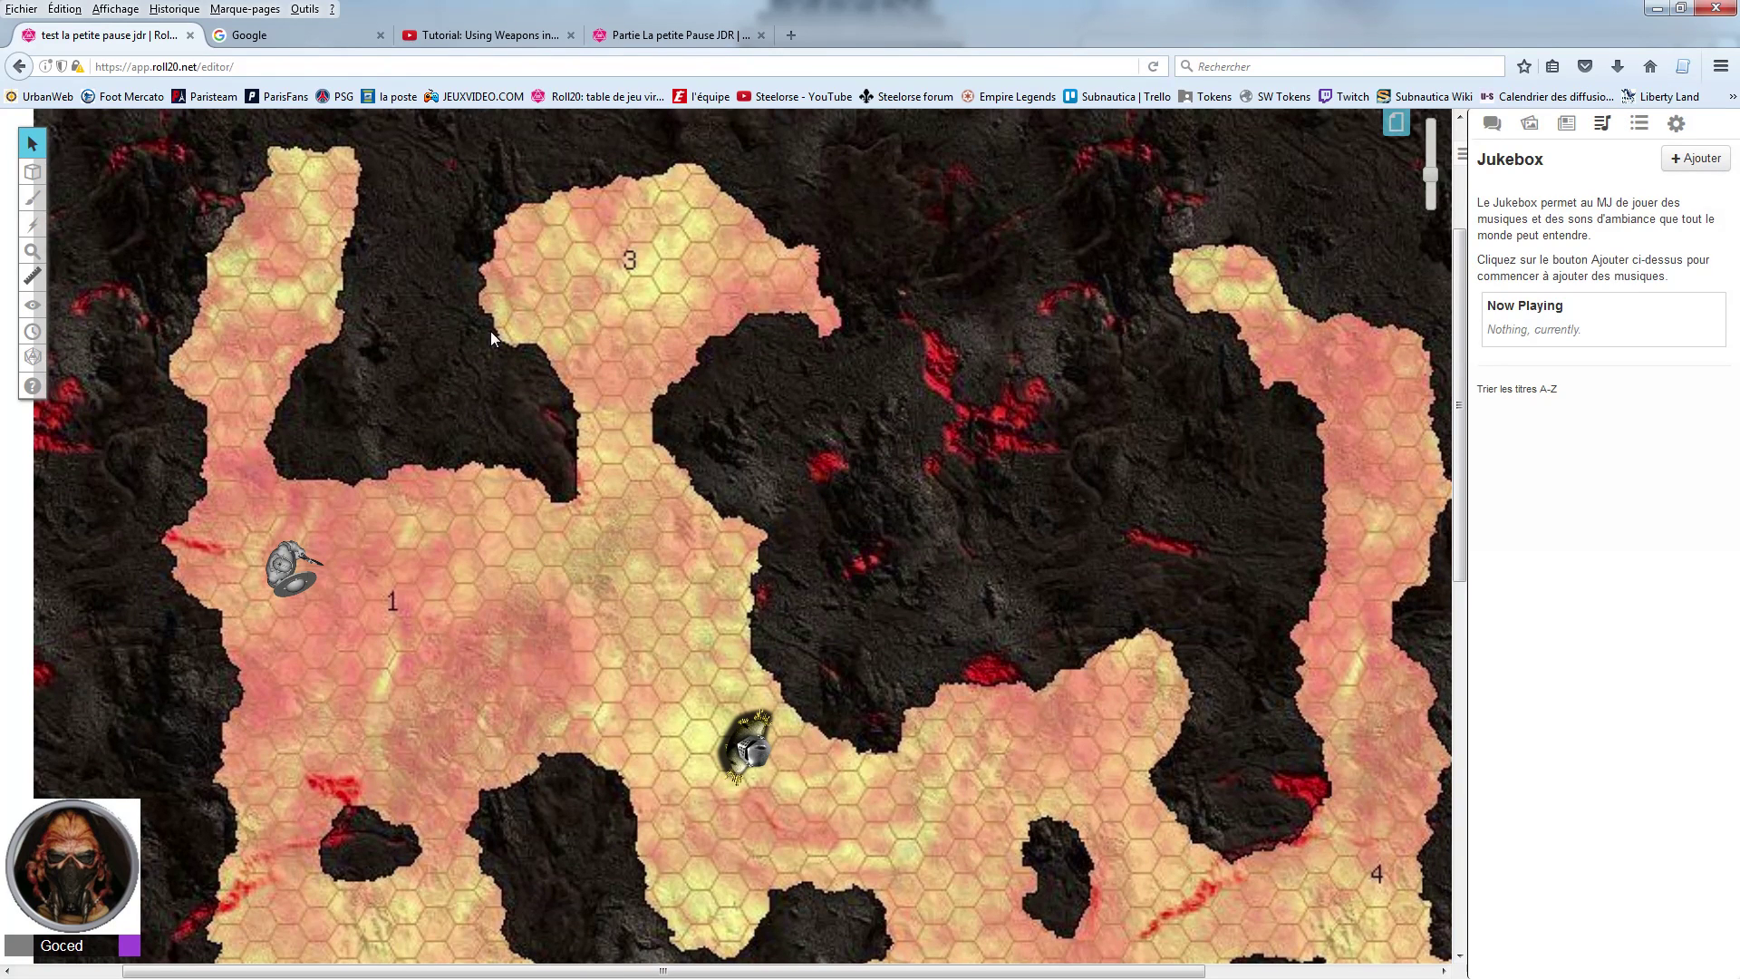
# Step: Enable Brouillard de guerre in the Start page's settings and hide the page list
pyautogui.click(1397, 127)
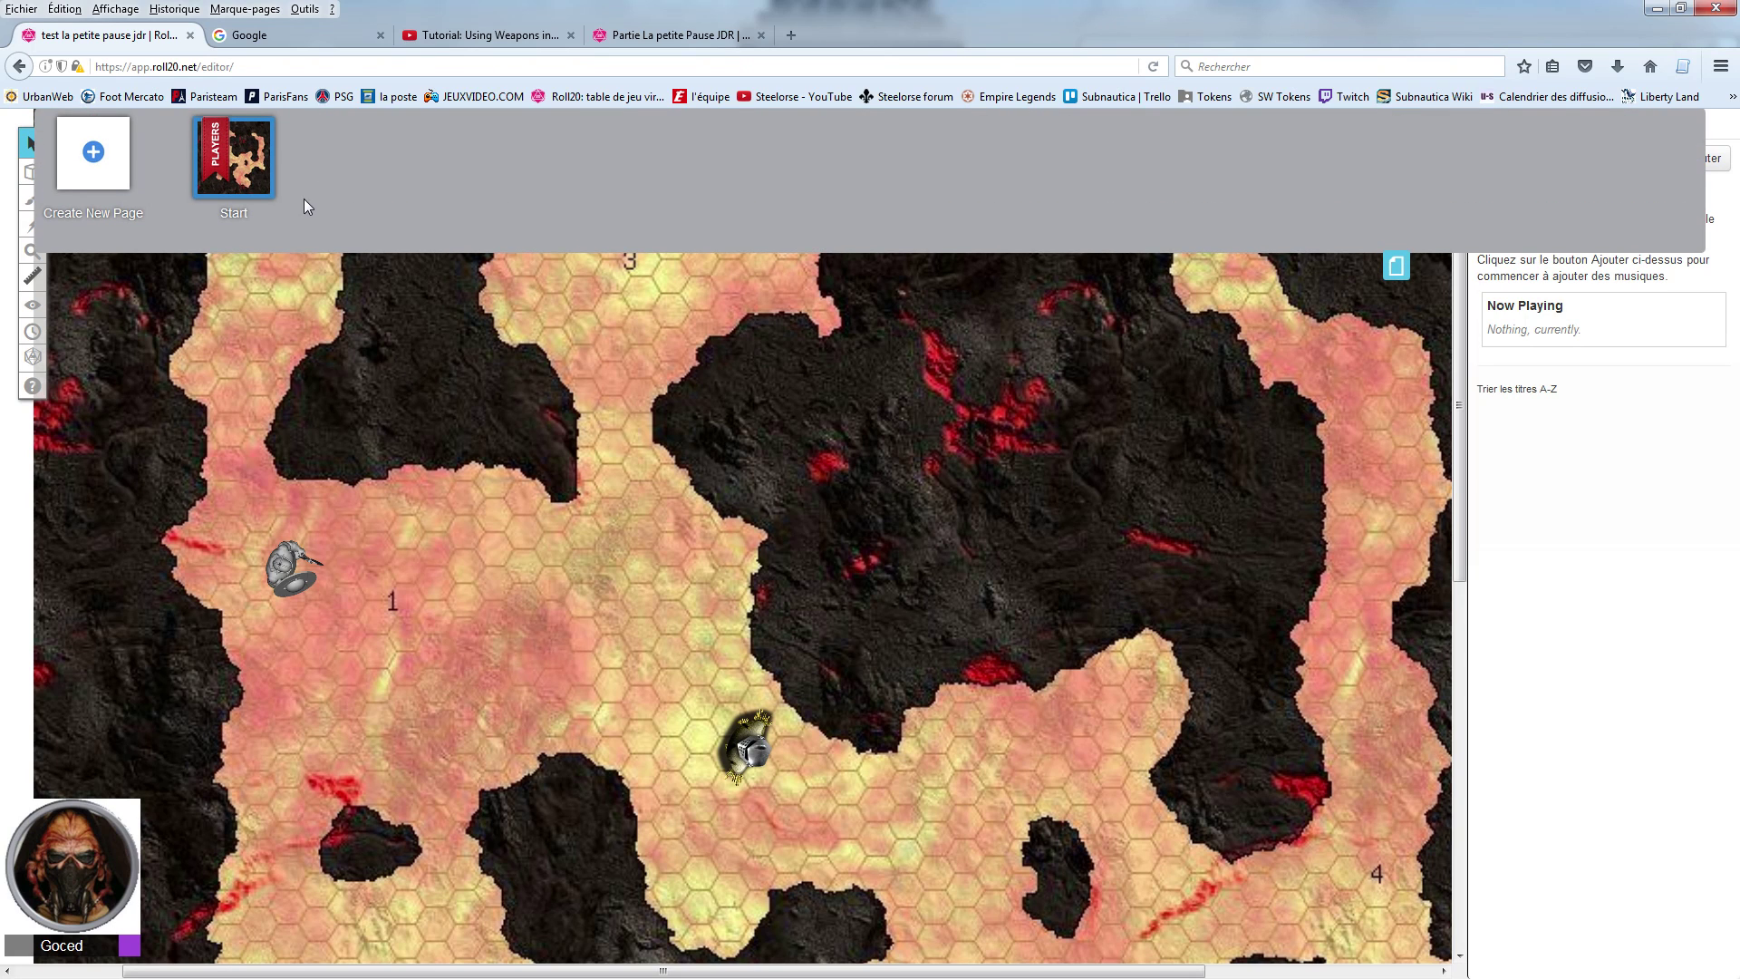
pyautogui.moveTo(178, 136)
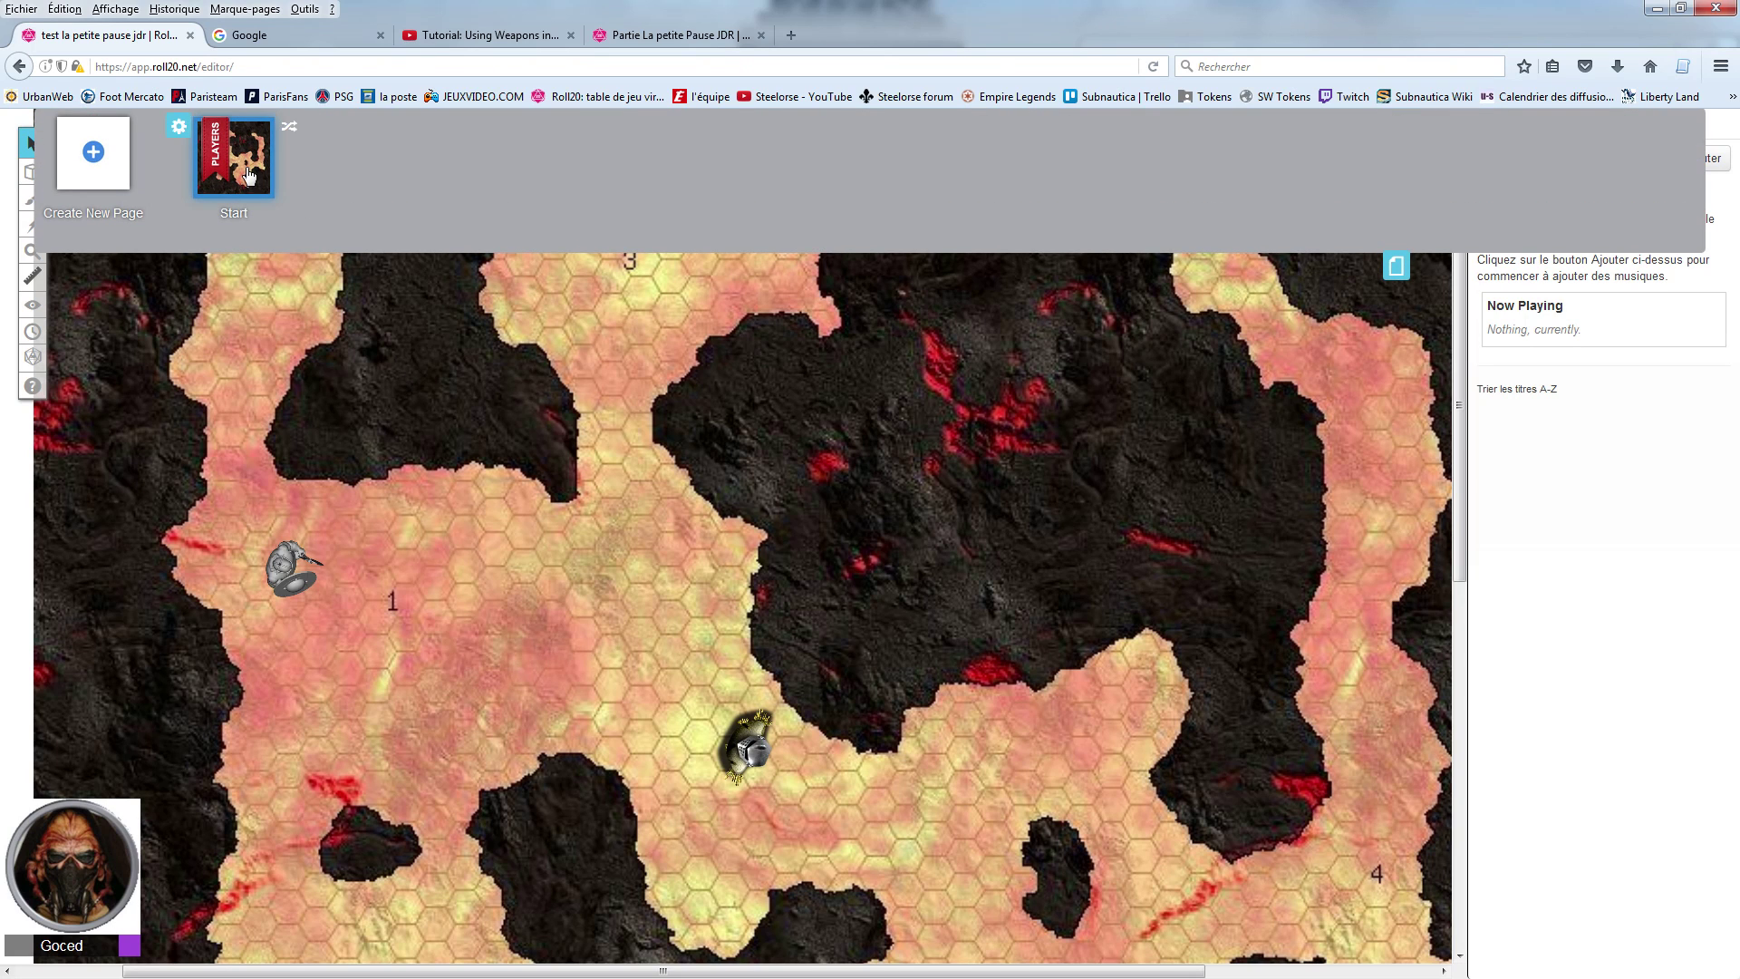
pyautogui.click(179, 136)
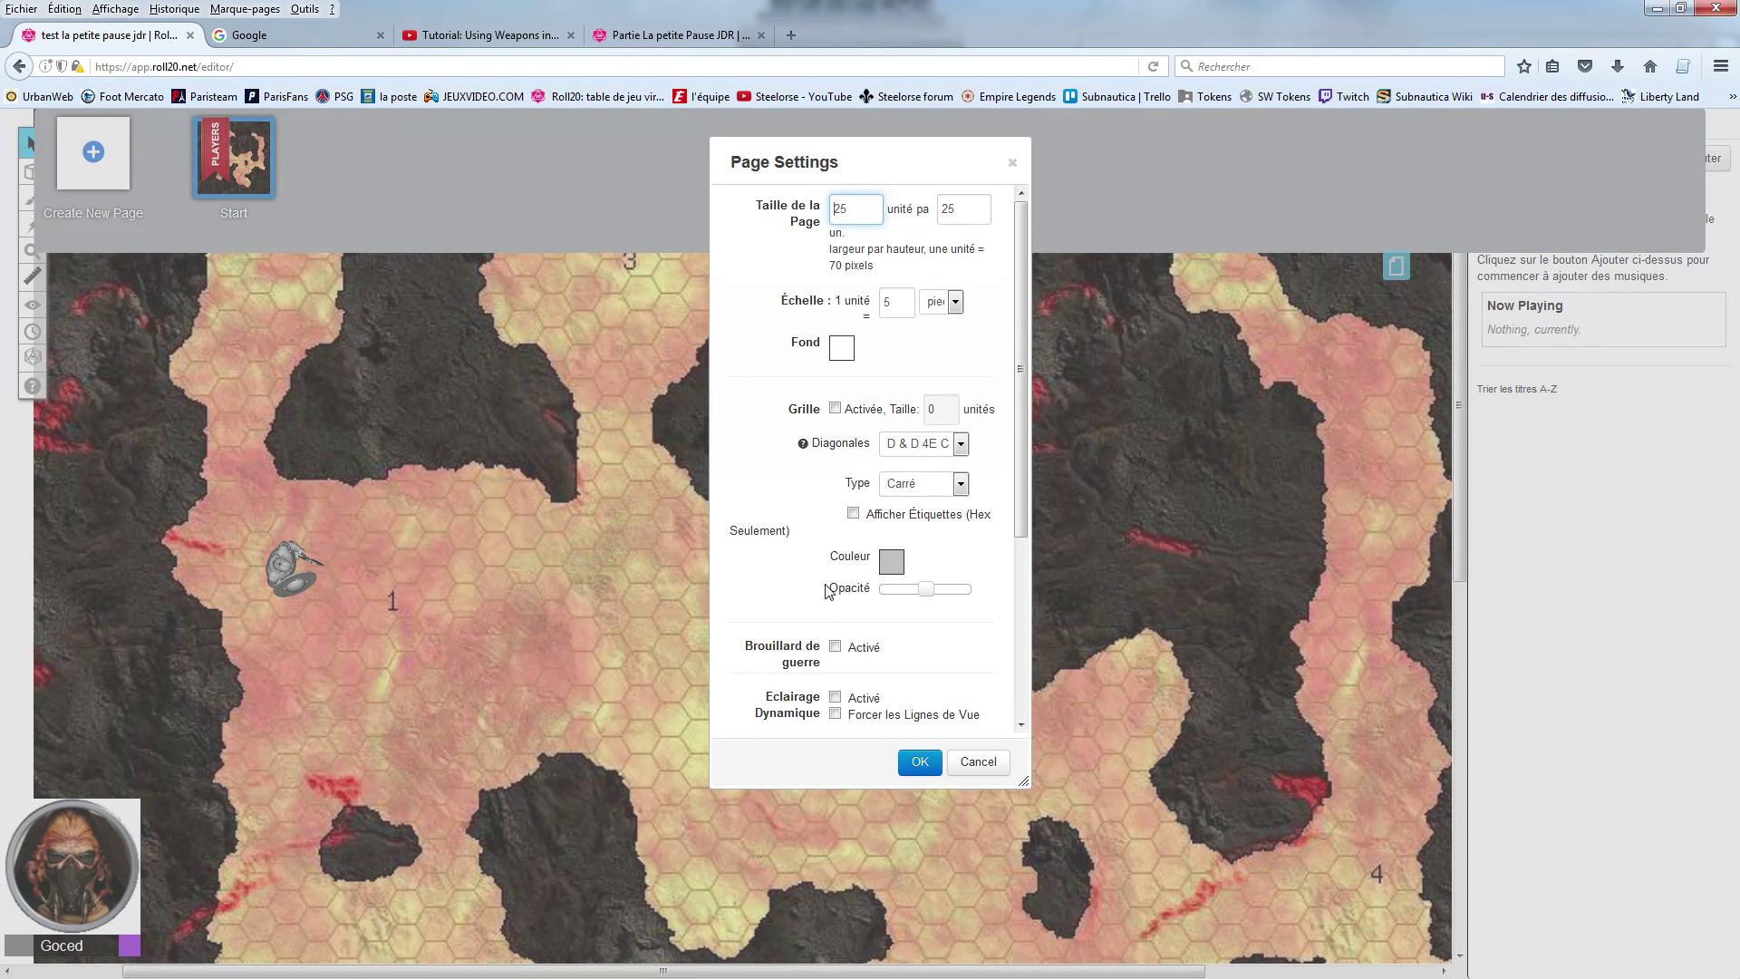
pyautogui.click(835, 648)
pyautogui.click(918, 764)
pyautogui.scroll(-2, 783, 668)
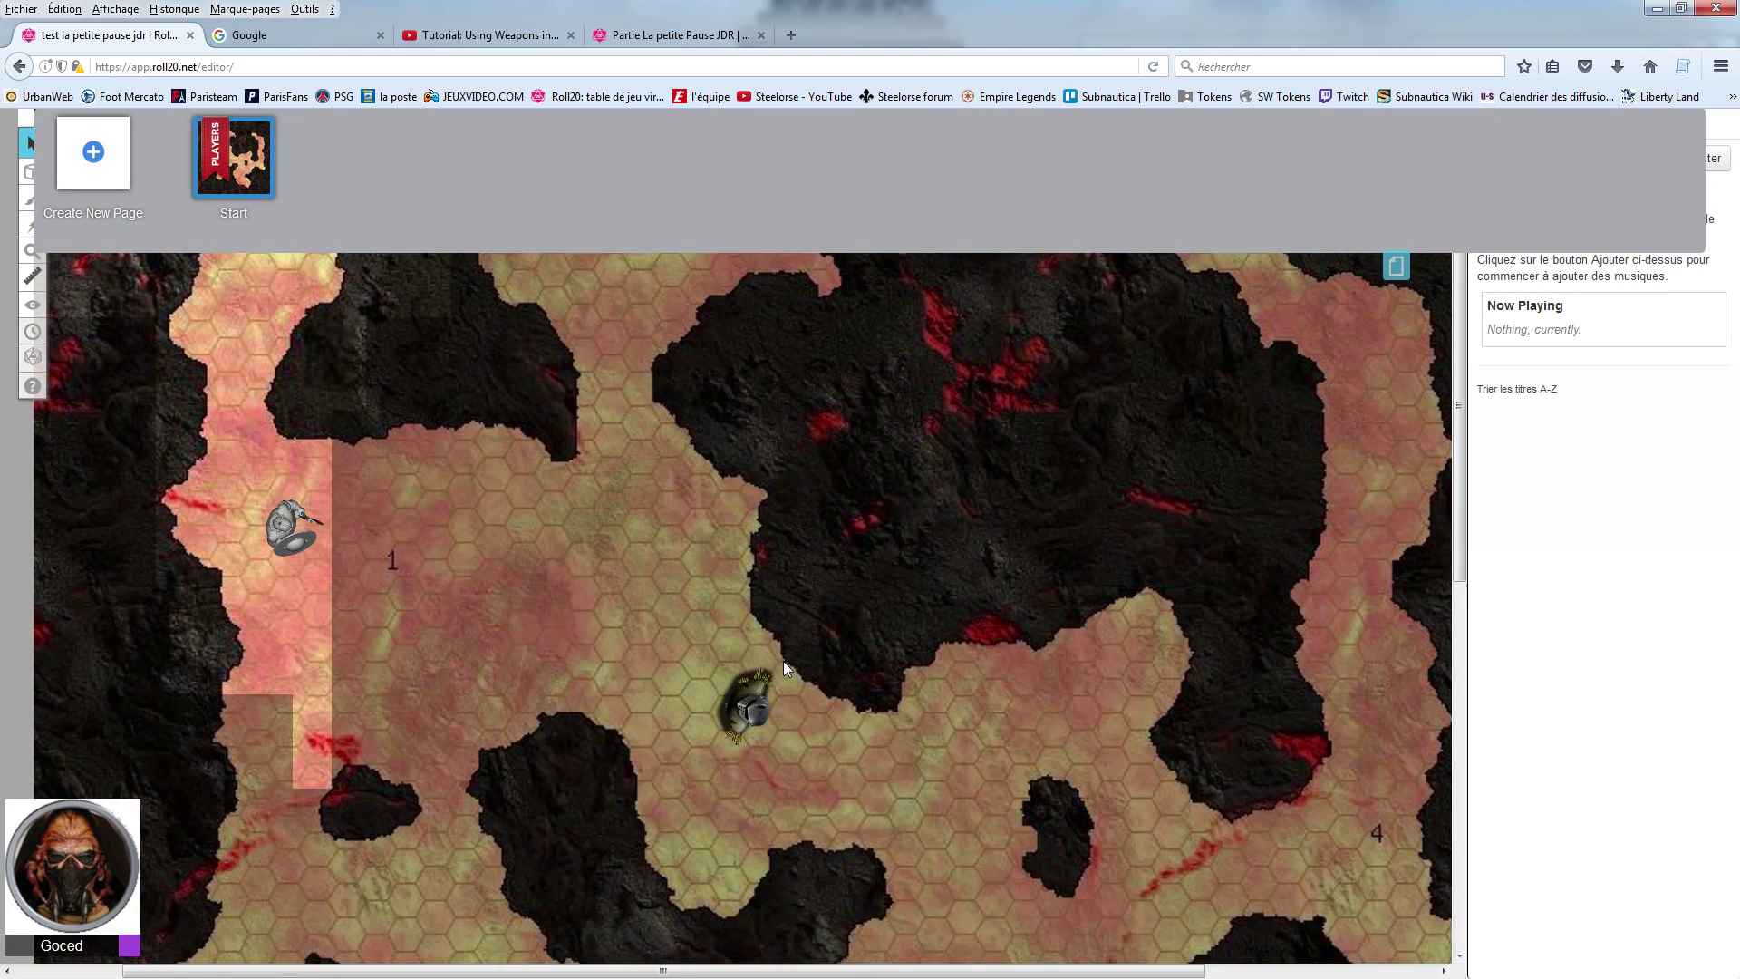
pyautogui.scroll(5, 784, 668)
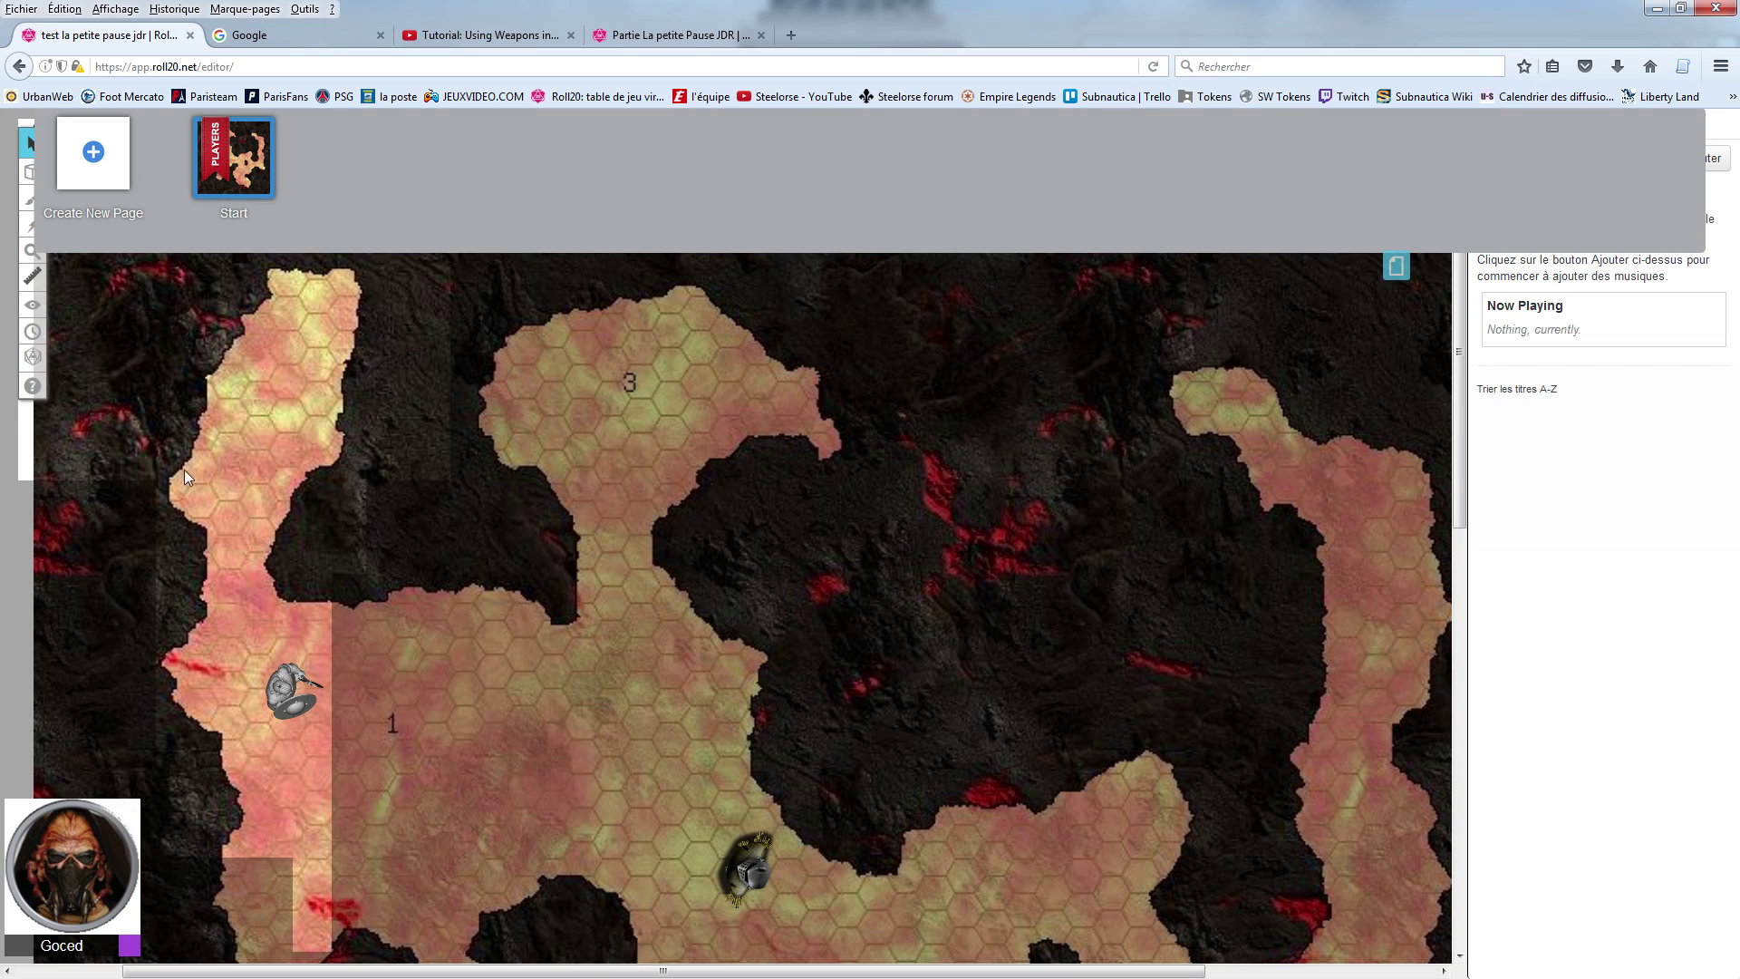
pyautogui.scroll(-2, 414, 667)
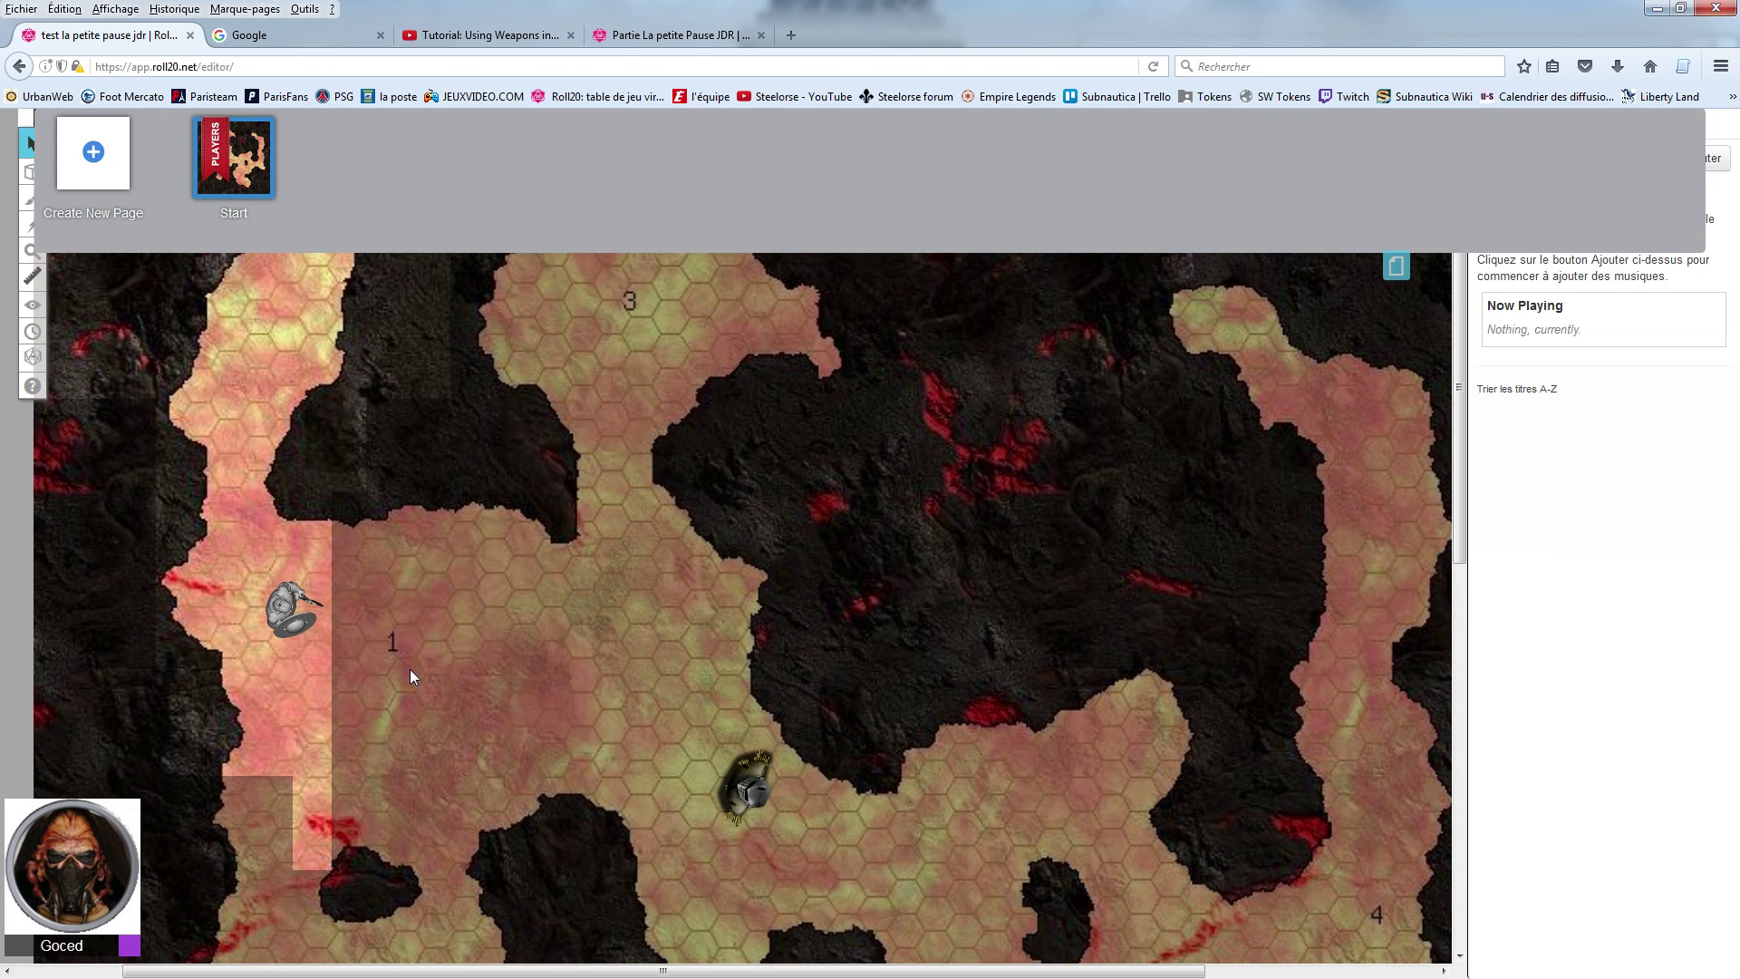
pyautogui.click(1396, 266)
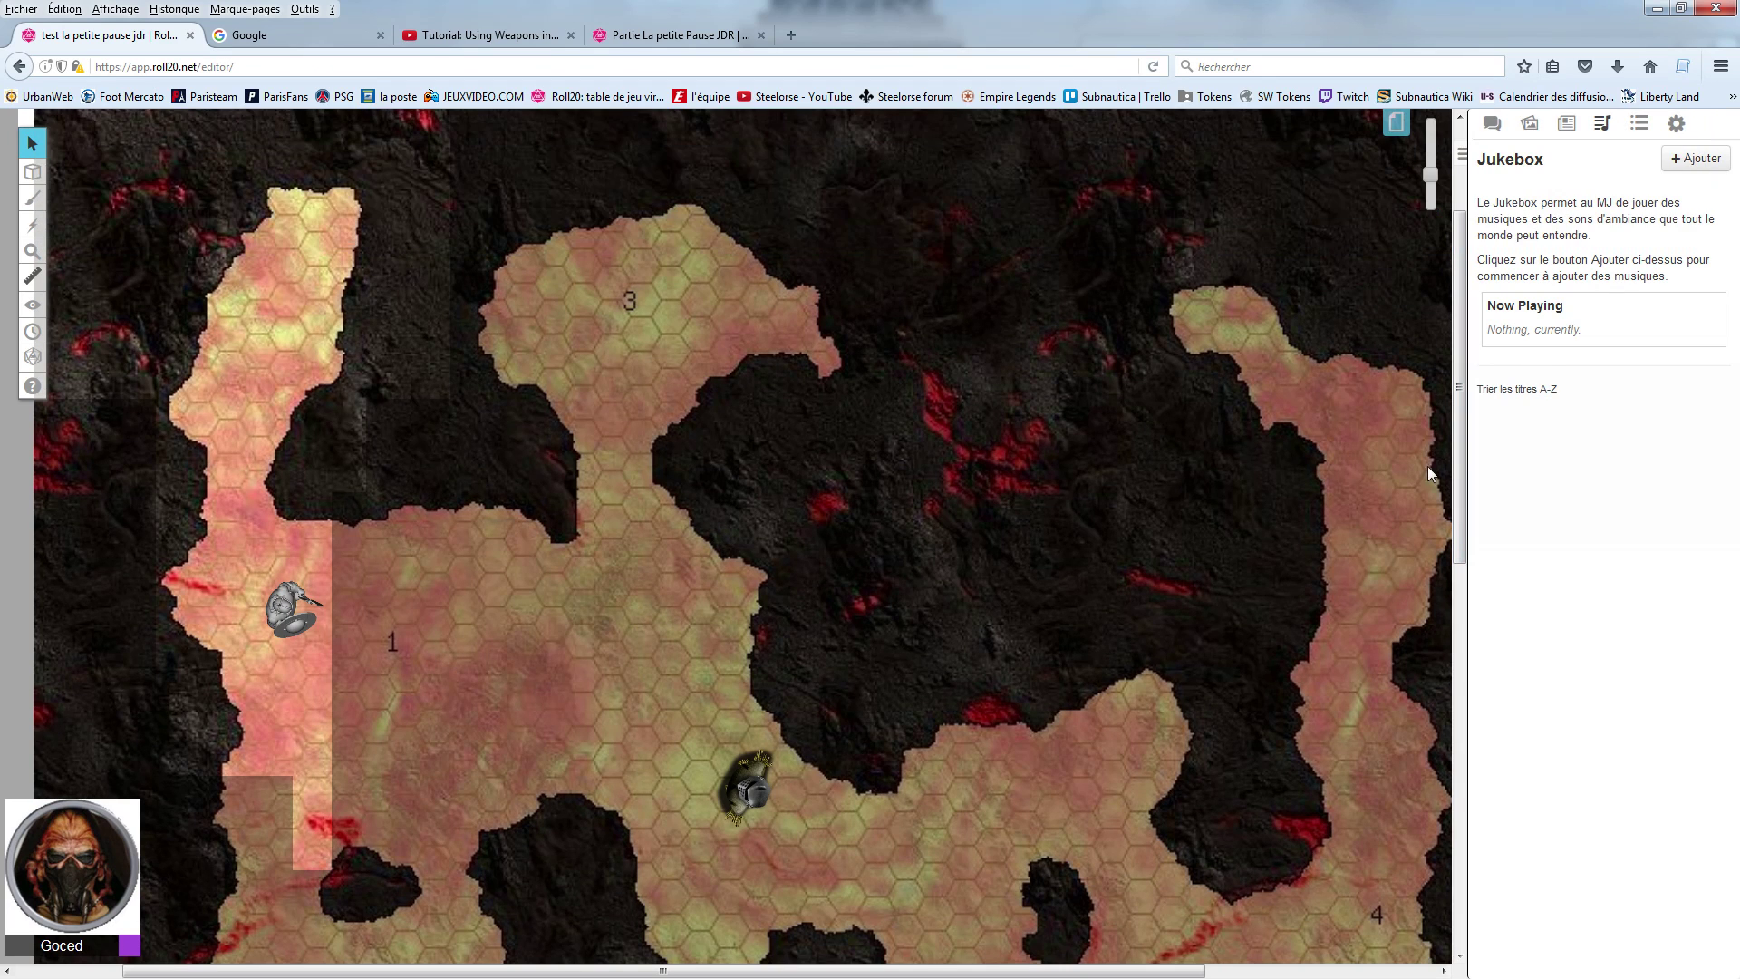
# Step: Raise the Start page's Opacité MJ to nearly its maximum, apply it and hide the page list
pyautogui.click(1430, 192)
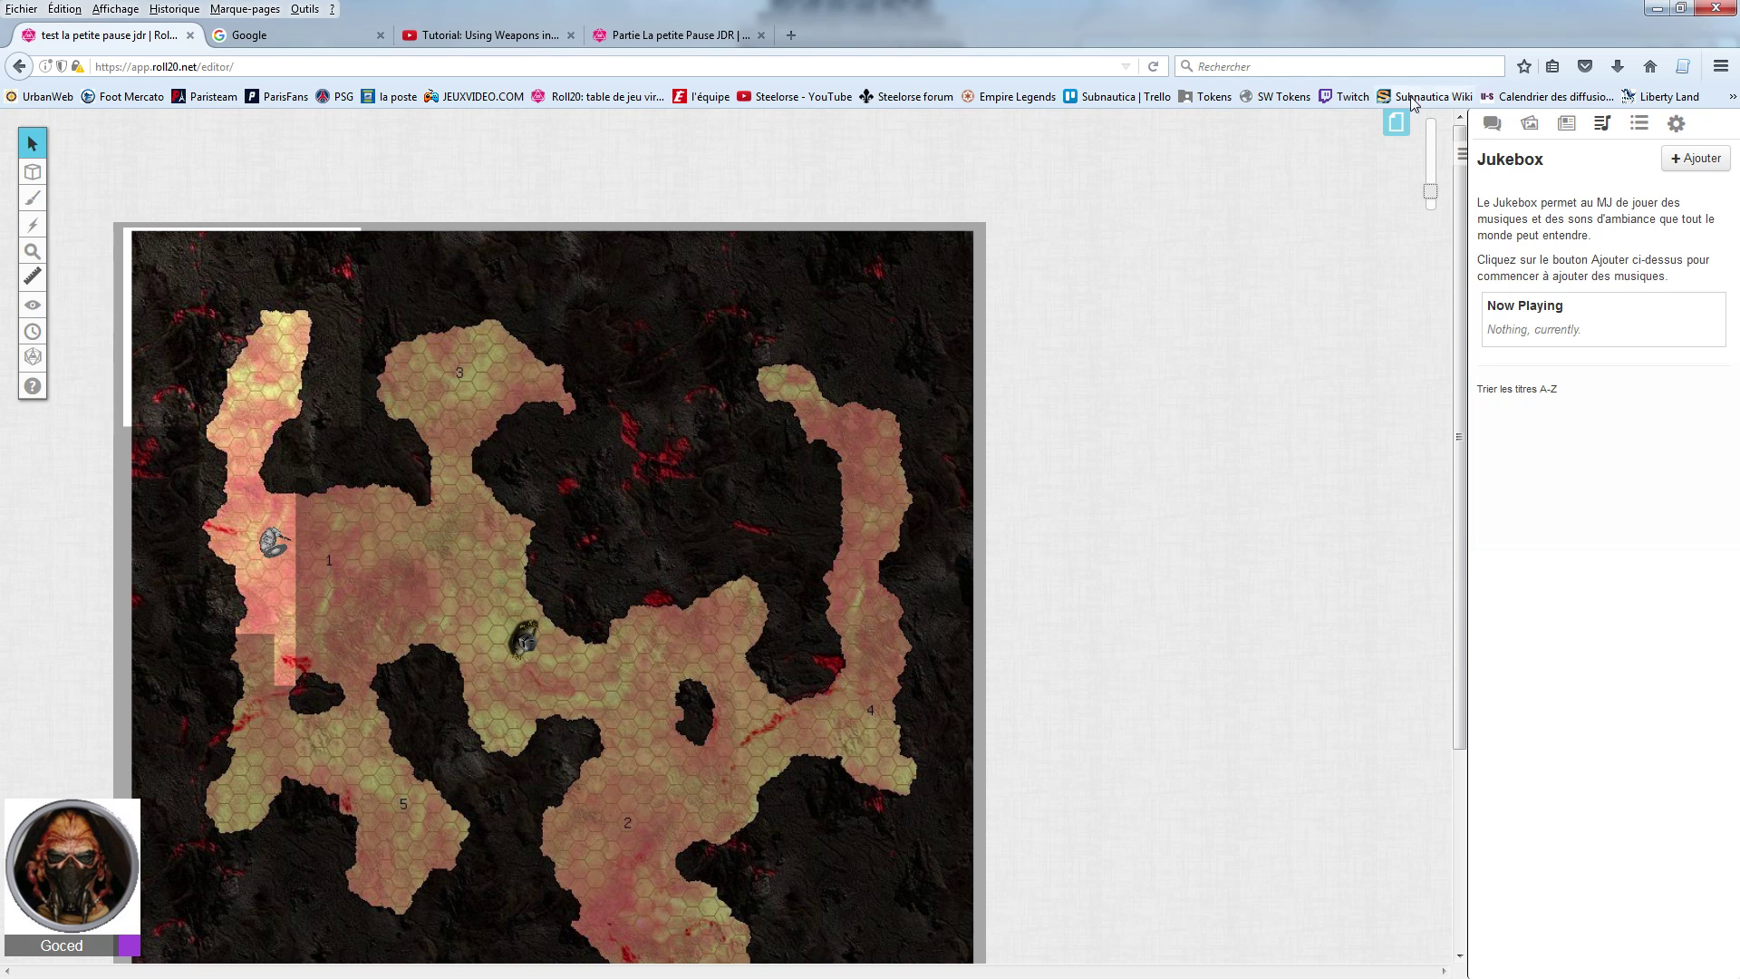
pyautogui.click(1396, 123)
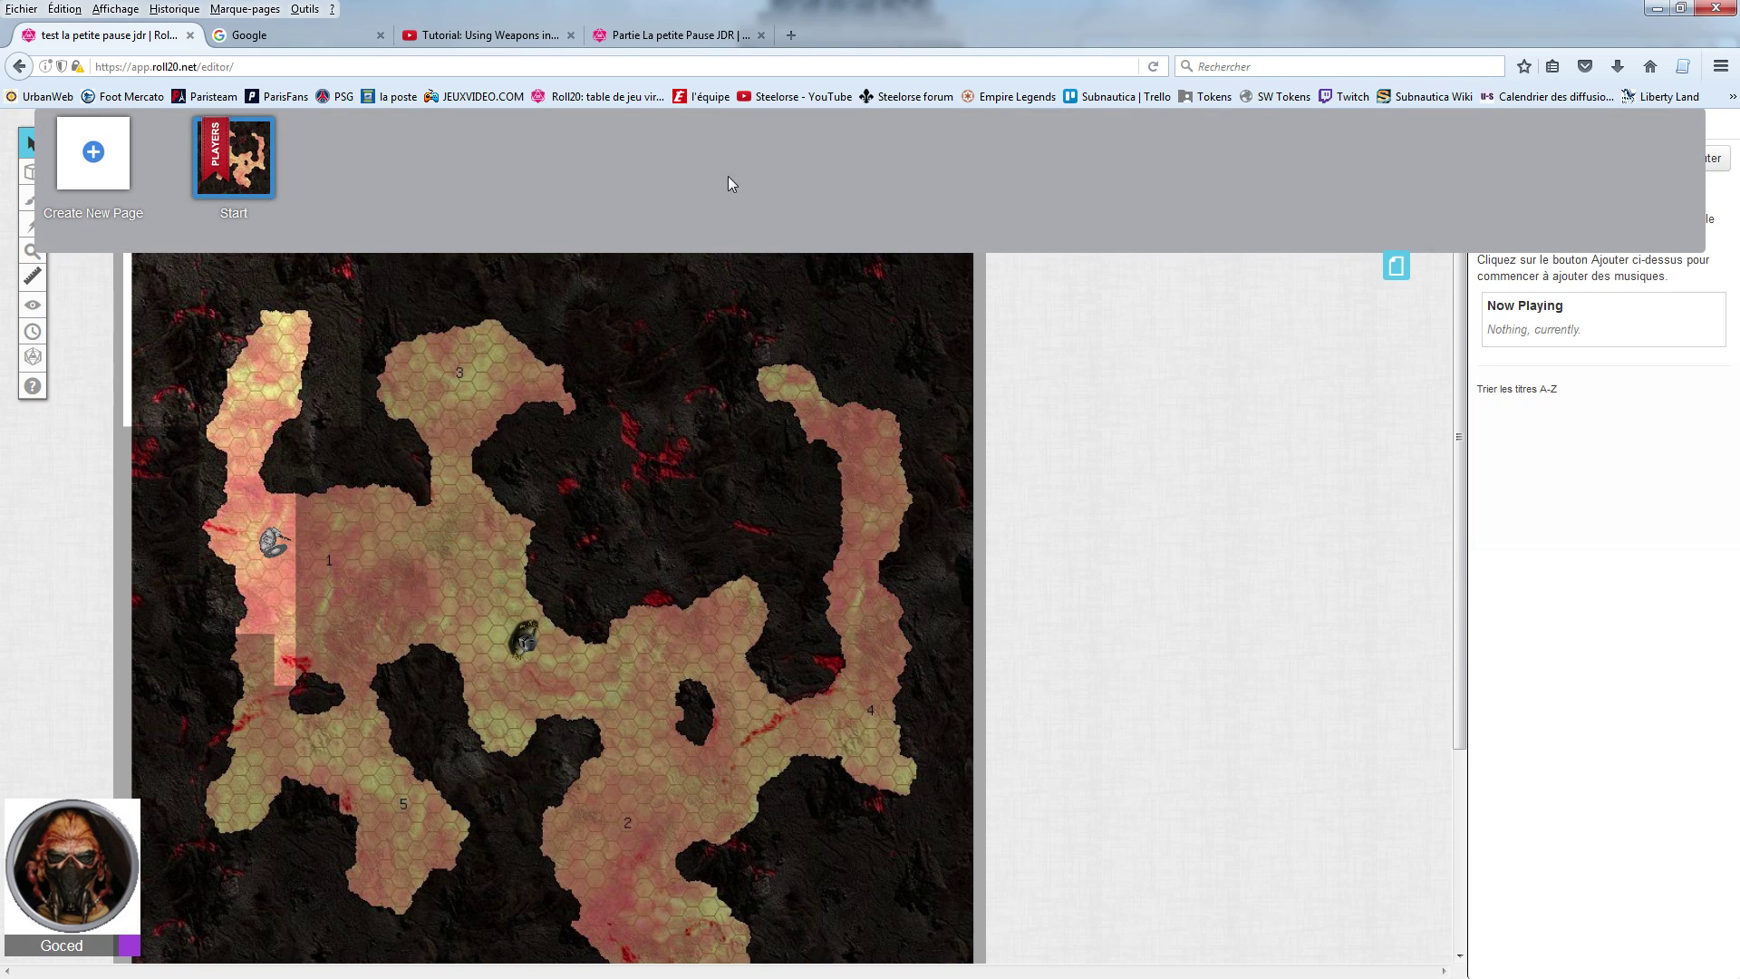
pyautogui.click(179, 126)
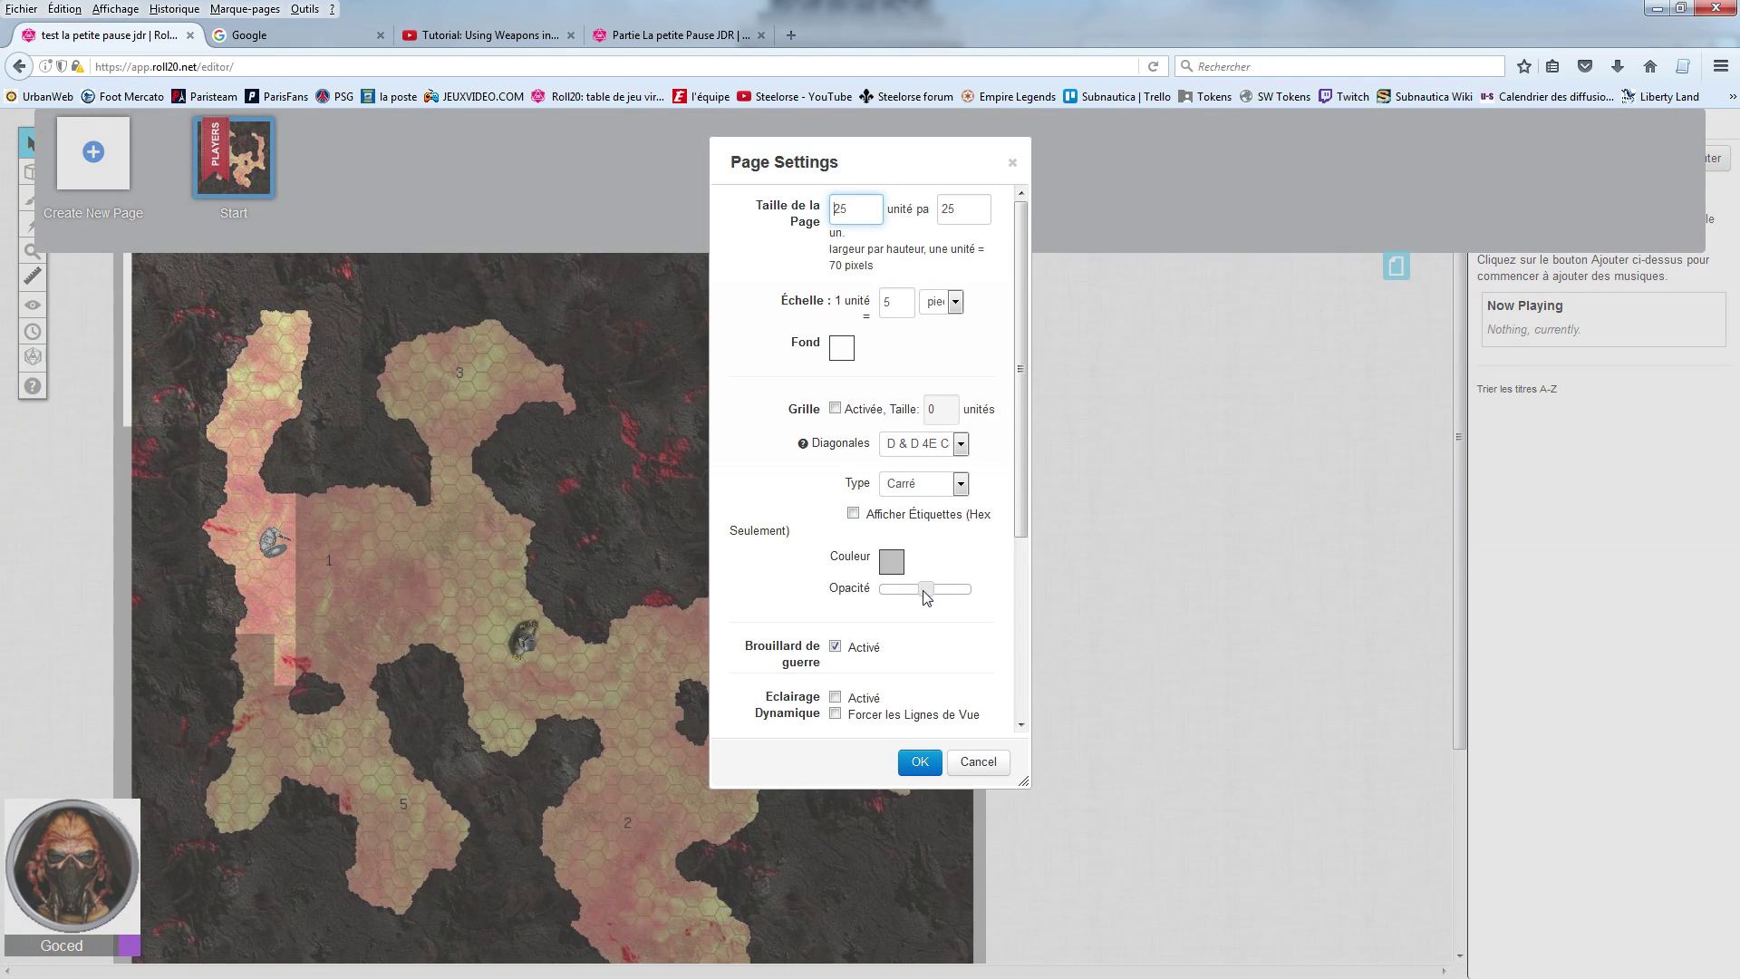
pyautogui.scroll(-5, 918, 664)
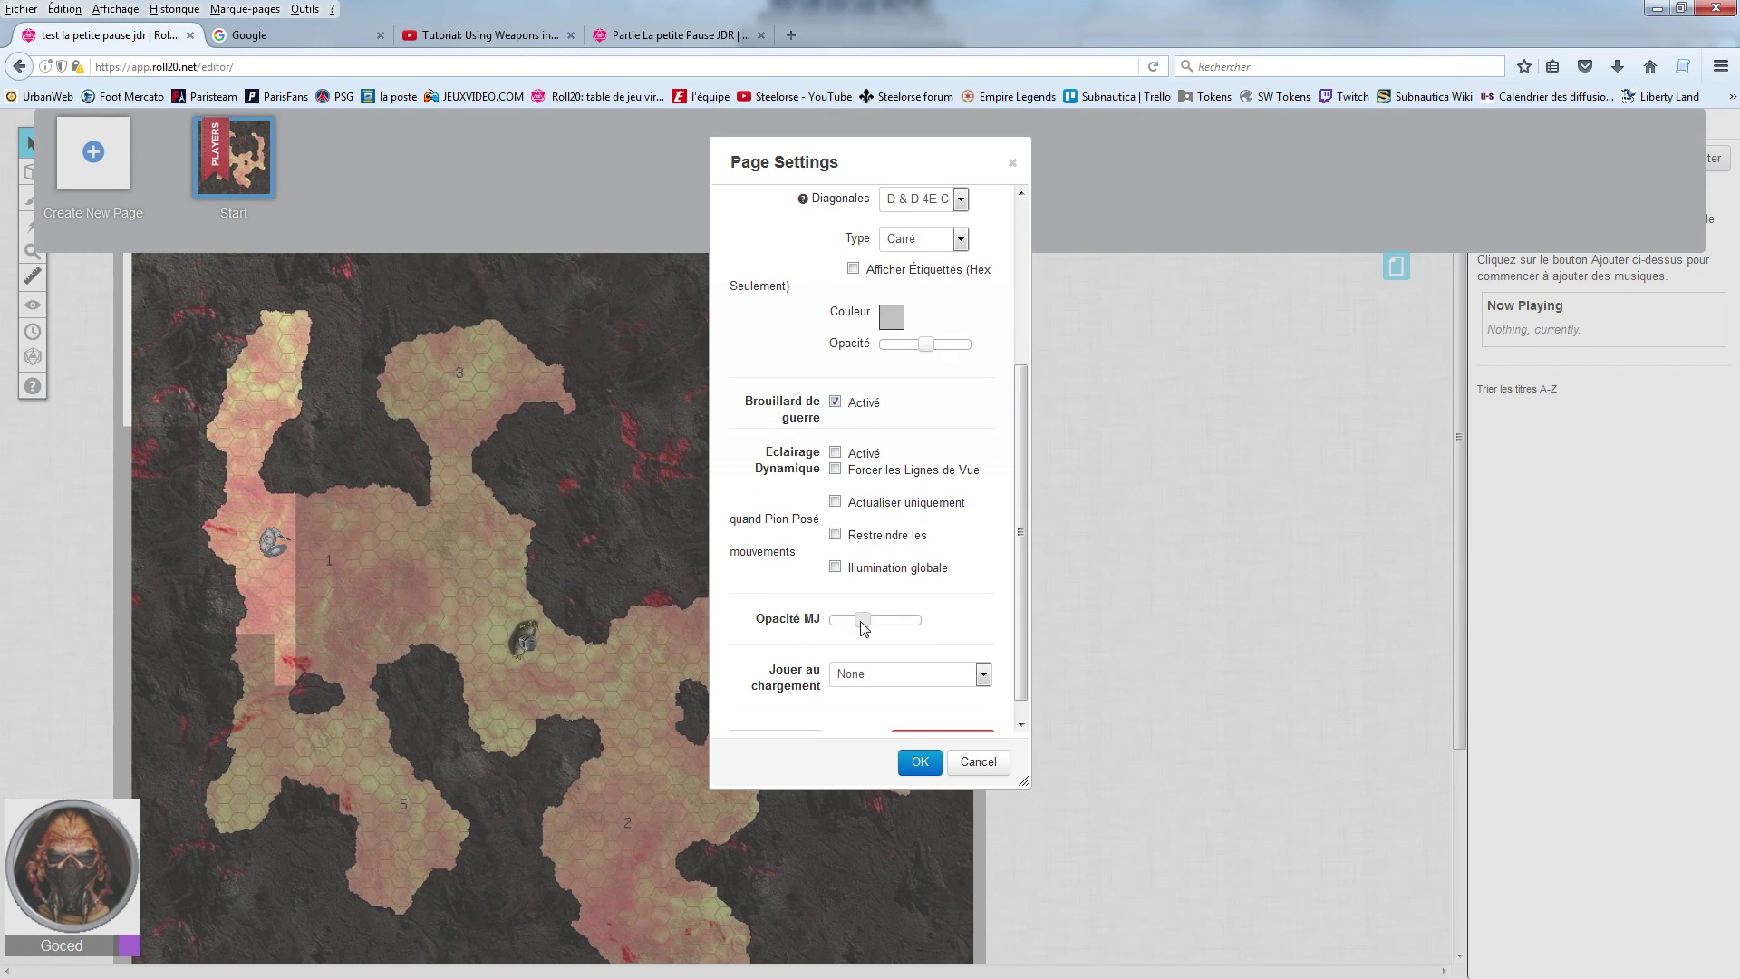
pyautogui.moveTo(862, 622); pyautogui.dragTo(918, 626)
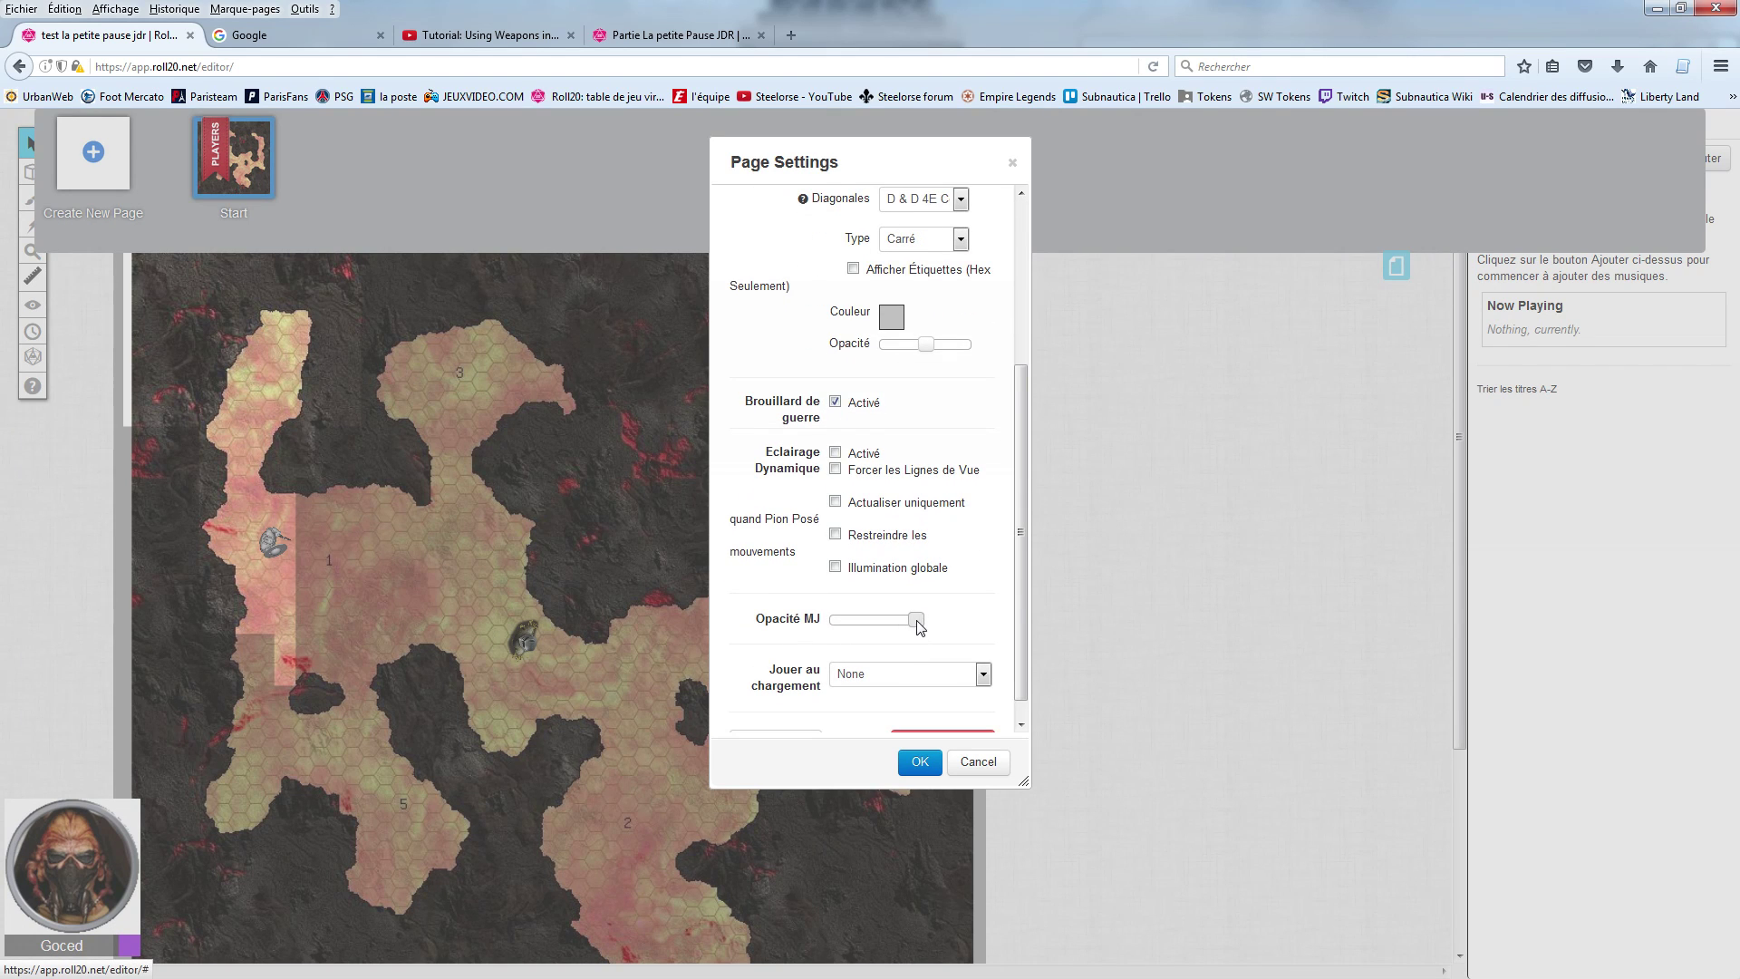
pyautogui.click(921, 764)
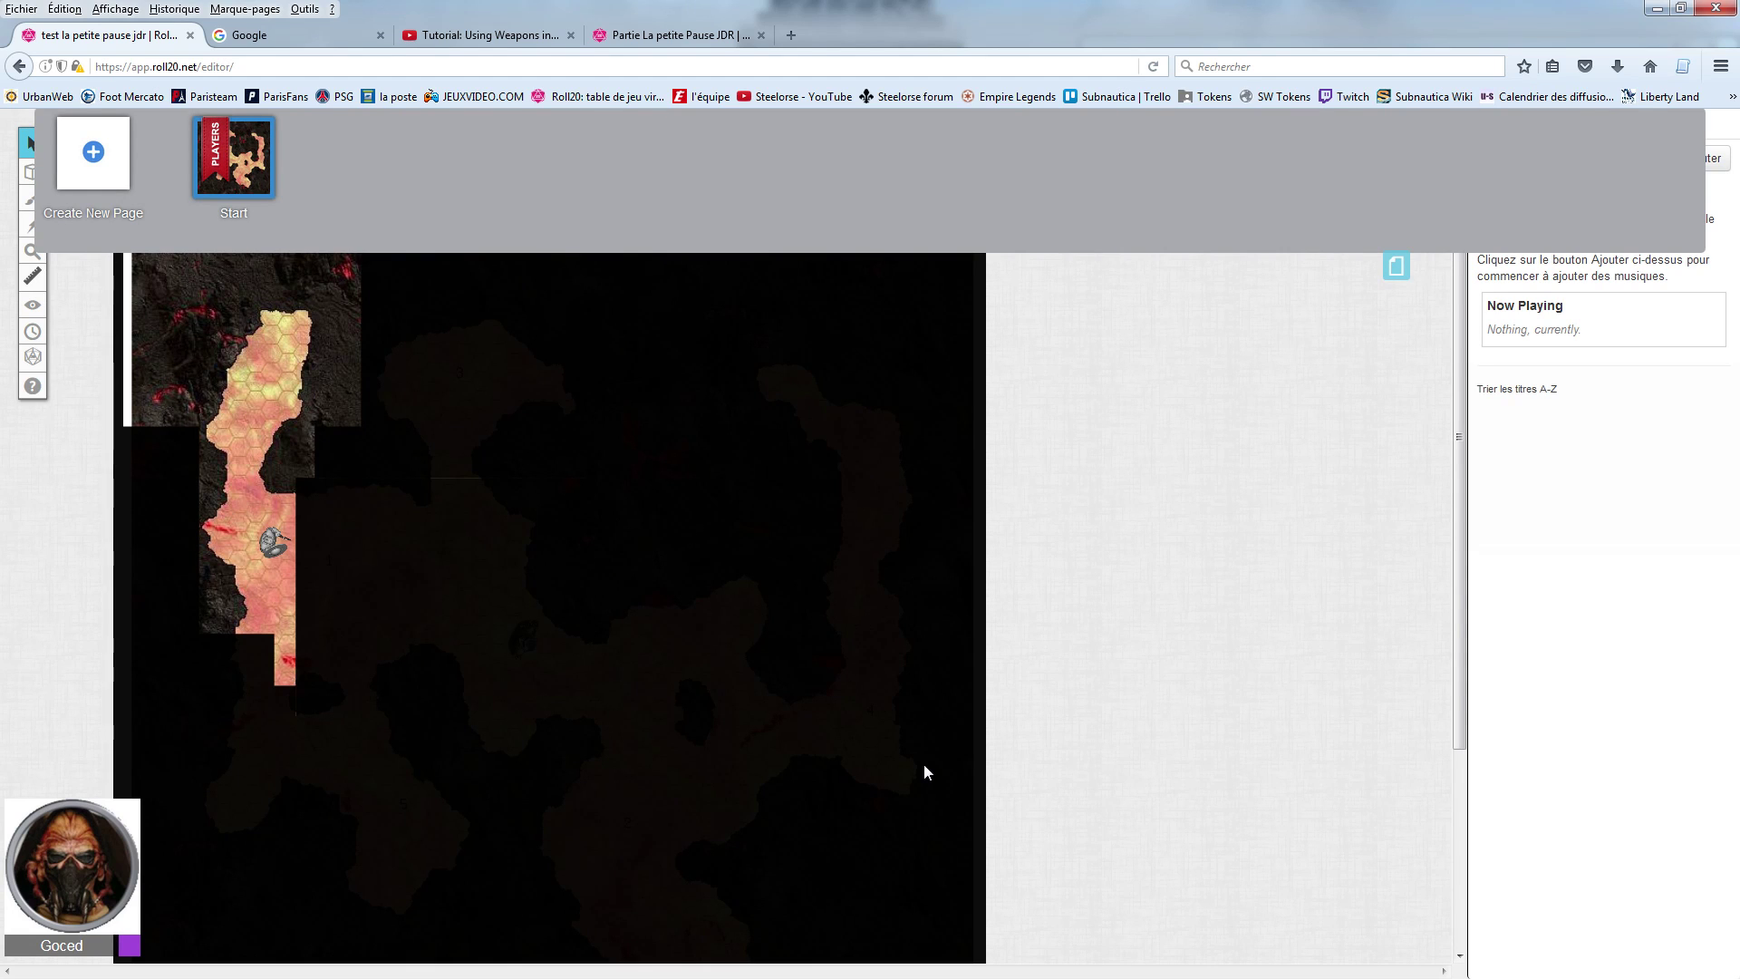
pyautogui.click(1396, 267)
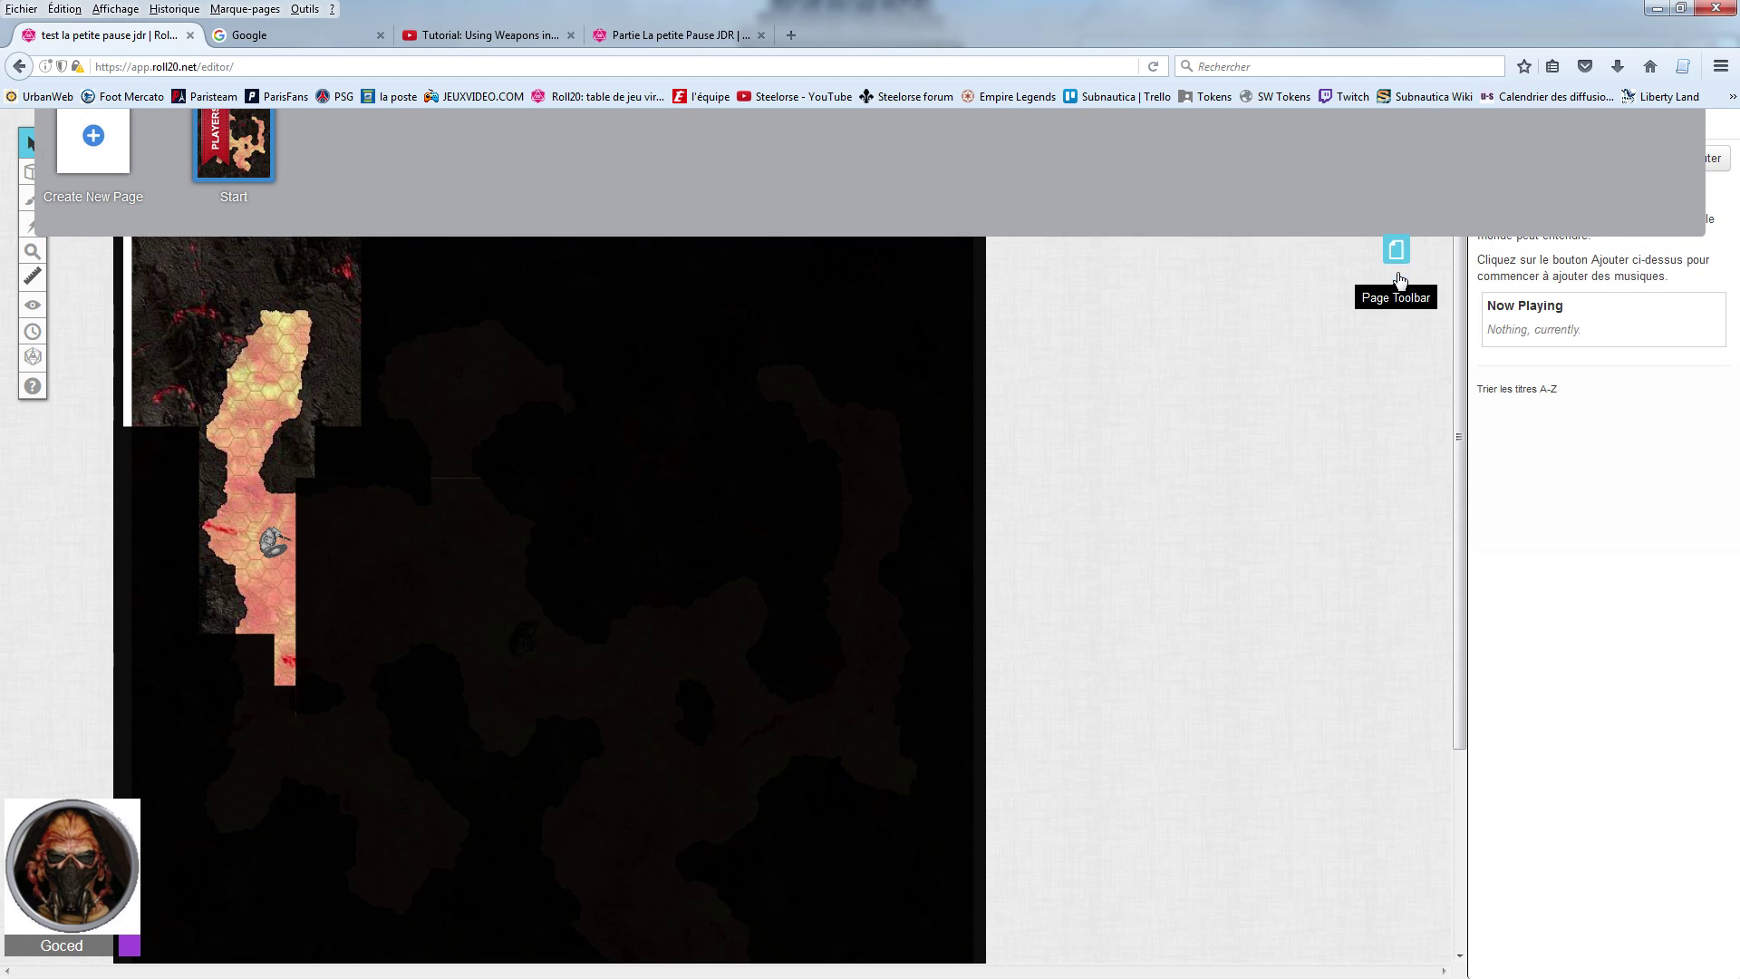
# Step: Raise the Start page's Opacité MJ to its maximum and apply the settings
pyautogui.click(1396, 125)
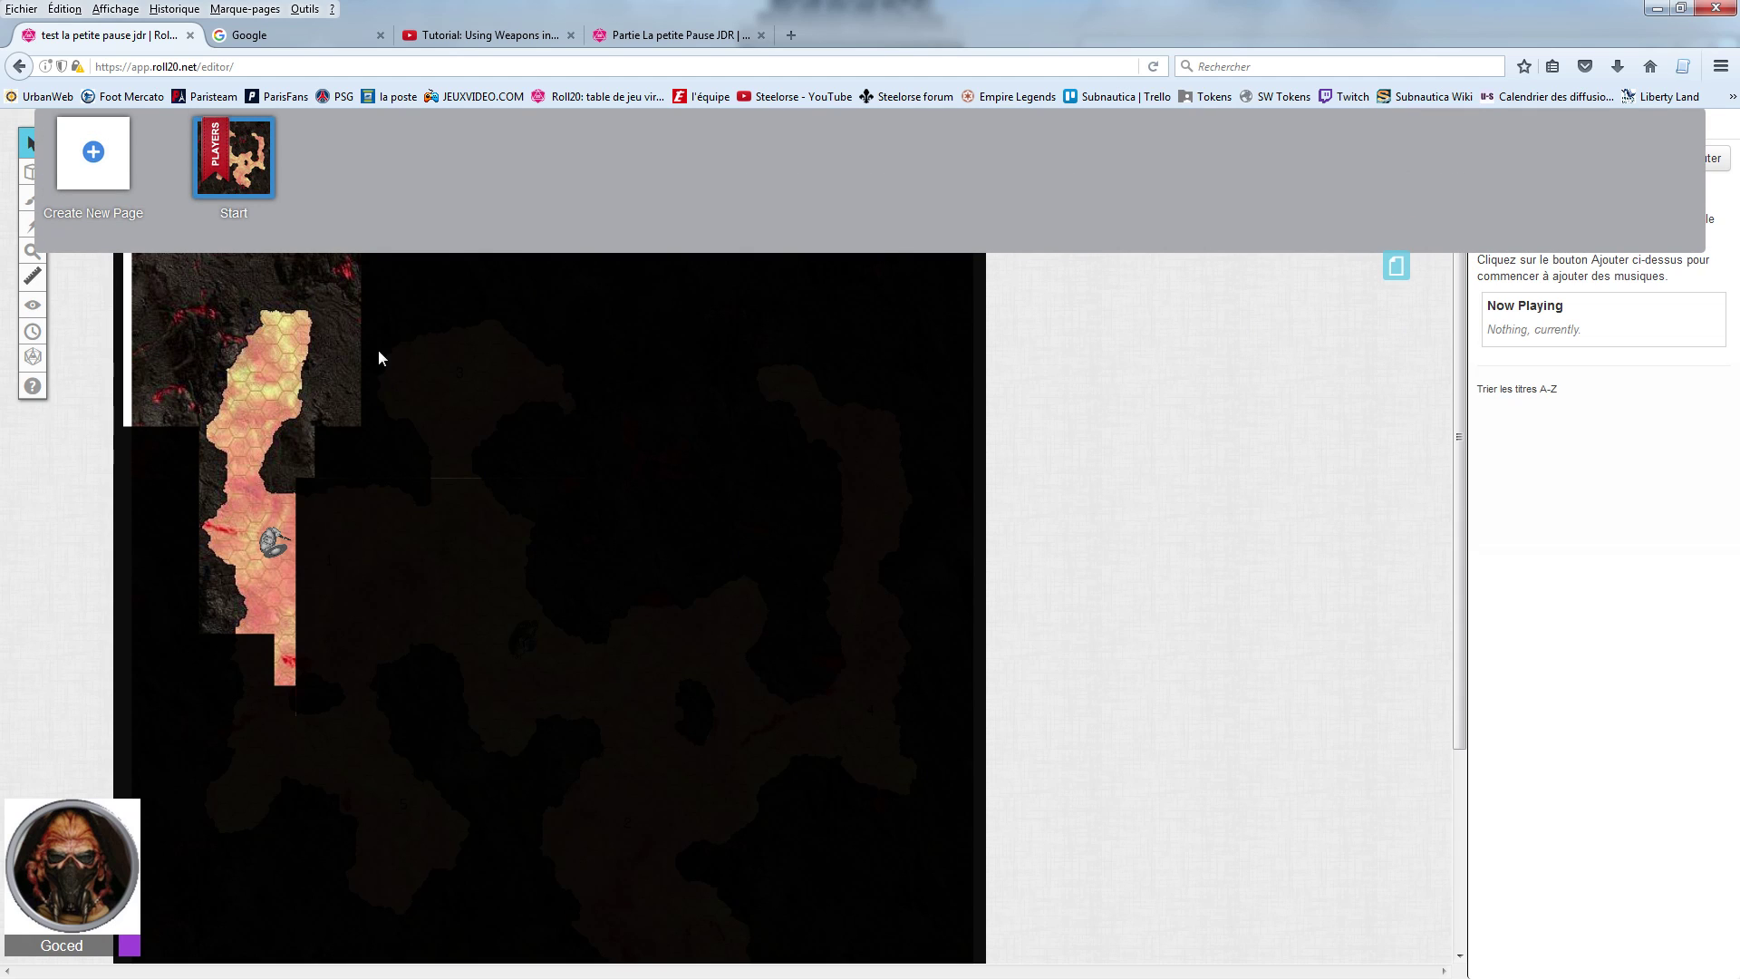
pyautogui.click(201, 134)
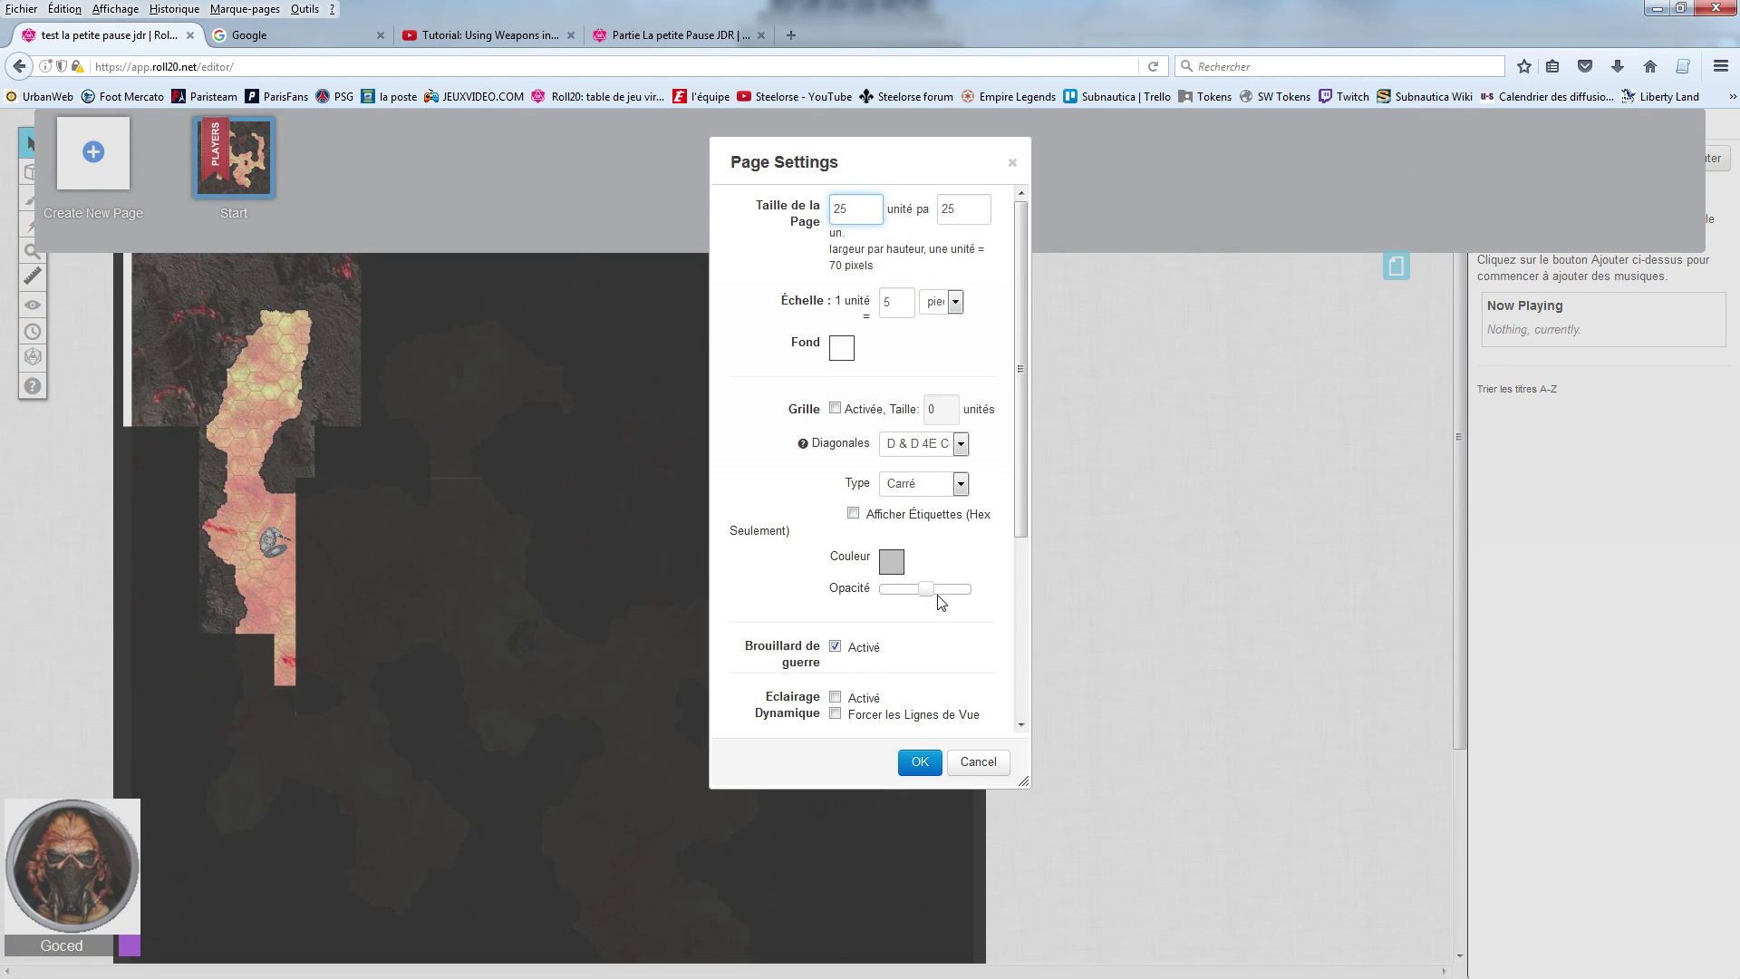
pyautogui.scroll(-5, 934, 600)
pyautogui.moveTo(921, 598); pyautogui.dragTo(934, 598)
pyautogui.click(920, 763)
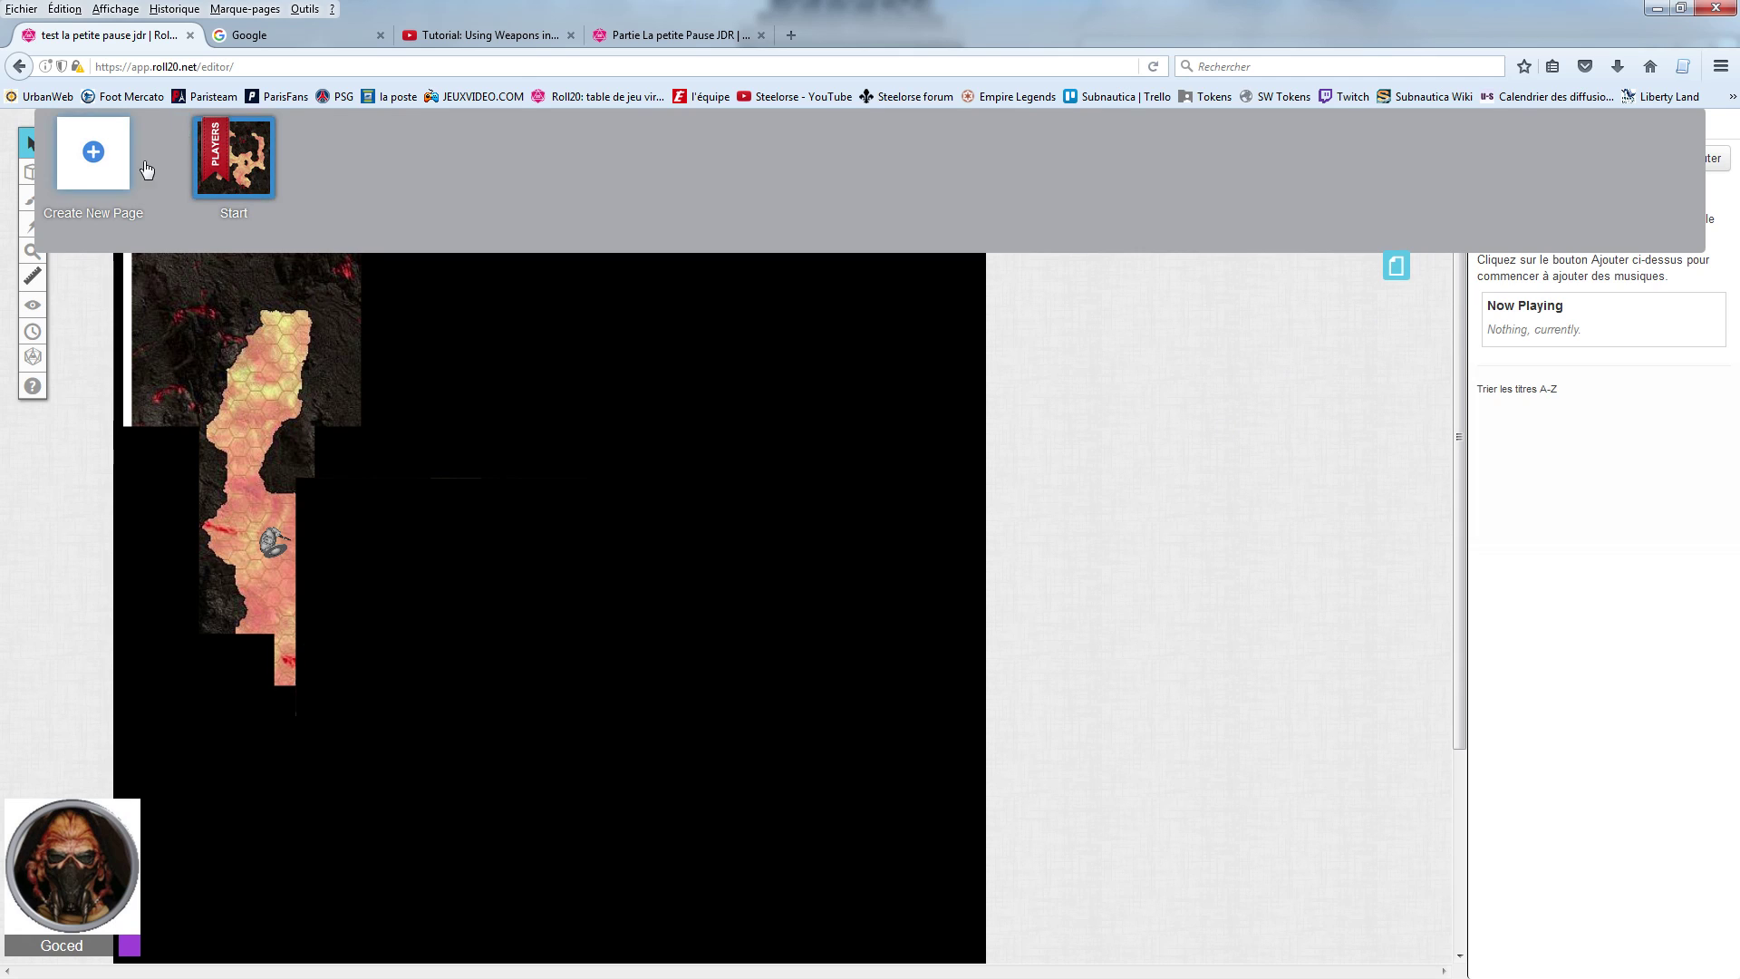
# Step: Lower the Start page's Opacité MJ to its minimum and apply the settings
pyautogui.click(175, 130)
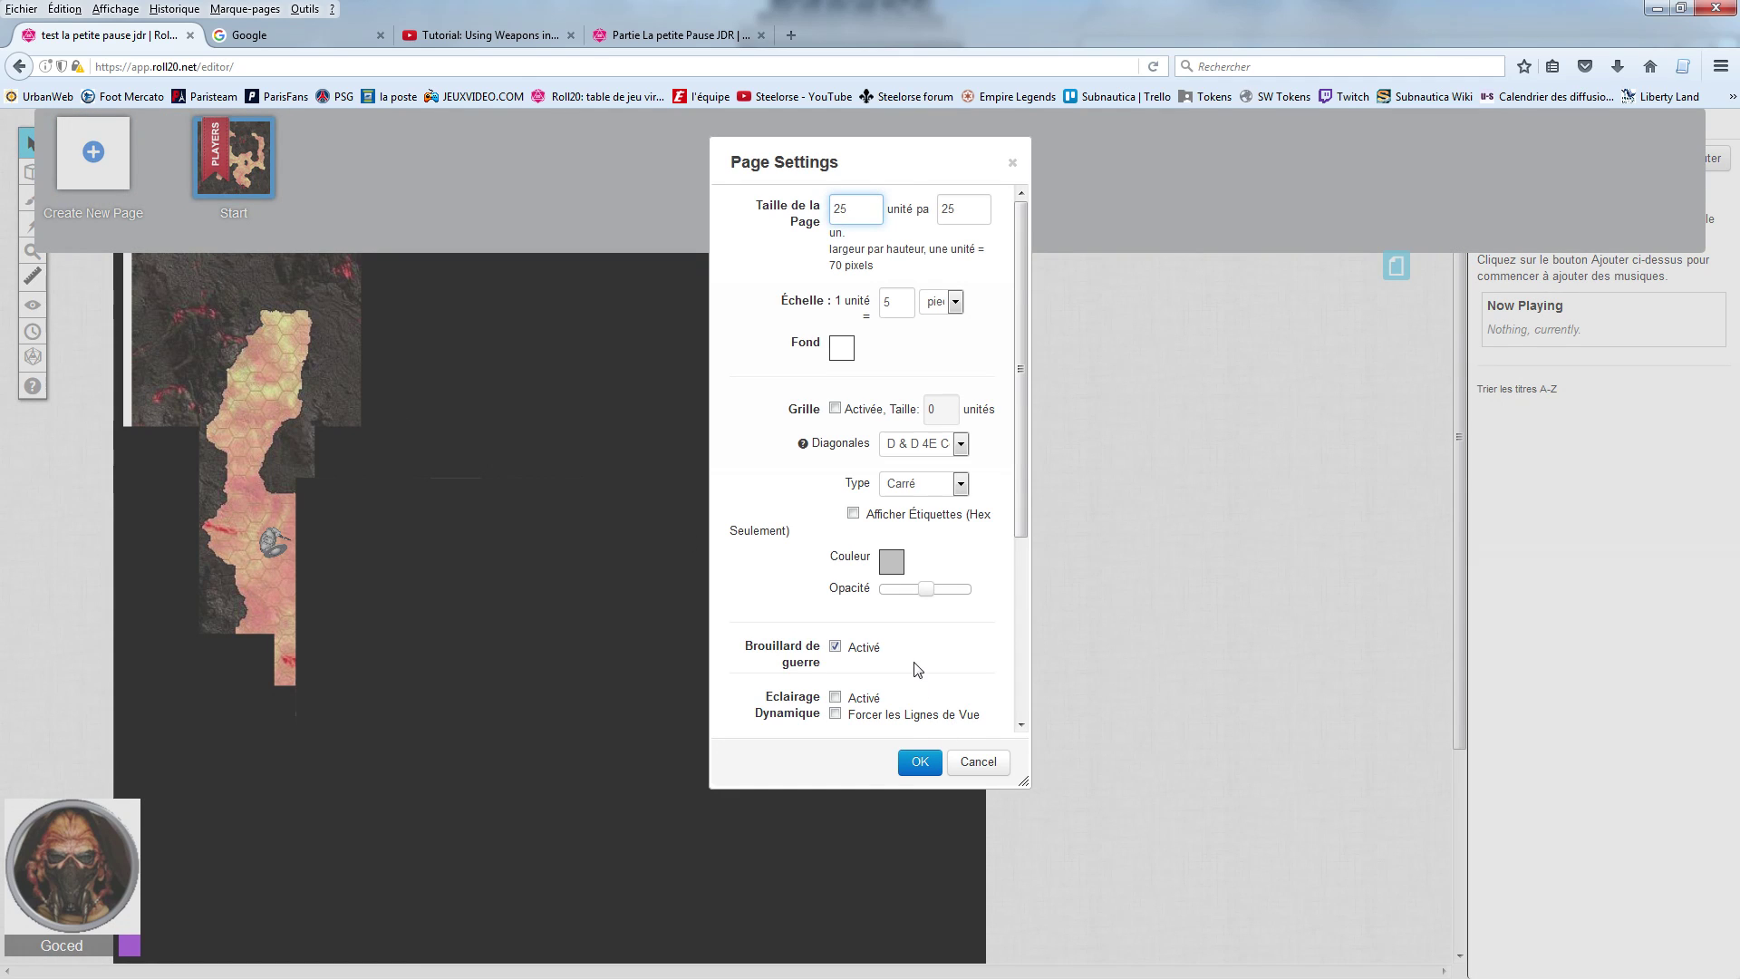
pyautogui.scroll(-3, 947, 707)
pyautogui.moveTo(916, 598); pyautogui.dragTo(798, 603)
pyautogui.click(919, 762)
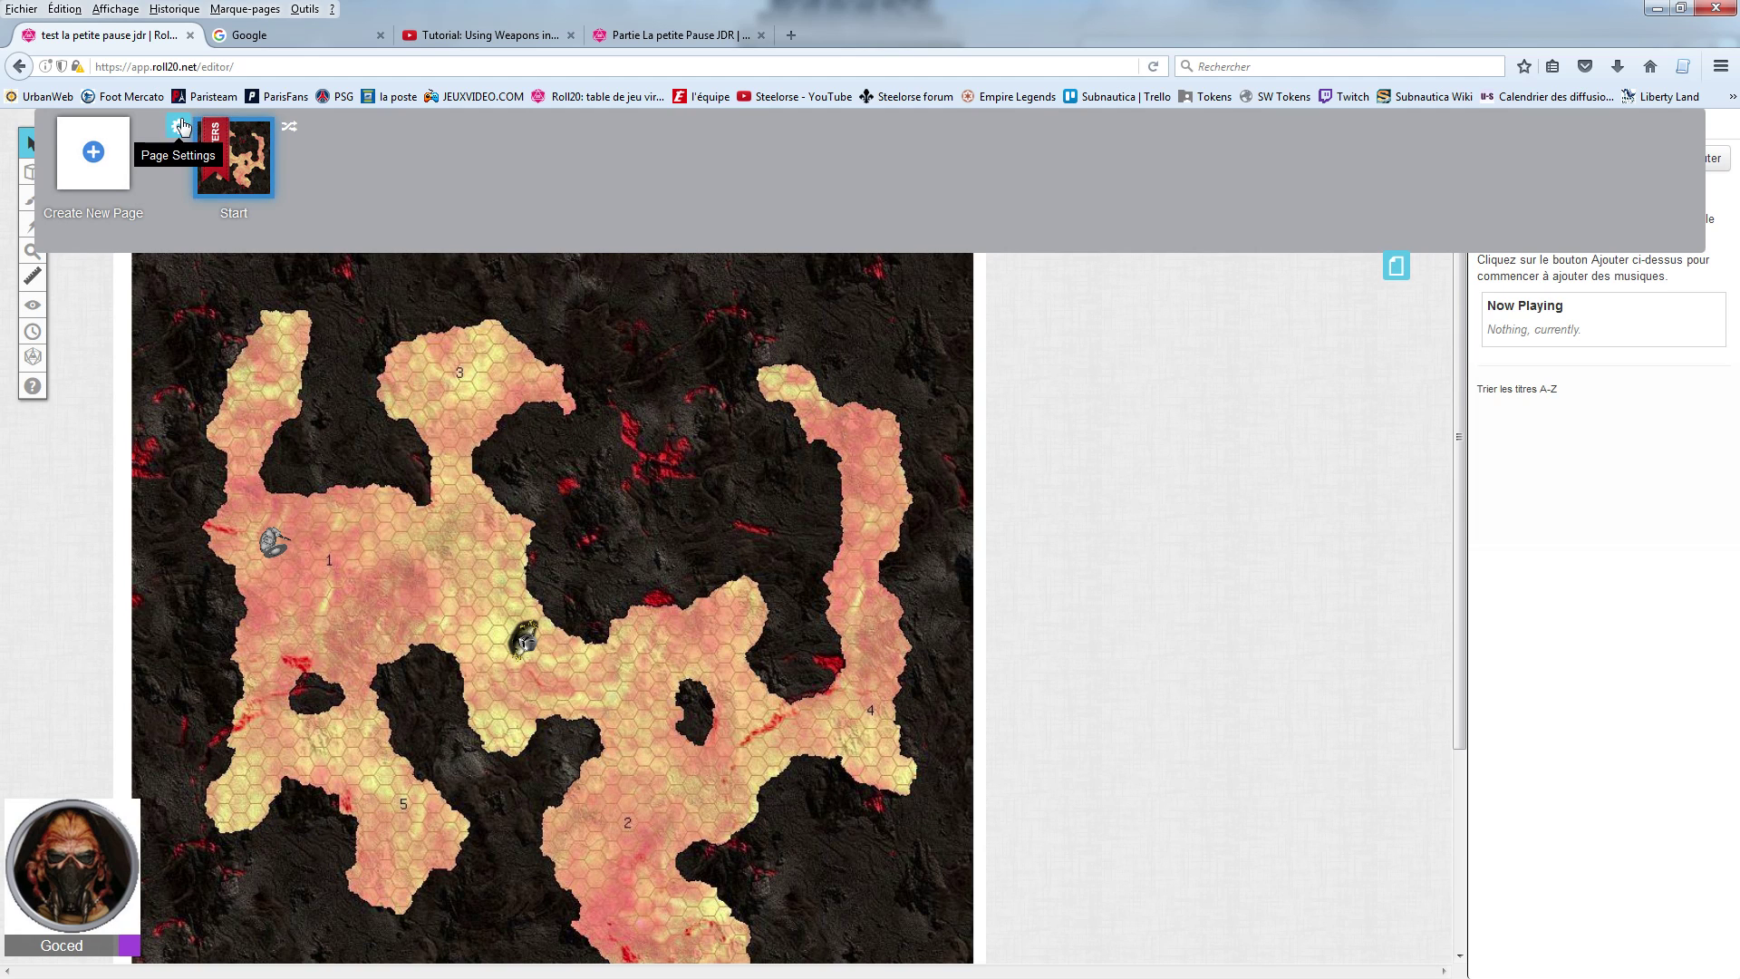
# Step: Raise the Start page's Opacité MJ to about one third and apply the settings
pyautogui.click(186, 129)
pyautogui.scroll(-5, 839, 580)
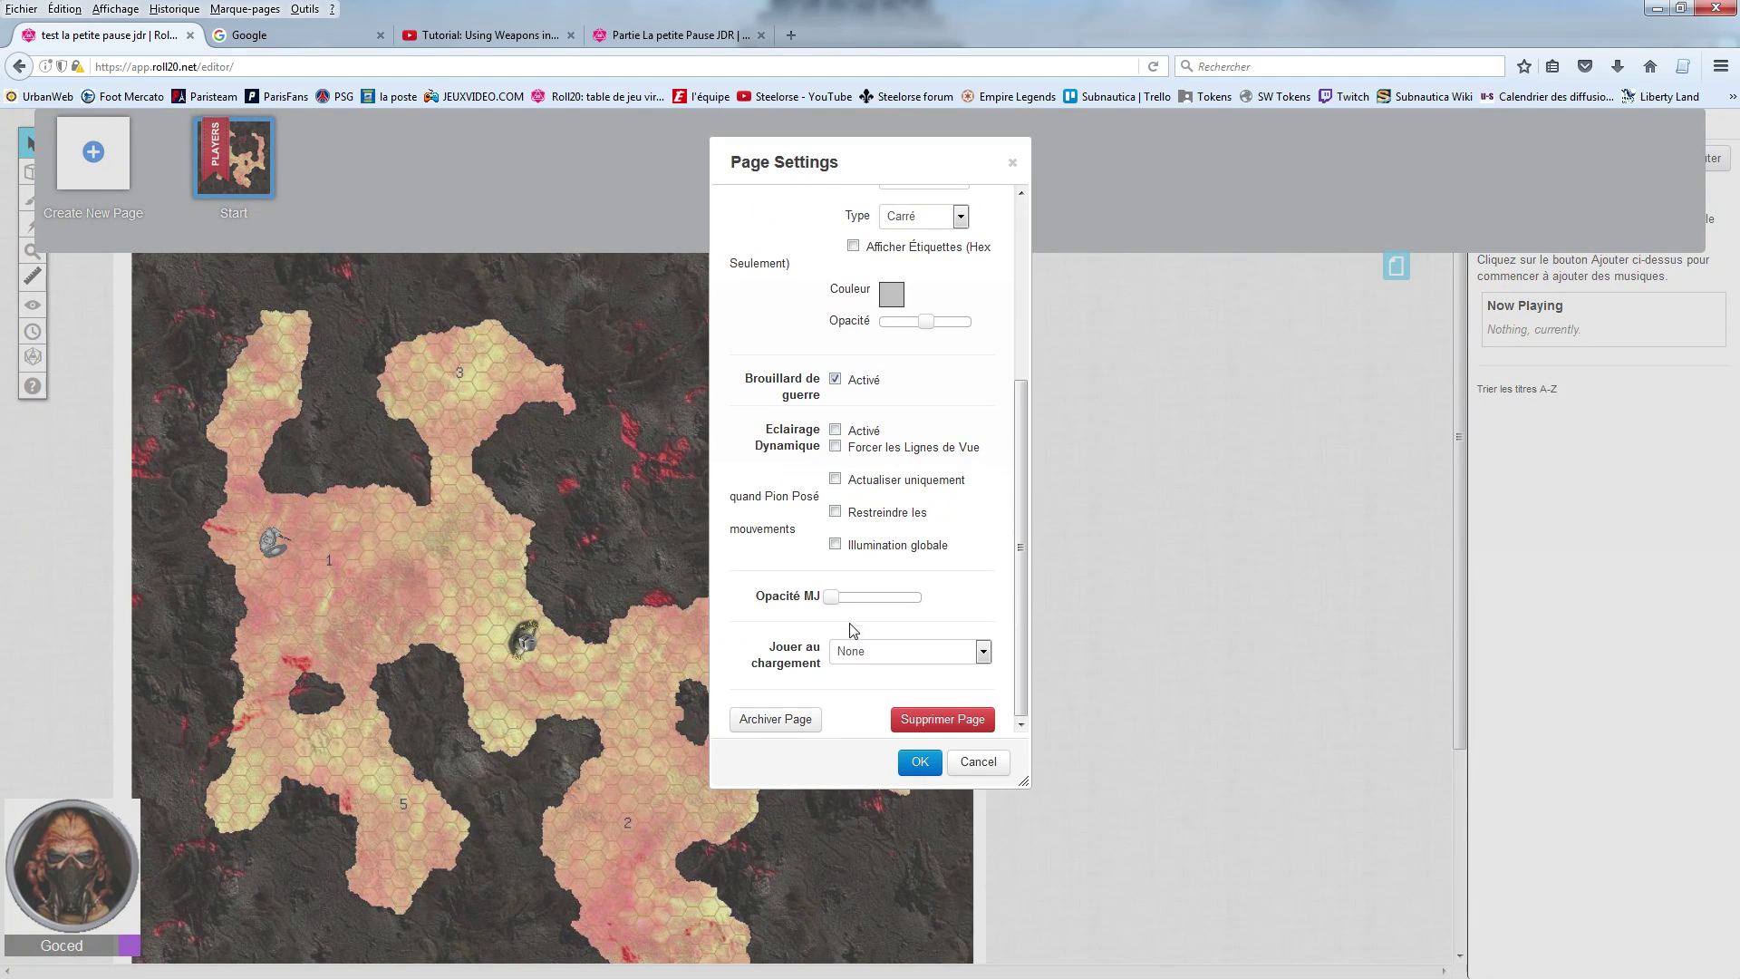
pyautogui.moveTo(853, 606); pyautogui.dragTo(864, 608)
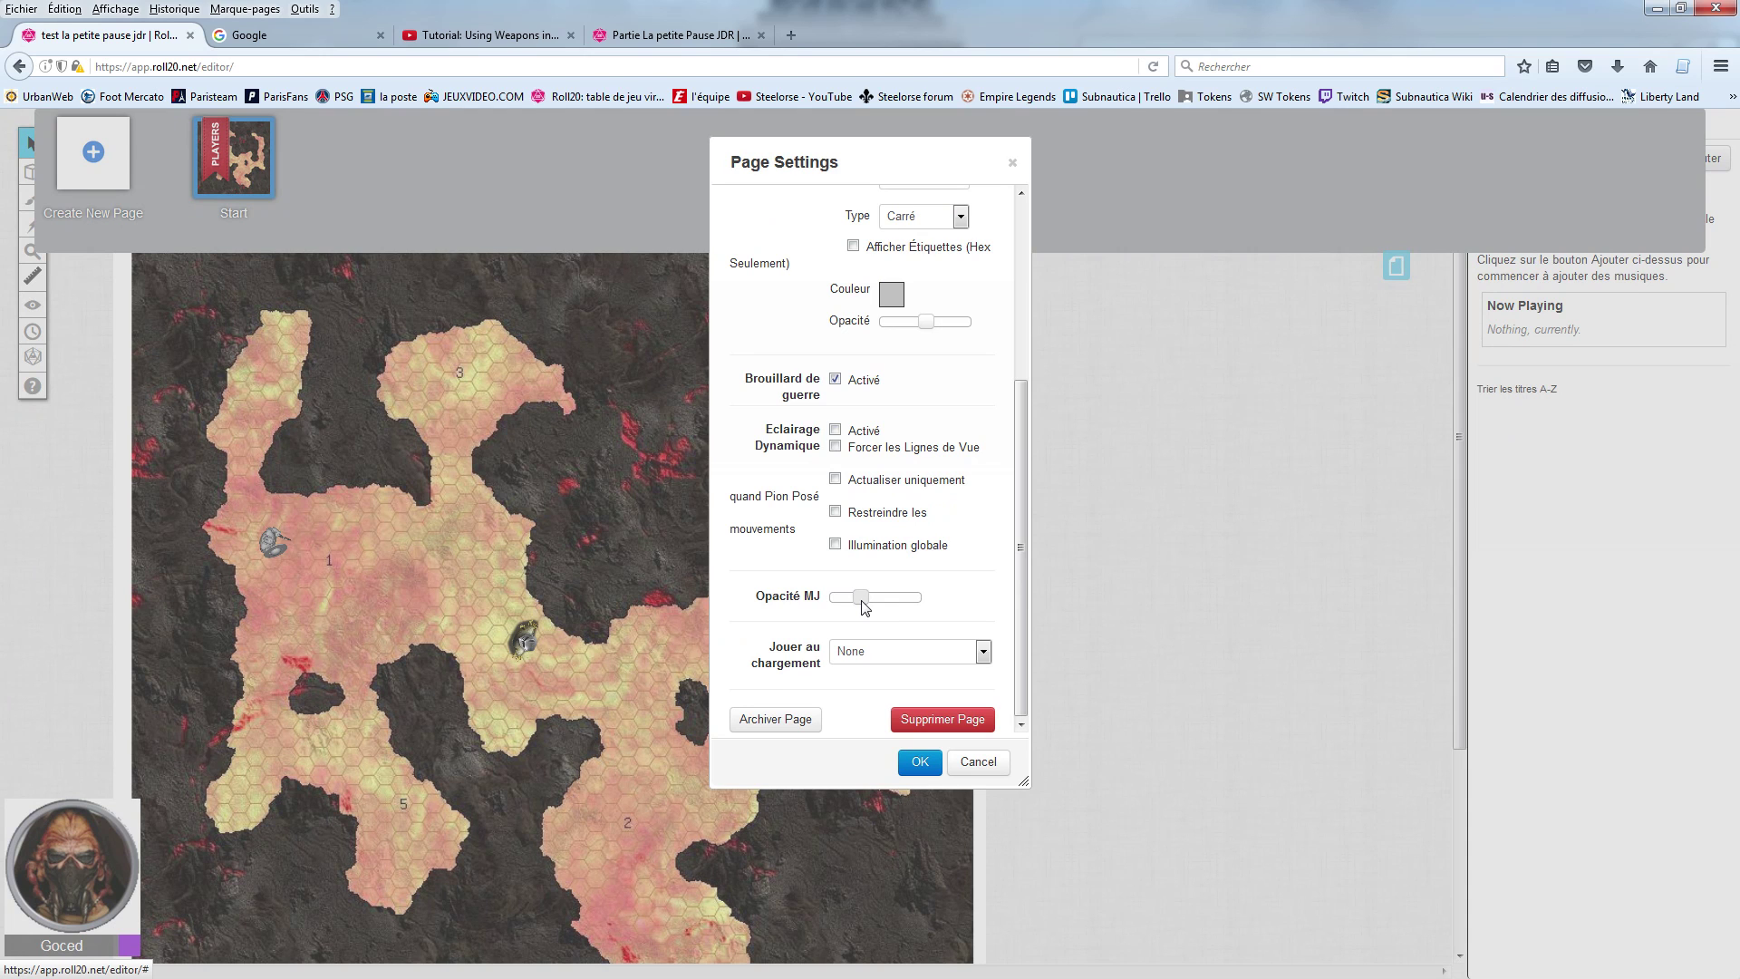
pyautogui.click(921, 762)
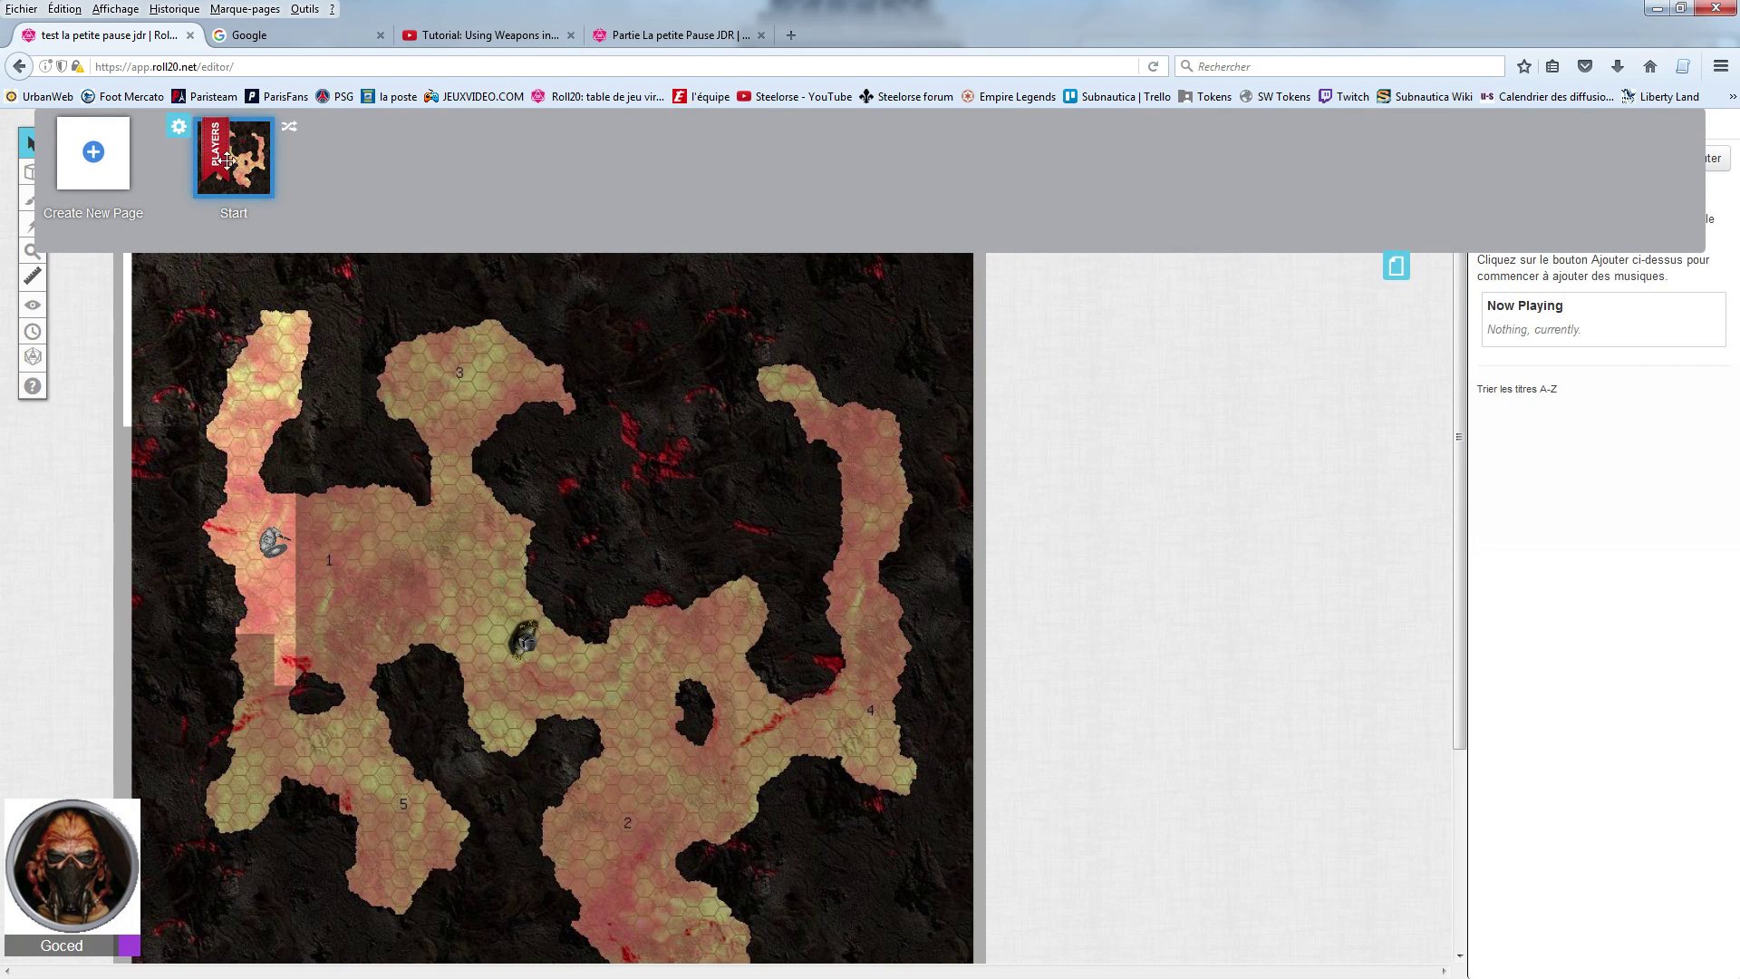
# Step: Raise the Start page's Opacité MJ to just under half and apply the settings
pyautogui.click(265, 128)
pyautogui.scroll(-5, 915, 723)
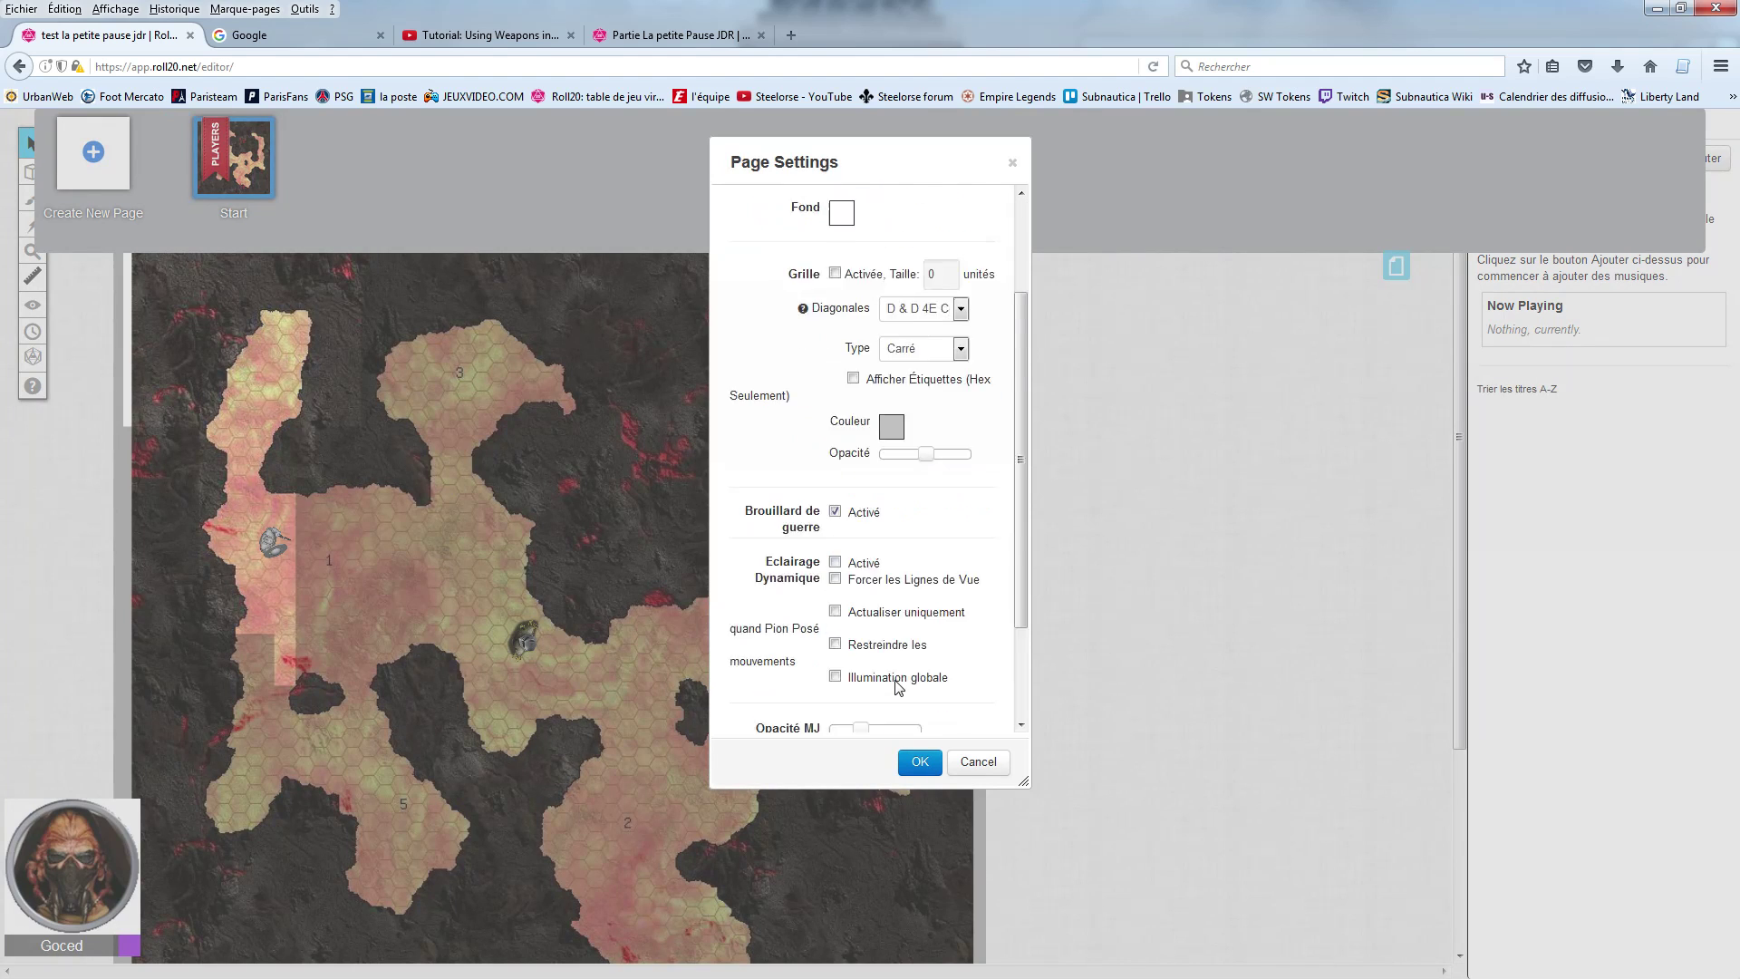
pyautogui.moveTo(868, 598); pyautogui.dragTo(871, 598)
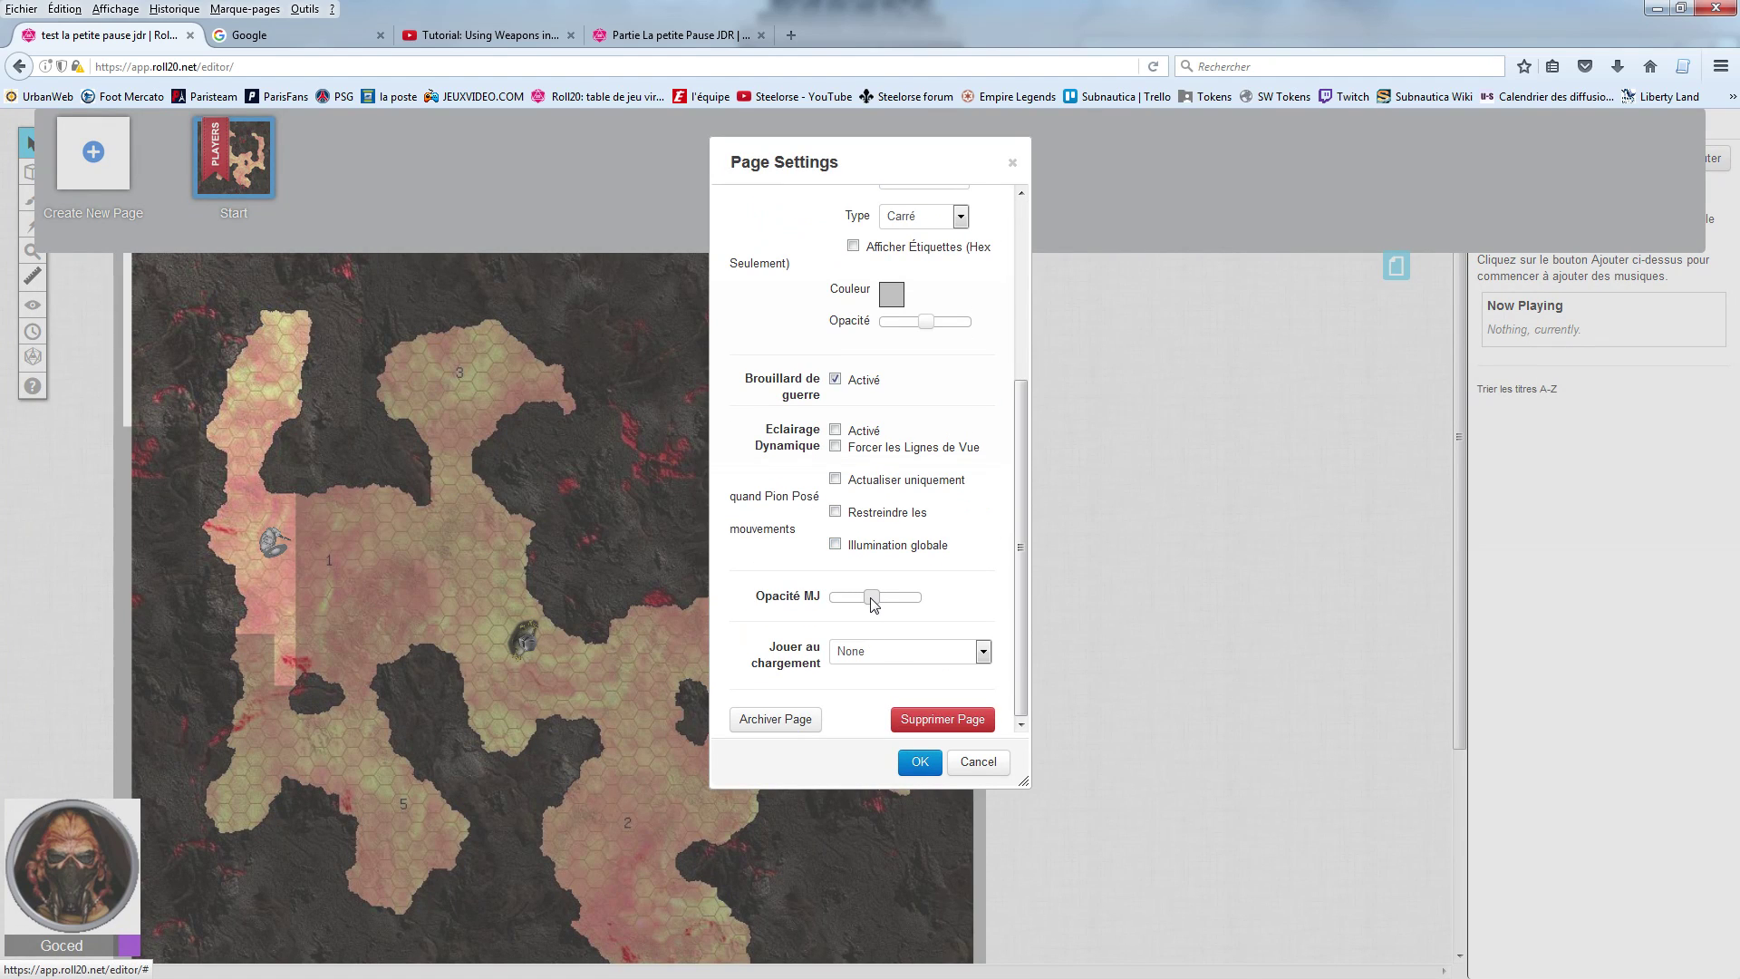
pyautogui.click(920, 761)
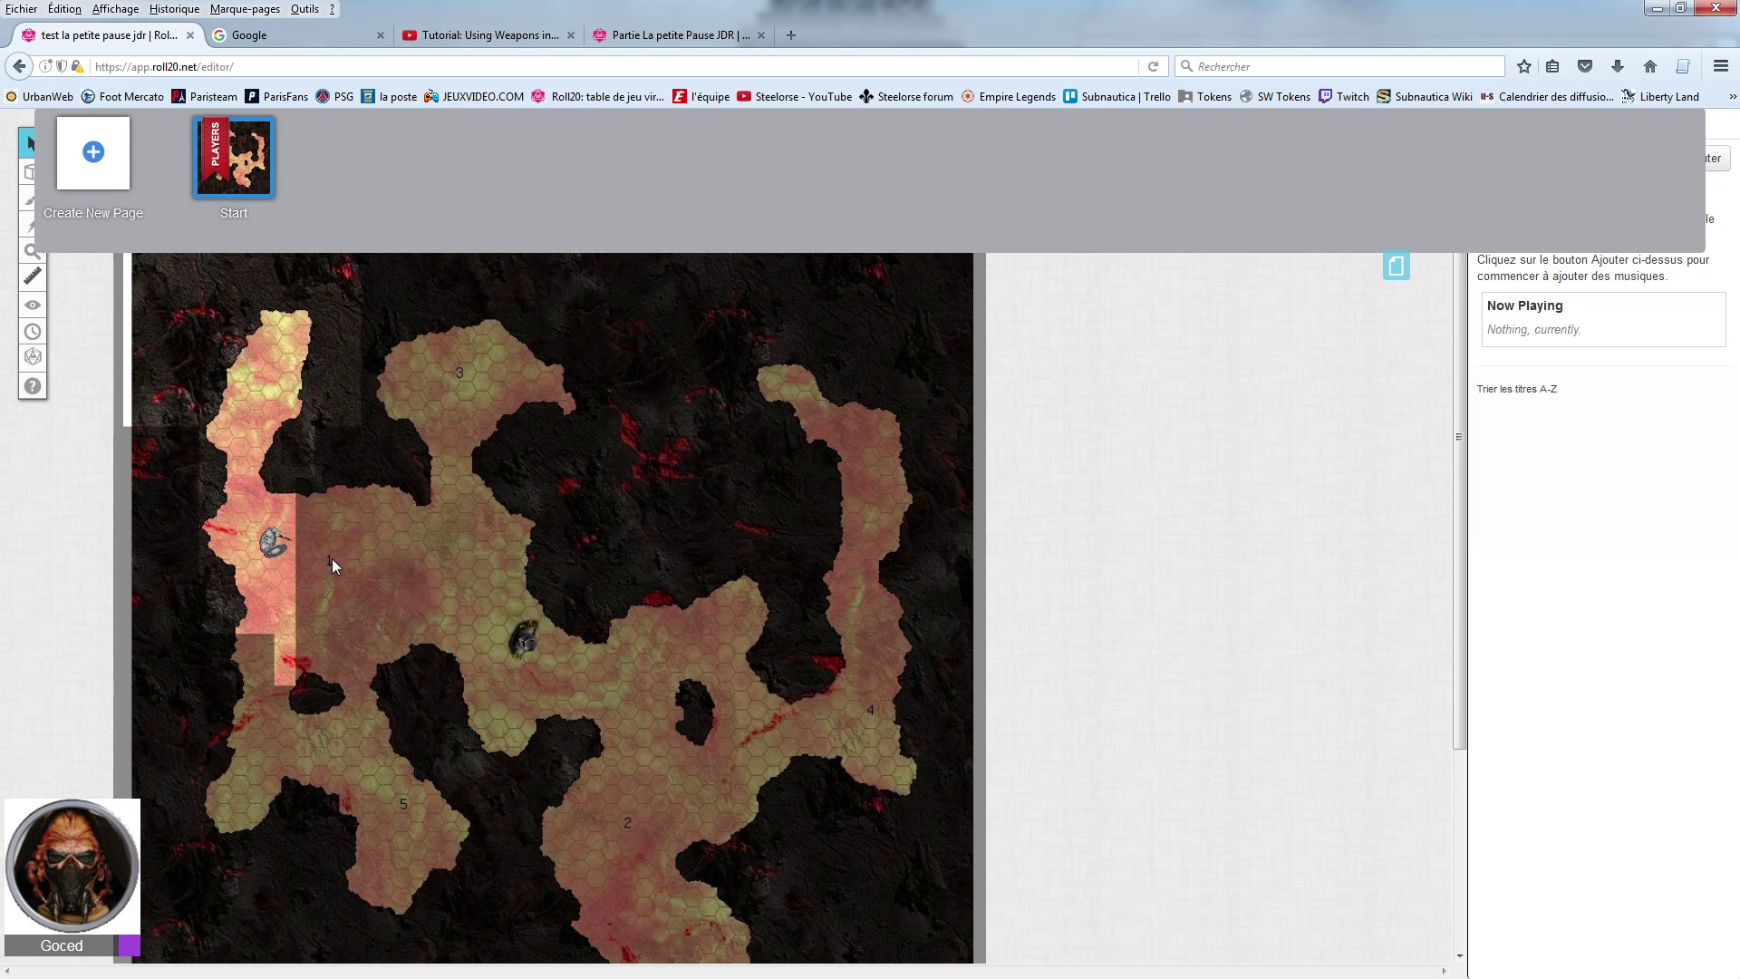
# Step: Move the token in area 1 slightly towards the cave's west wall and hide the page list
pyautogui.click(274, 542)
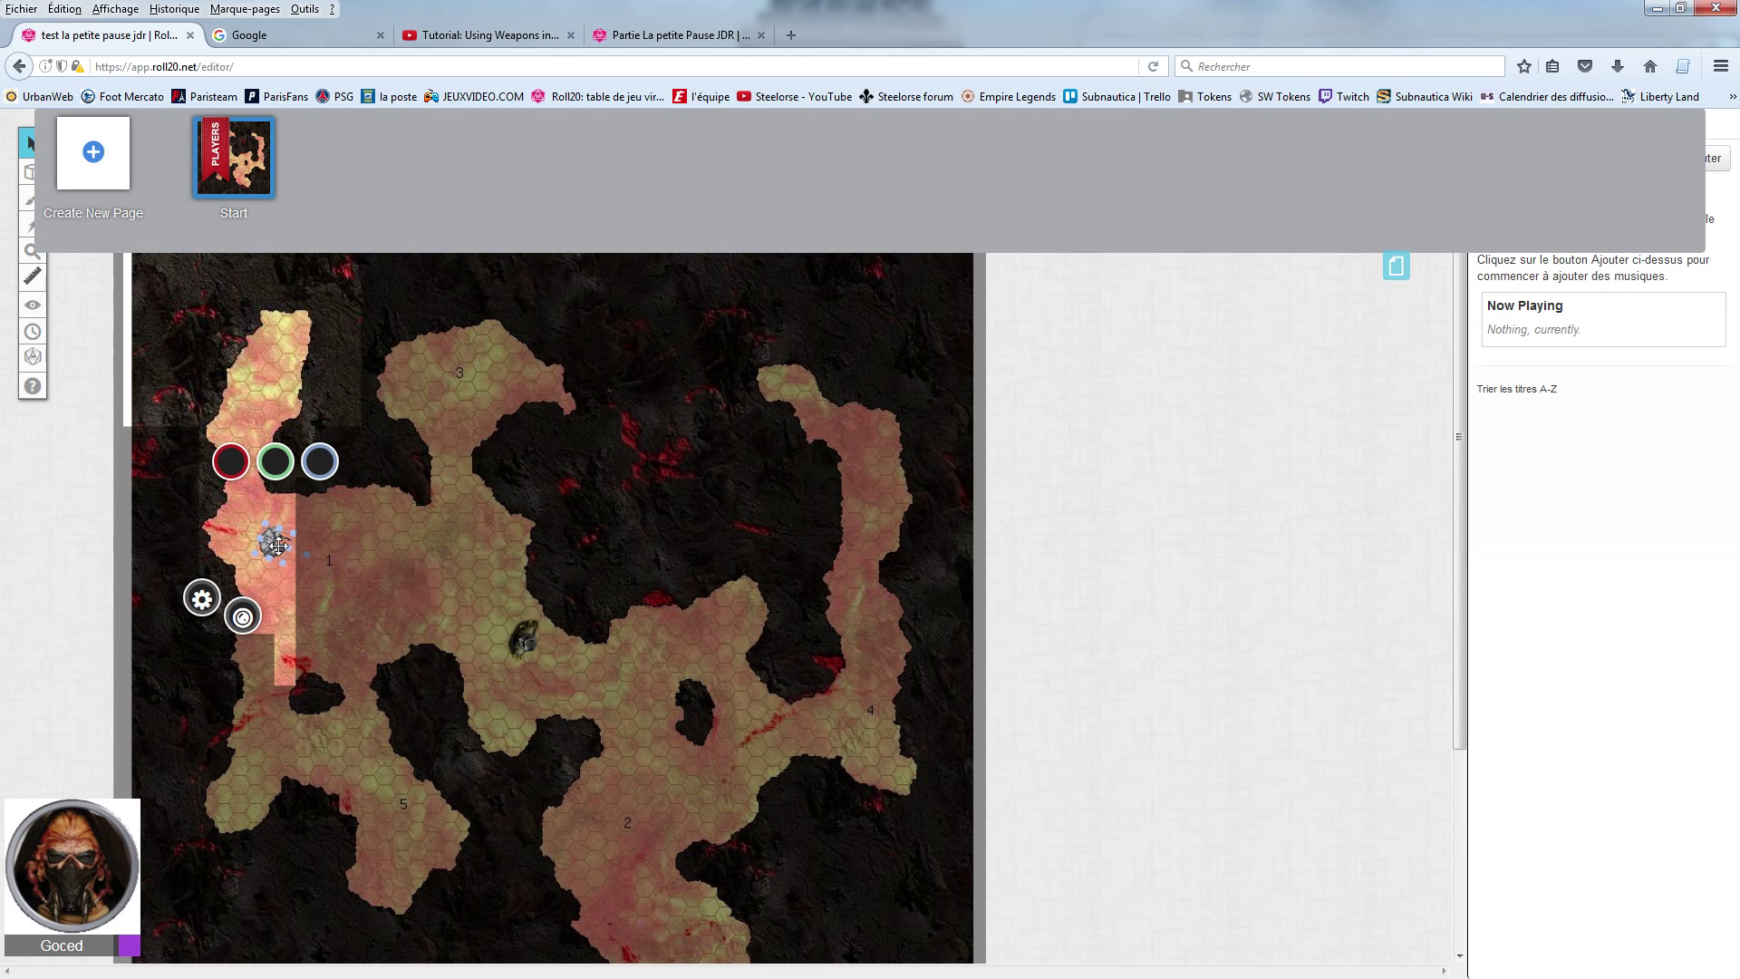
pyautogui.moveTo(277, 543); pyautogui.dragTo(249, 544)
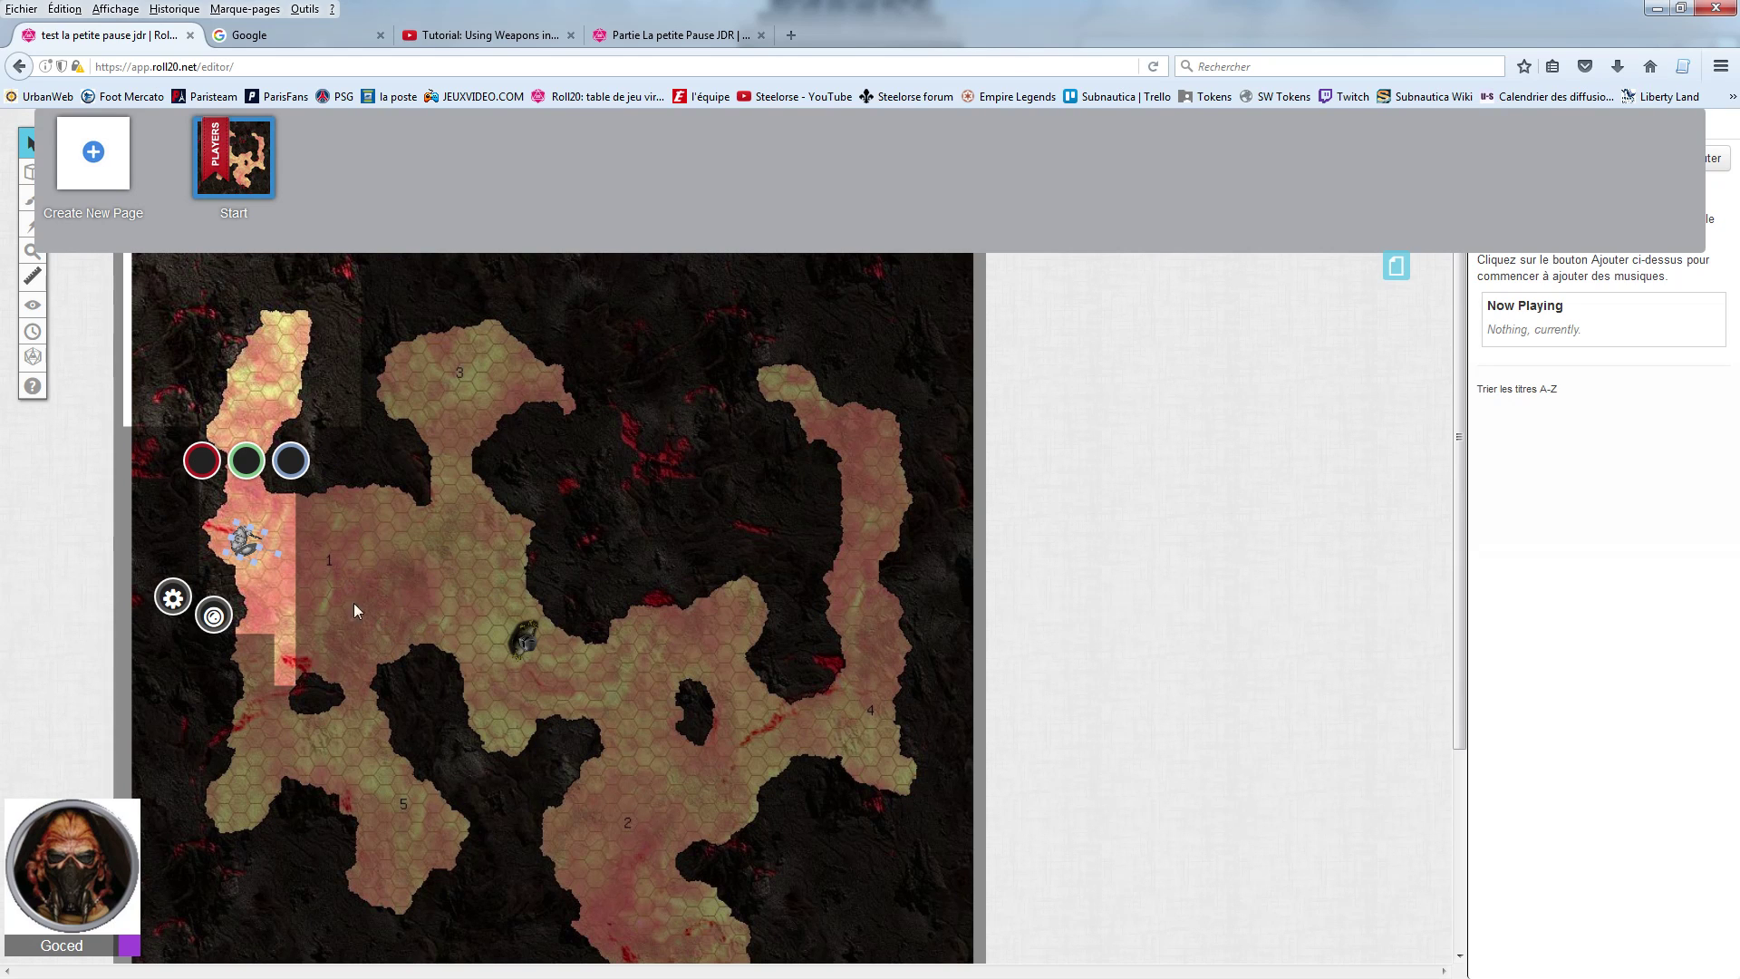
pyautogui.click(1396, 266)
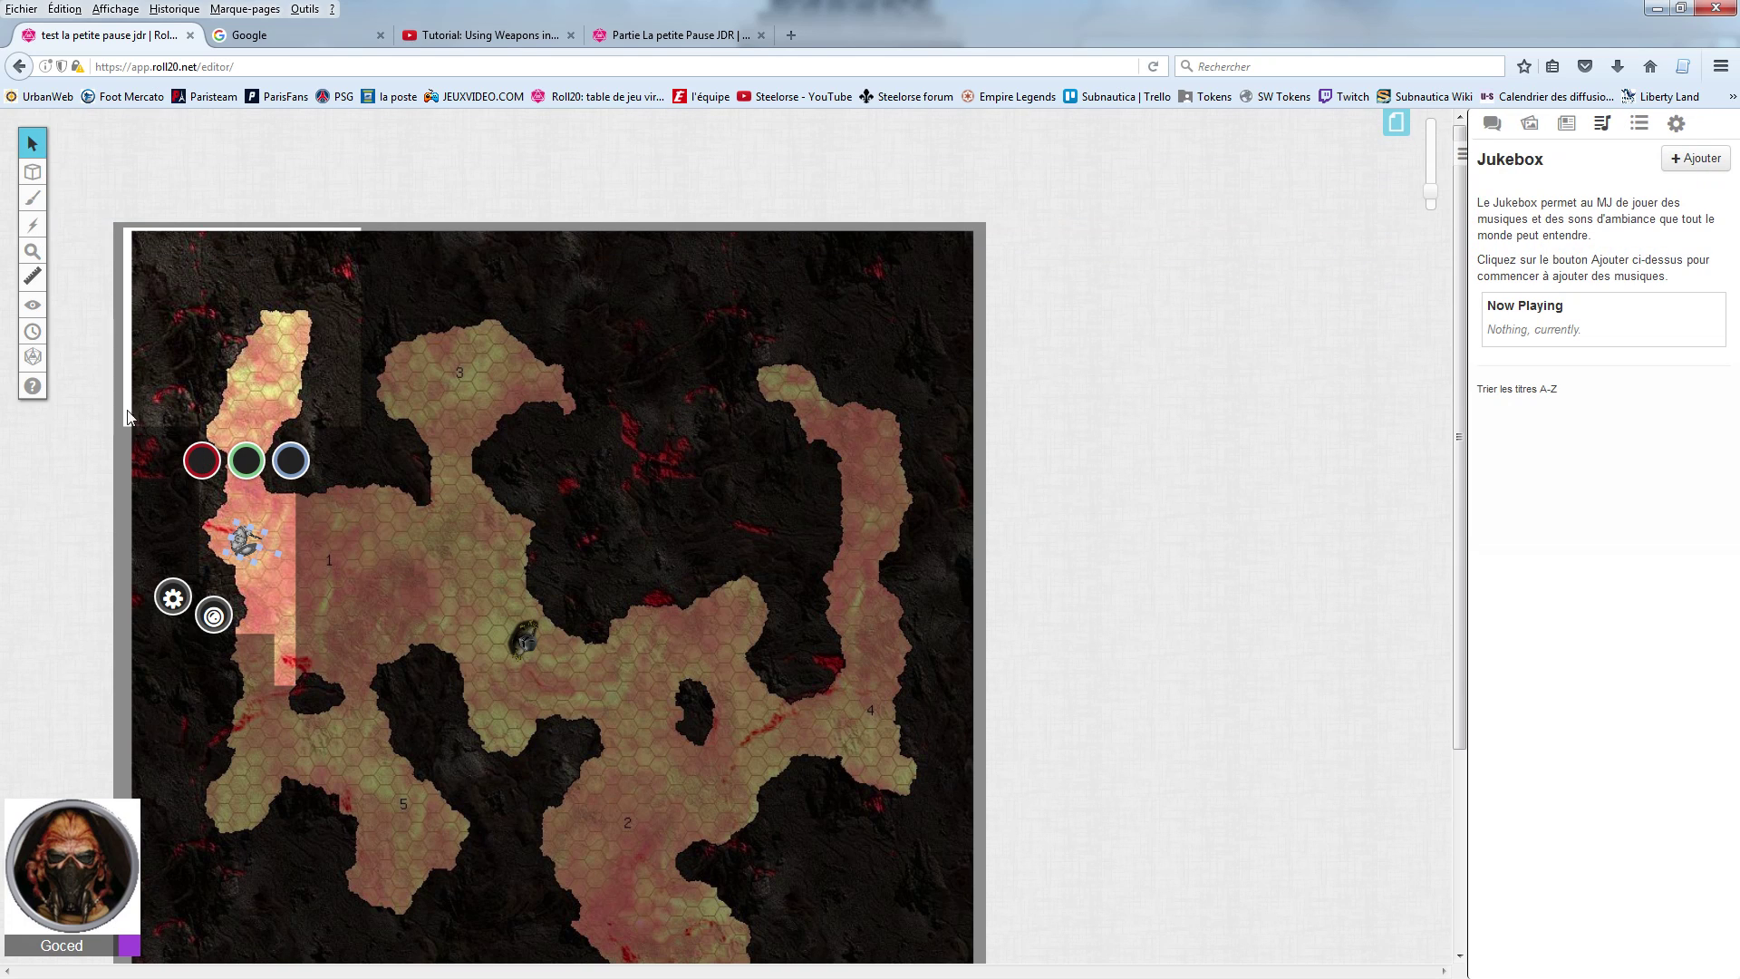
# Step: Reveal a rectangular fog zone covering area 1 and the second token with Révéler Zones
pyautogui.moveTo(33, 305)
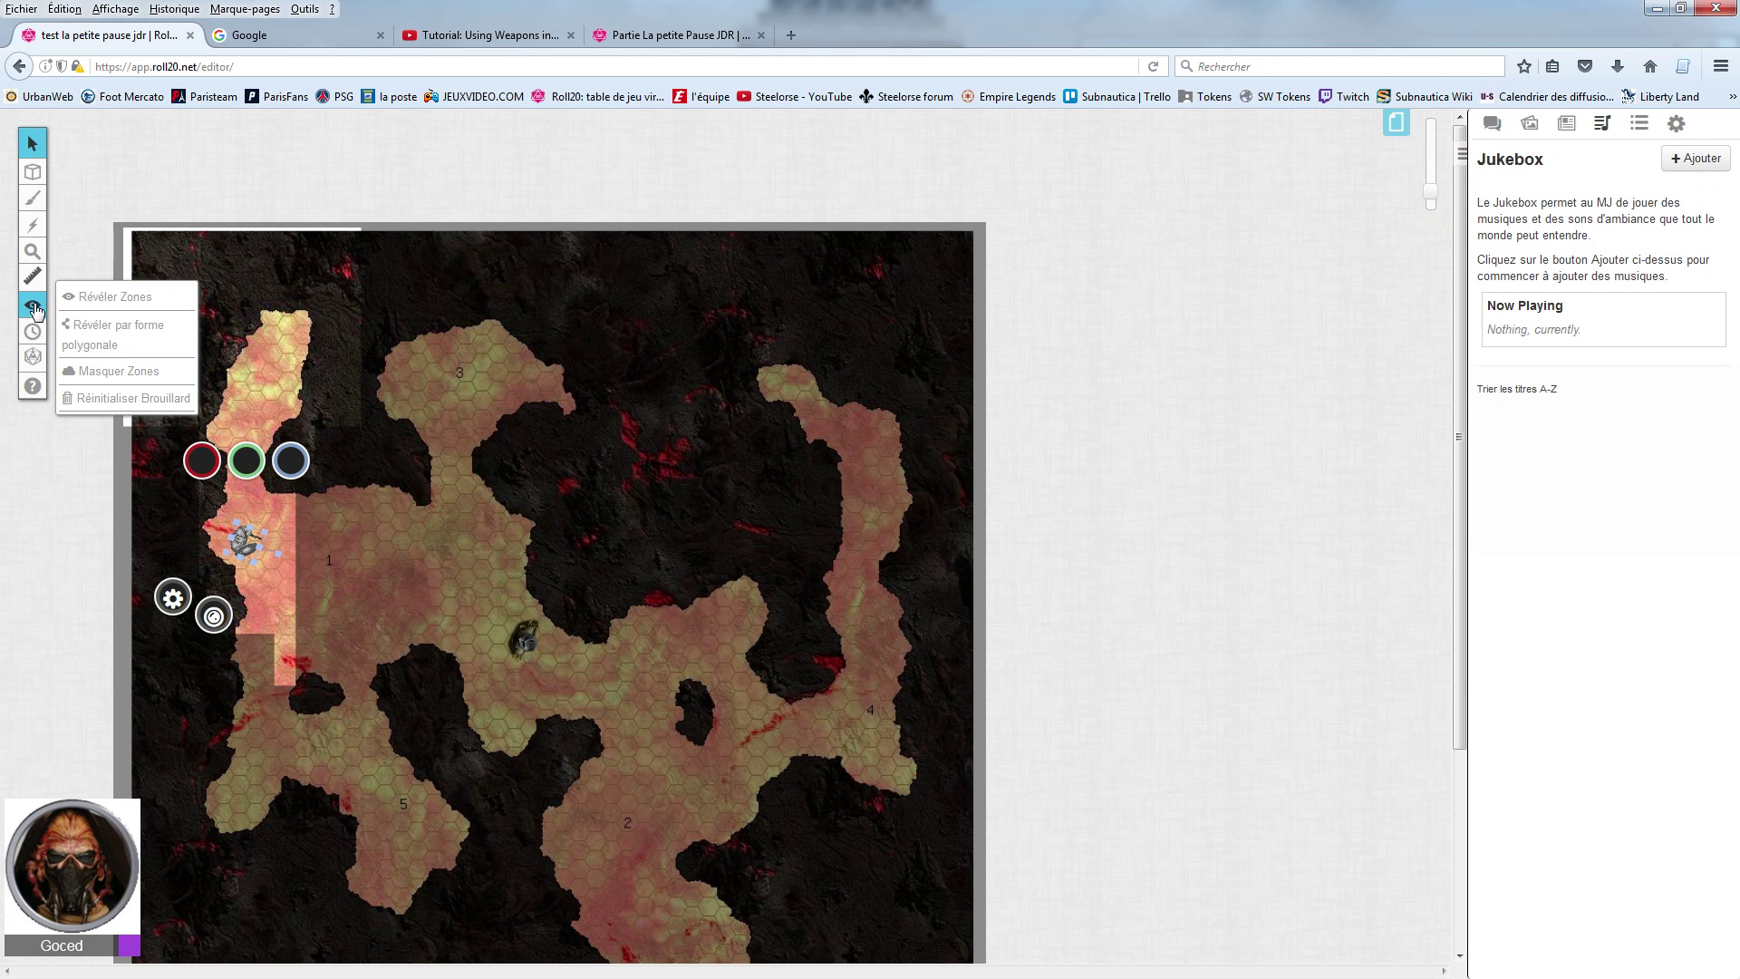
pyautogui.click(91, 297)
pyautogui.moveTo(269, 498); pyautogui.dragTo(605, 726)
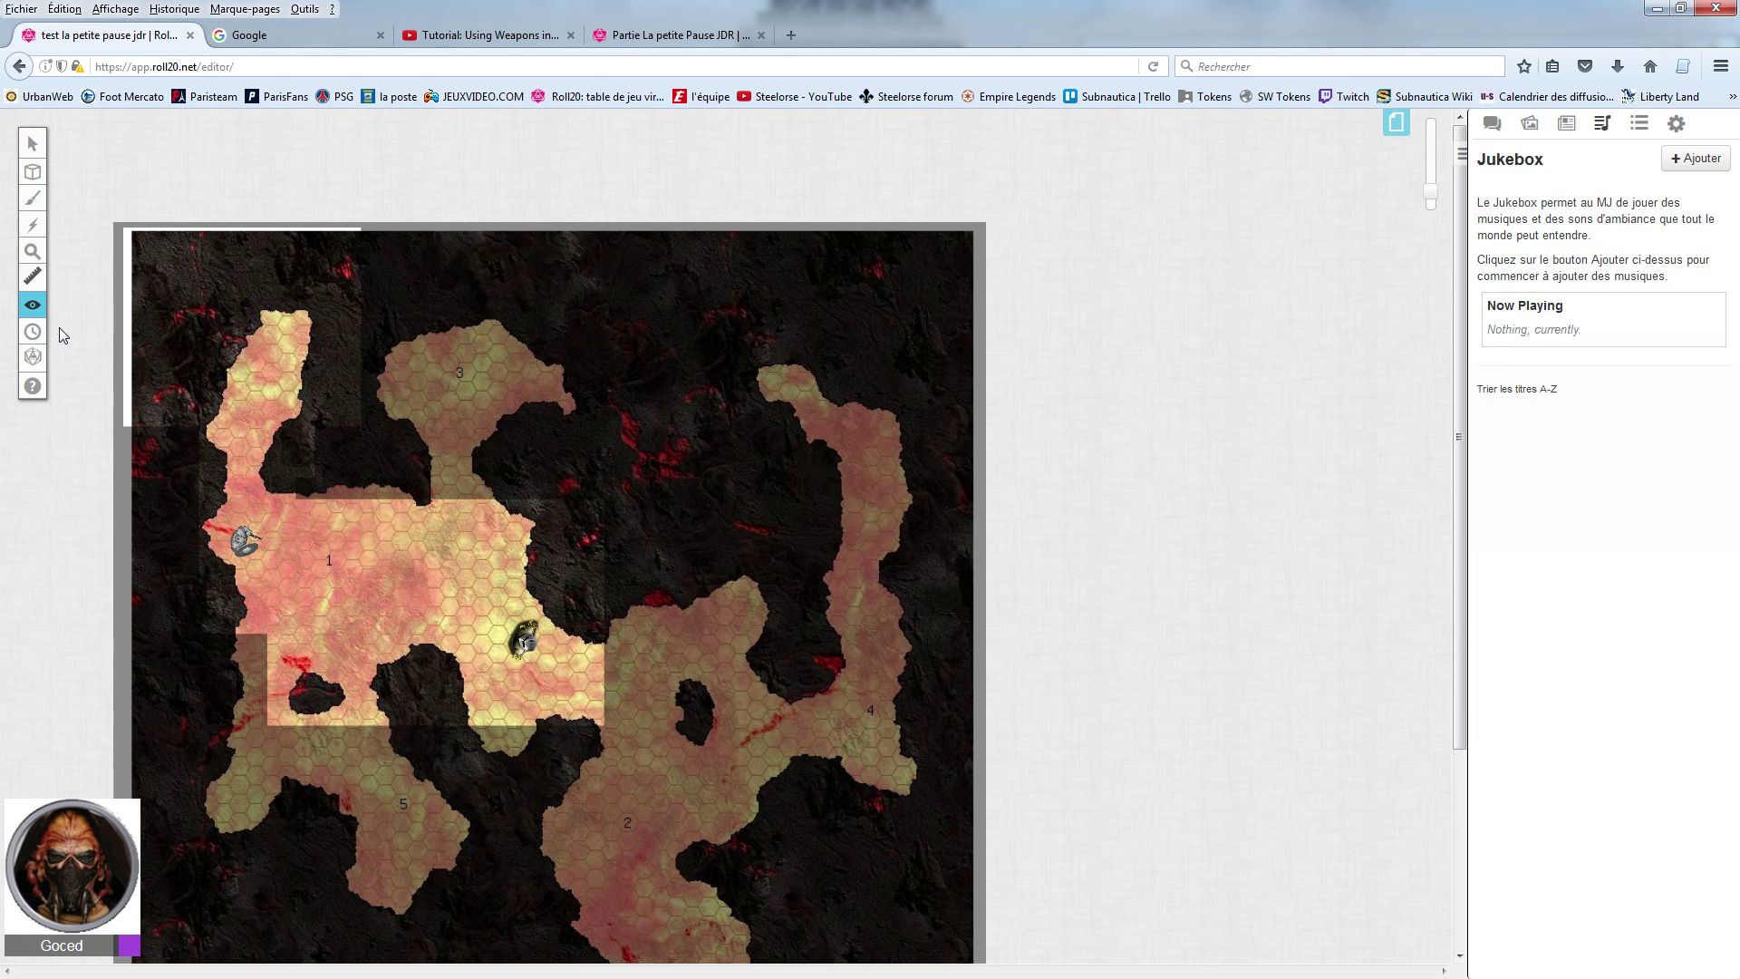
# Step: Hide a rectangular zone over area 1 and the second token again with Masquer Zones
pyautogui.moveTo(46, 313)
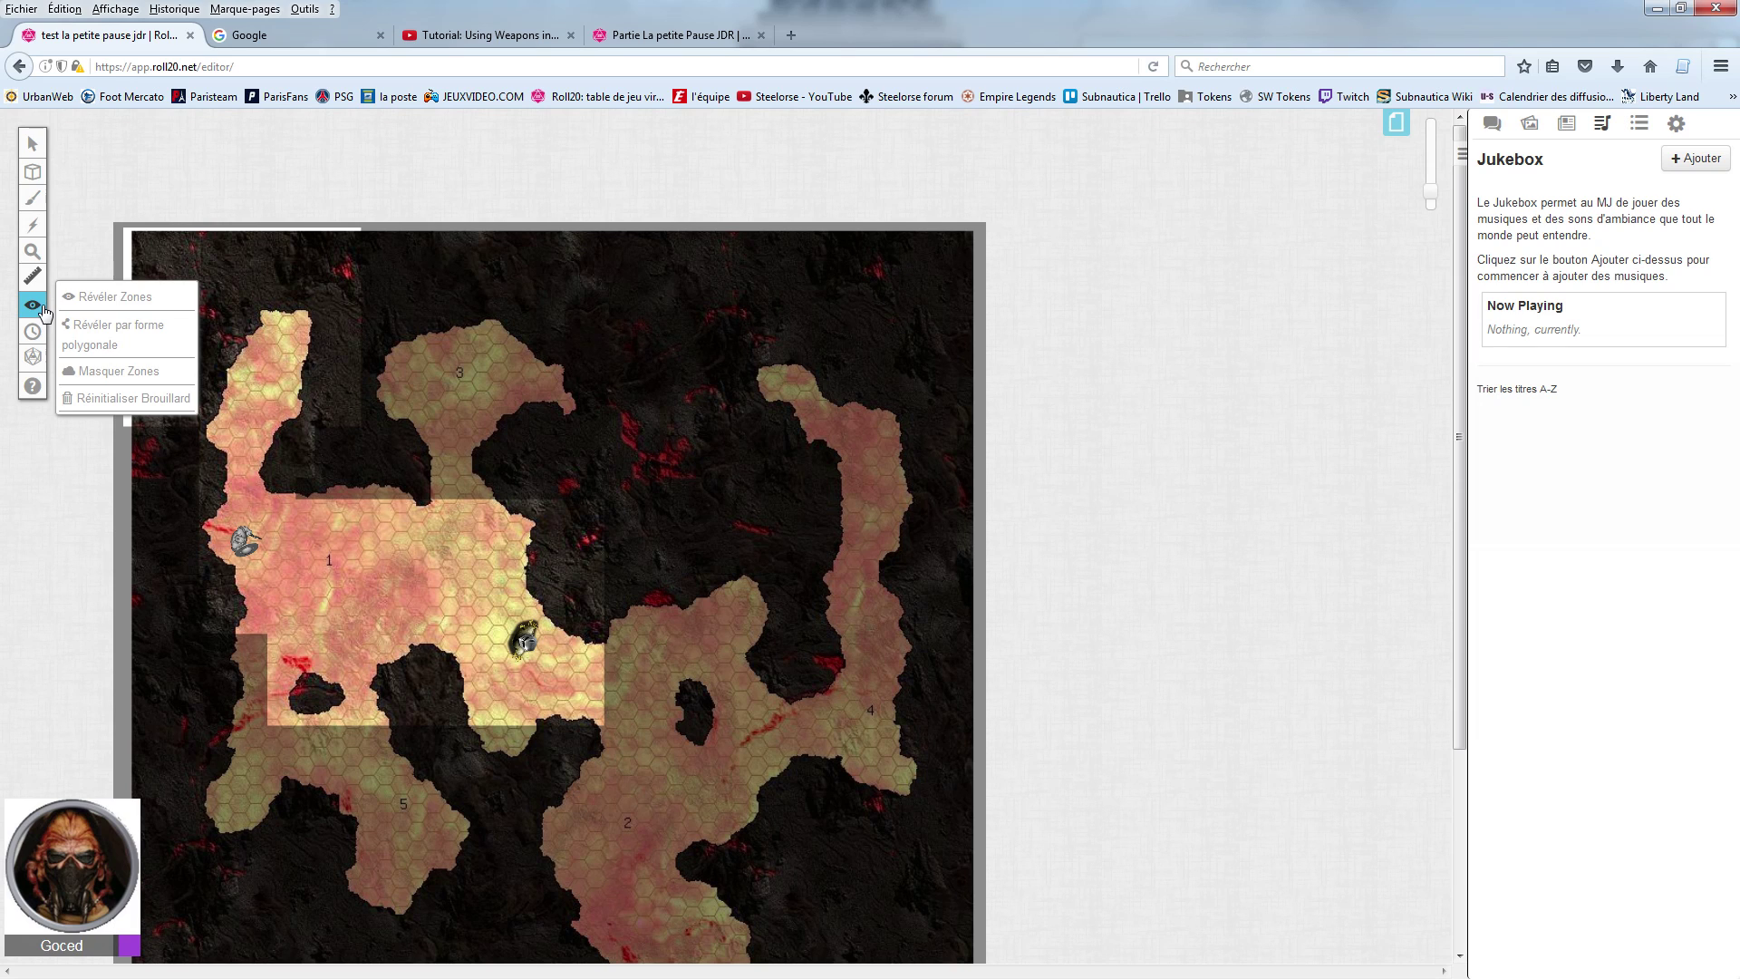
pyautogui.click(83, 371)
pyautogui.moveTo(283, 495); pyautogui.dragTo(613, 745)
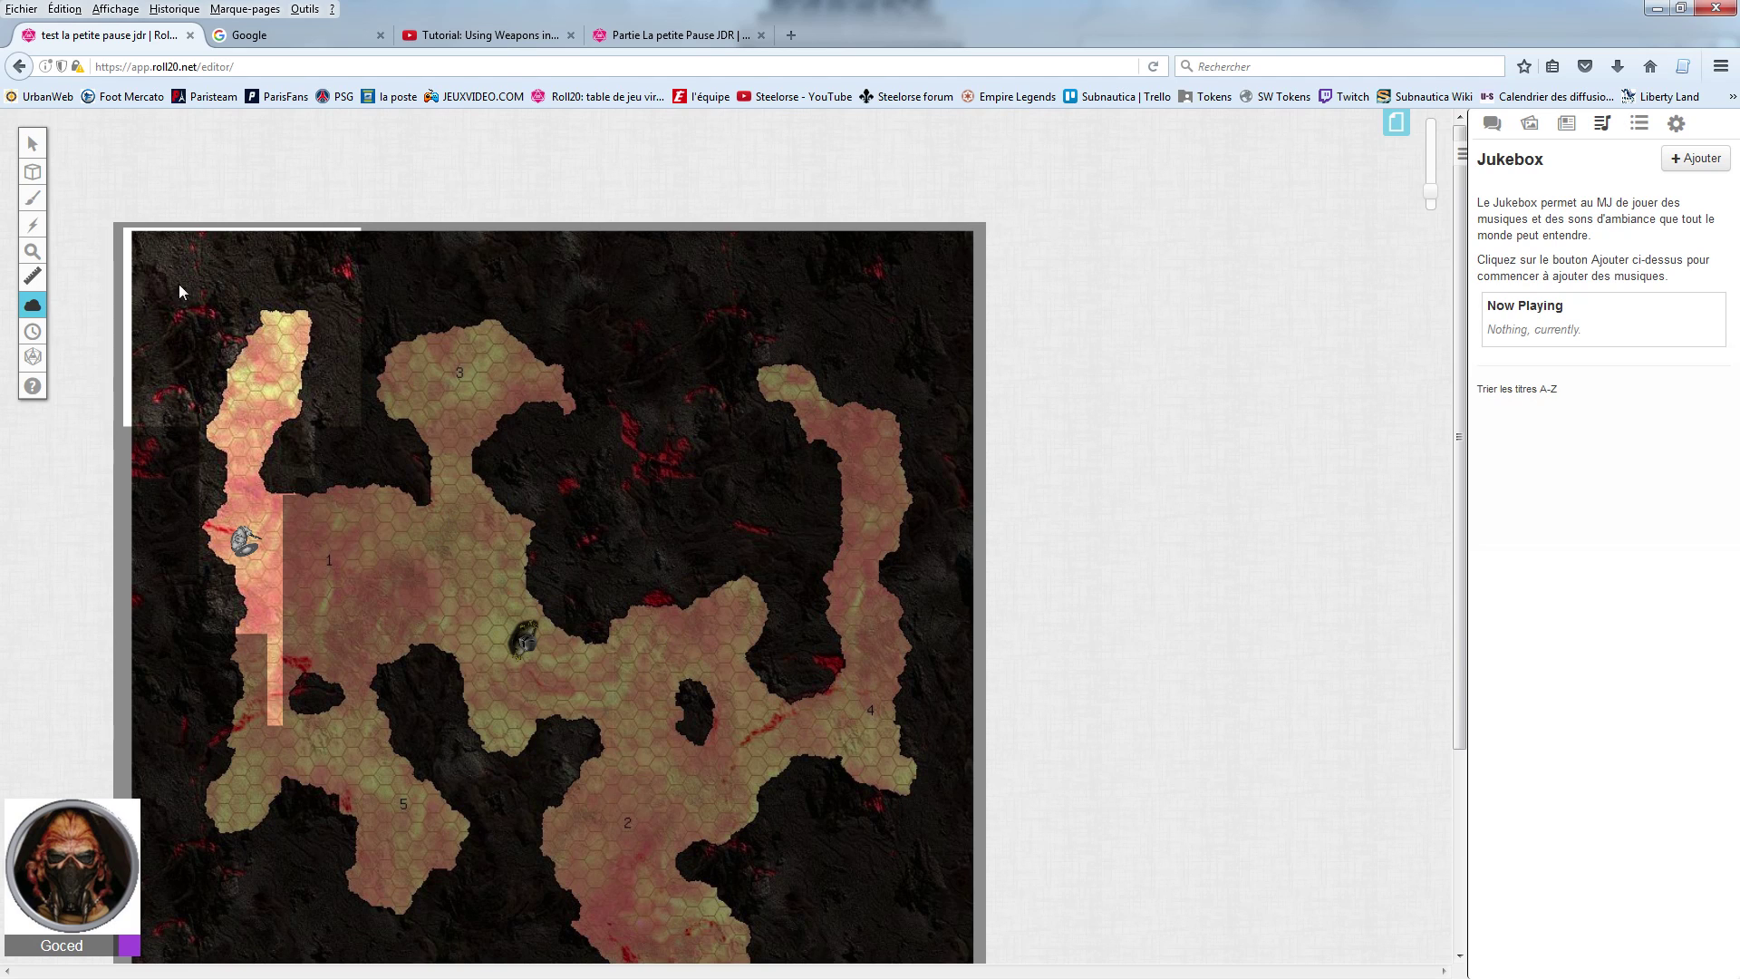
# Step: Reveal one large rectangular zone covering nearly the whole cave map with Révéler Zones
pyautogui.moveTo(42, 309)
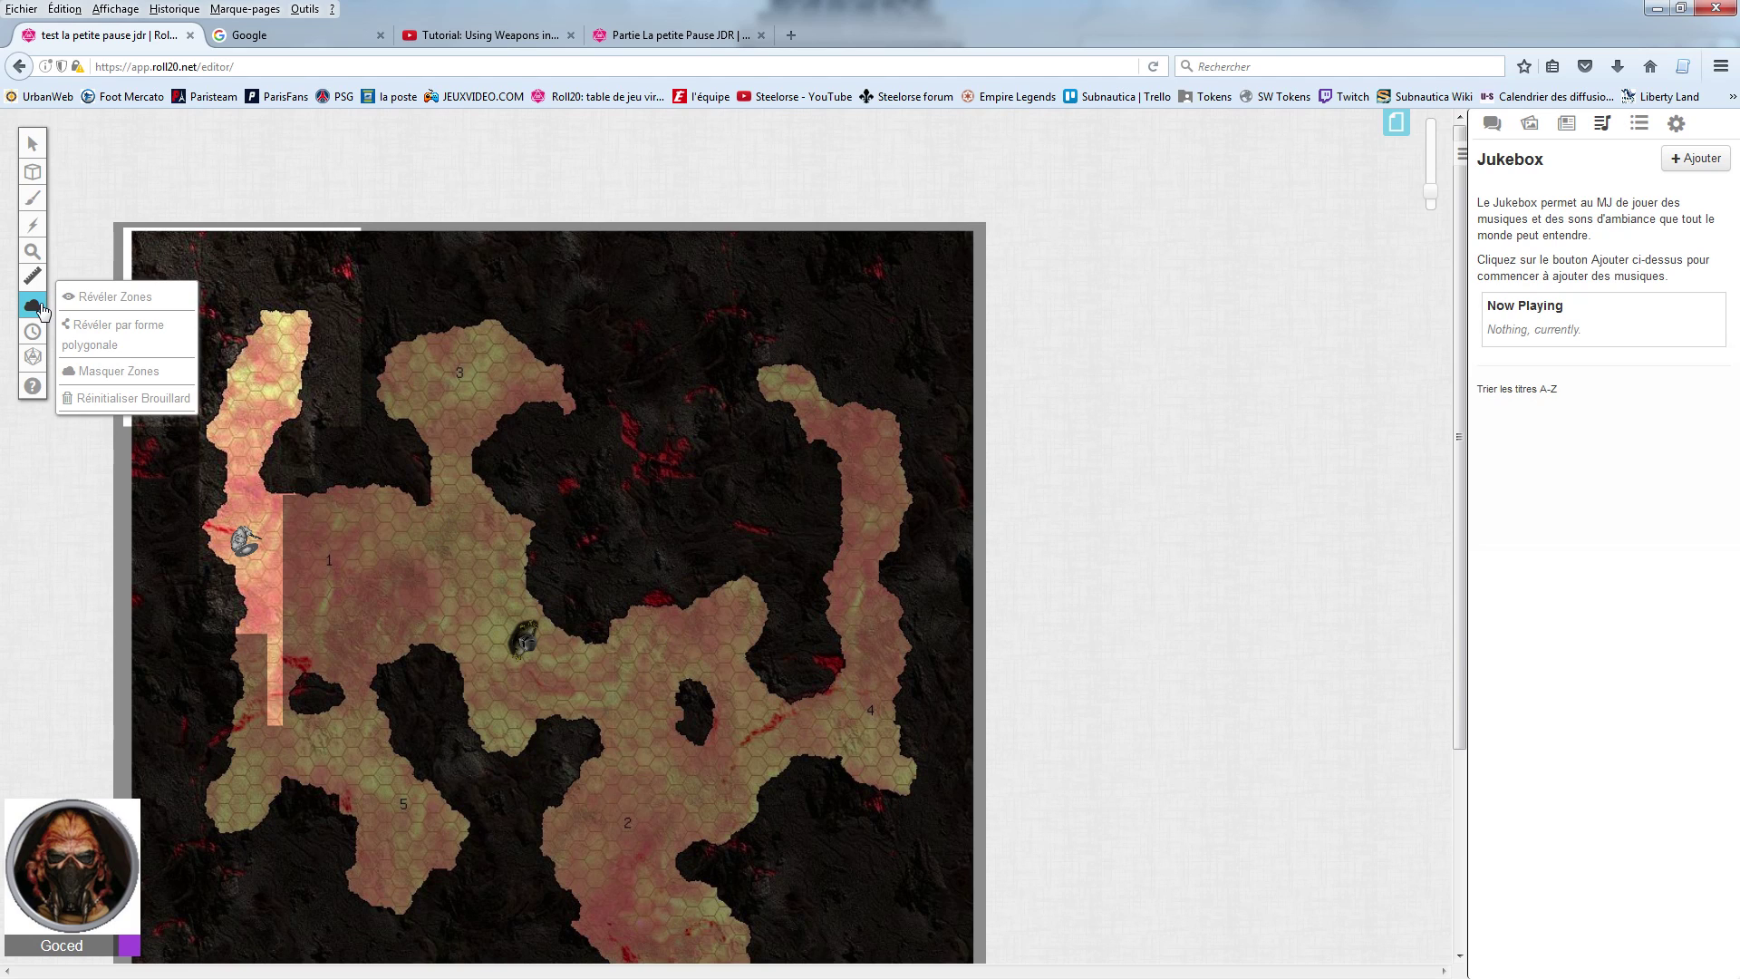
pyautogui.click(109, 298)
pyautogui.moveTo(771, 815); pyautogui.dragTo(937, 908)
# Step: Outline area 3 and the central passage down to the second token with Révéler par forme polygonale, then leave the polygon tool
pyautogui.moveTo(33, 305)
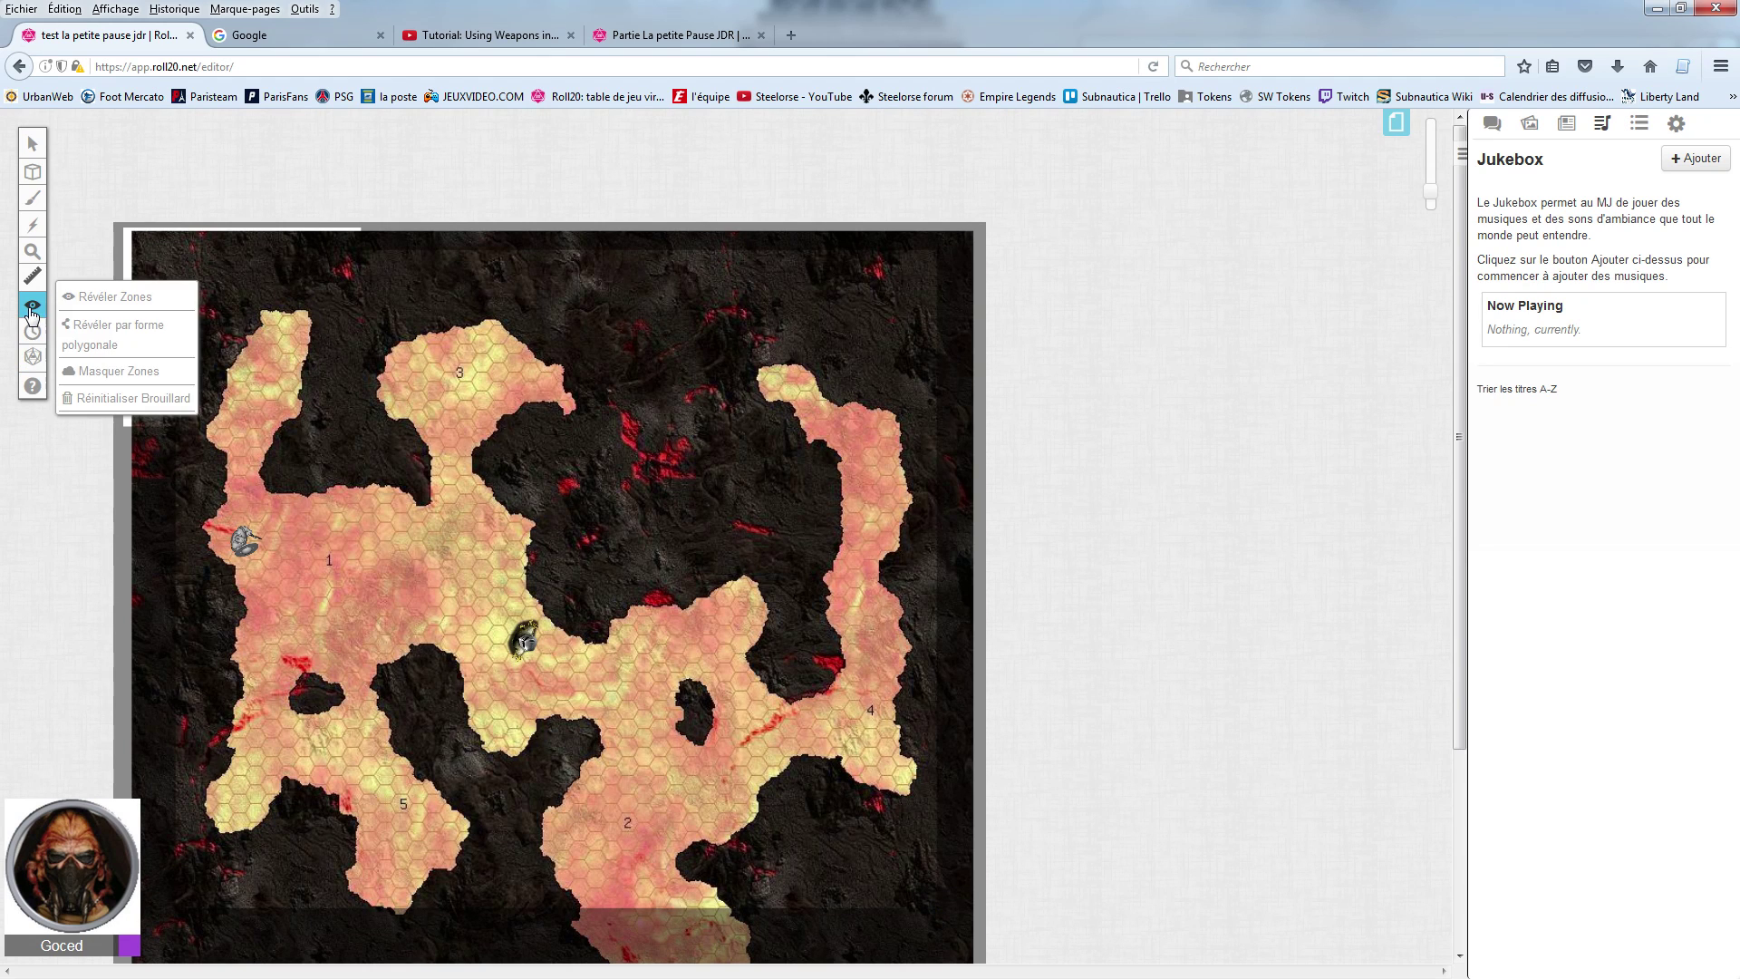
pyautogui.click(83, 333)
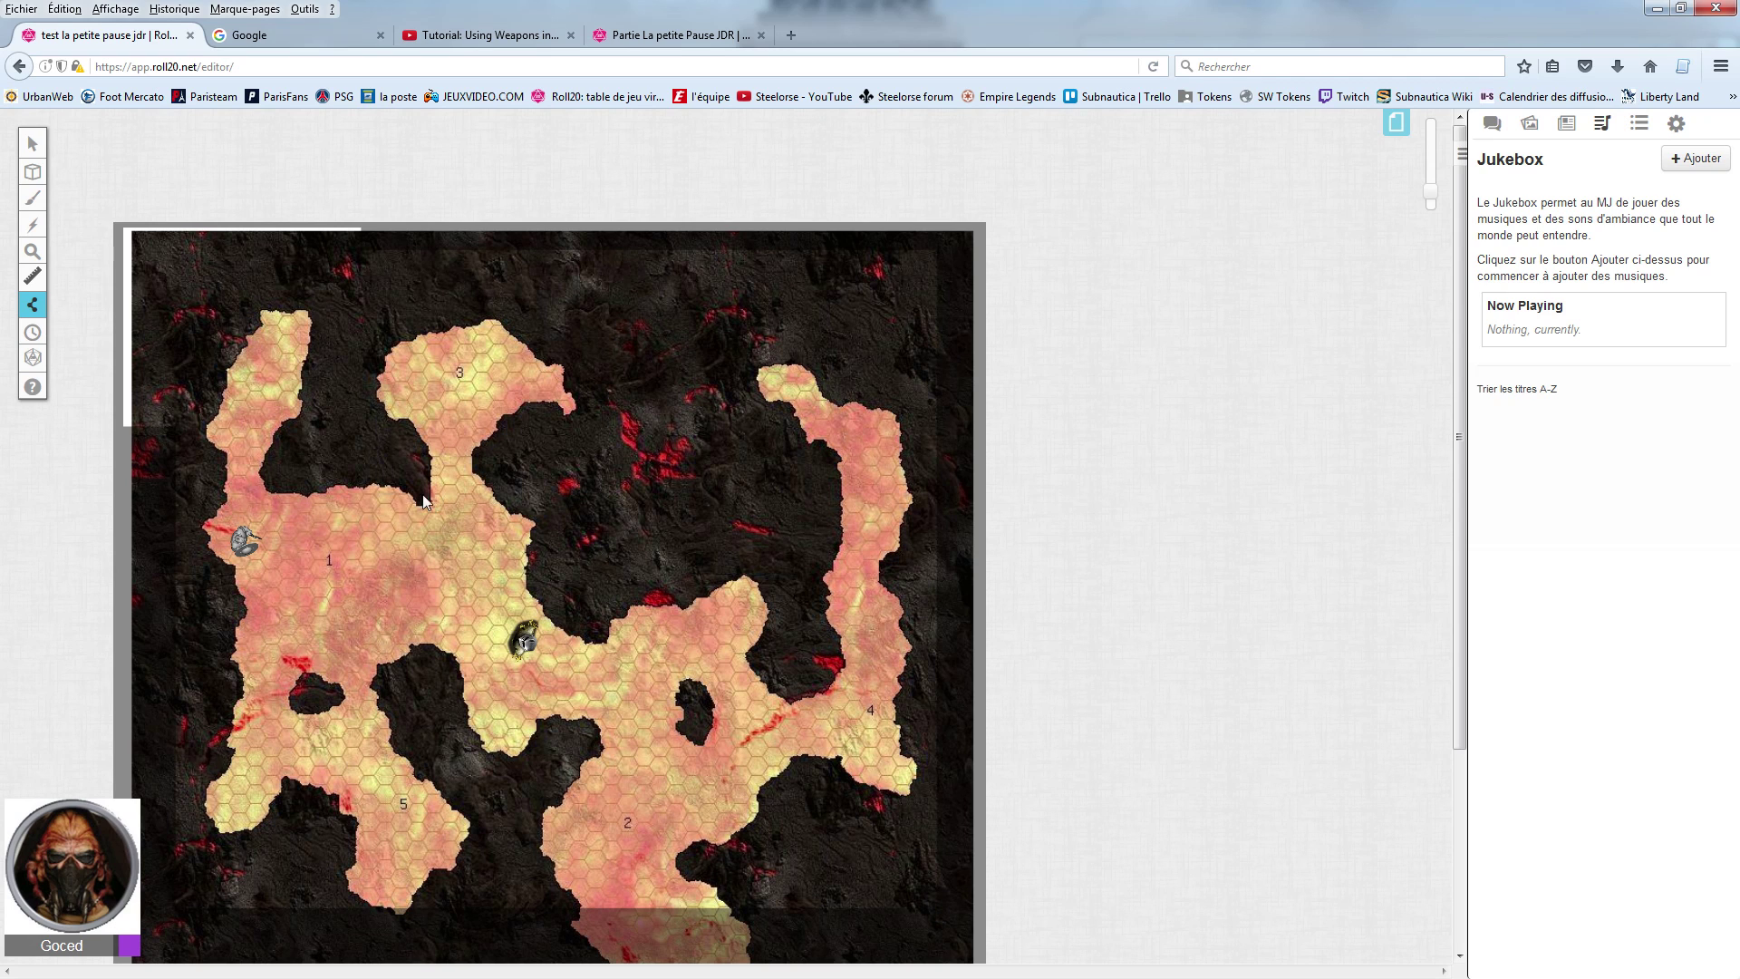
pyautogui.moveTo(32, 306)
pyautogui.click(373, 367)
pyautogui.click(433, 333)
pyautogui.click(494, 326)
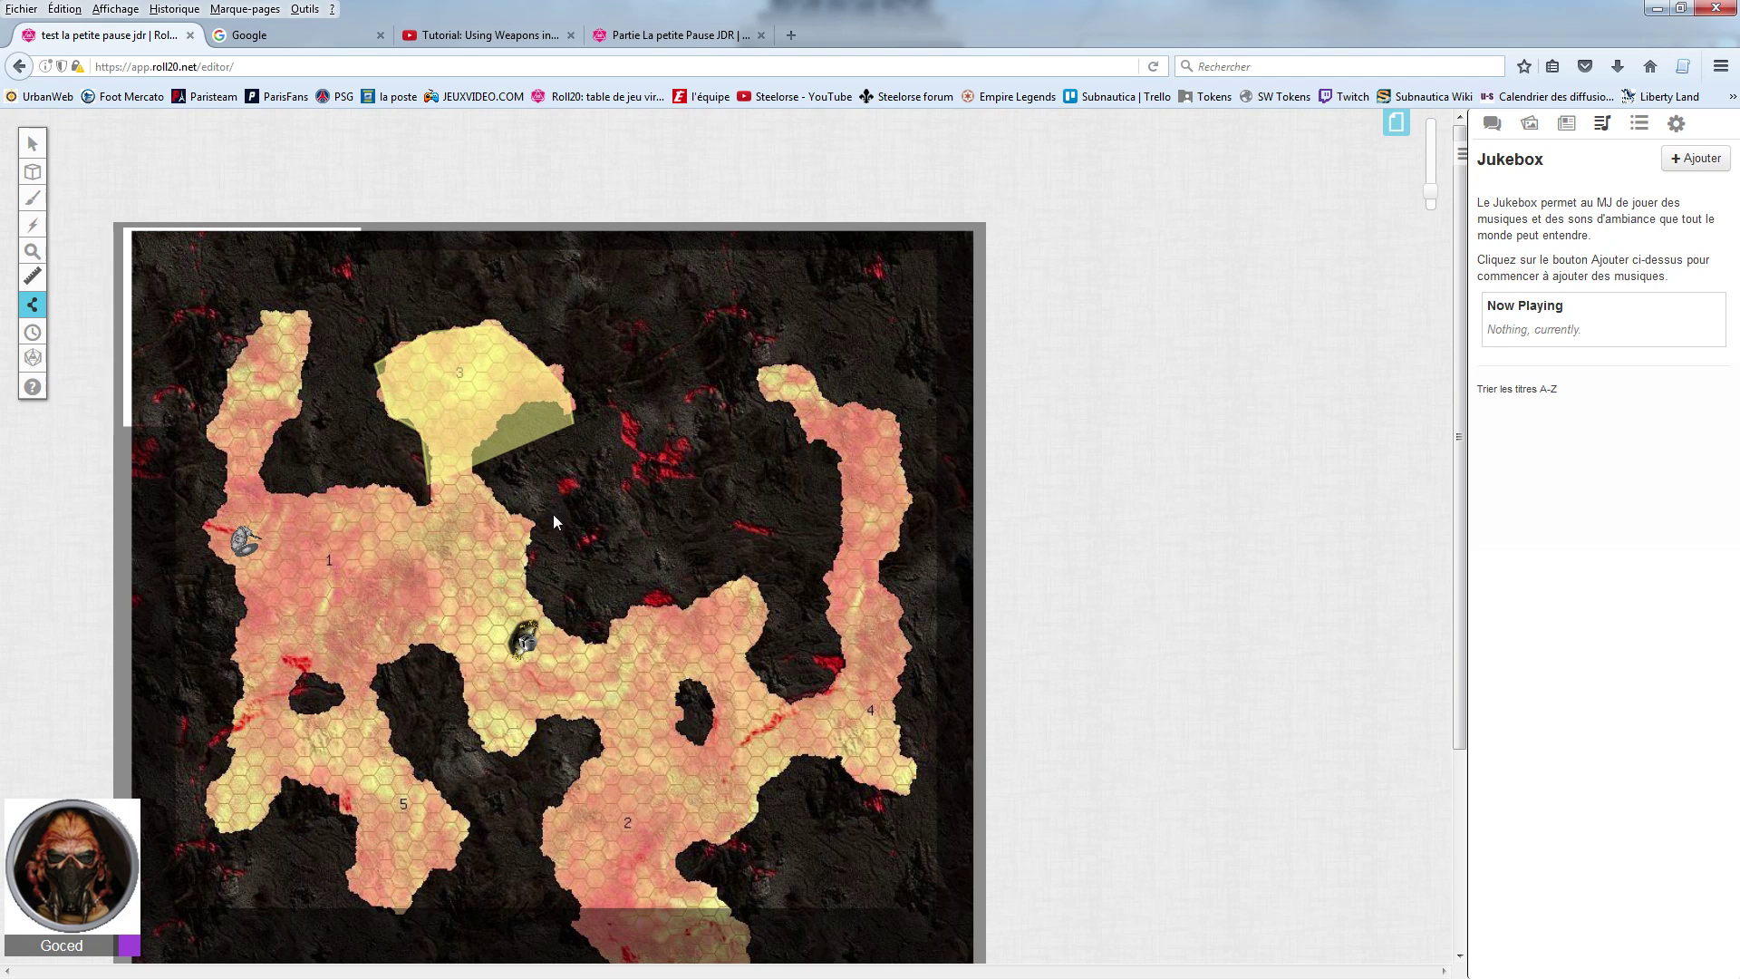
pyautogui.click(523, 580)
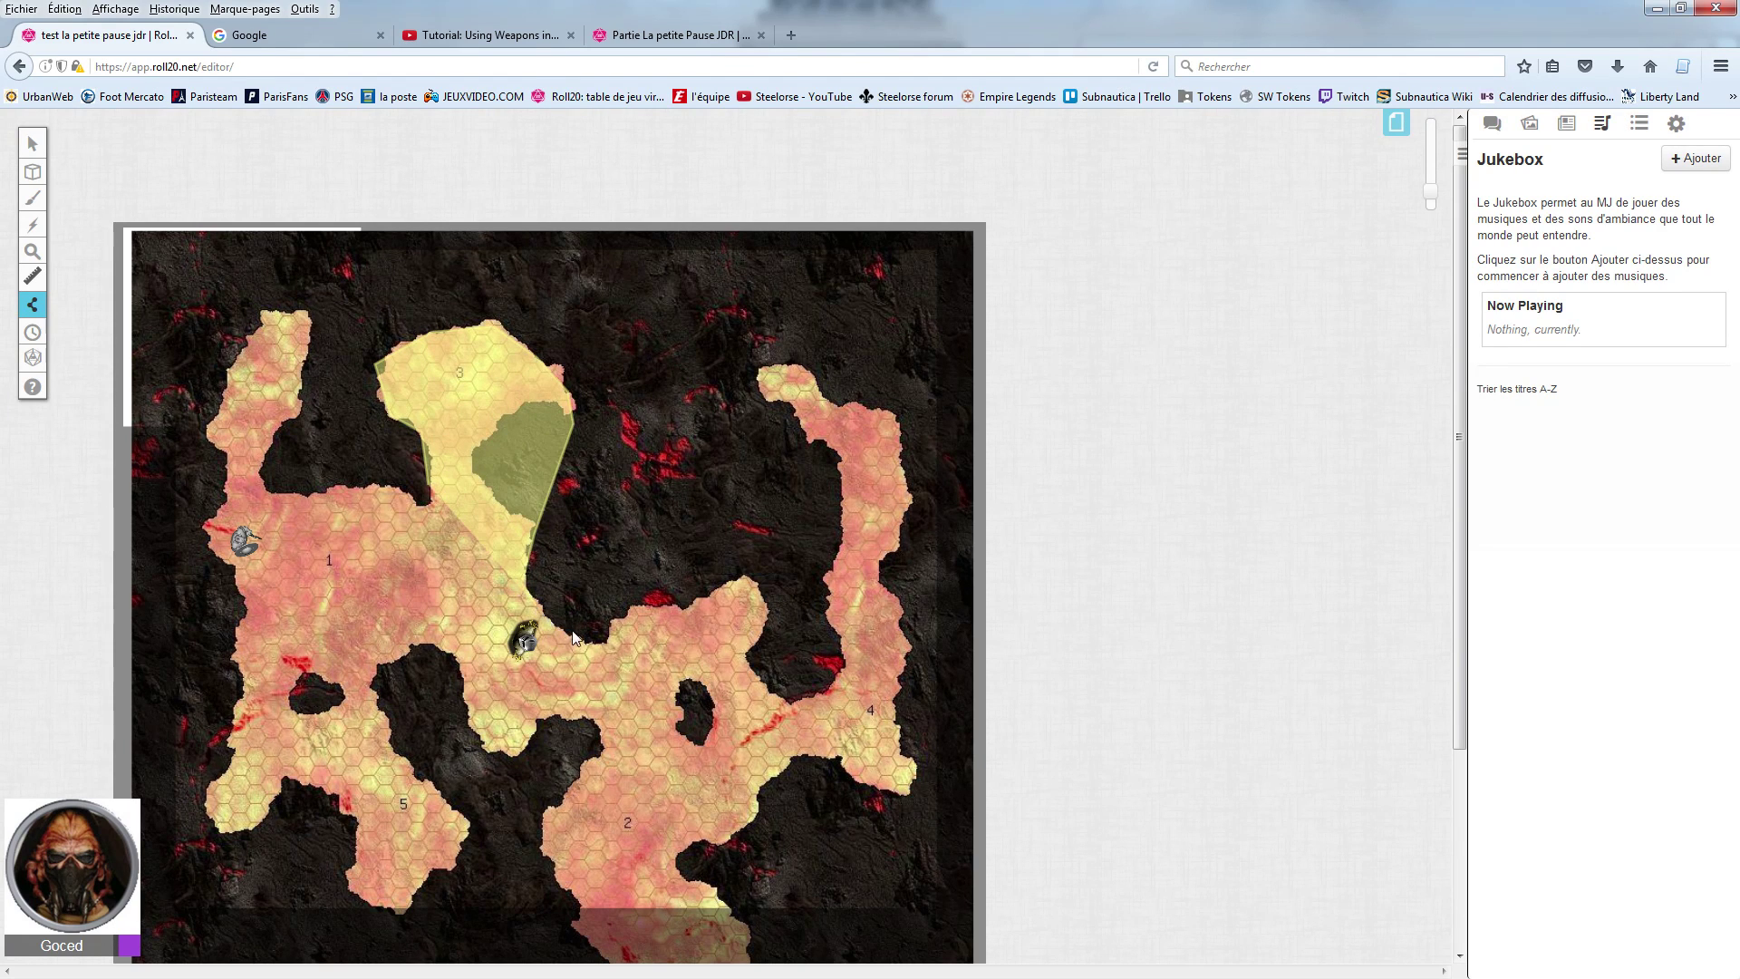
pyautogui.click(591, 643)
pyautogui.click(604, 725)
pyautogui.click(541, 719)
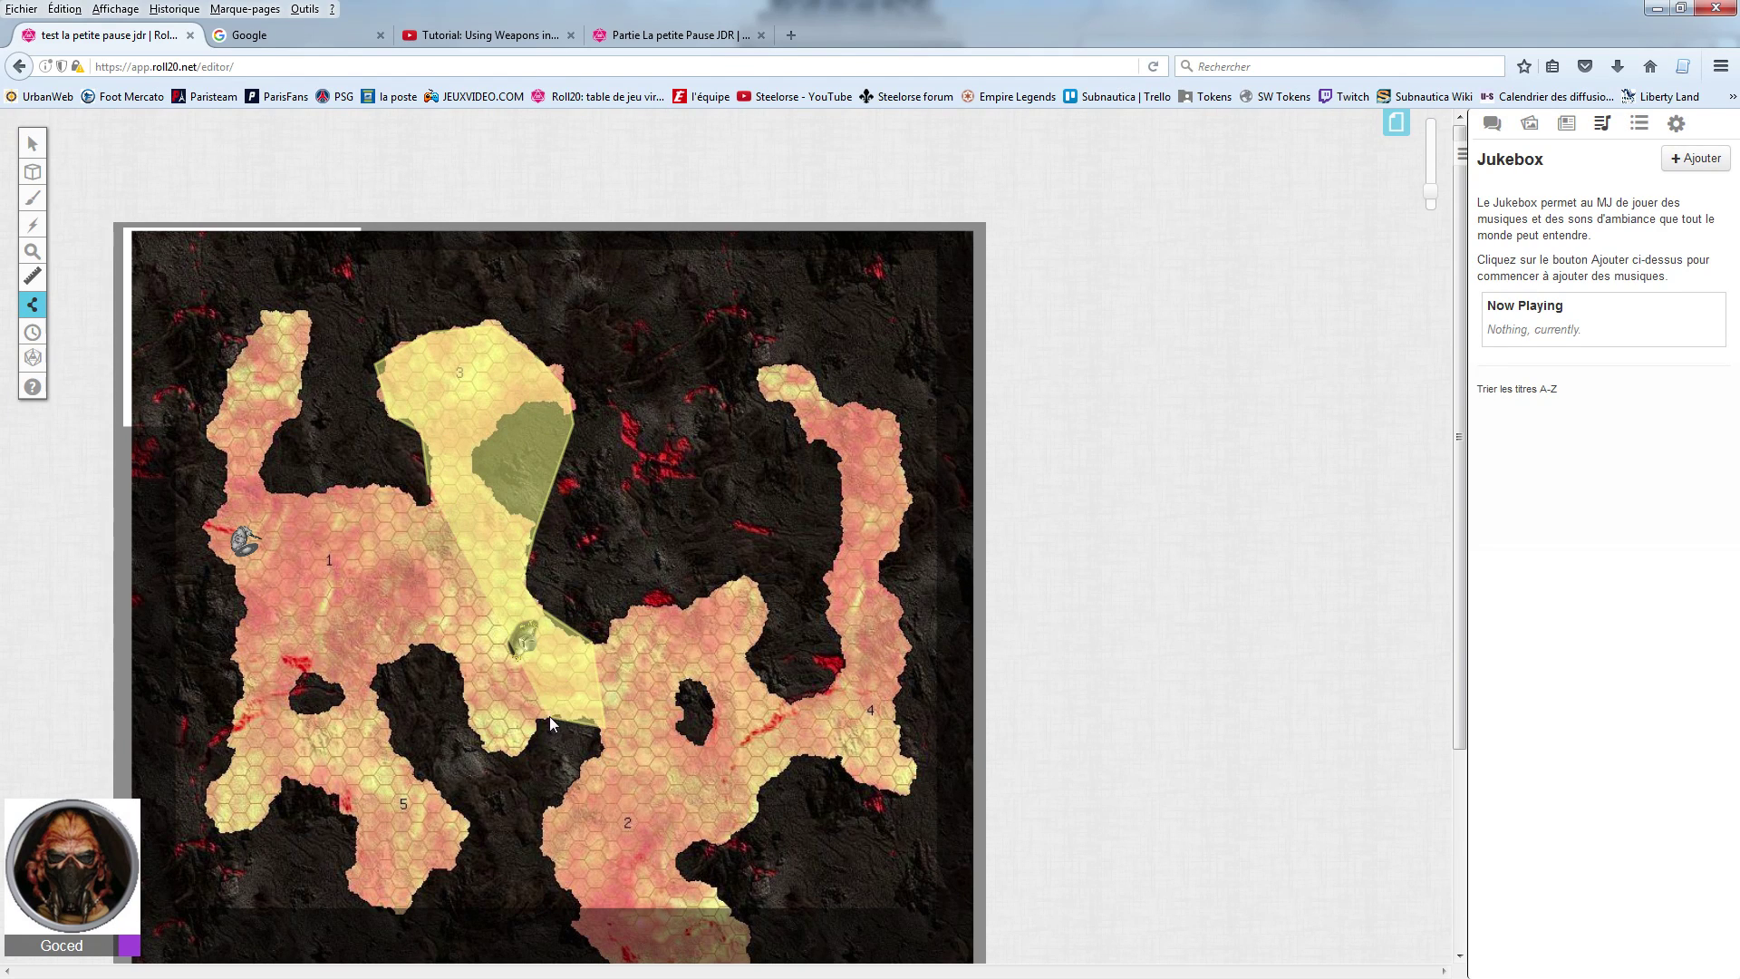
pyautogui.click(514, 753)
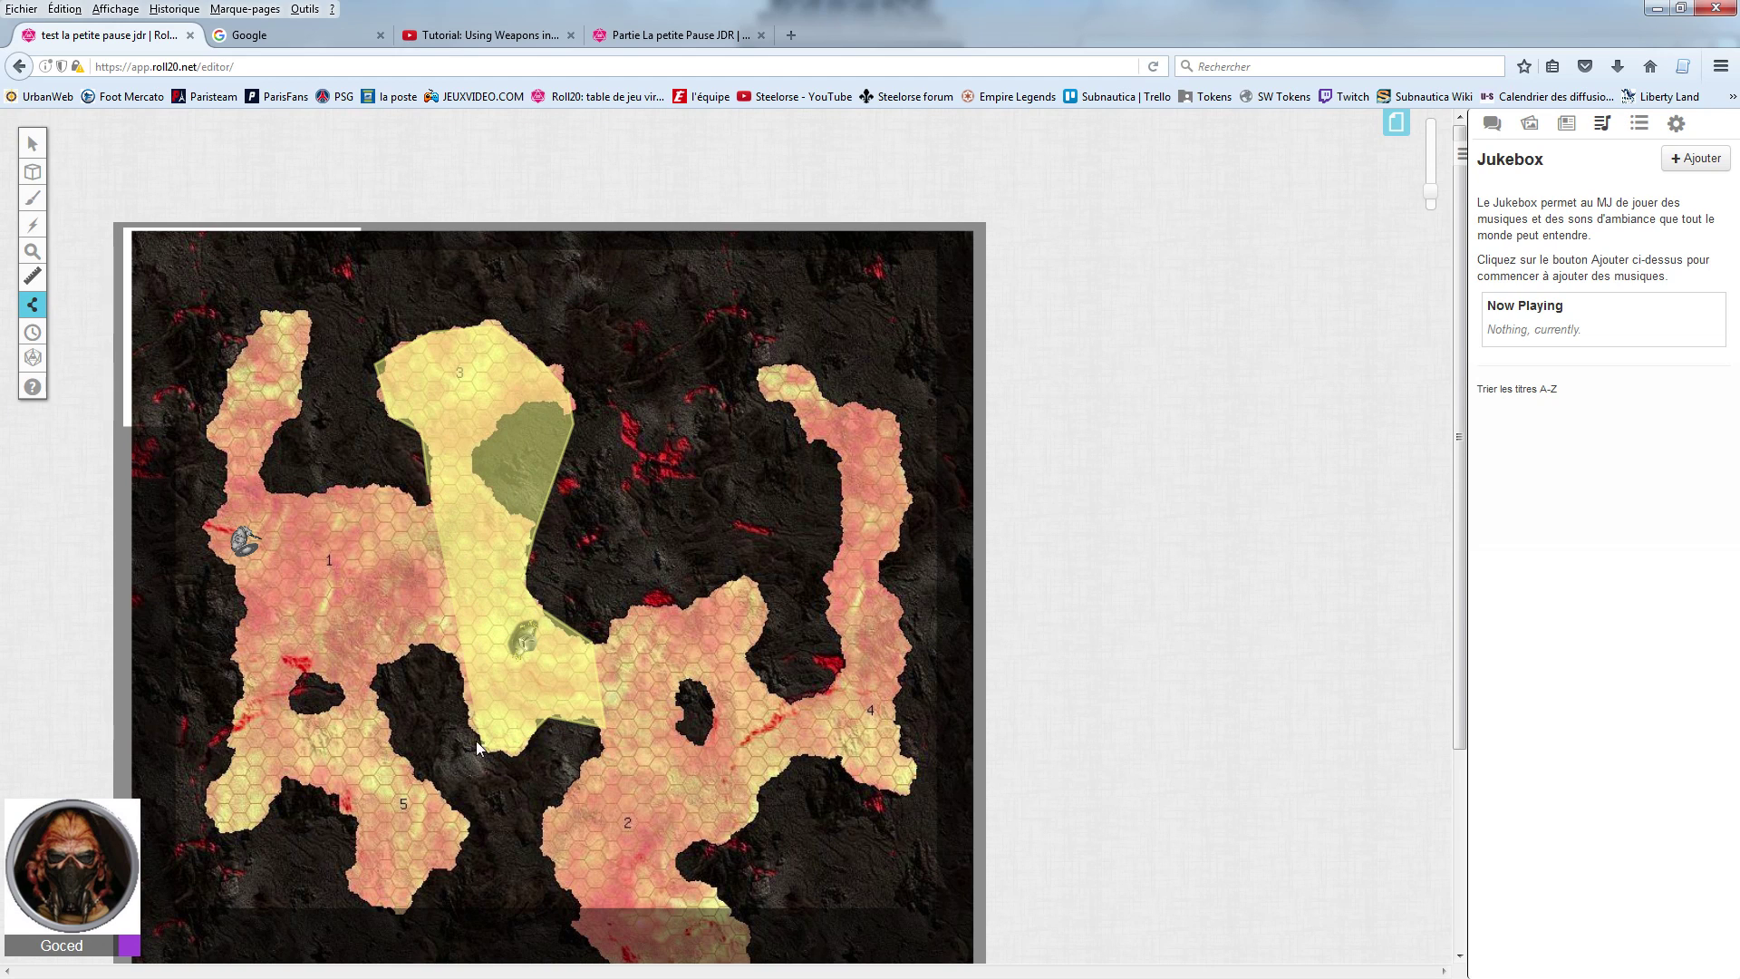
pyautogui.click(453, 663)
pyautogui.click(411, 648)
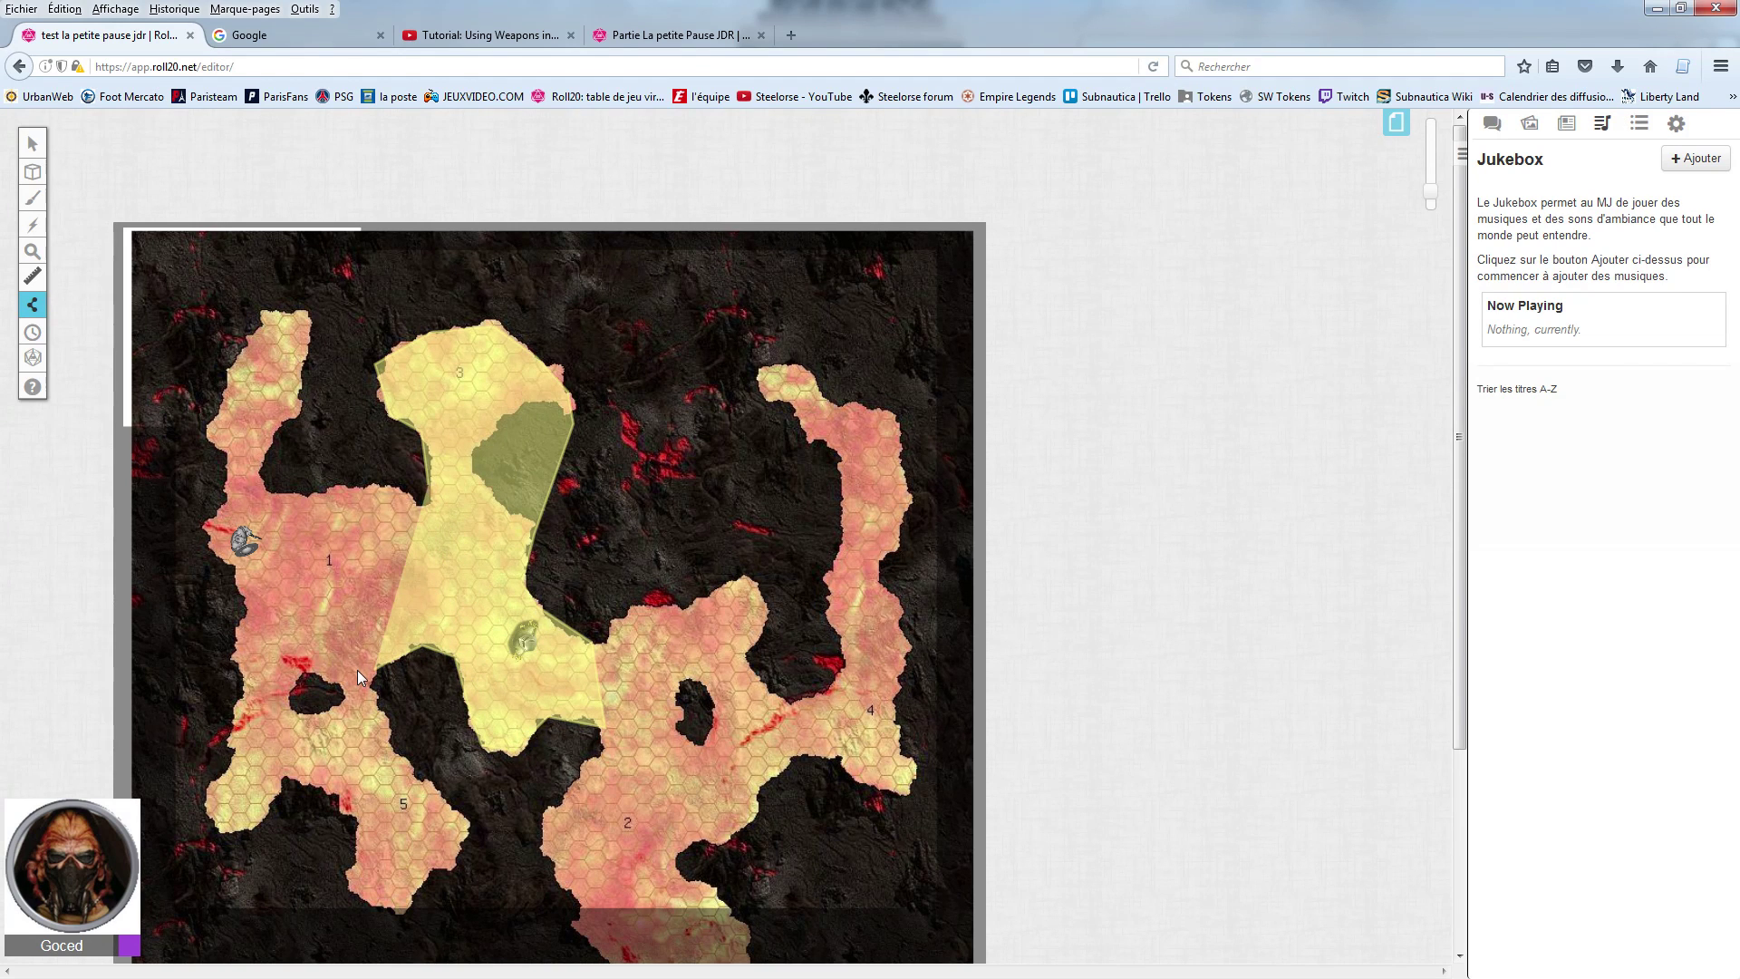
pyautogui.click(633, 681)
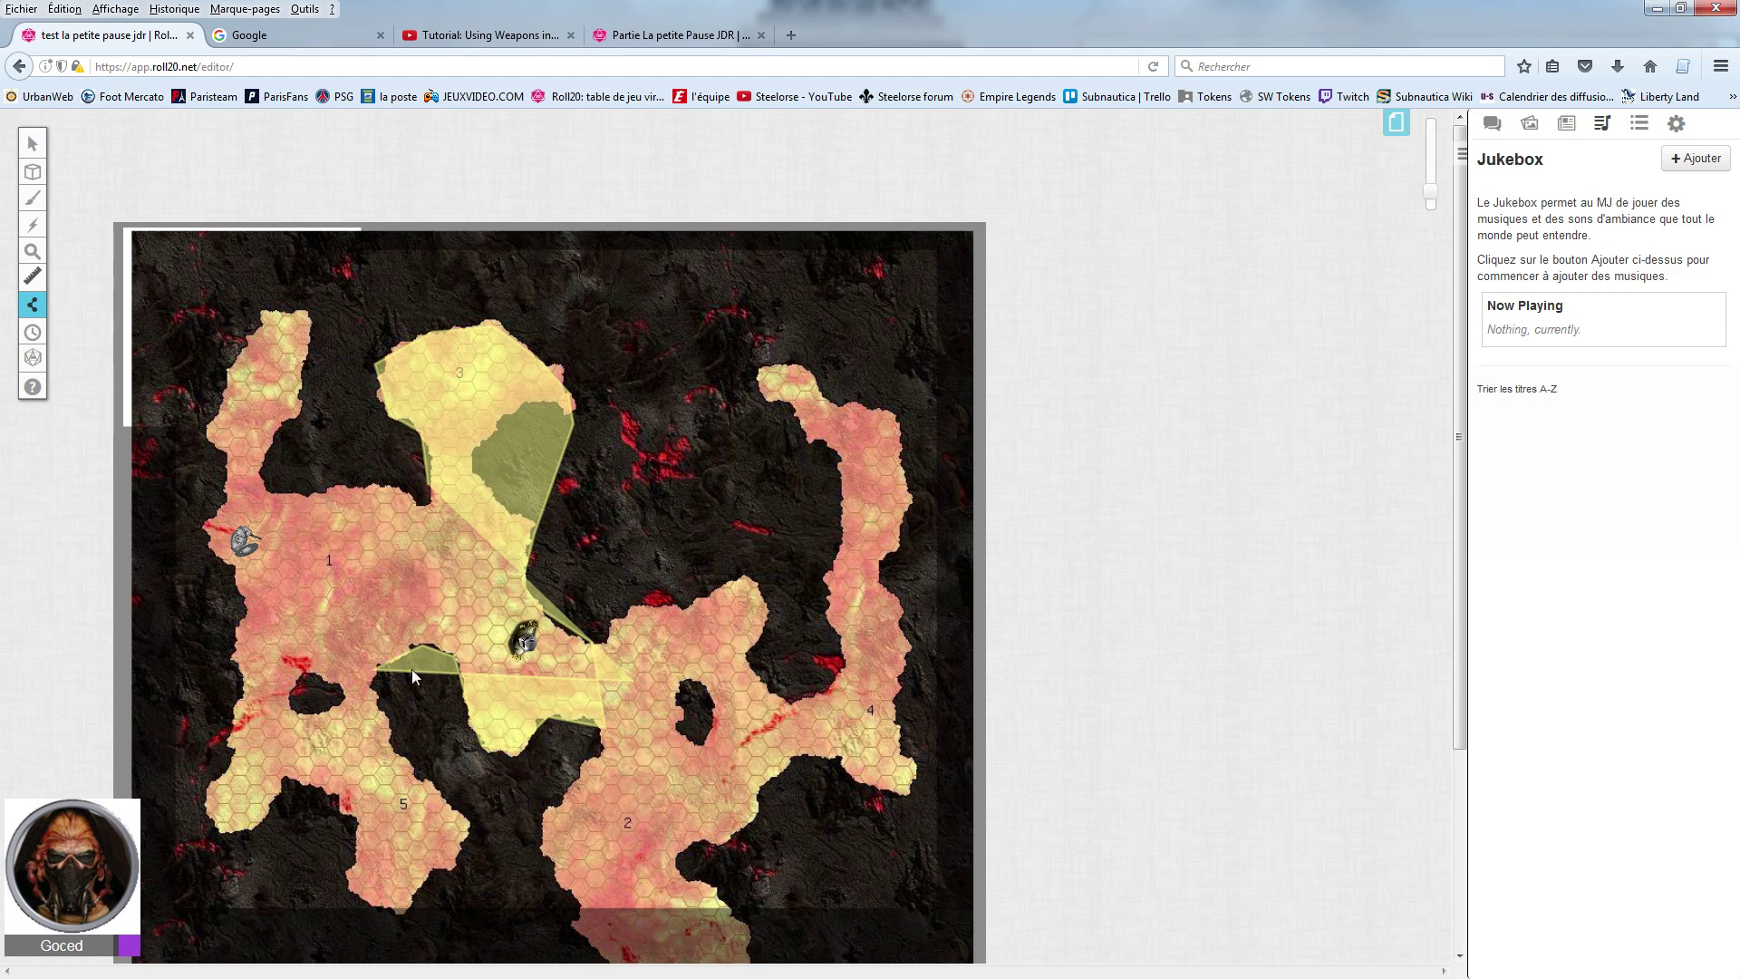
pyautogui.click(378, 666)
pyautogui.moveTo(32, 305)
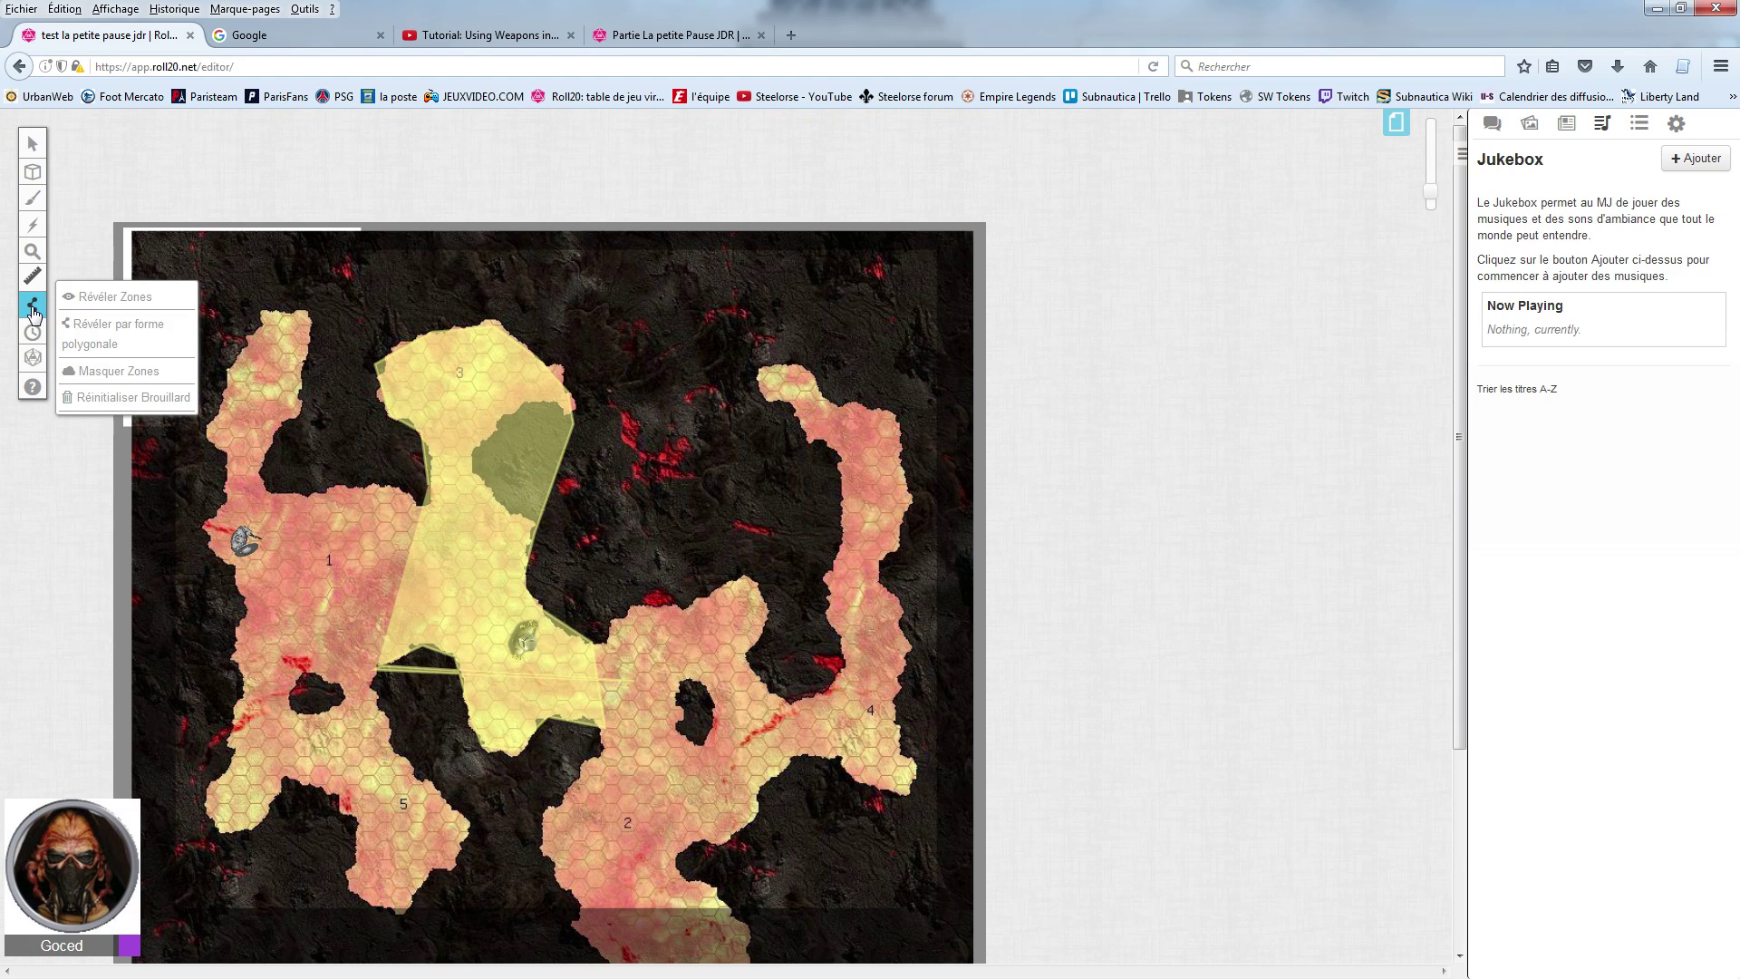
pyautogui.click(114, 373)
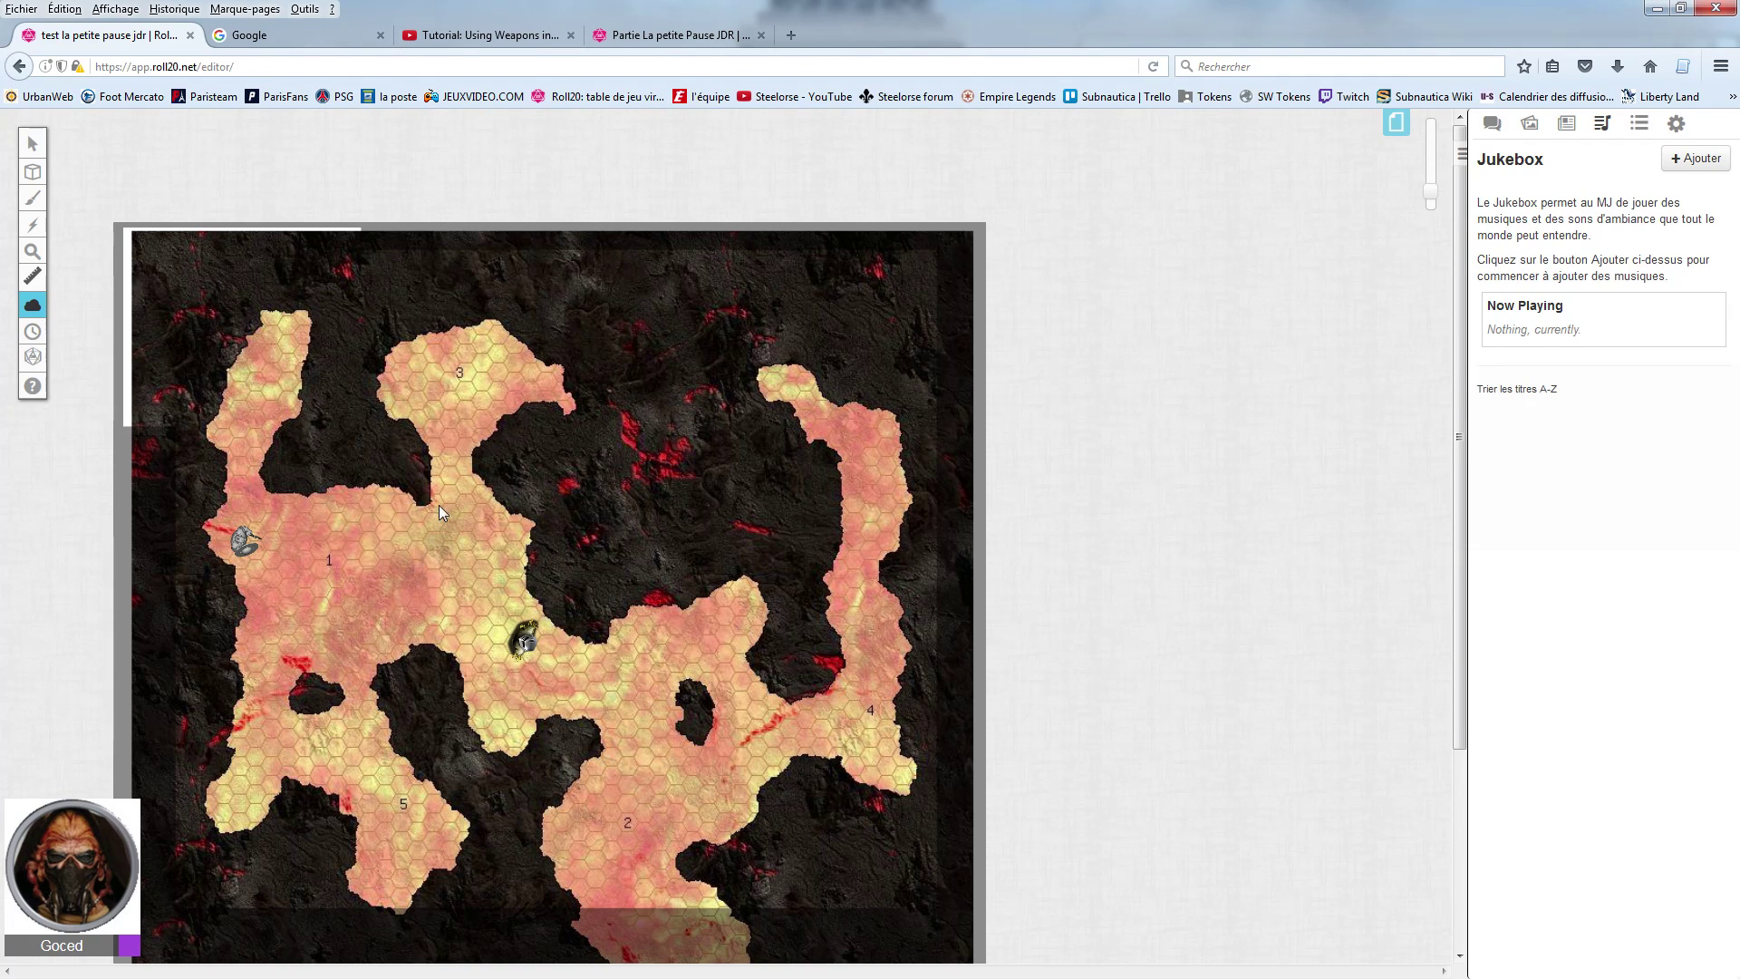
pyautogui.moveTo(32, 305)
pyautogui.click(113, 330)
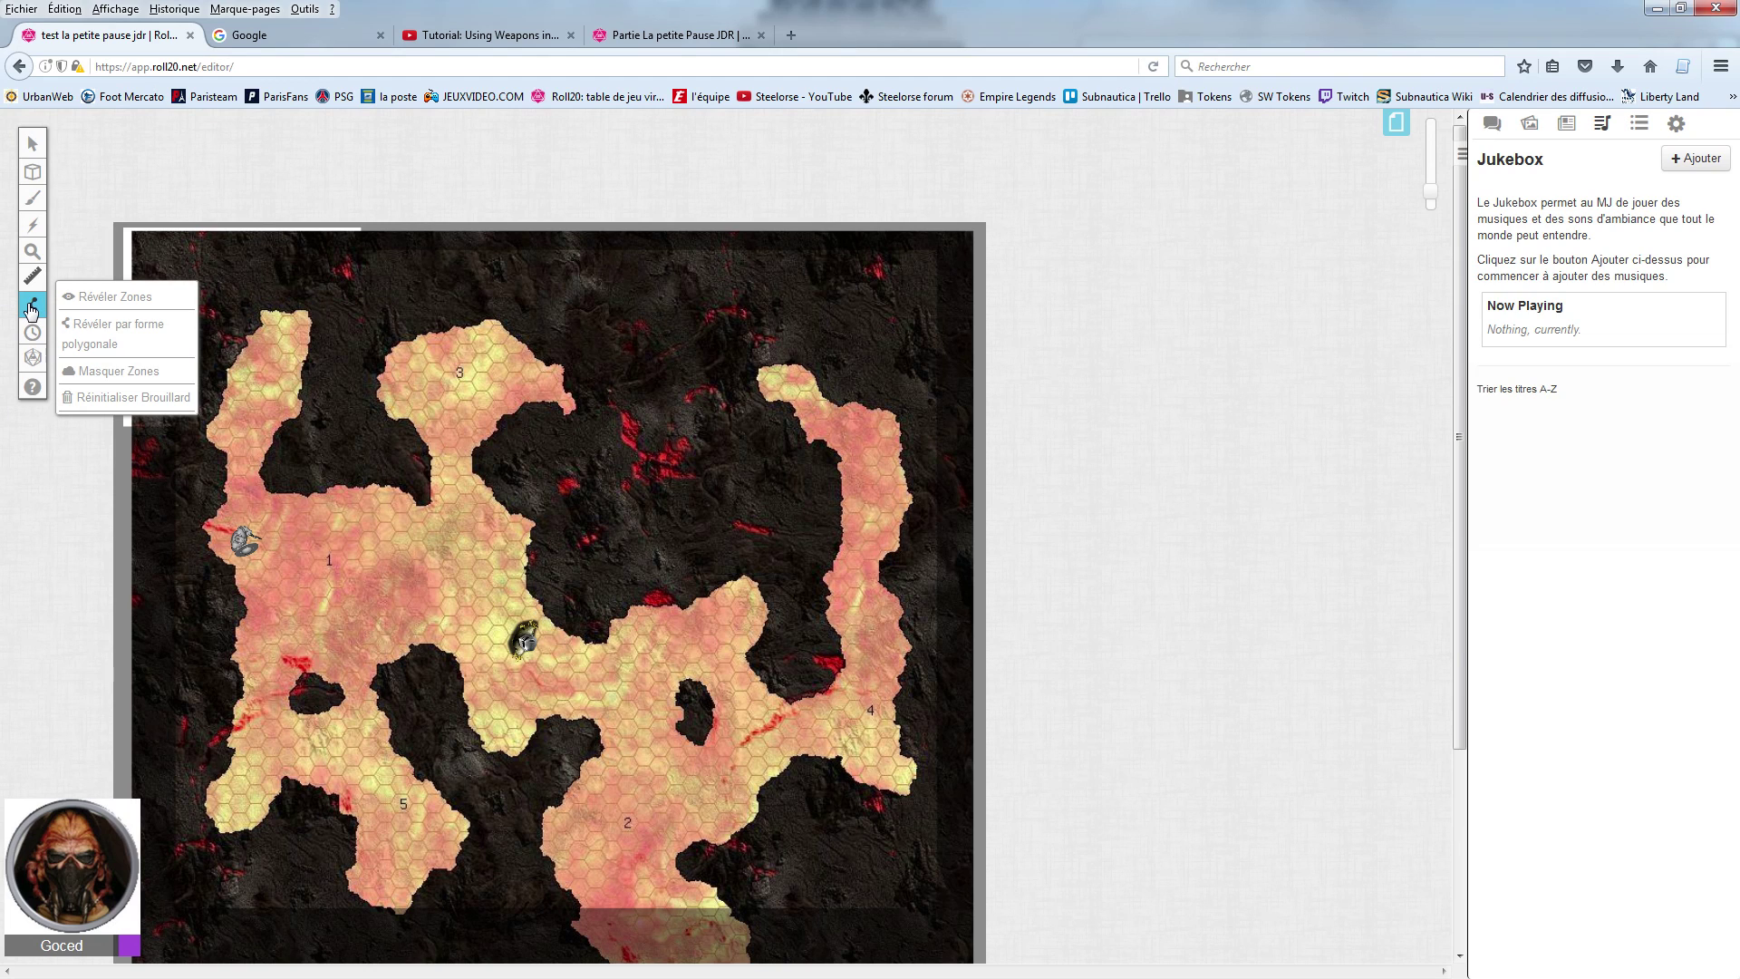
pyautogui.click(129, 369)
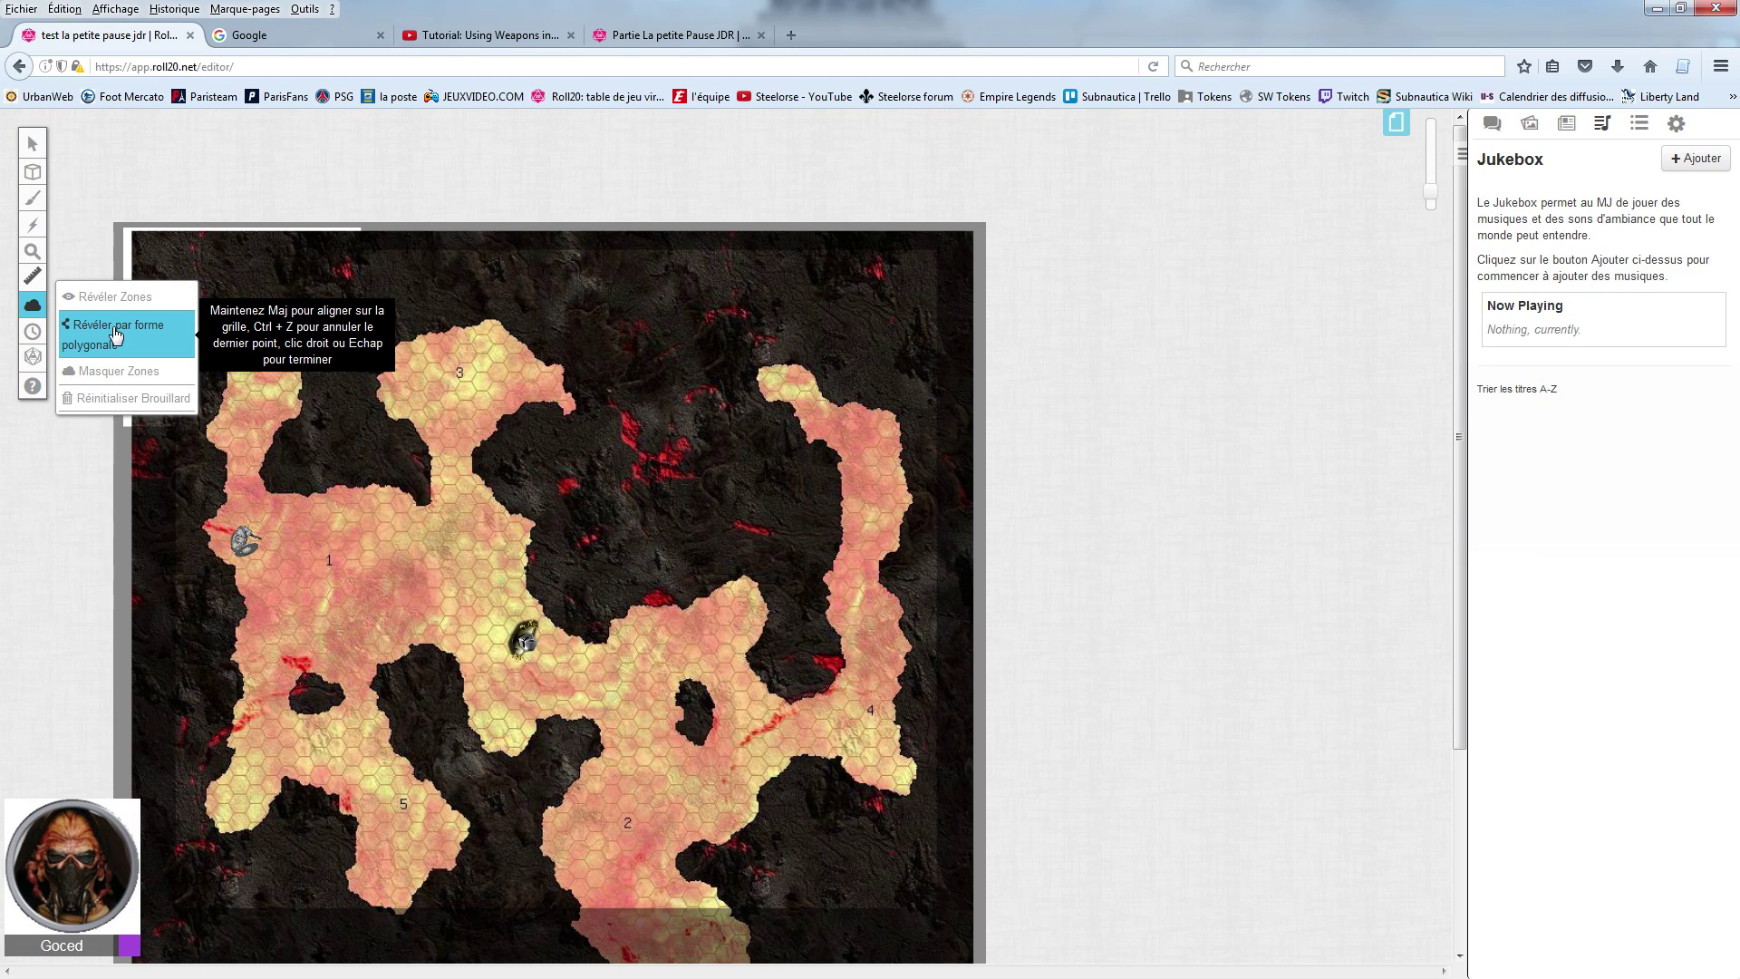
pyautogui.click(116, 346)
pyautogui.click(115, 348)
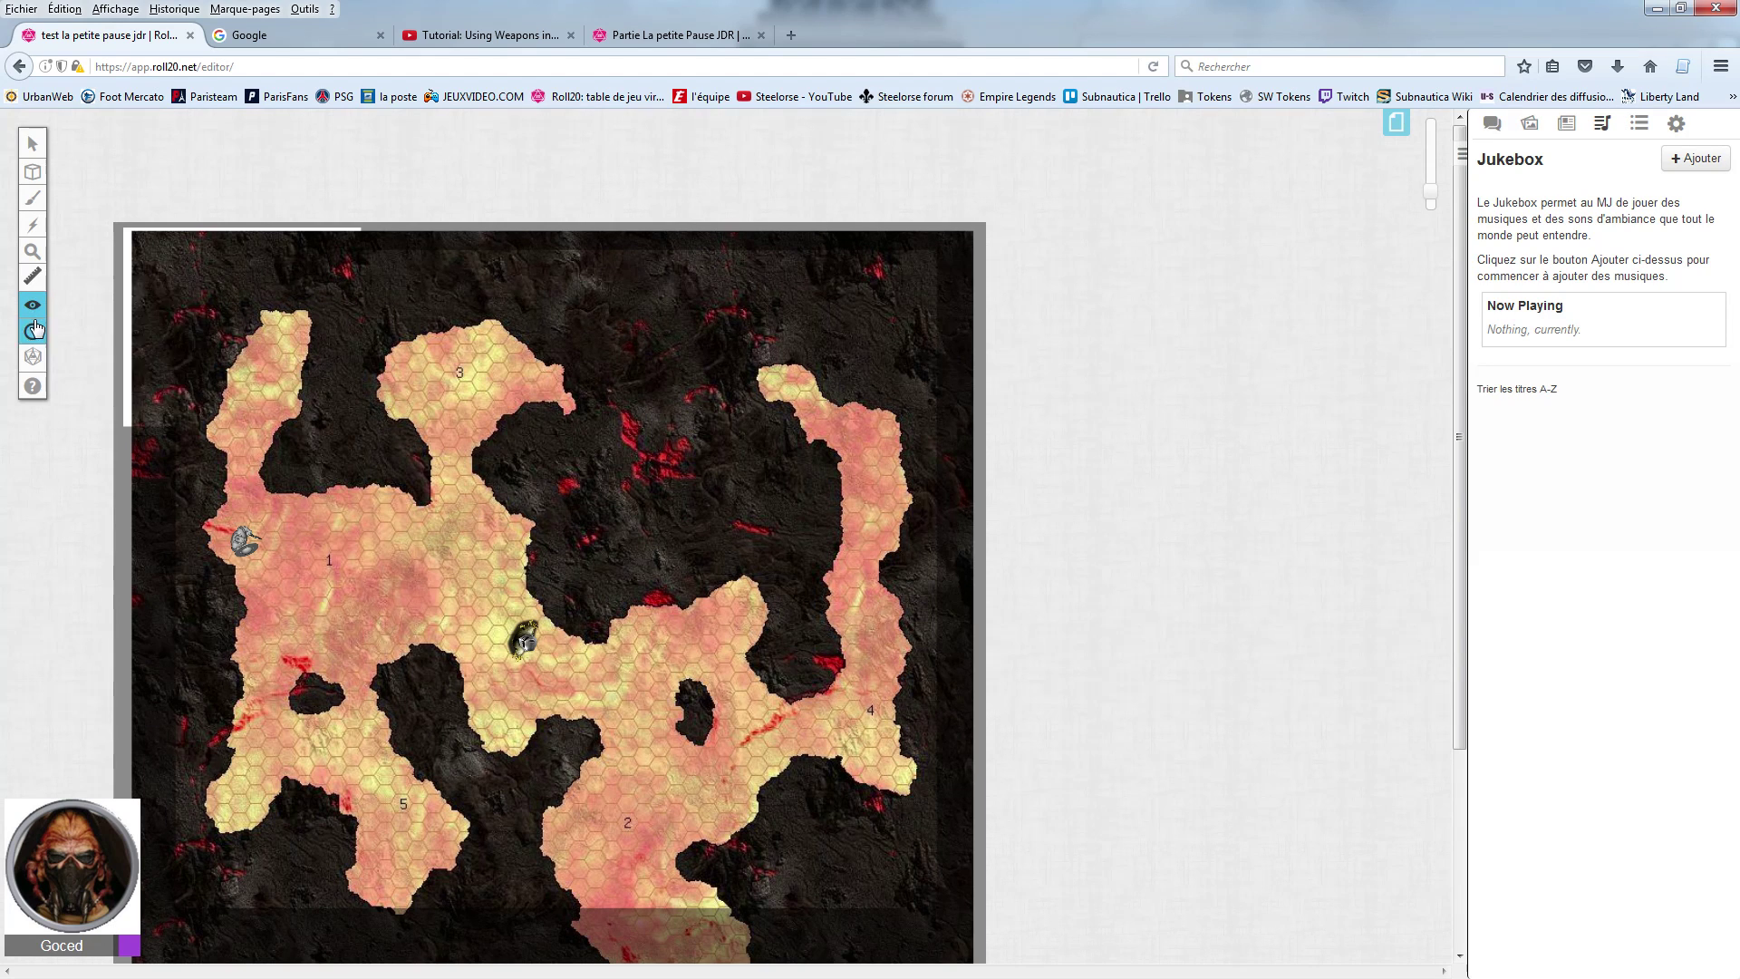
# Step: Reset the fog of war so the whole map is hidden again, confirming the reset
pyautogui.moveTo(36, 311)
pyautogui.click(122, 396)
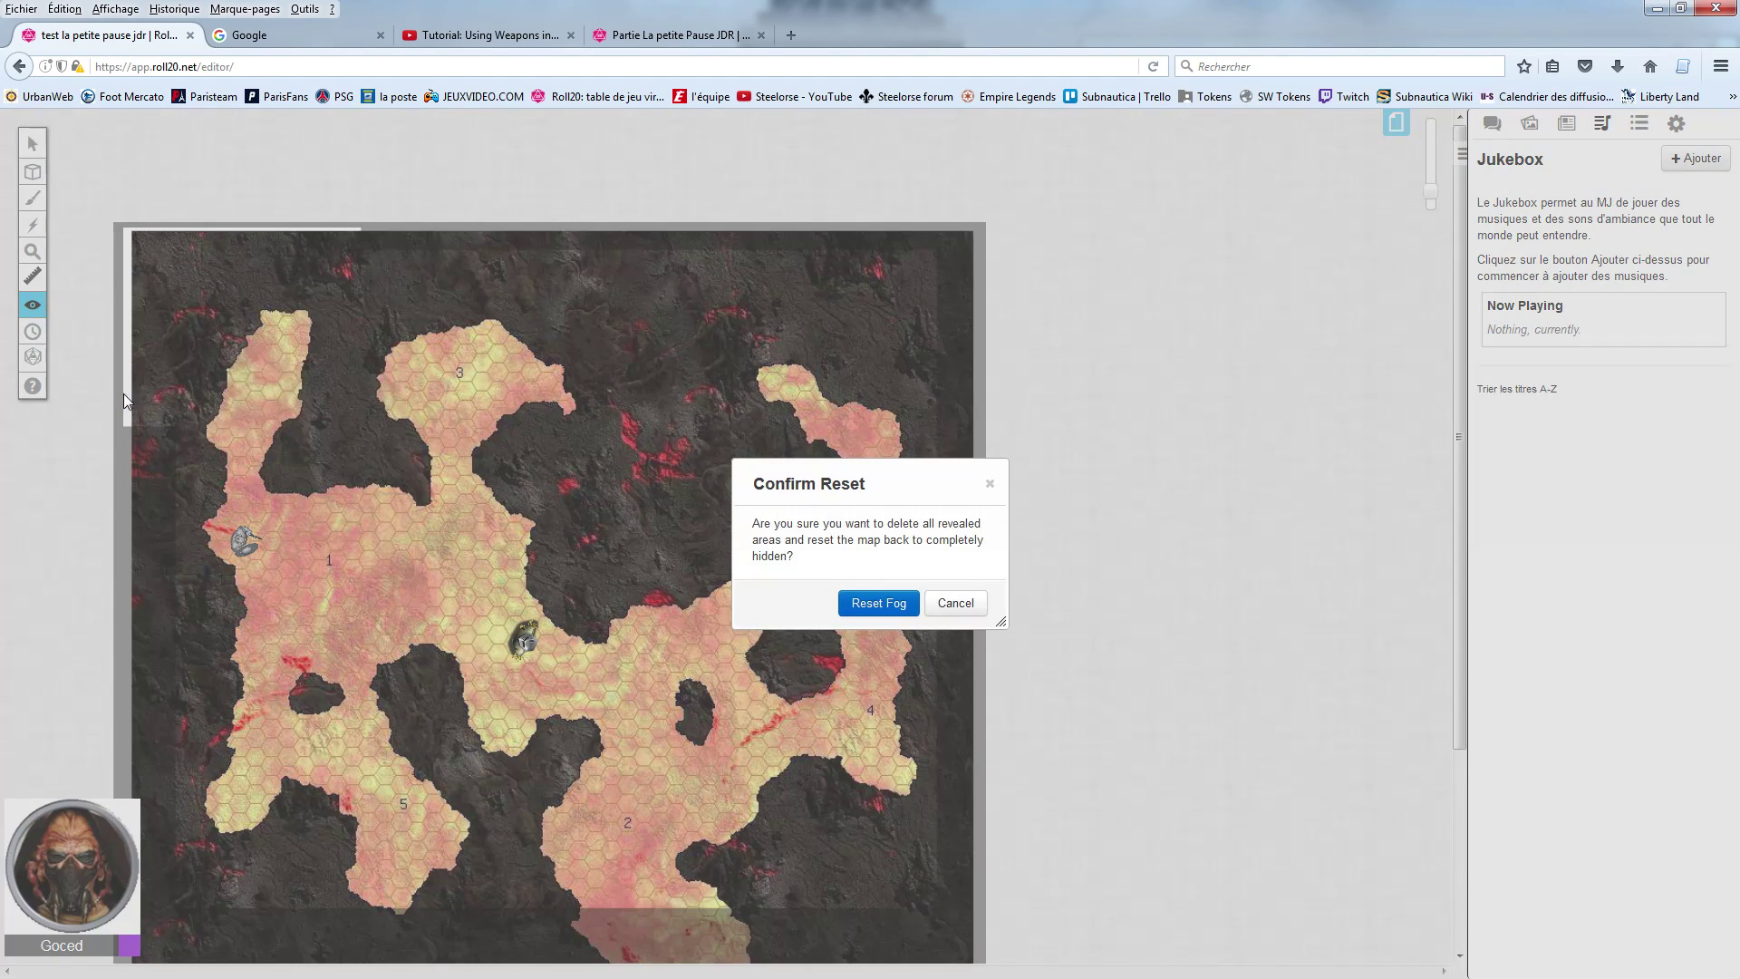
pyautogui.click(877, 604)
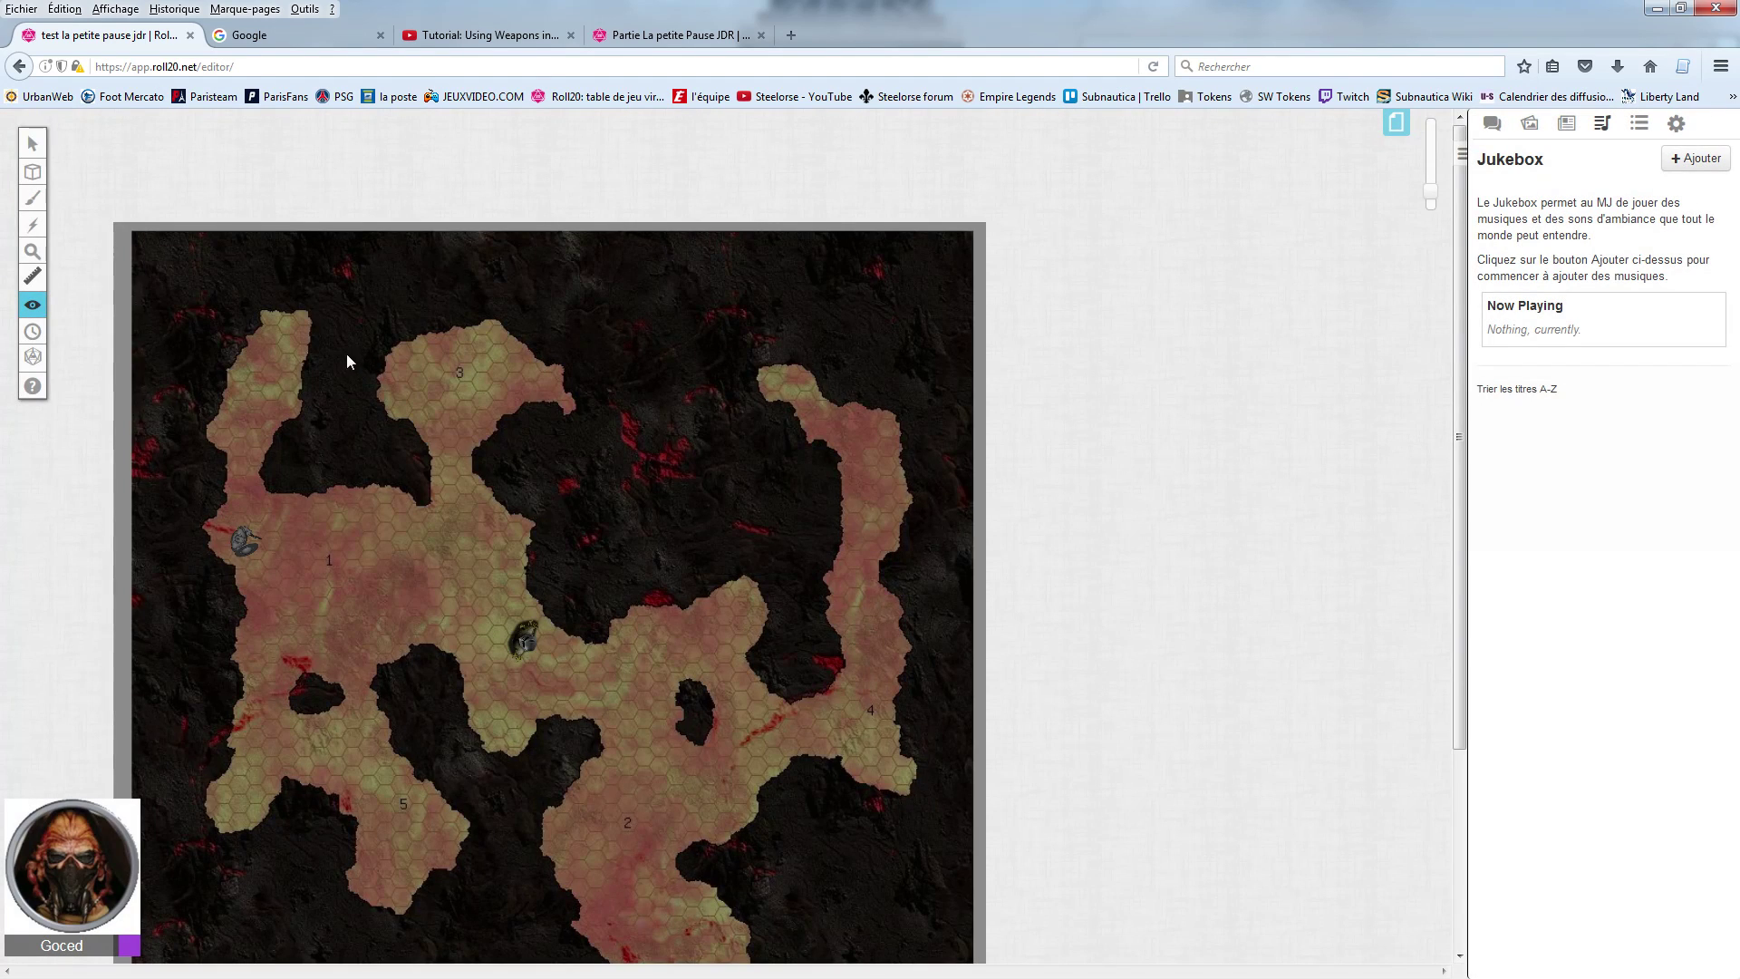
# Step: Reveal the north-west corridor above area 1 by outlining it with Révéler par forme polygonale
pyautogui.moveTo(36, 311)
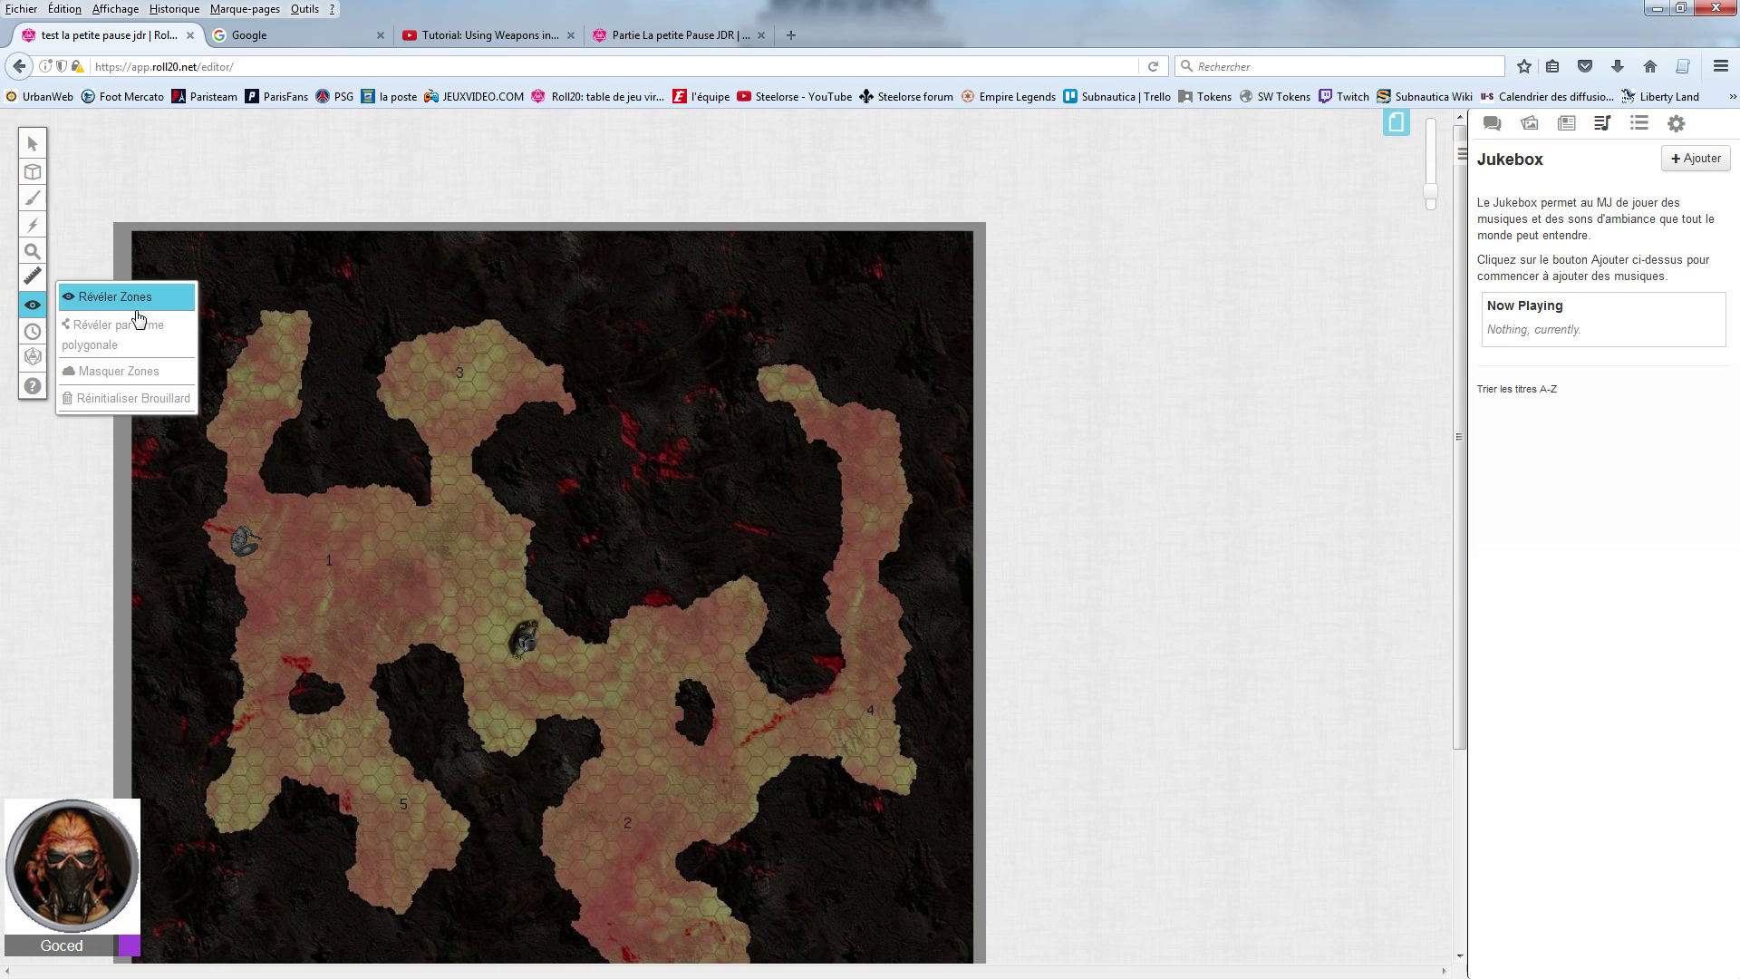
pyautogui.click(117, 336)
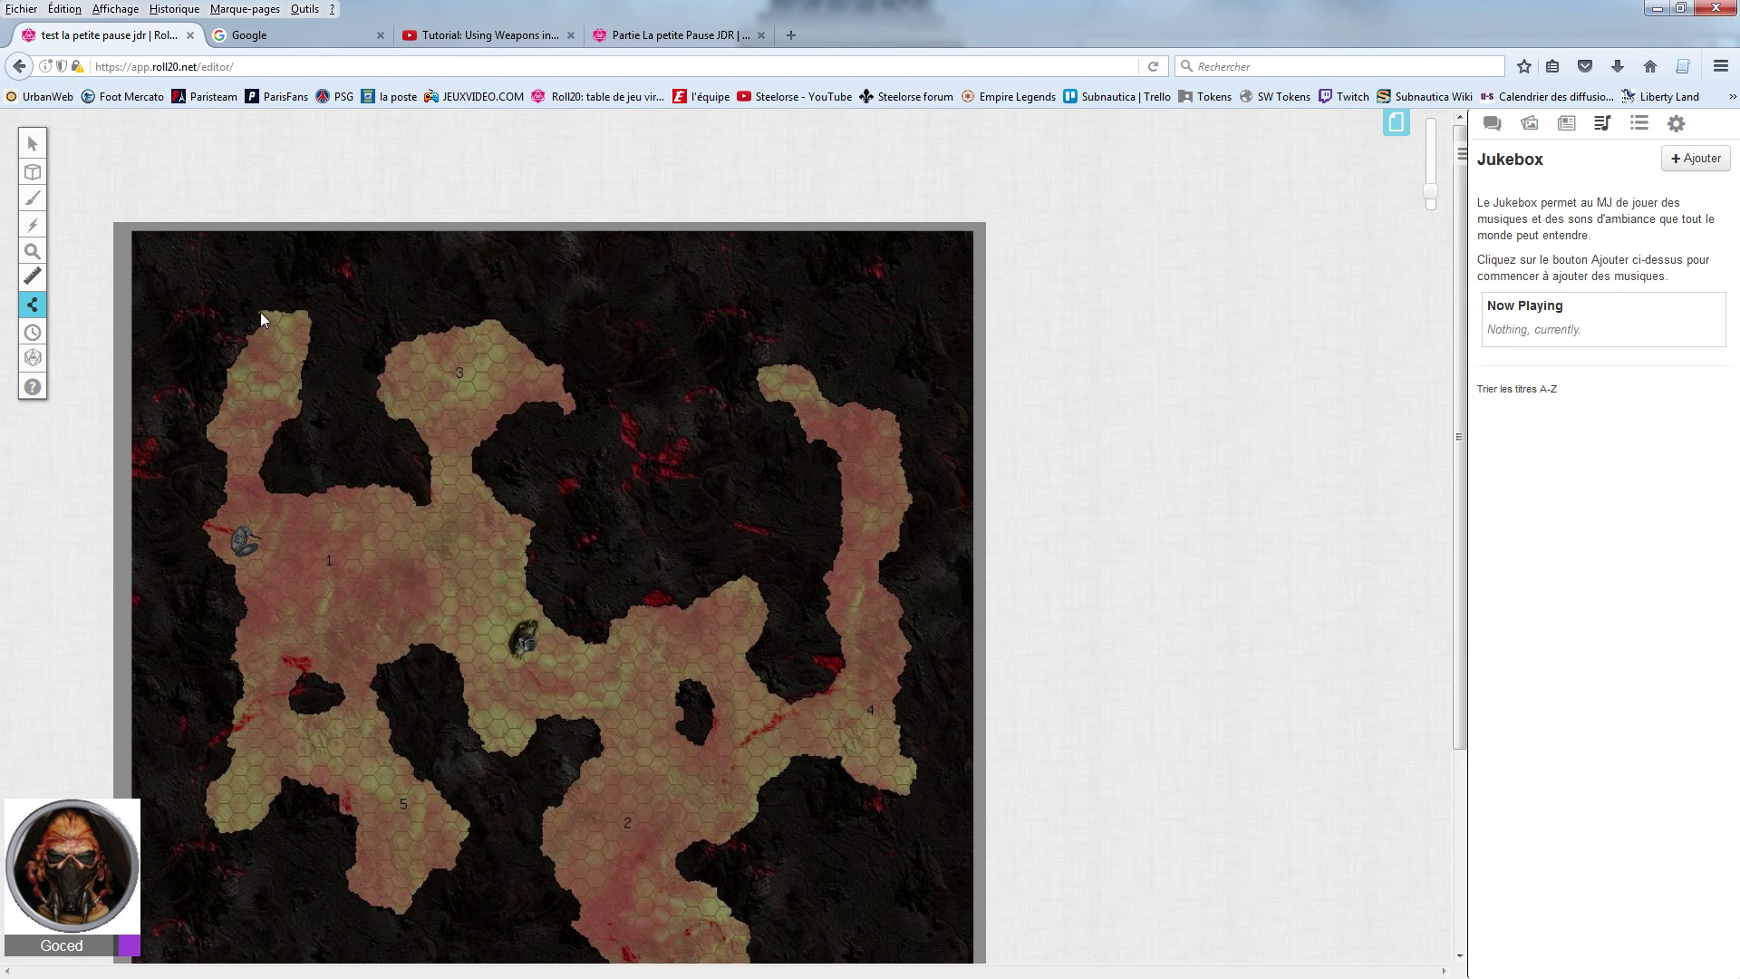
pyautogui.click(302, 408)
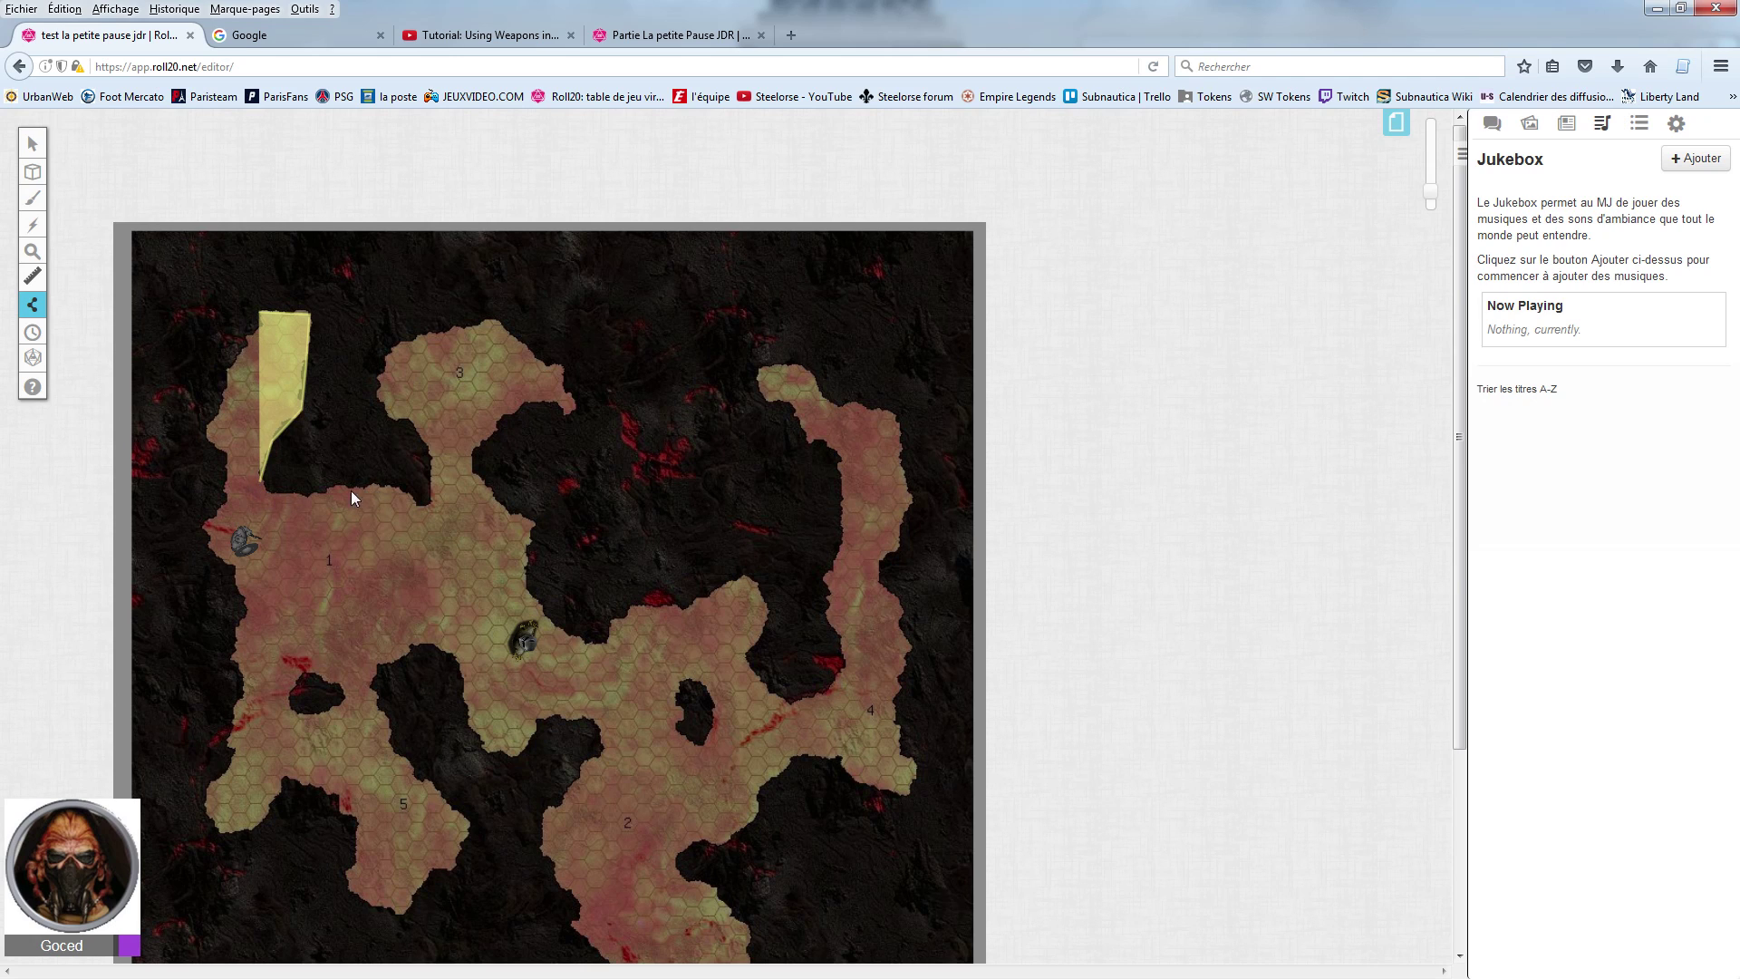
pyautogui.click(280, 493)
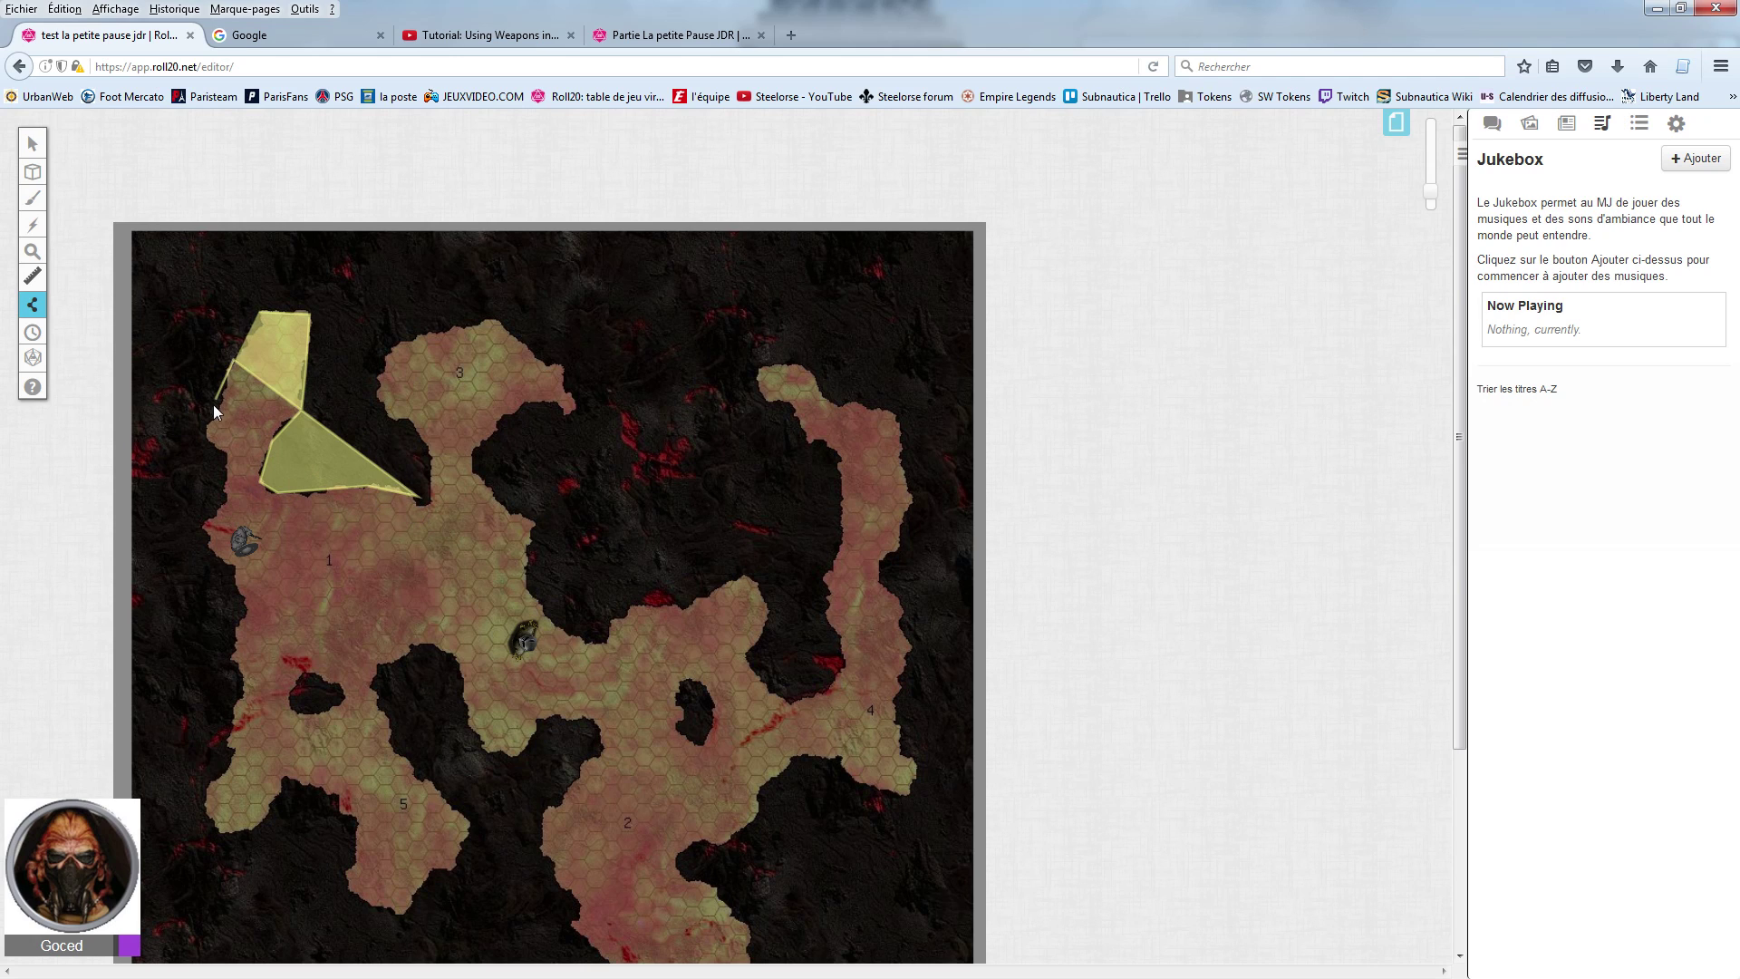
pyautogui.click(206, 432)
pyautogui.click(225, 473)
pyautogui.click(258, 479)
pyautogui.click(293, 410)
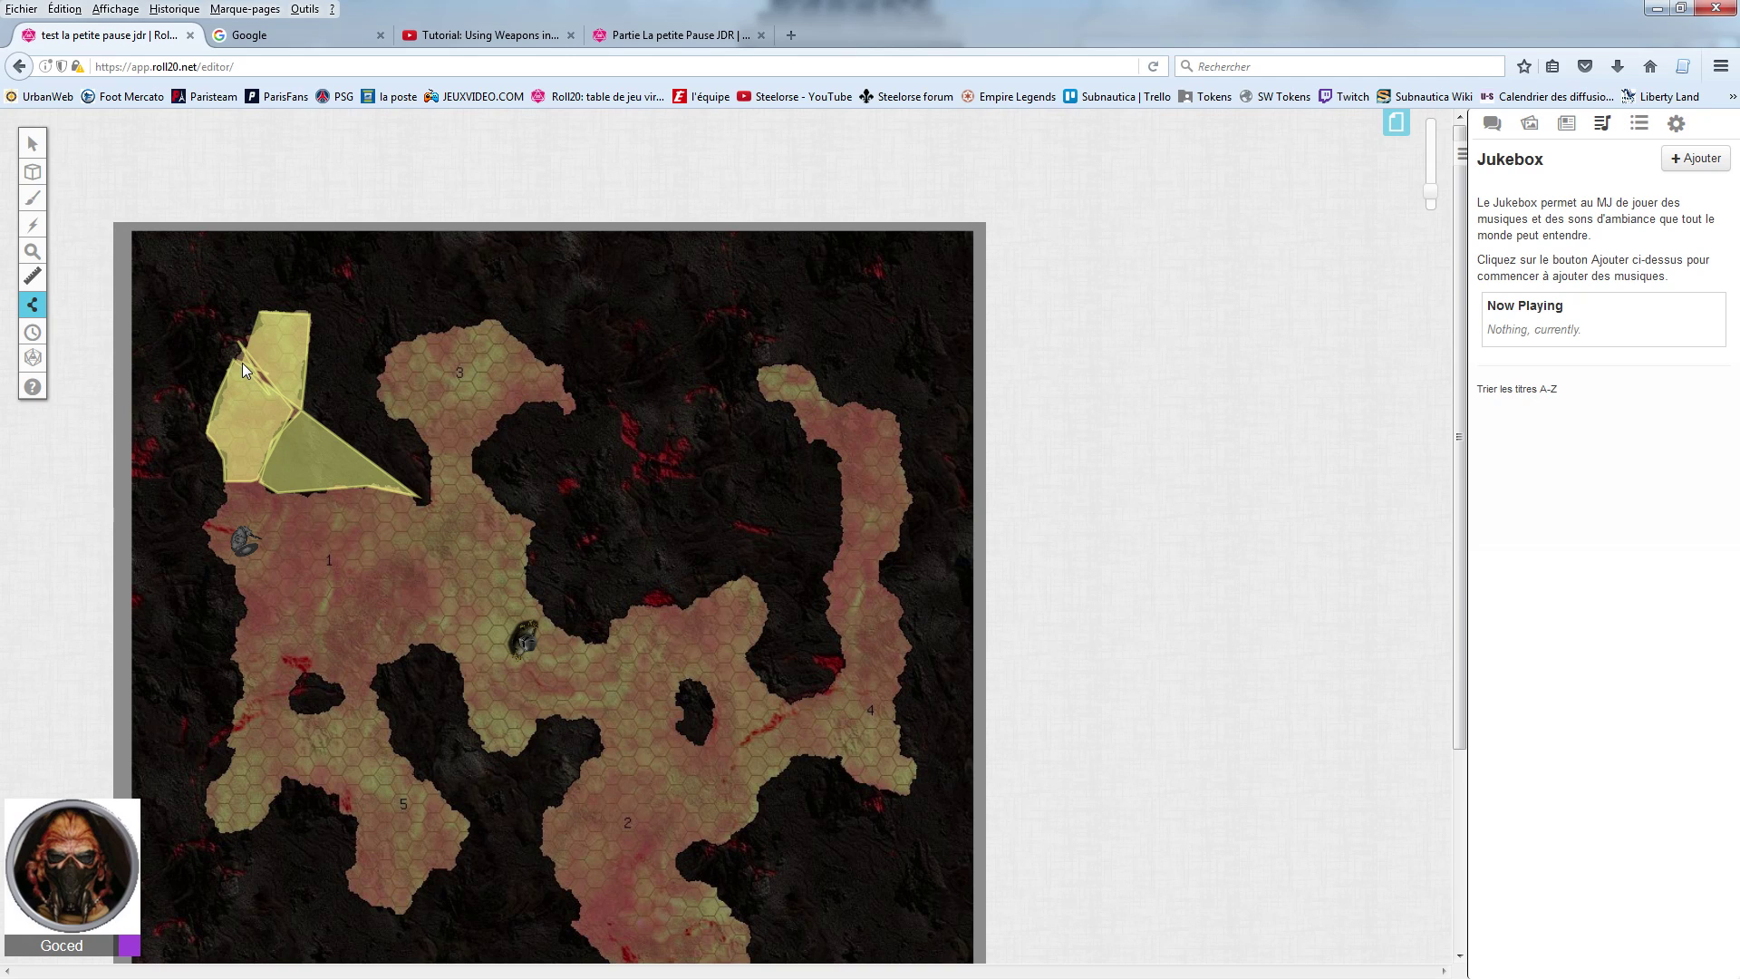
pyautogui.click(242, 362)
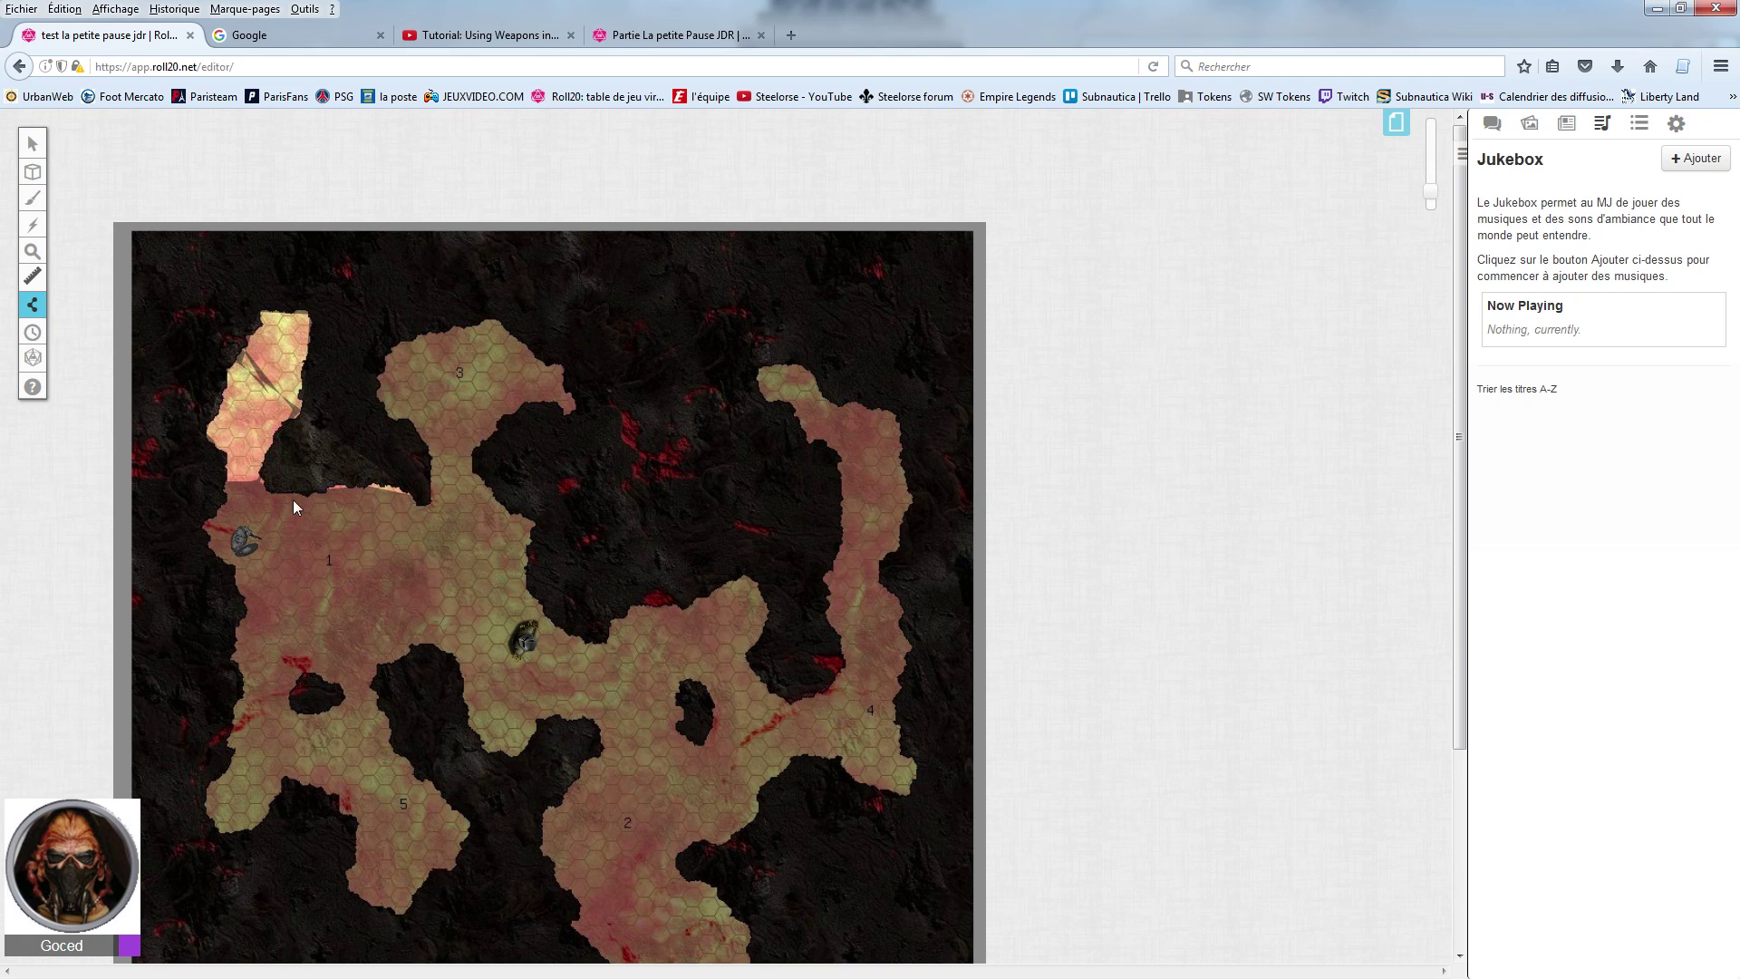
# Step: Reveal area 1 around the western token by outlining it with Révéler par forme polygonale
pyautogui.click(330, 487)
pyautogui.click(404, 490)
pyautogui.click(418, 504)
pyautogui.click(442, 647)
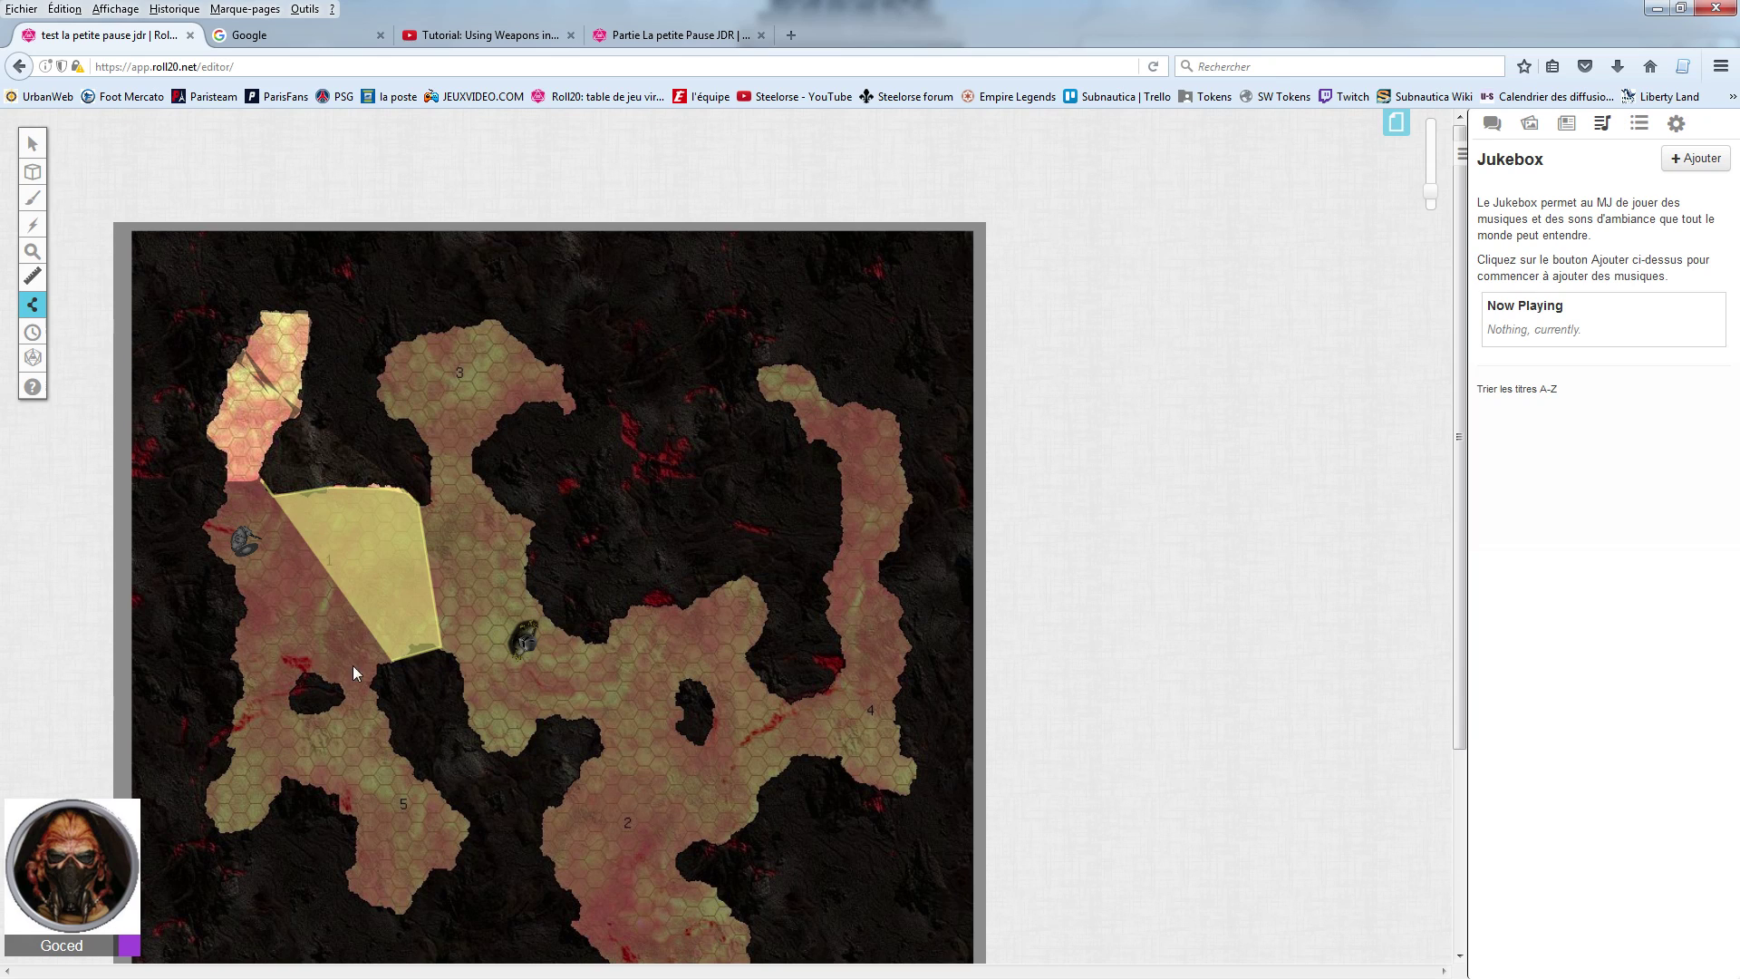
pyautogui.click(253, 678)
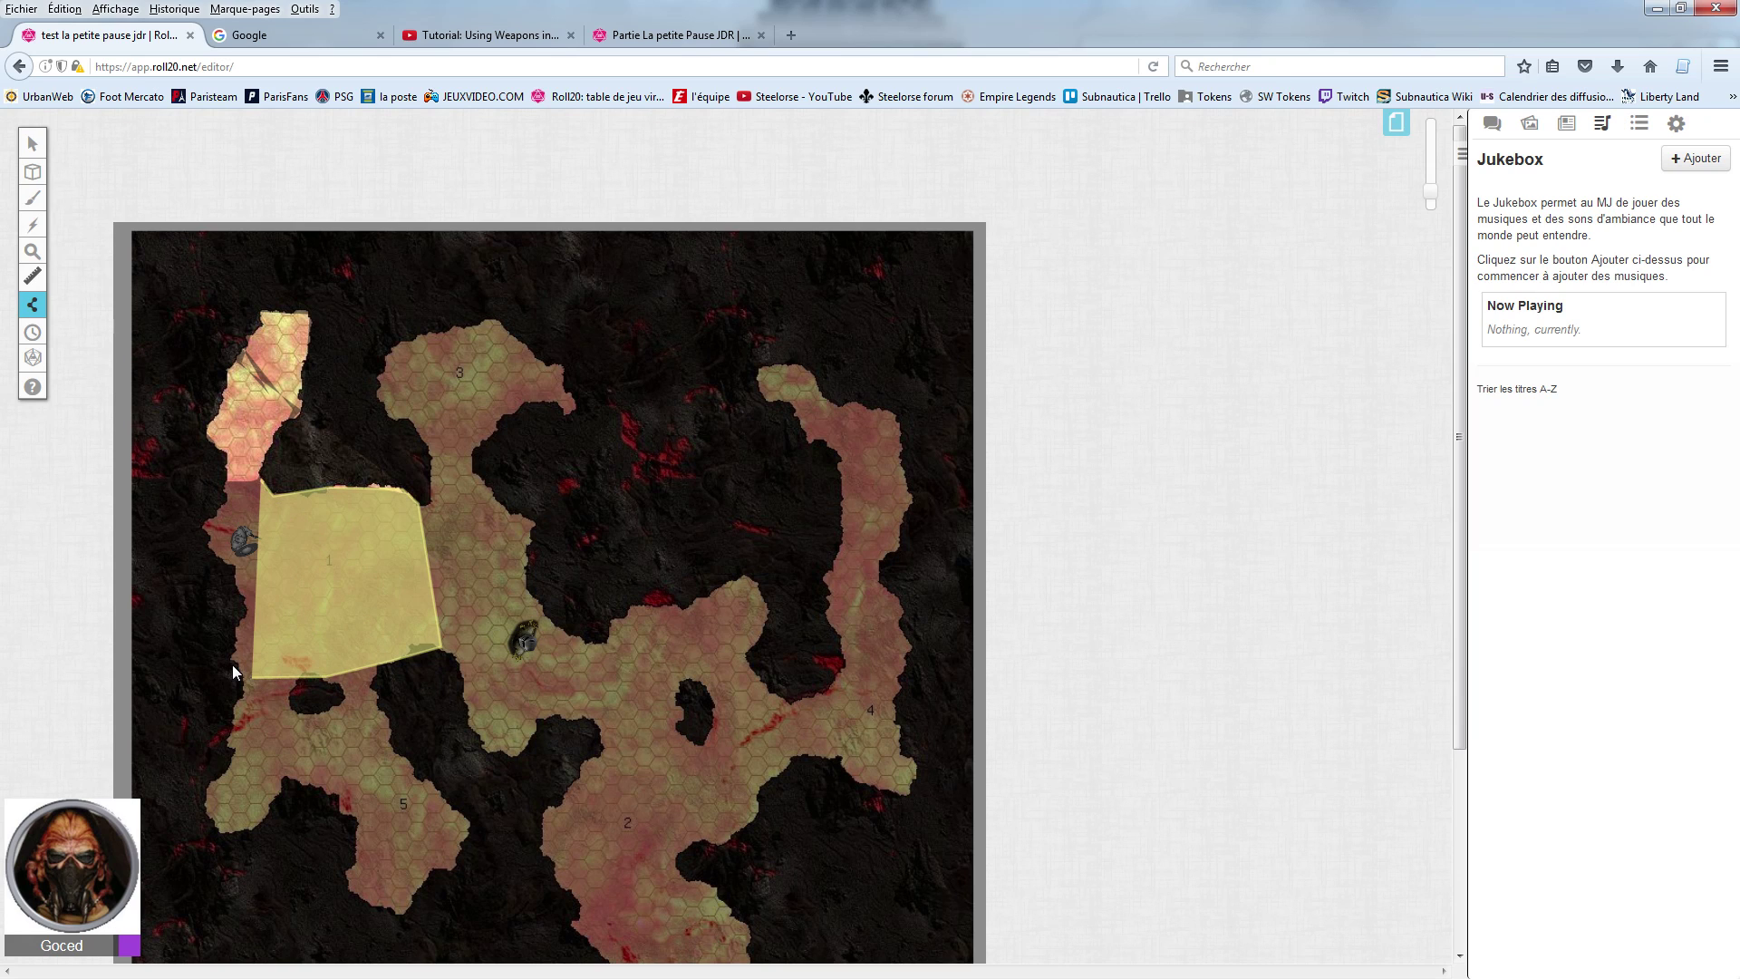
pyautogui.click(232, 662)
pyautogui.click(242, 587)
pyautogui.click(200, 532)
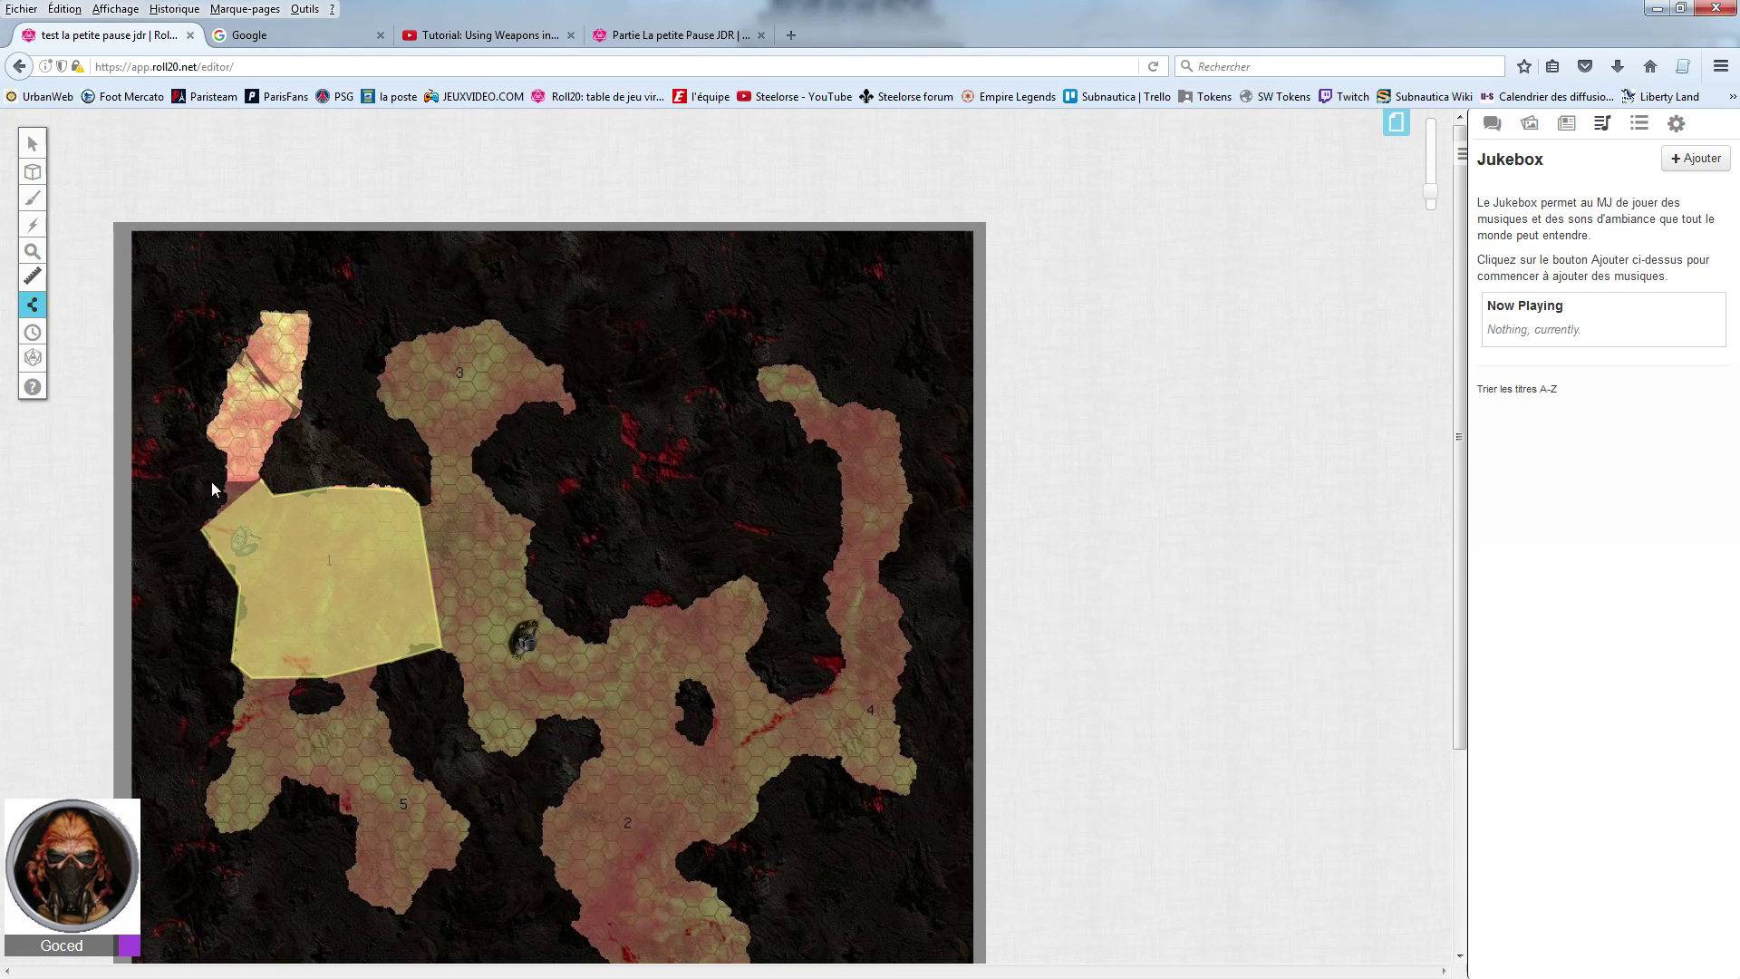
pyautogui.click(223, 483)
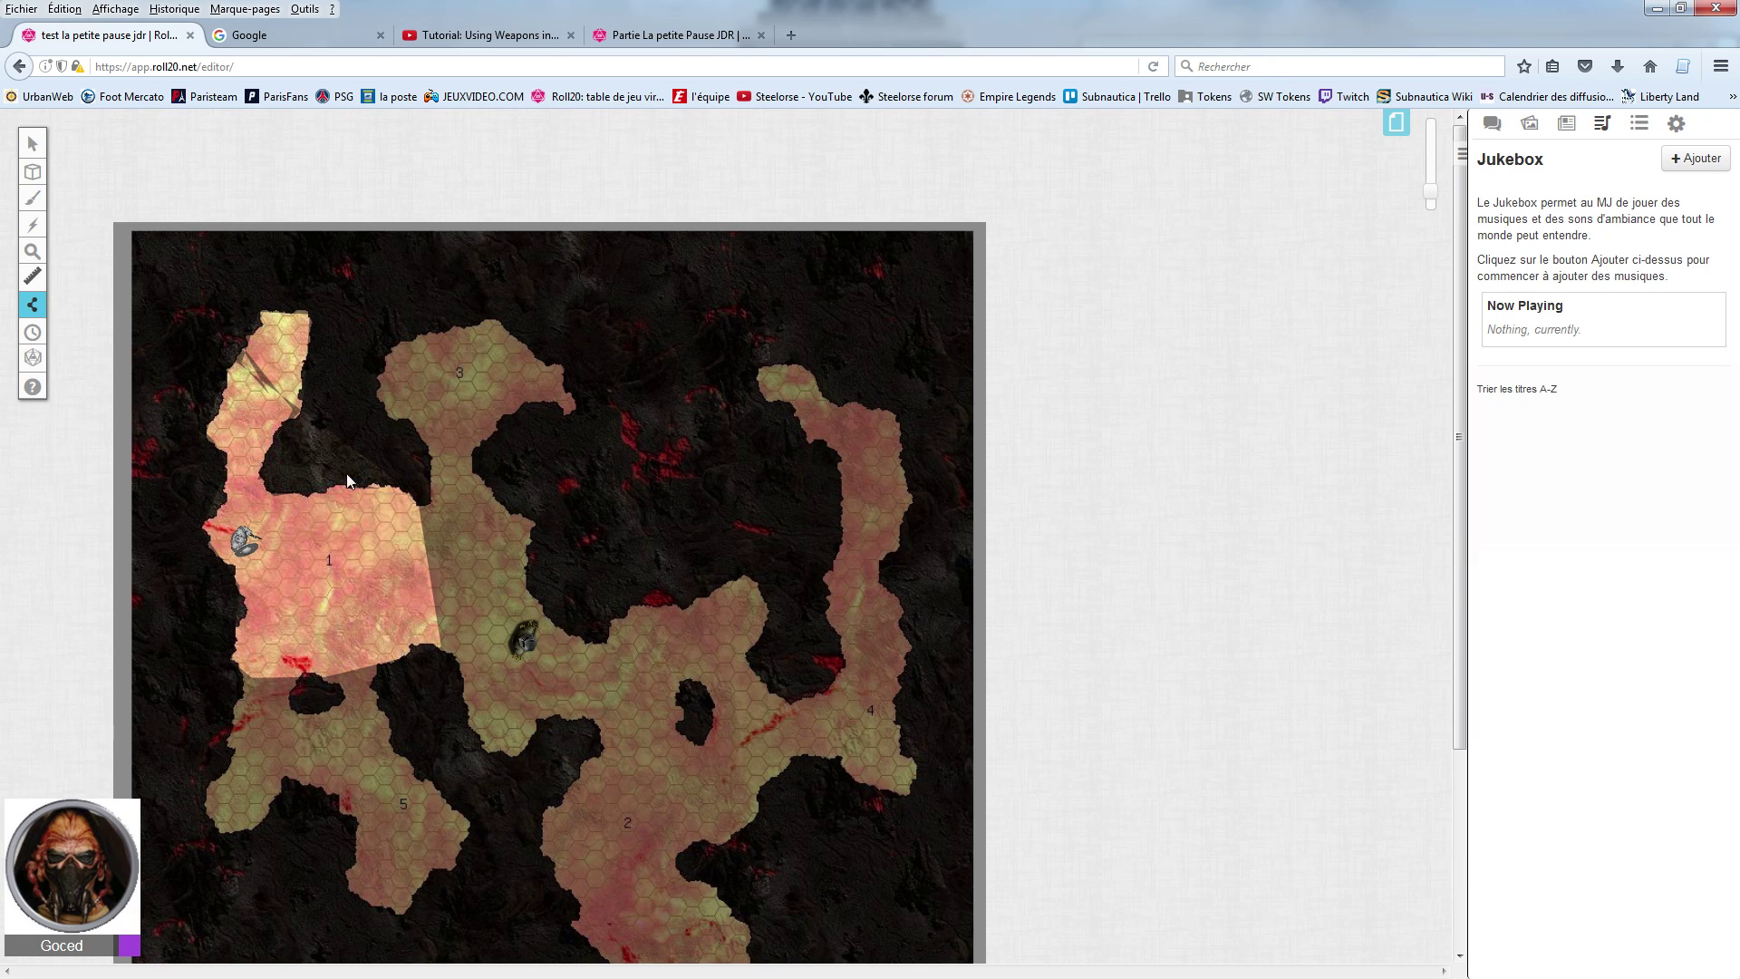
# Step: Reveal the central chamber east of area 1, including the second token, with another polygon outline
pyautogui.click(237, 346)
pyautogui.click(247, 346)
pyautogui.click(303, 413)
pyautogui.click(487, 497)
pyautogui.click(525, 519)
pyautogui.click(534, 527)
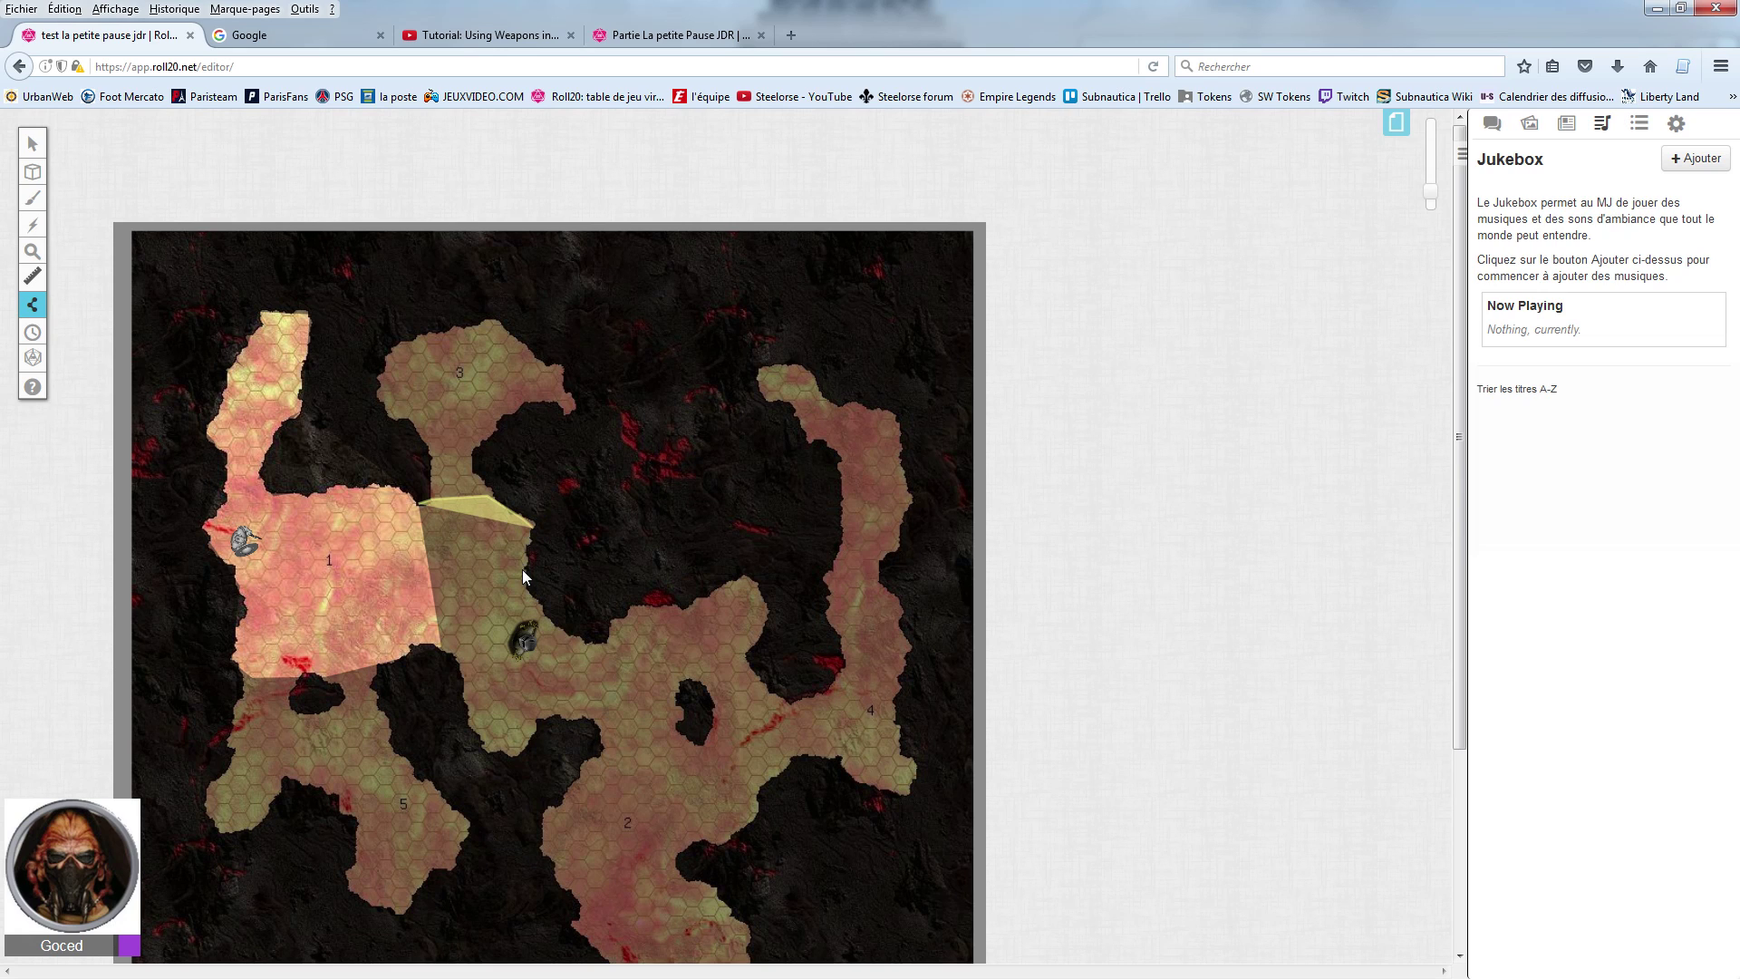
pyautogui.click(524, 562)
pyautogui.click(560, 626)
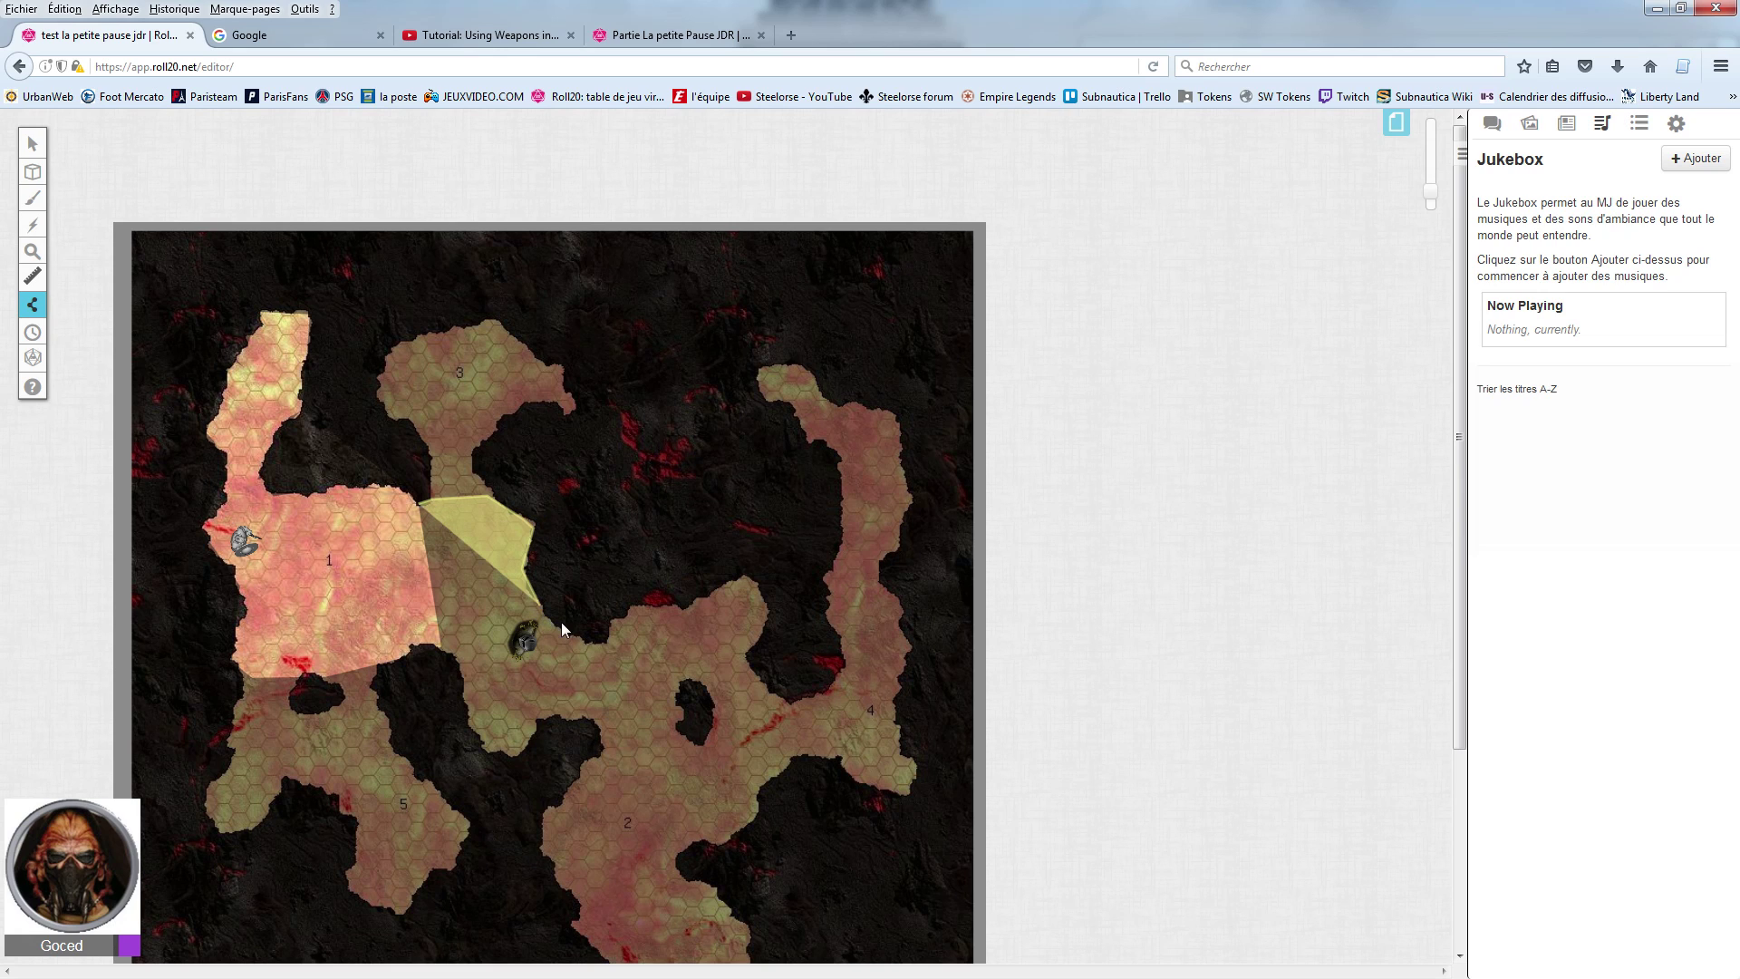
pyautogui.click(589, 719)
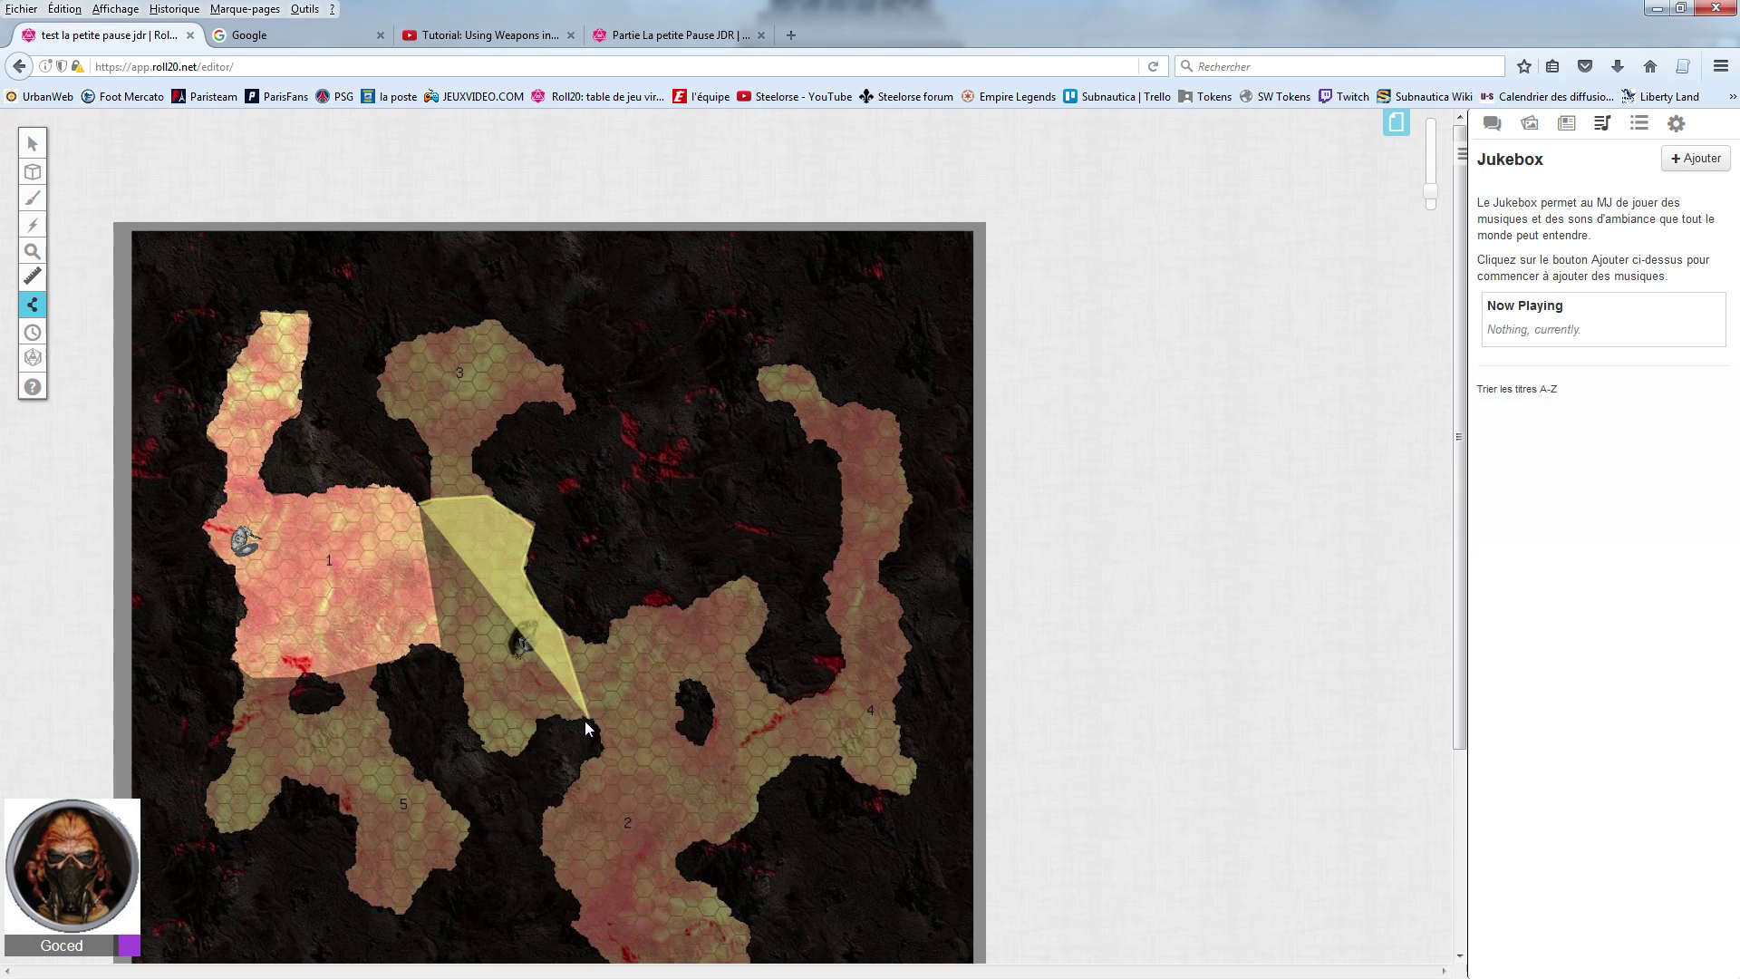
pyautogui.click(503, 755)
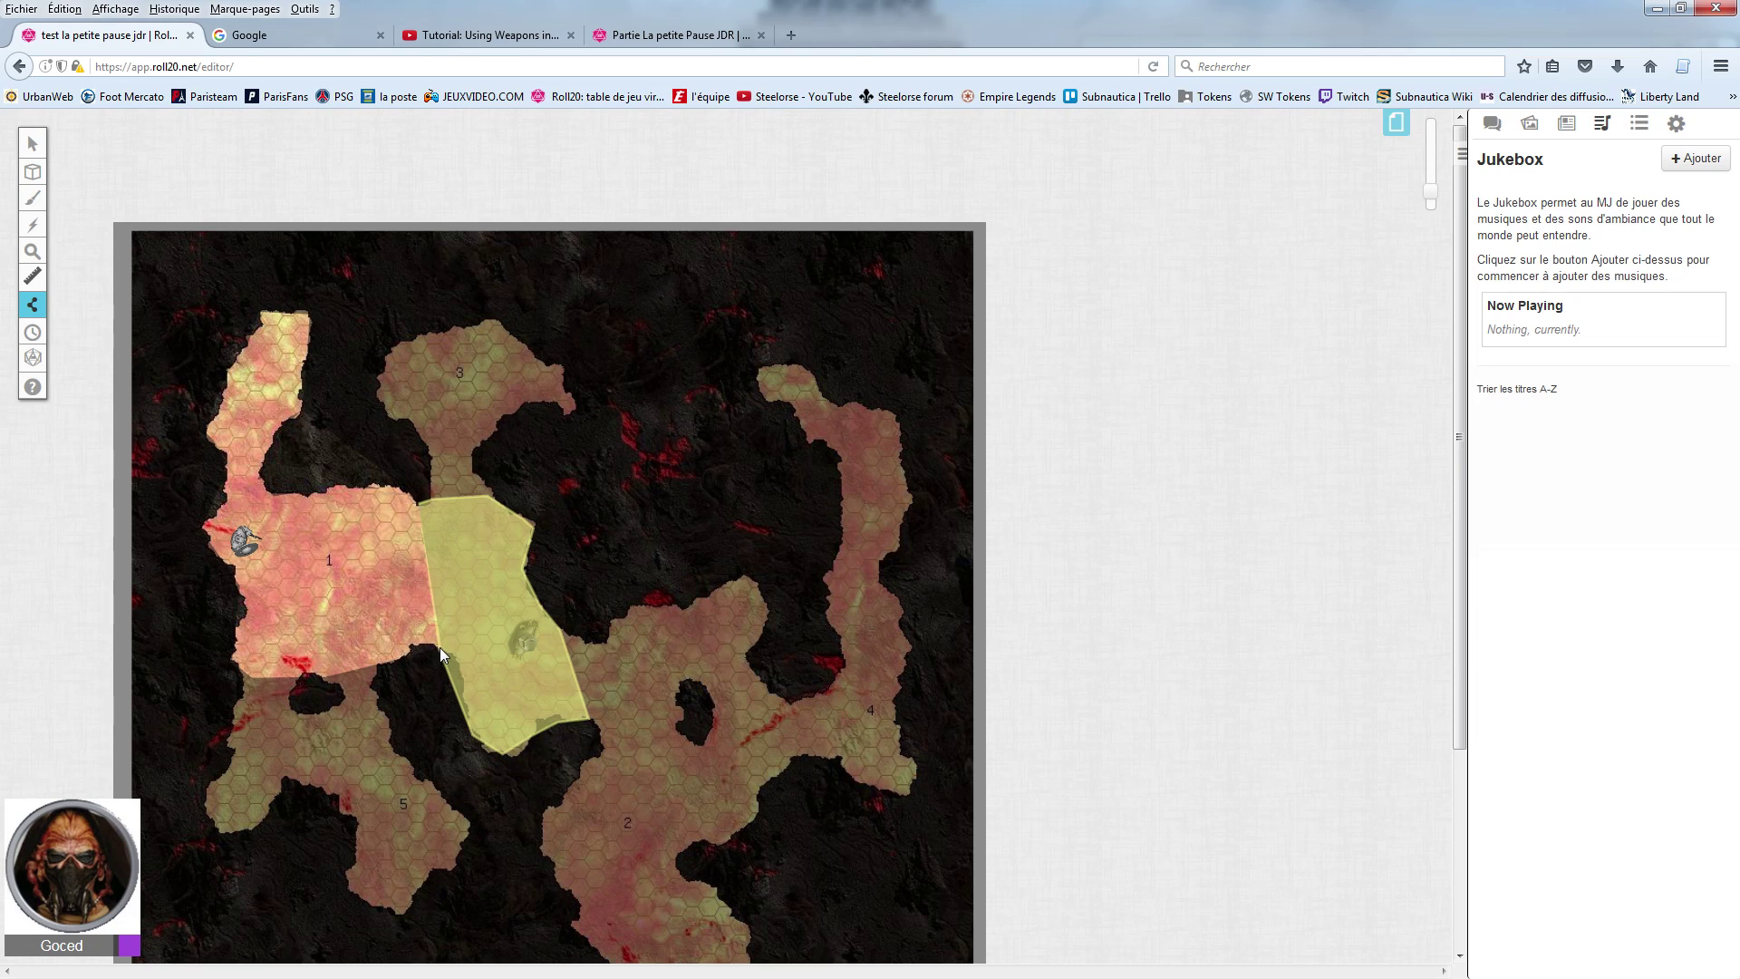
pyautogui.doubleClick(466, 588)
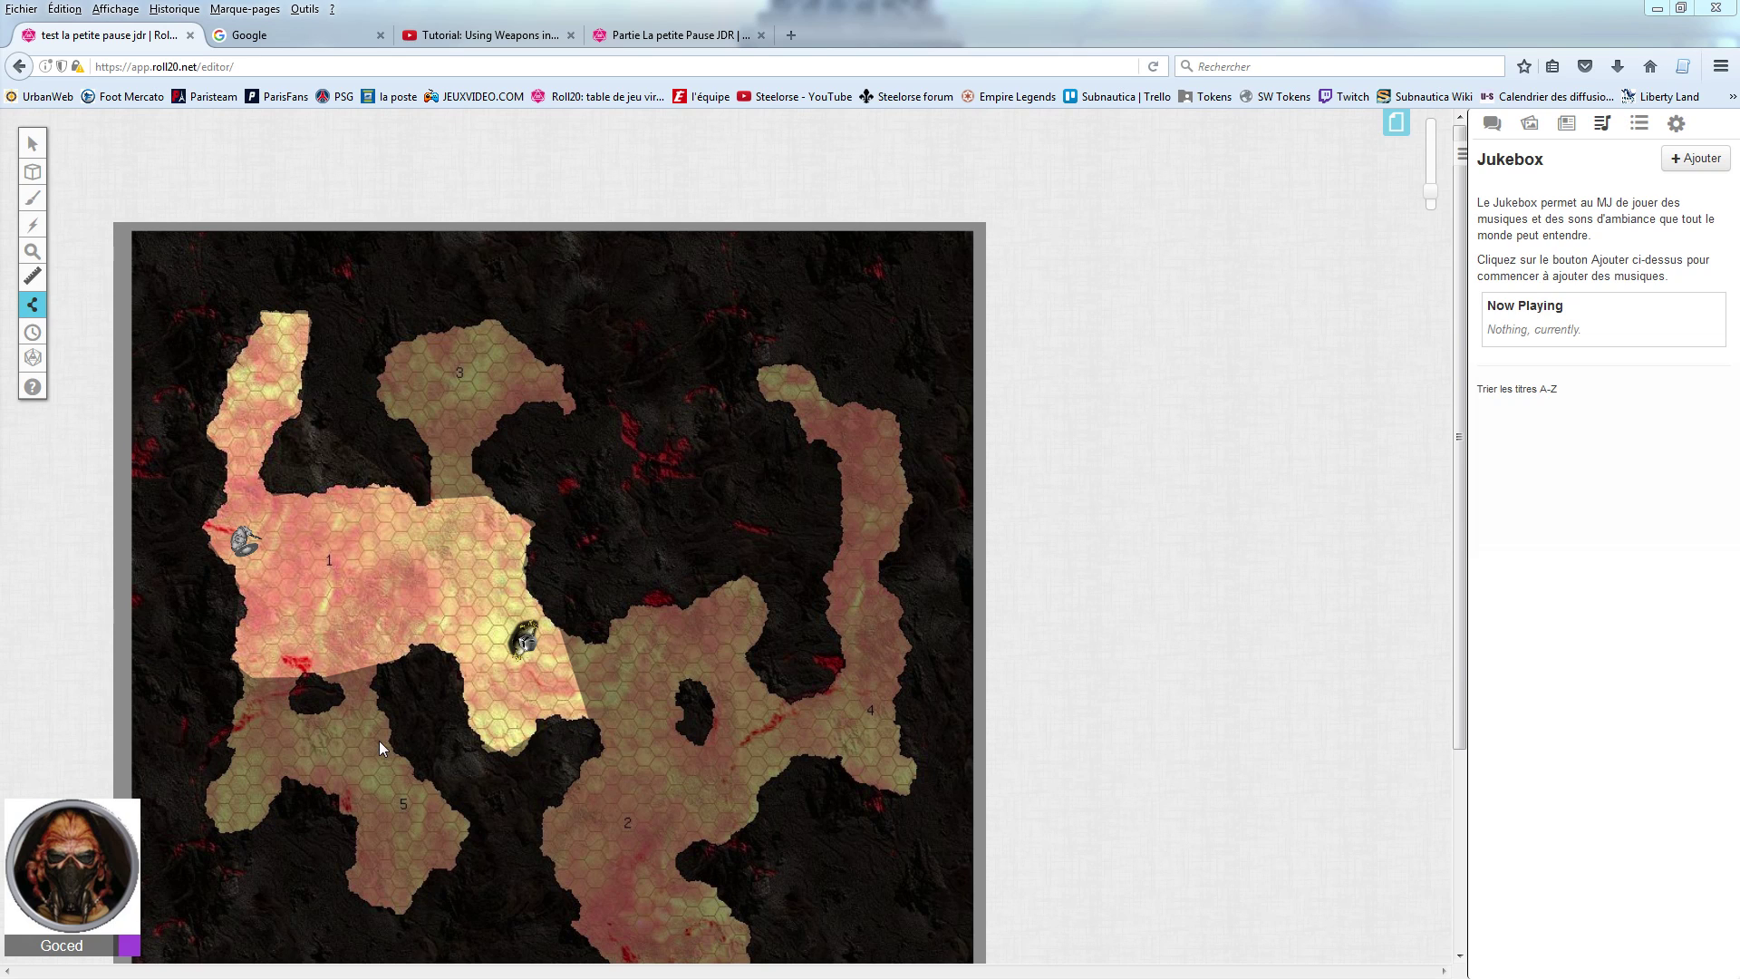
# Step: Disable Brouillard de guerre in the Start page's settings and save them
pyautogui.click(1396, 122)
pyautogui.moveTo(229, 199)
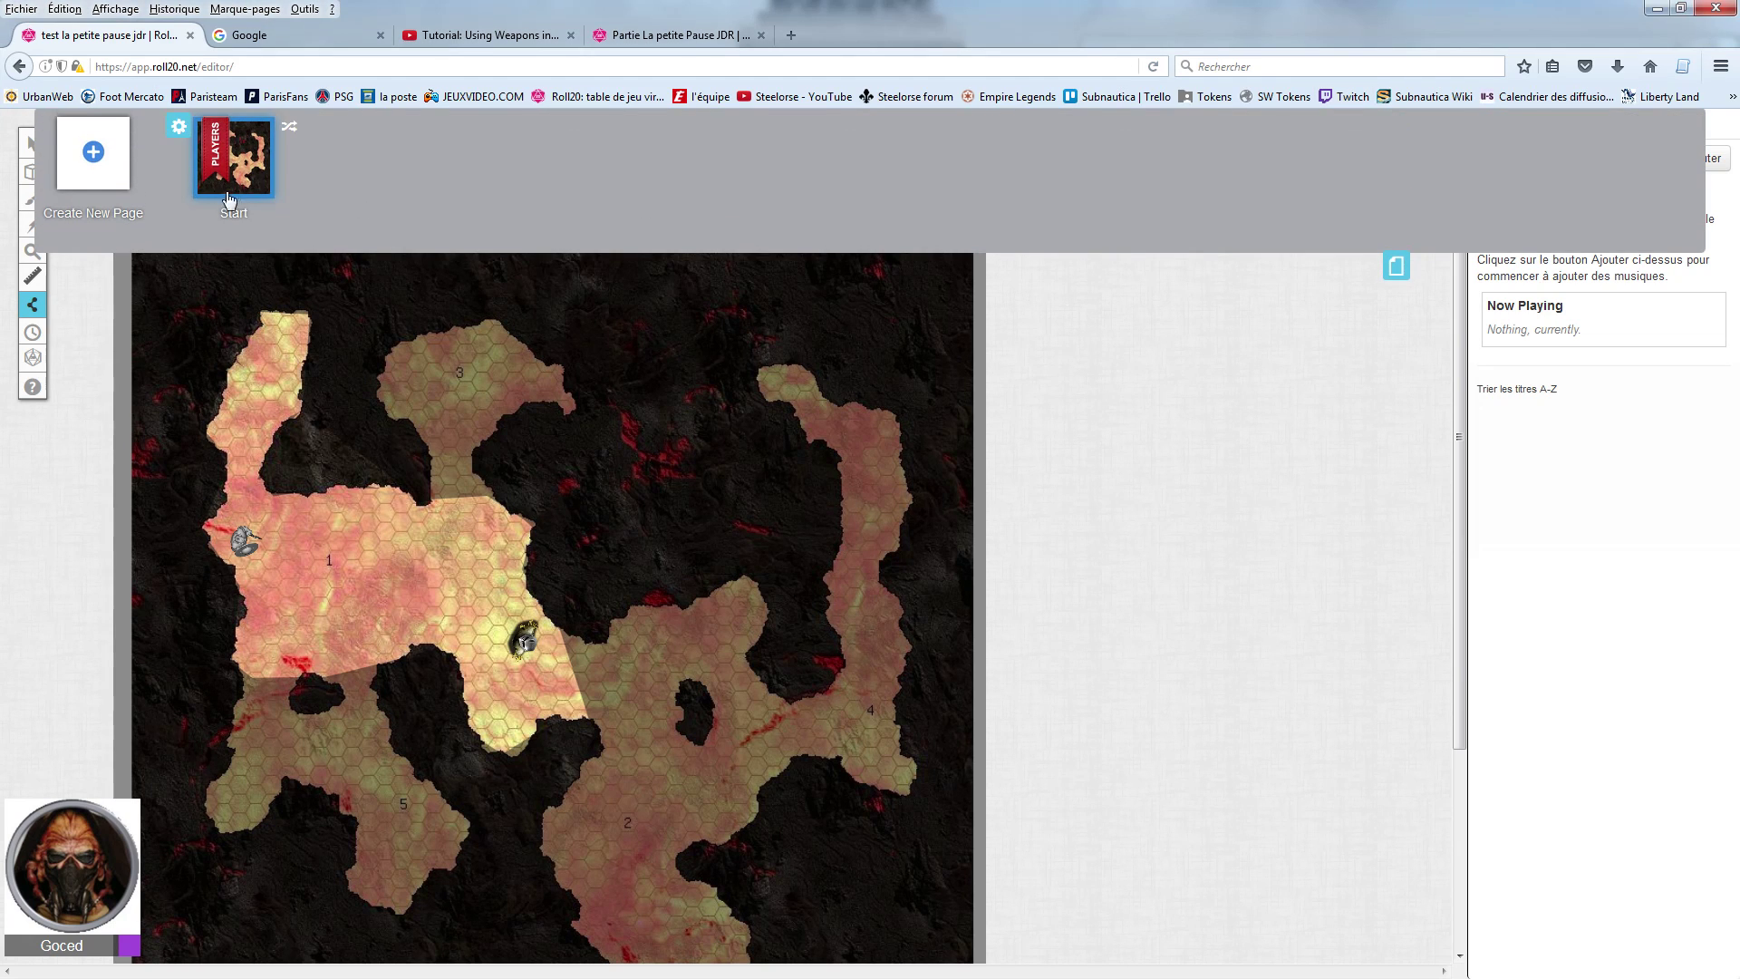
pyautogui.click(179, 134)
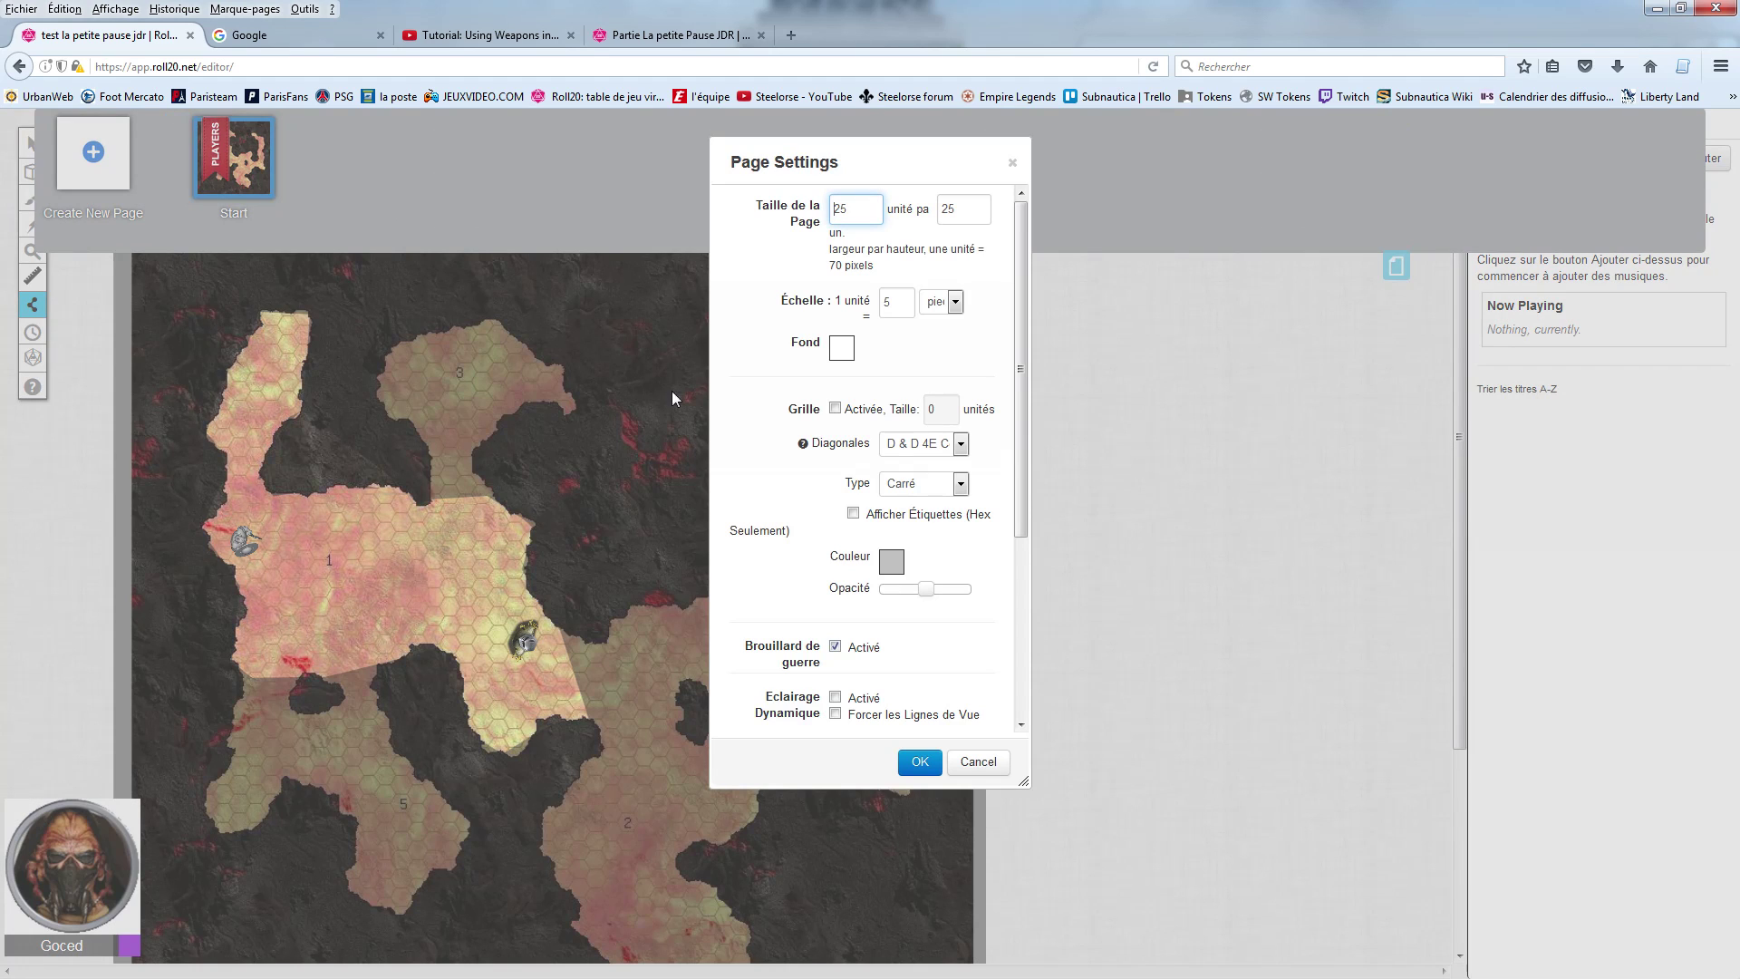
pyautogui.click(835, 648)
pyautogui.click(917, 761)
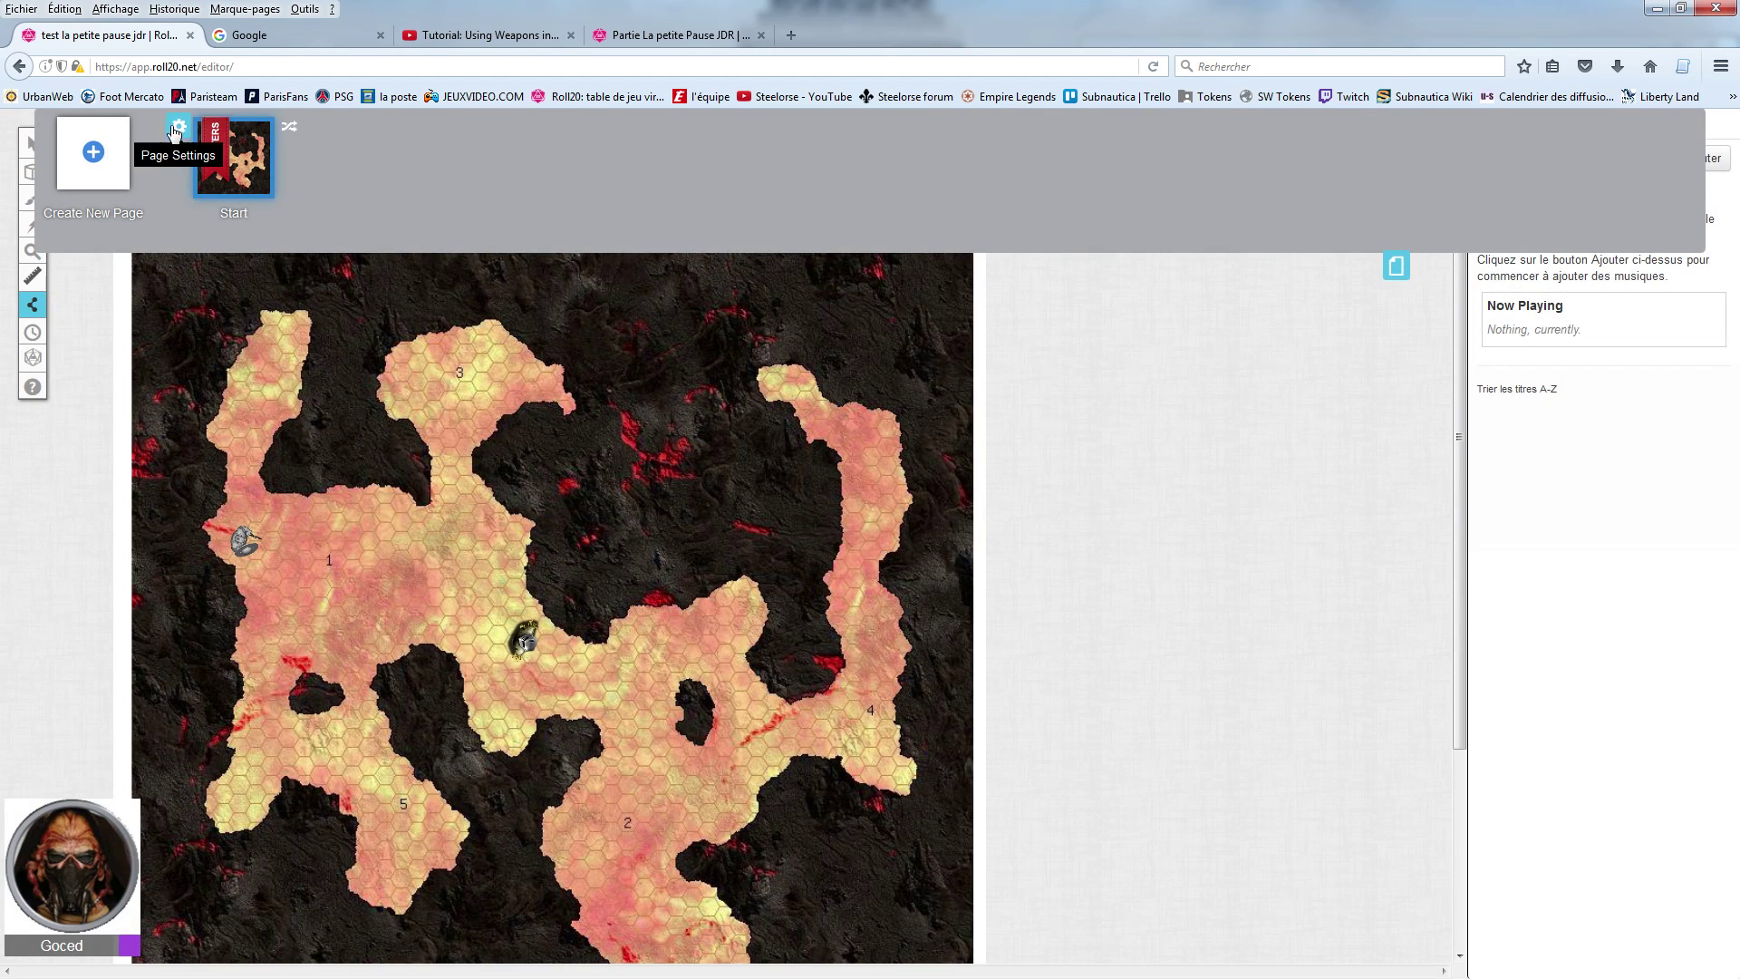
# Step: Enable Eclairage Dynamique in the Start page's settings, save them and close the page list
pyautogui.click(181, 132)
pyautogui.click(835, 696)
pyautogui.click(912, 761)
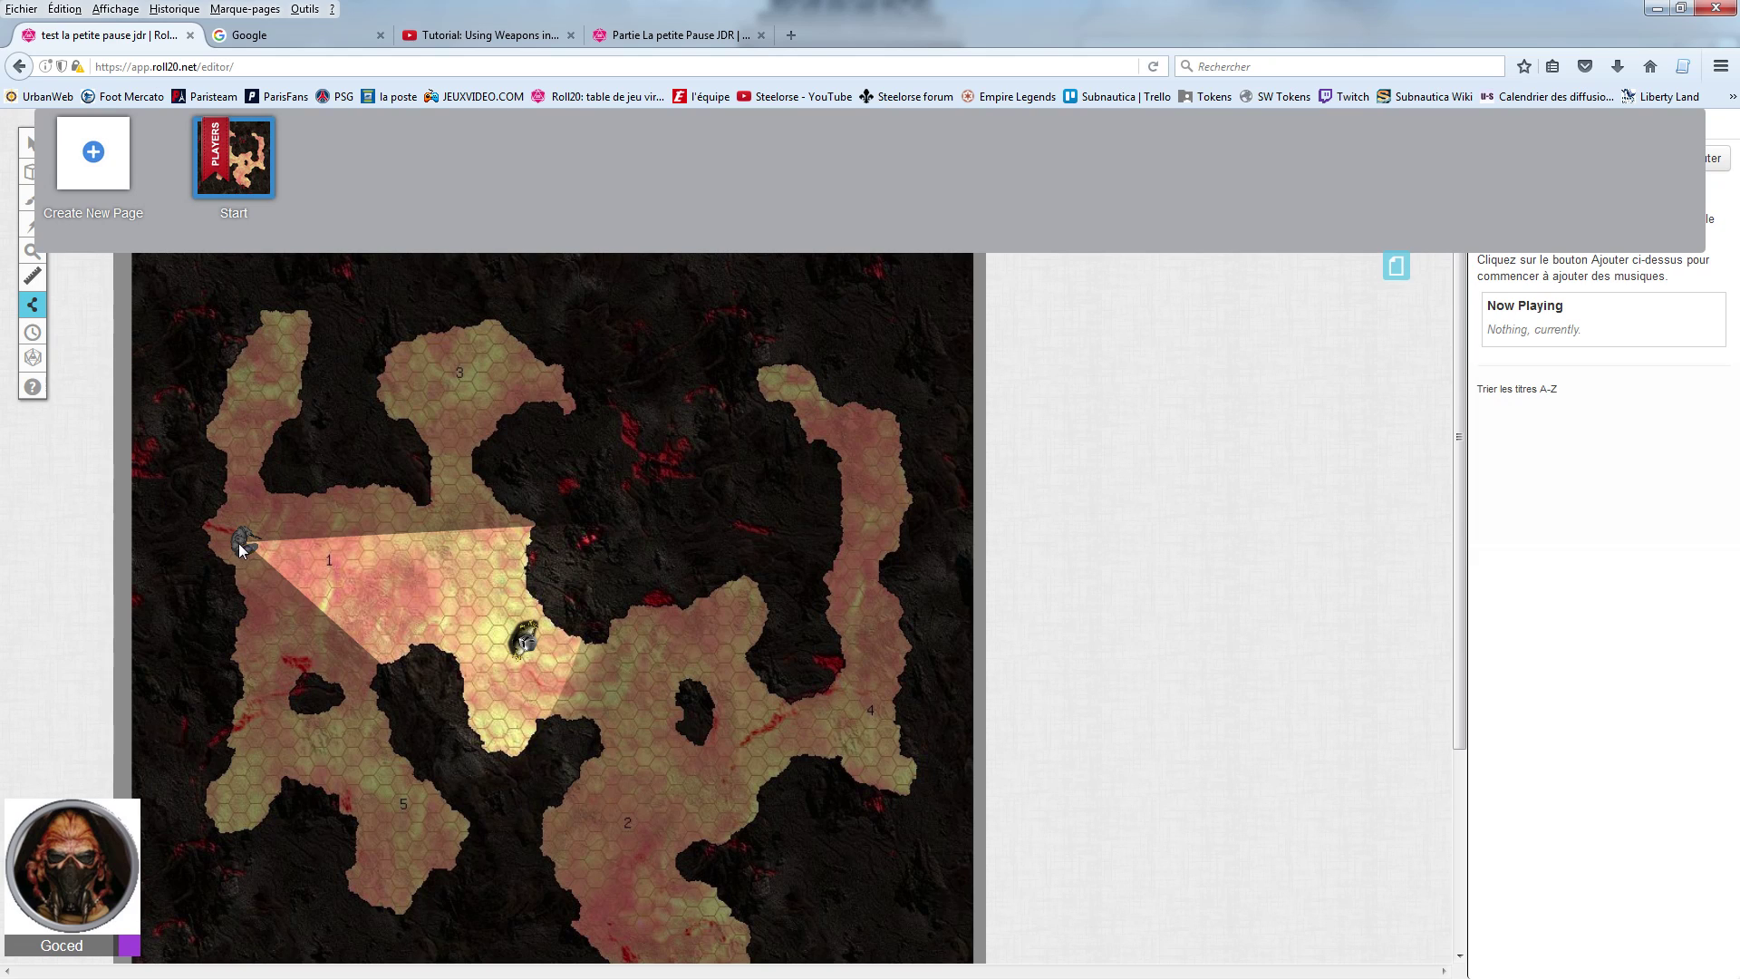
pyautogui.click(1397, 268)
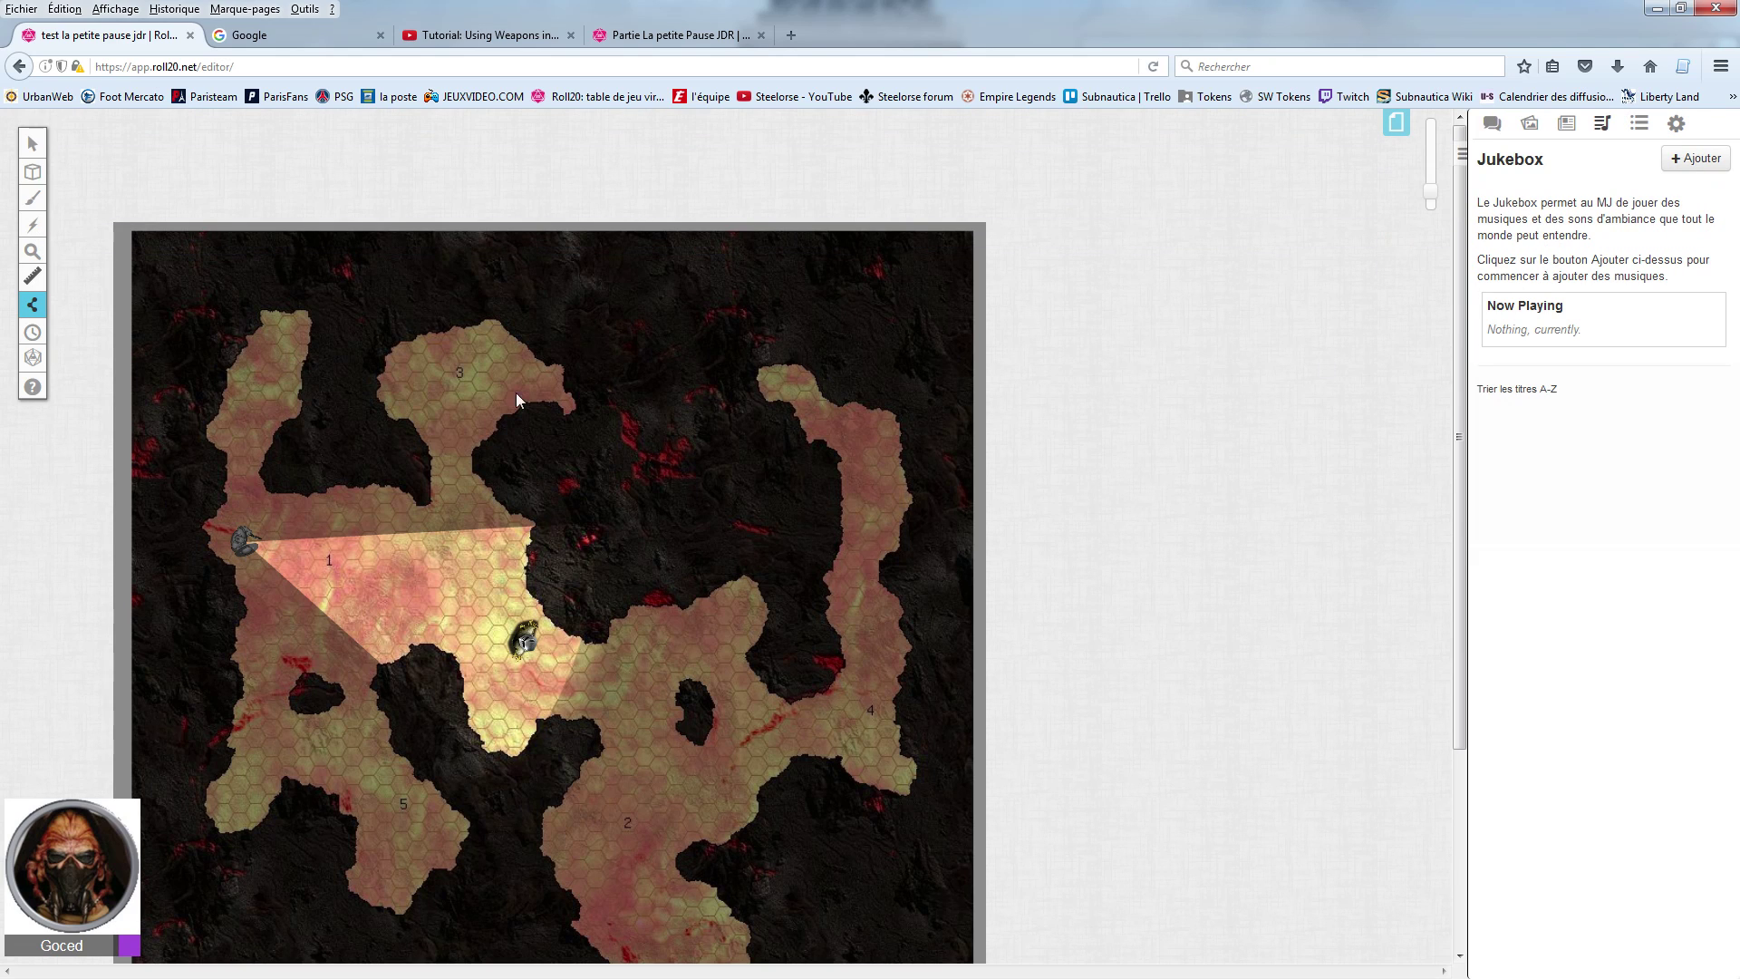
# Step: Select the western token beside area 1 and bring it into a closer view
pyautogui.click(40, 148)
pyautogui.click(256, 548)
pyautogui.moveTo(257, 548); pyautogui.dragTo(296, 558)
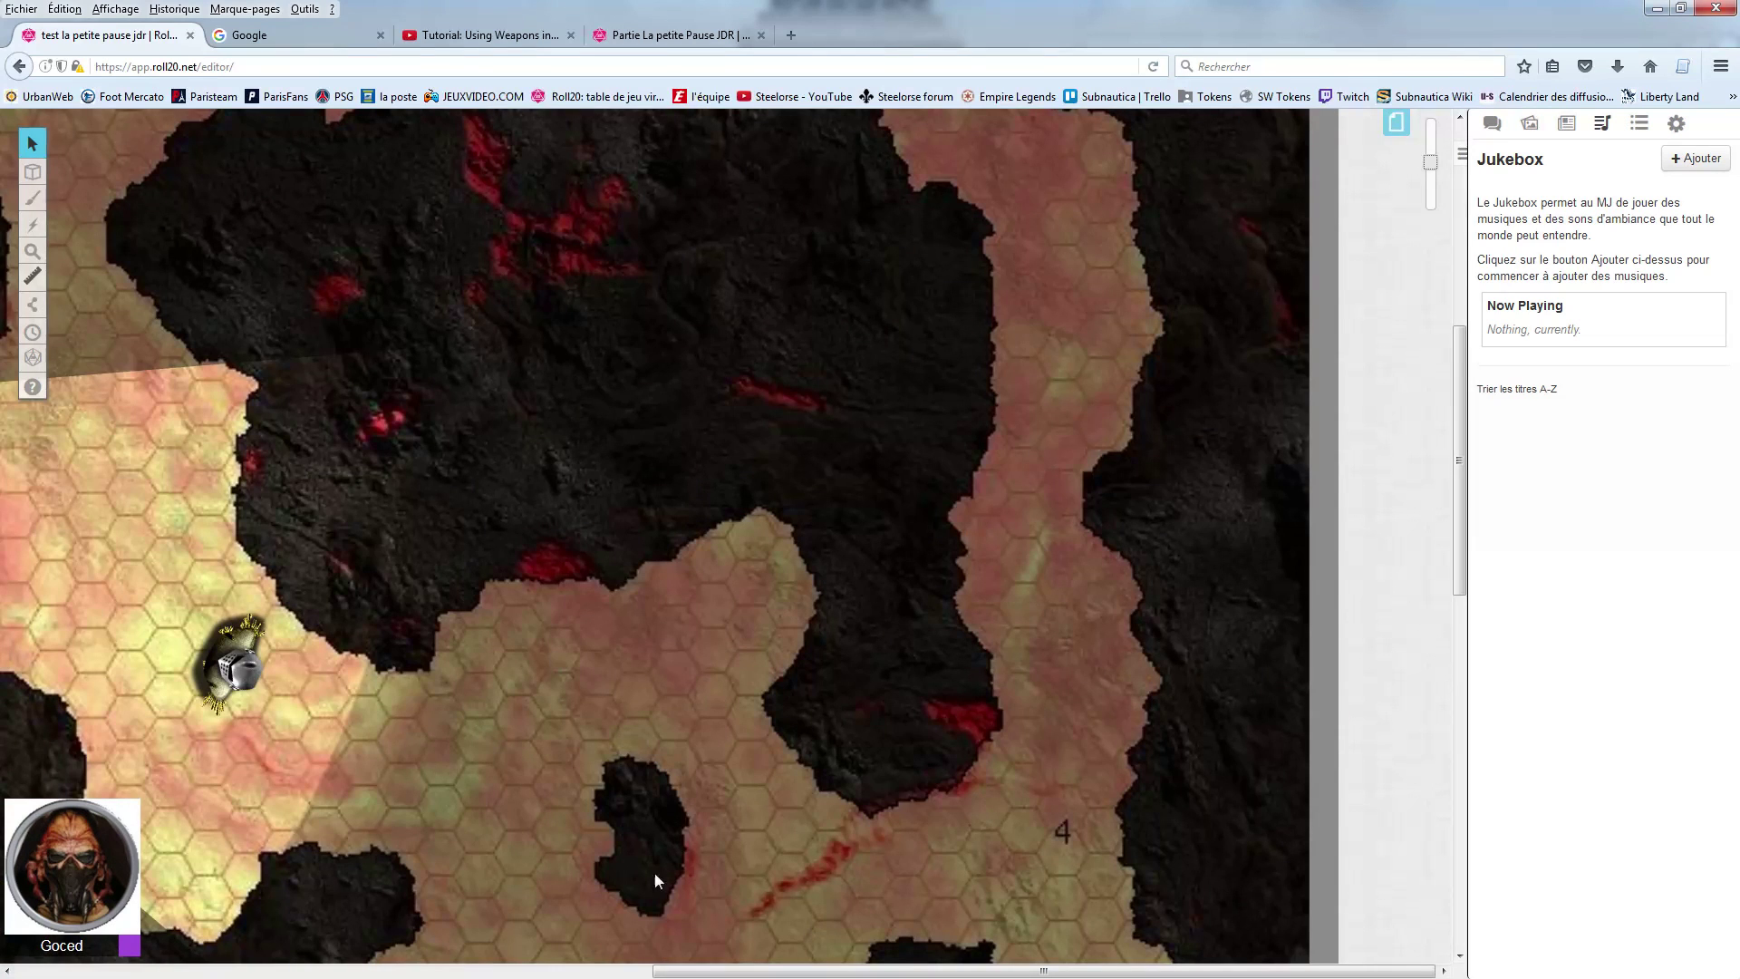
pyautogui.moveTo(712, 970); pyautogui.dragTo(175, 976)
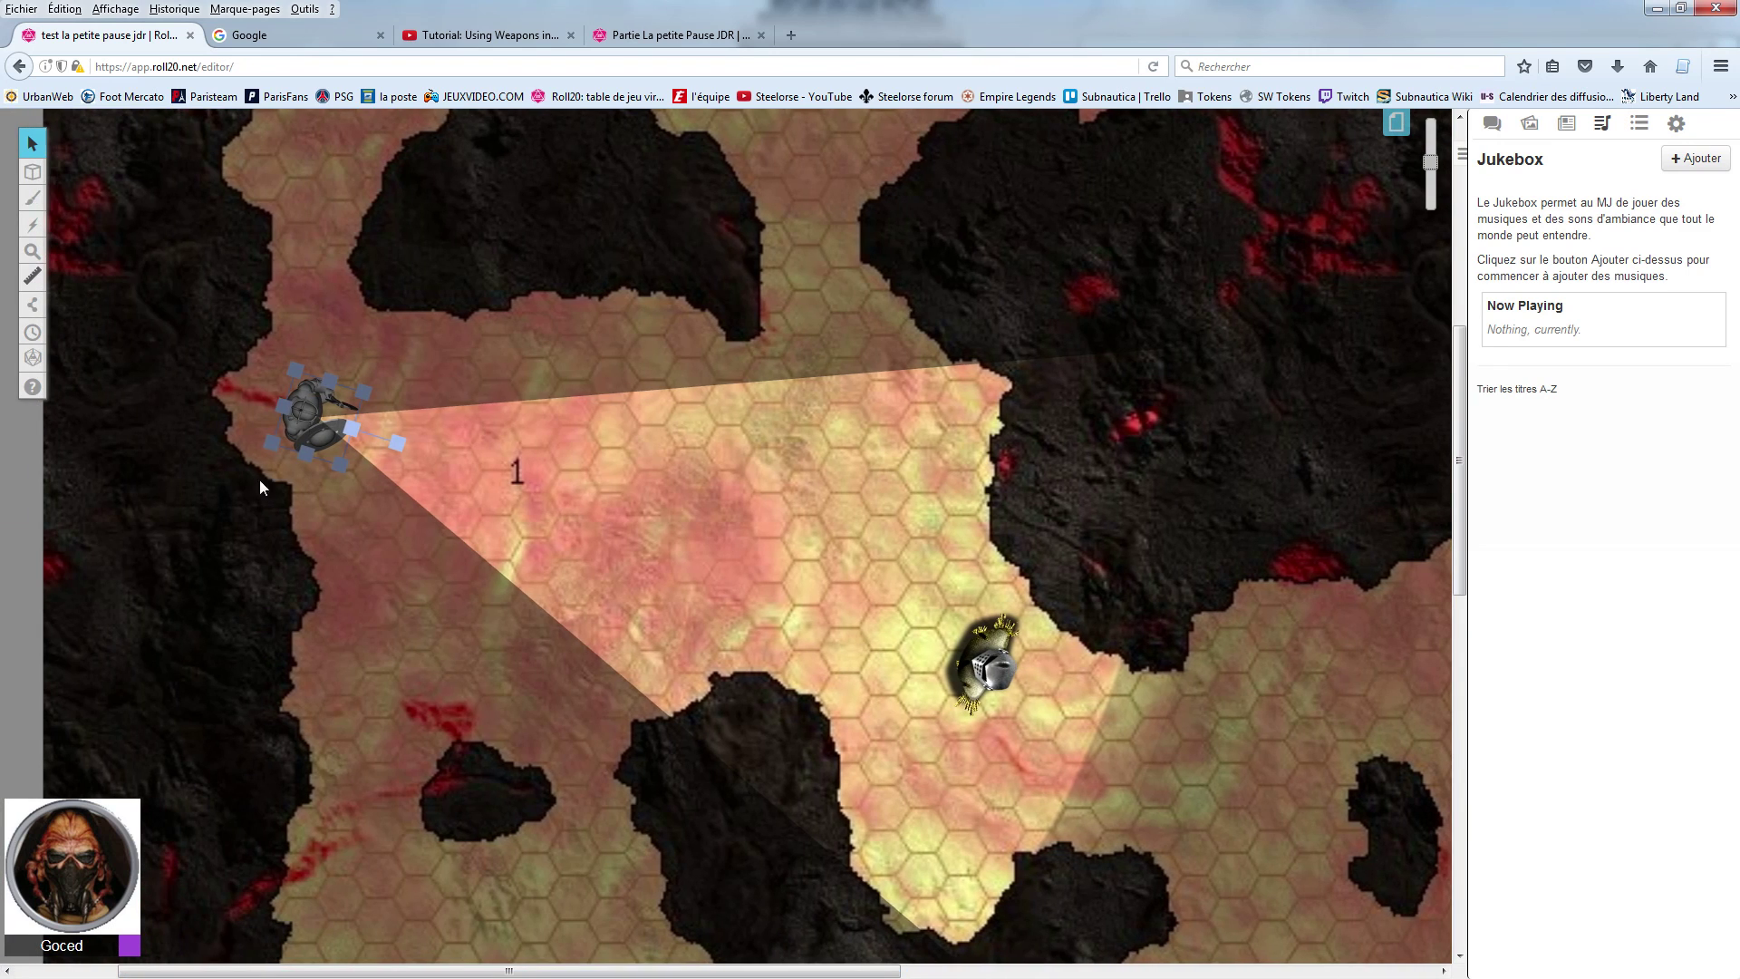
pyautogui.rightClick(307, 427)
pyautogui.moveTo(349, 388)
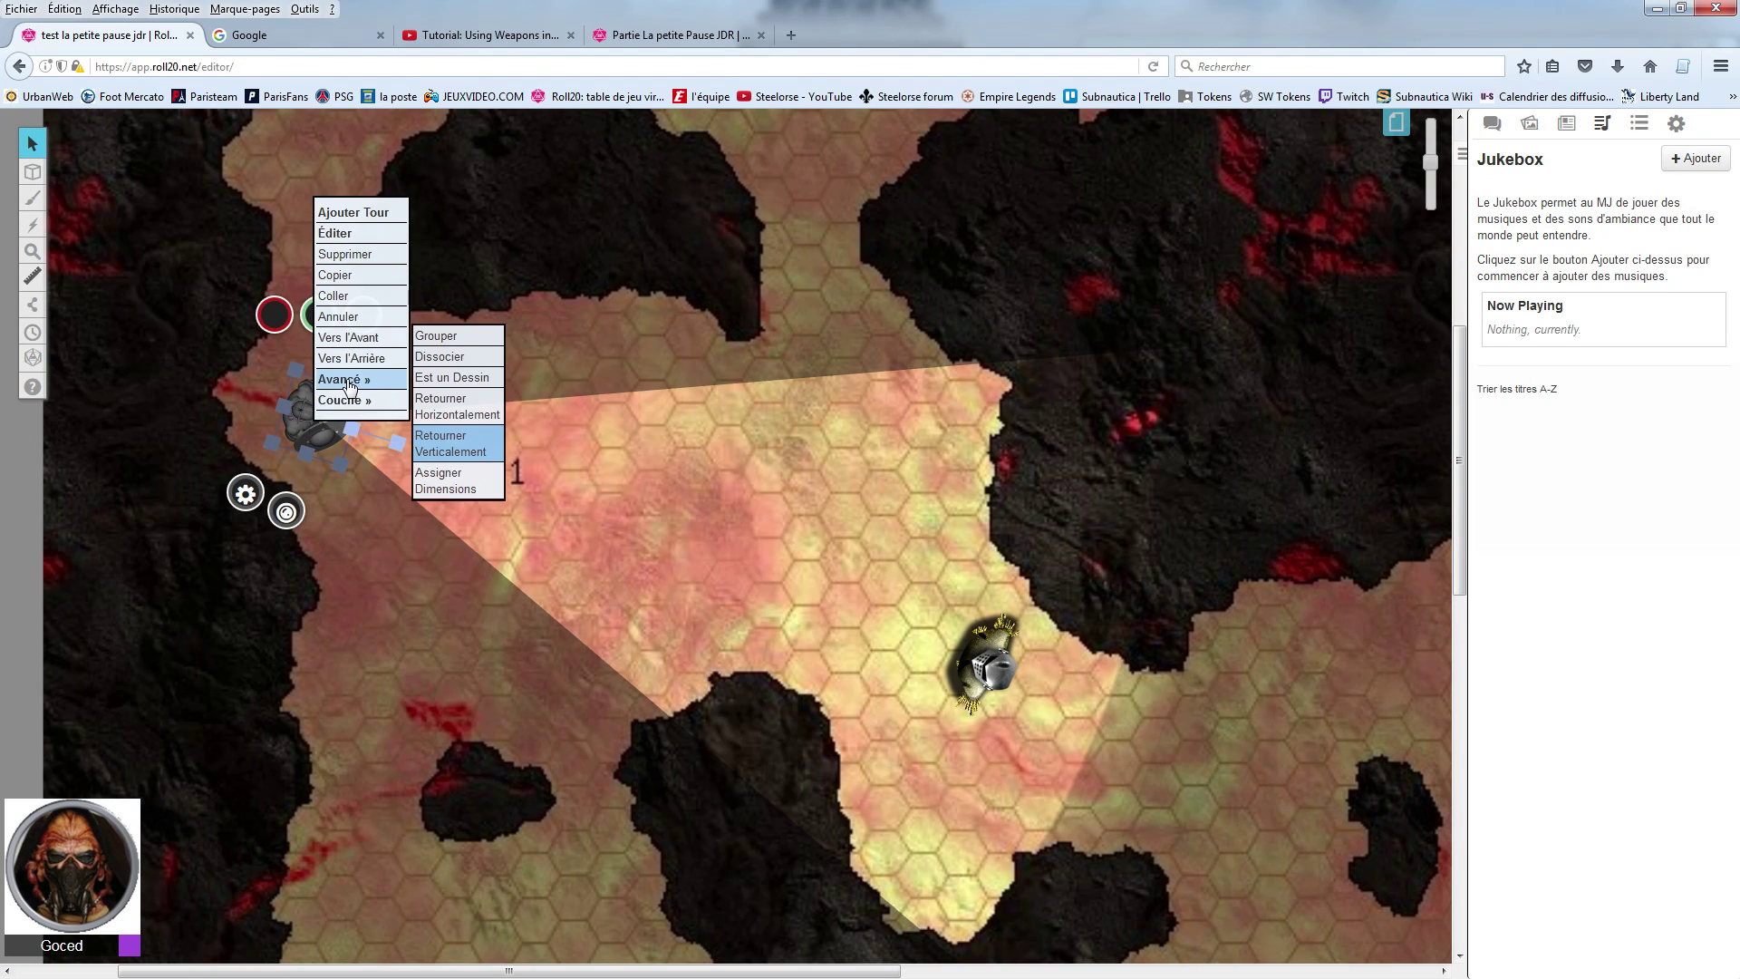
pyautogui.click(447, 444)
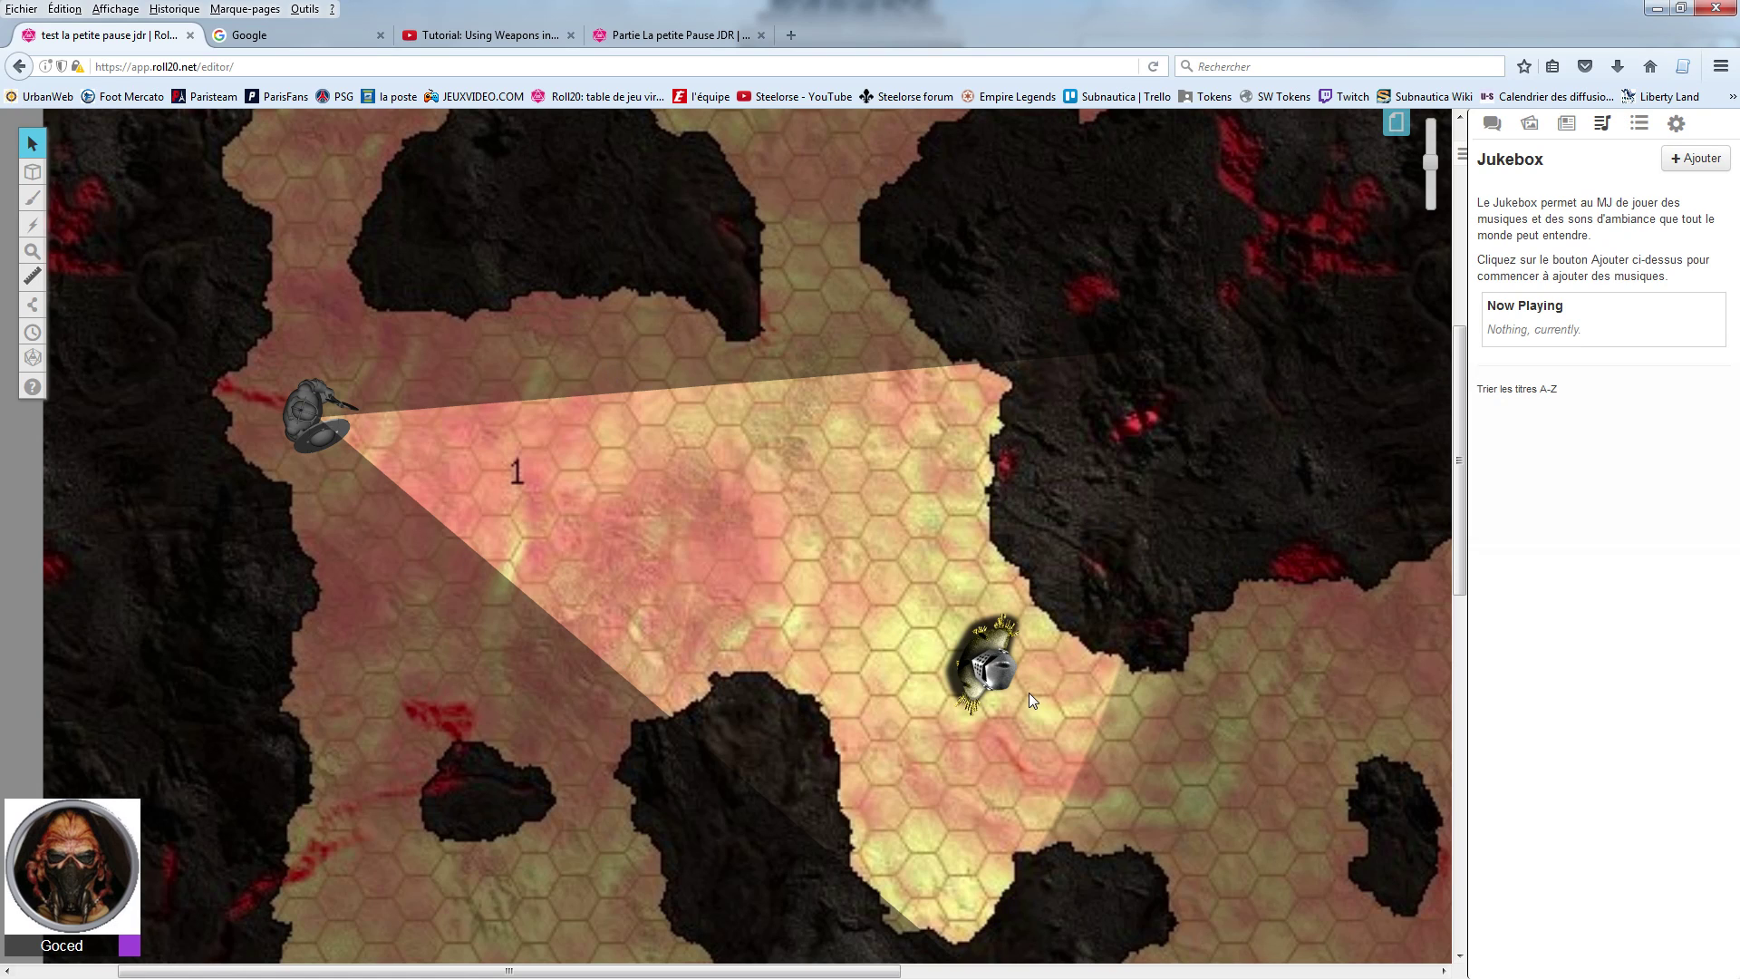
# Step: Set the angle of the light emitted by the token beside area 1 to 360° in its advanced settings and save
pyautogui.rightClick(319, 413)
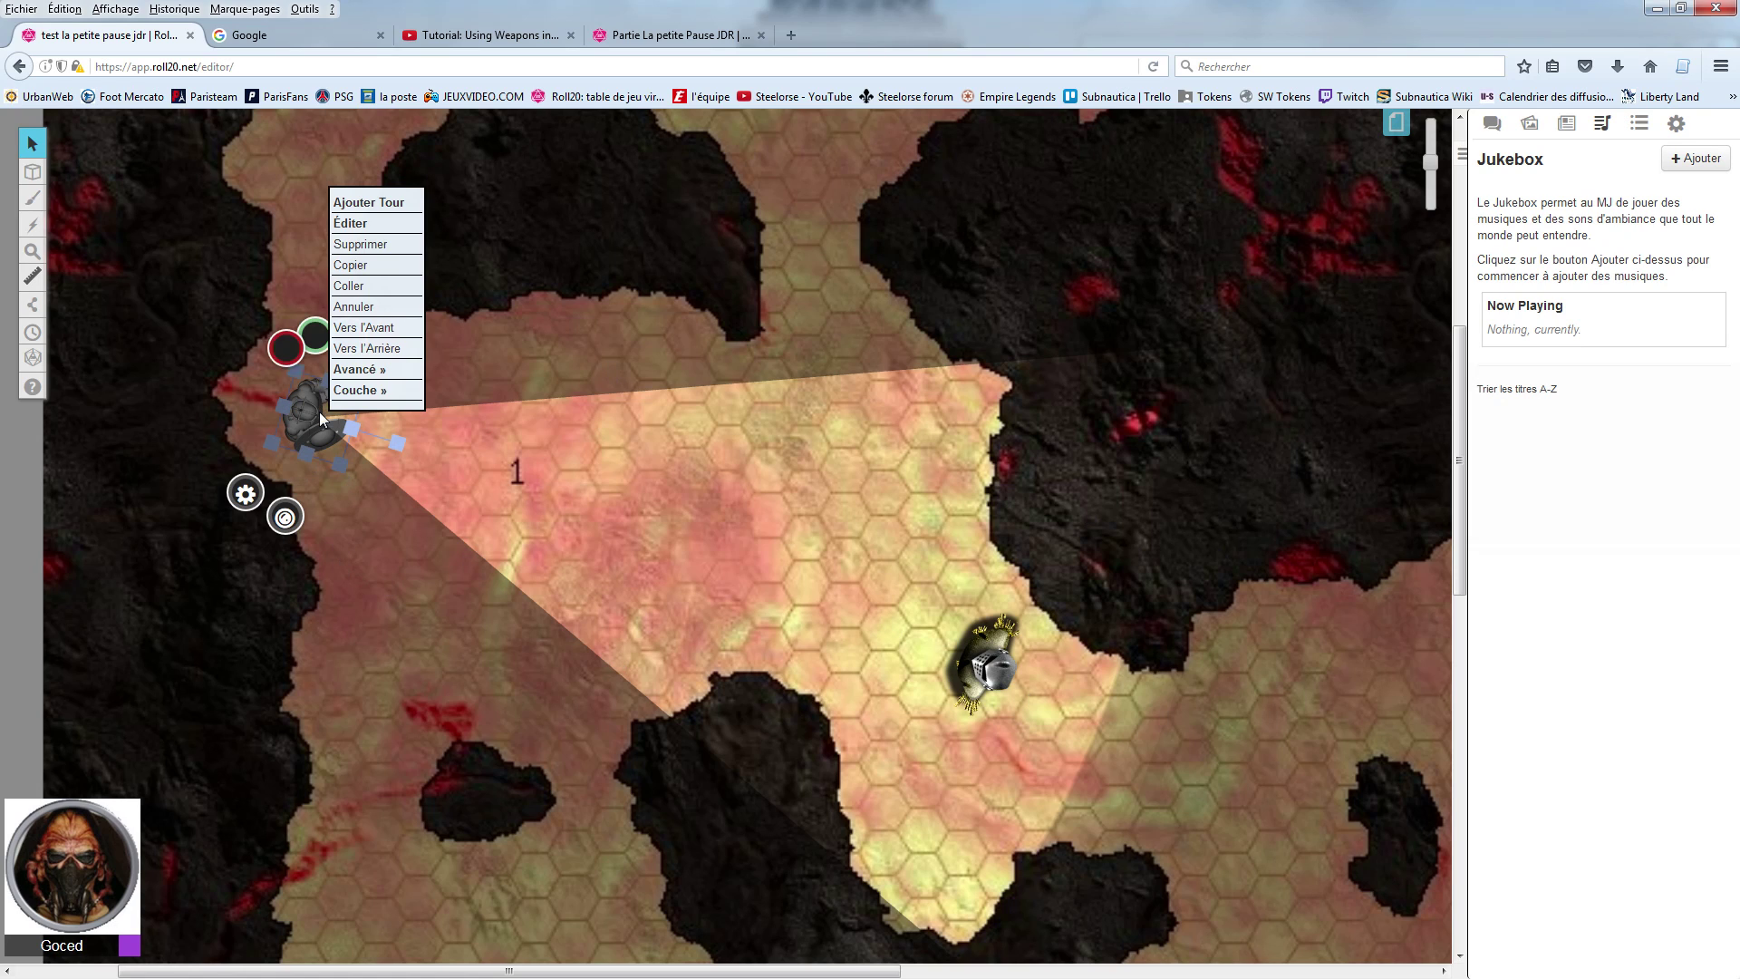
pyautogui.click(244, 494)
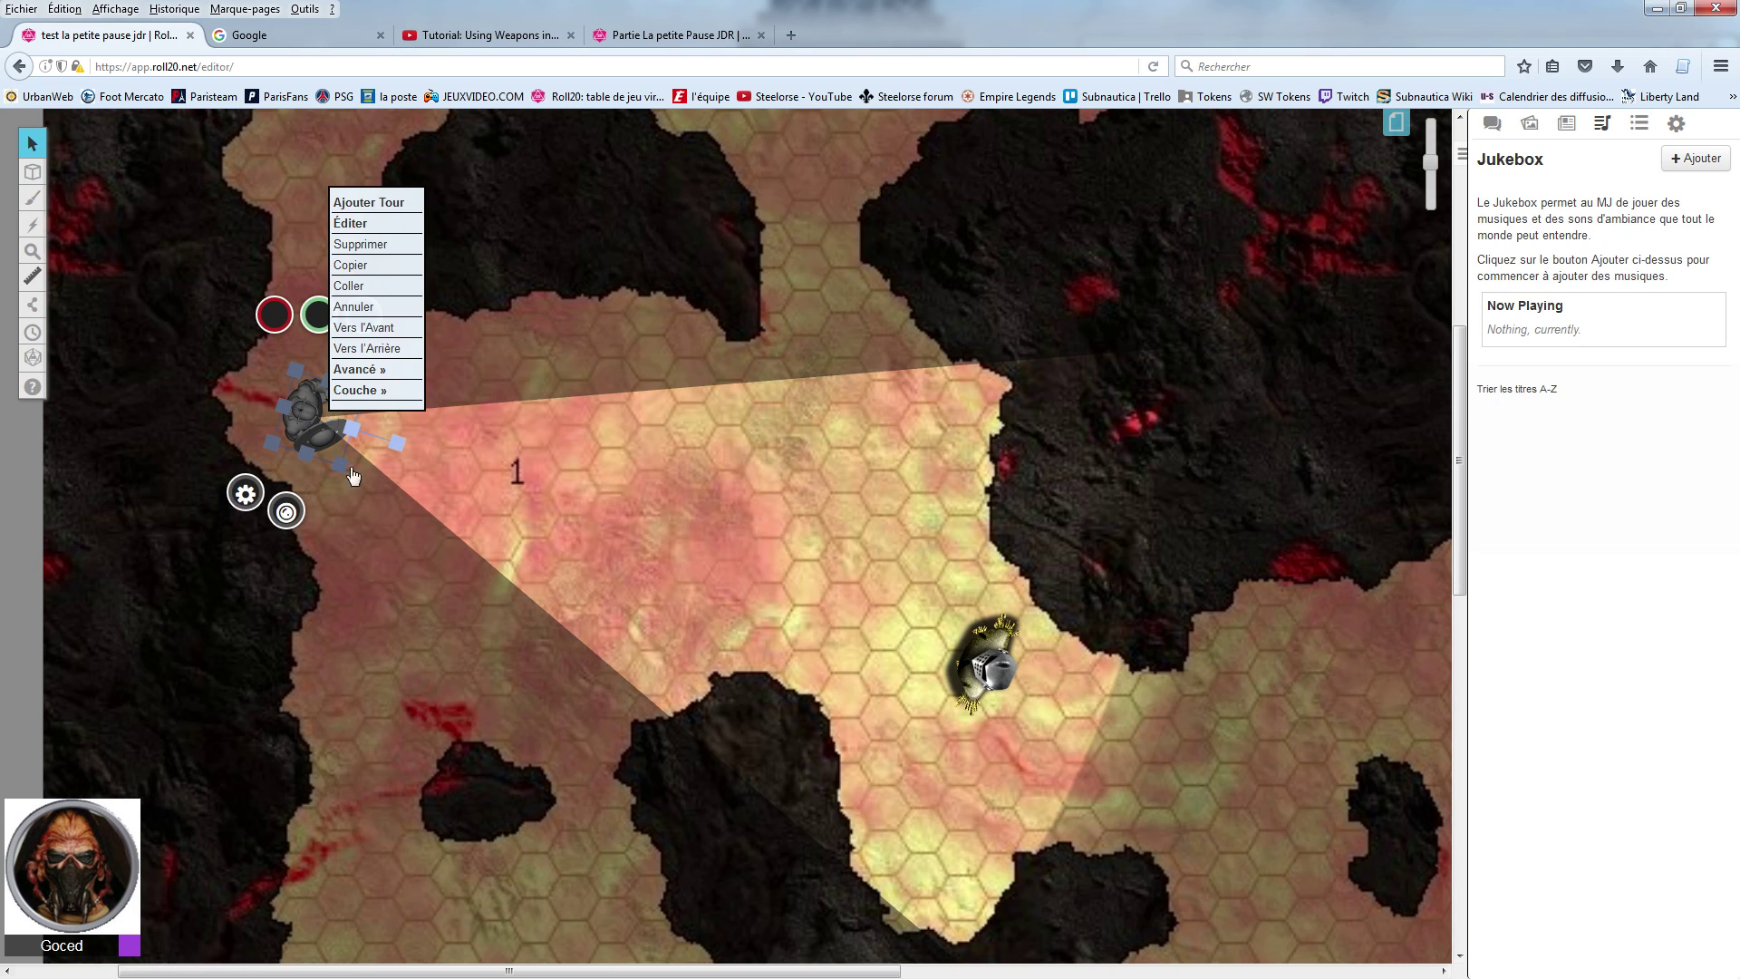
pyautogui.click(680, 213)
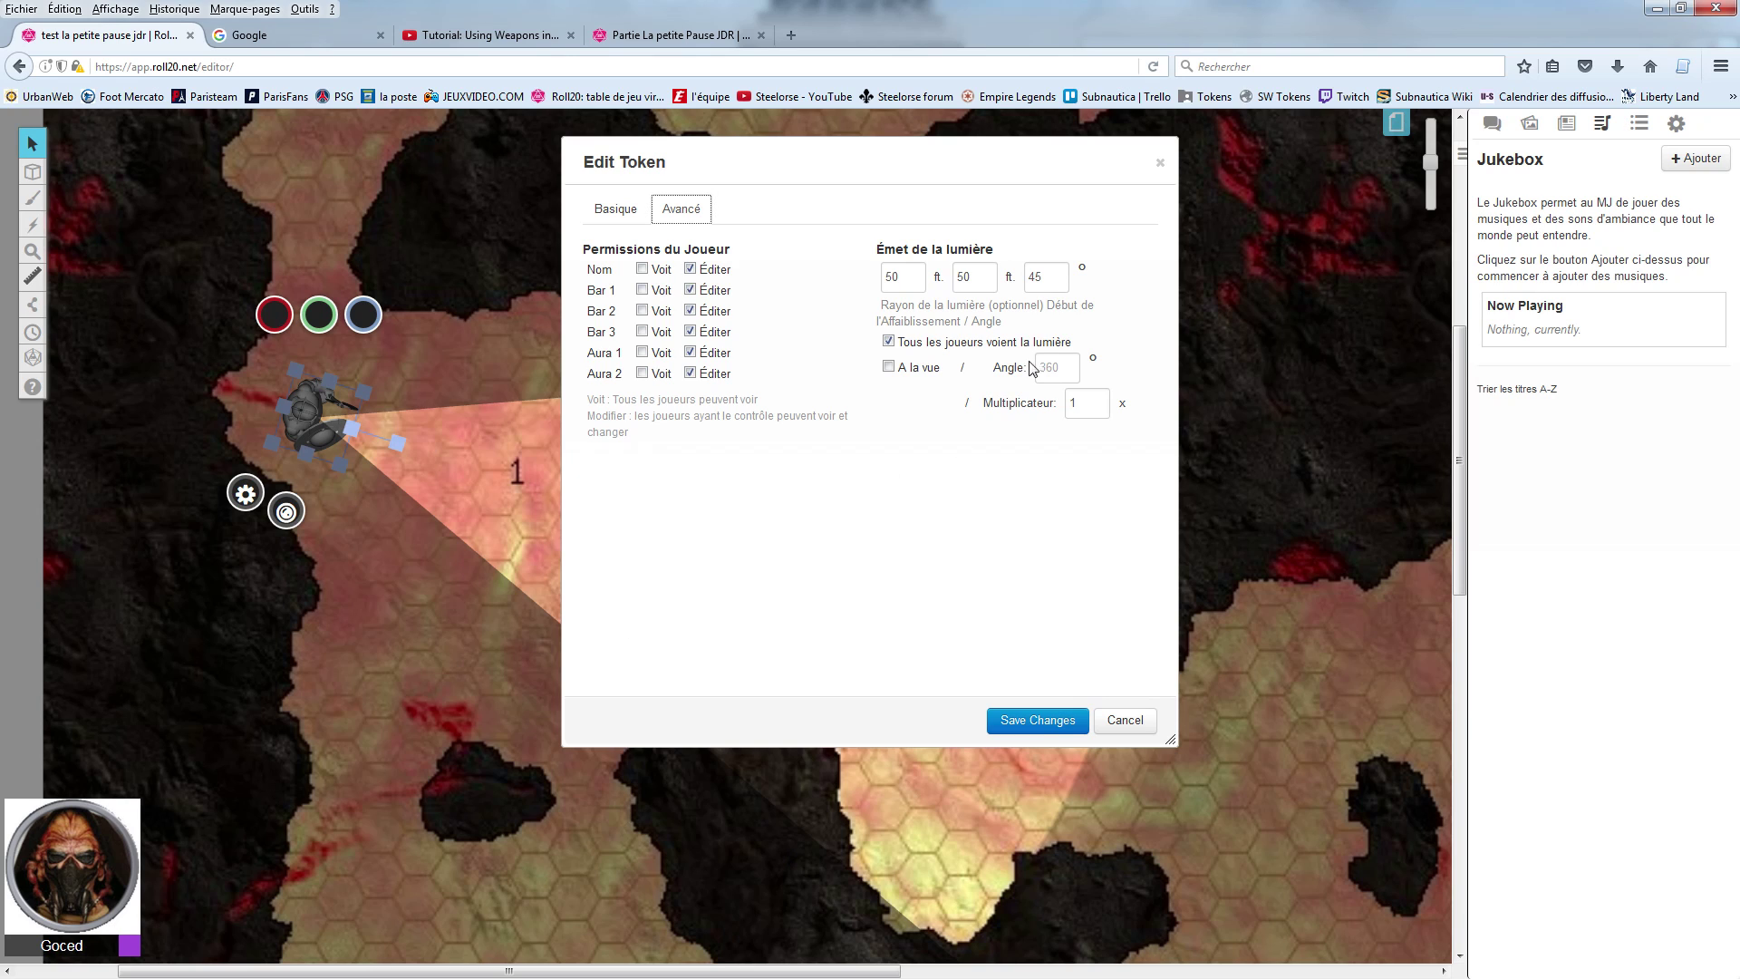
pyautogui.doubleClick(1023, 280)
pyautogui.write('360')
pyautogui.click(1034, 719)
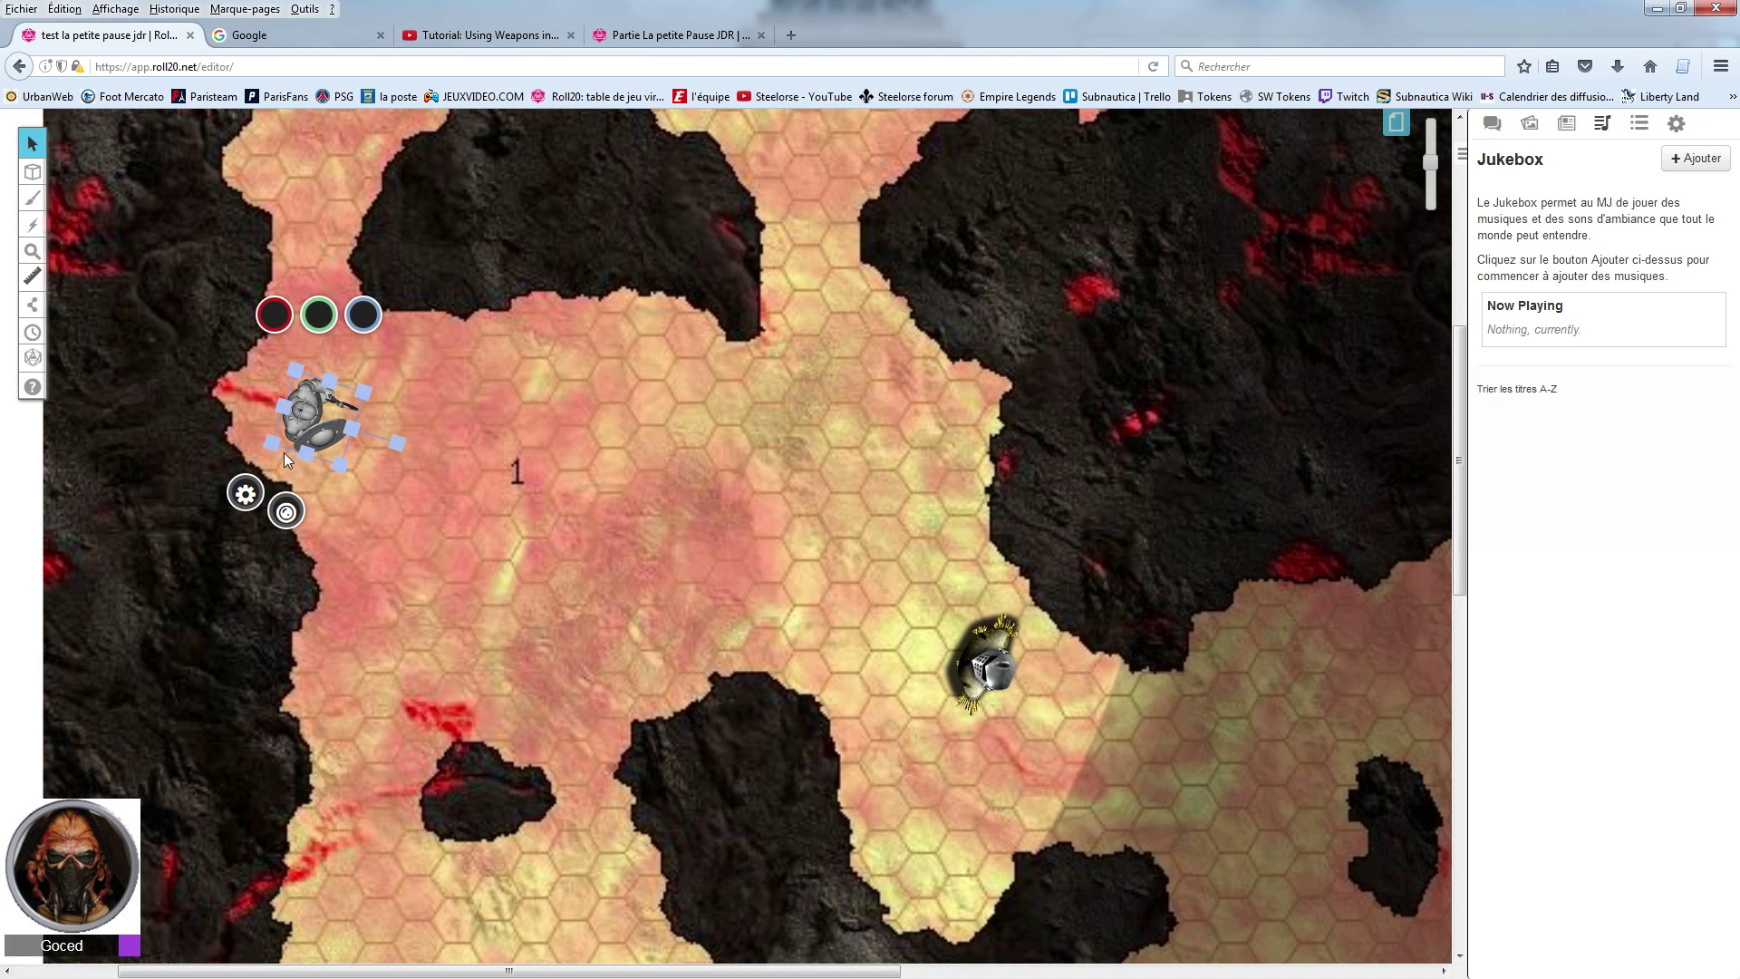
# Step: Set the start of dimming for the same token's emitted light to 25 ft and save
pyautogui.rightClick(305, 428)
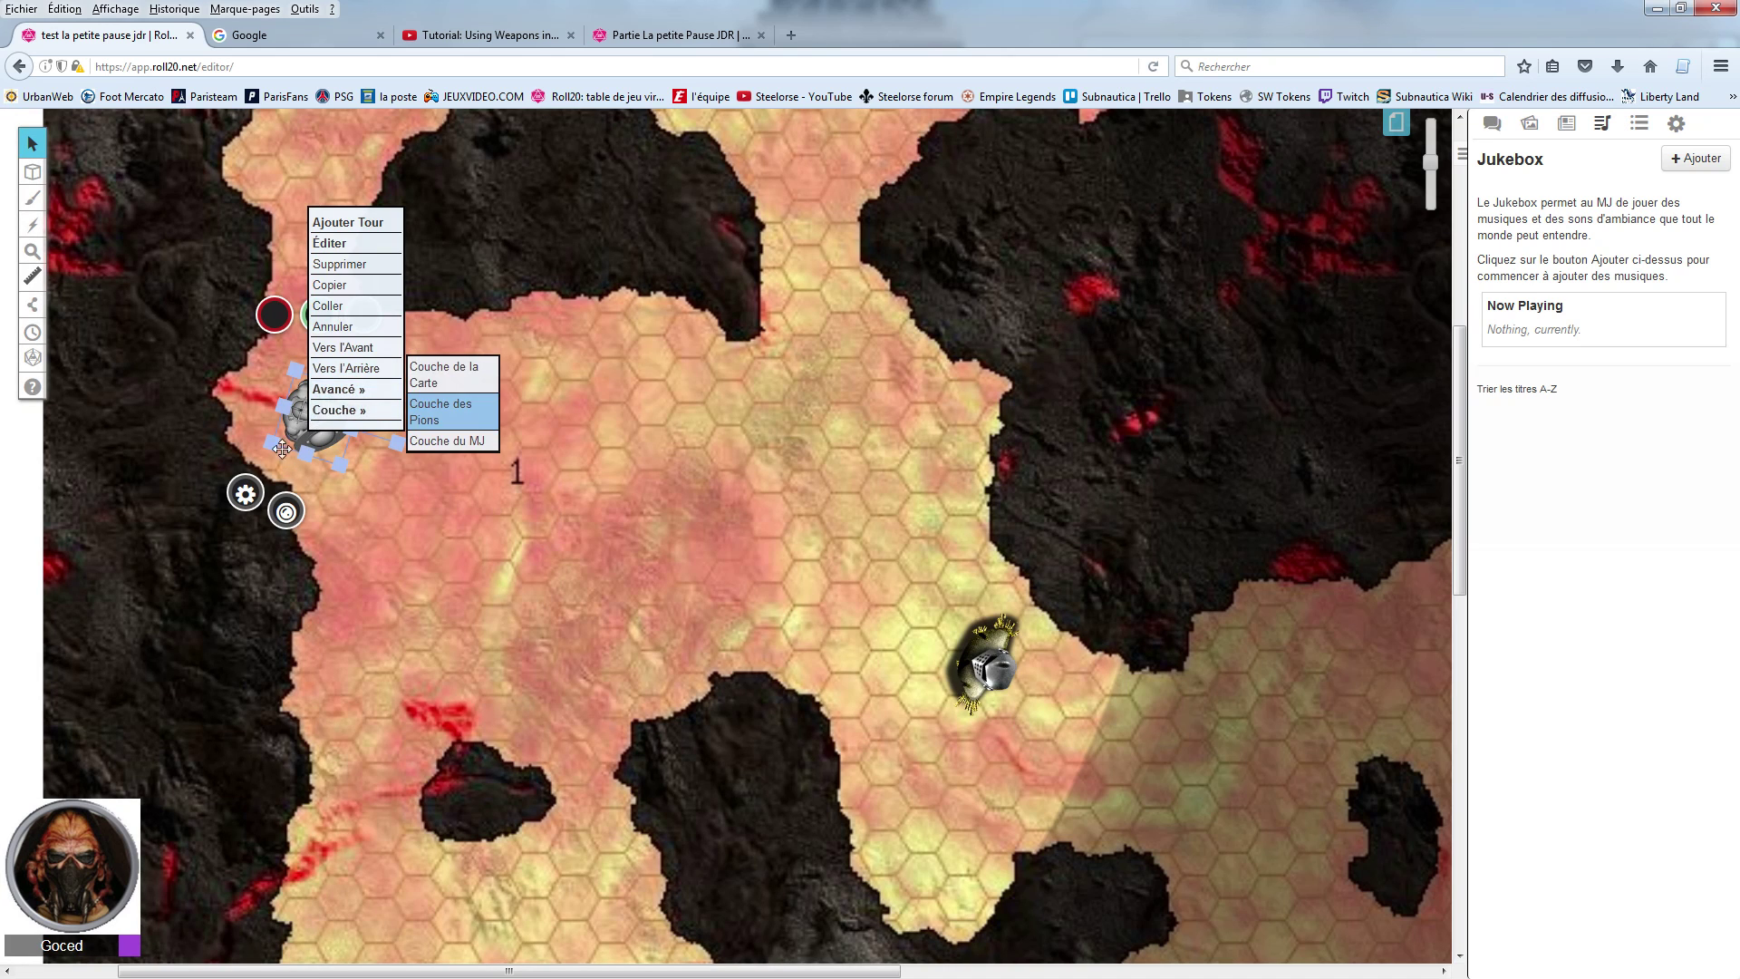
pyautogui.click(329, 243)
pyautogui.doubleClick(976, 277)
pyautogui.write('25')
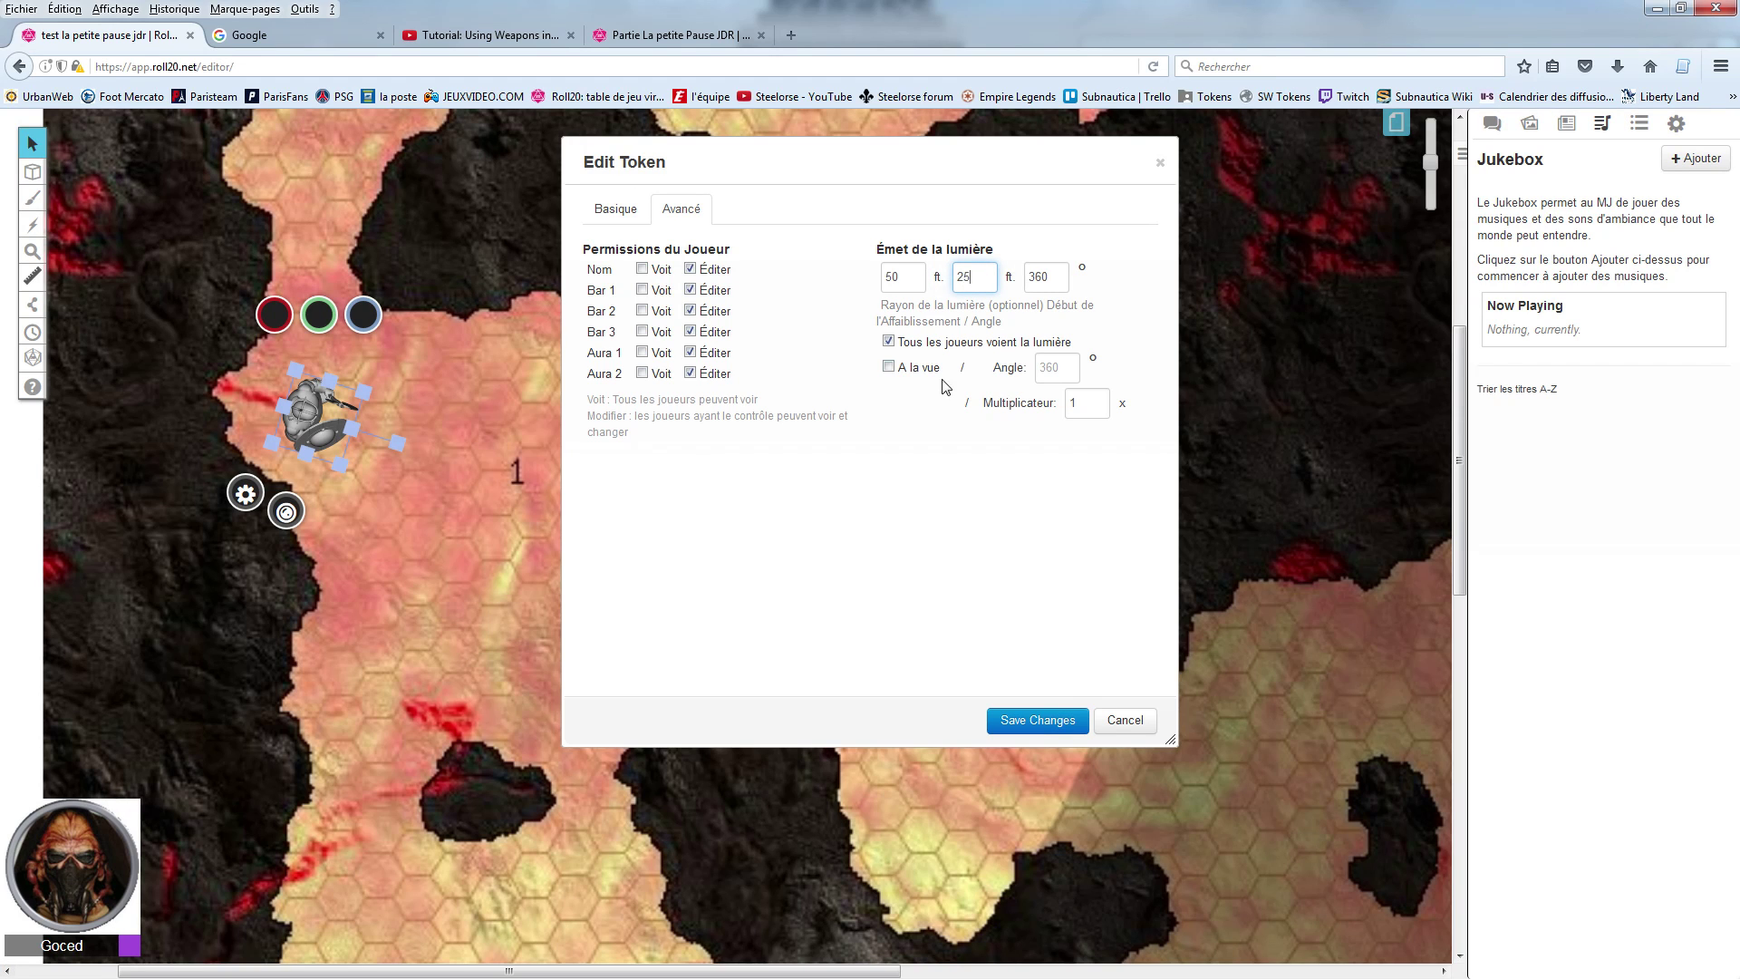
pyautogui.click(1035, 721)
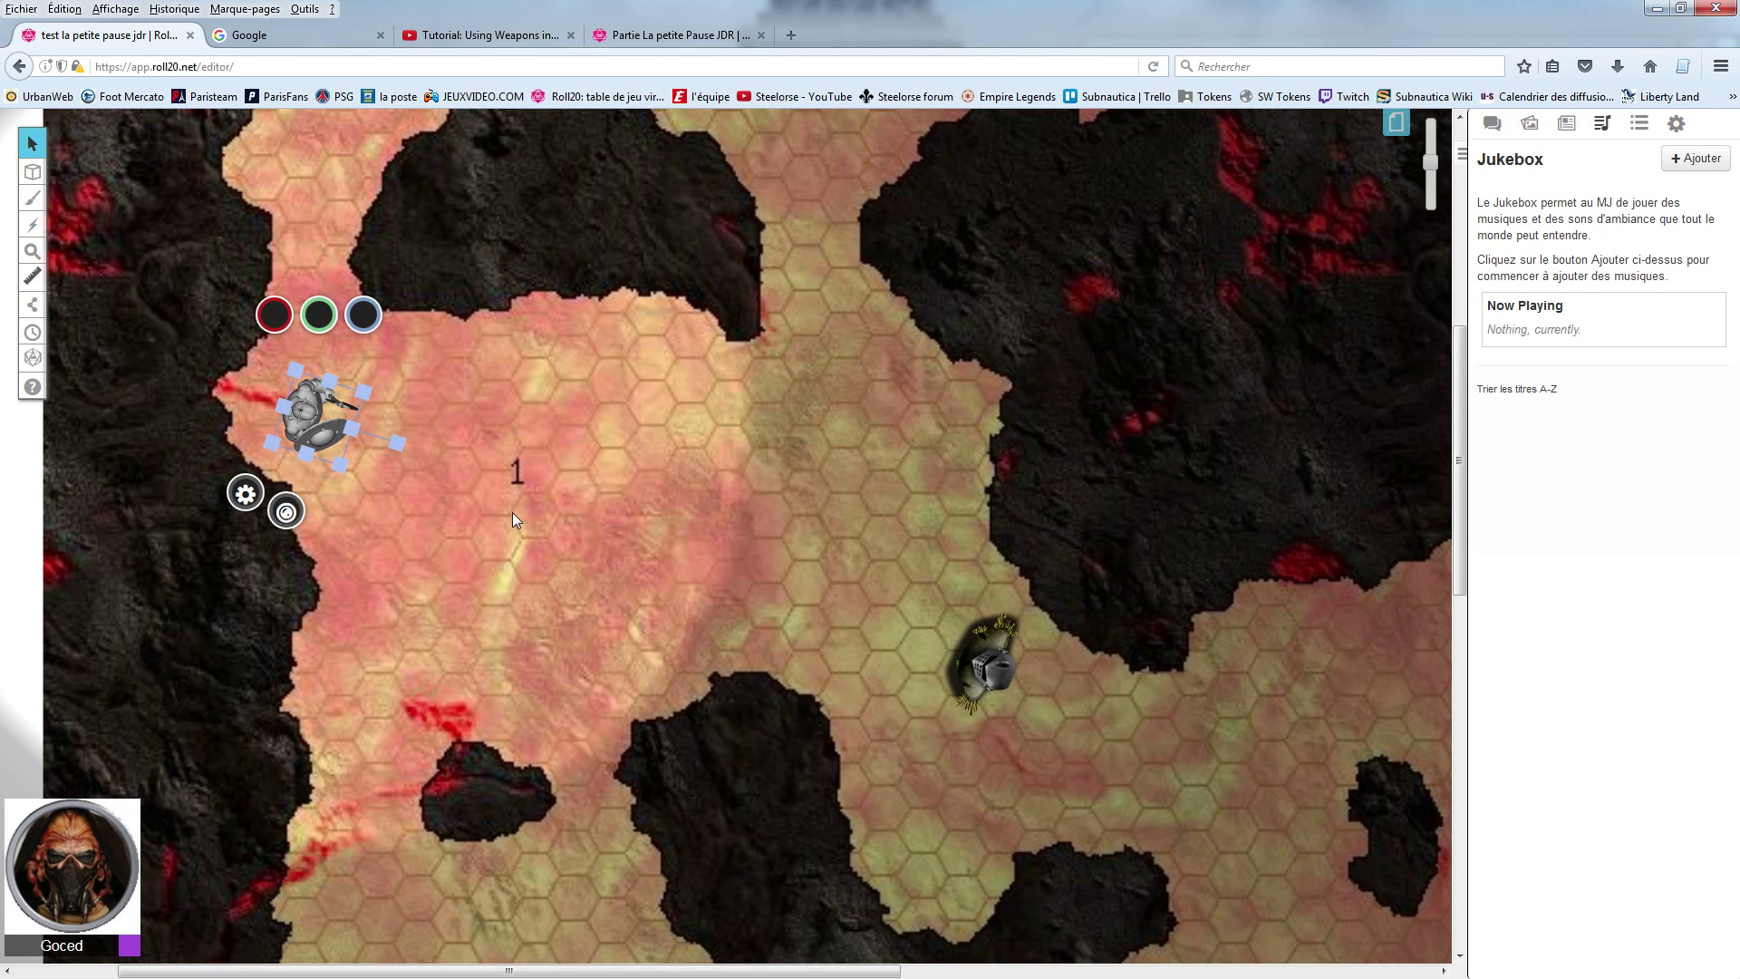
# Step: Set the radius of the same token's emitted light to 25 ft and save the changes
pyautogui.scroll(-3, 514, 513)
pyautogui.scroll(4, 513, 513)
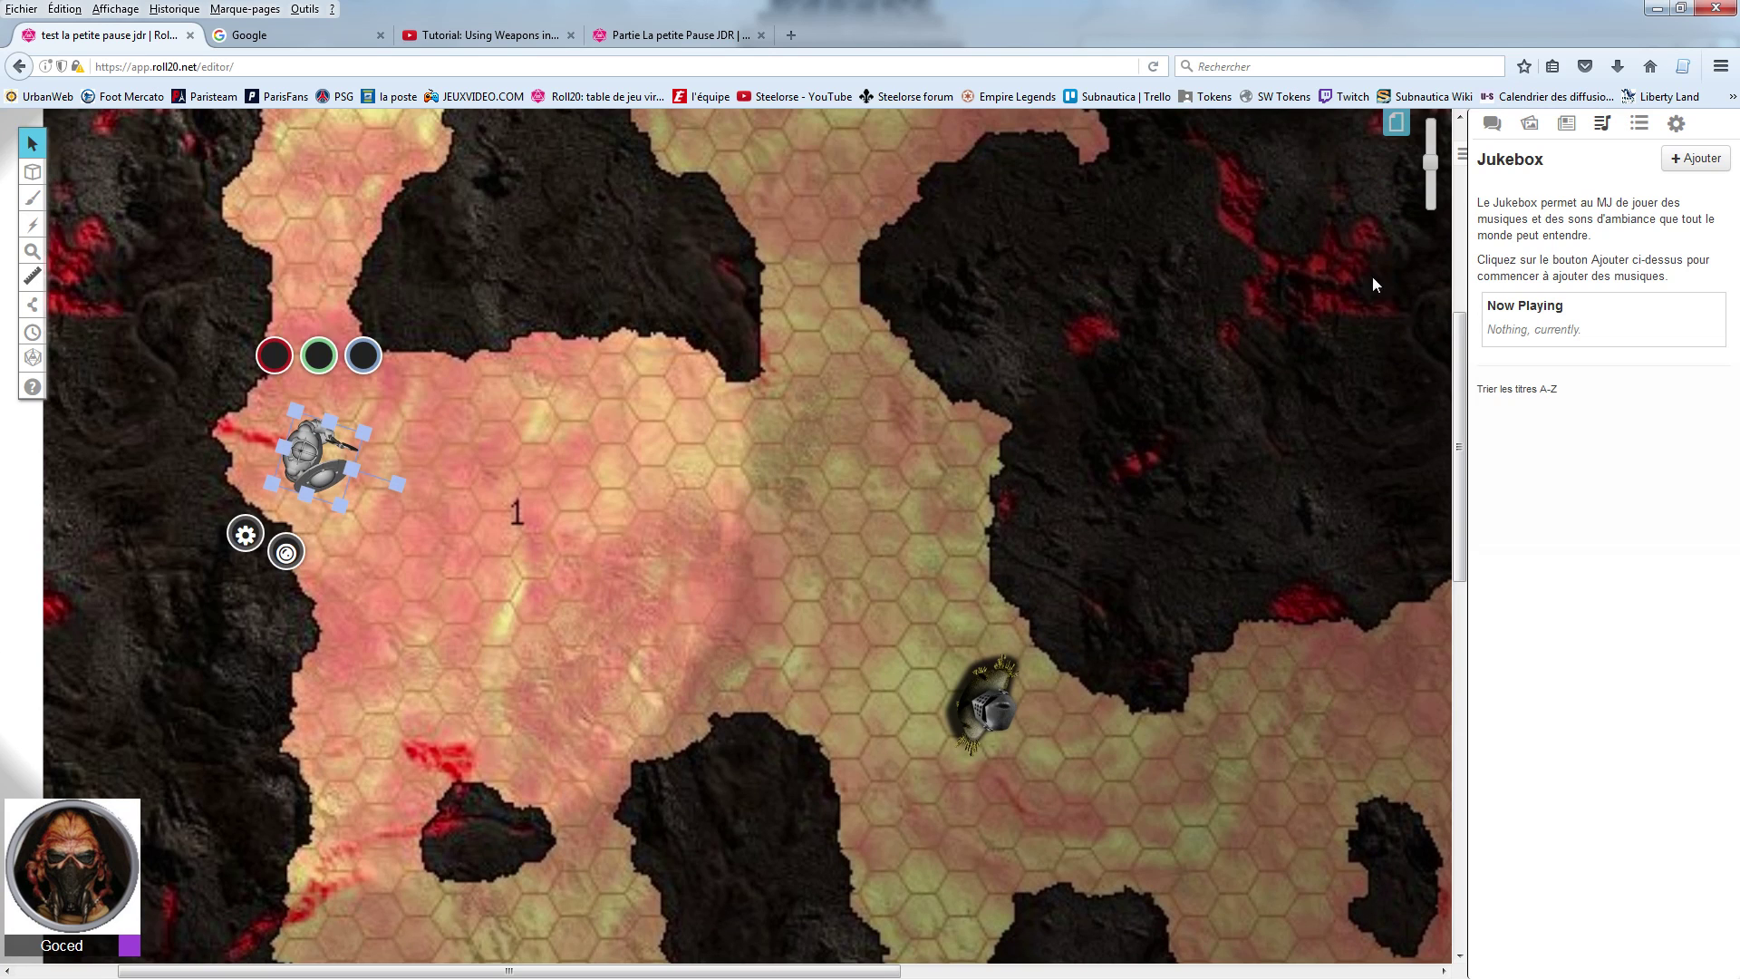
pyautogui.click(1432, 180)
pyautogui.scroll(-1, 483, 547)
pyautogui.scroll(1, 483, 547)
pyautogui.rightClick(366, 477)
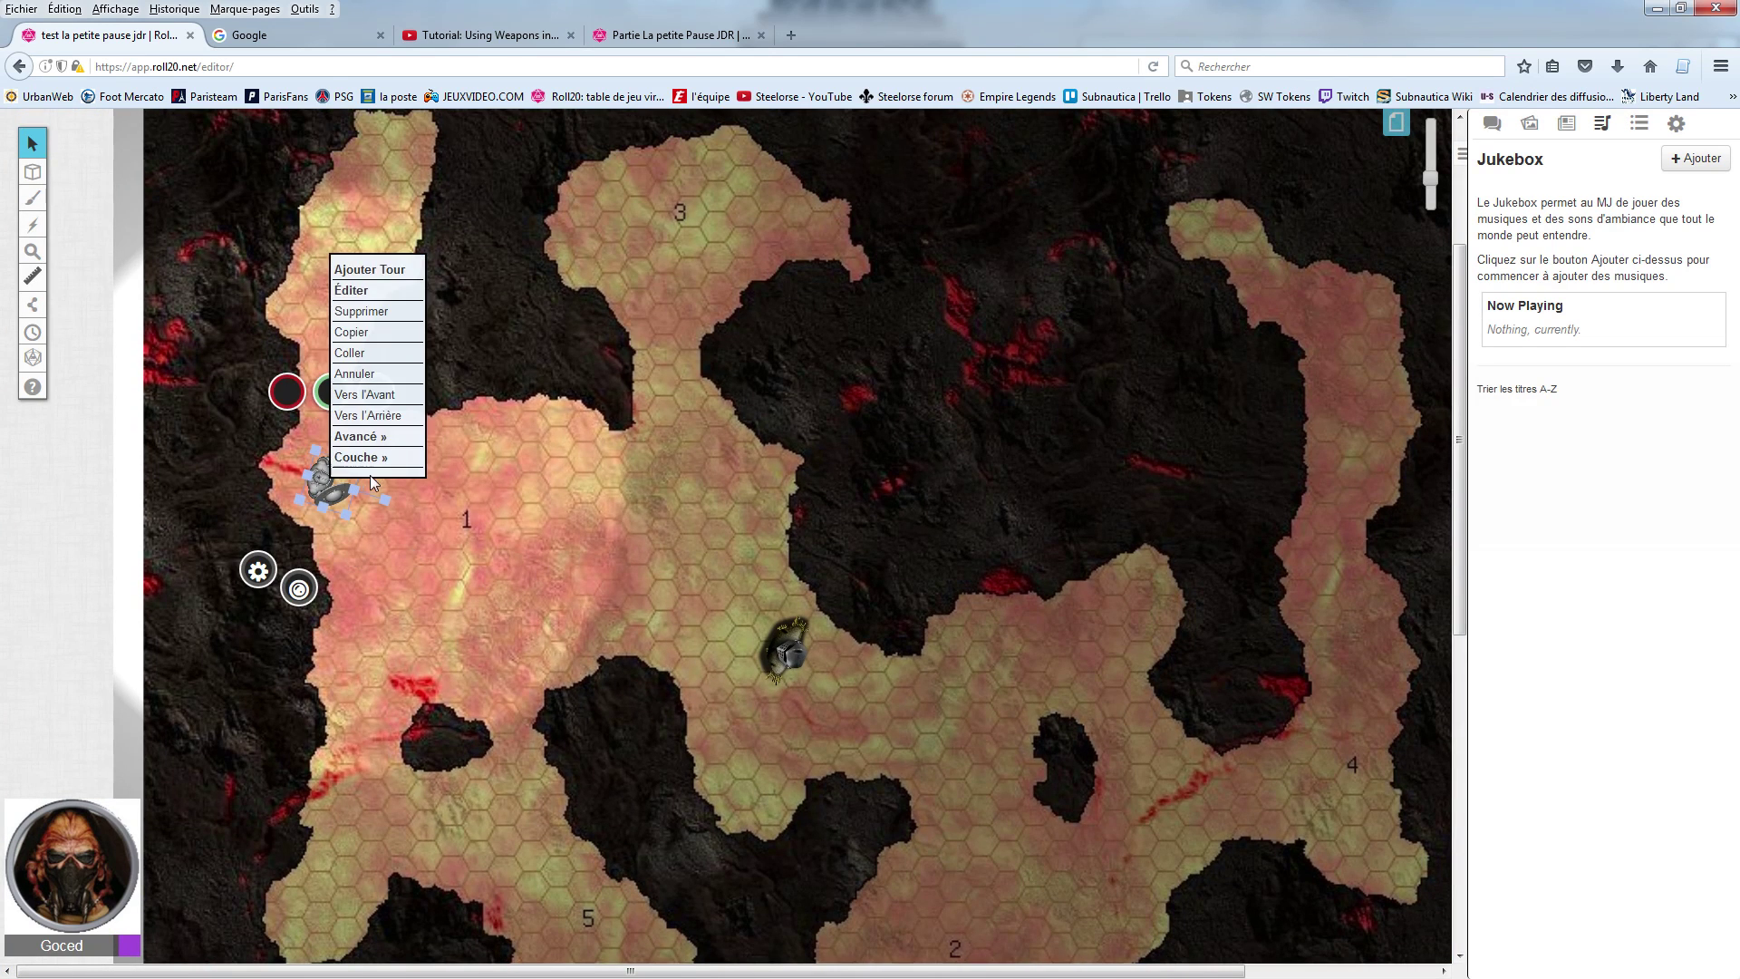
pyautogui.moveTo(389, 442)
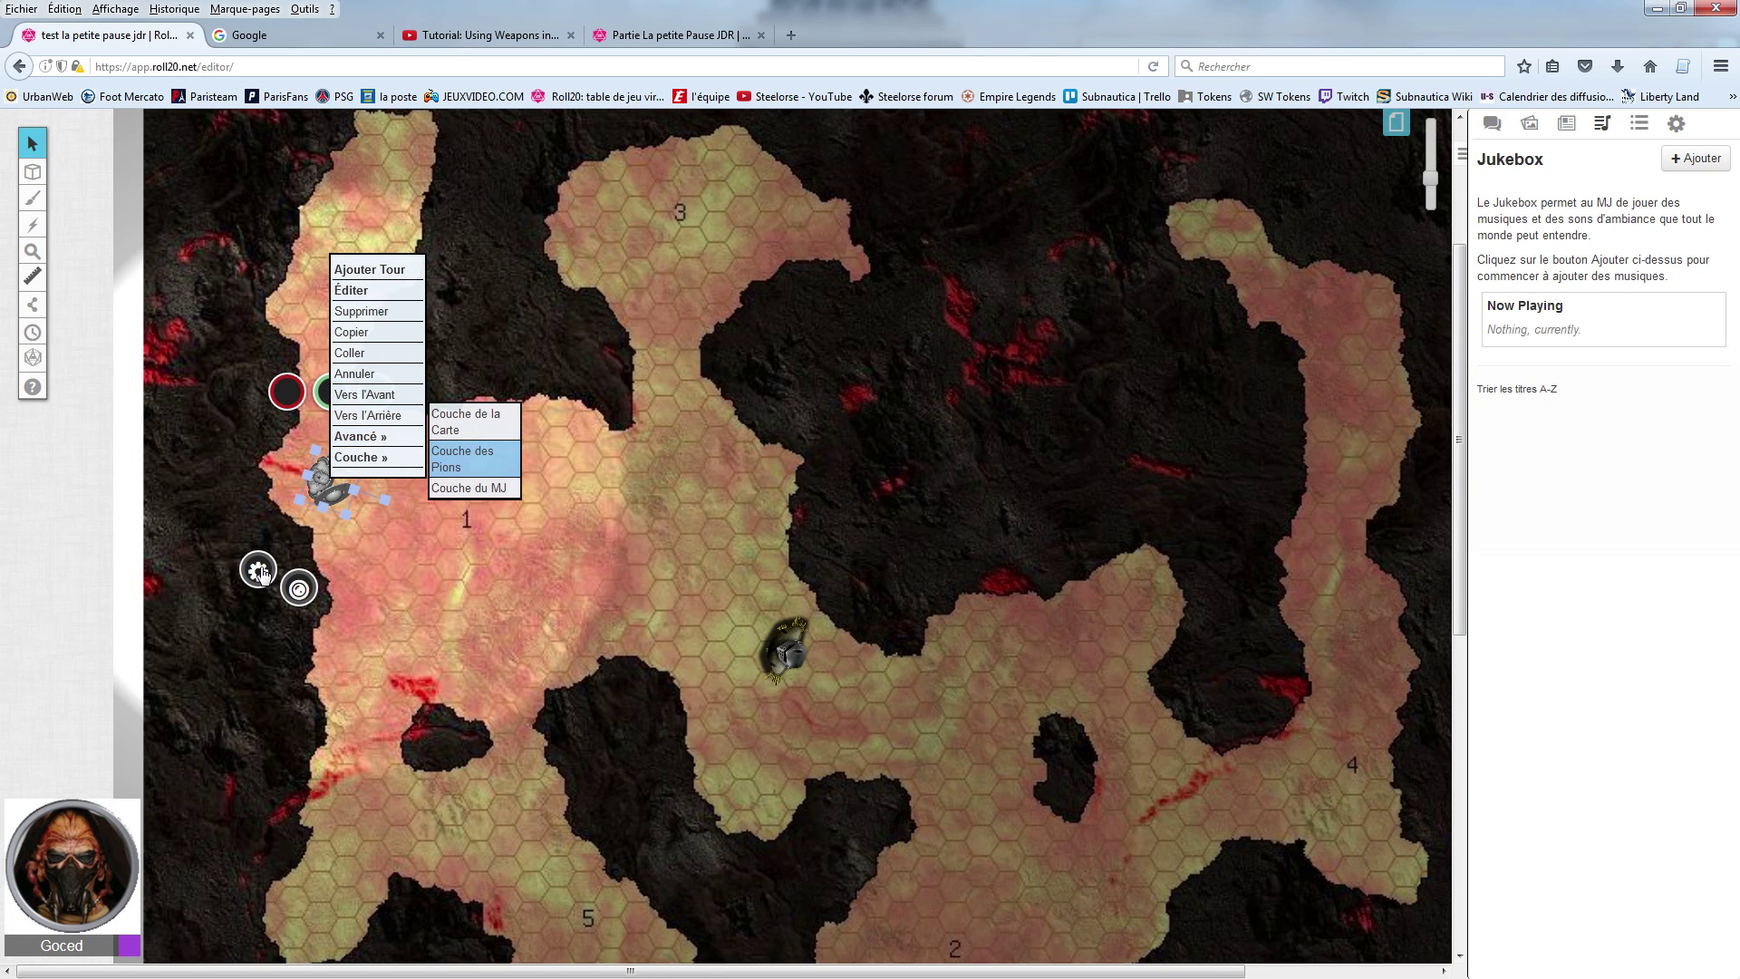
pyautogui.click(258, 571)
pyautogui.doubleClick(905, 274)
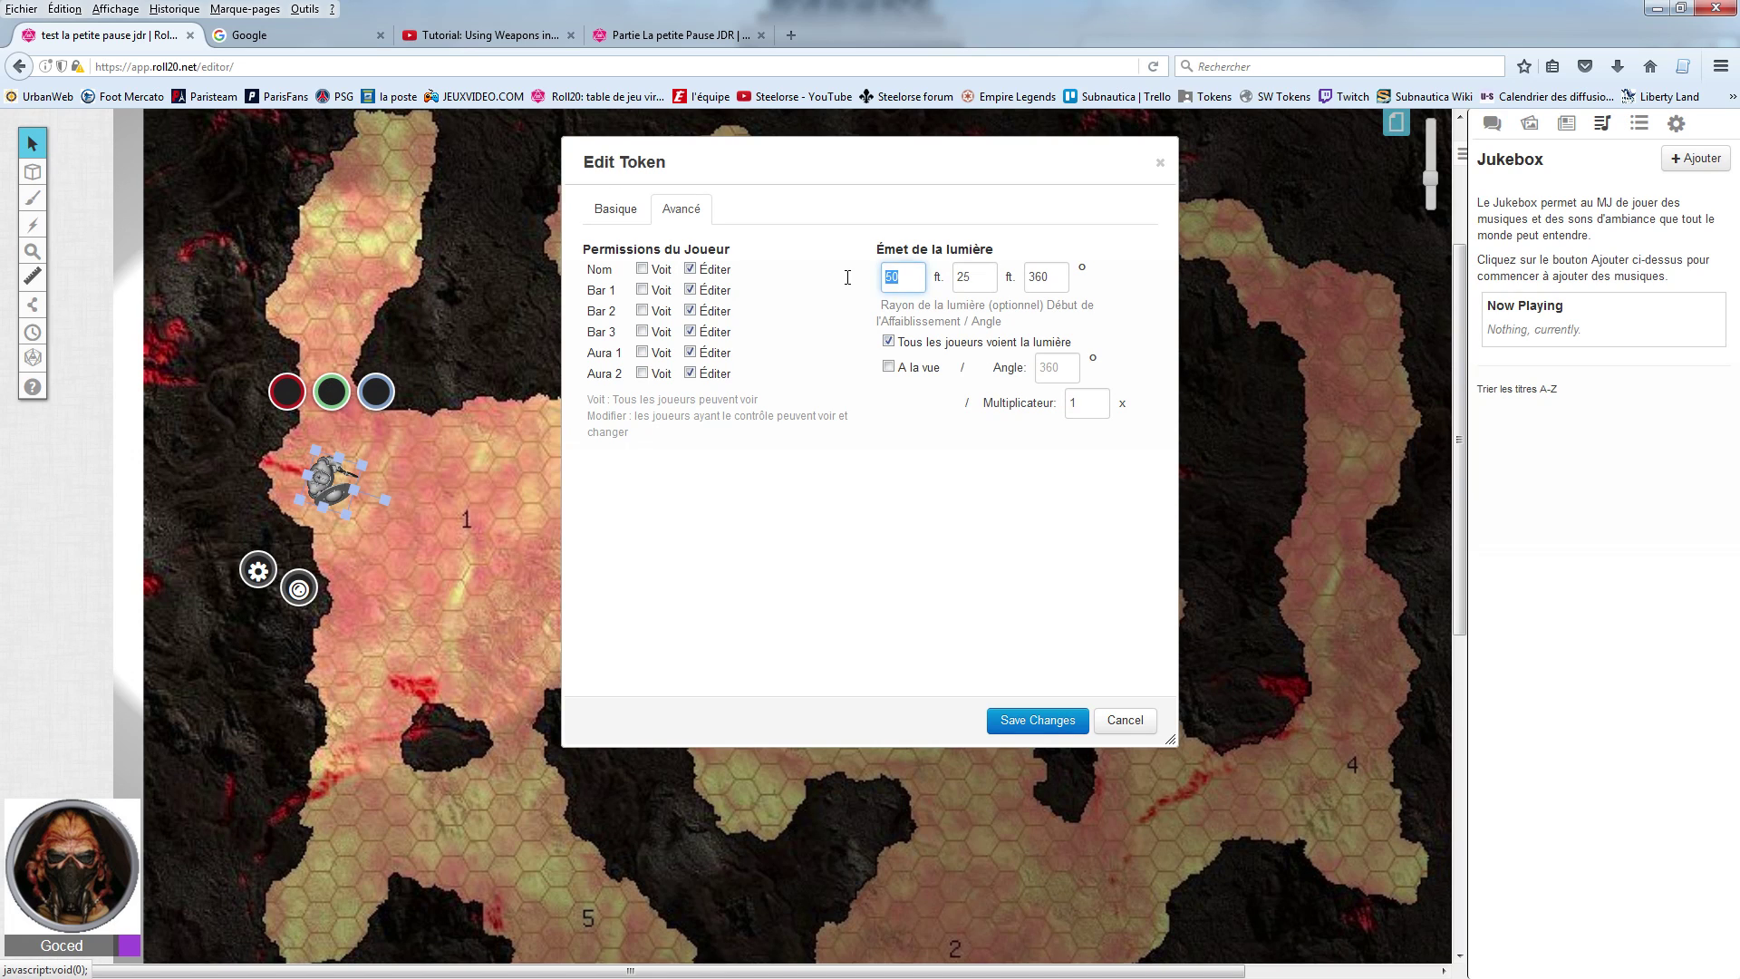
pyautogui.write('20')
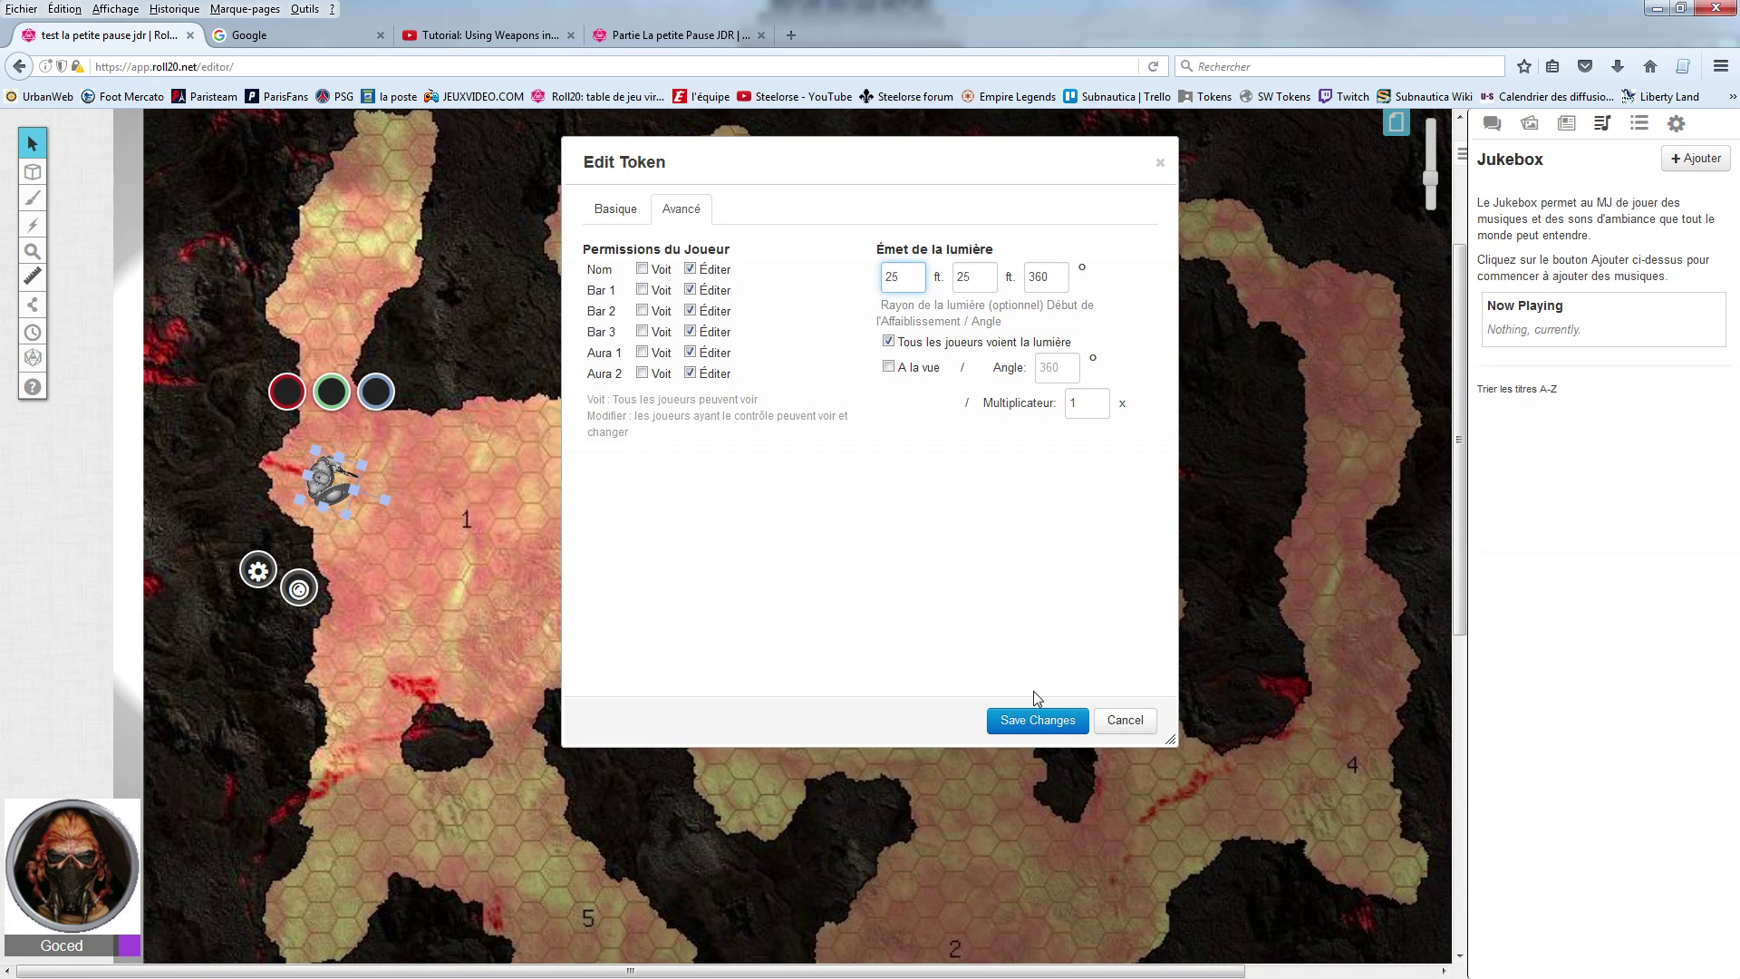
pyautogui.click(1038, 720)
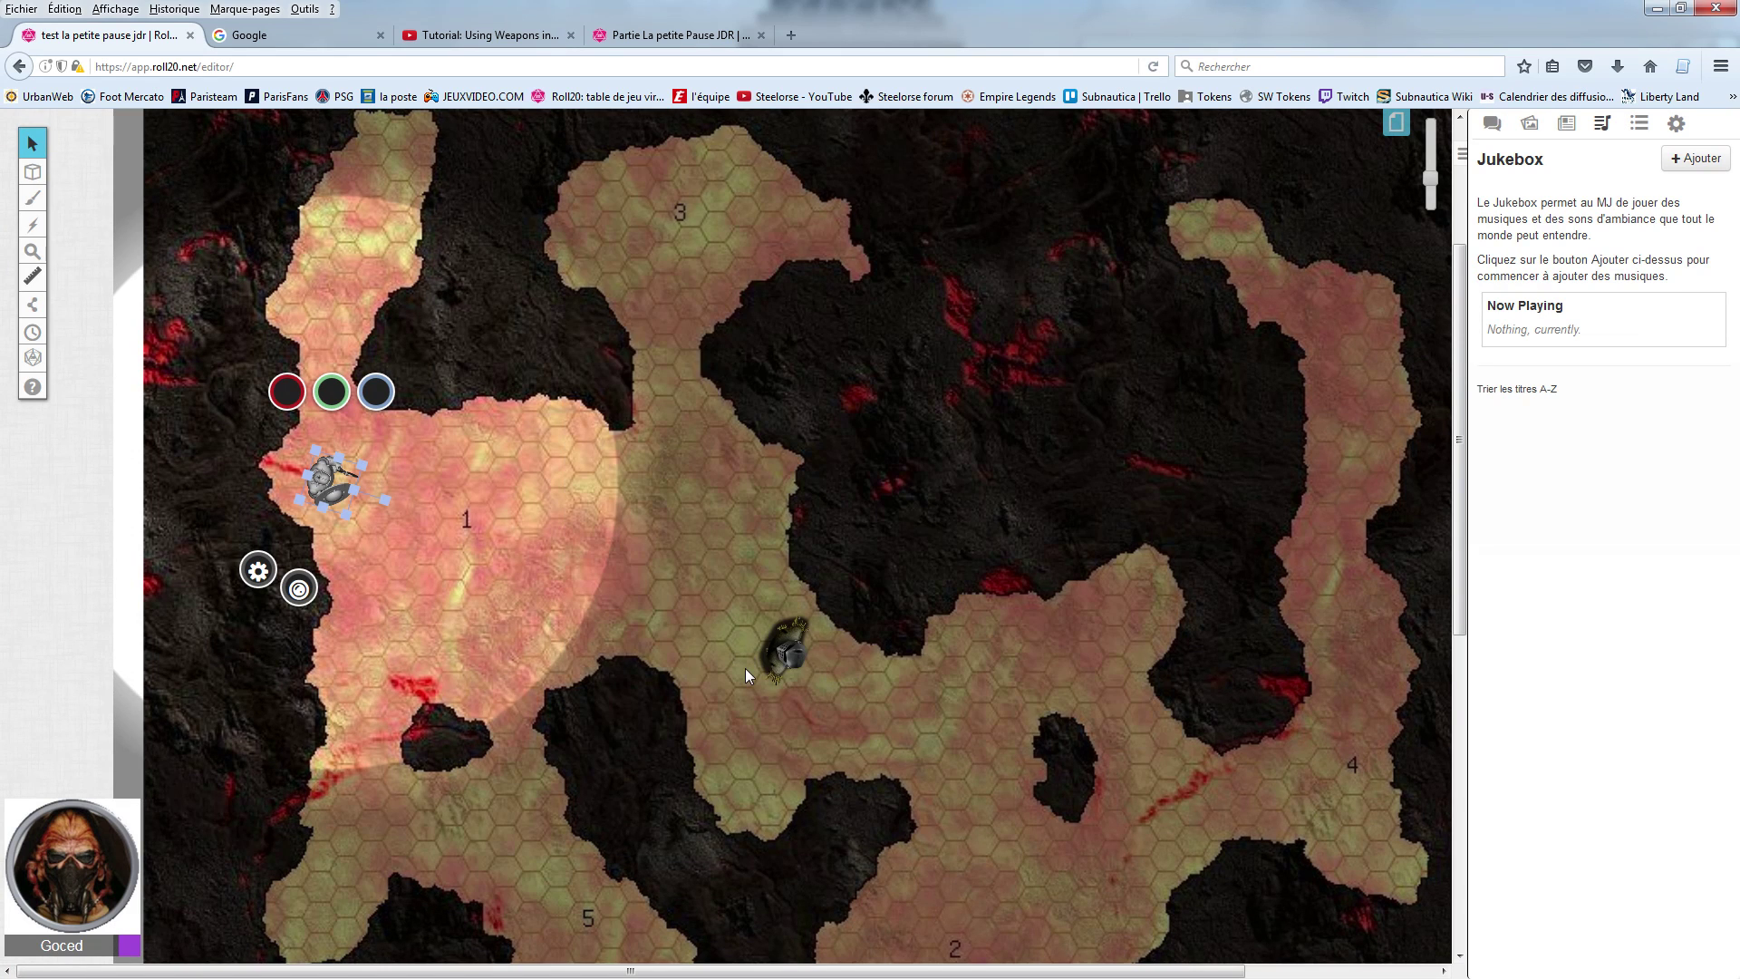
# Step: Move the lit token east of area 1 towards the second token, and measure from it to the light's edge
pyautogui.moveTo(333, 485); pyautogui.dragTo(607, 565)
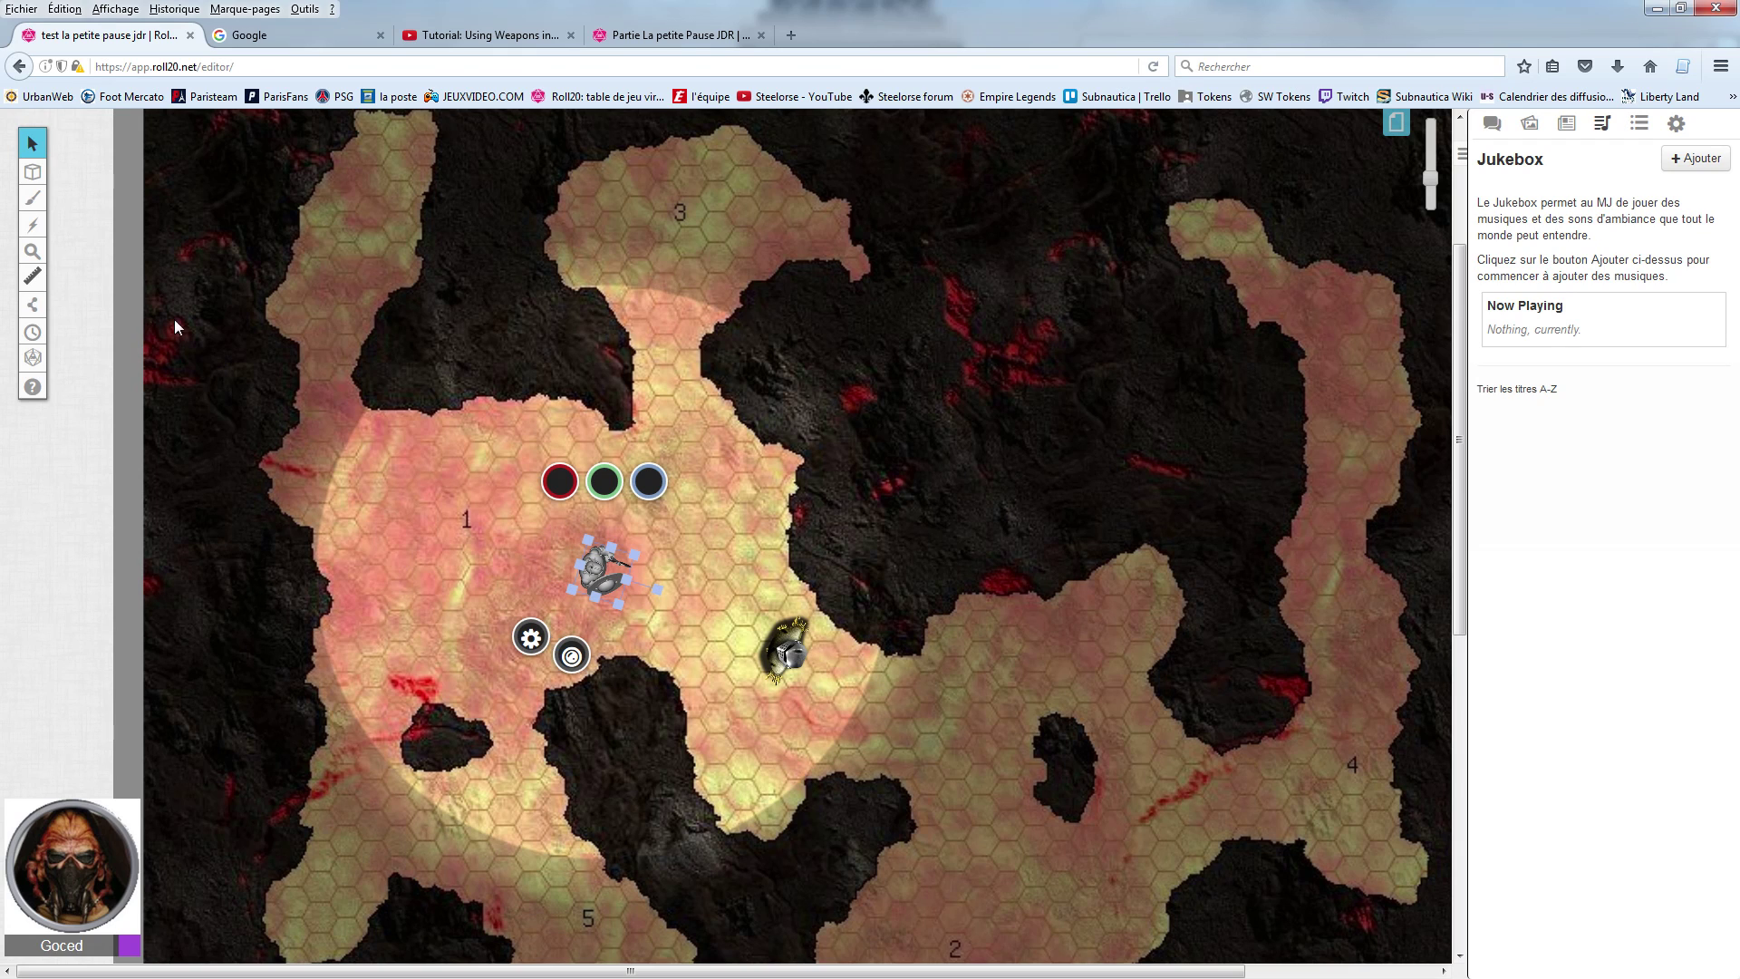
pyautogui.click(32, 277)
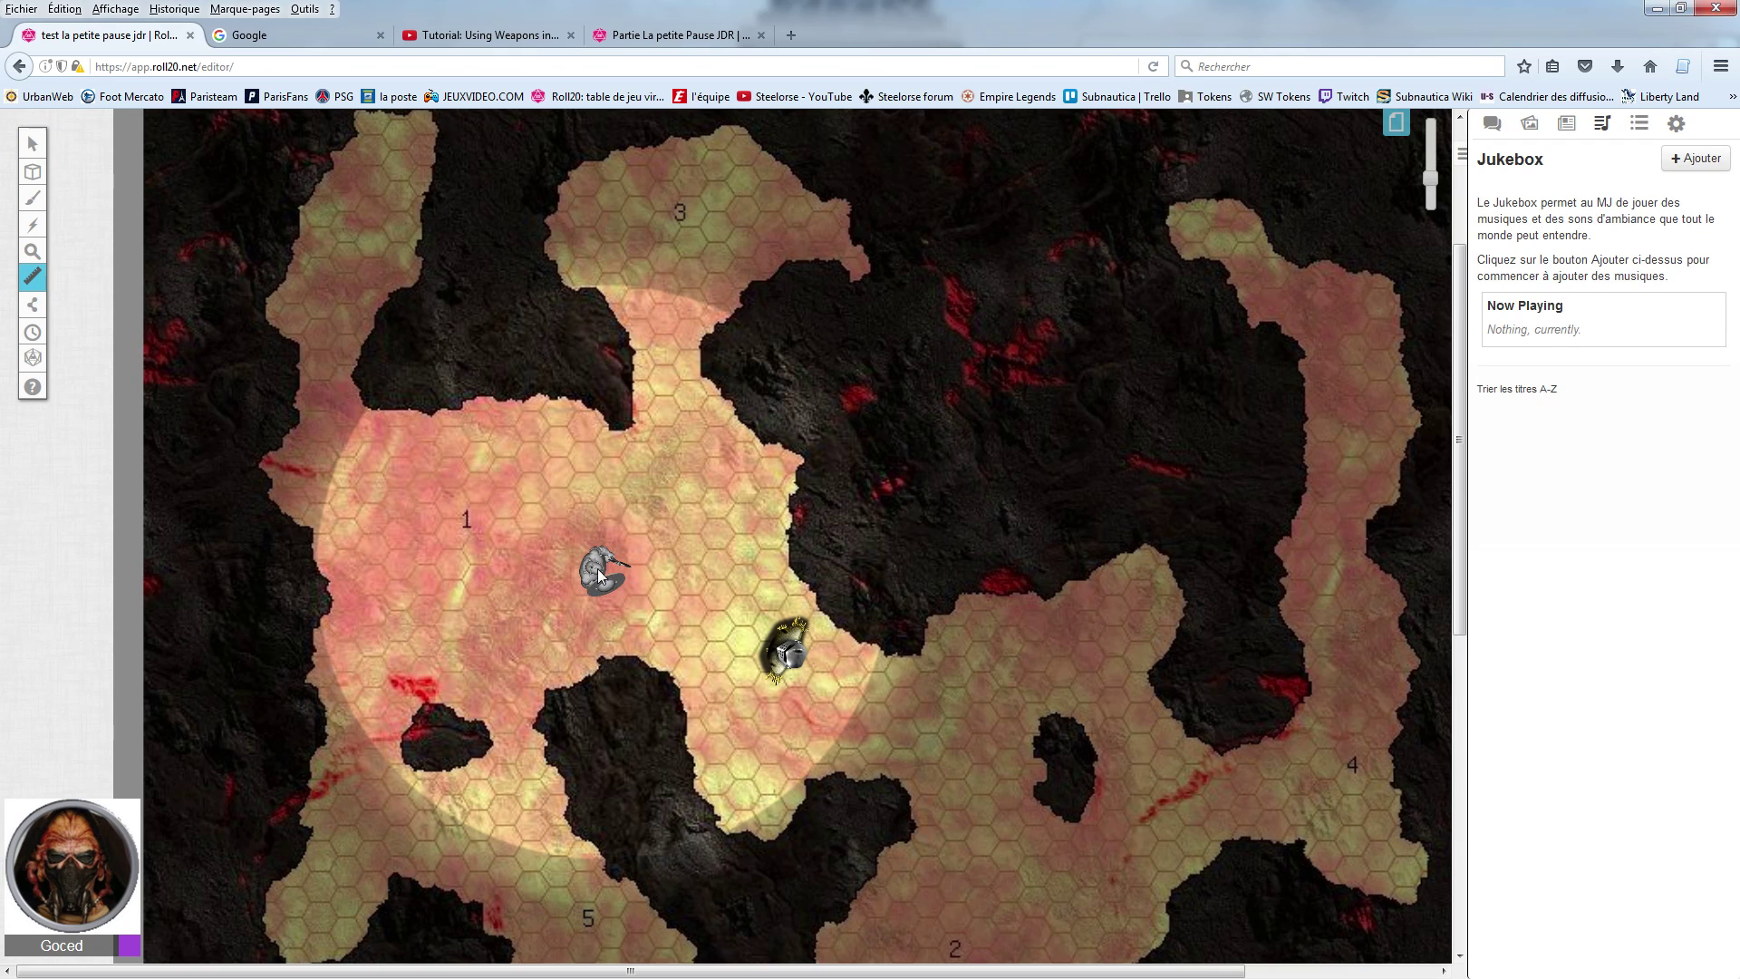
pyautogui.moveTo(618, 586); pyautogui.dragTo(851, 693)
# Step: Set the Start page's scale unit to metres (m.) and measure from the lit token to the second token
pyautogui.click(1396, 121)
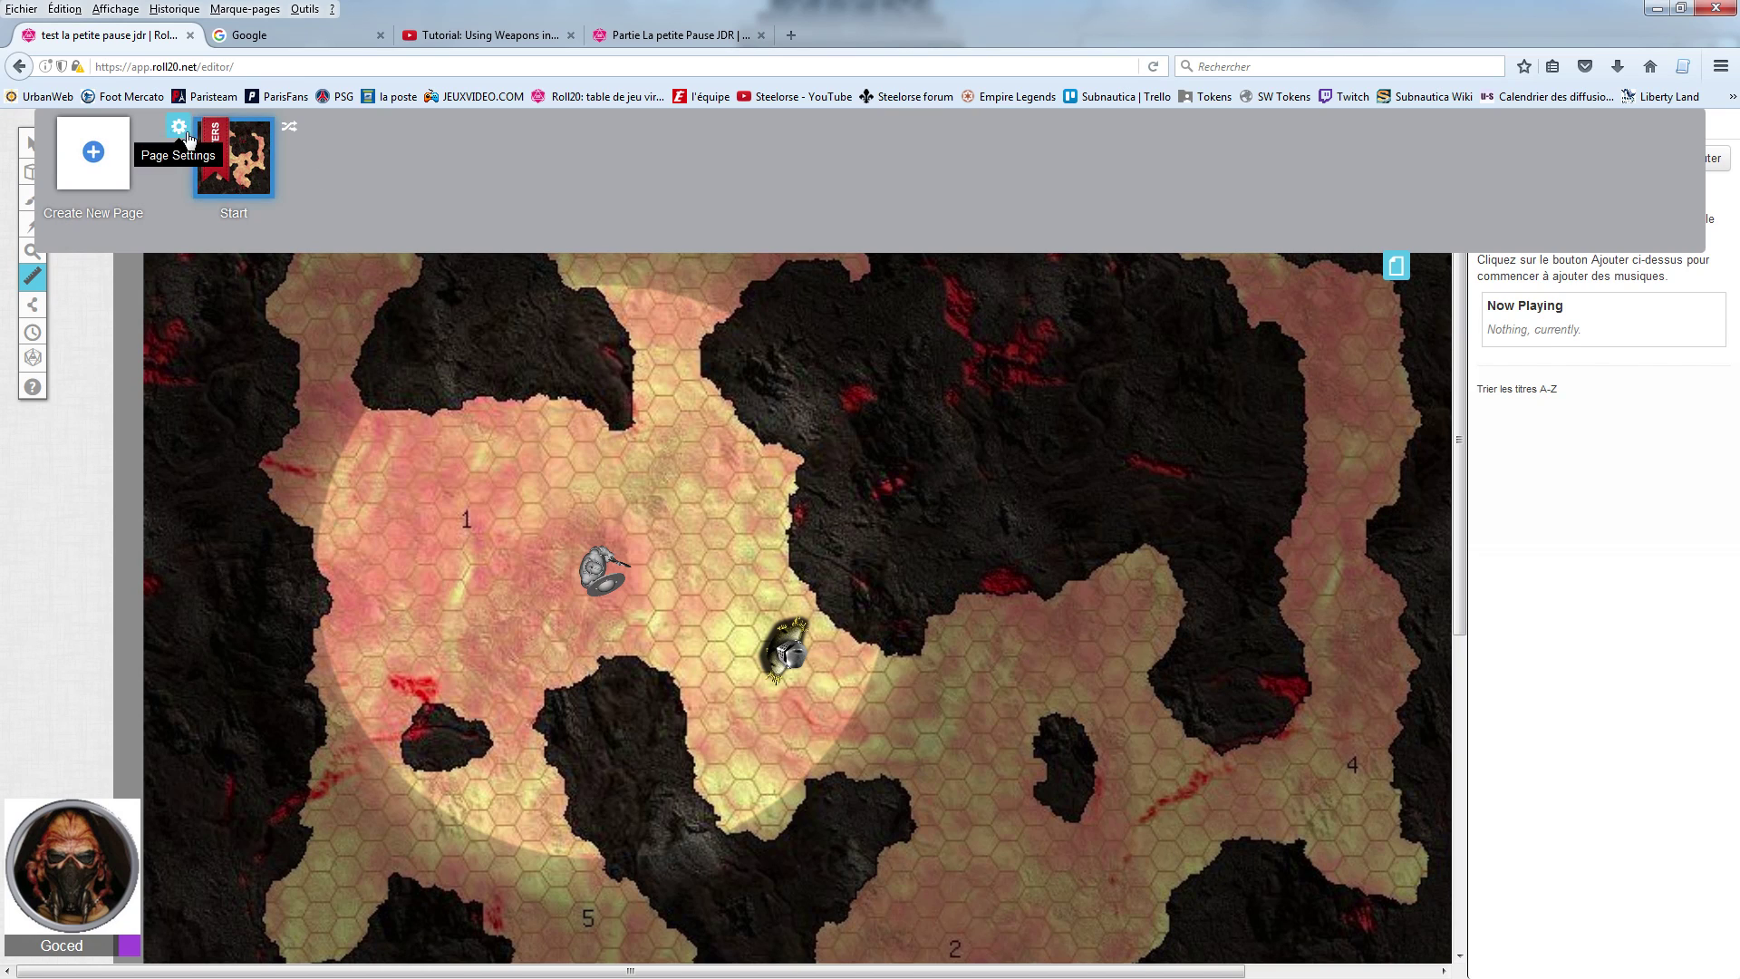
pyautogui.click(215, 155)
pyautogui.click(958, 306)
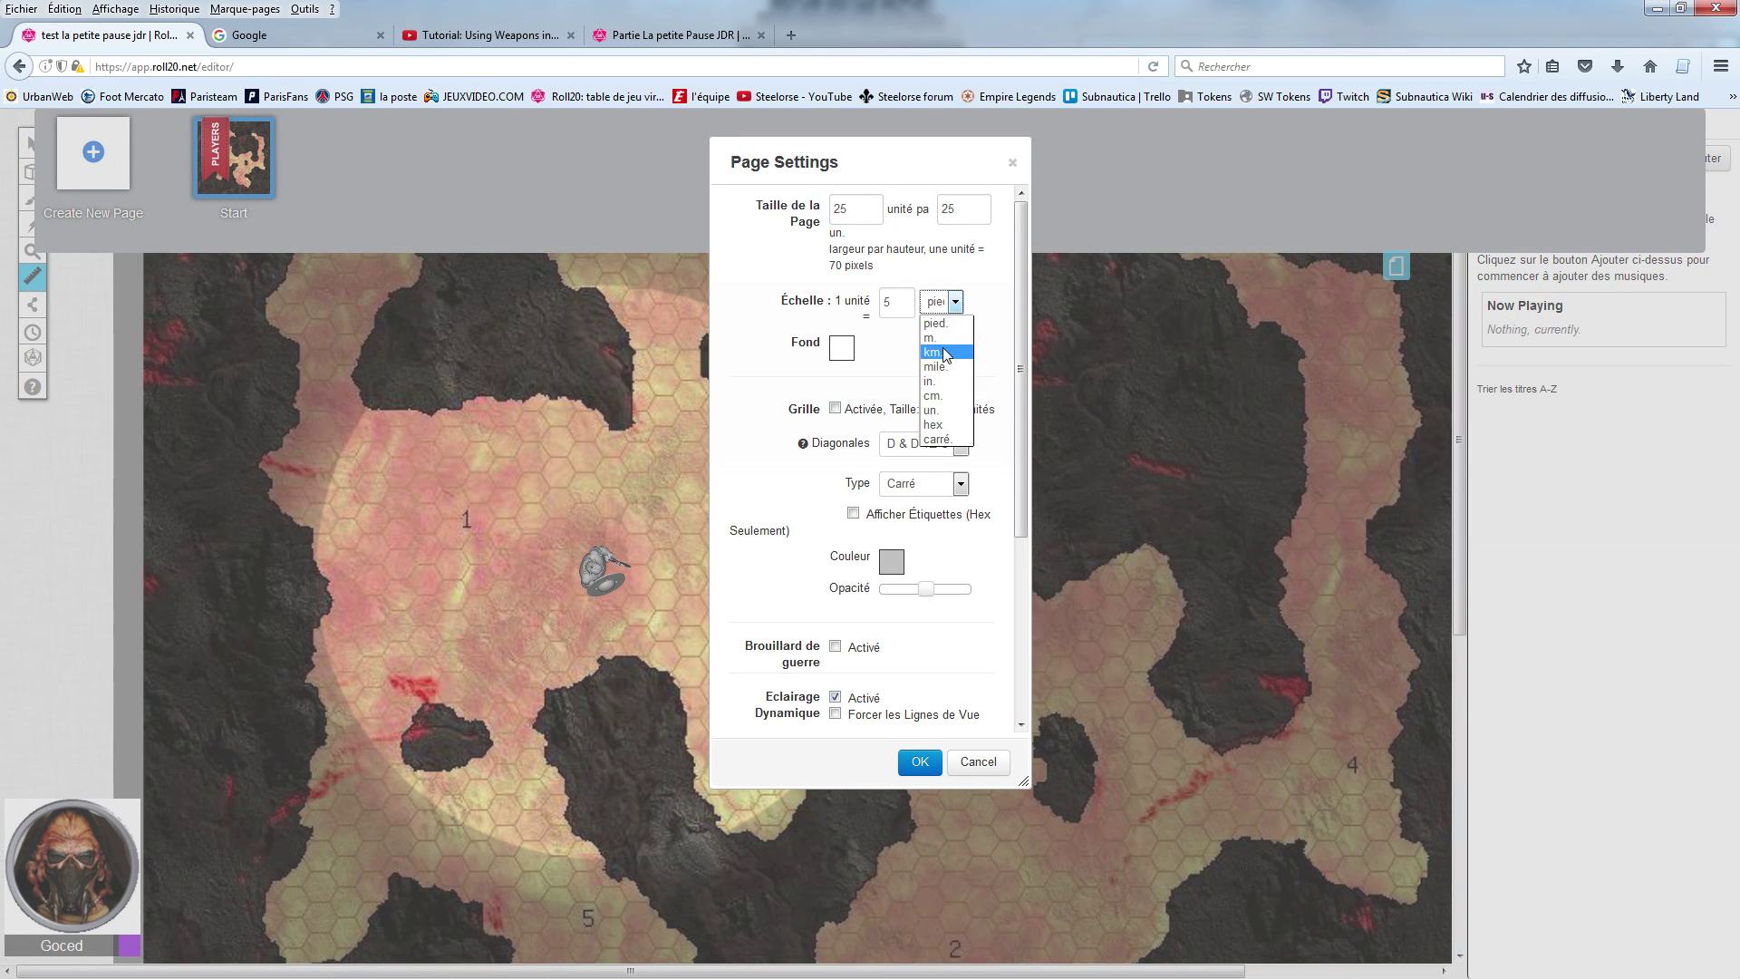
pyautogui.click(943, 345)
pyautogui.click(911, 756)
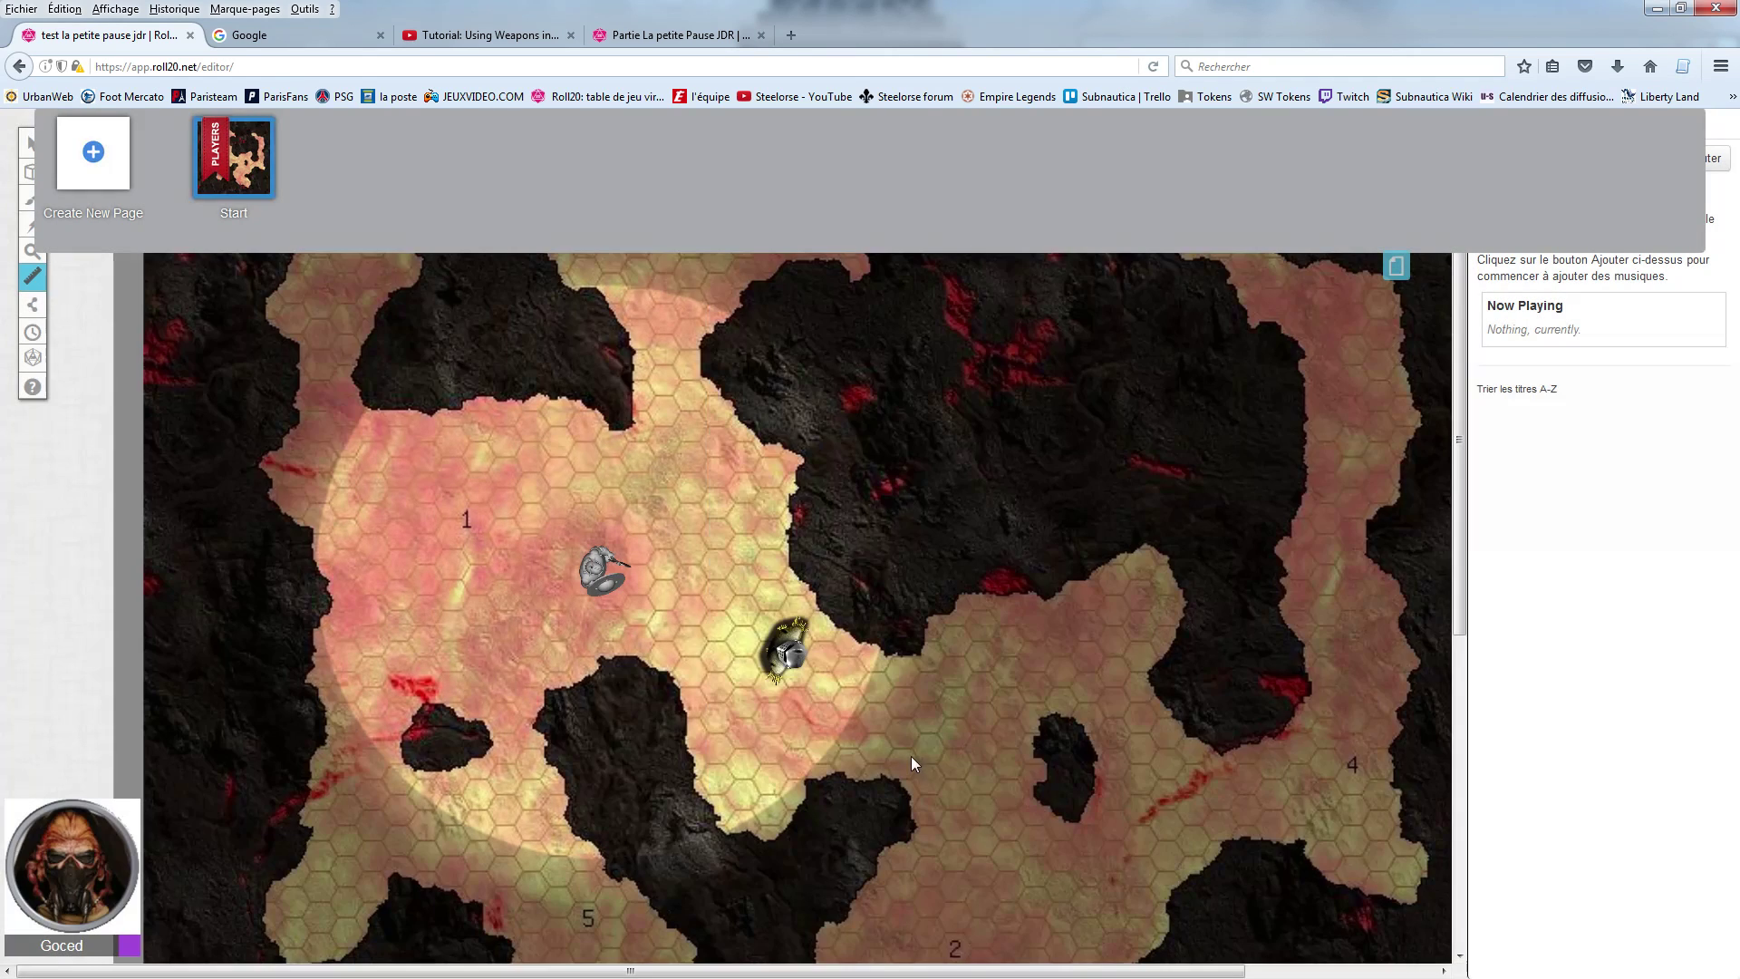
pyautogui.moveTo(596, 575); pyautogui.dragTo(785, 641)
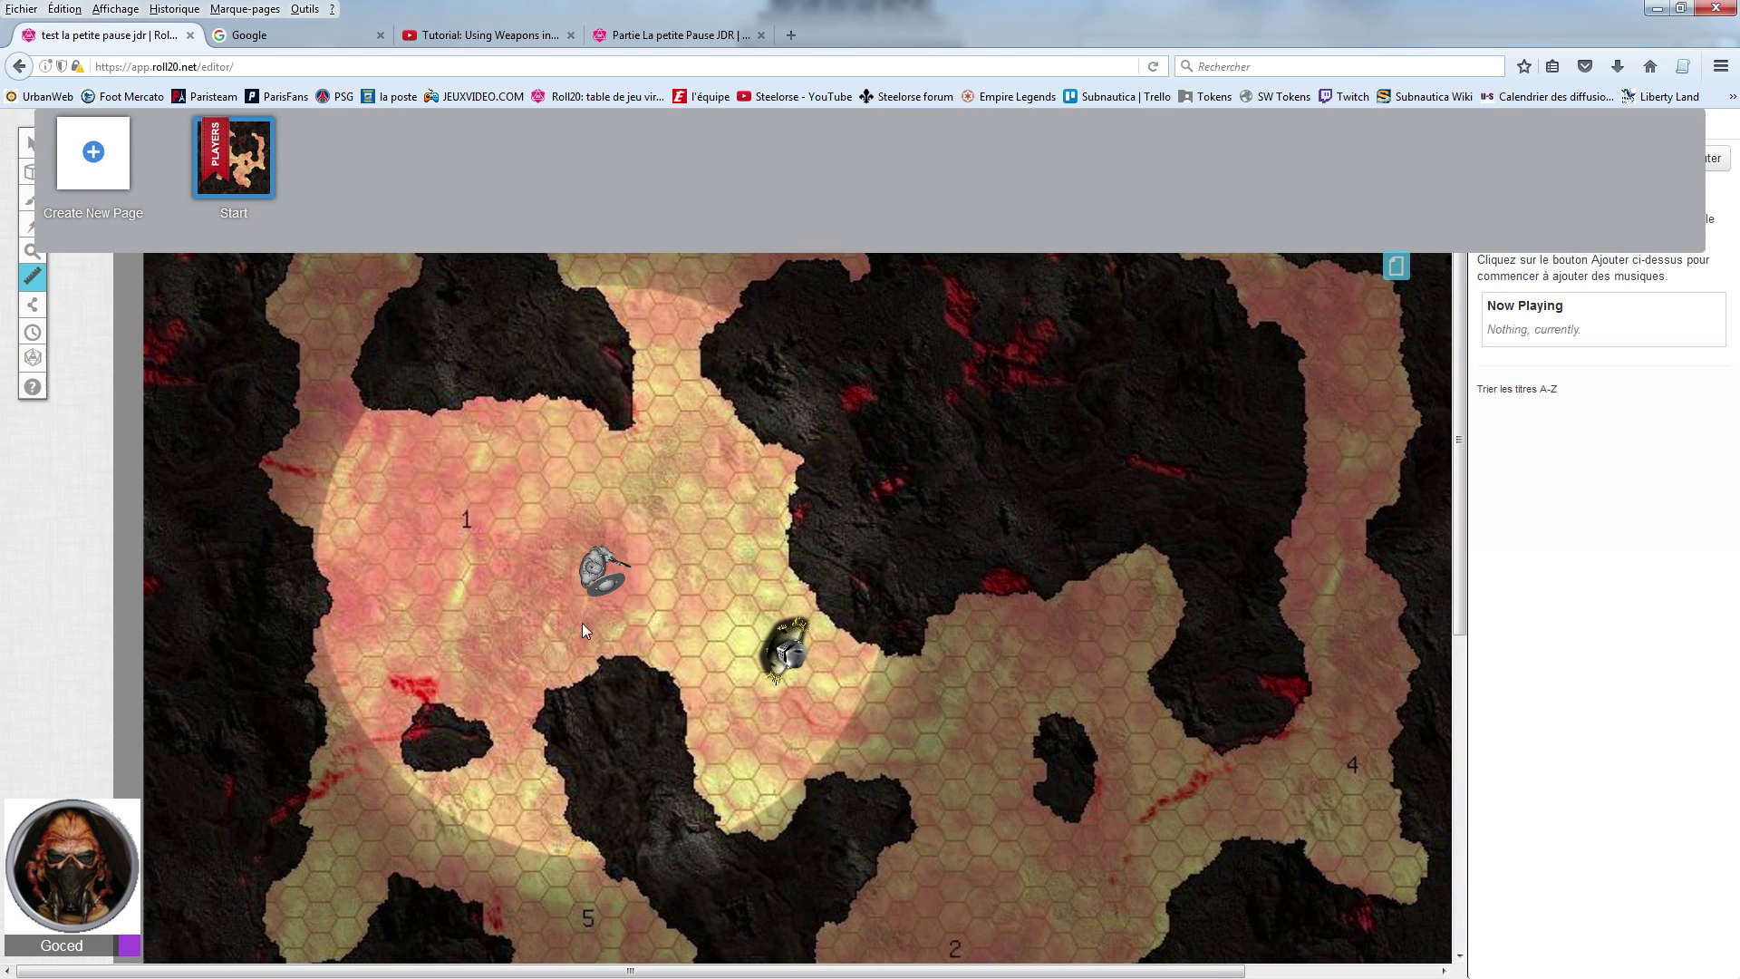
pyautogui.click(1397, 268)
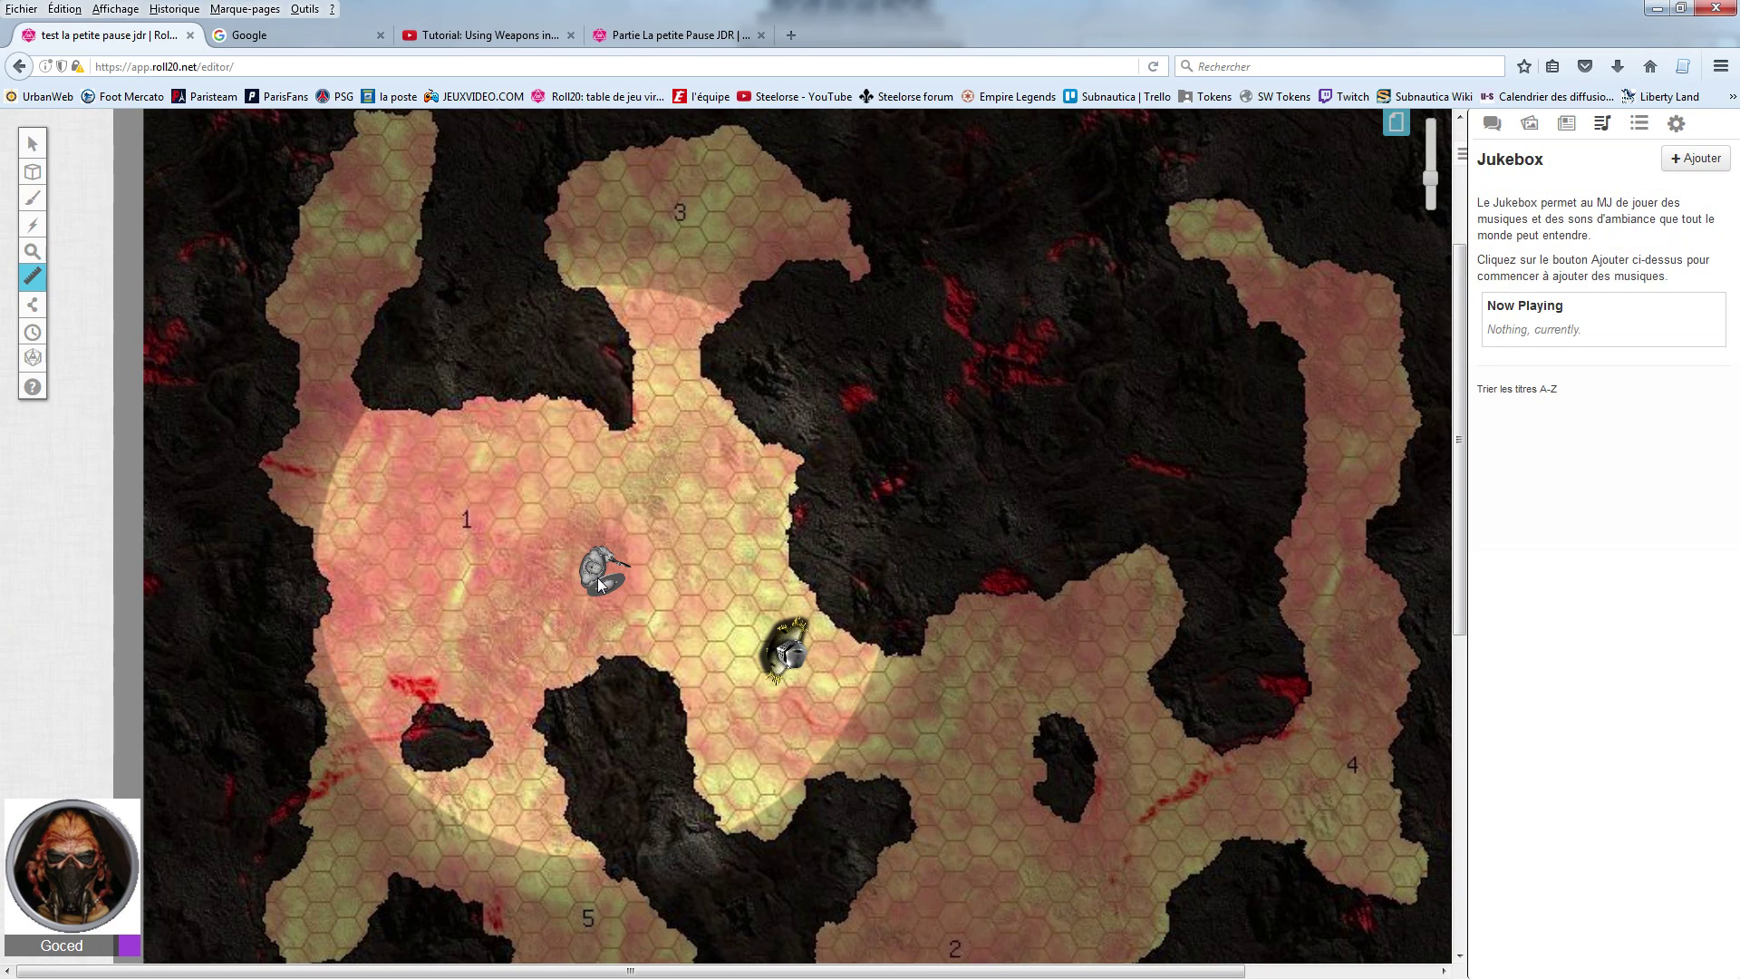
# Step: Set the start of dimming for the light emitted by the token east of area 1 to 15 m and save
pyautogui.click(33, 143)
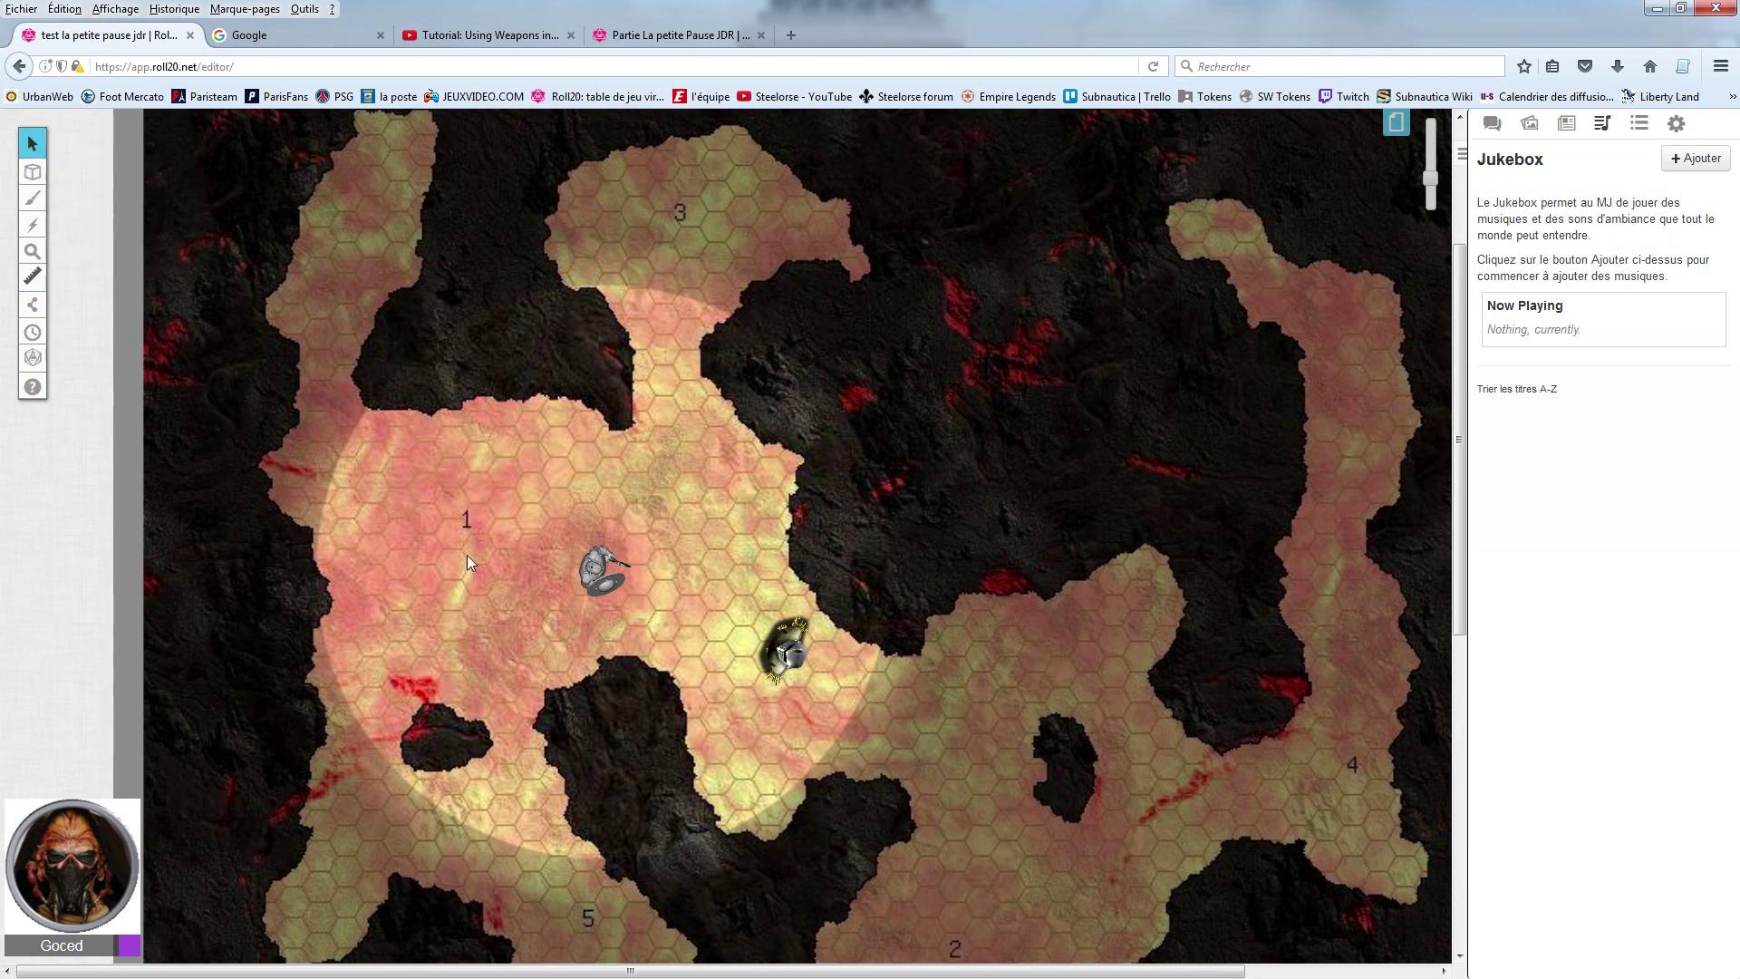
pyautogui.click(608, 569)
pyautogui.click(530, 637)
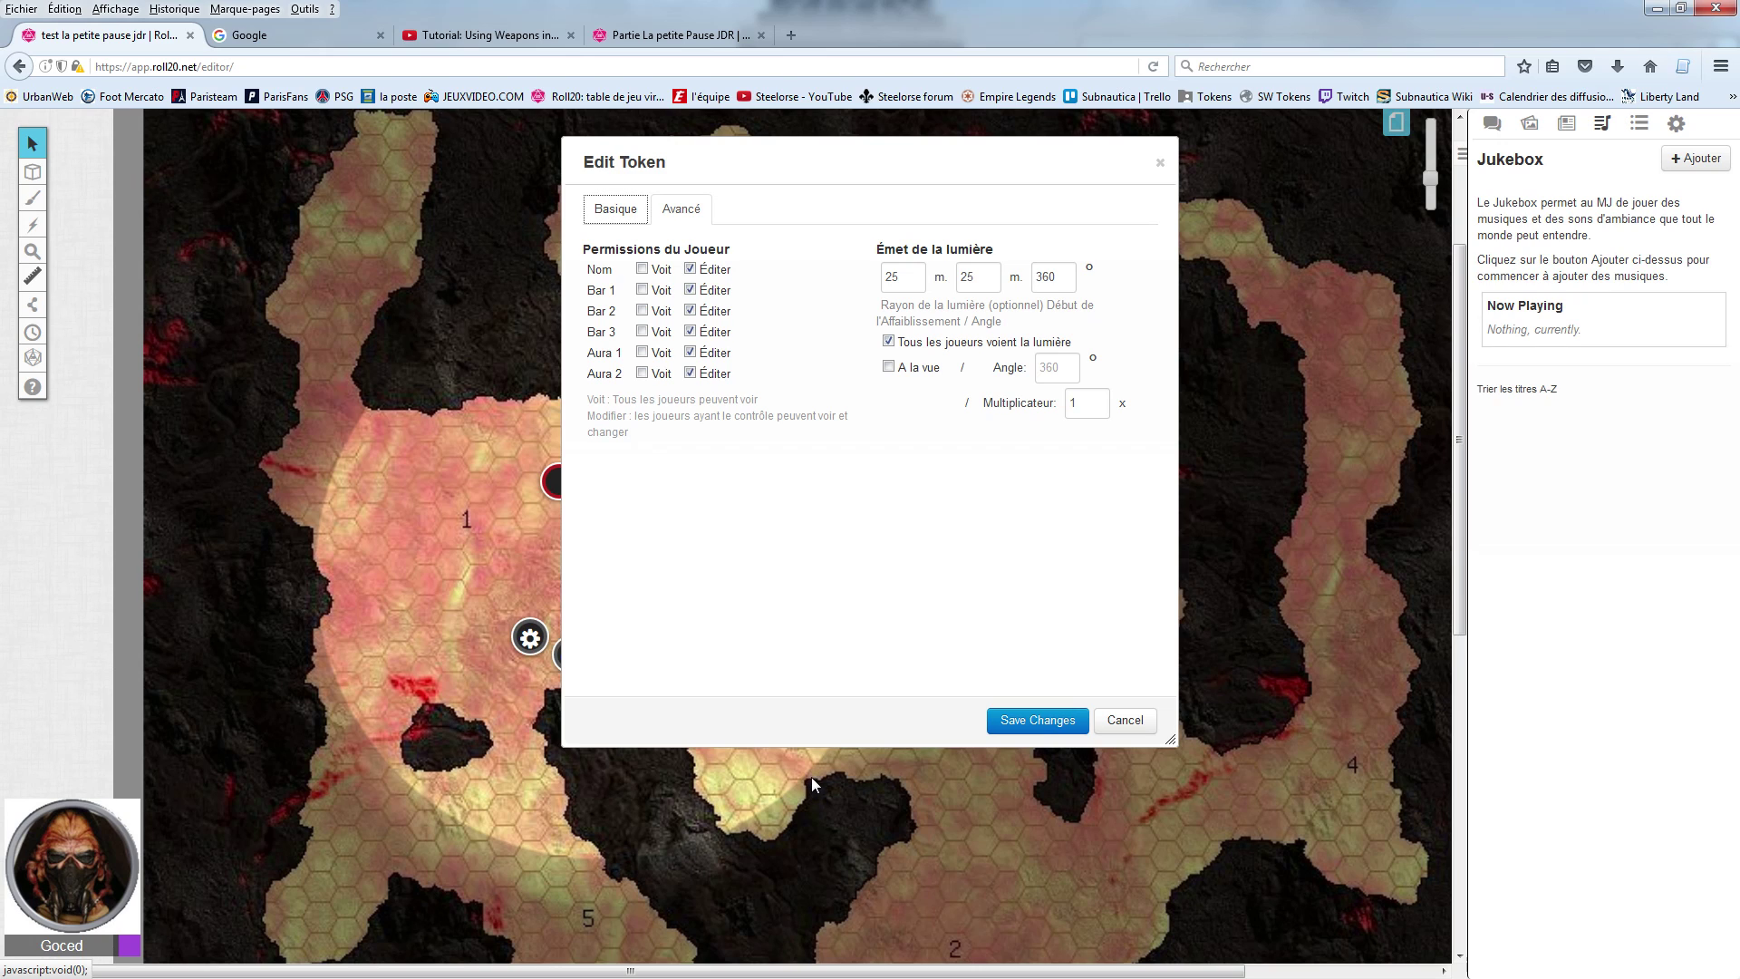
pyautogui.doubleClick(984, 279)
pyautogui.write('15')
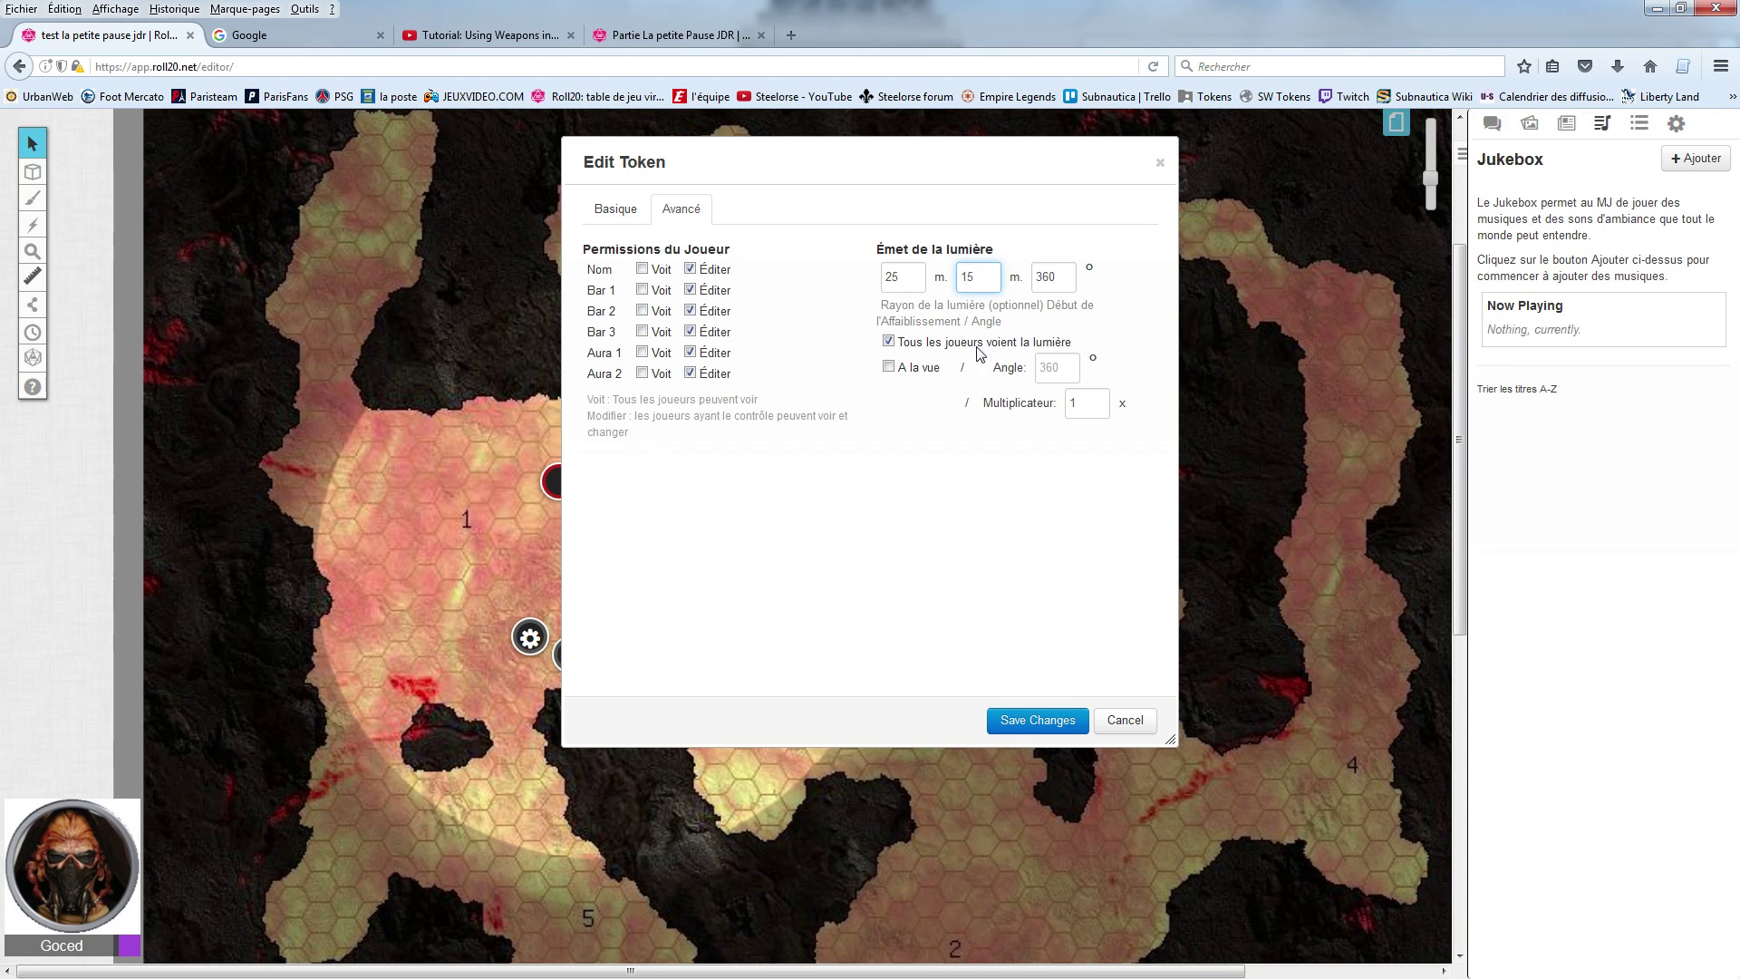
pyautogui.click(1038, 722)
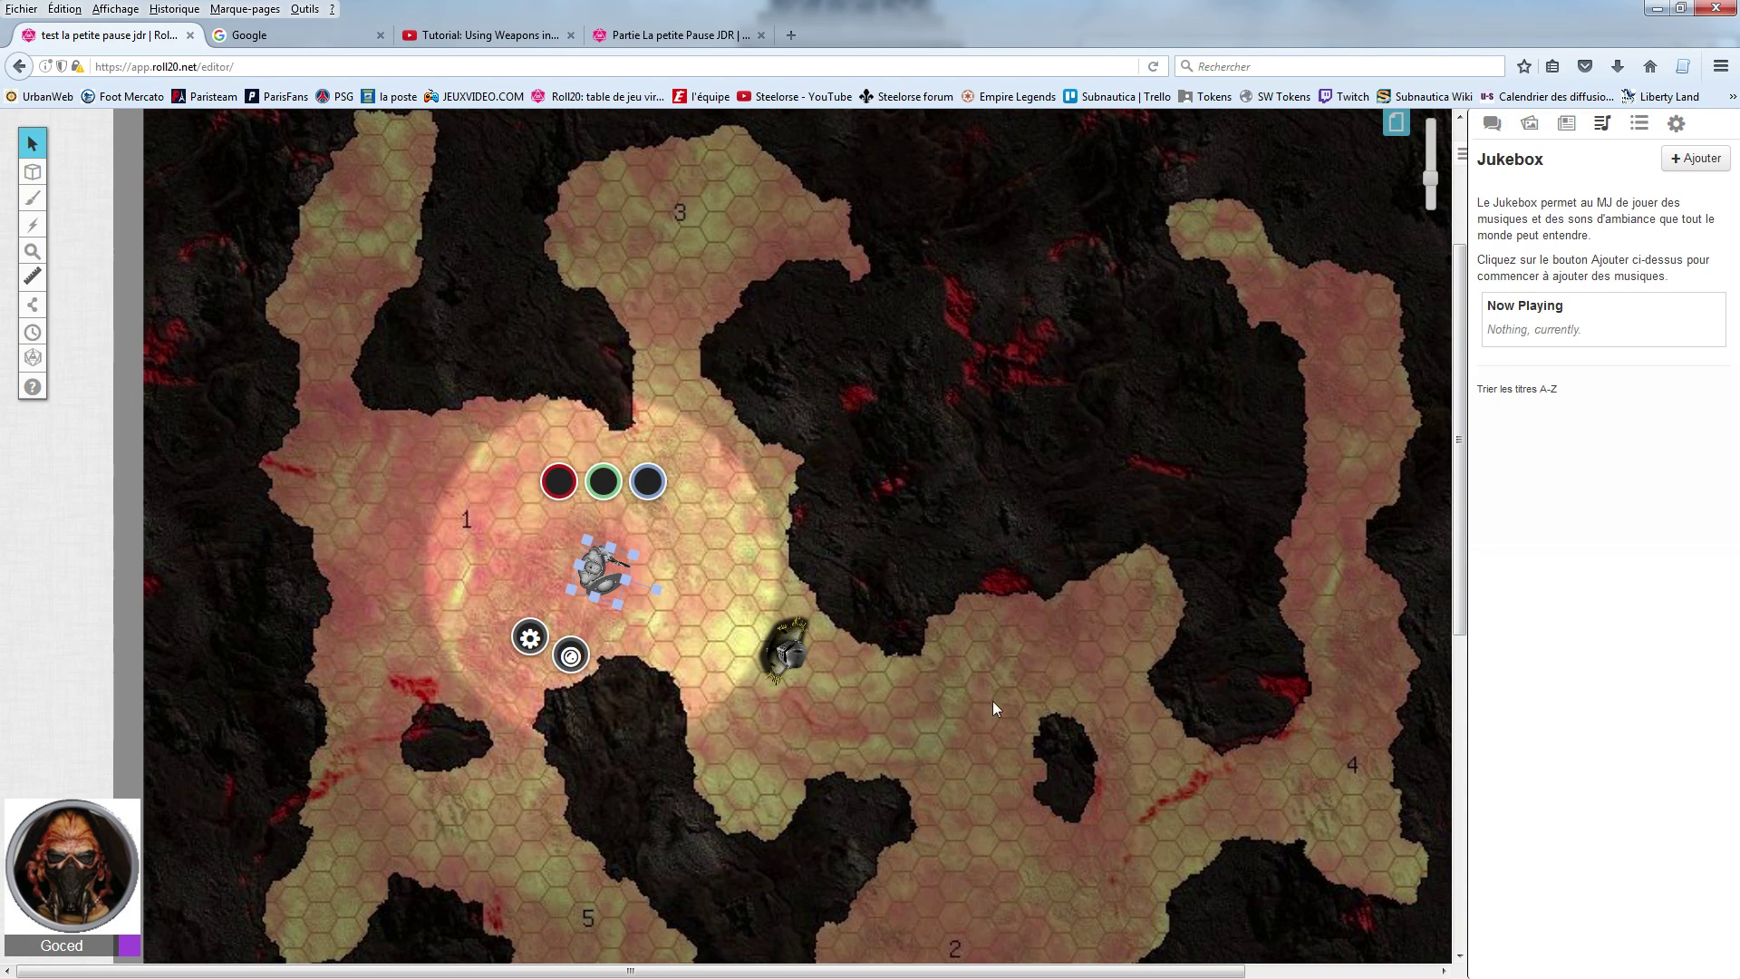
# Step: Rejoin the game as a player to view the token's dimmed light, and return as game master
pyautogui.click(1676, 125)
pyautogui.click(1633, 187)
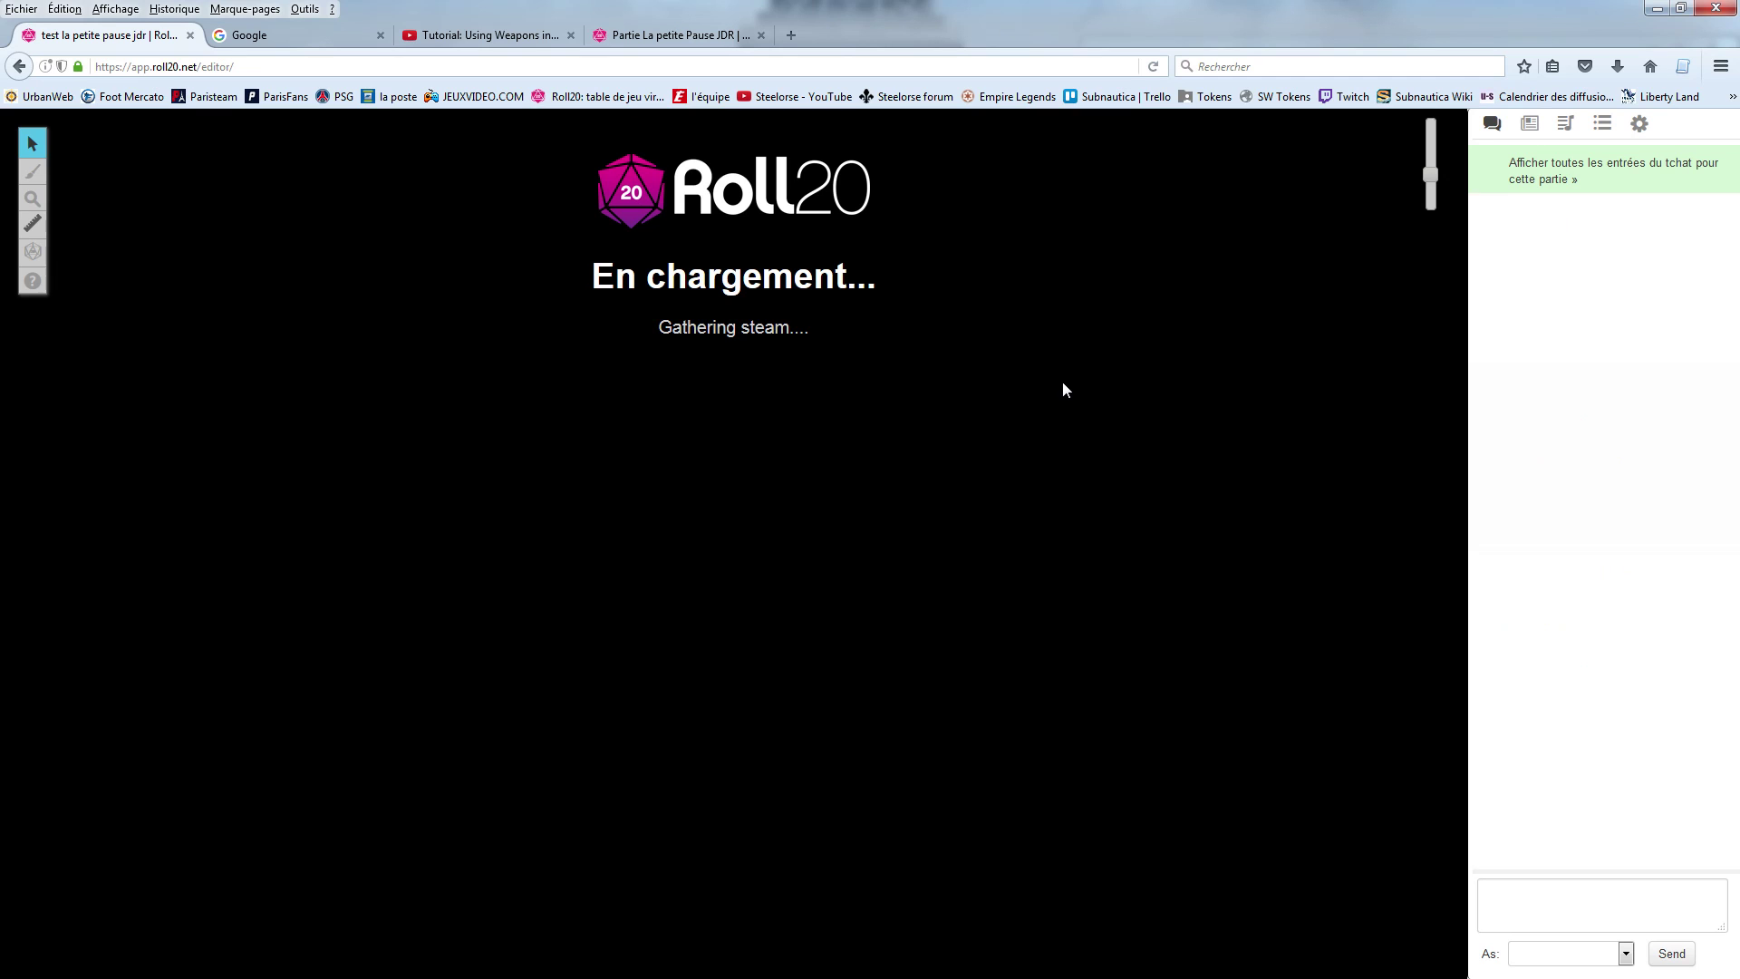
pyautogui.scroll(-2, 900, 475)
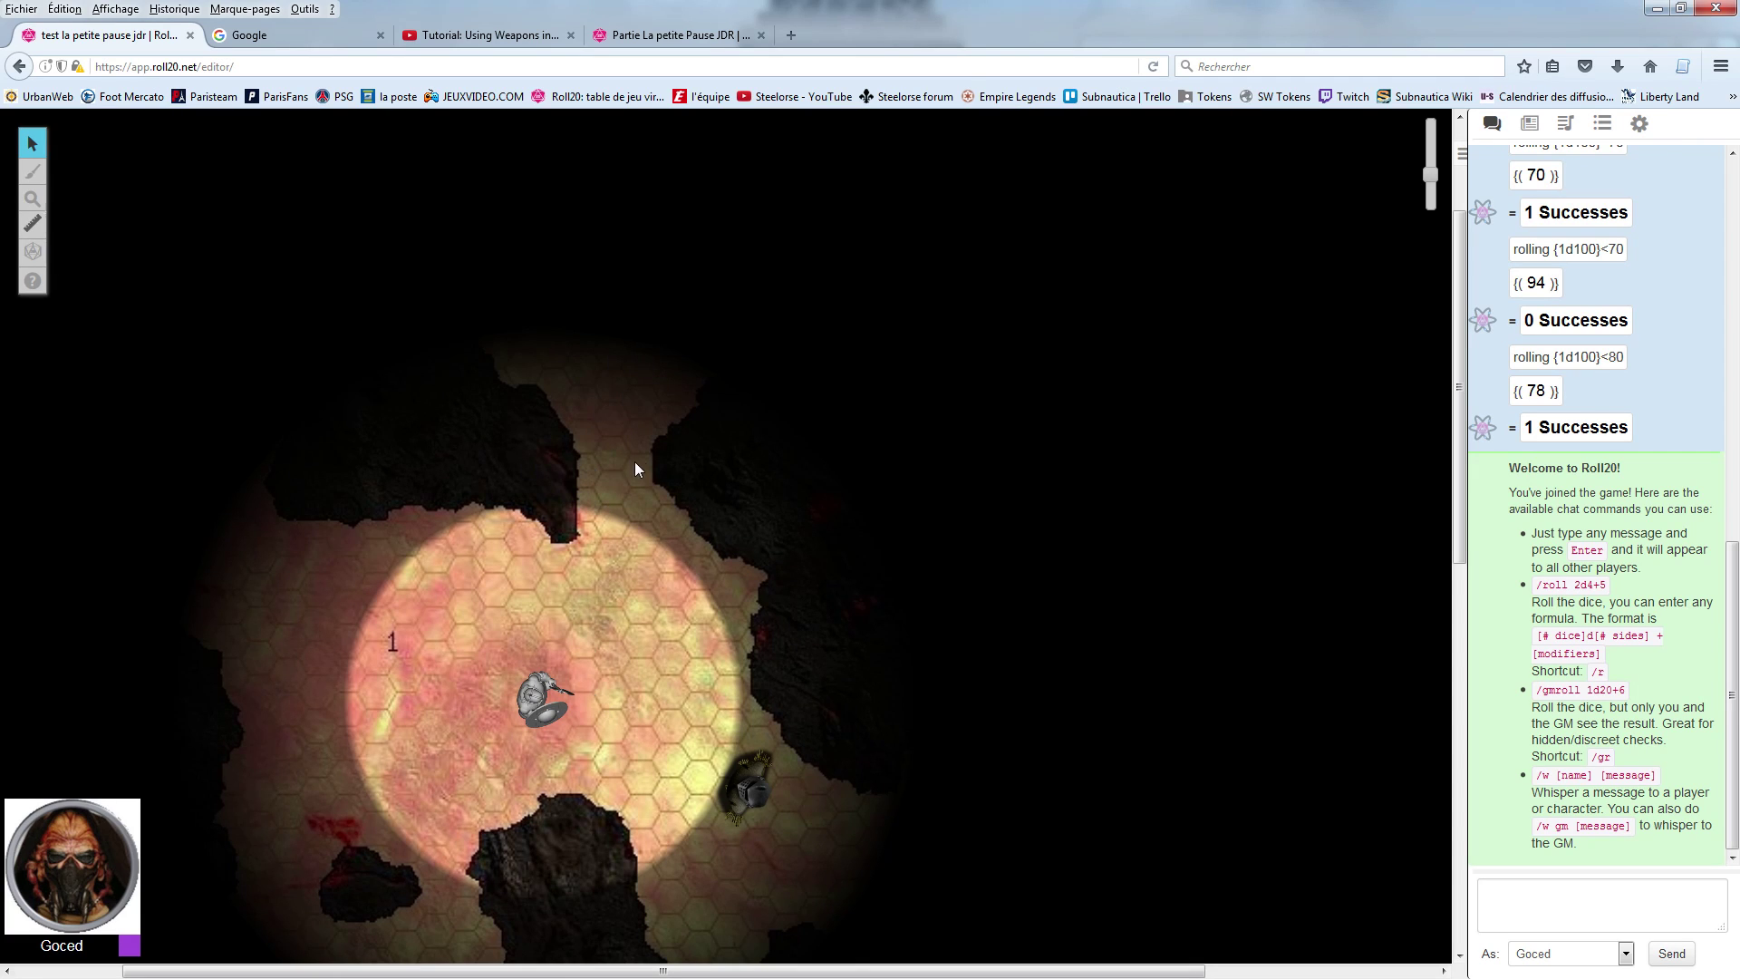
pyautogui.click(1646, 132)
pyautogui.click(1641, 188)
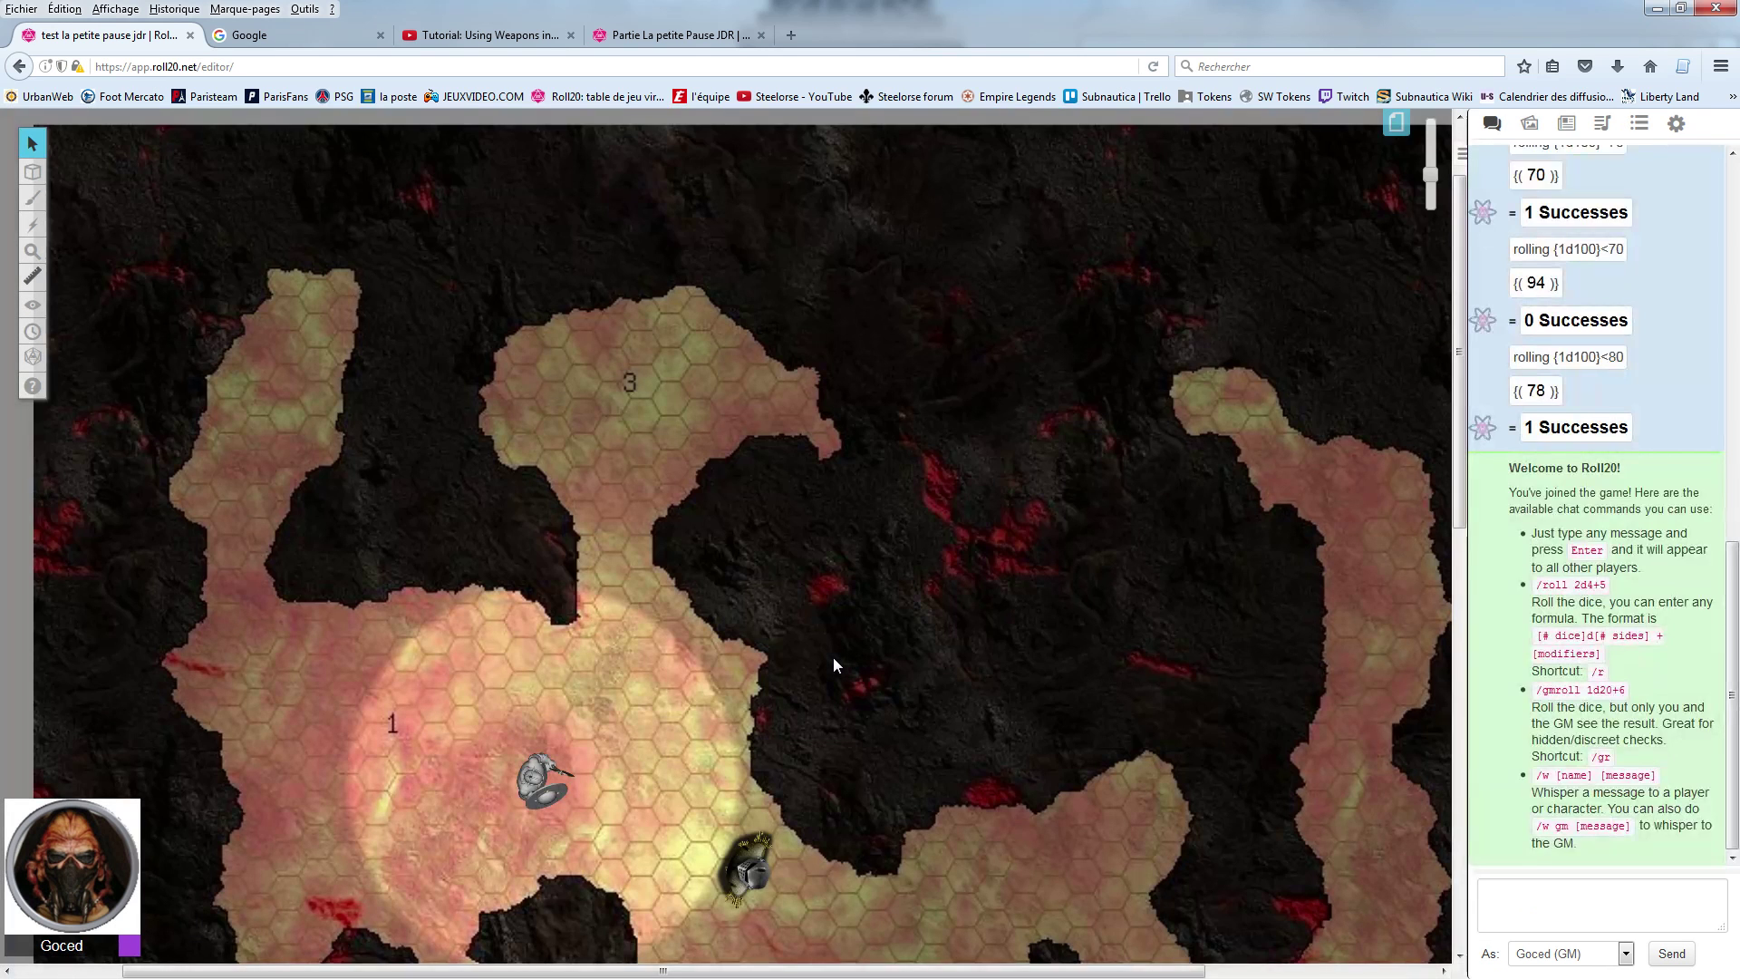
# Step: Turn off dynamic lighting in the Start page's settings and move the formerly lit token northwest, to the upper part of area 1
pyautogui.scroll(-2, 834, 664)
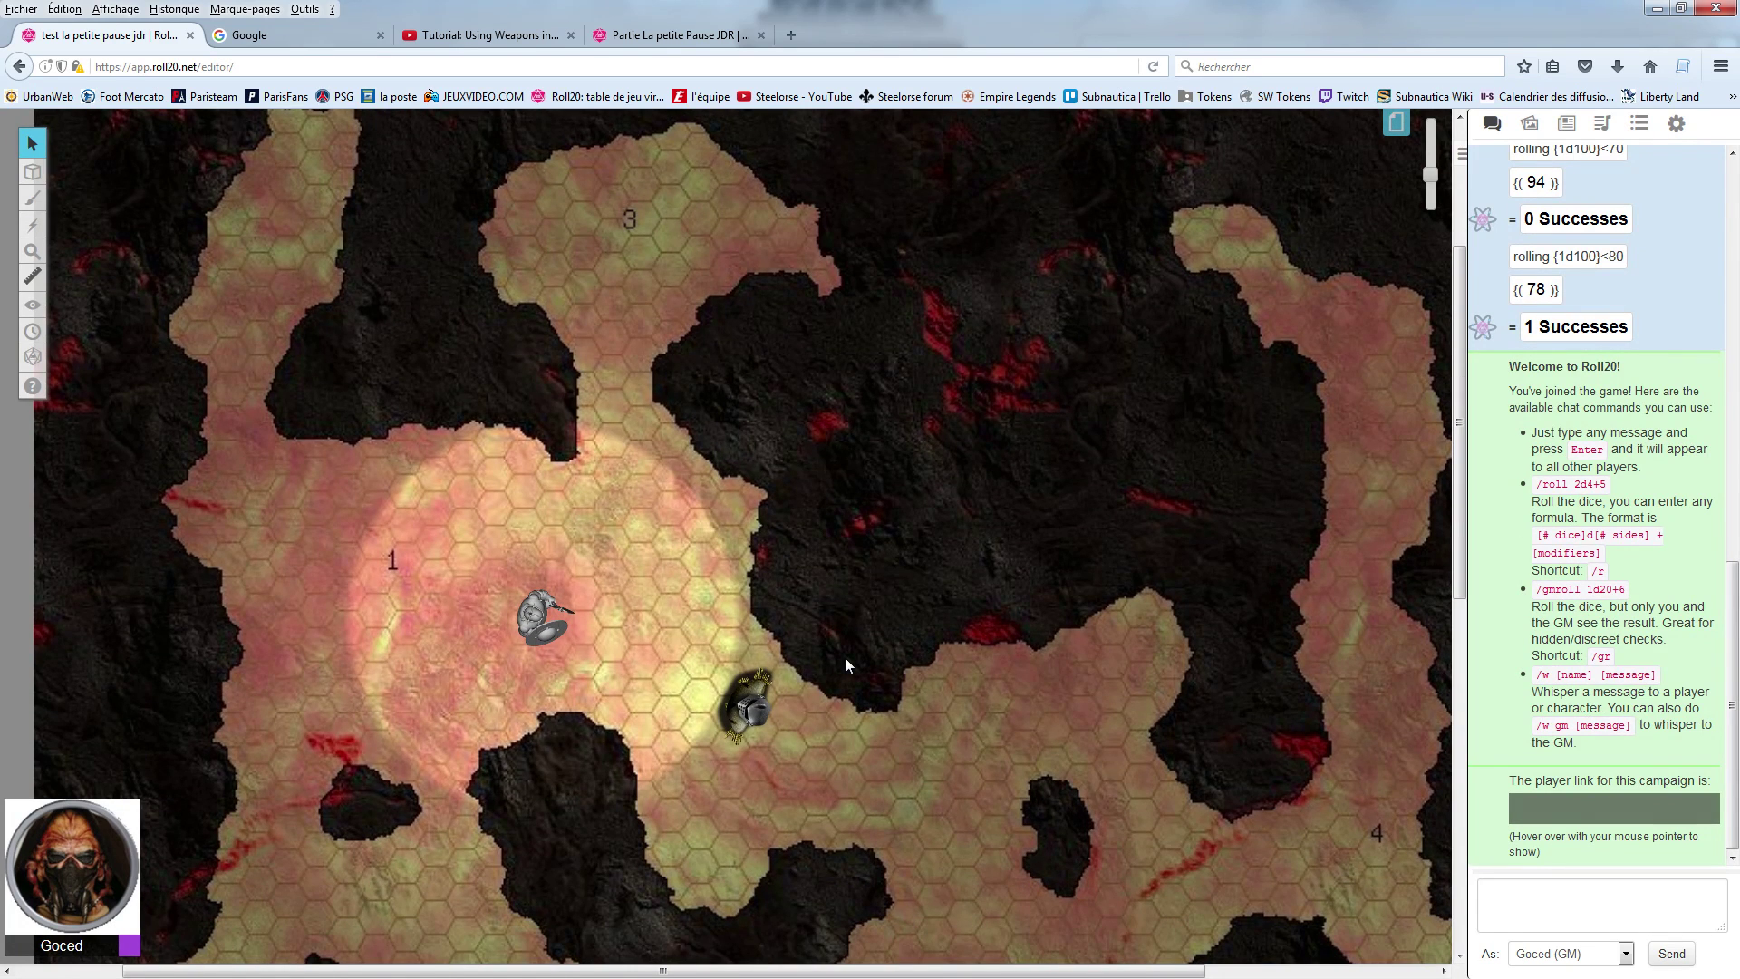
pyautogui.click(1401, 127)
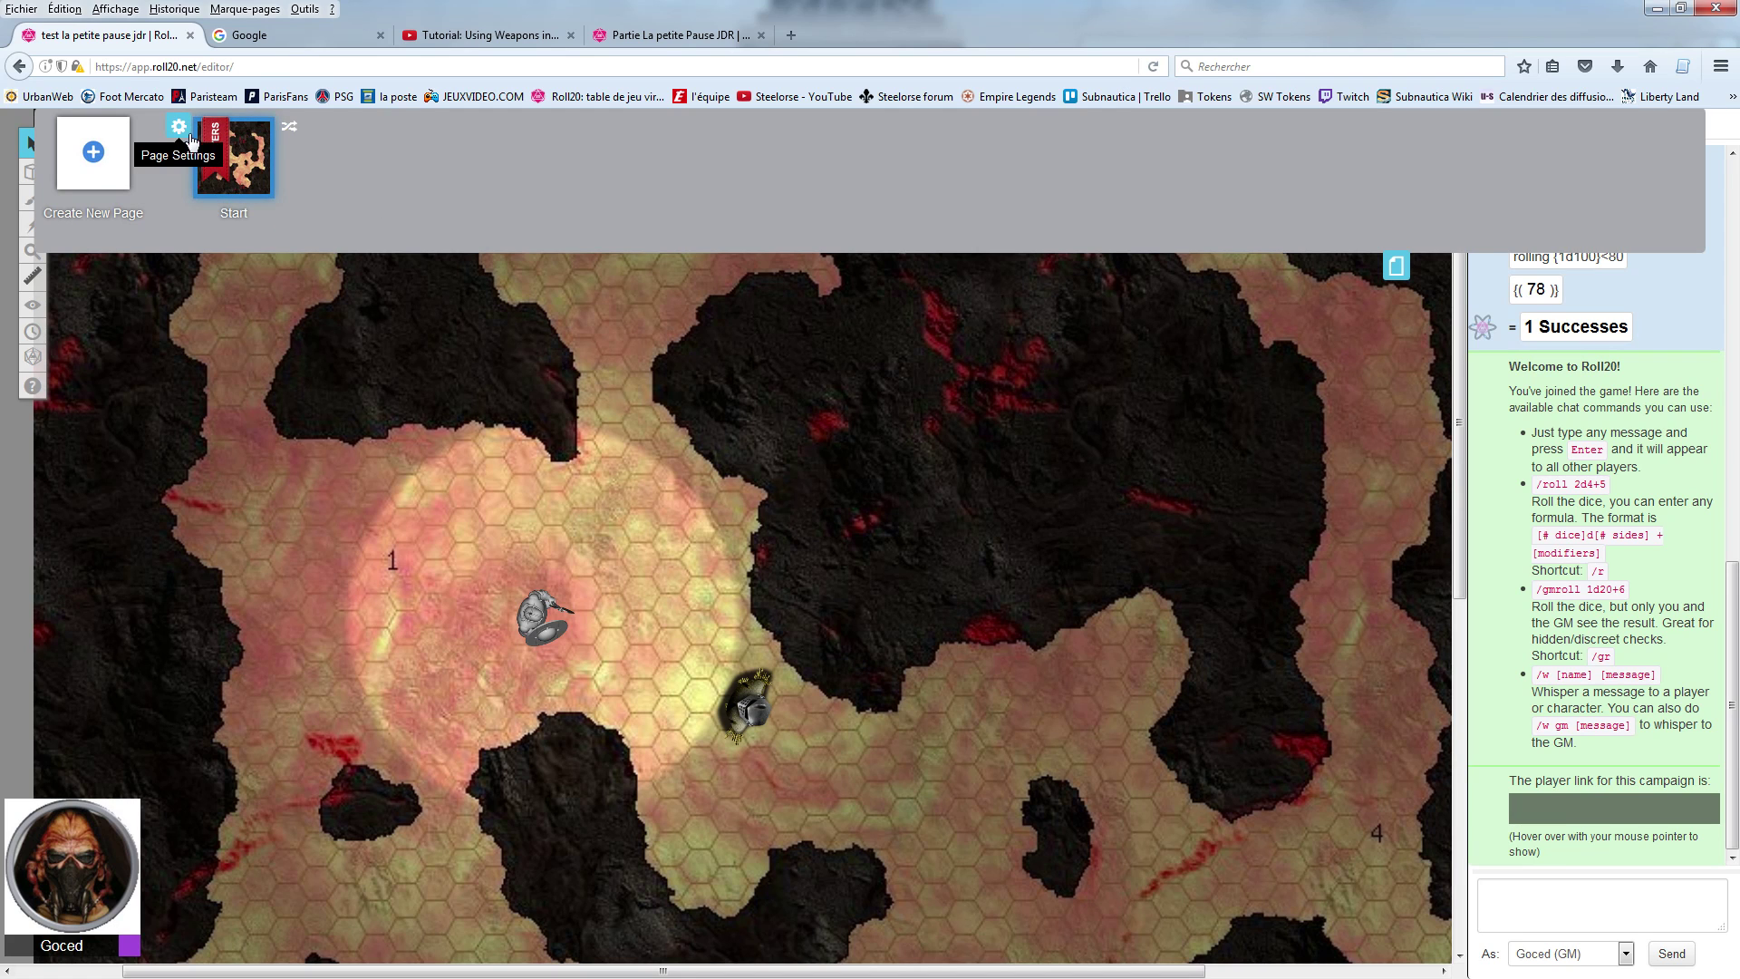
pyautogui.click(200, 131)
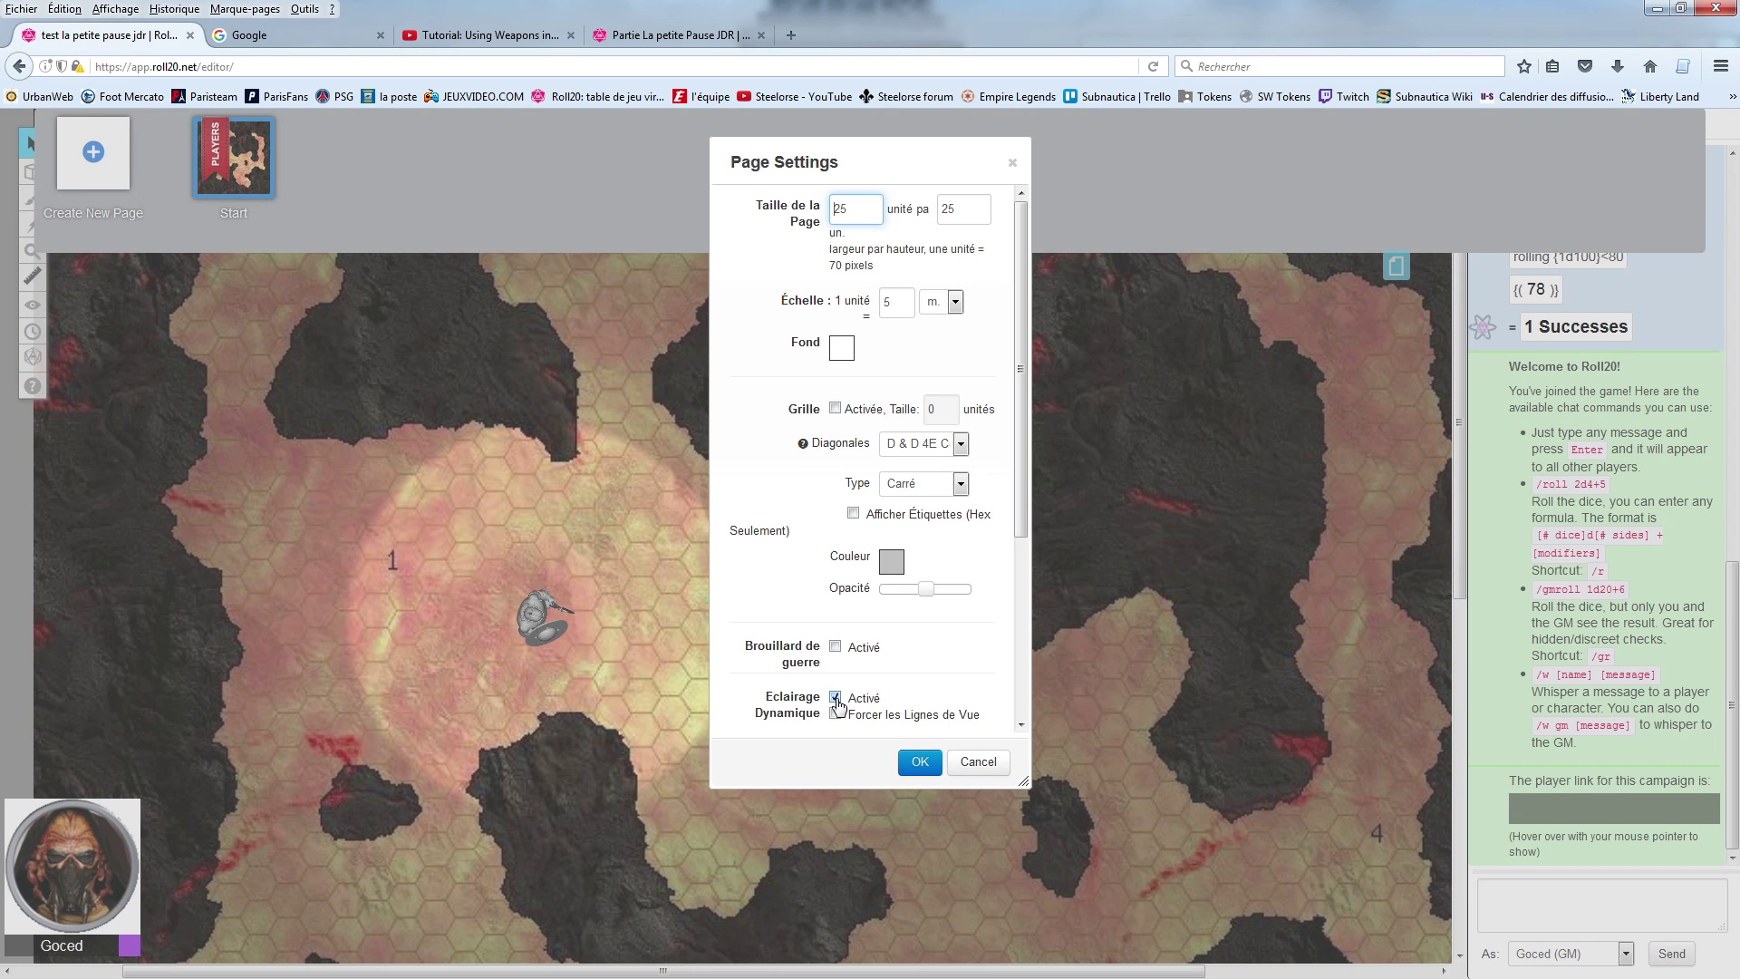
pyautogui.click(914, 762)
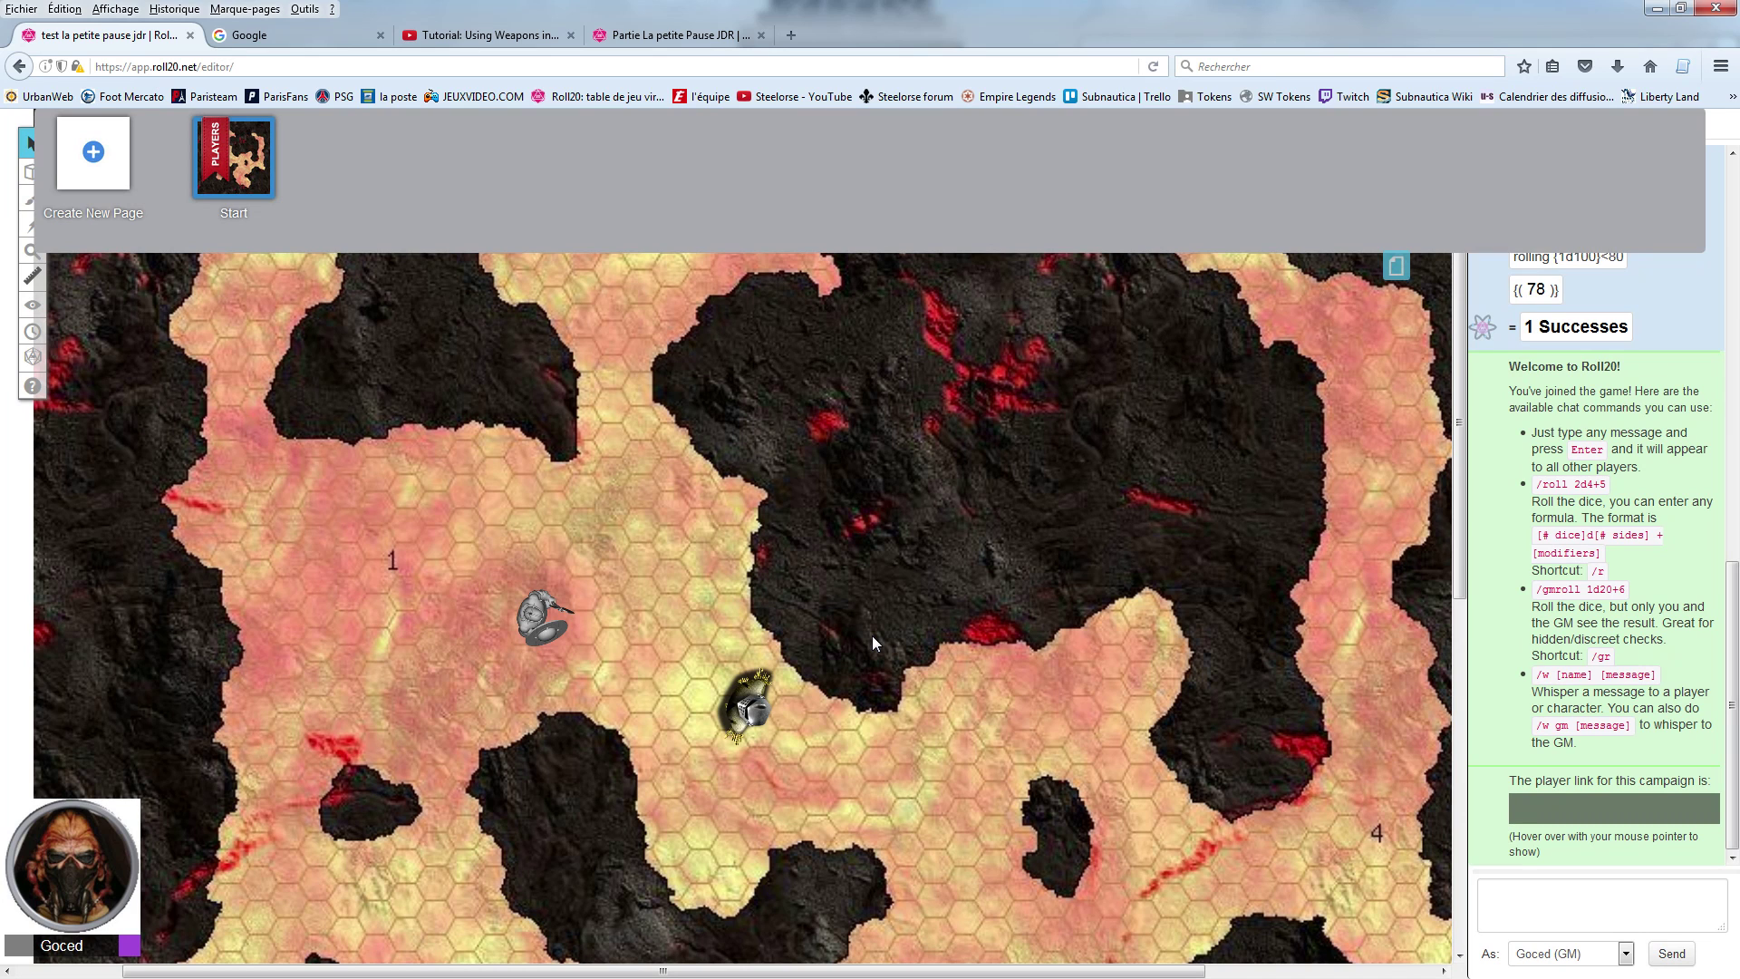
pyautogui.click(1396, 266)
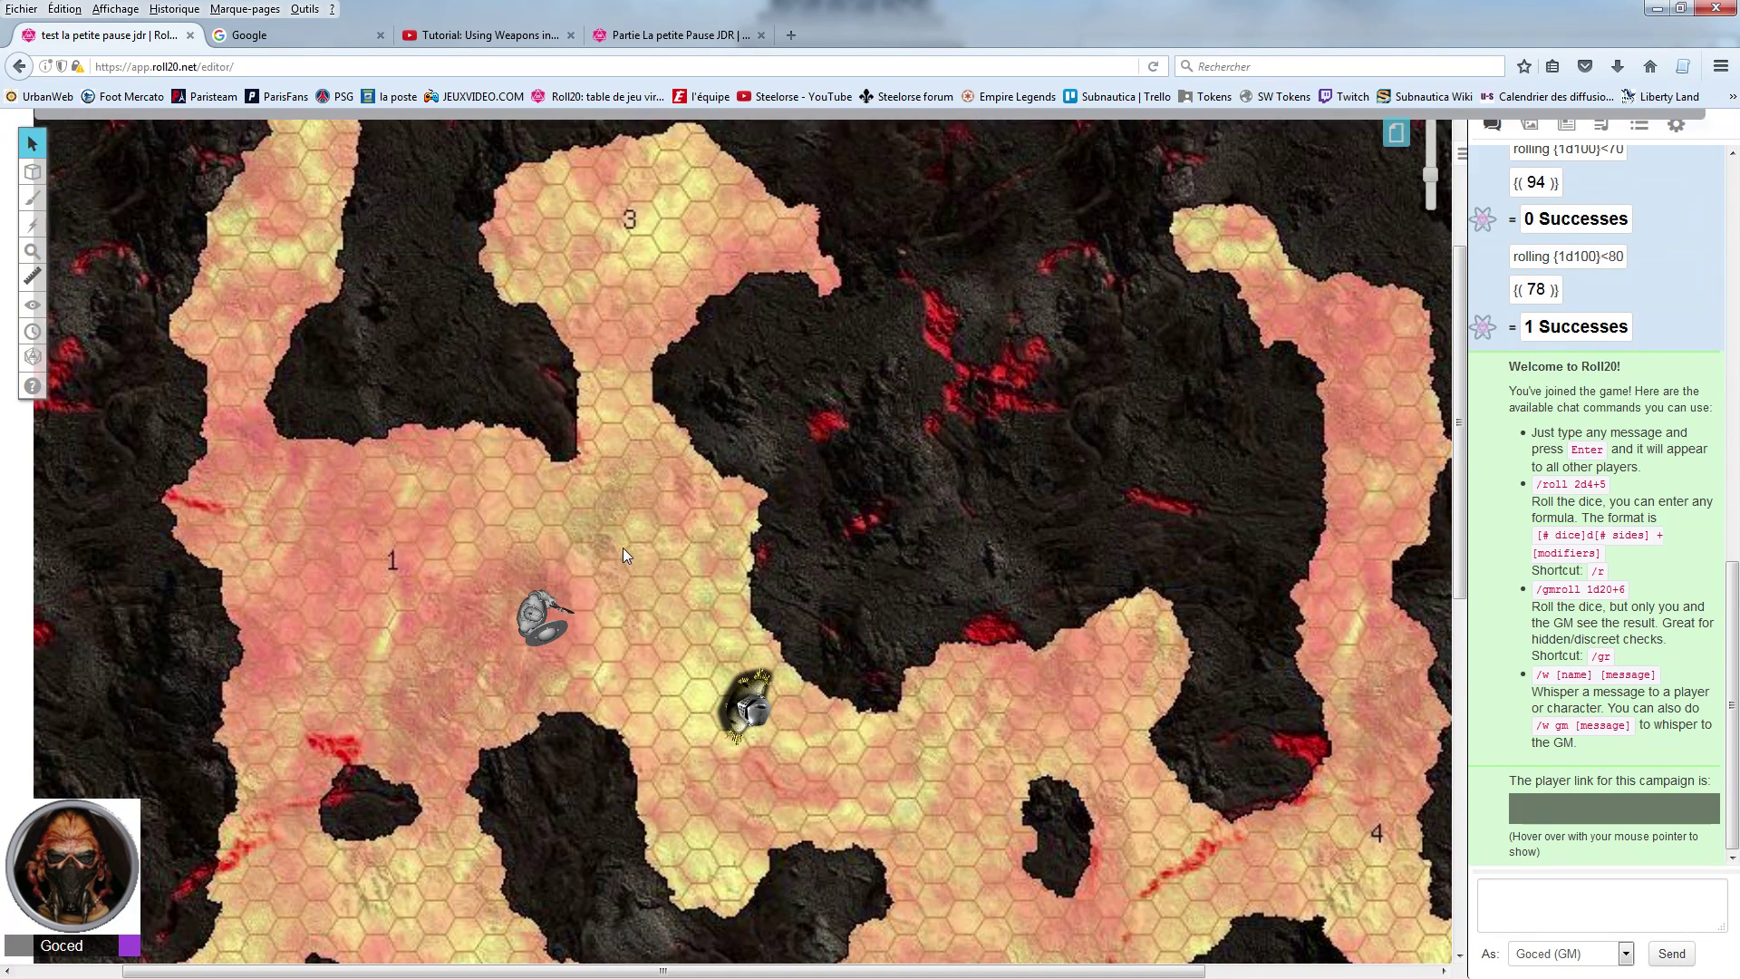
pyautogui.moveTo(514, 614); pyautogui.dragTo(427, 493)
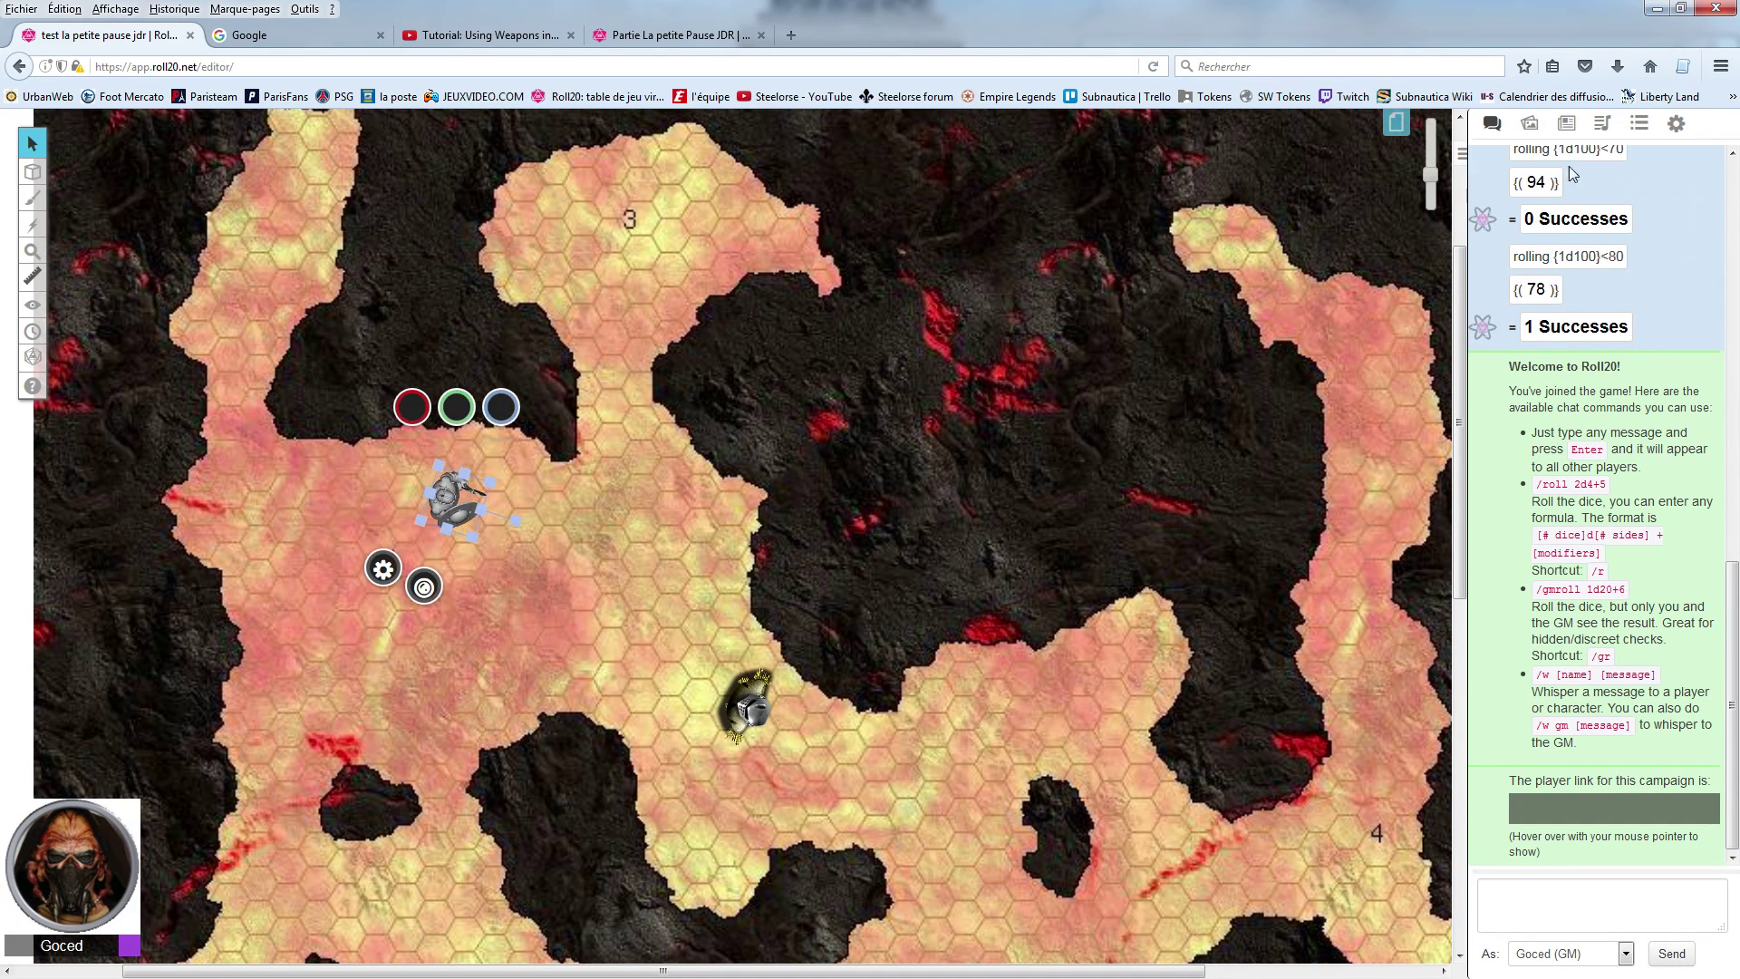
# Step: Search the art library's tokens (Pions) for "trésor"
pyautogui.click(1531, 123)
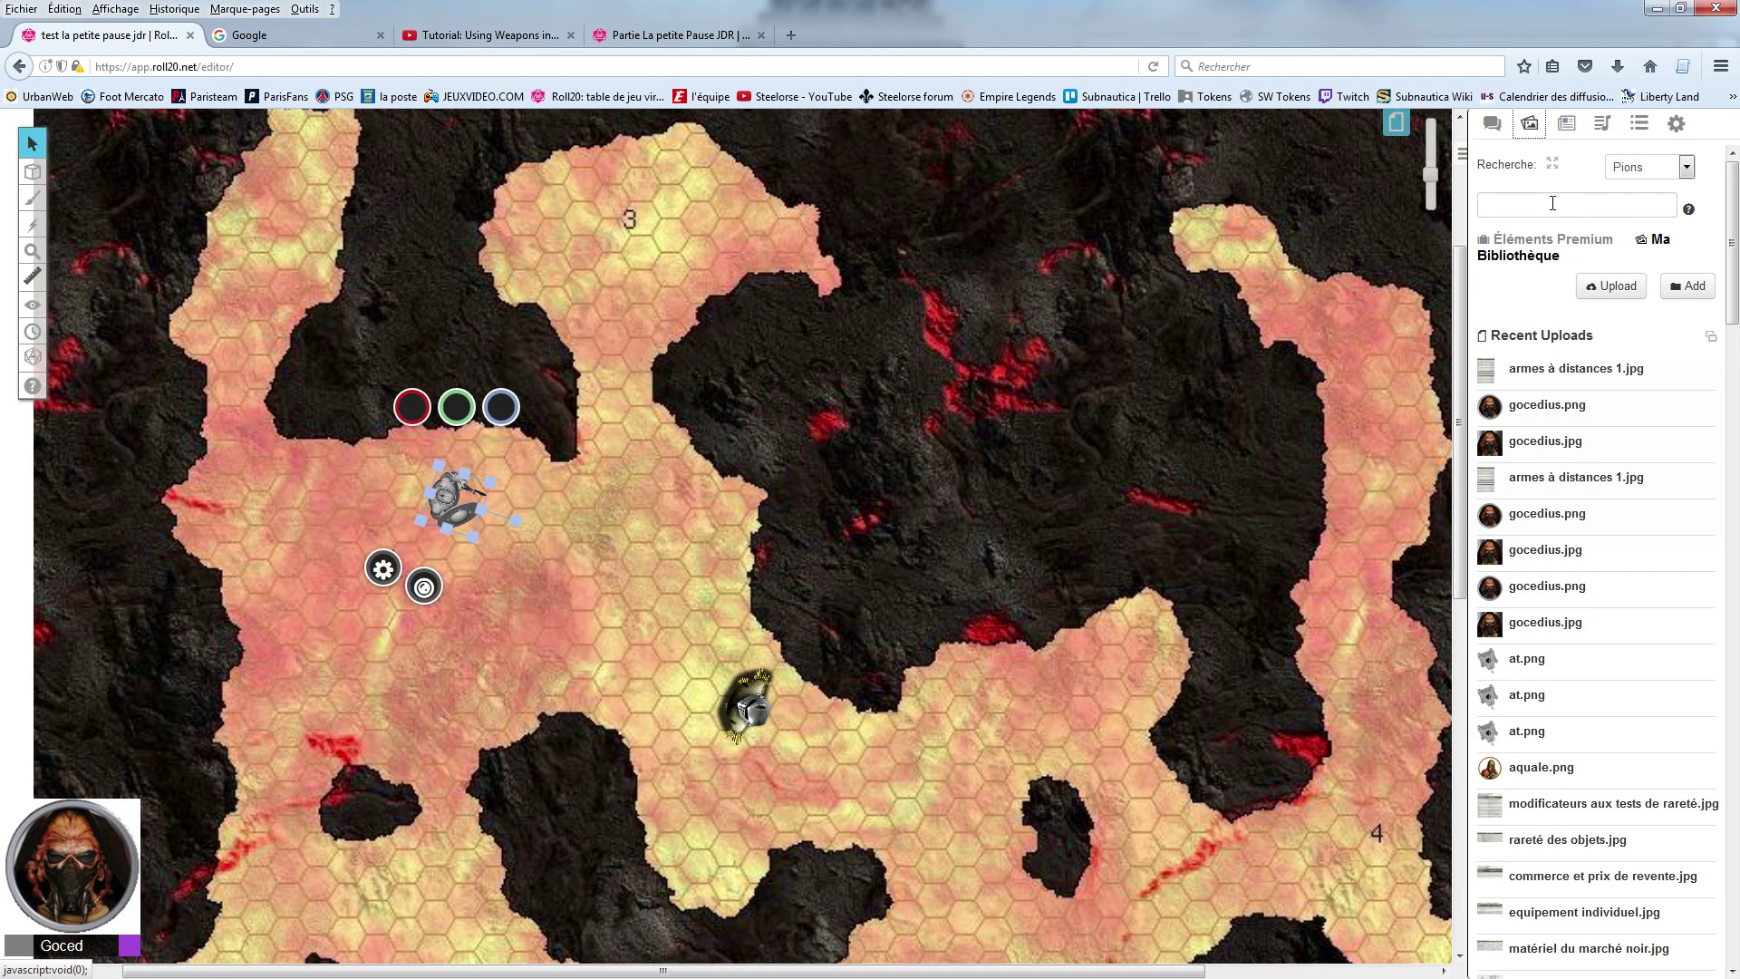
pyautogui.click(1583, 200)
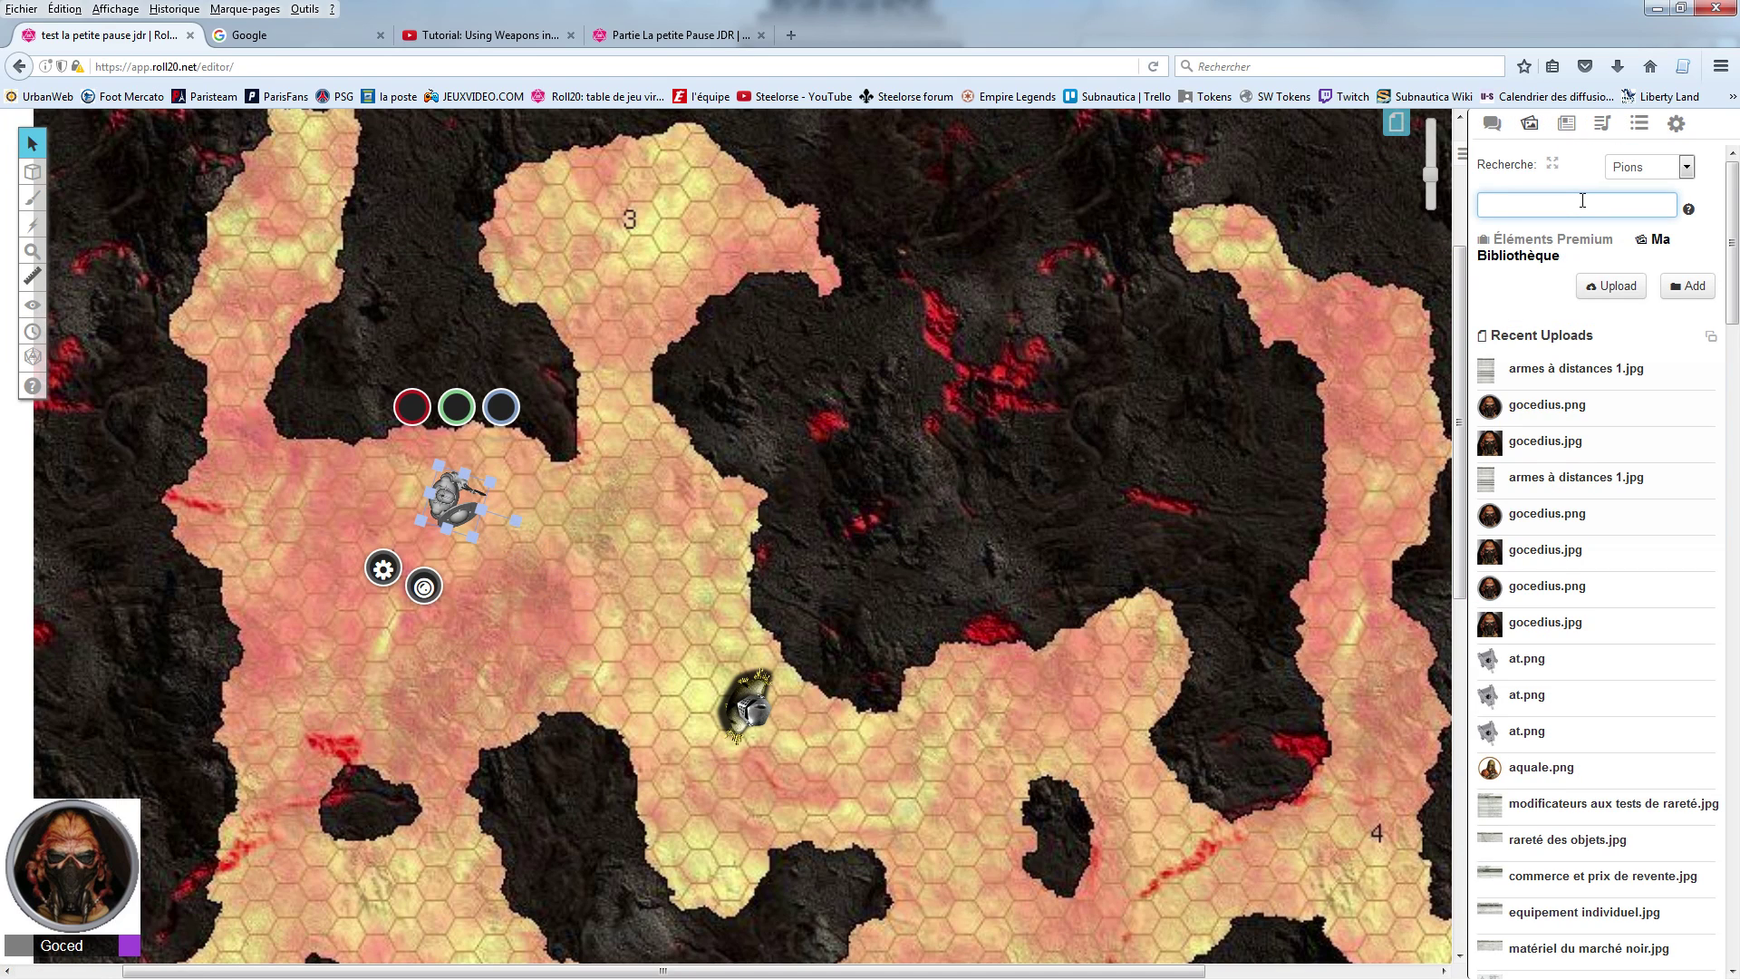
pyautogui.write('trésor')
pyautogui.press('Return')
pyautogui.press('Return')
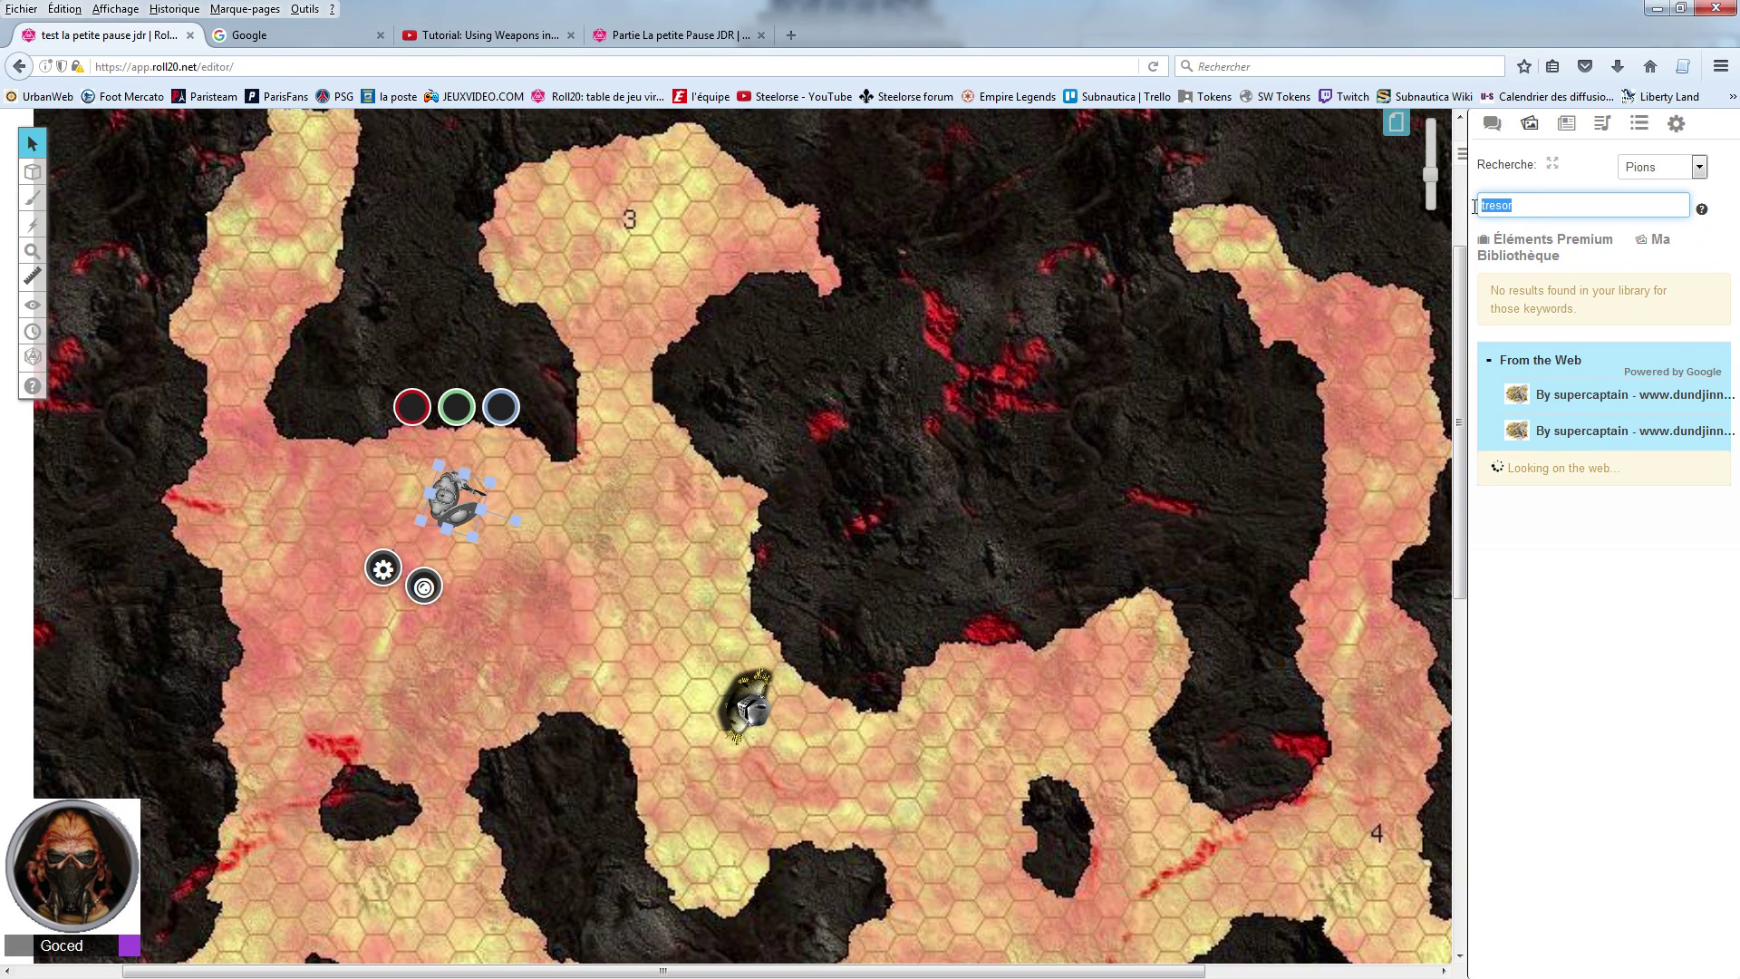
# Step: Search the token library for "gold" and place the pile of gold coins by gtech1 at the western end of area 3
pyautogui.write('gol')
pyautogui.write('d')
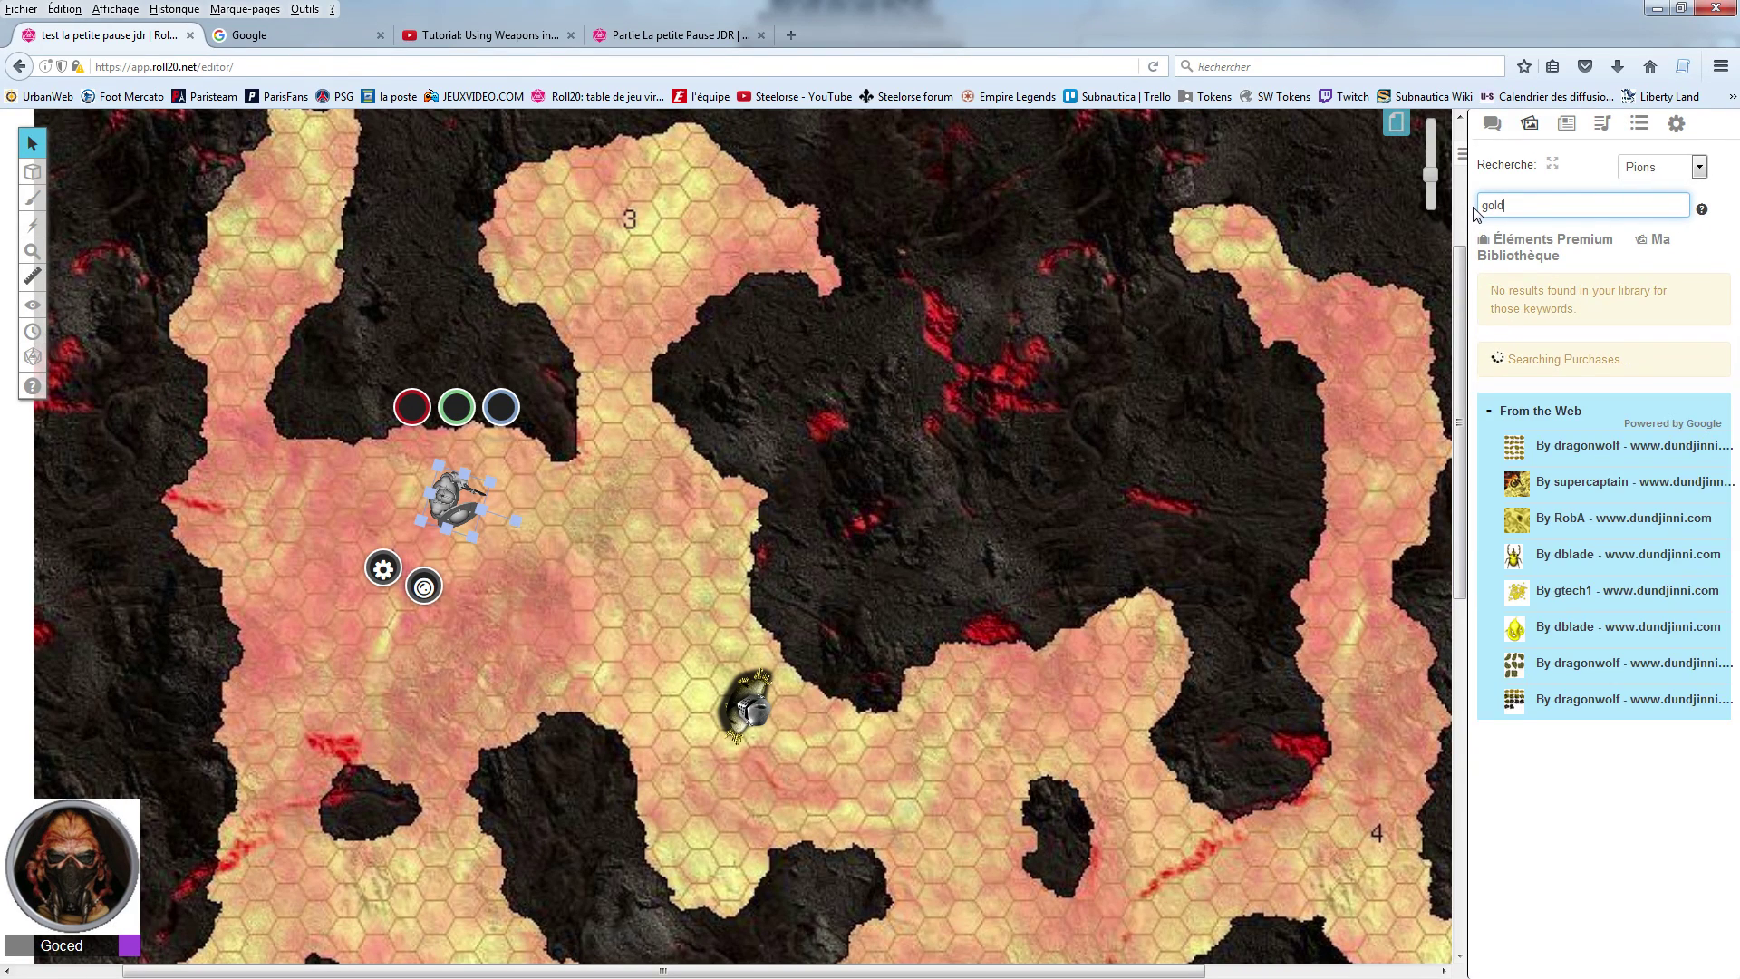
pyautogui.moveTo(1520, 868)
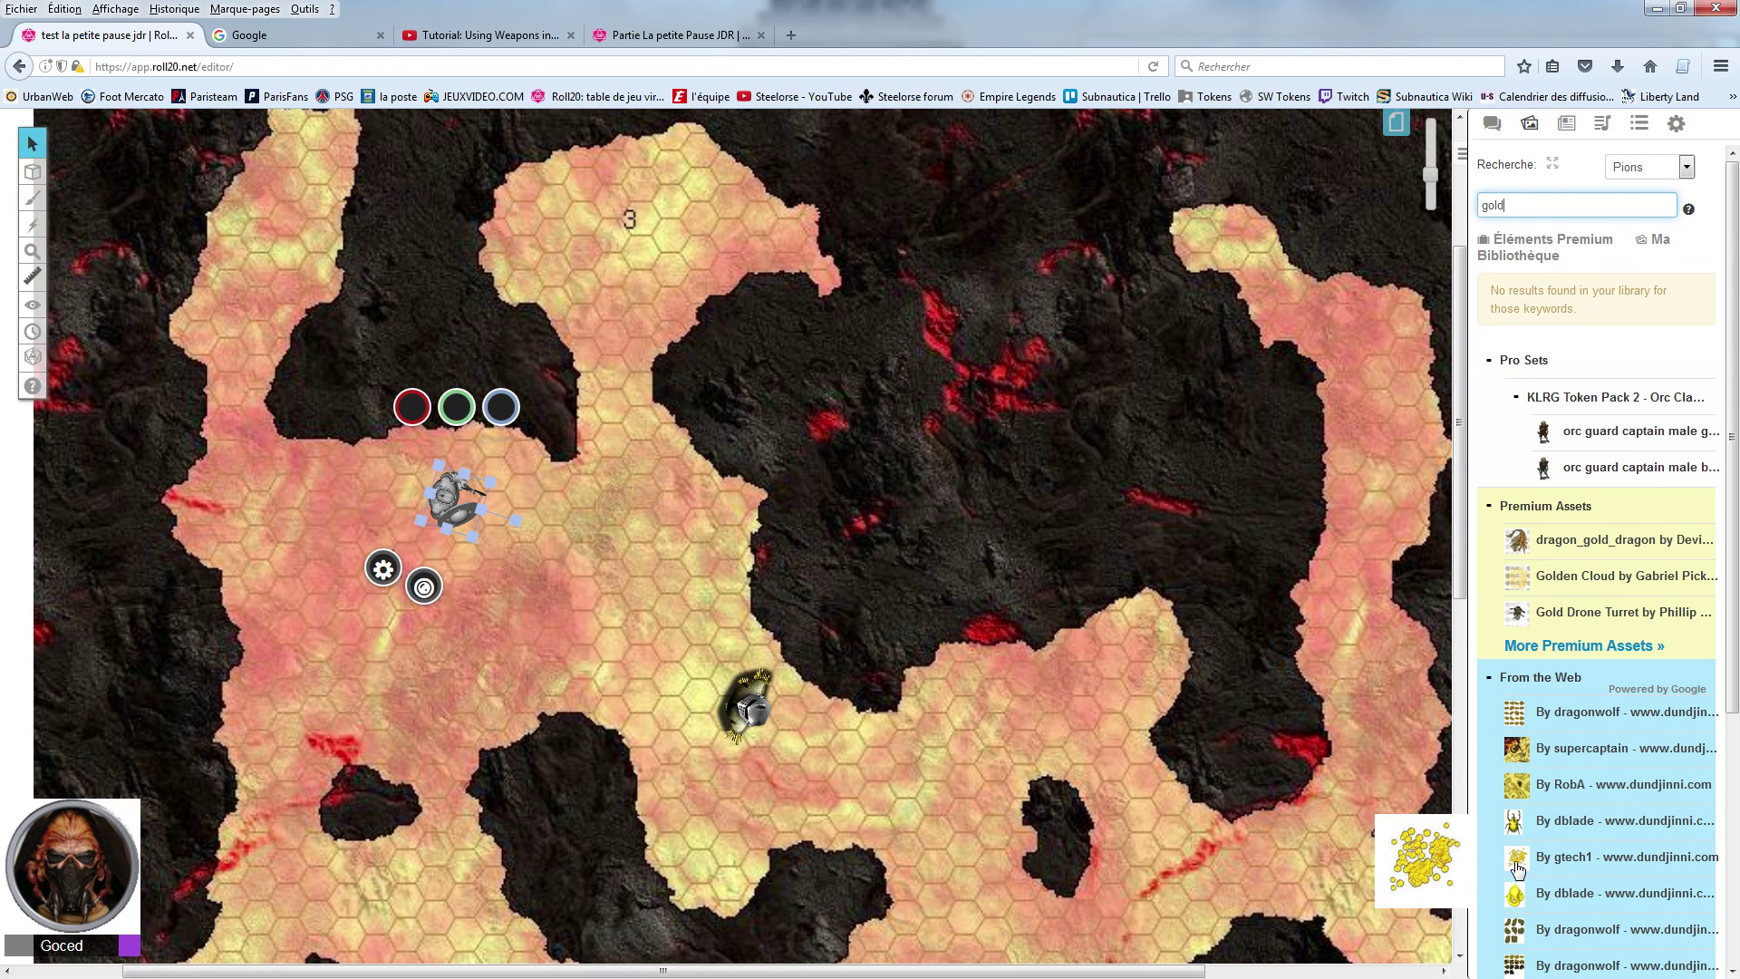
pyautogui.moveTo(1519, 868); pyautogui.dragTo(520, 270)
# Step: Move the pile of gold coins in area 3 to the game master's layer (Couche du MJ)
pyautogui.rightClick(524, 268)
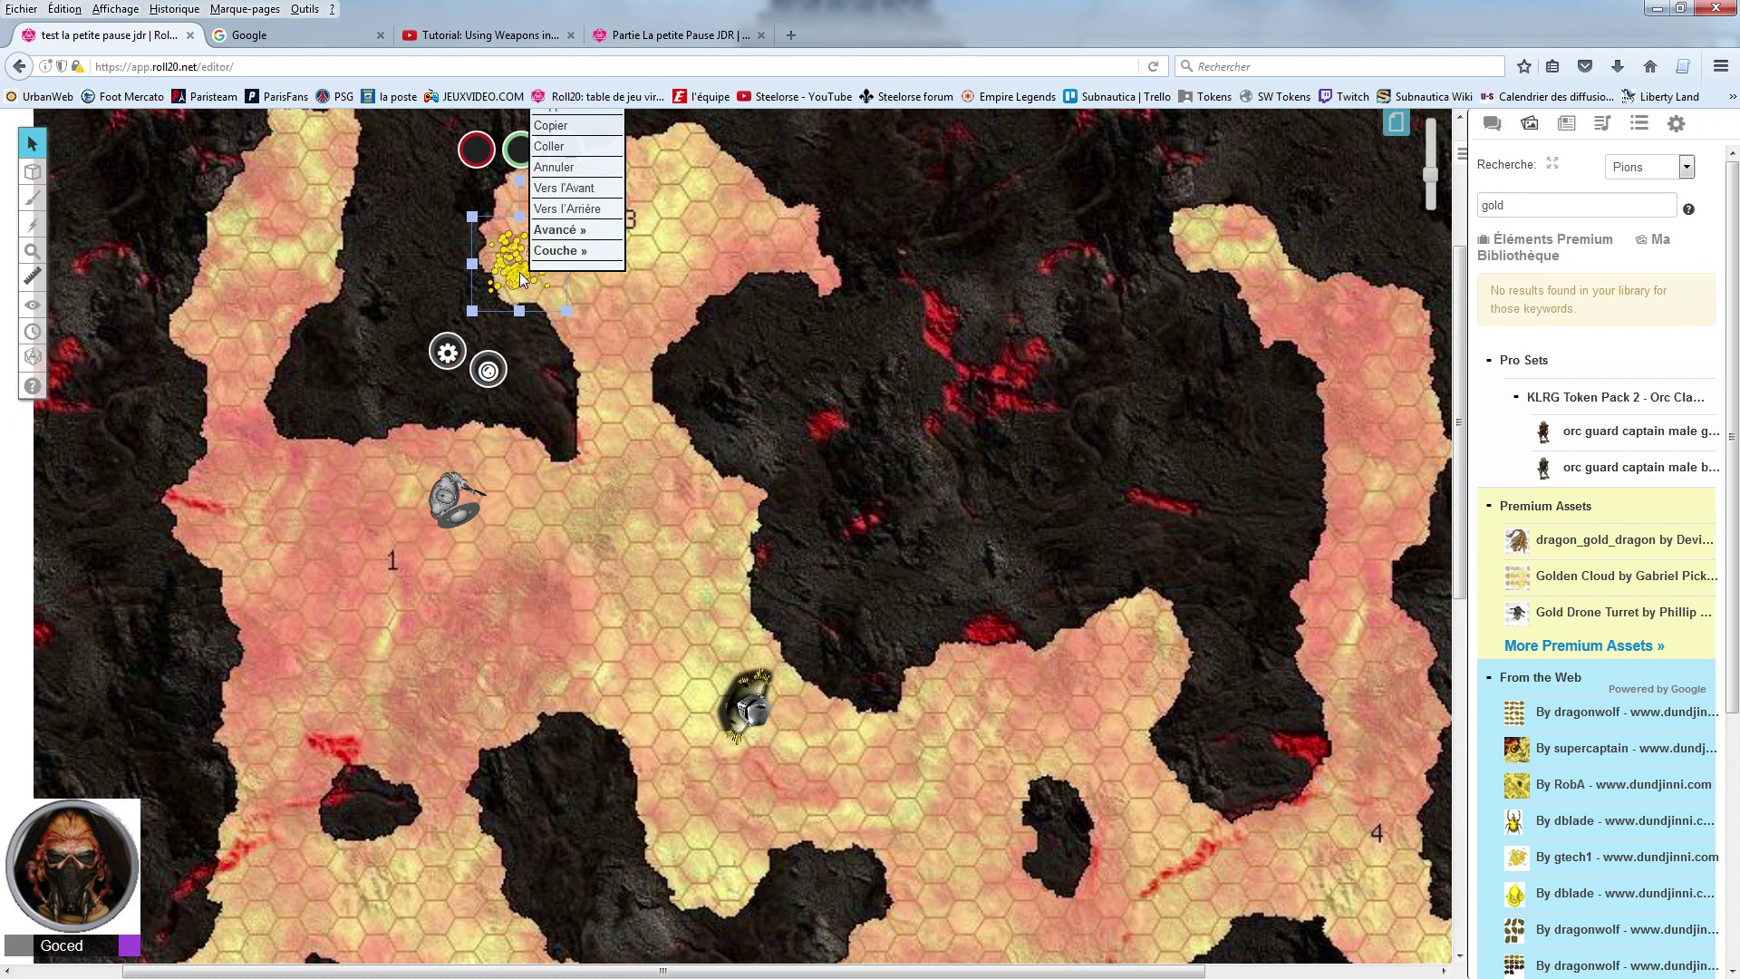
pyautogui.scroll(2, 626, 405)
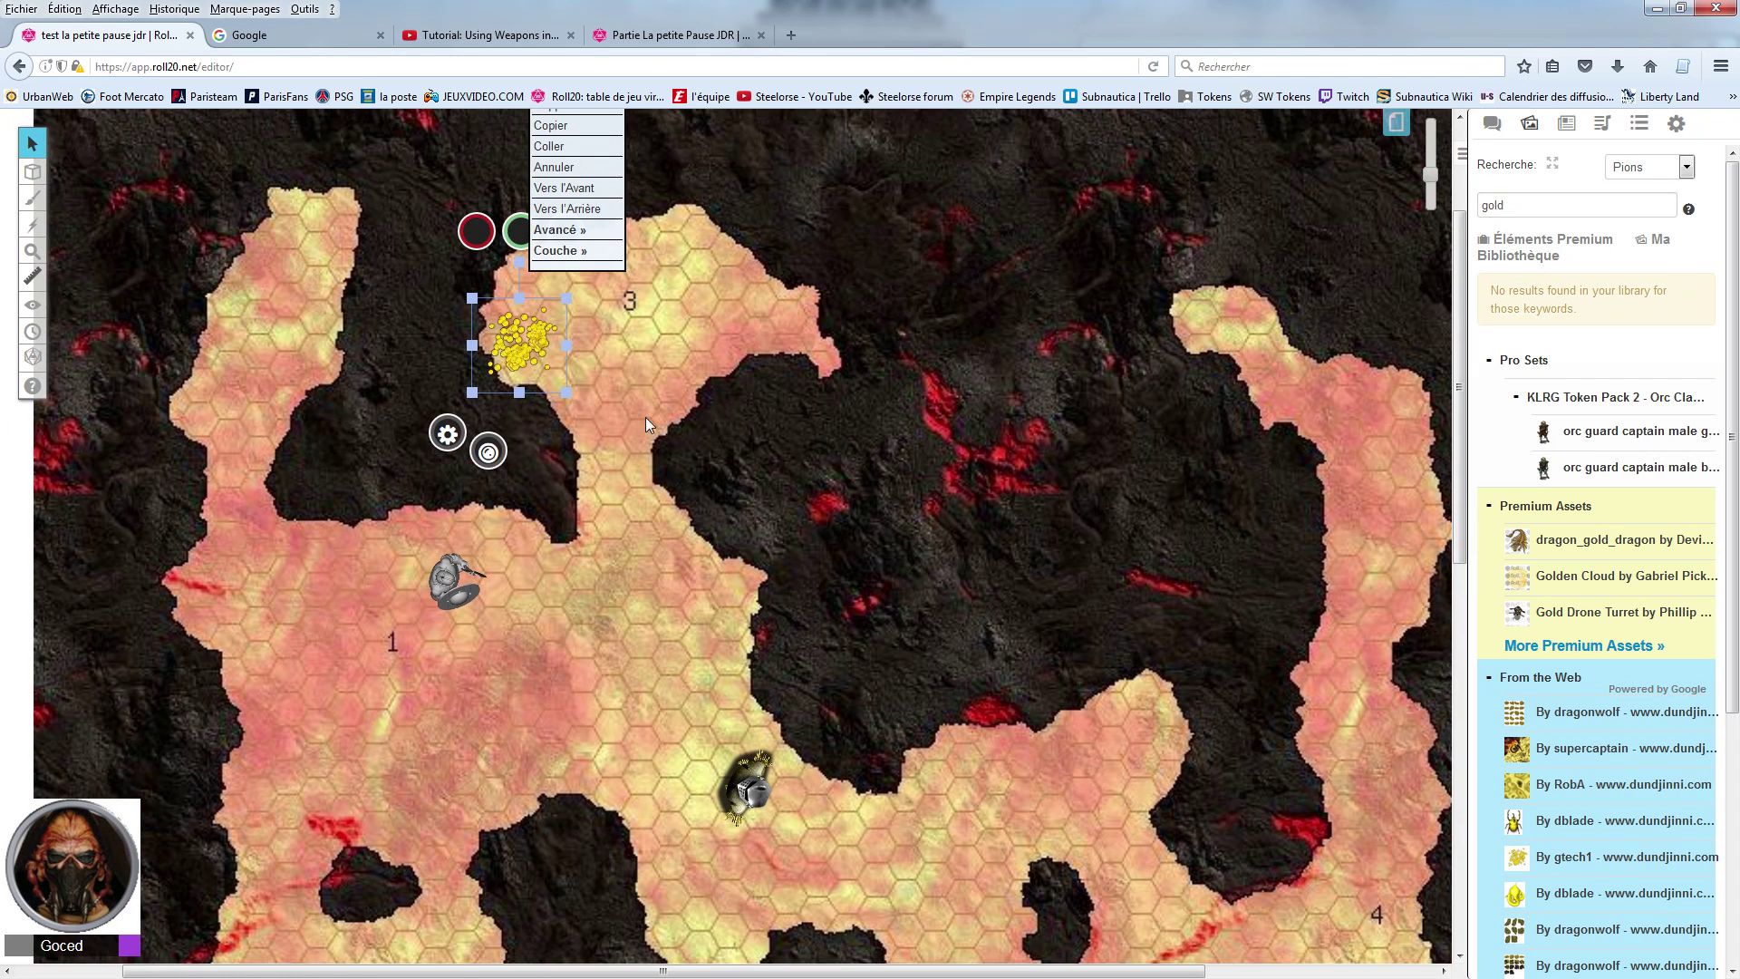
pyautogui.click(606, 512)
pyautogui.click(520, 353)
pyautogui.rightClick(522, 354)
pyautogui.moveTo(555, 331)
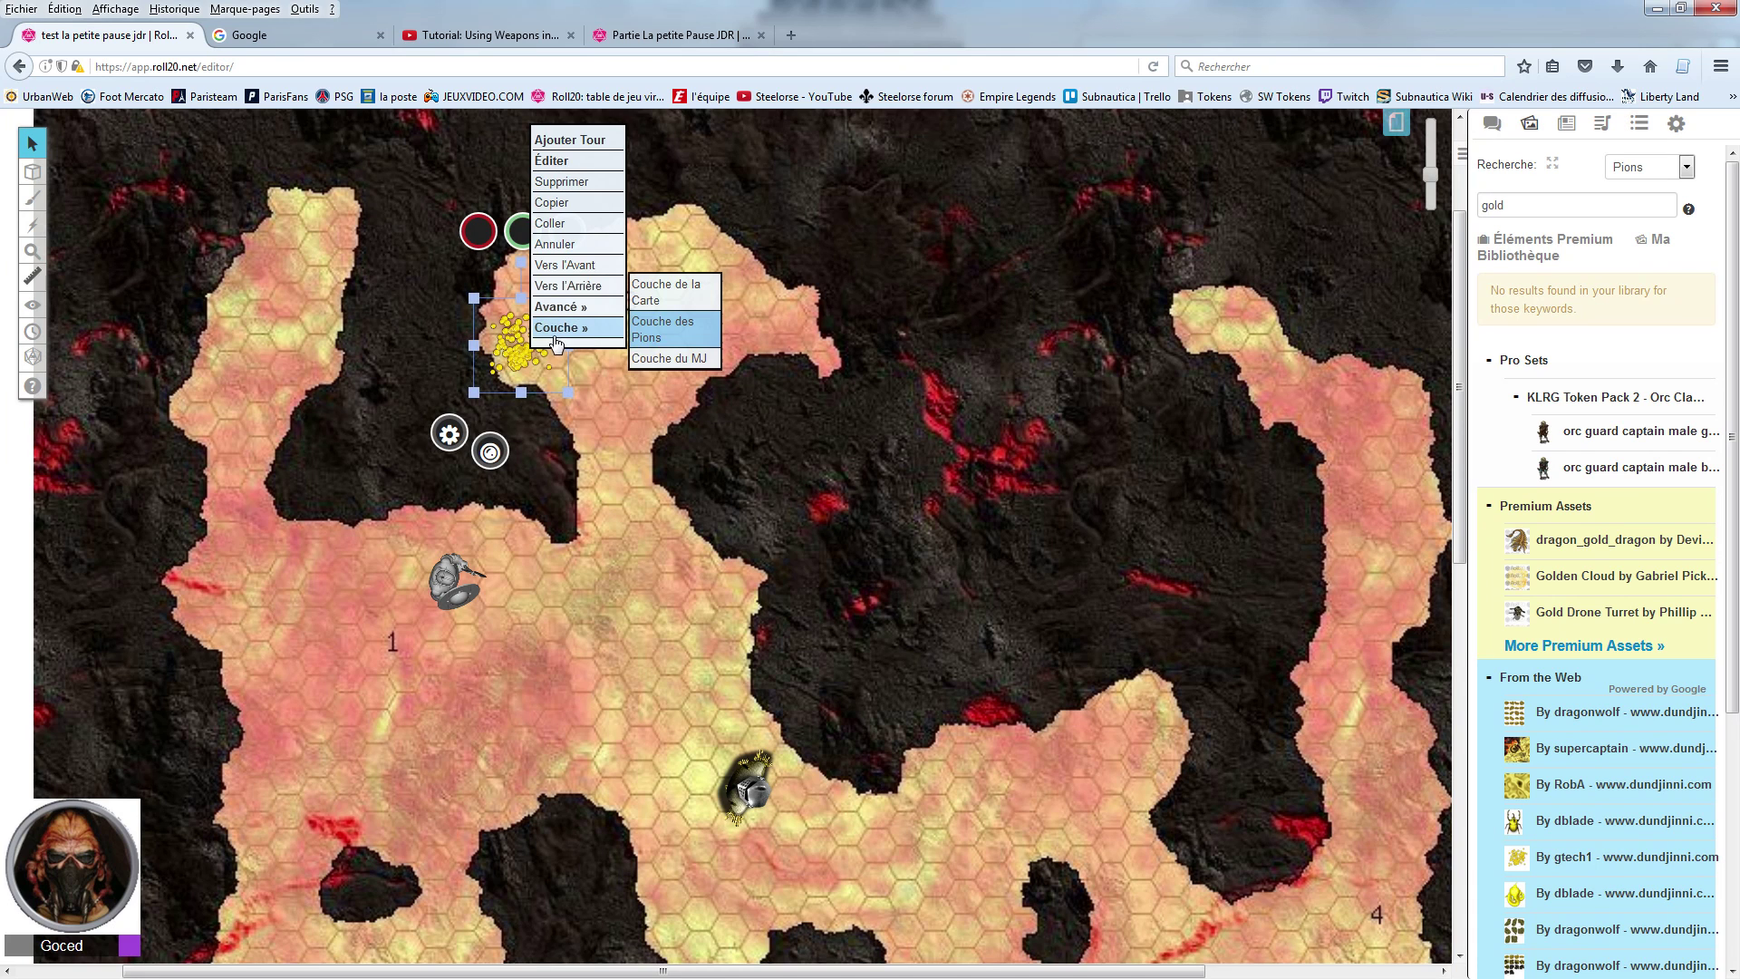
pyautogui.click(660, 362)
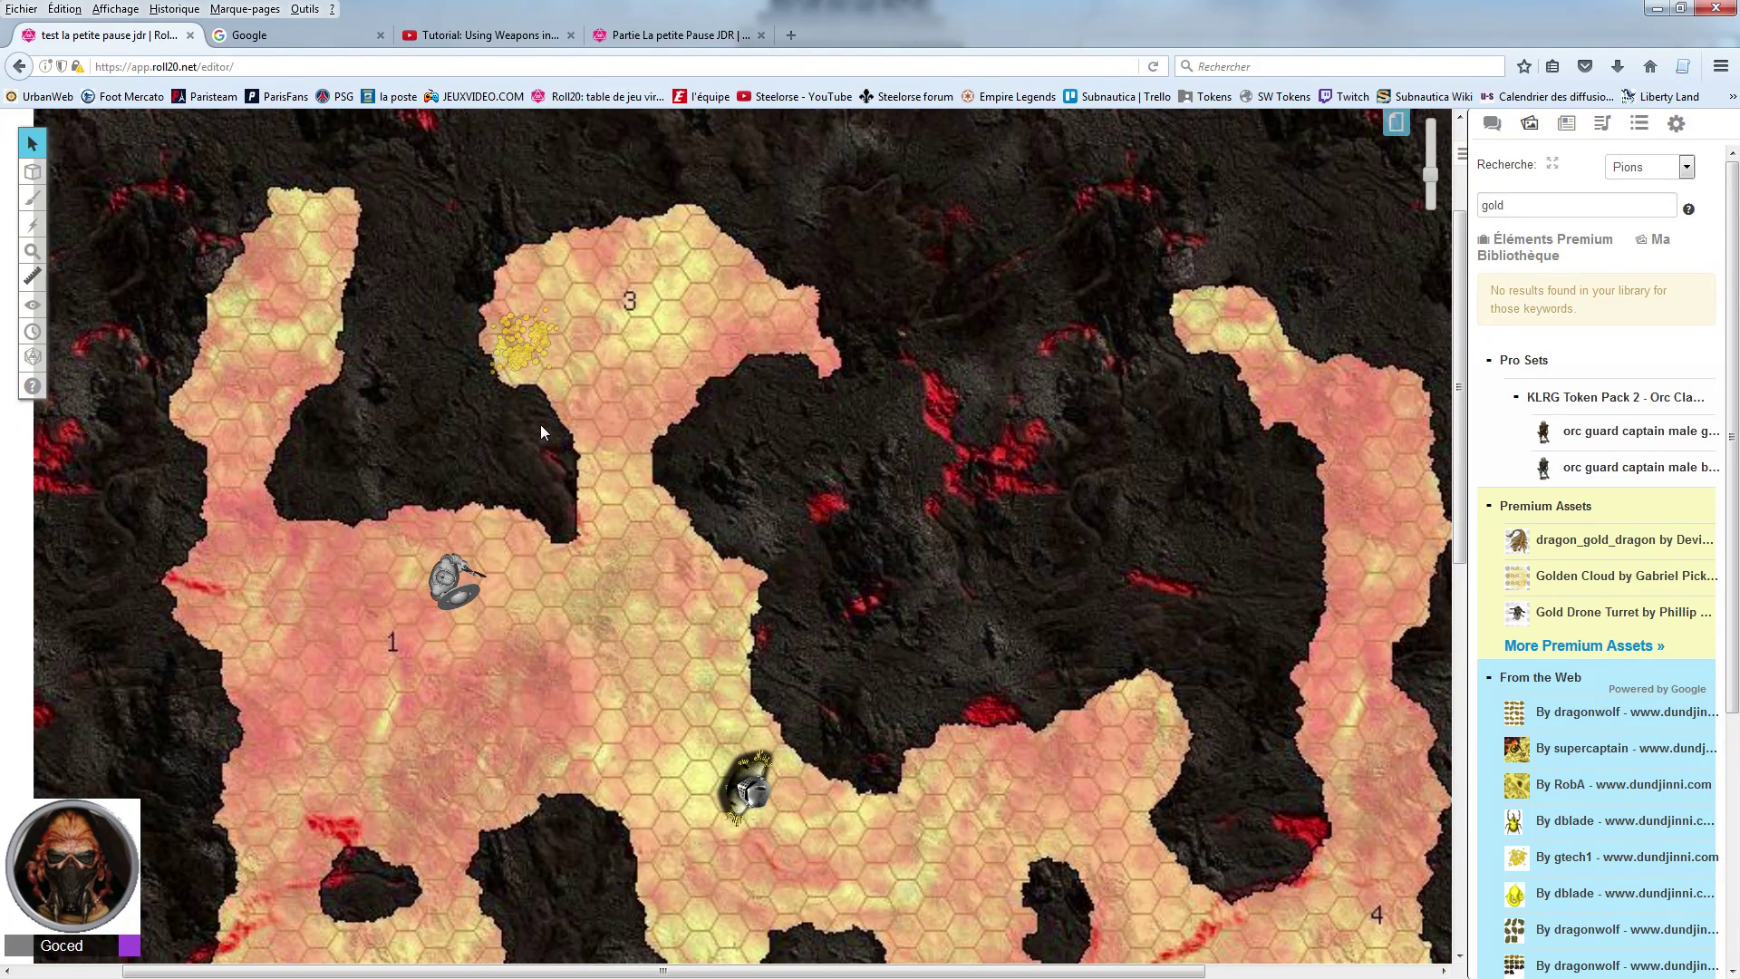
# Step: Rejoin as a player to check whether the gold coins in area 3 are visible, and return as game master
pyautogui.click(1676, 124)
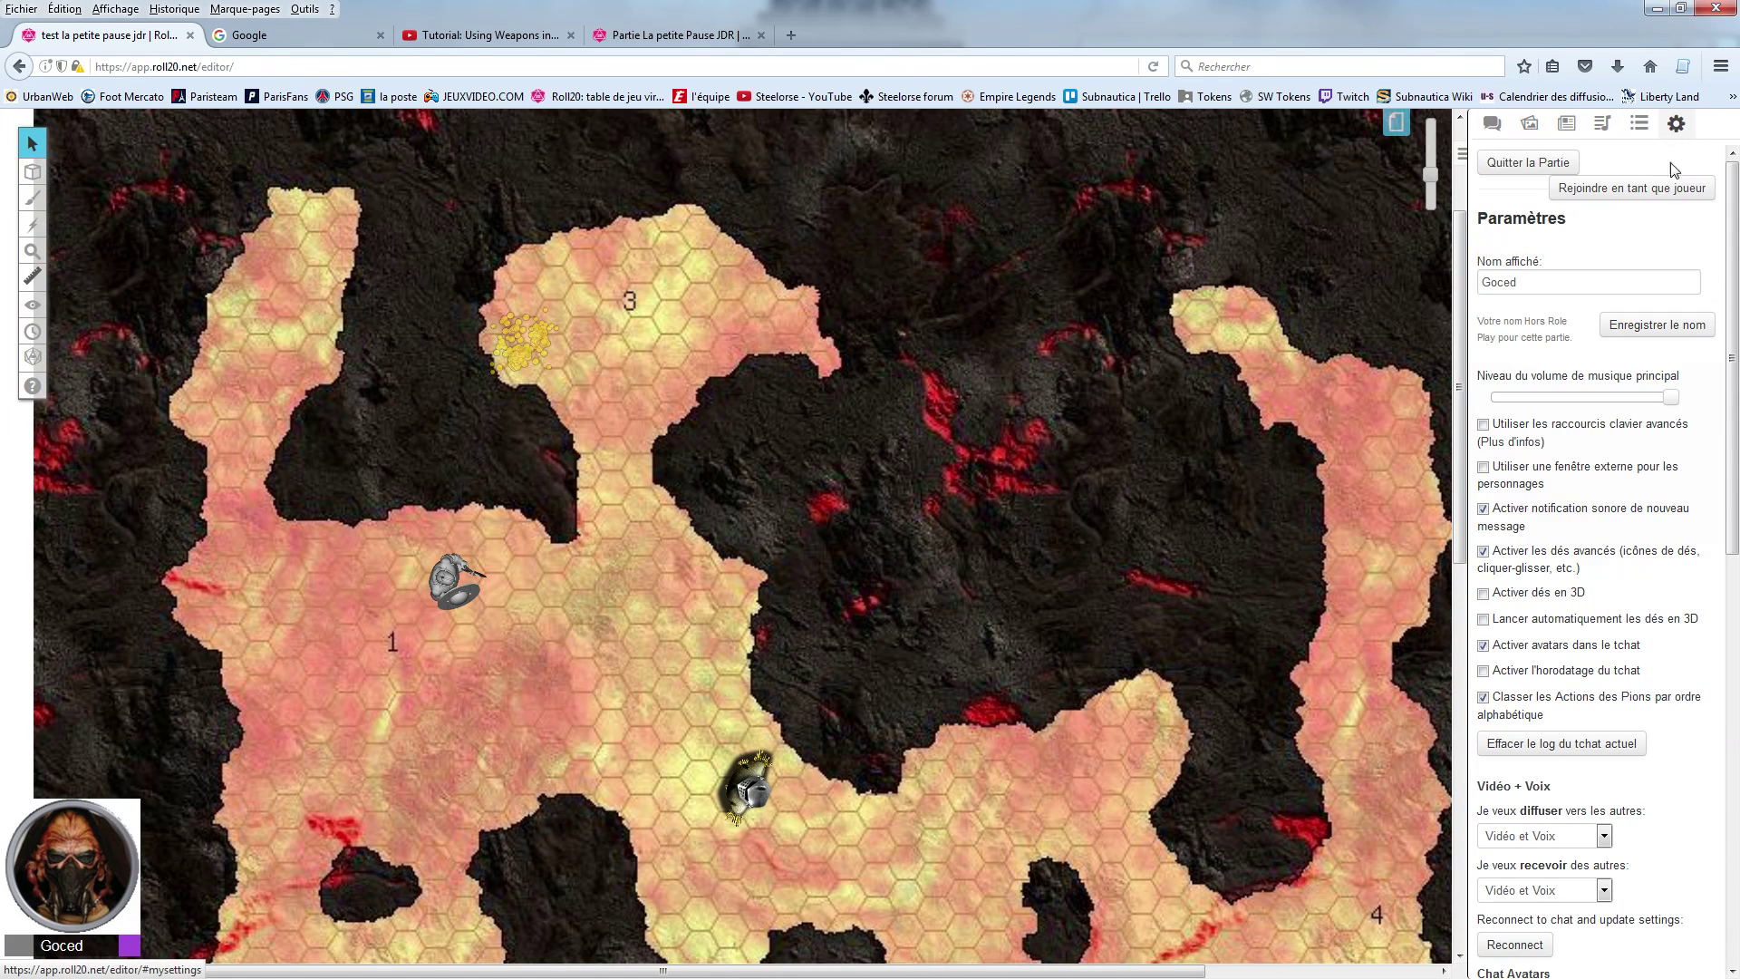
pyautogui.click(1666, 190)
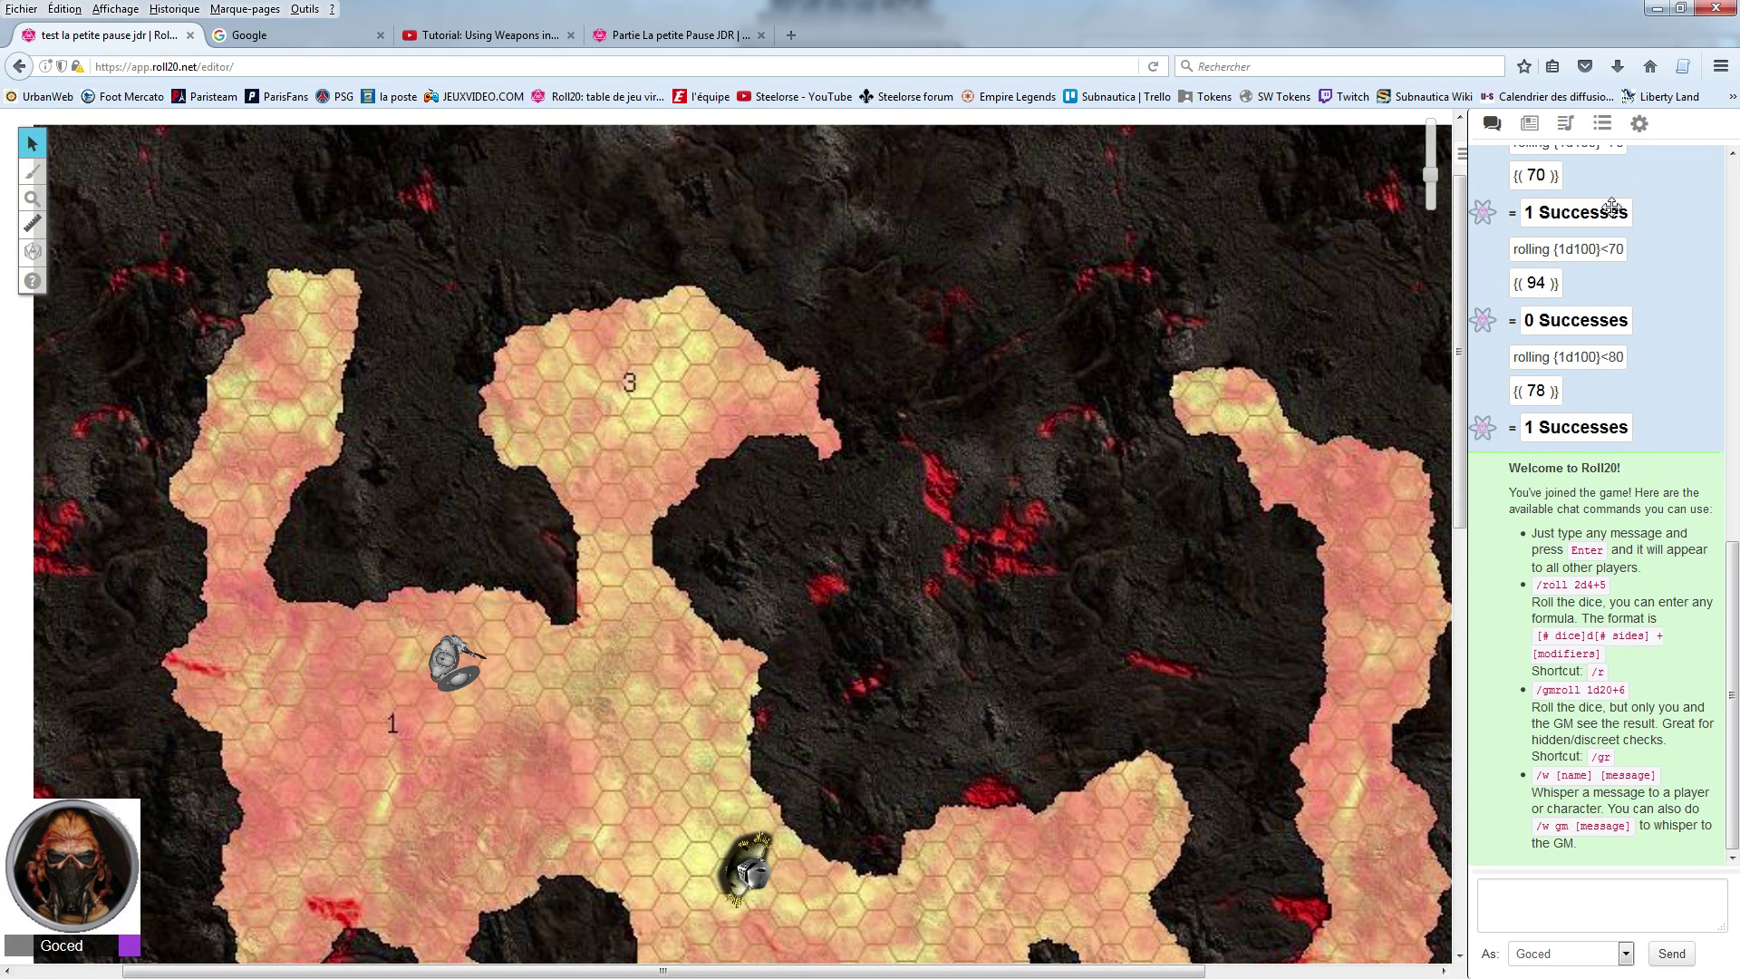
pyautogui.click(1639, 123)
pyautogui.click(1659, 198)
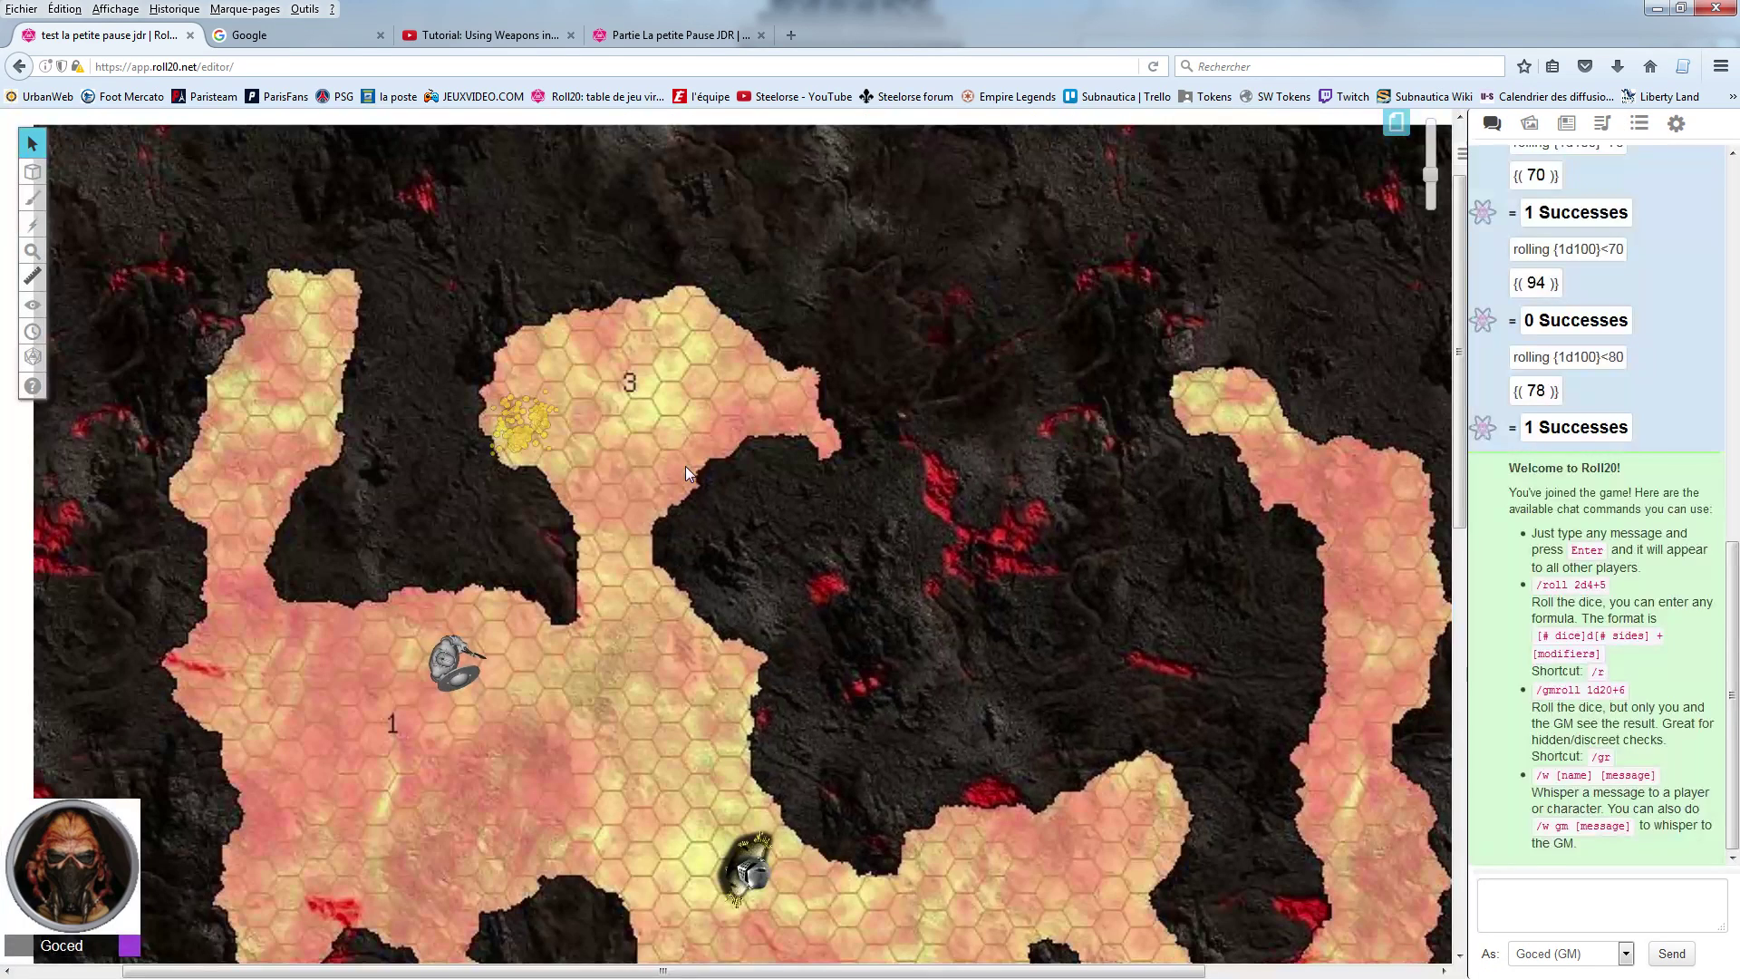
# Step: Rotate the token in area 1 and move it into the passage just south of area 3
pyautogui.click(458, 662)
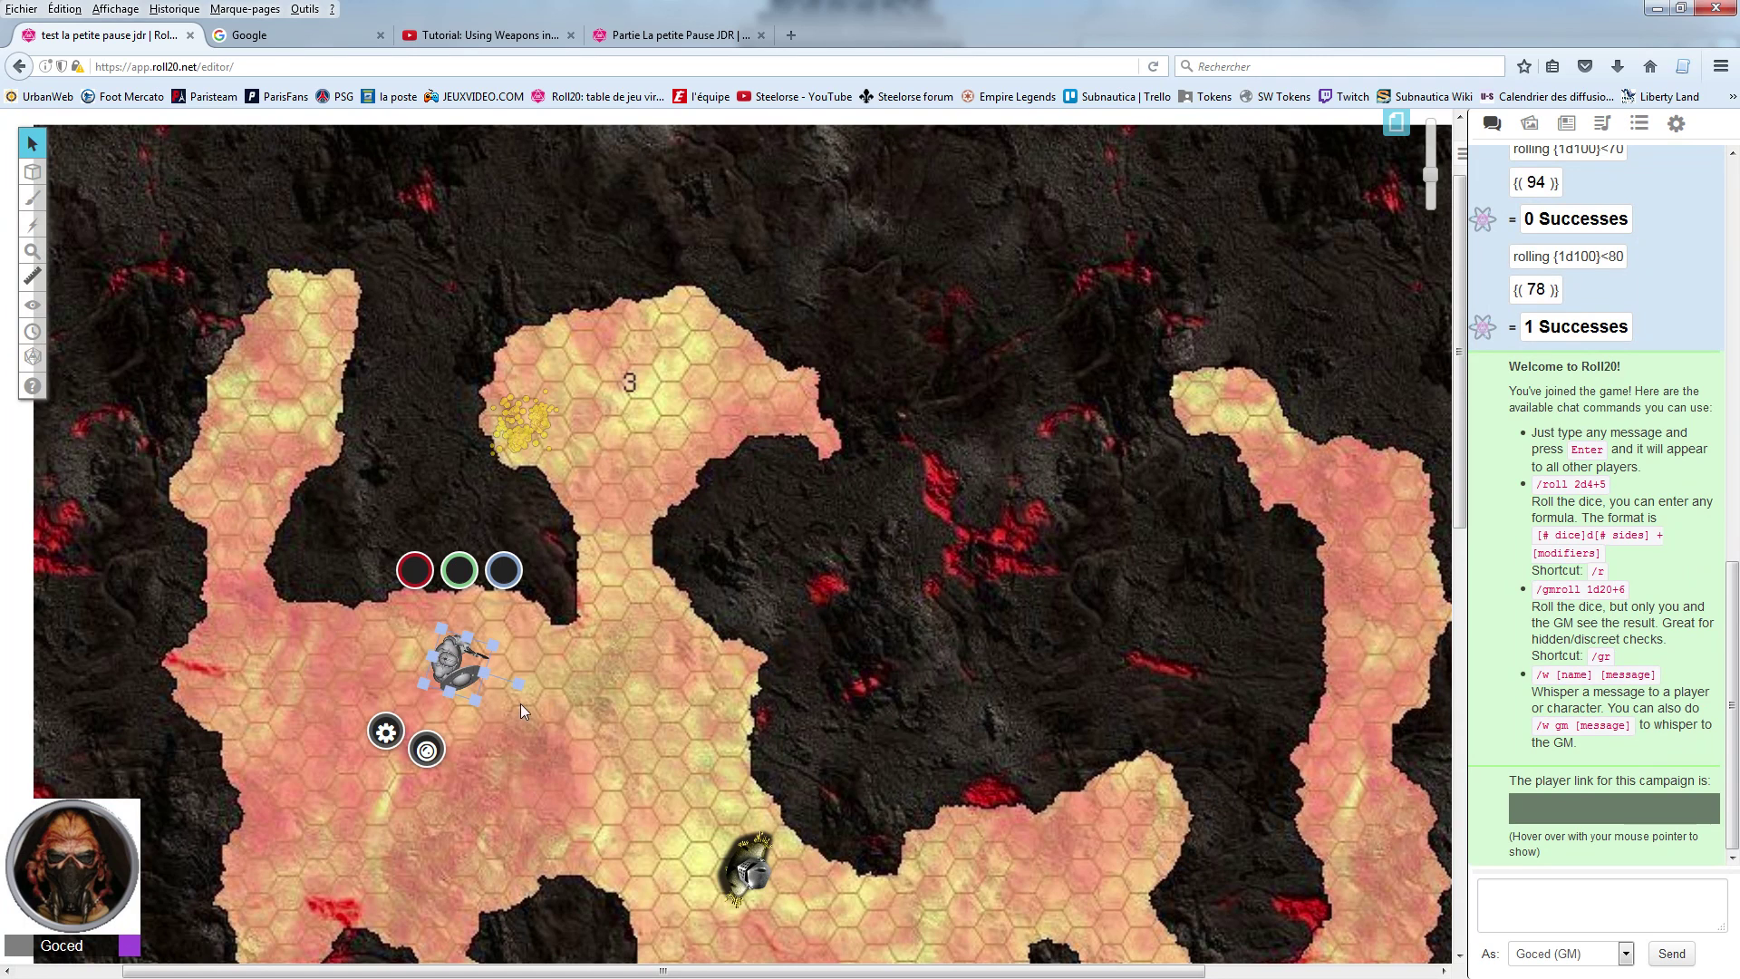
pyautogui.moveTo(520, 683); pyautogui.dragTo(587, 456)
pyautogui.click(636, 632)
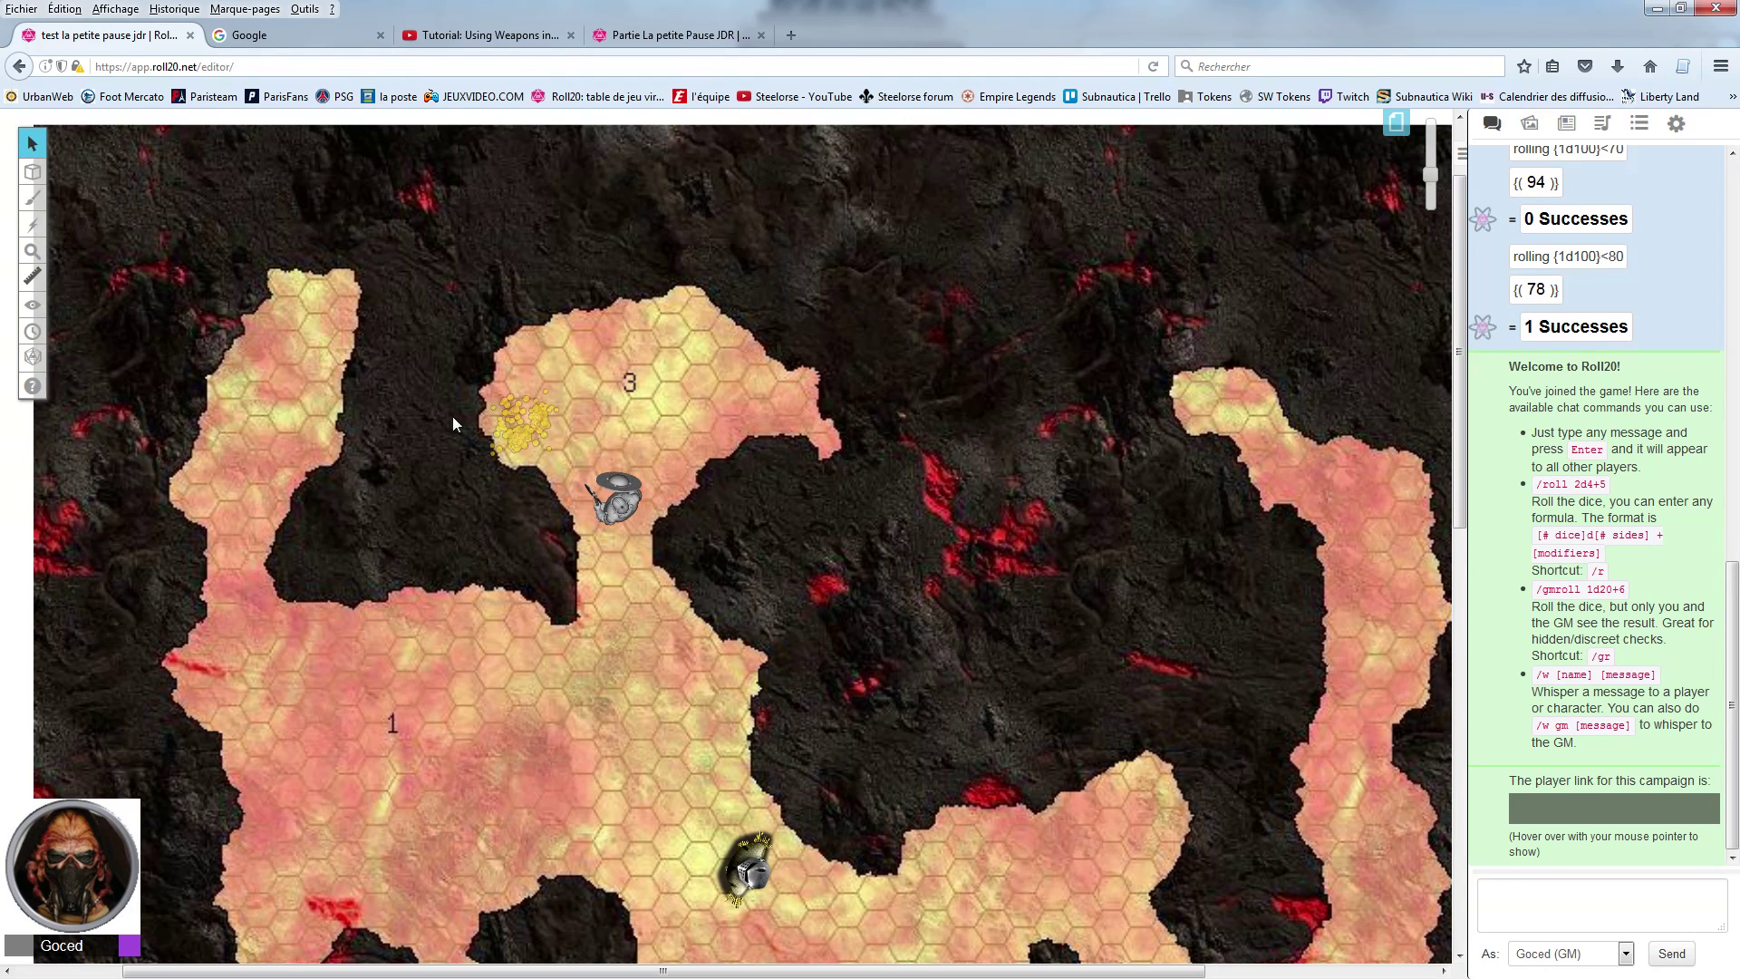
# Step: Switch the active layer to Carte & Background, back to Objets & Pions, and on to Couche d'infos du MJ
pyautogui.moveTo(34, 181)
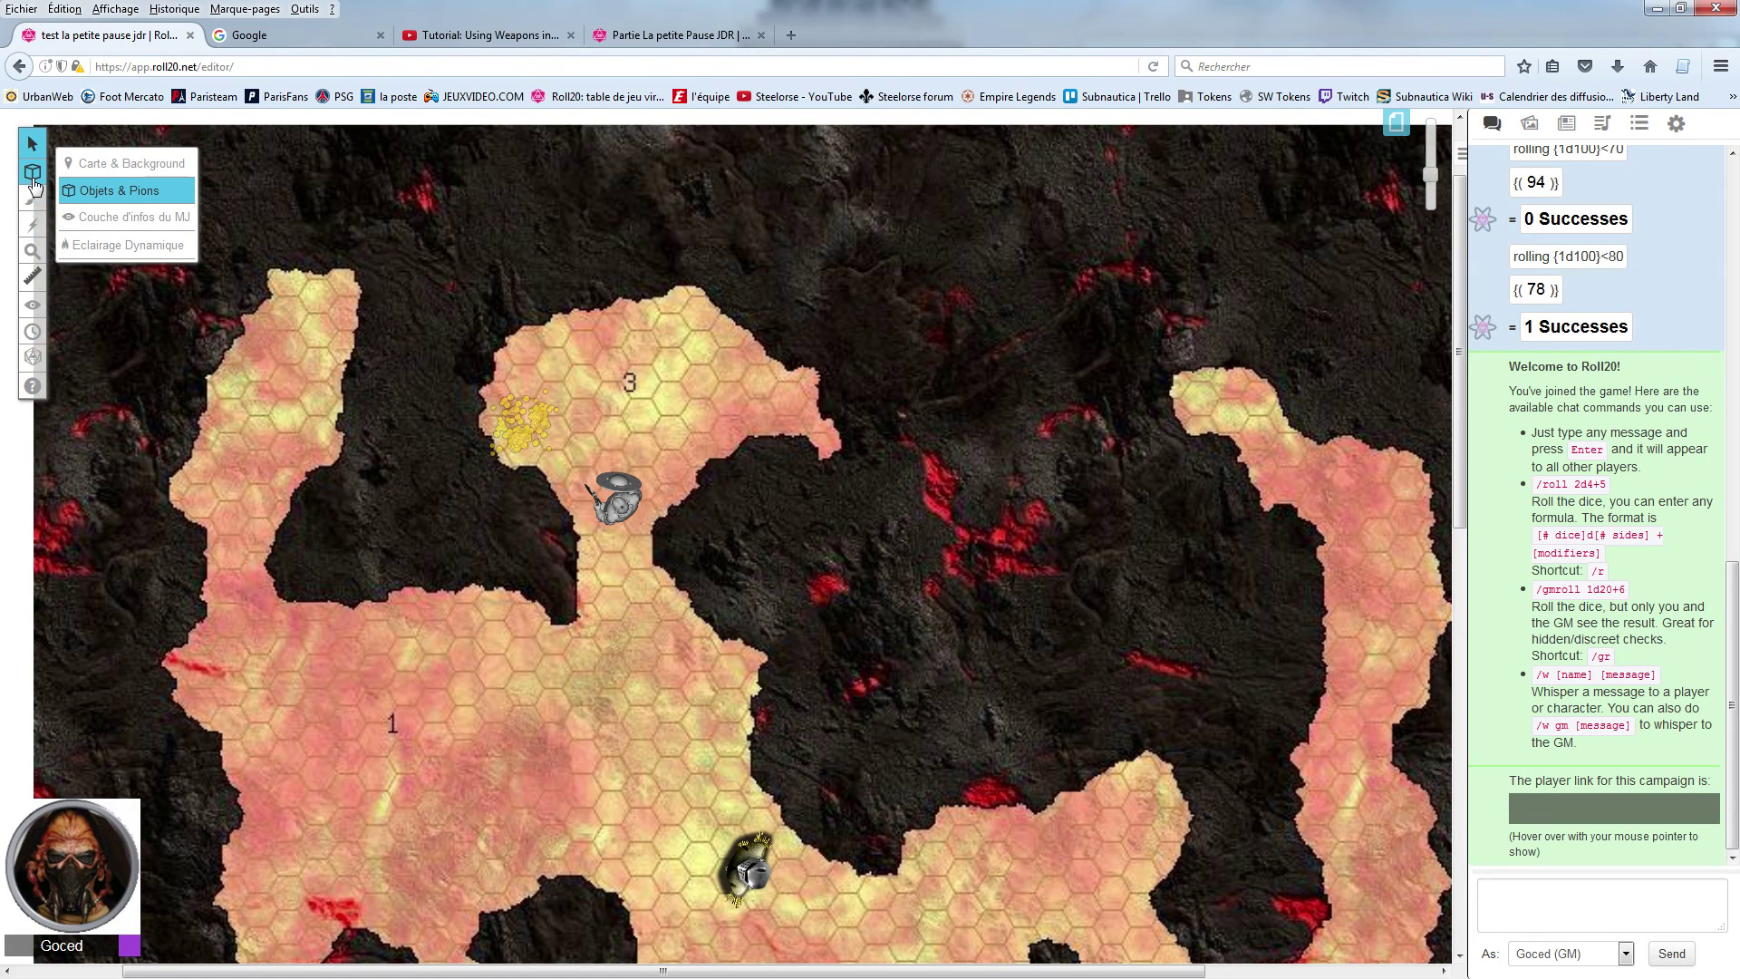
pyautogui.click(102, 168)
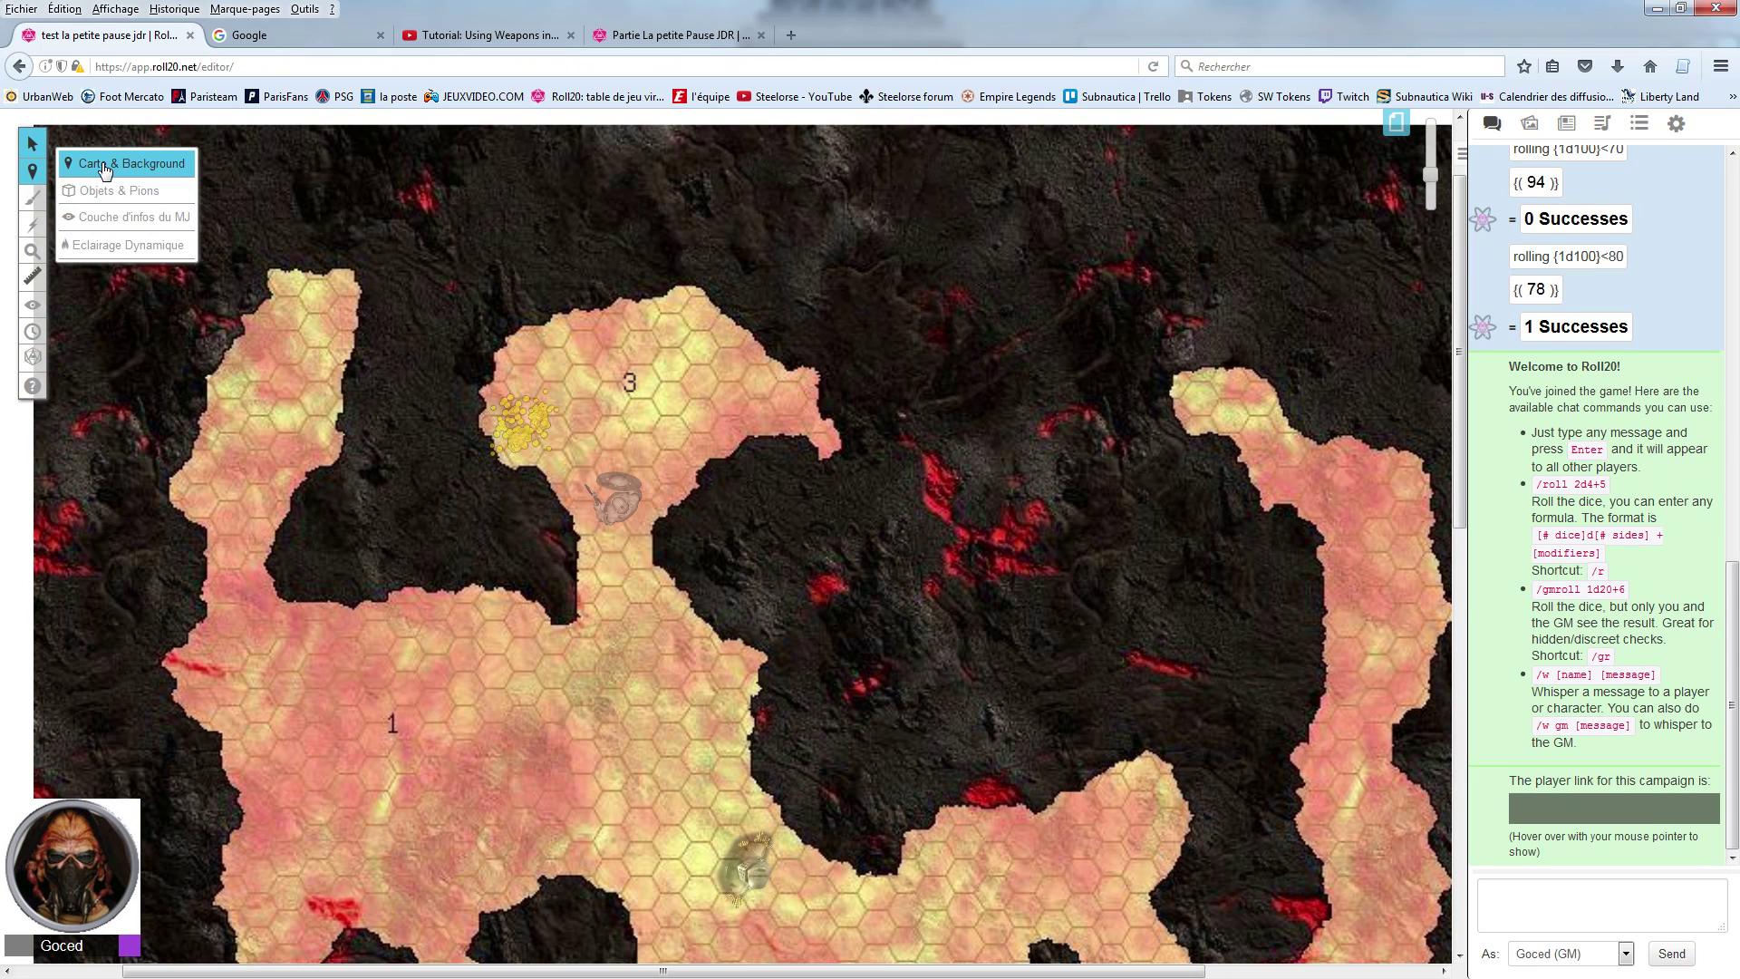
pyautogui.click(105, 191)
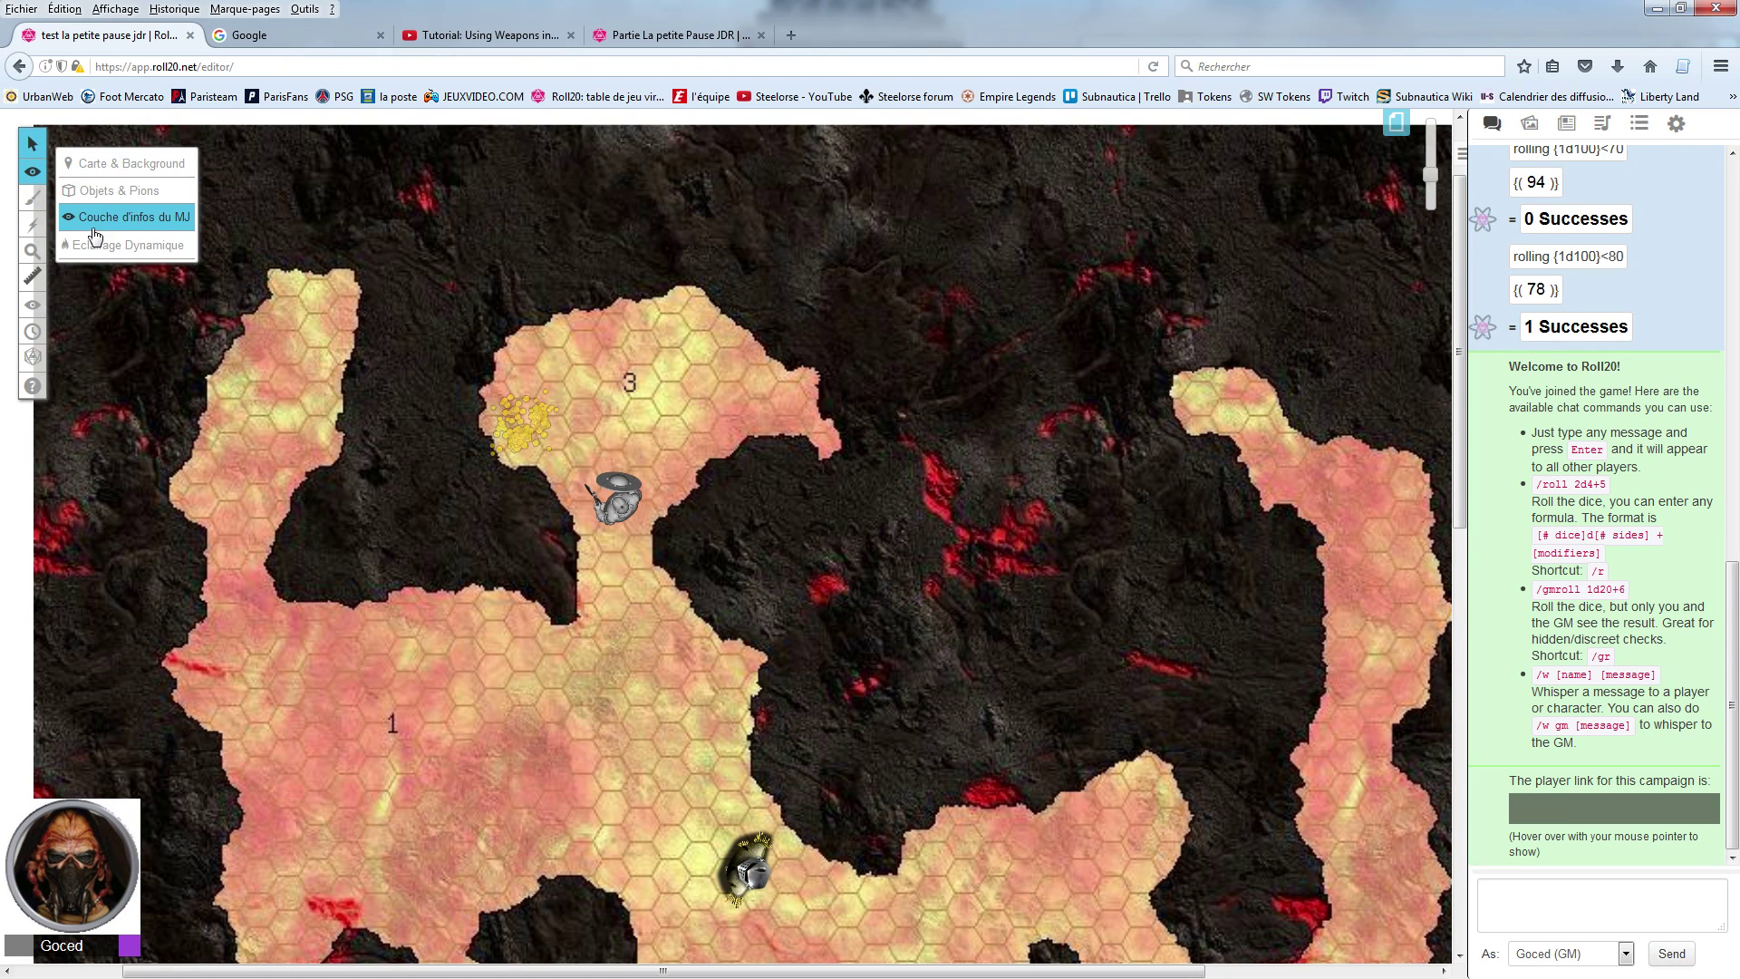
# Step: Move the pile of gold coins in area 3 off the game master's layer, then make Objets & Pions active and select the nearby token
pyautogui.click(523, 435)
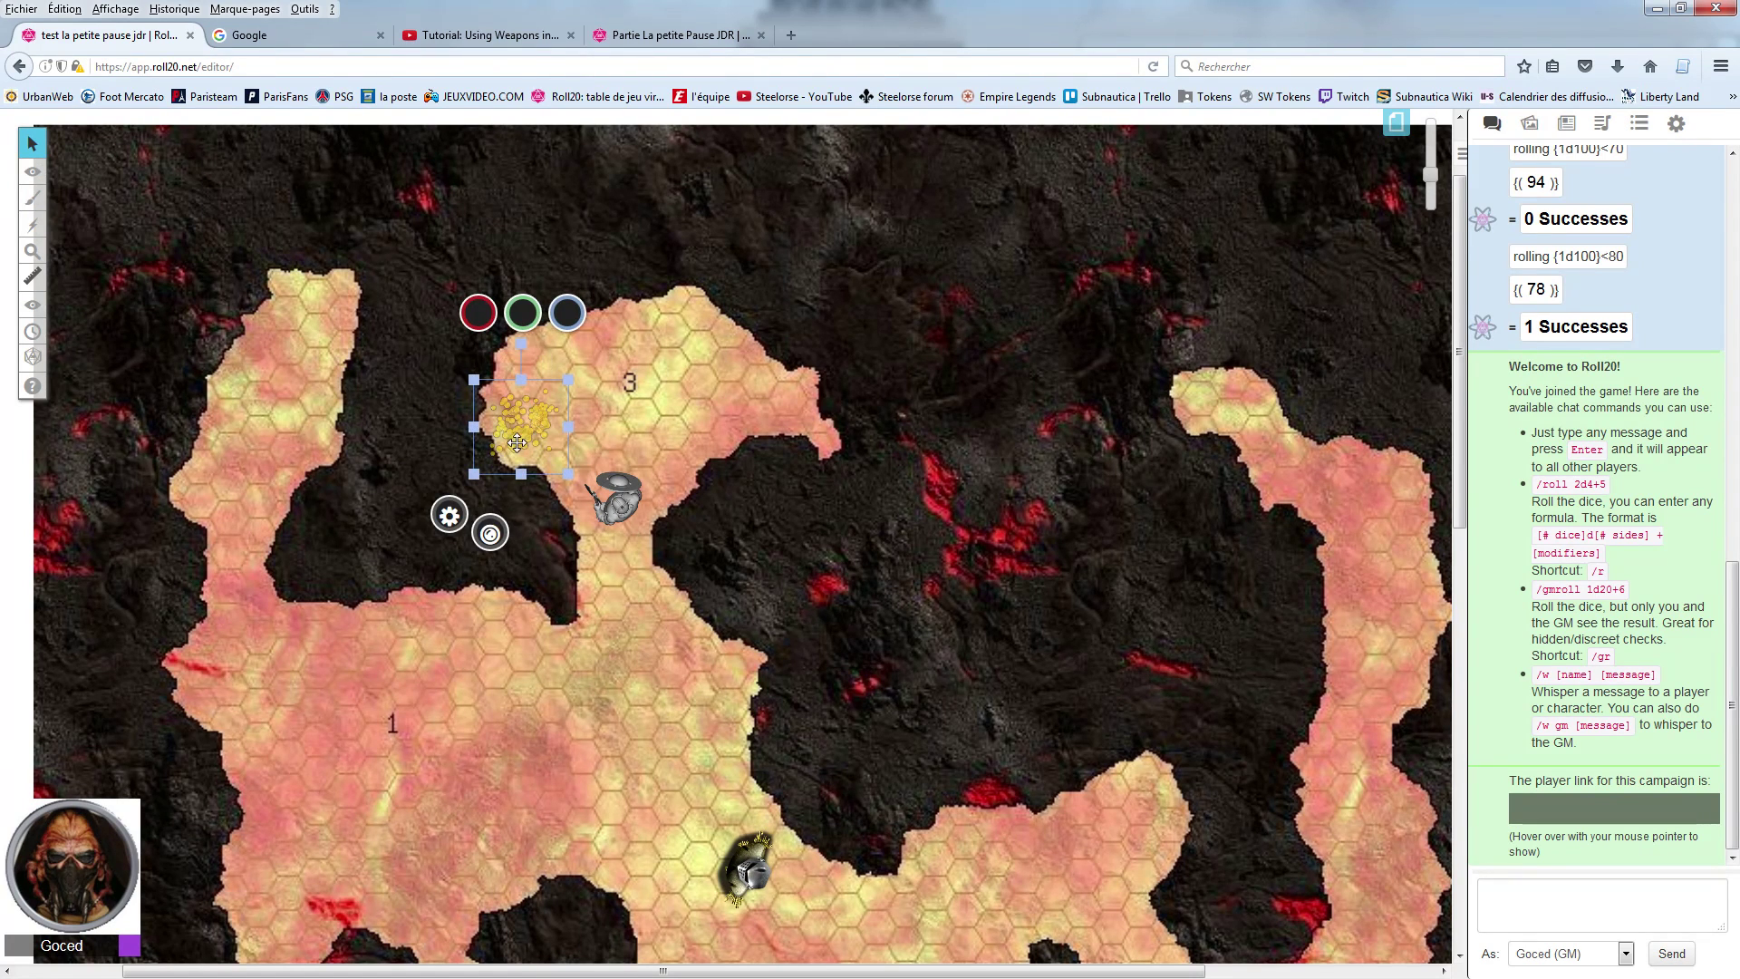
pyautogui.rightClick(523, 434)
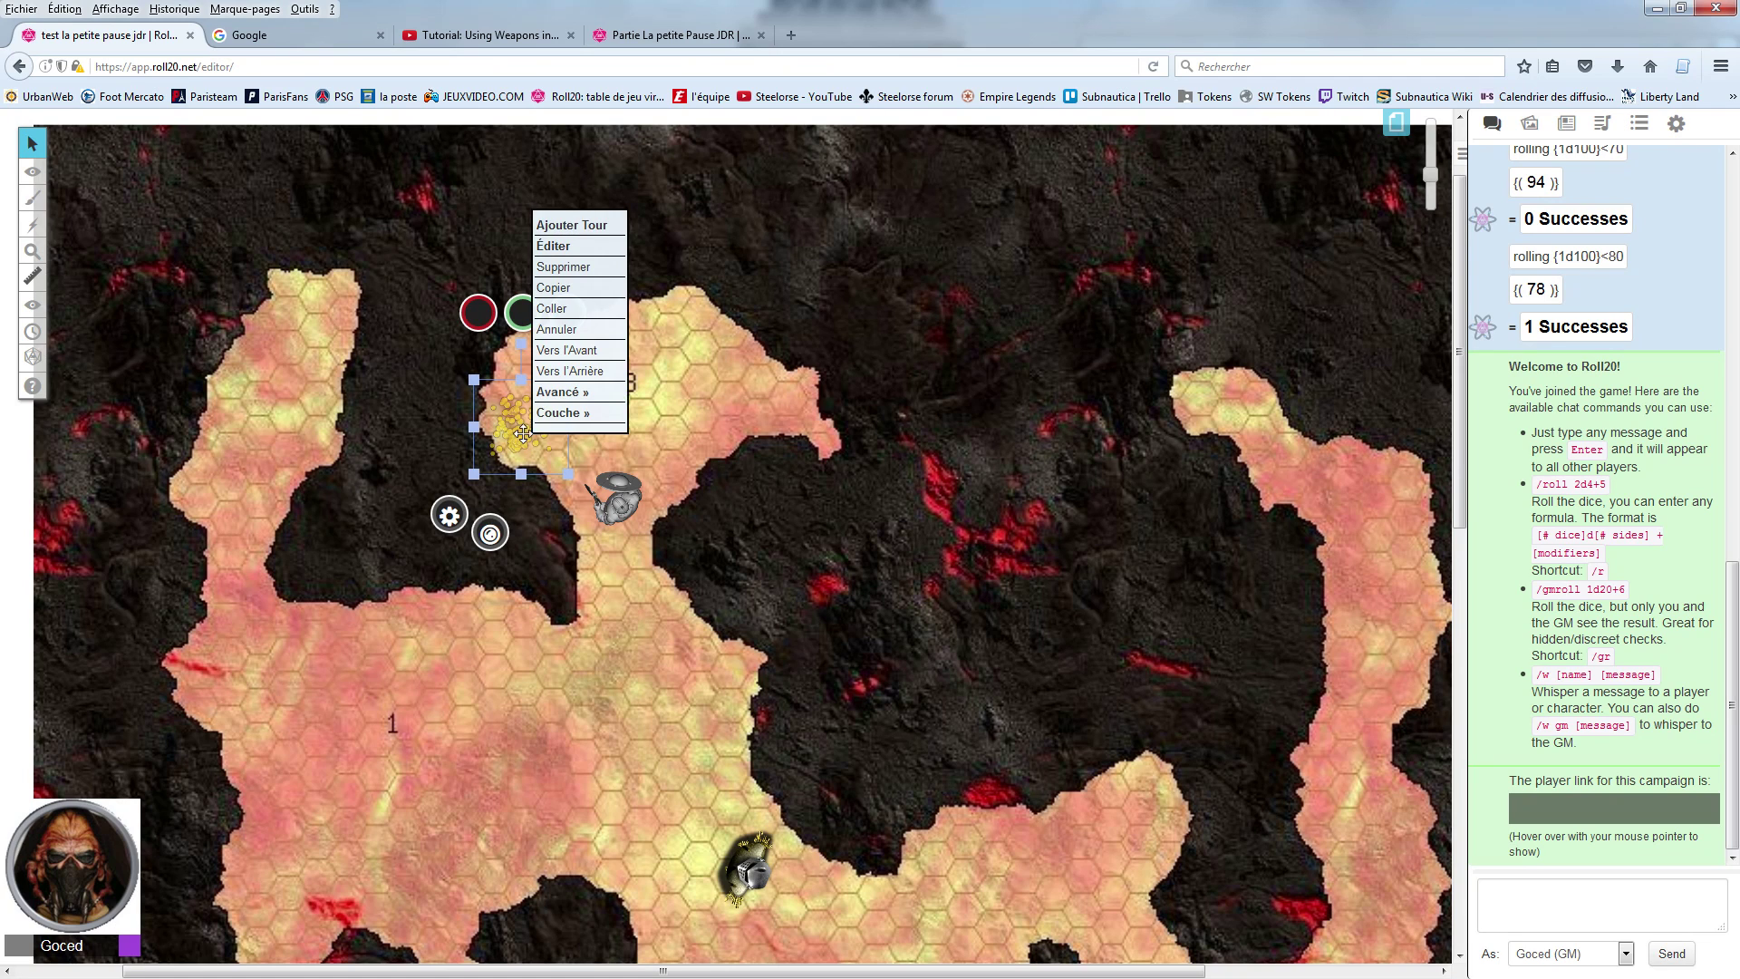
pyautogui.moveTo(580, 416)
pyautogui.click(658, 417)
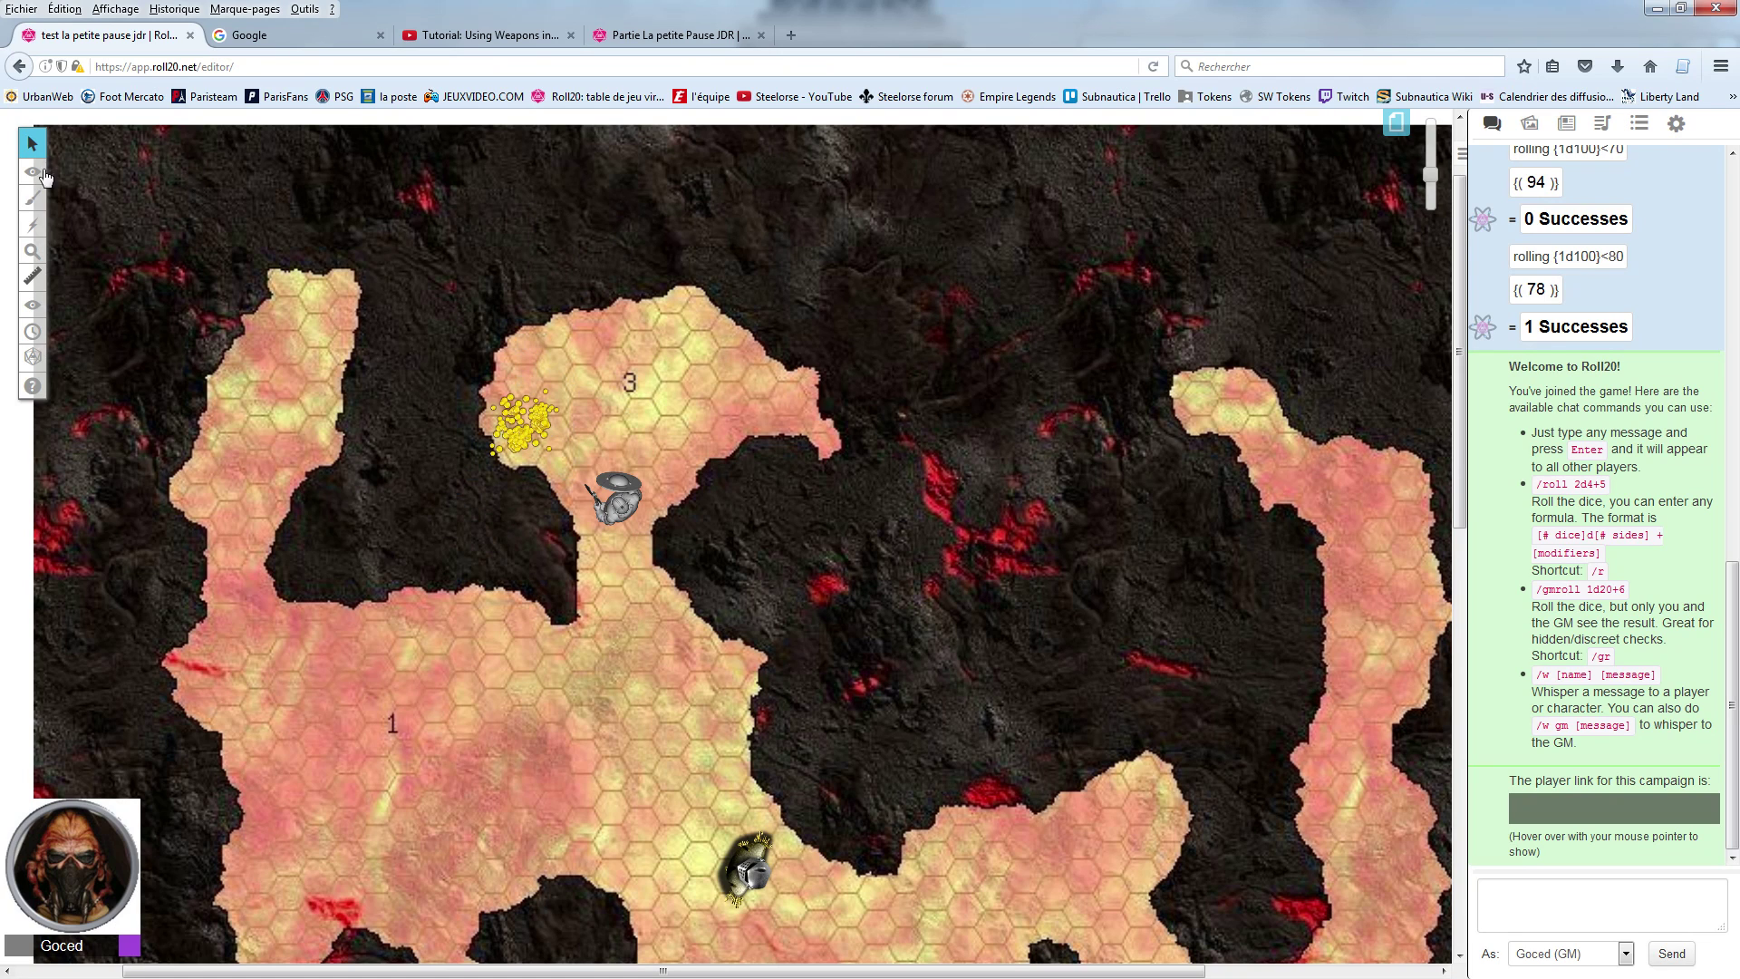
pyautogui.moveTo(46, 177)
pyautogui.click(118, 190)
pyautogui.click(603, 487)
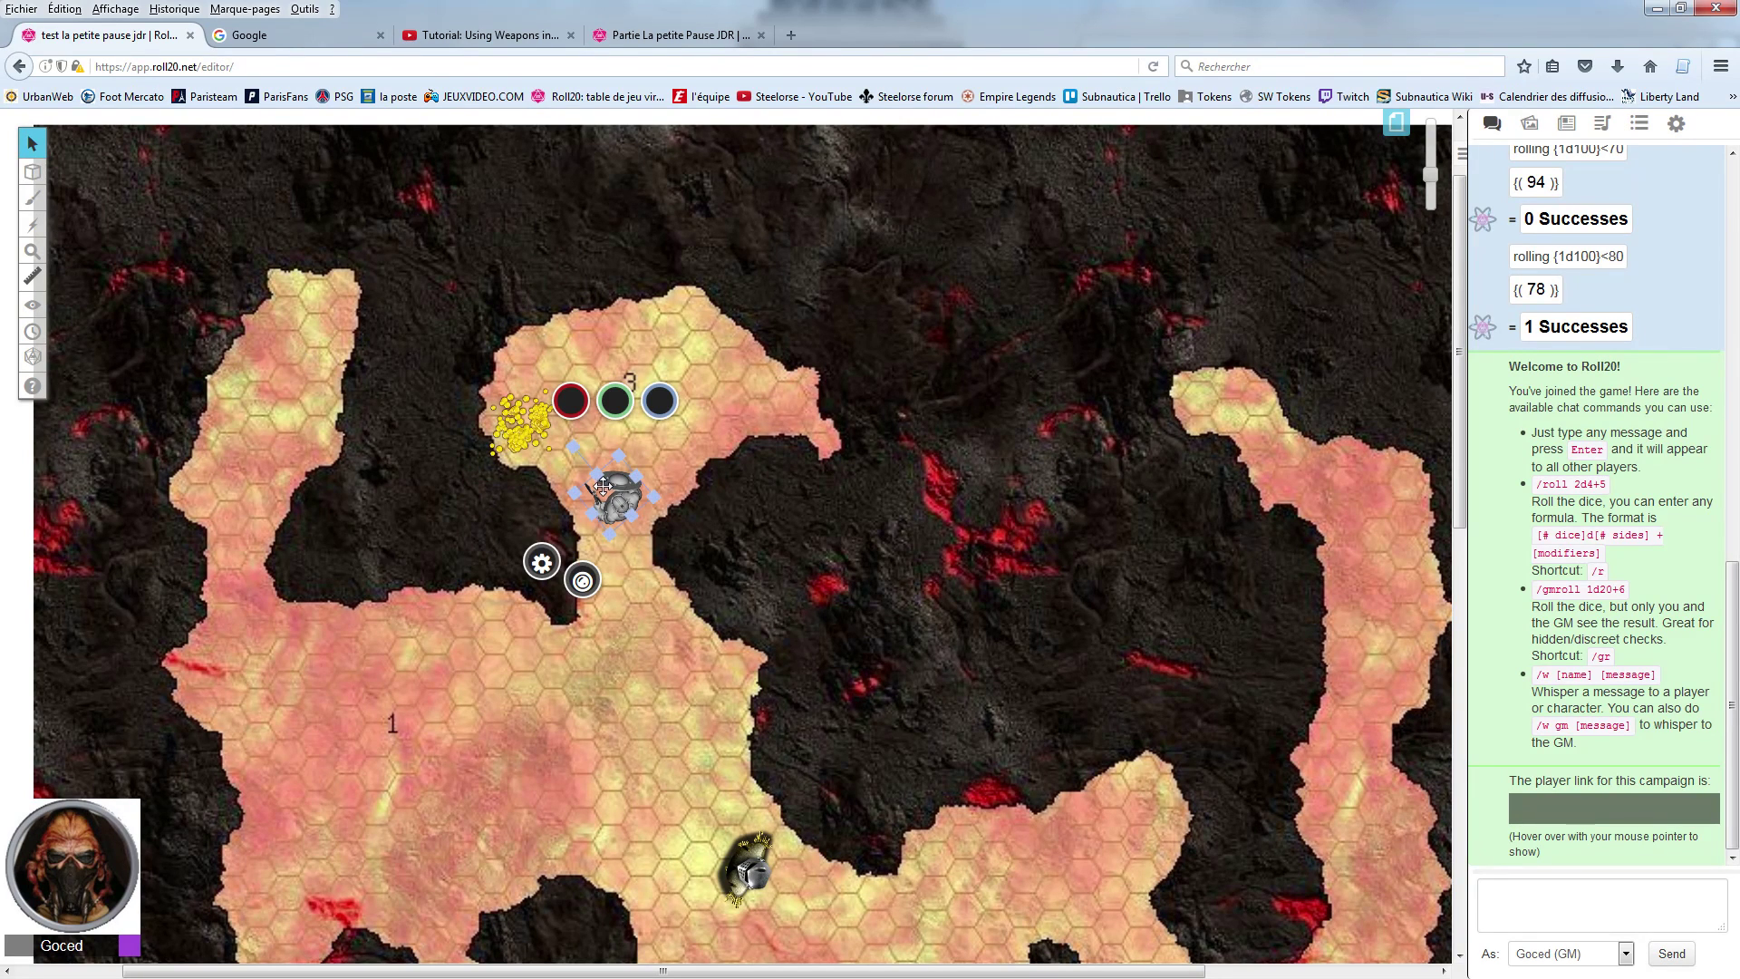
# Step: Rejoin as a player, rotate the token near area 3 to face south, and move it into area 1
pyautogui.click(1673, 127)
pyautogui.click(1661, 188)
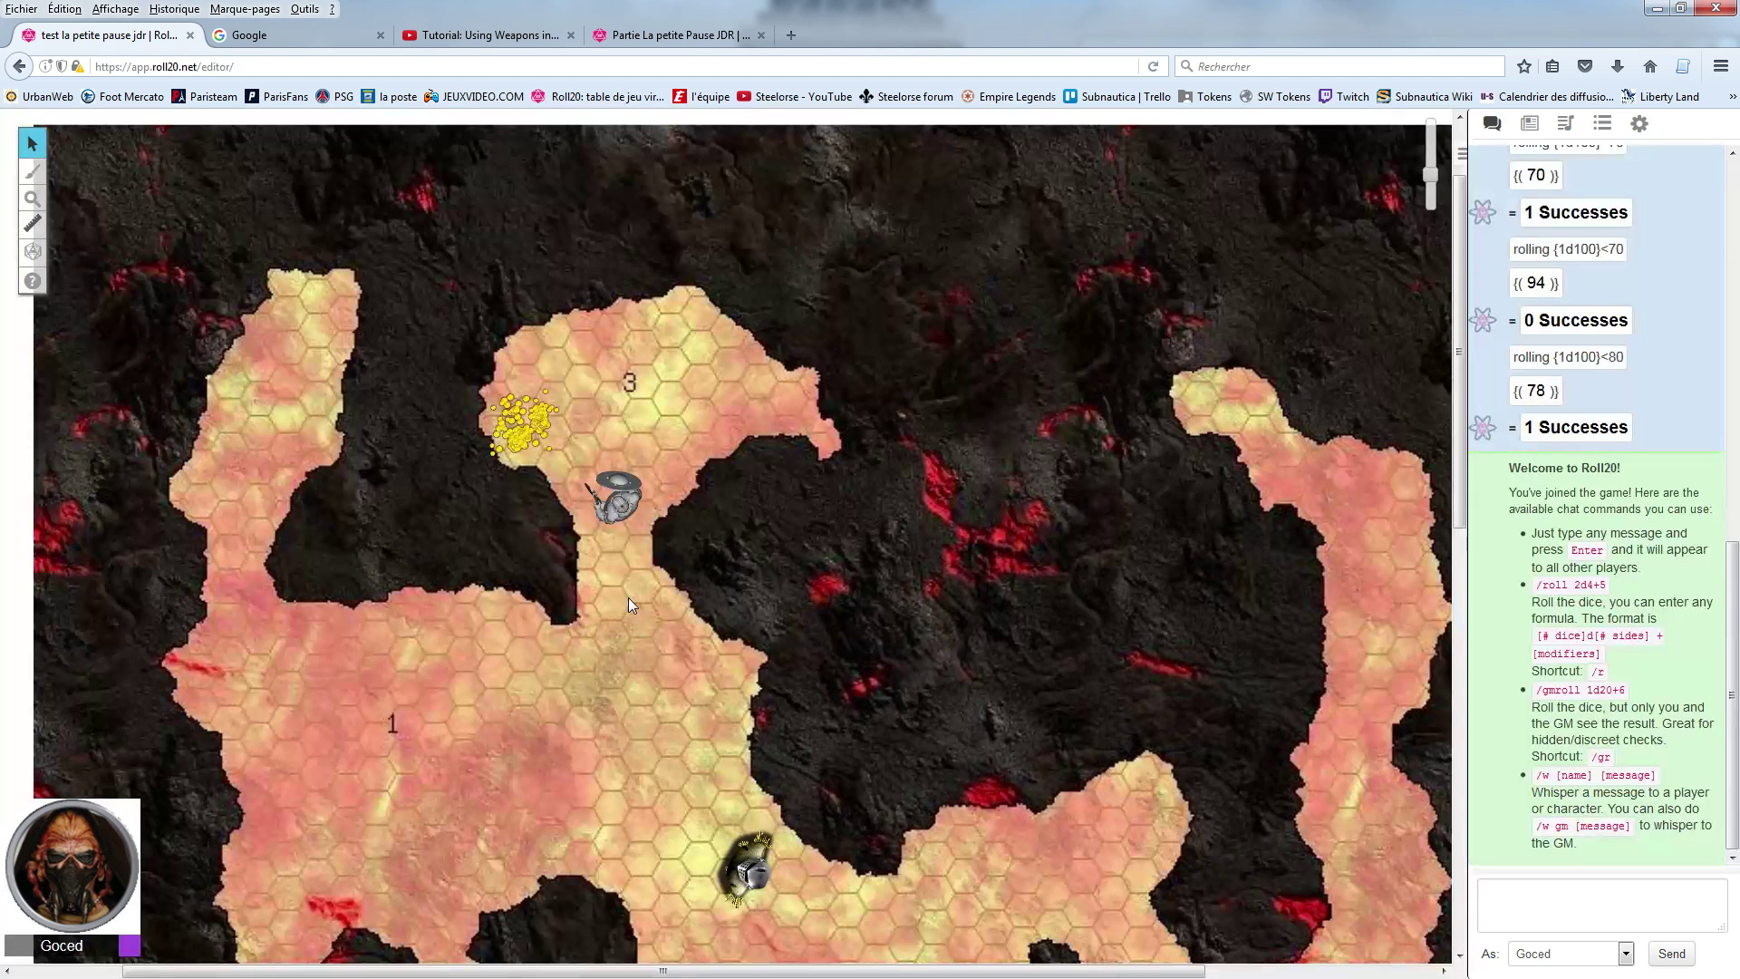
pyautogui.moveTo(617, 499)
pyautogui.mouseDown()
pyautogui.moveTo(571, 544)
pyautogui.moveTo(560, 464)
pyautogui.mouseUp()
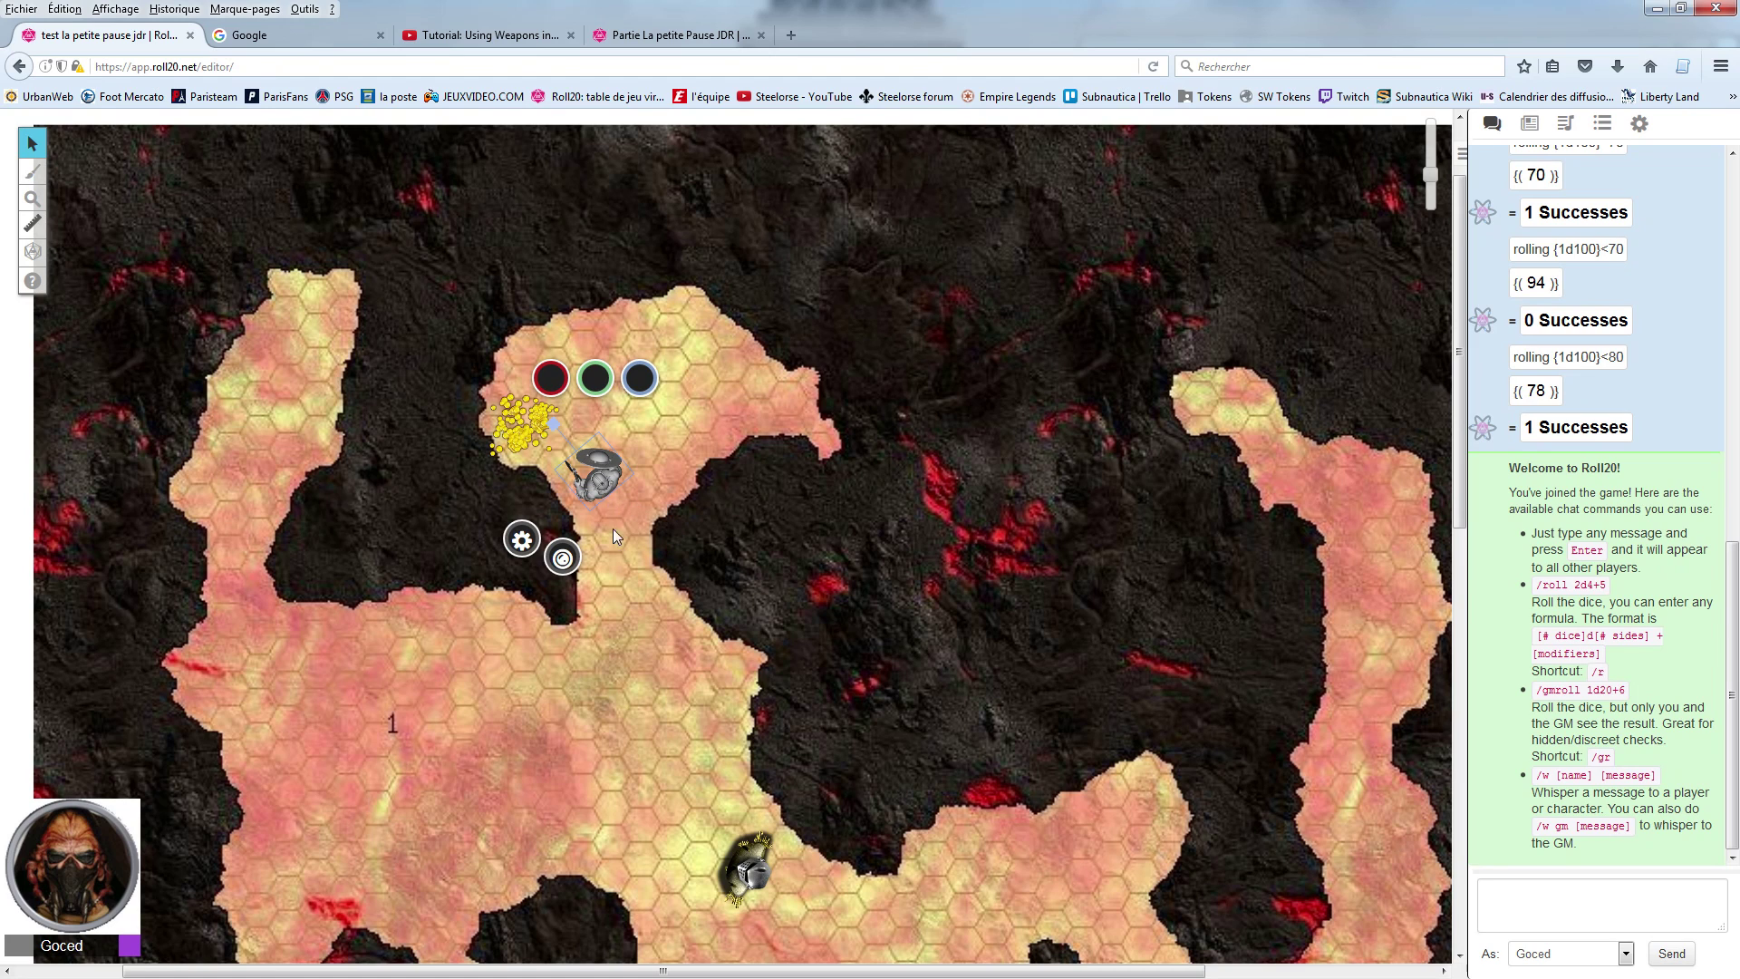
pyautogui.moveTo(603, 485); pyautogui.dragTo(615, 587)
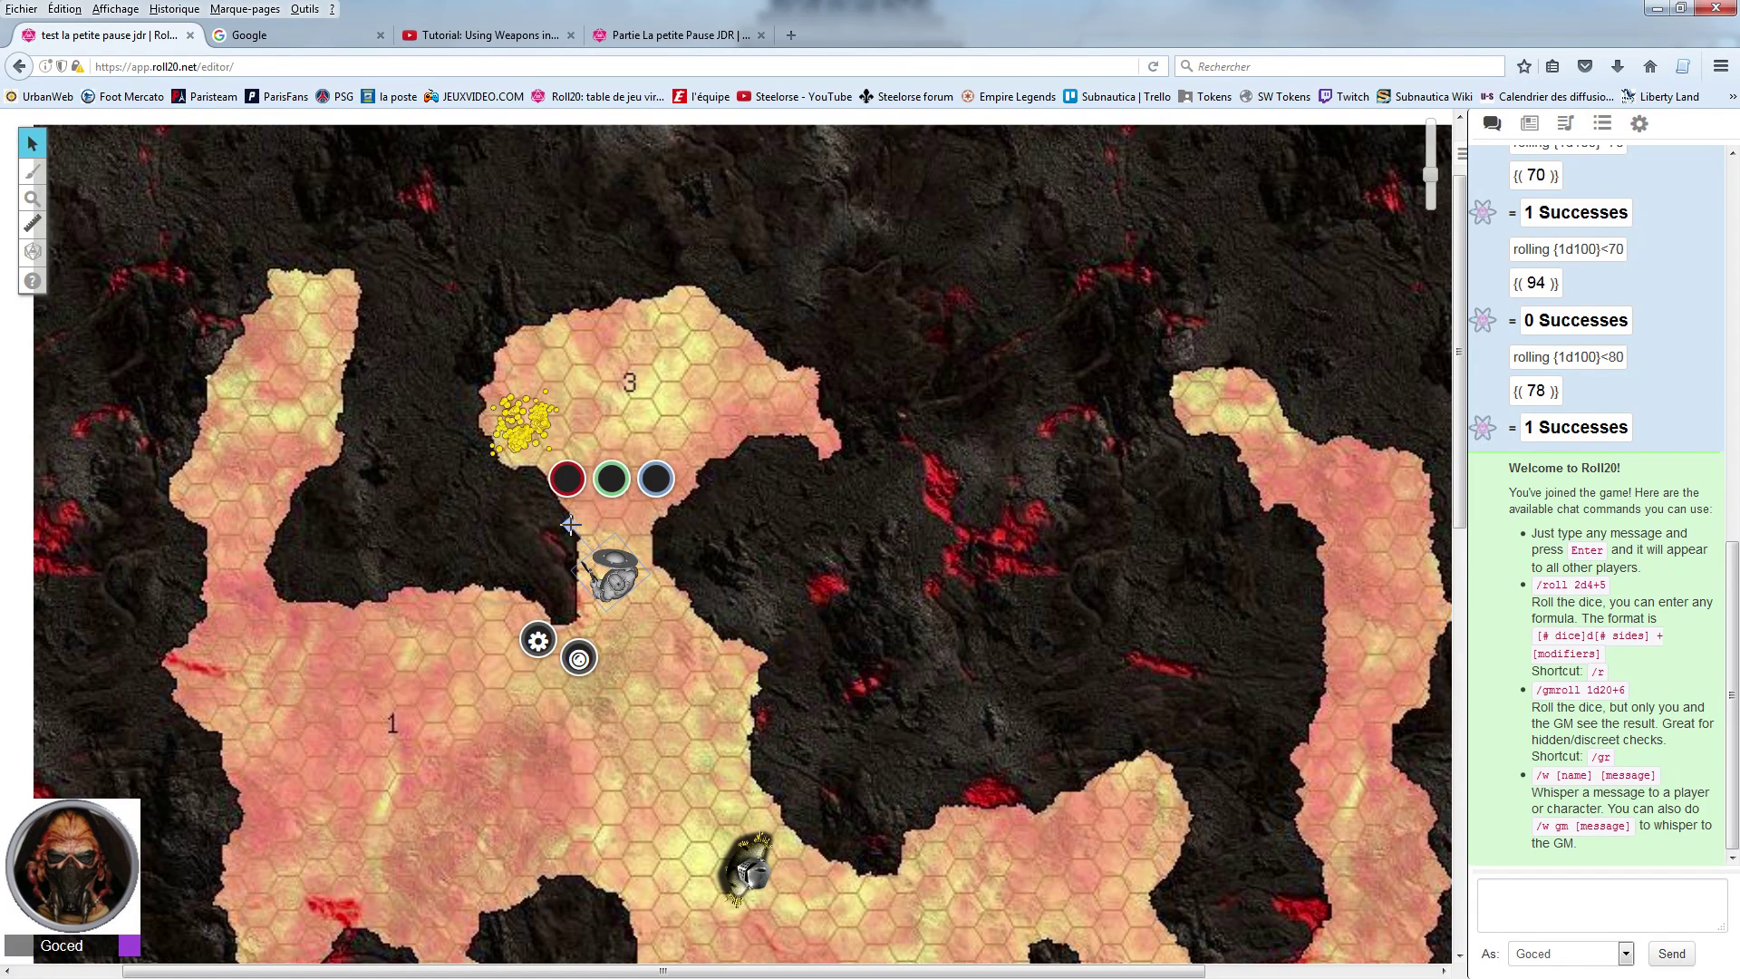
pyautogui.click(623, 513)
pyautogui.click(610, 571)
pyautogui.moveTo(610, 507); pyautogui.dragTo(633, 644)
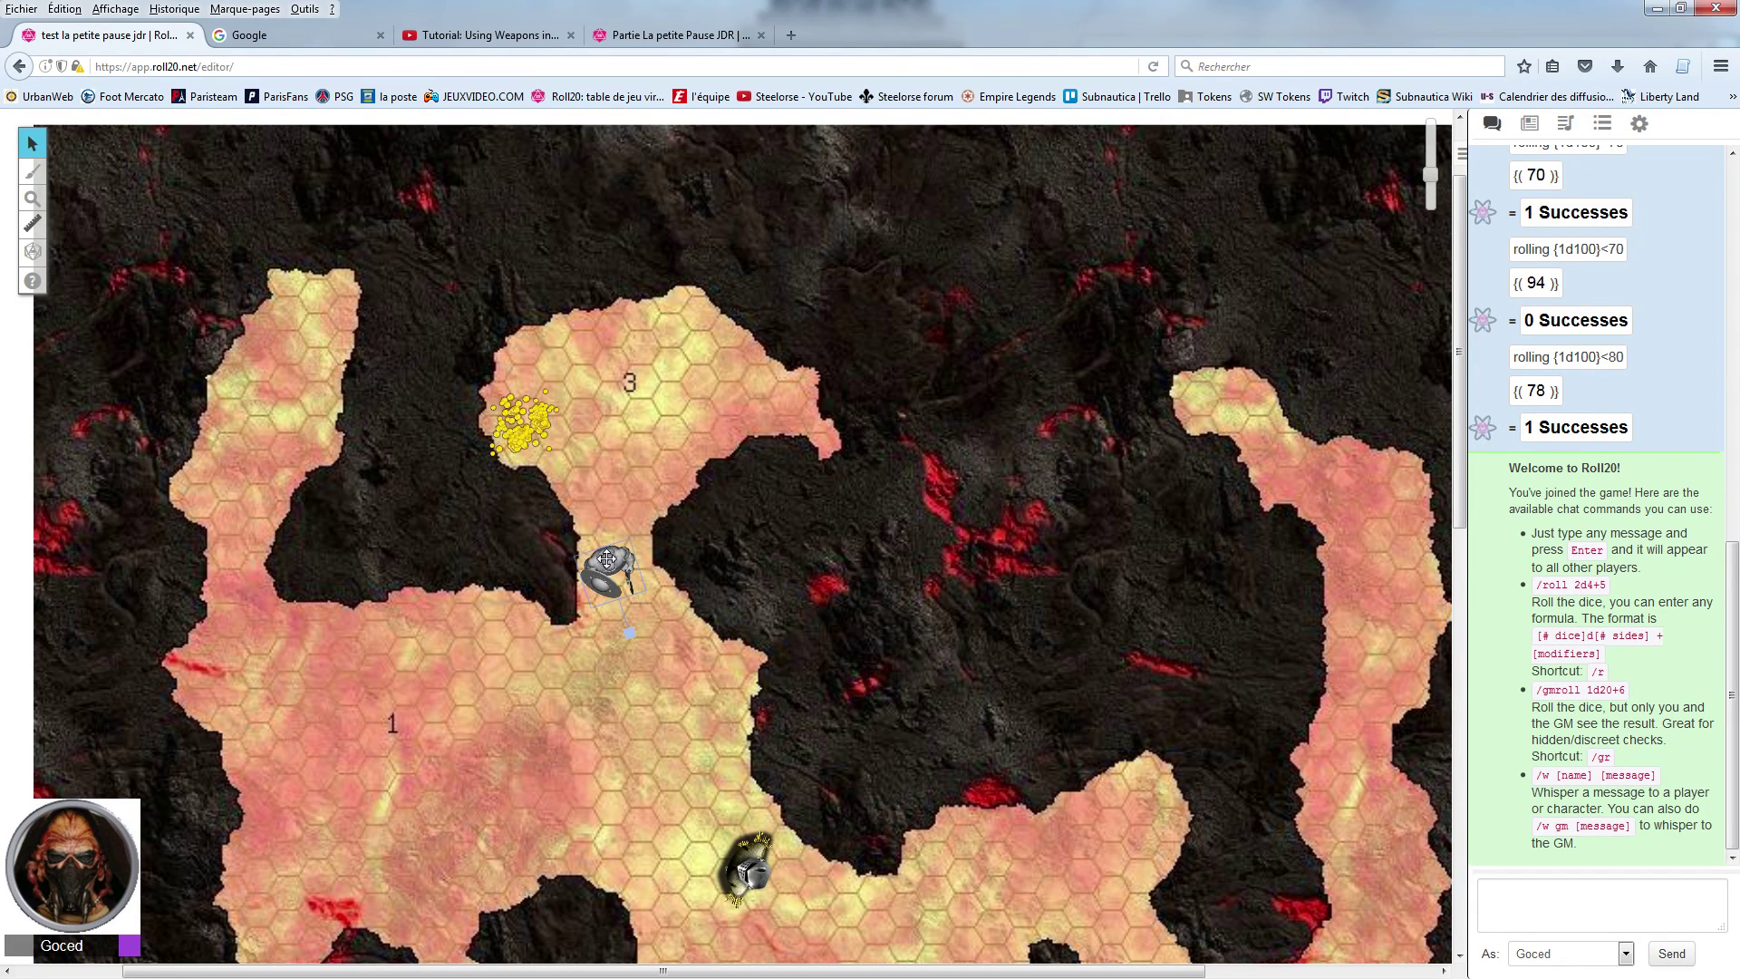
pyautogui.moveTo(610, 565); pyautogui.dragTo(481, 696)
pyautogui.click(613, 689)
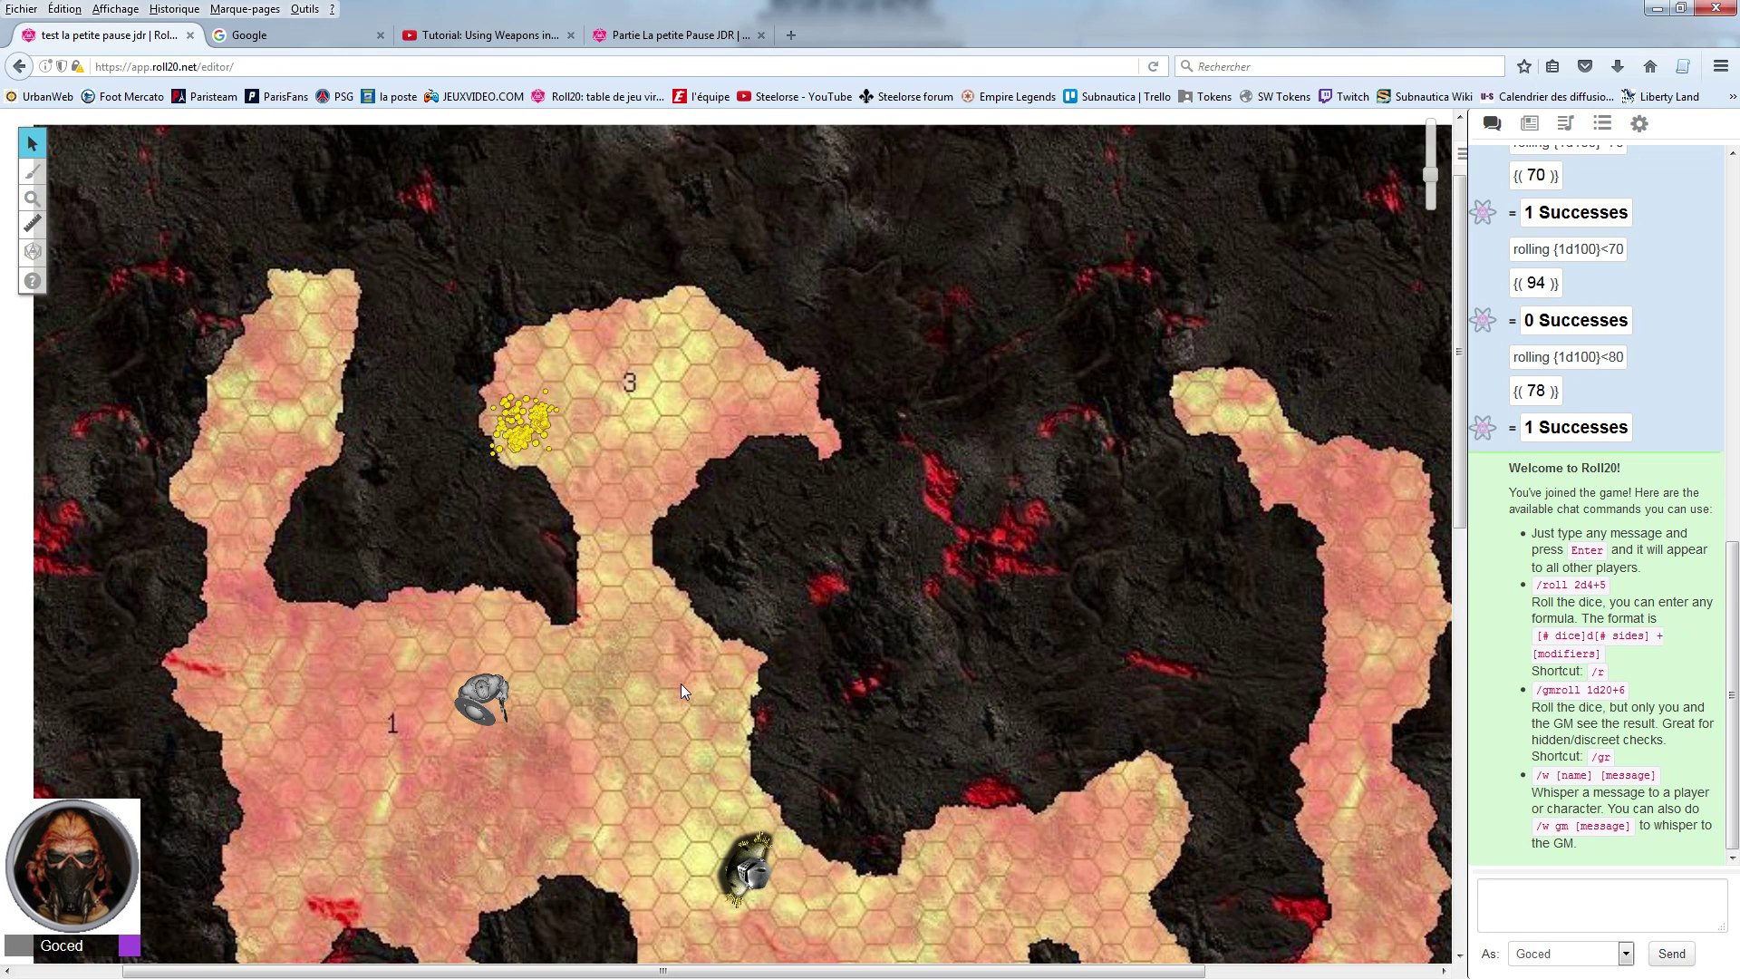
# Step: Examine the settings a player can edit on the token in area 1
pyautogui.click(488, 700)
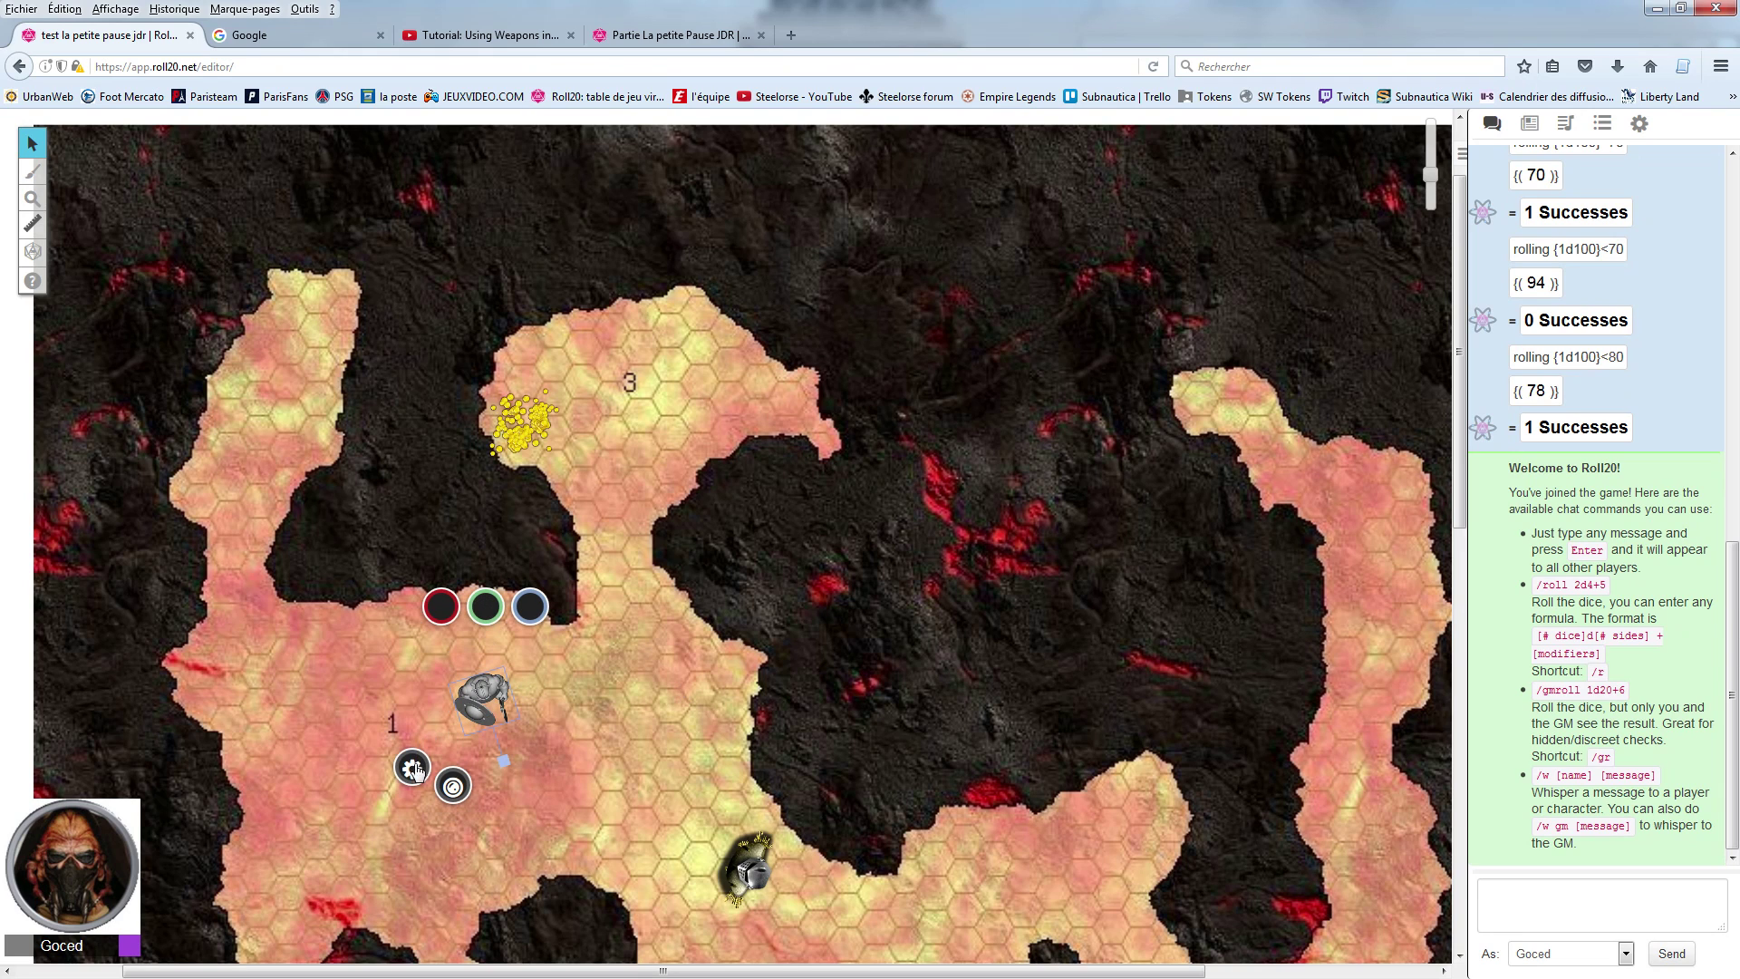
pyautogui.click(413, 770)
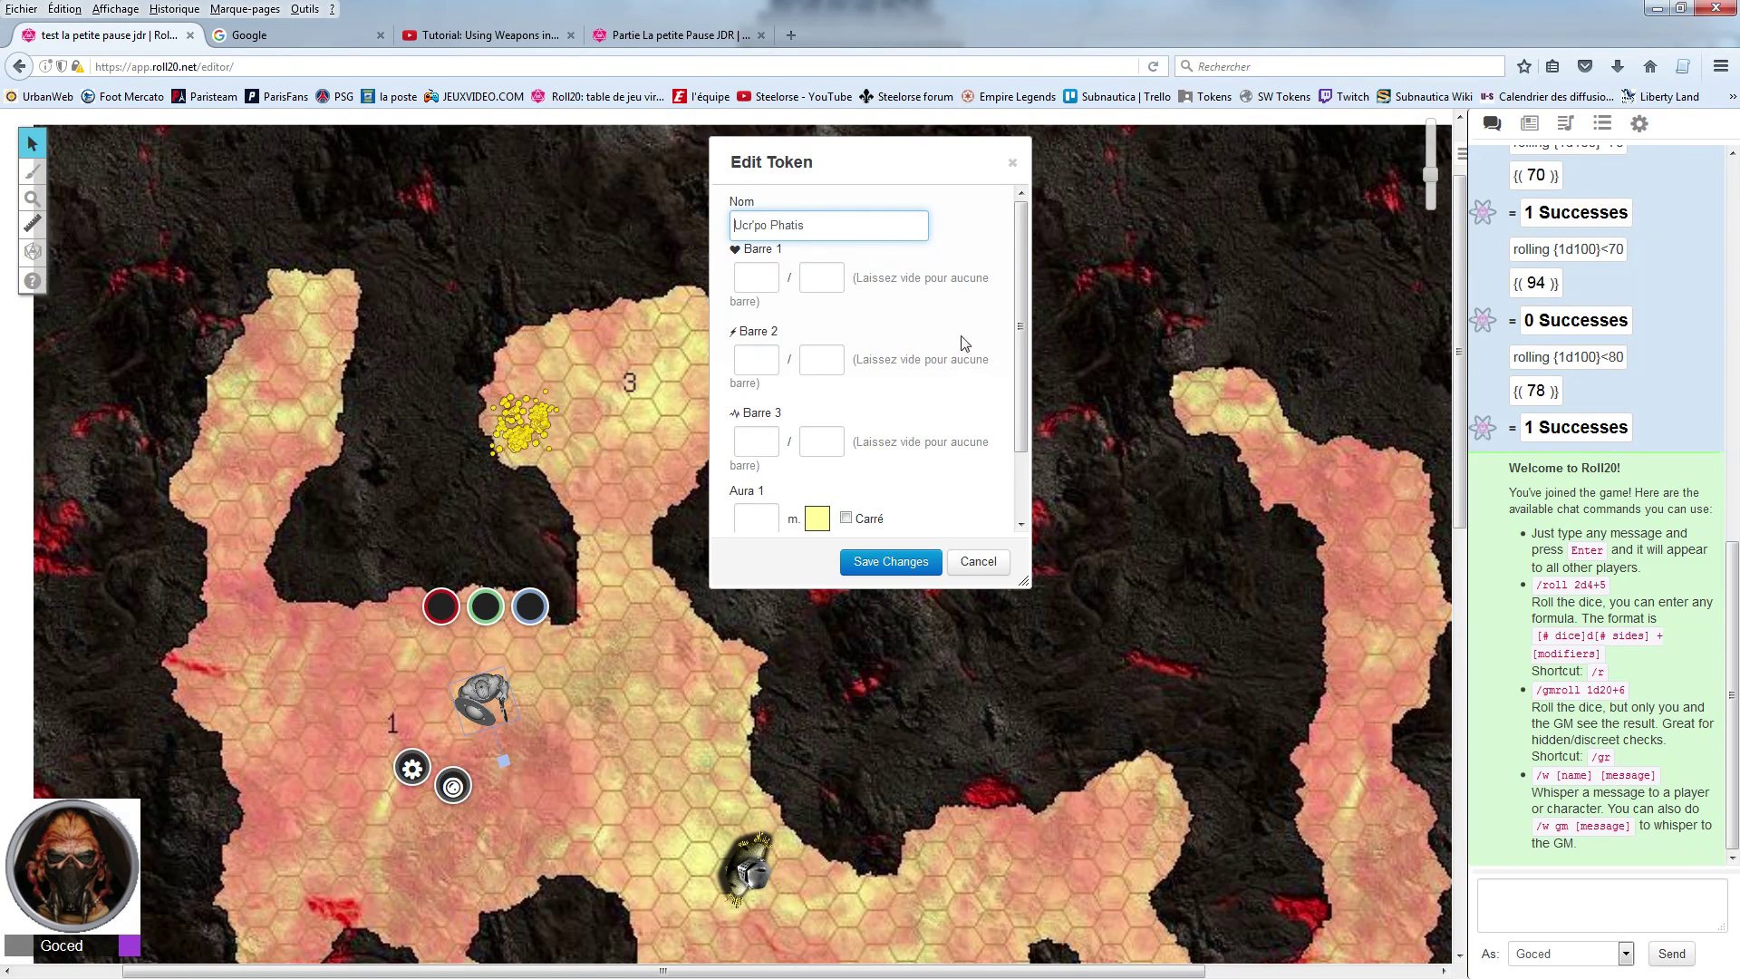
pyautogui.moveTo(1033, 251); pyautogui.dragTo(1149, 251)
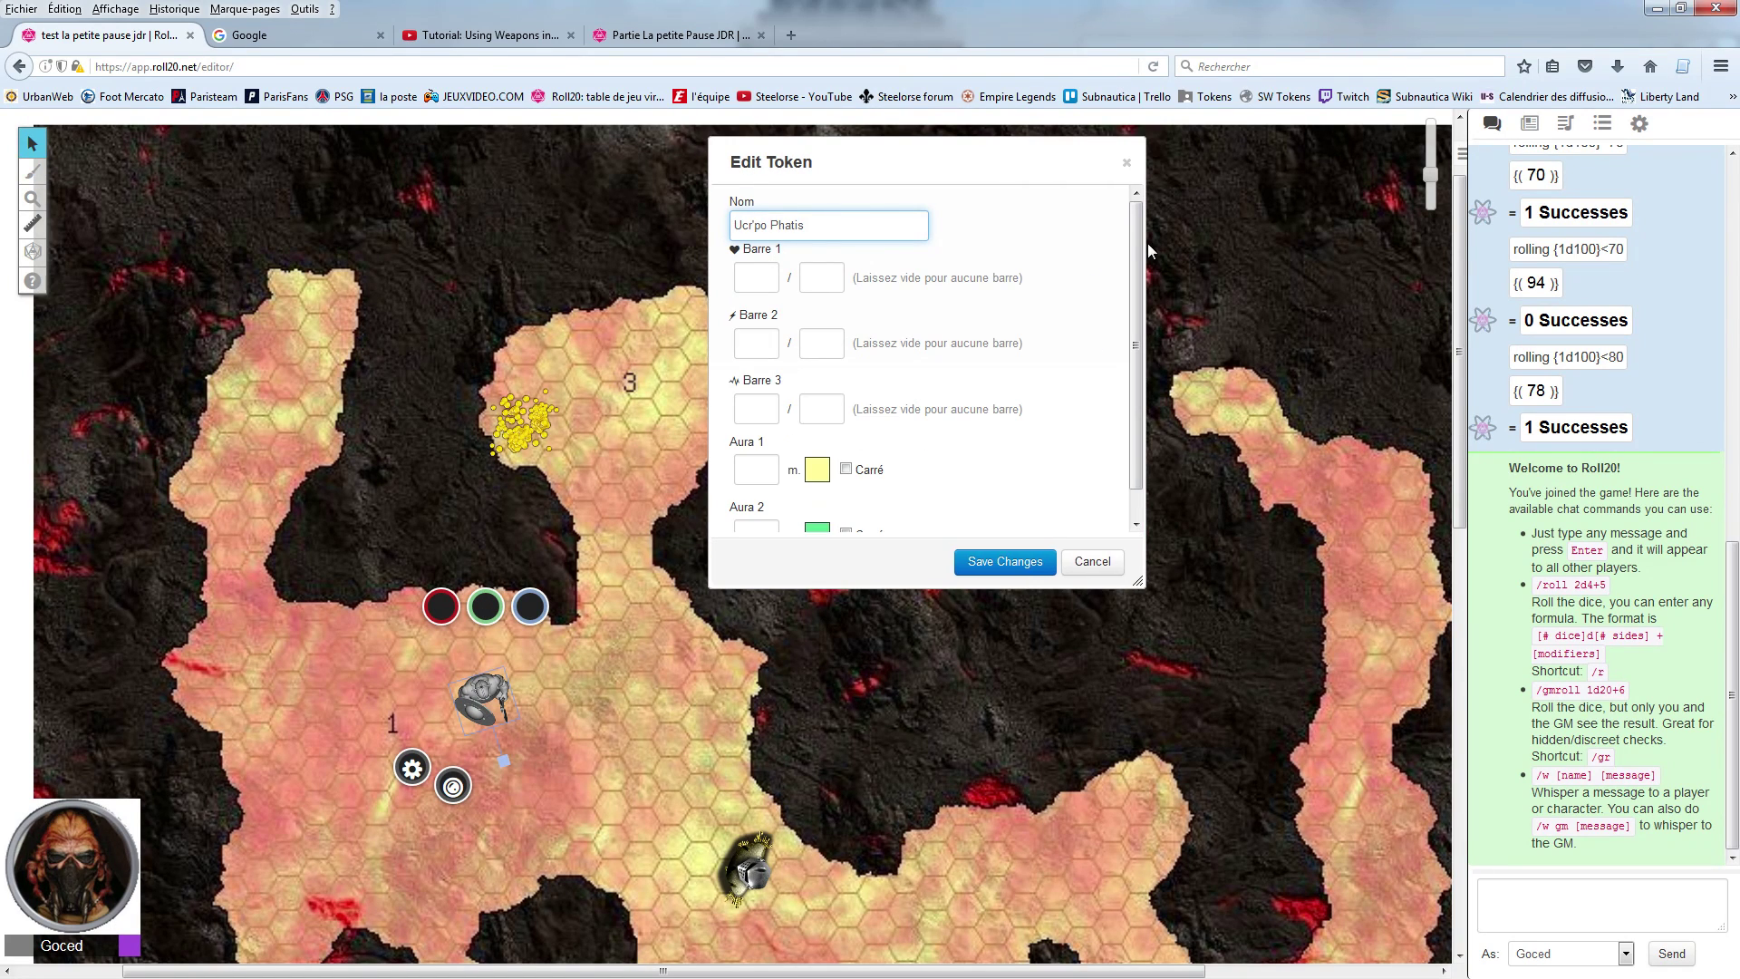
pyautogui.click(1092, 561)
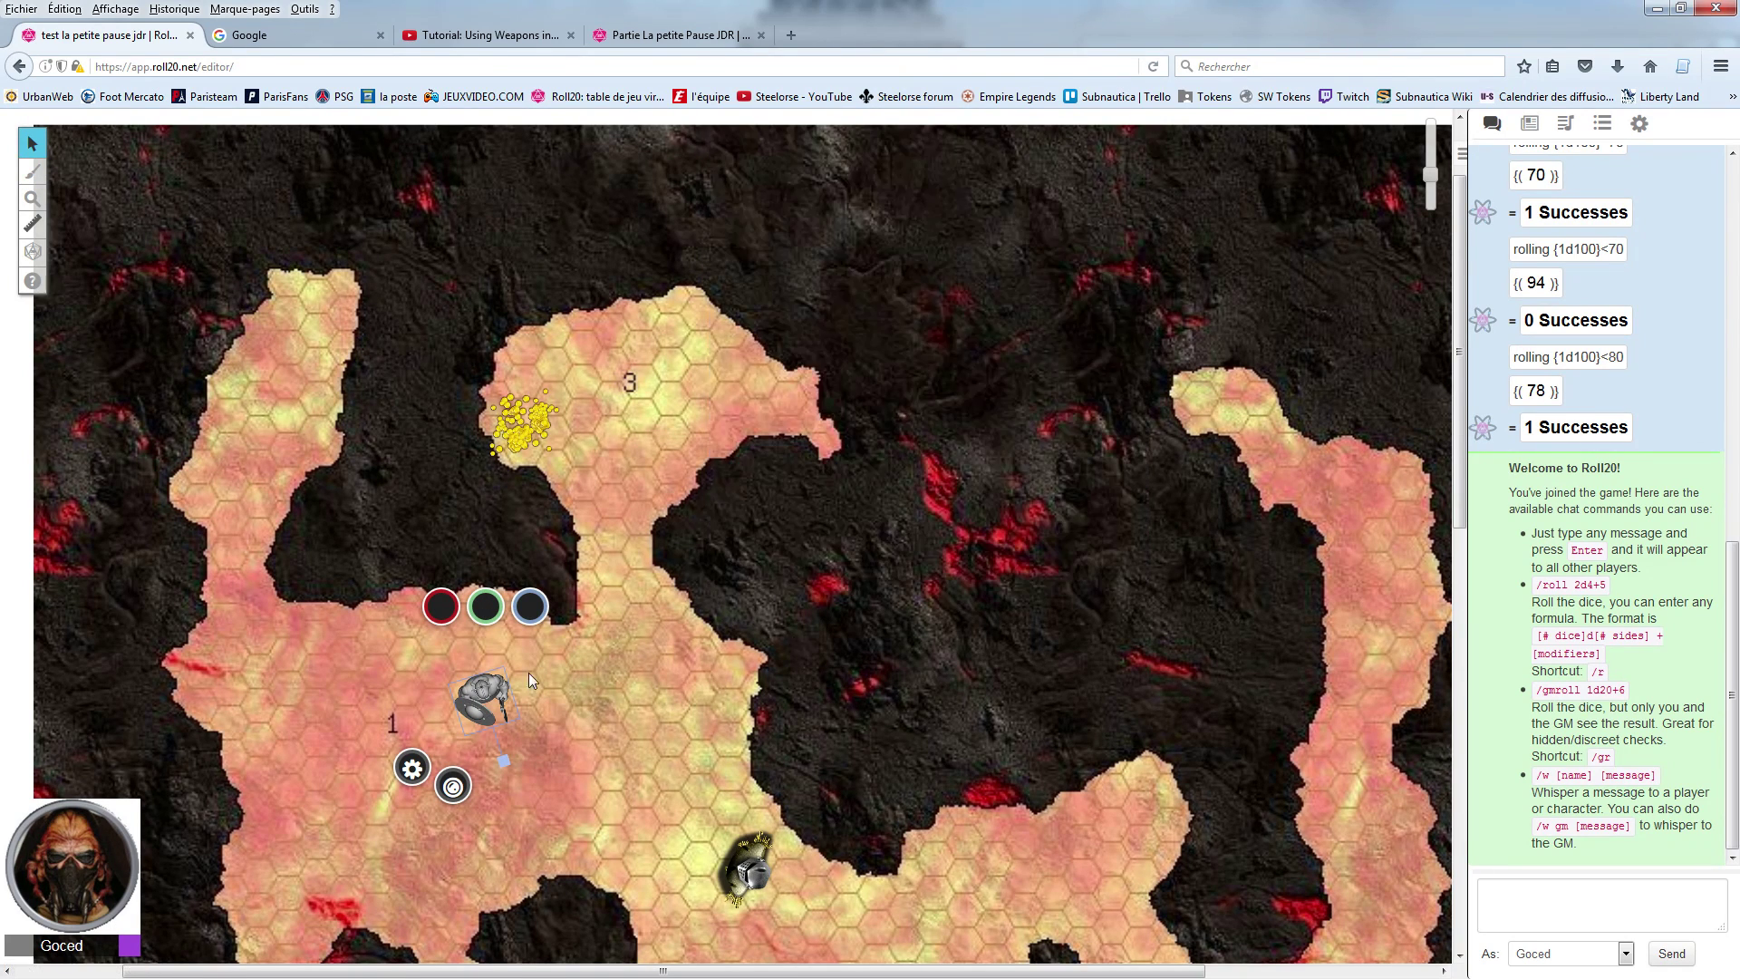
pyautogui.click(413, 769)
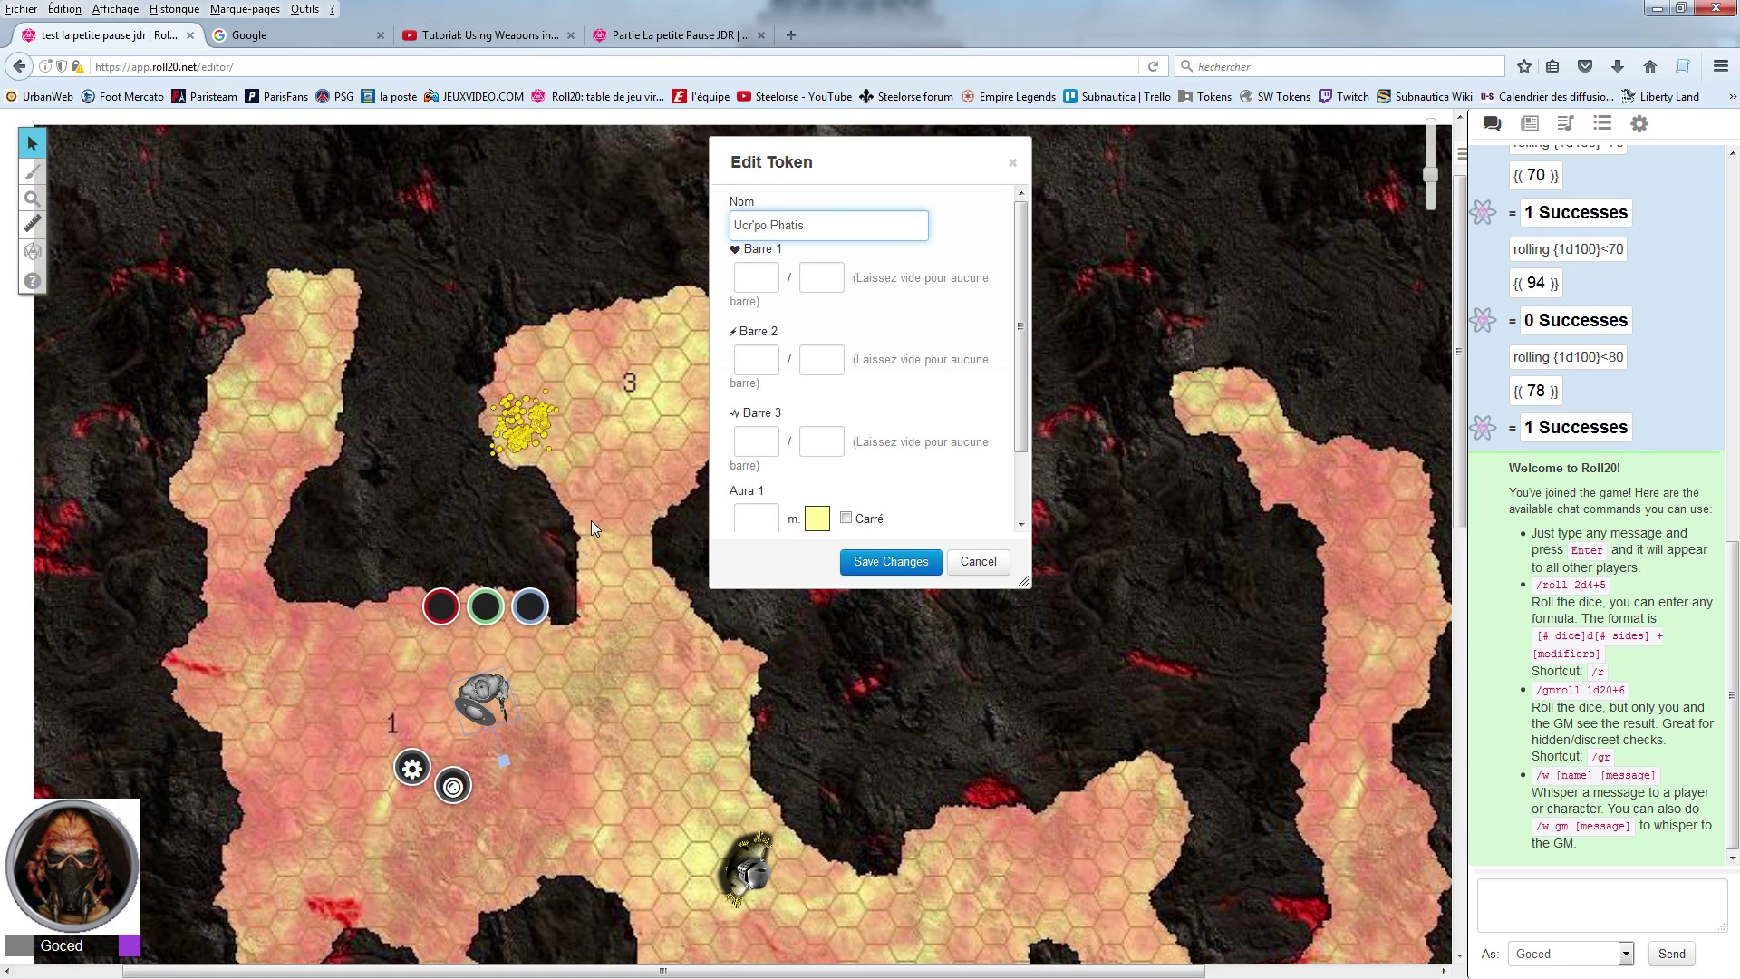
pyautogui.click(828, 312)
pyautogui.click(891, 561)
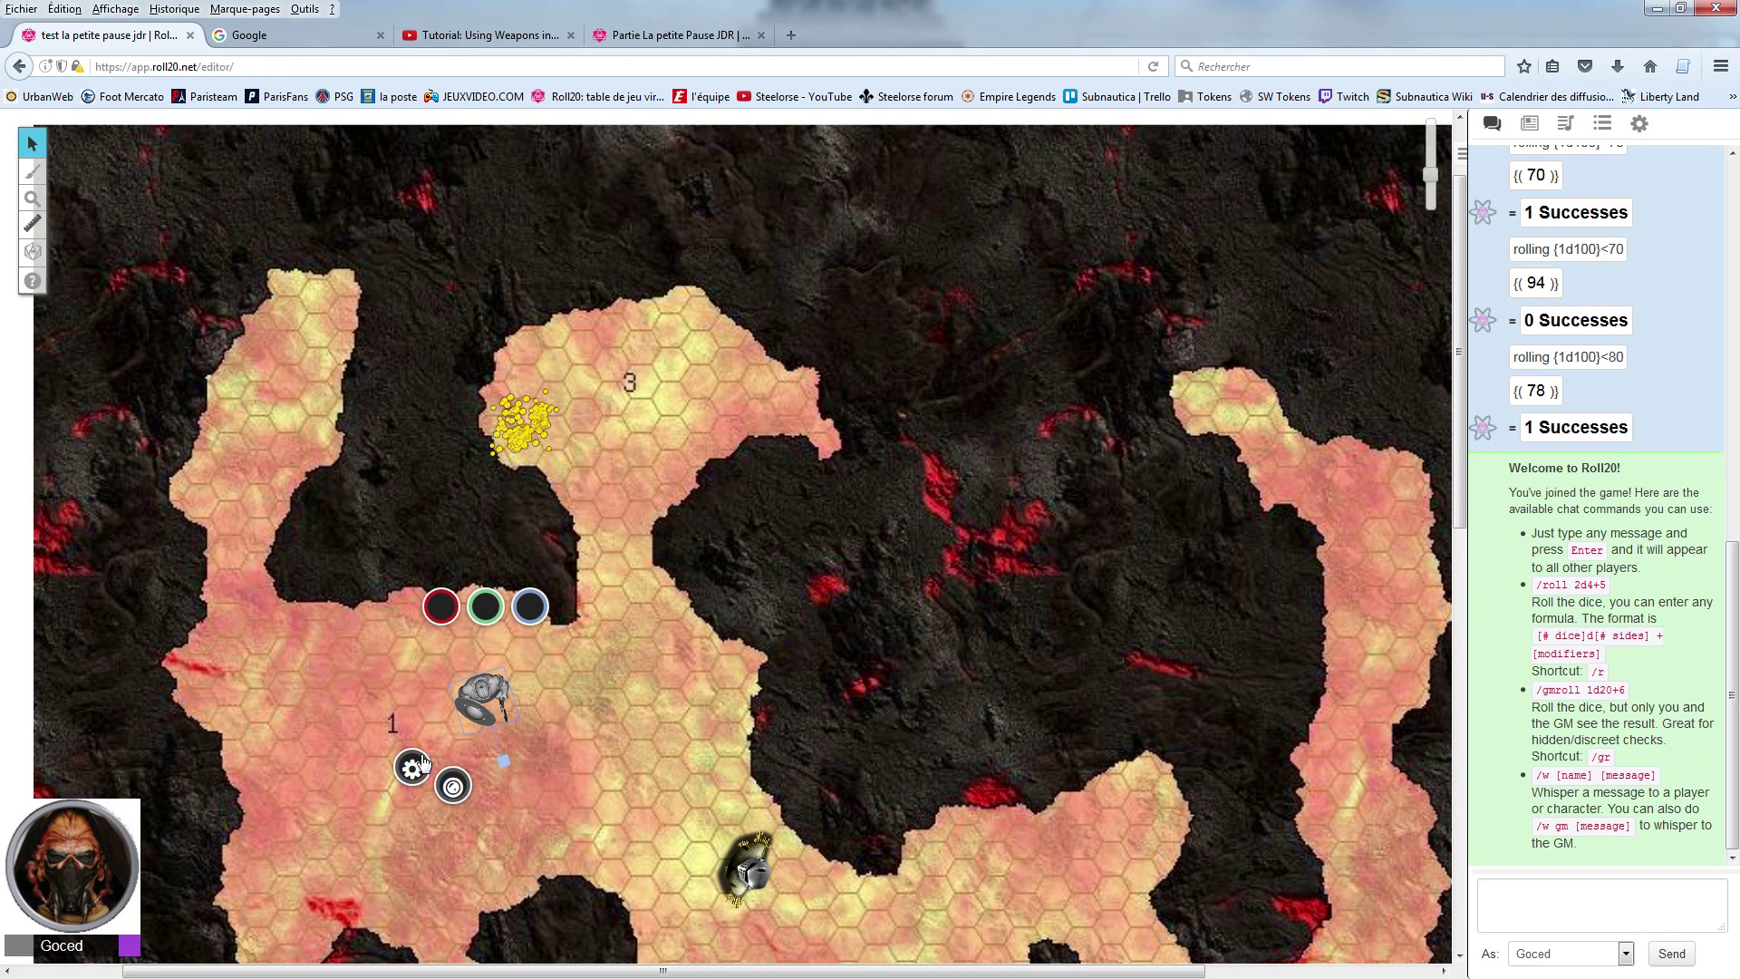
pyautogui.click(414, 769)
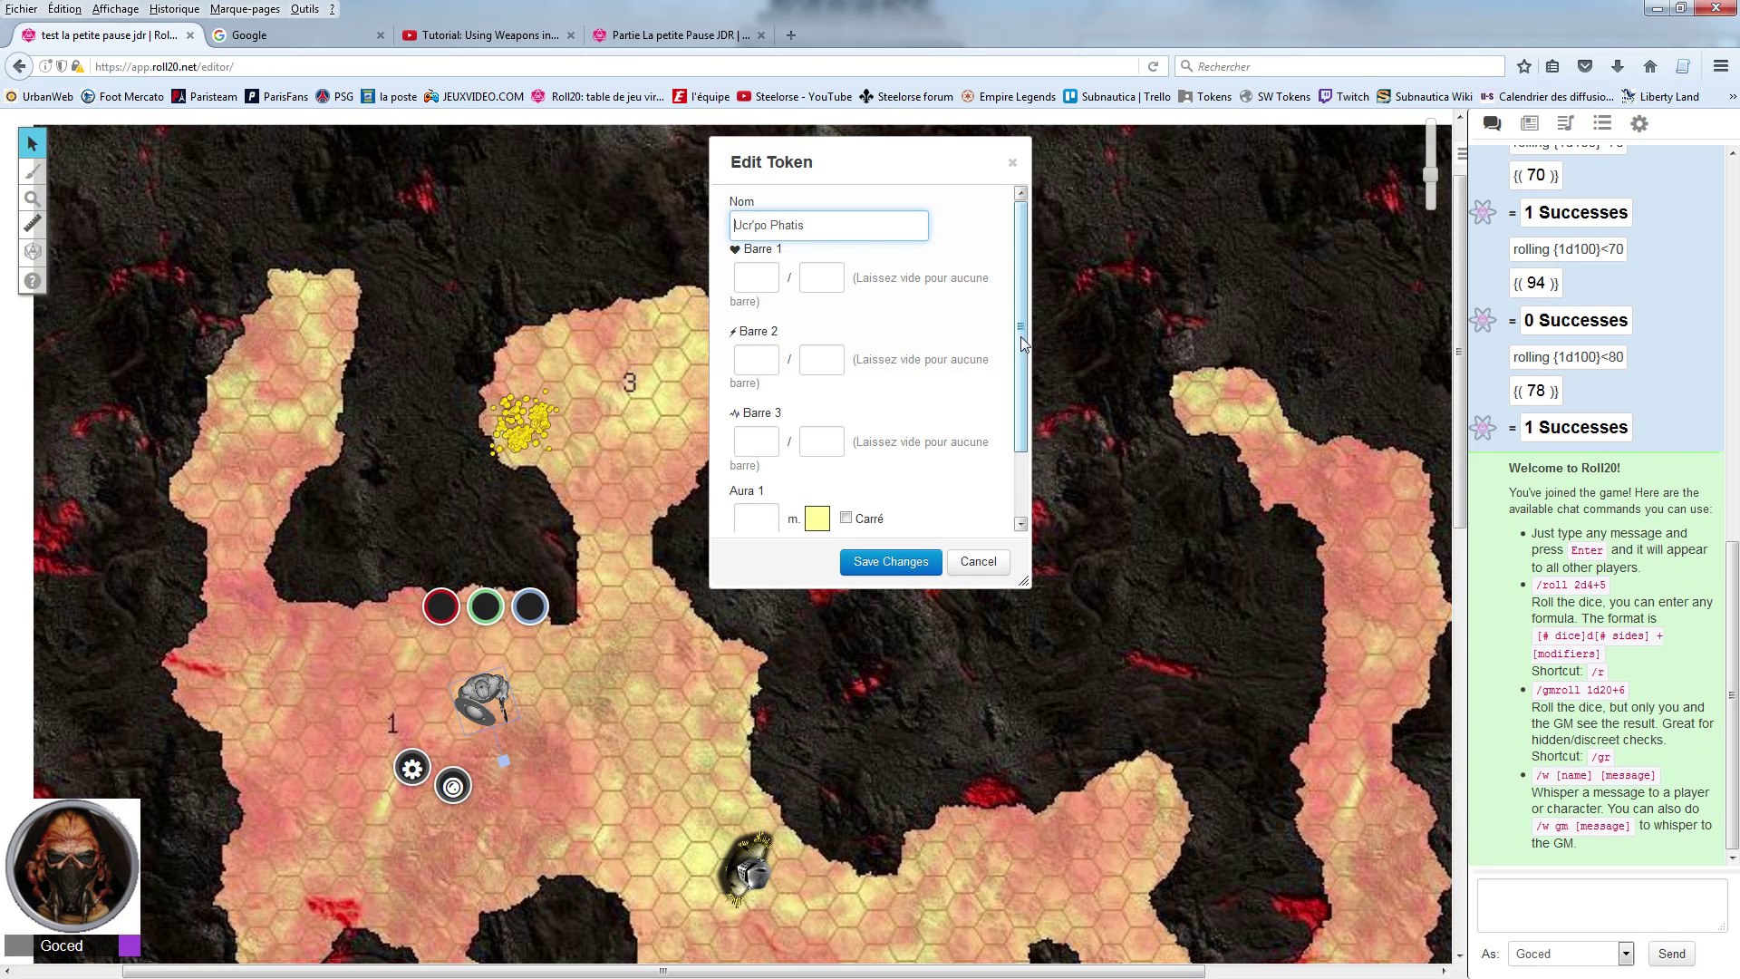
# Step: Rejoin as game master and review the basic and advanced settings of the token in area 1
pyautogui.click(1643, 125)
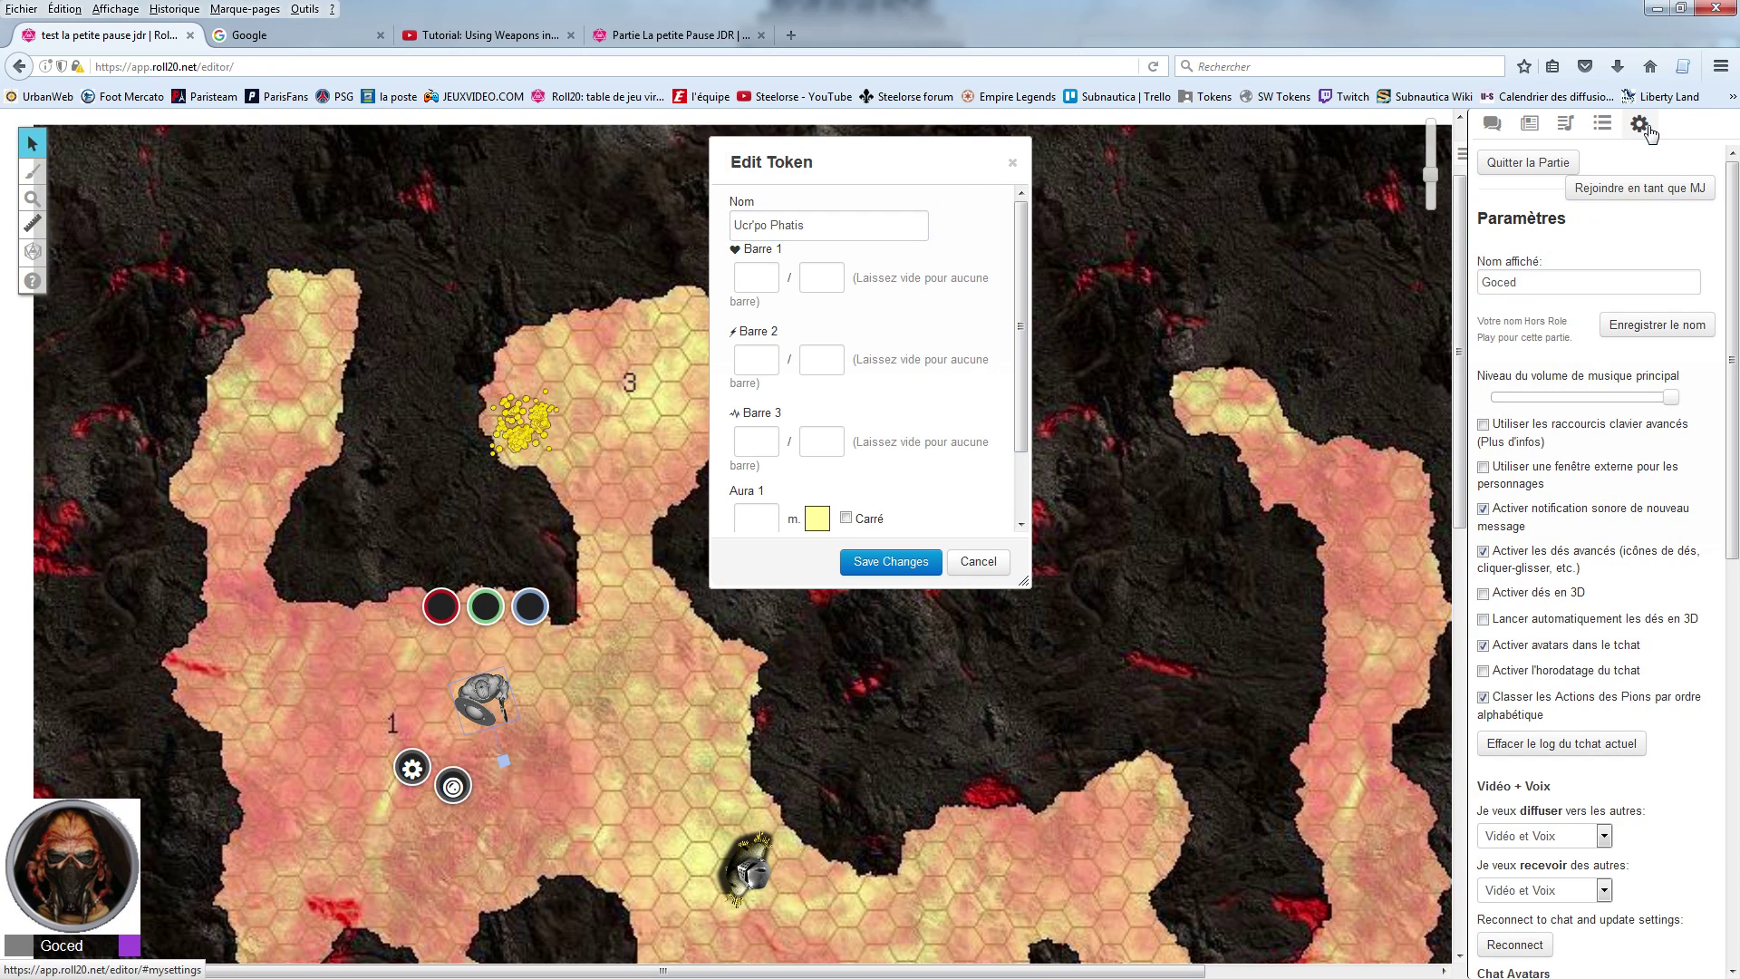
pyautogui.click(1647, 188)
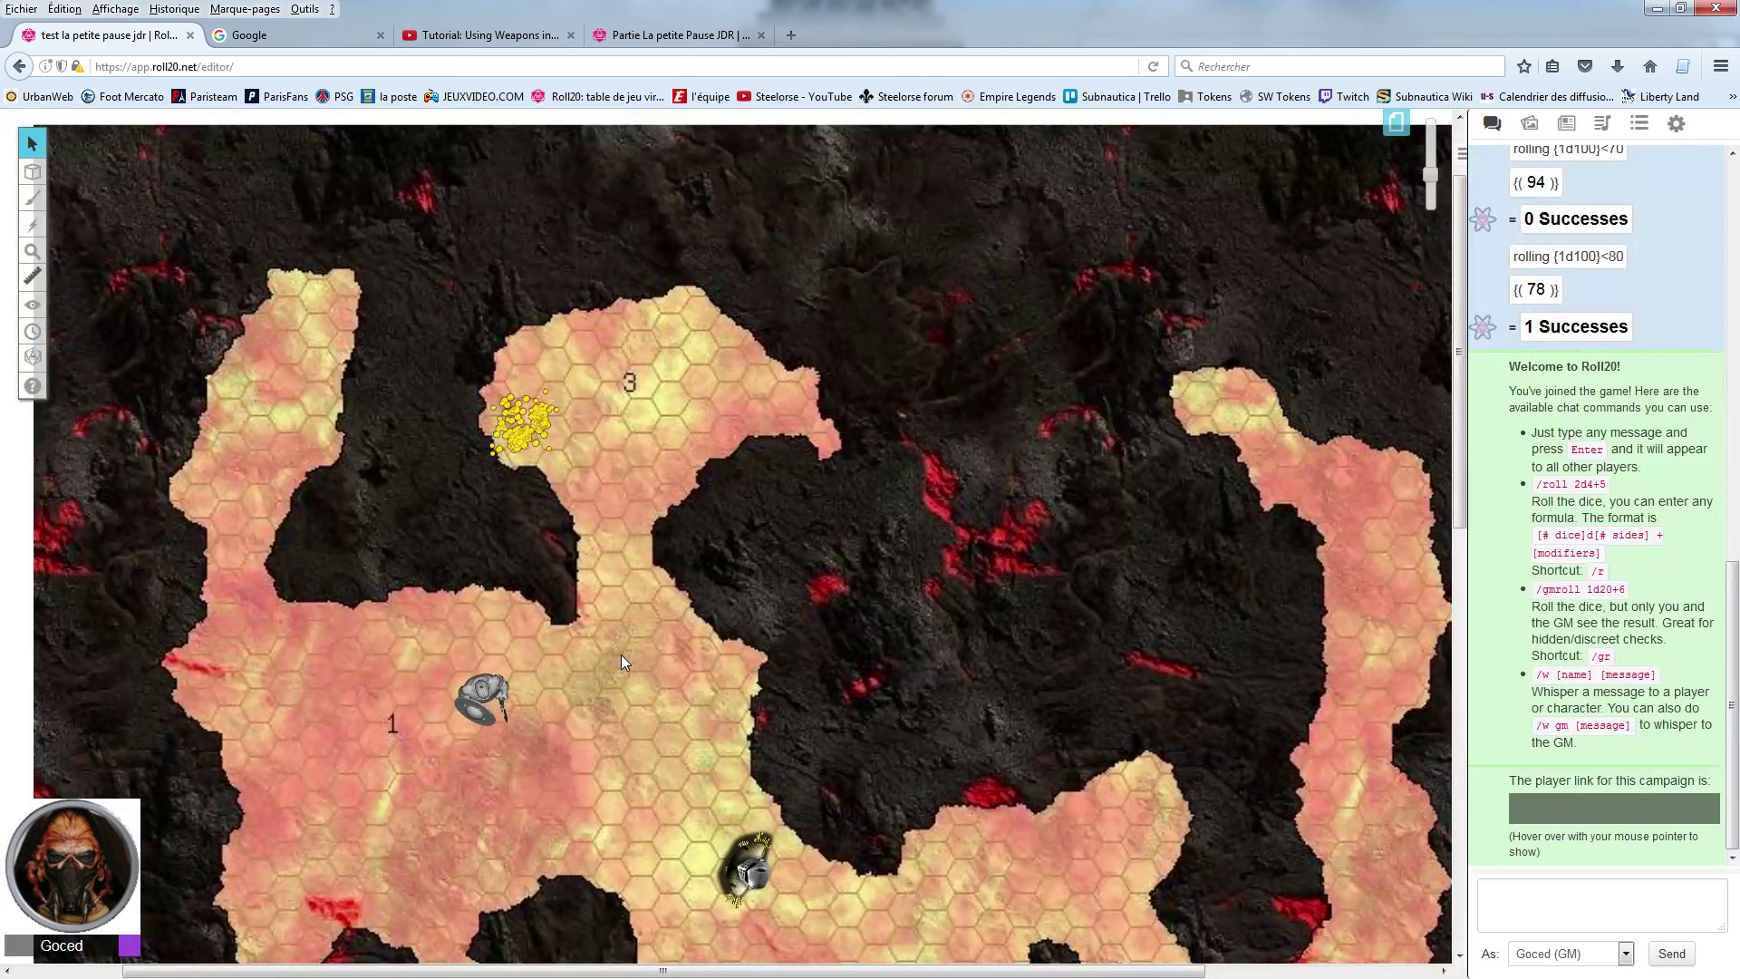
pyautogui.click(471, 699)
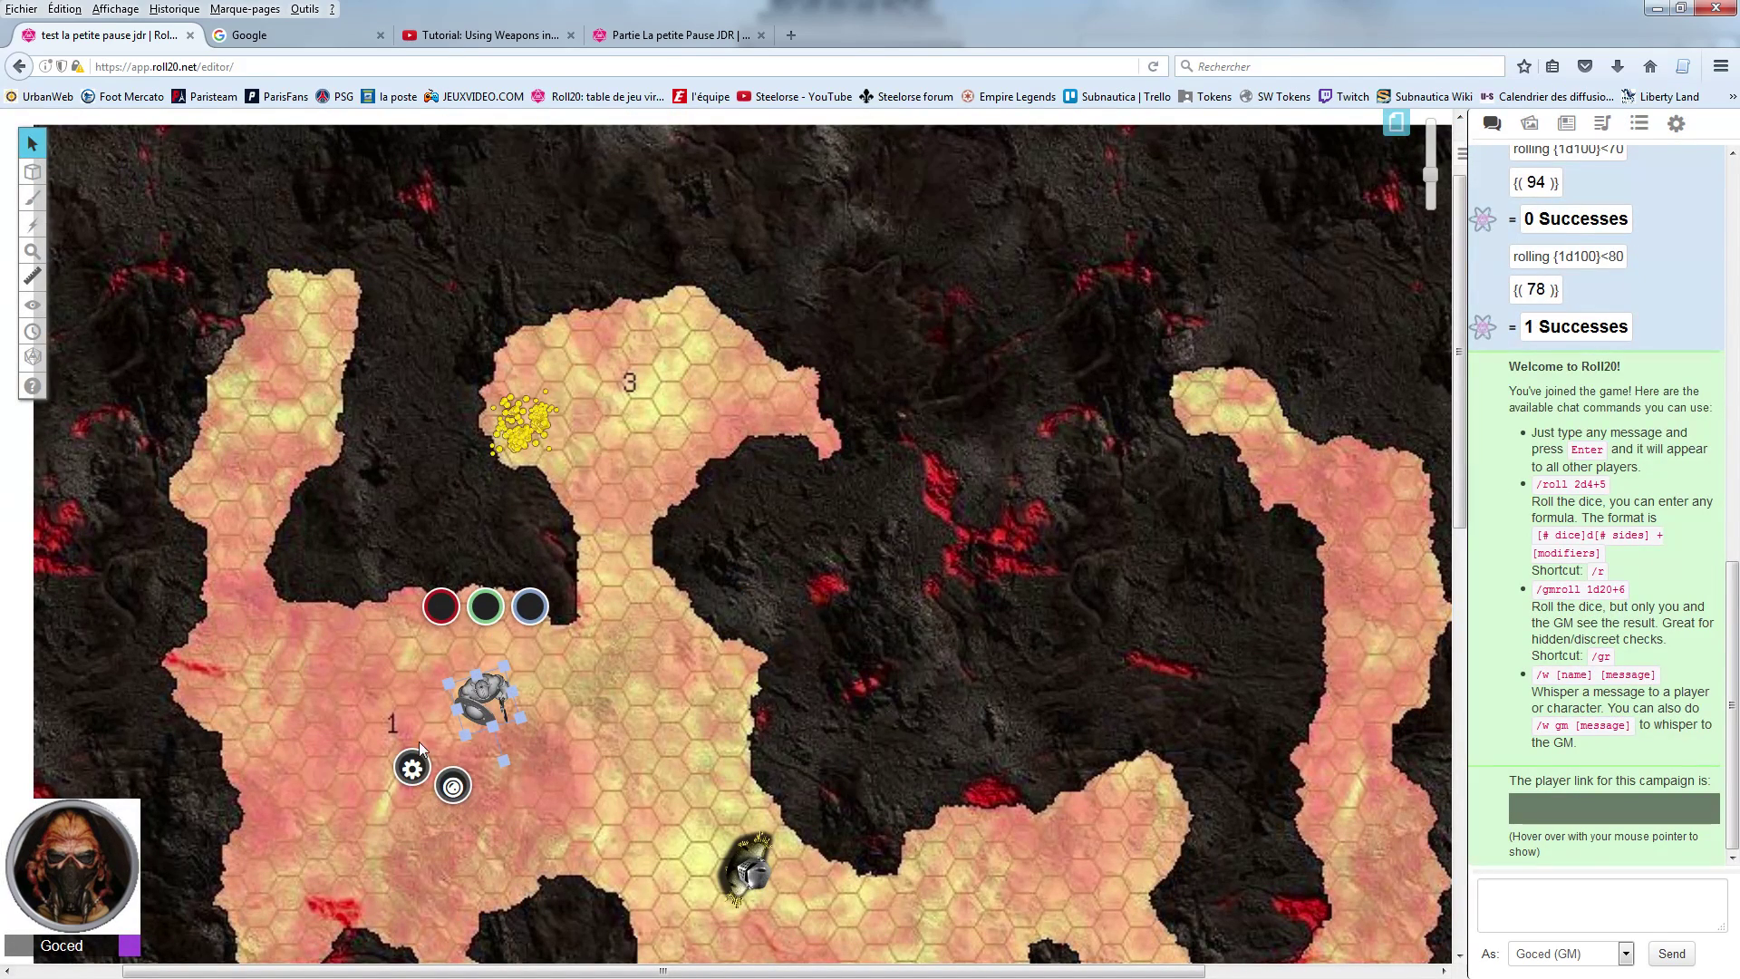
pyautogui.click(413, 771)
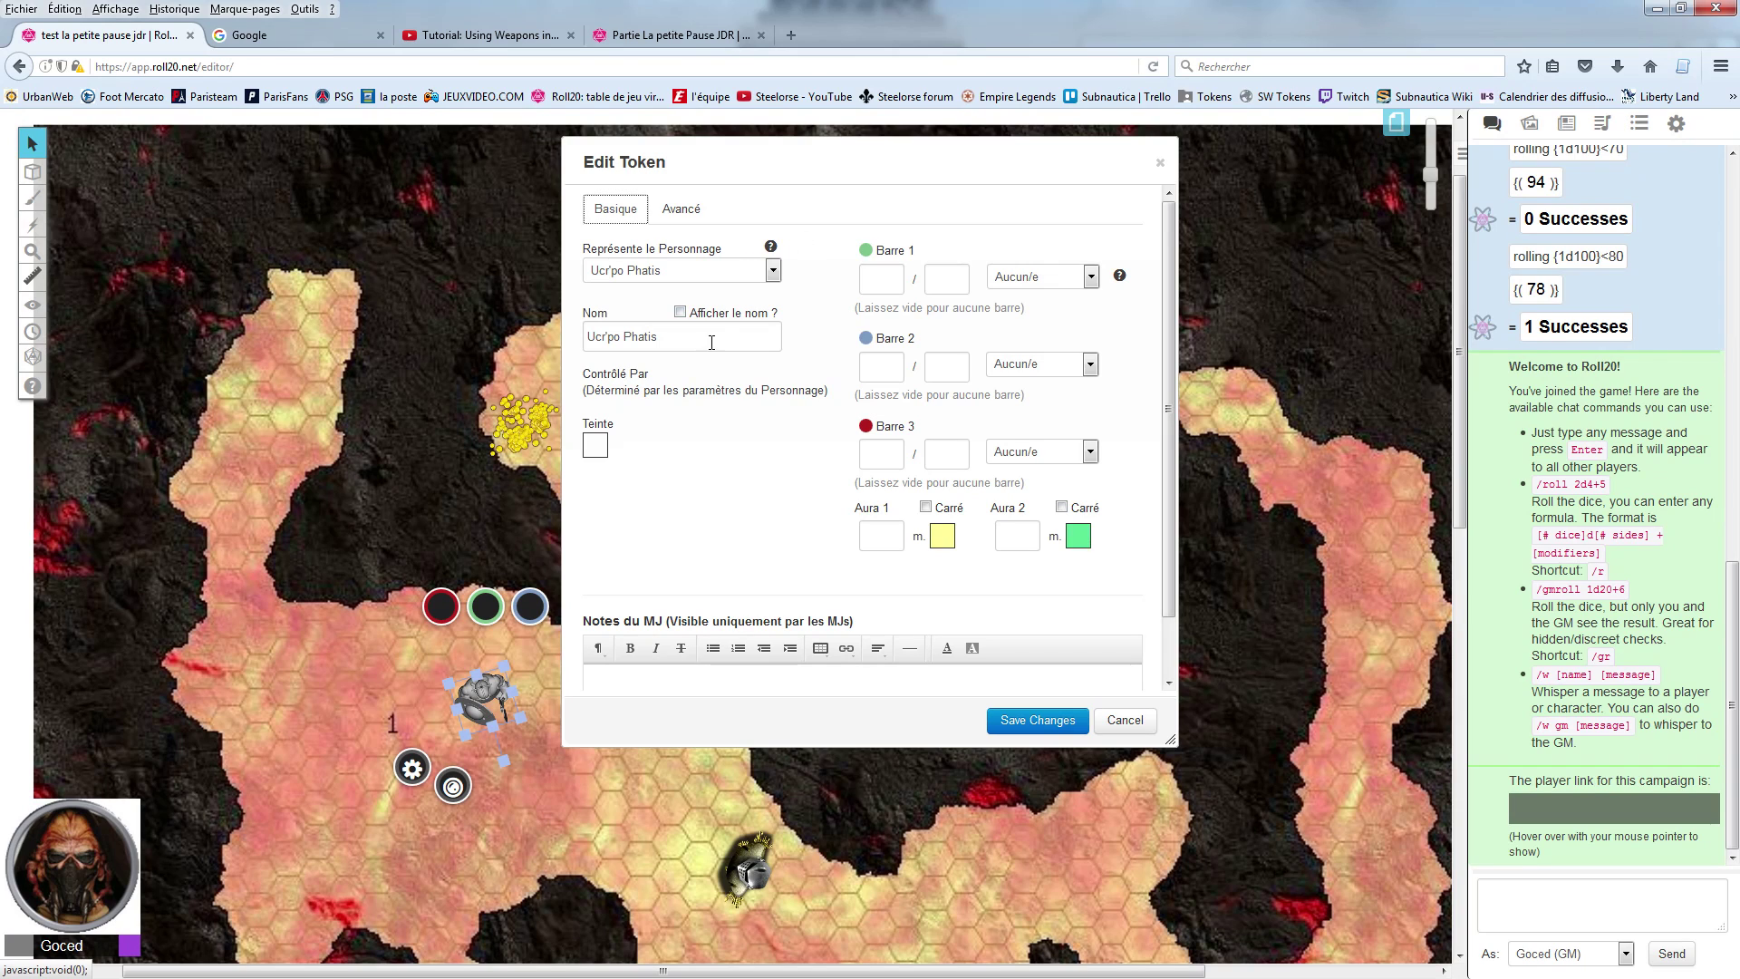
pyautogui.click(683, 211)
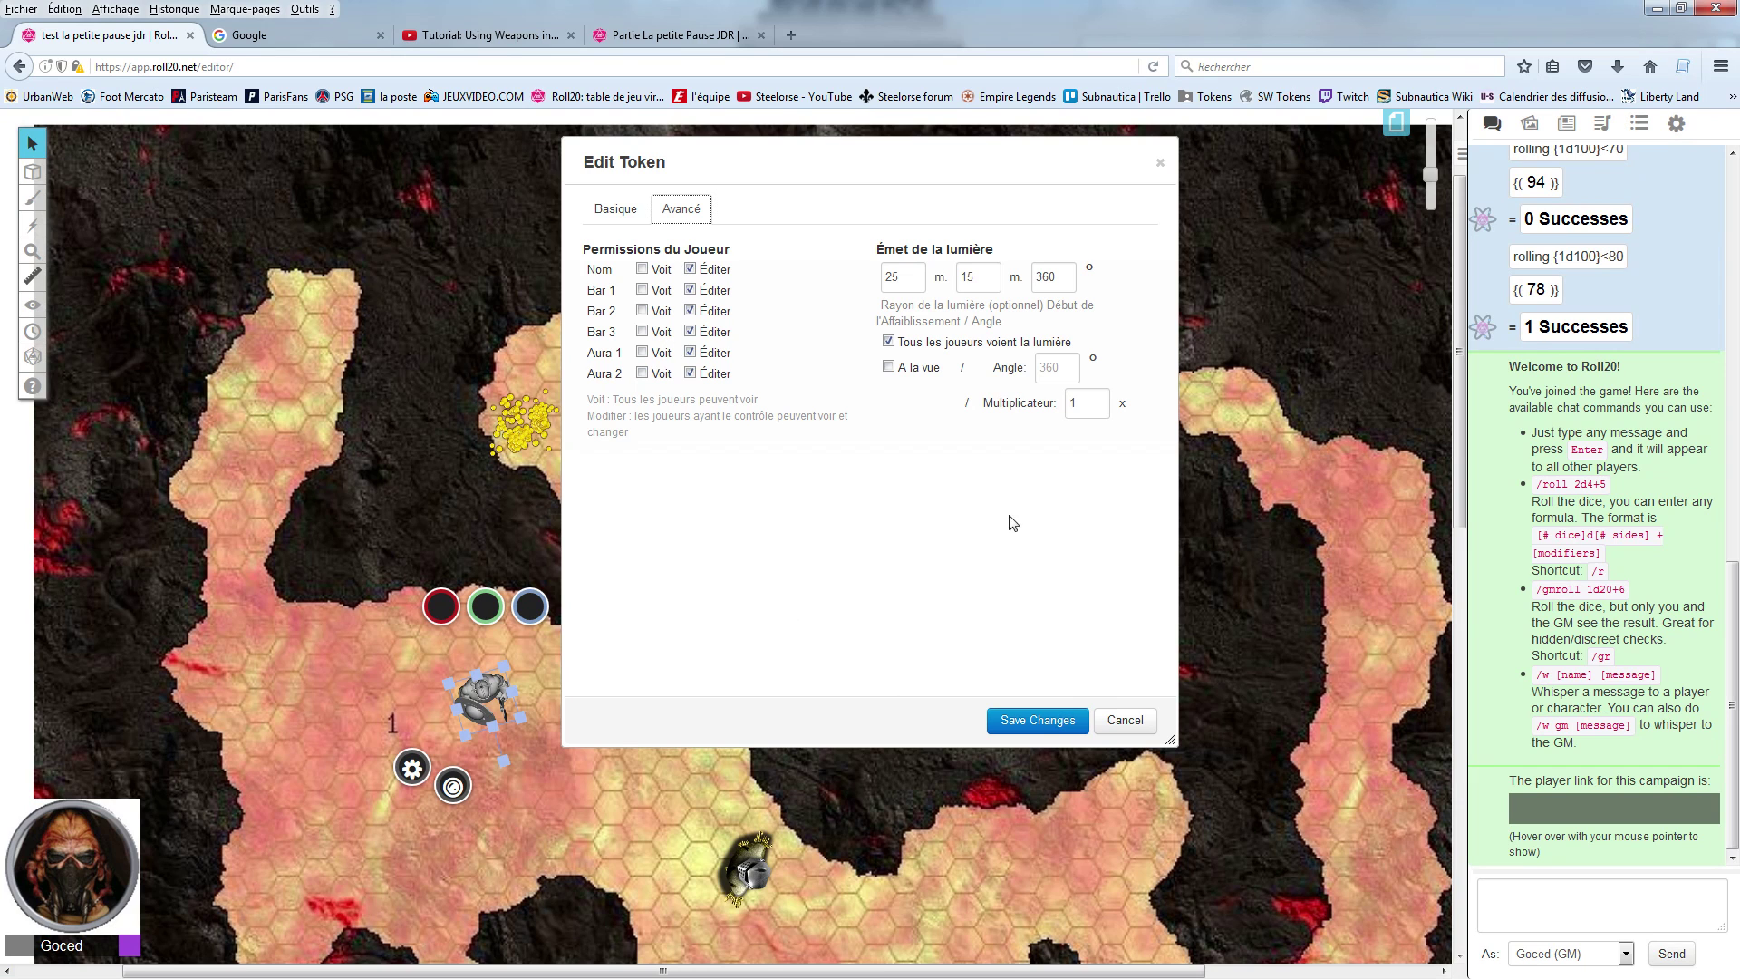
pyautogui.click(615, 209)
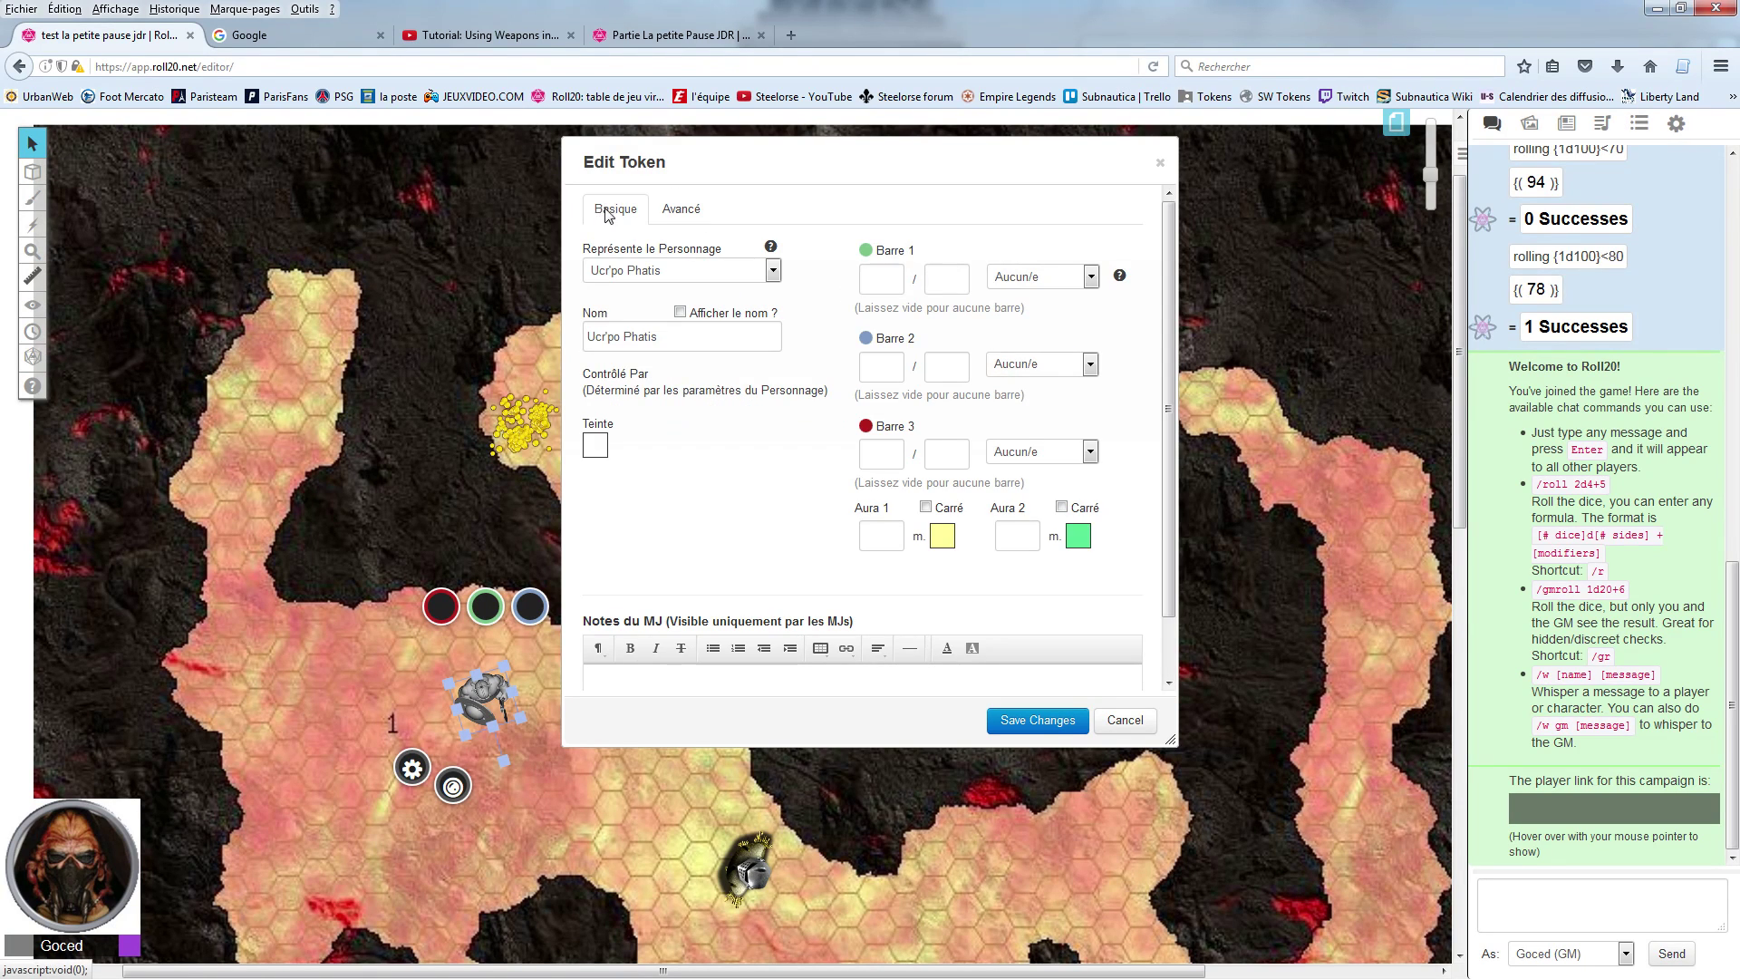
pyautogui.click(1039, 721)
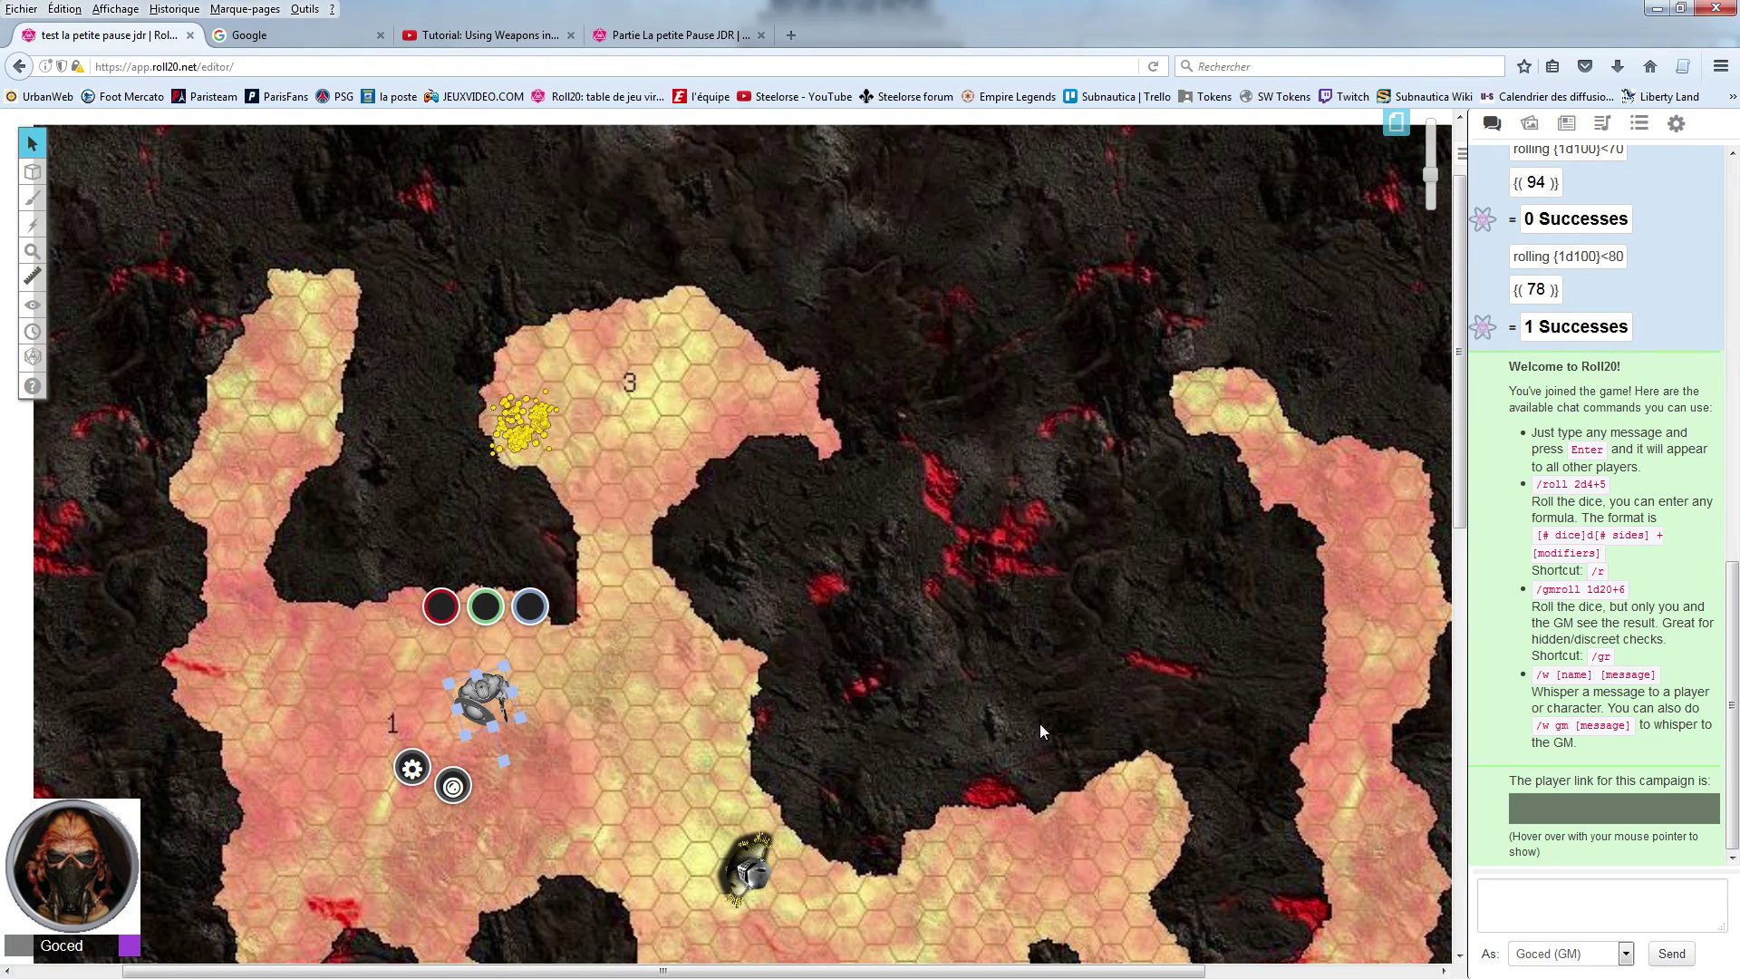
# Step: Add a new ability to the Ucr'po Phatis character's attributes and abilities and open it for editing
pyautogui.click(1567, 125)
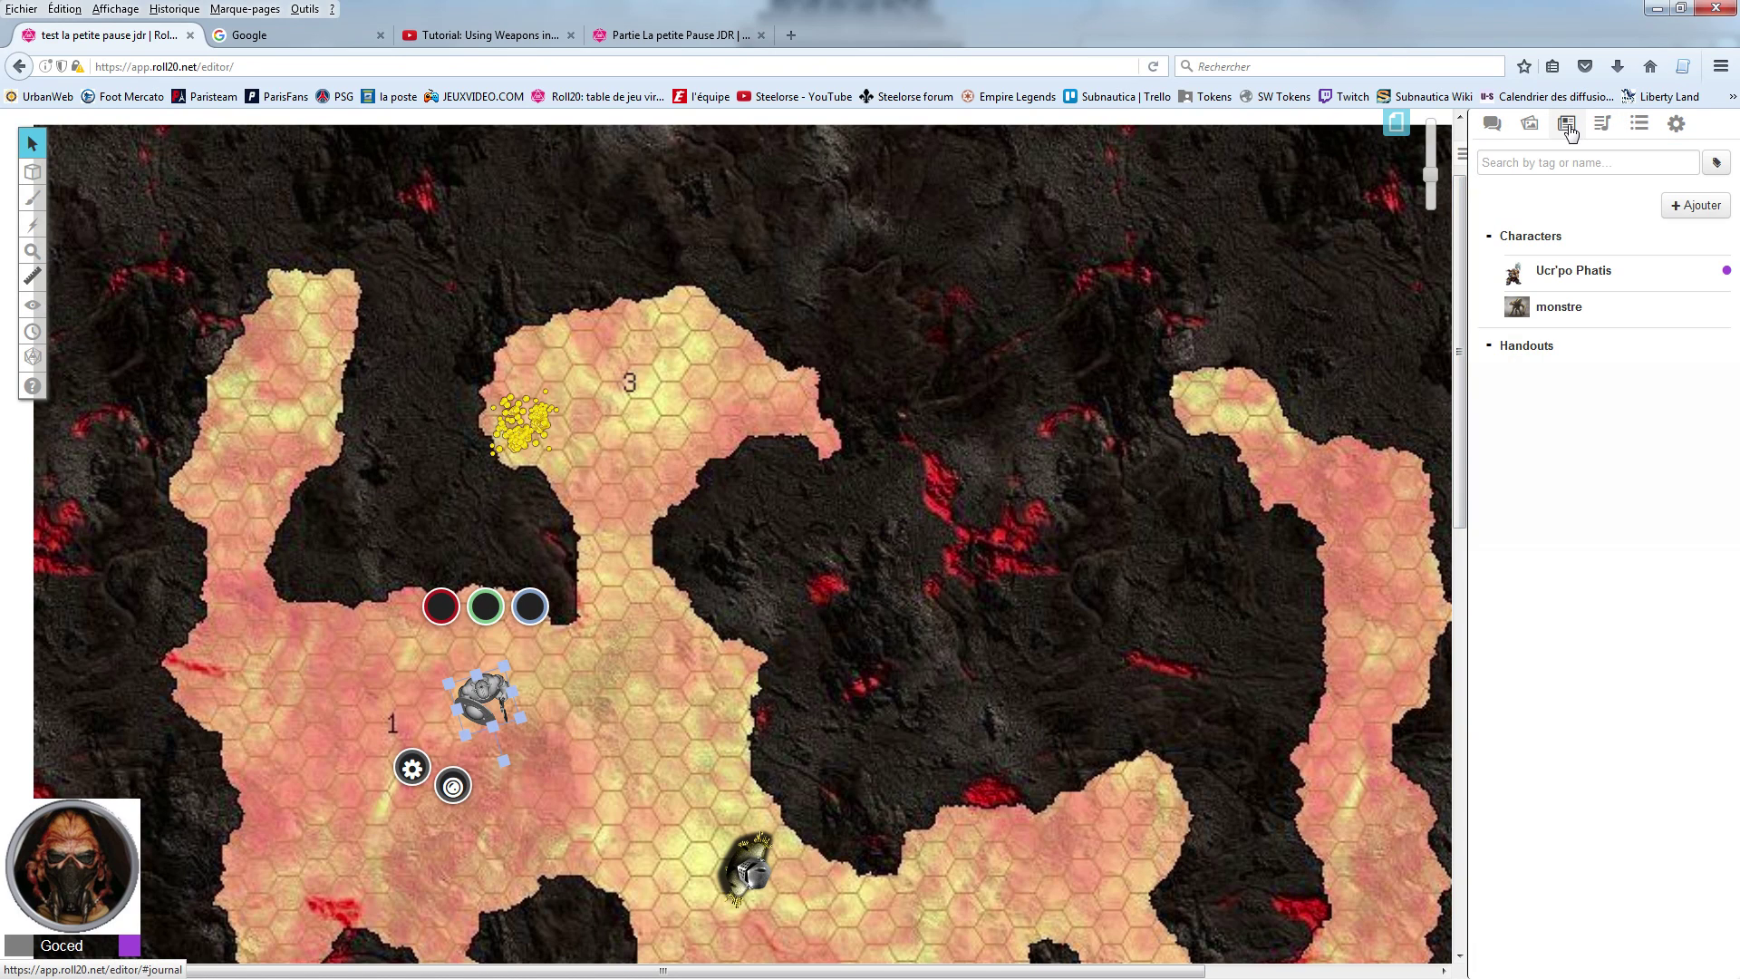
pyautogui.click(1572, 274)
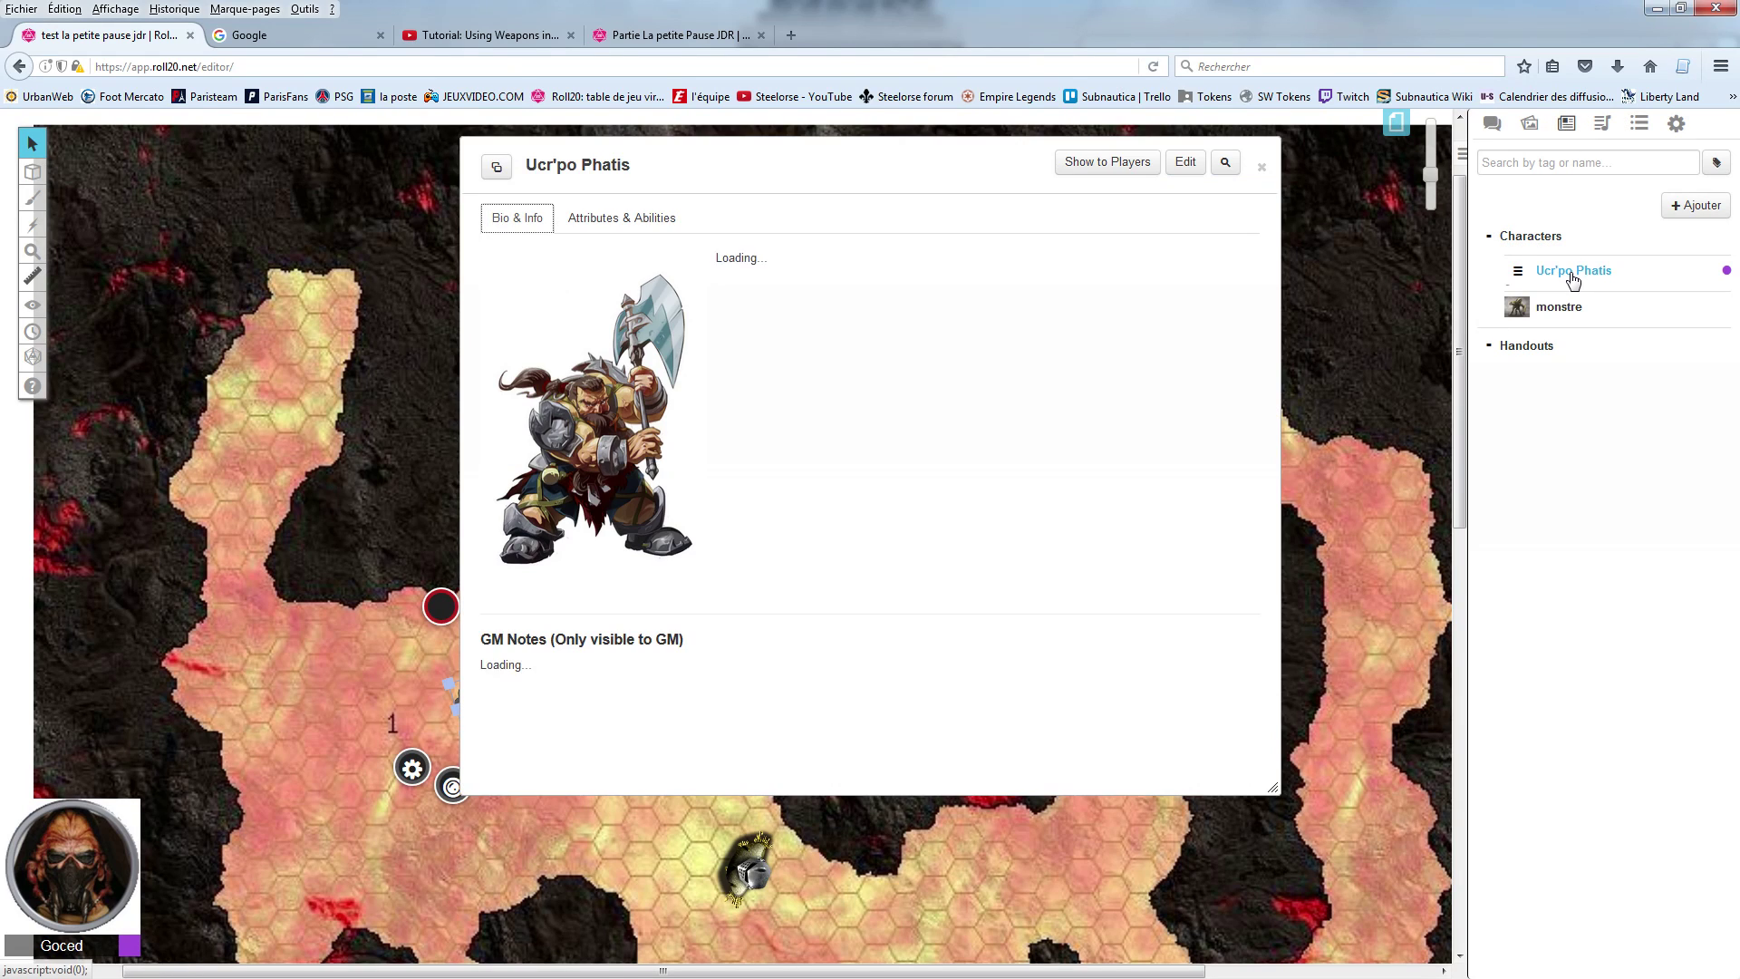
pyautogui.click(641, 226)
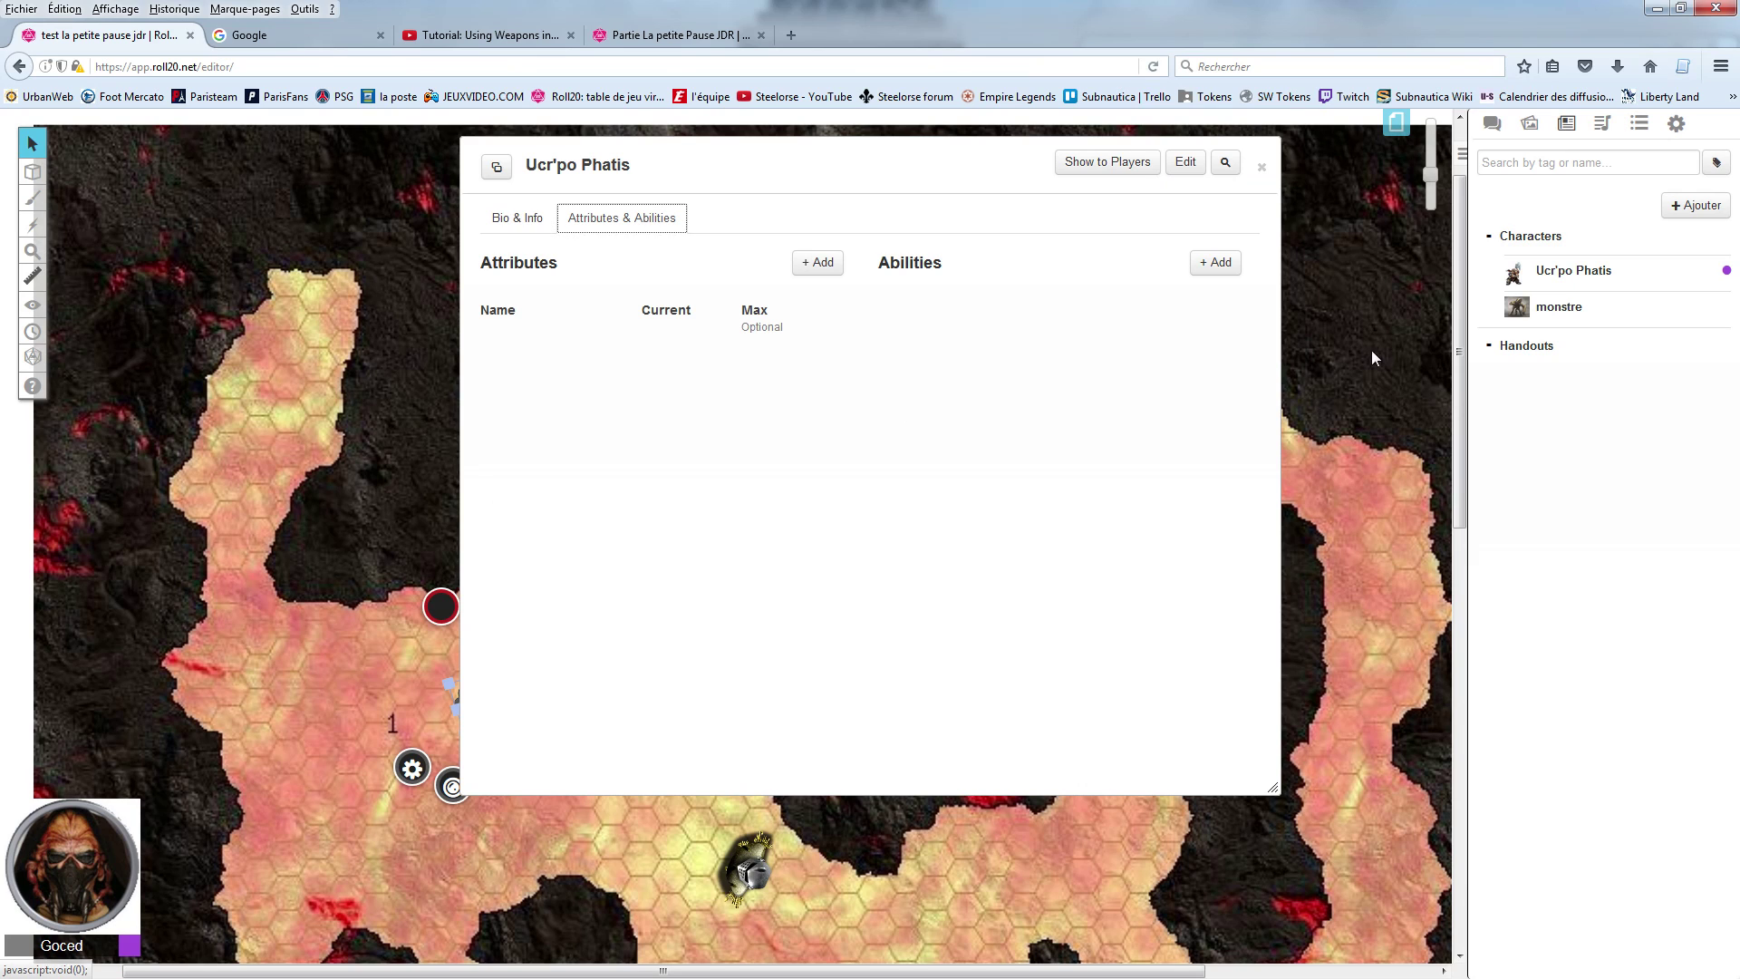
pyautogui.click(1219, 265)
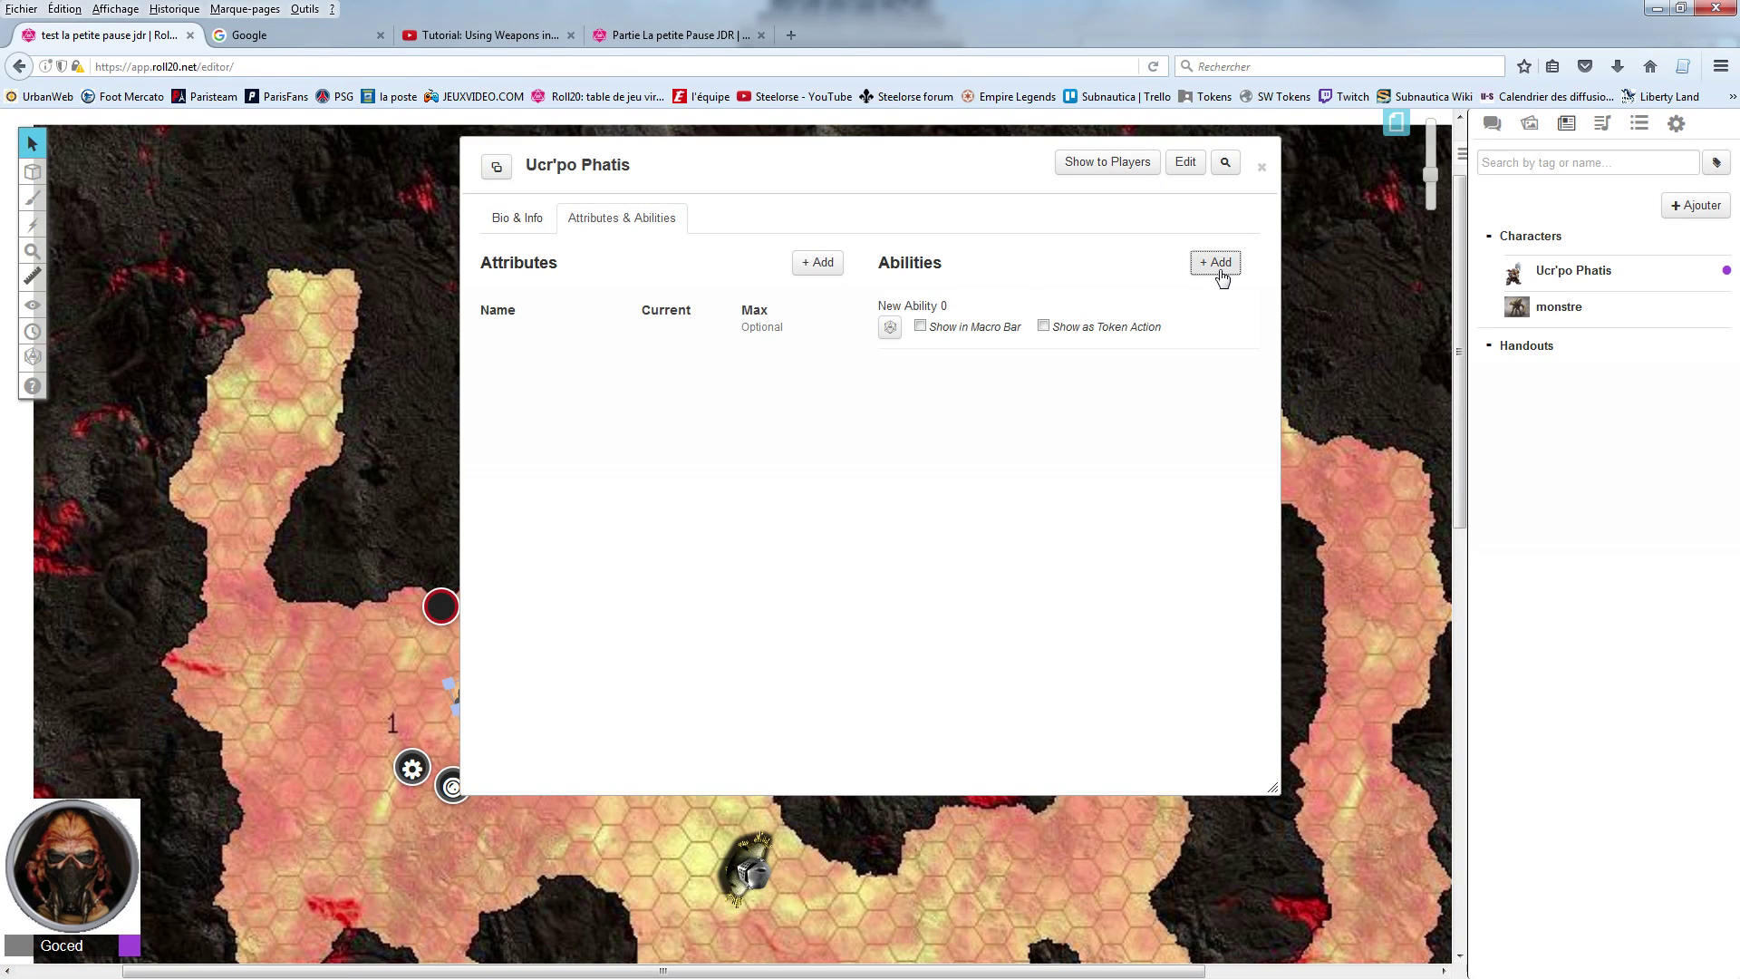
pyautogui.moveTo(1207, 313)
pyautogui.click(1210, 311)
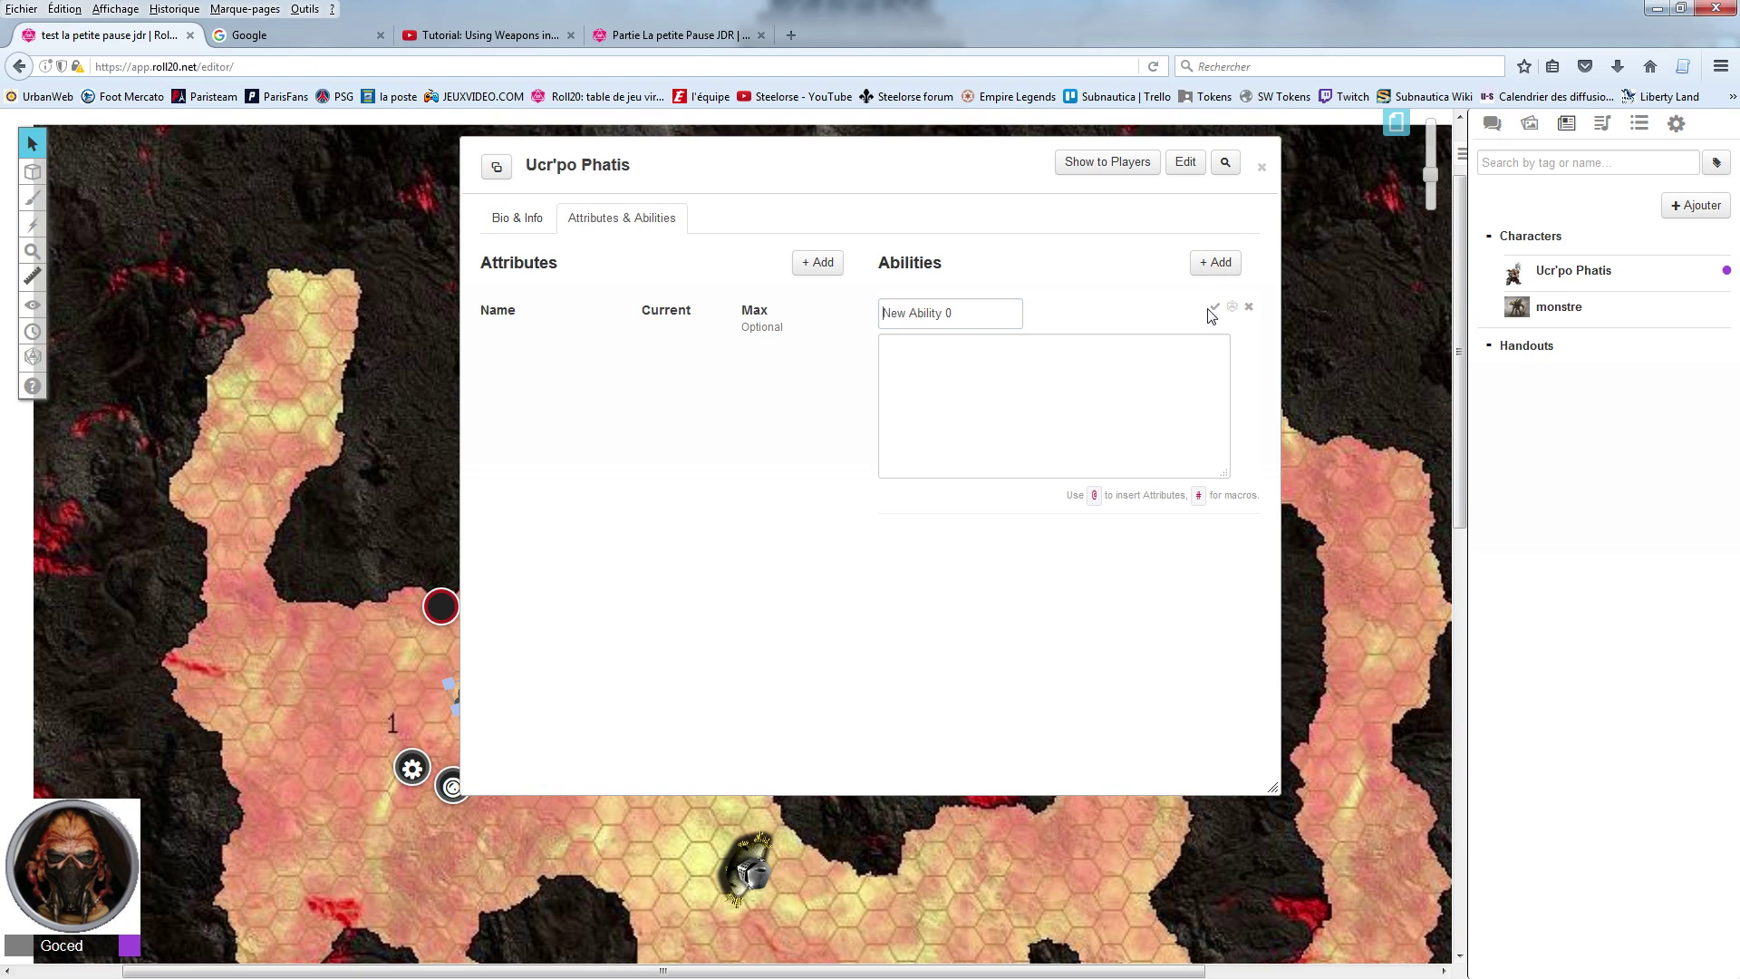
pyautogui.click(971, 367)
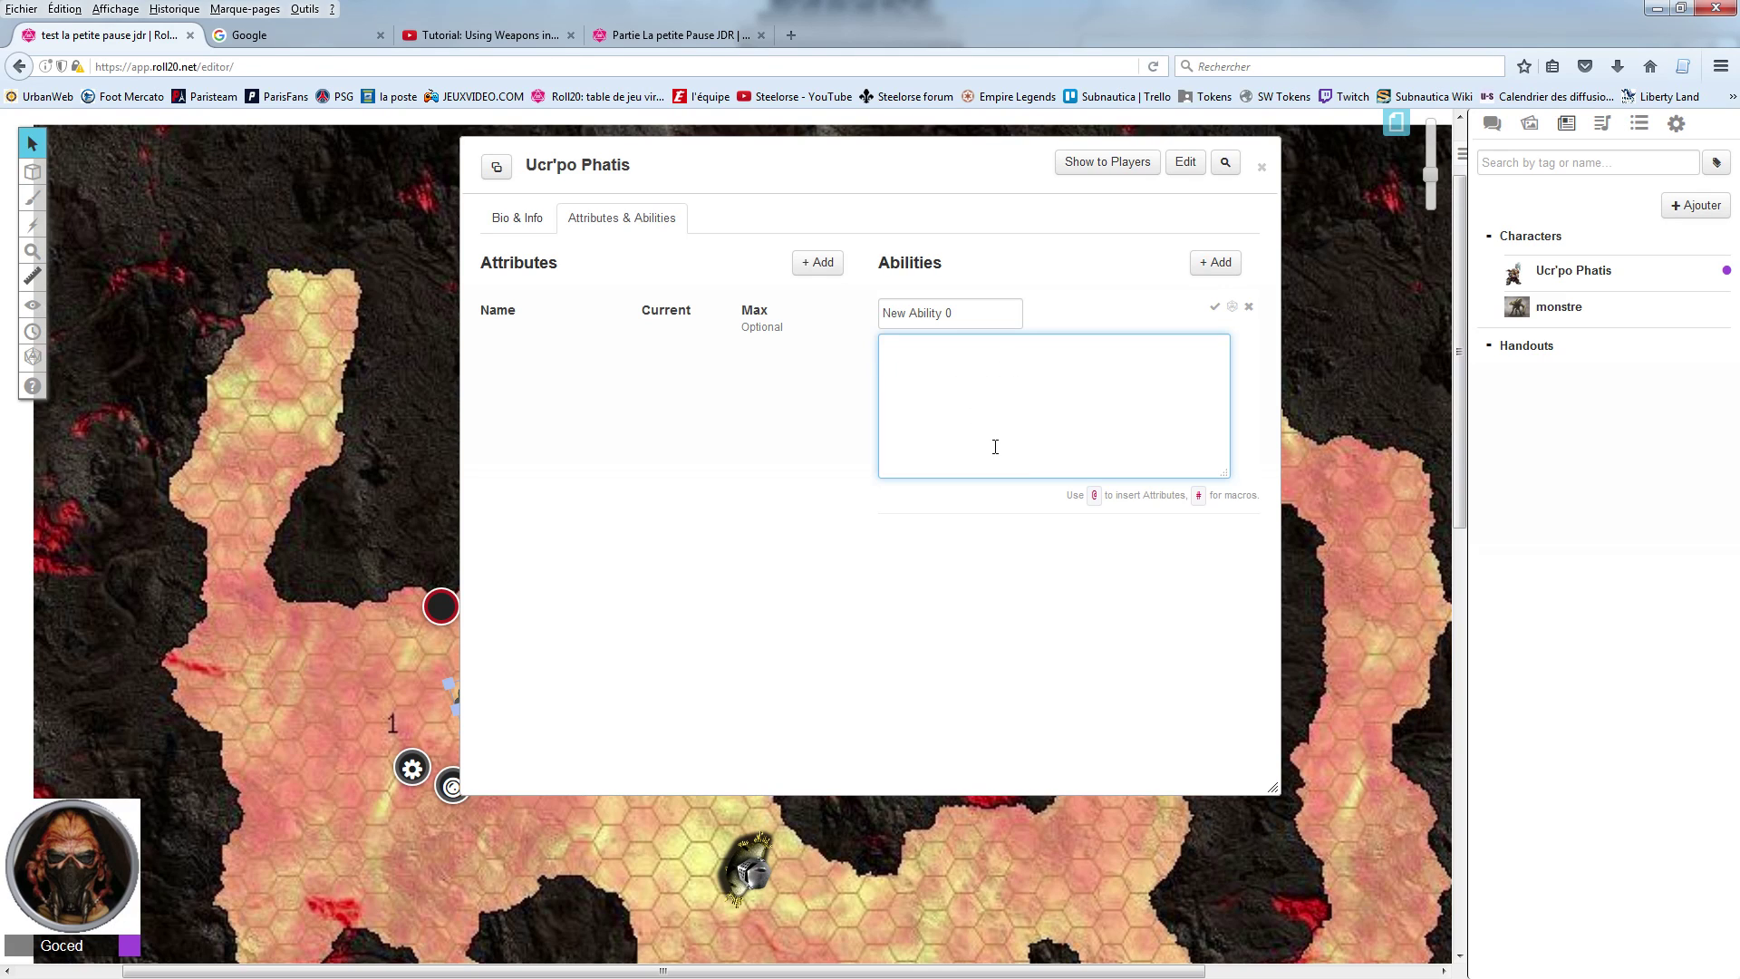
# Step: Add an attribute named "corps à corps" to the character with a maximum of 70
pyautogui.click(581, 354)
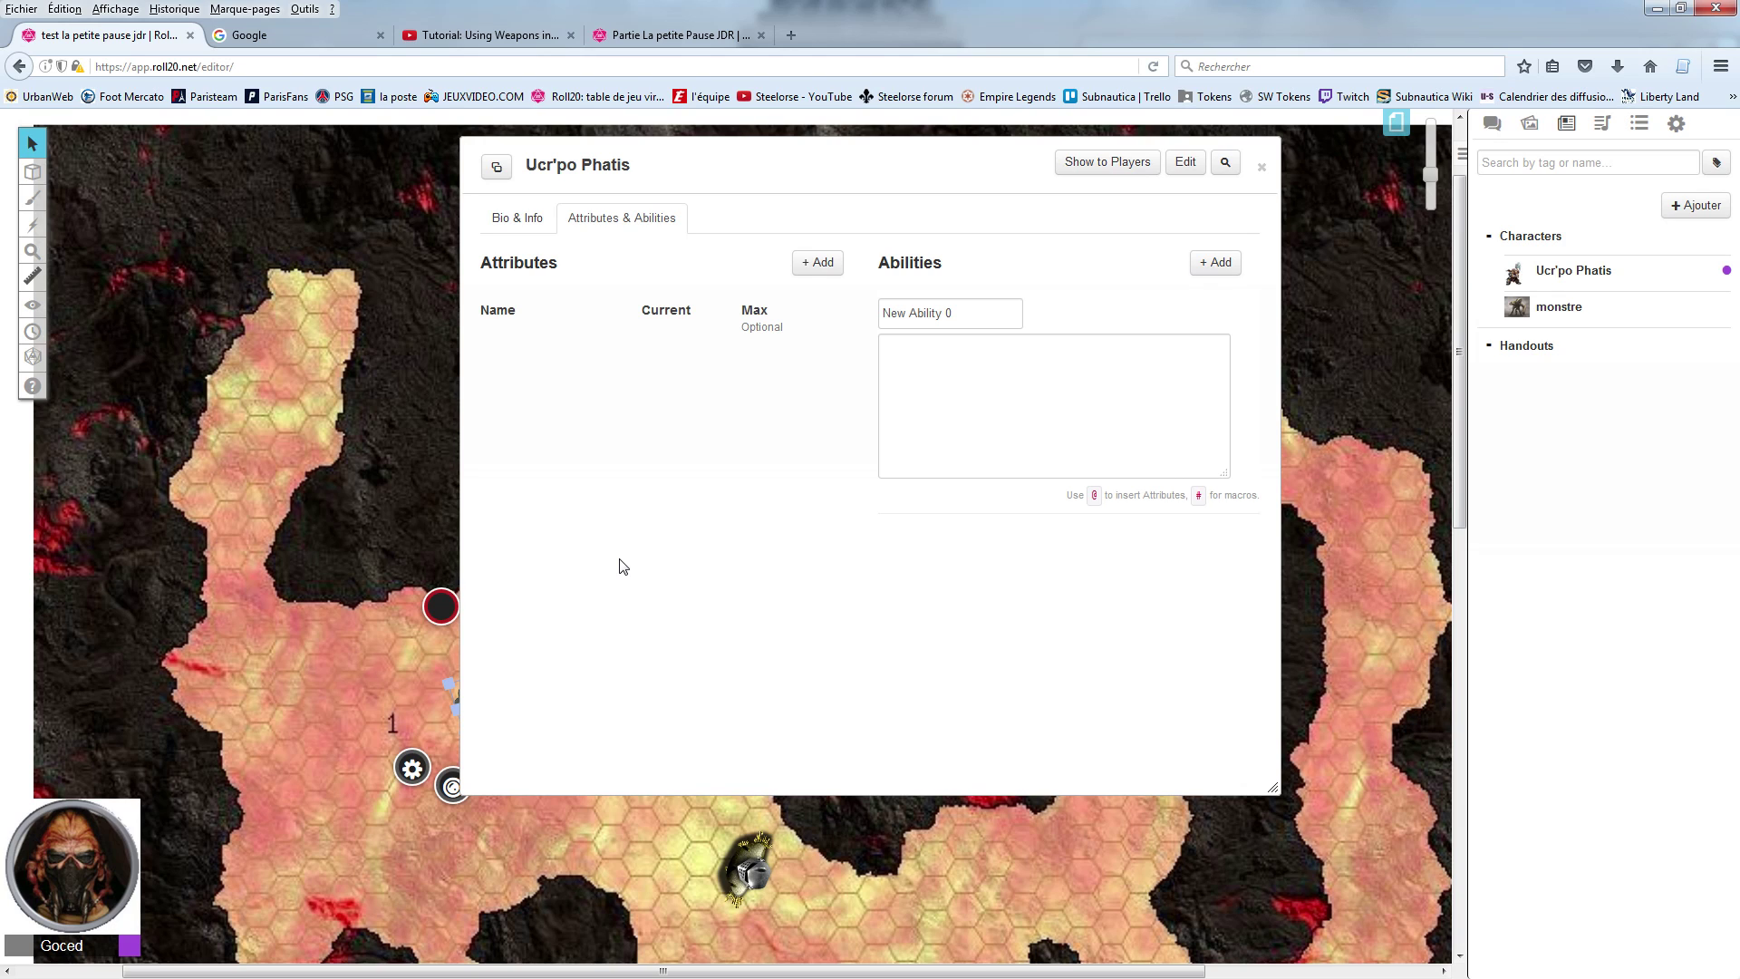
pyautogui.click(819, 262)
pyautogui.doubleClick(571, 365)
pyautogui.write('corps')
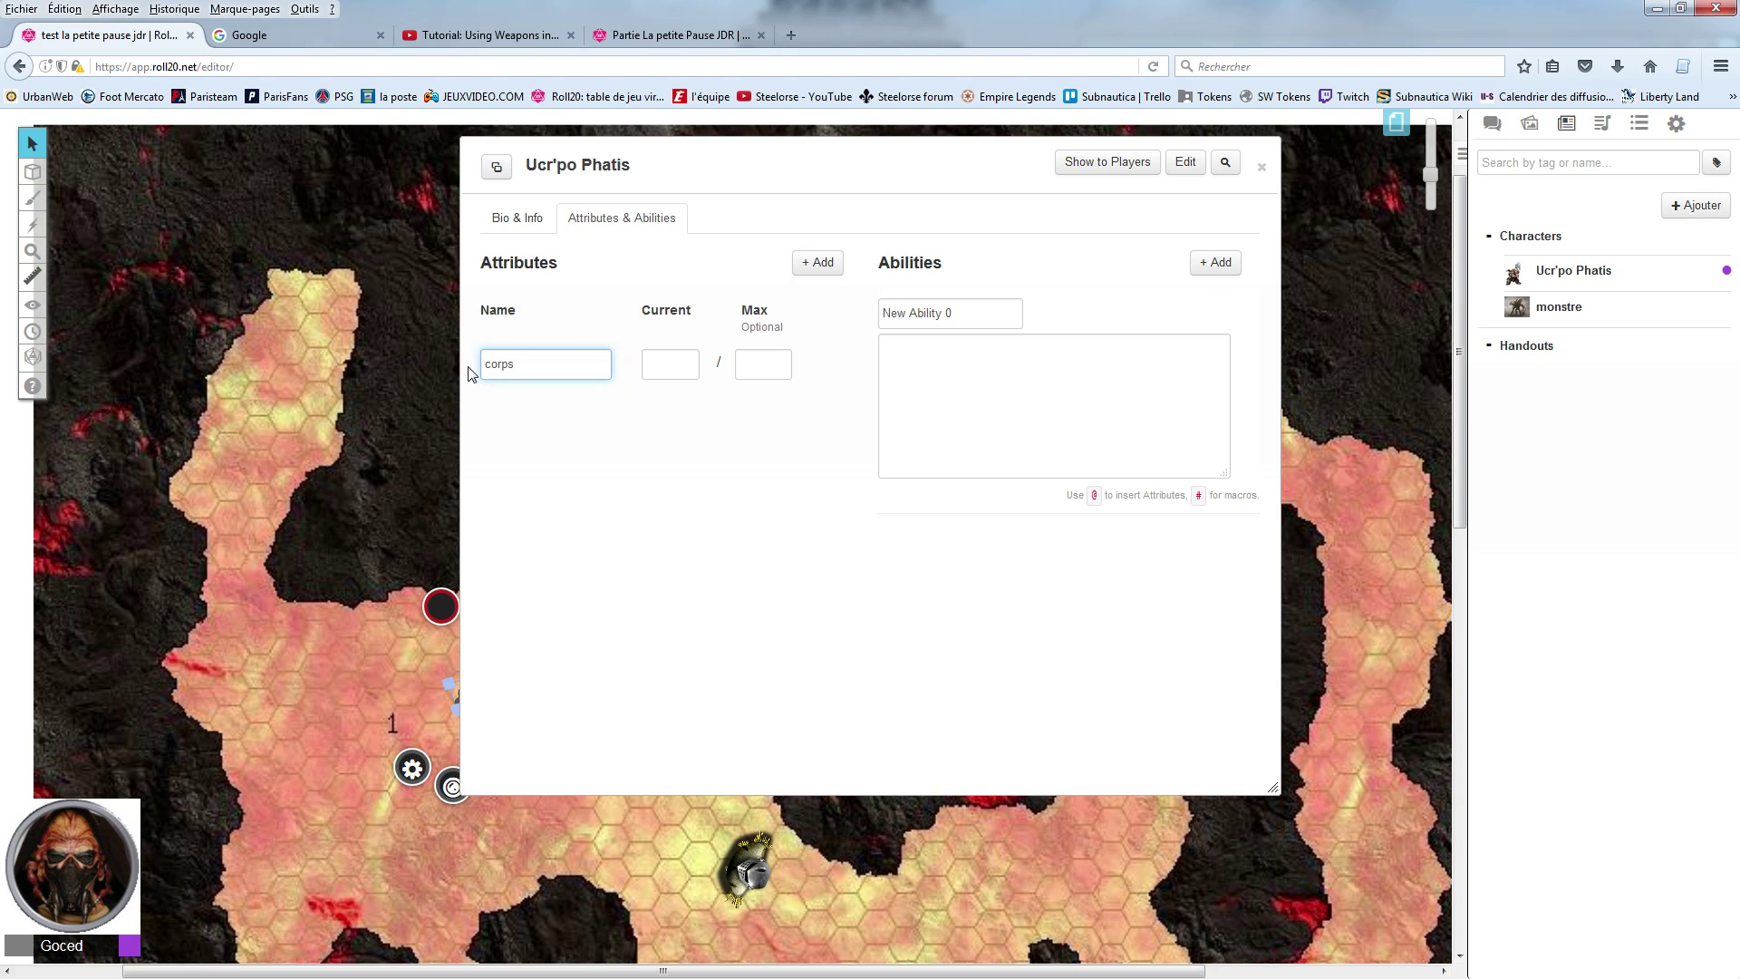
pyautogui.write(' à corps')
pyautogui.click(782, 366)
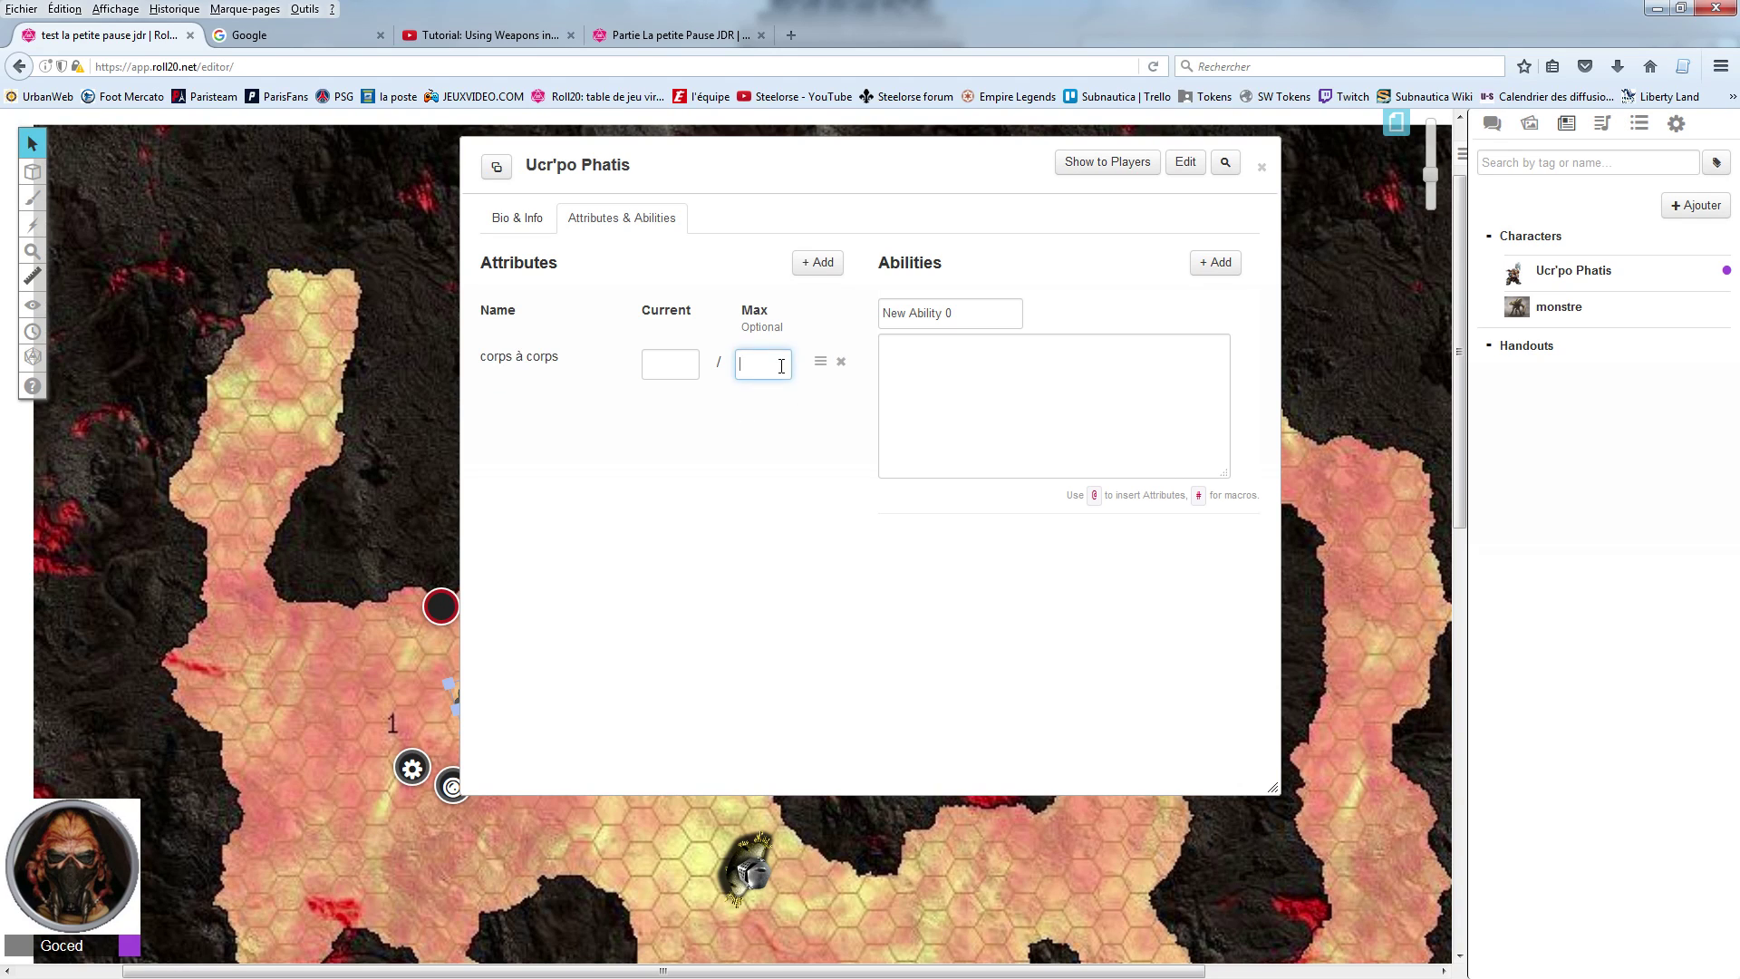
pyautogui.write('70')
pyautogui.click(731, 472)
# Step: Rename the character's new ability as "corps-a-corps"
pyautogui.click(981, 407)
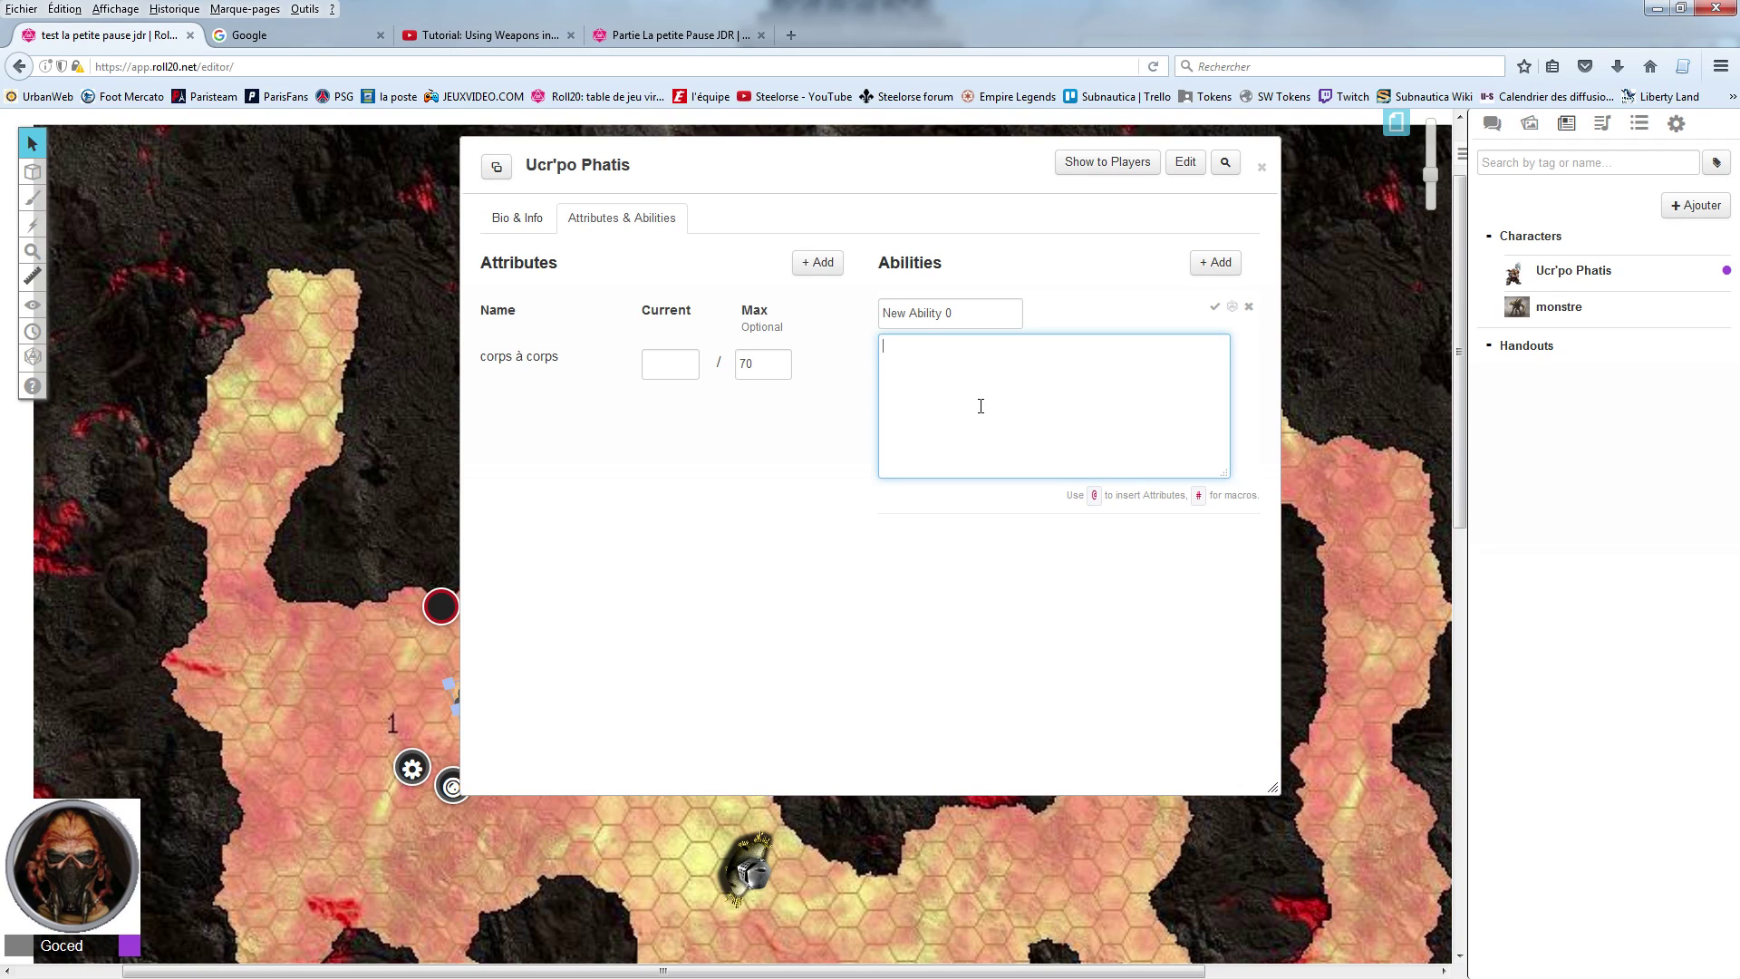
pyautogui.moveTo(974, 311); pyautogui.dragTo(862, 309)
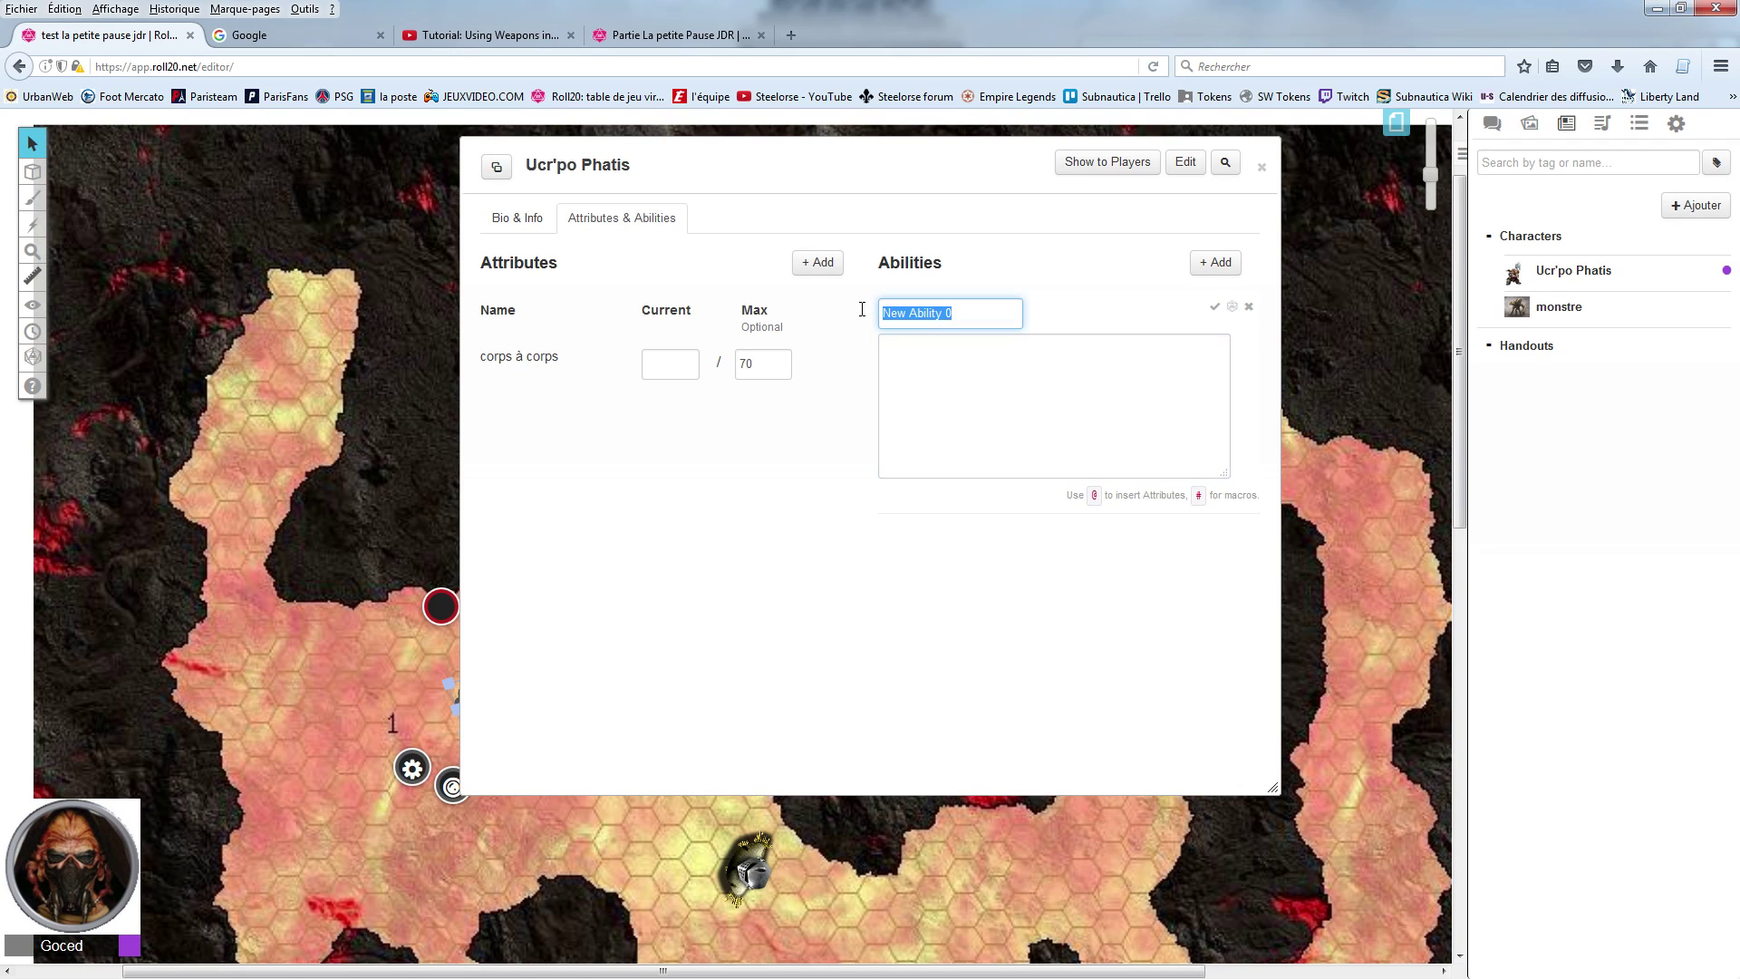
pyautogui.write('corps-a-corps')
pyautogui.click(971, 391)
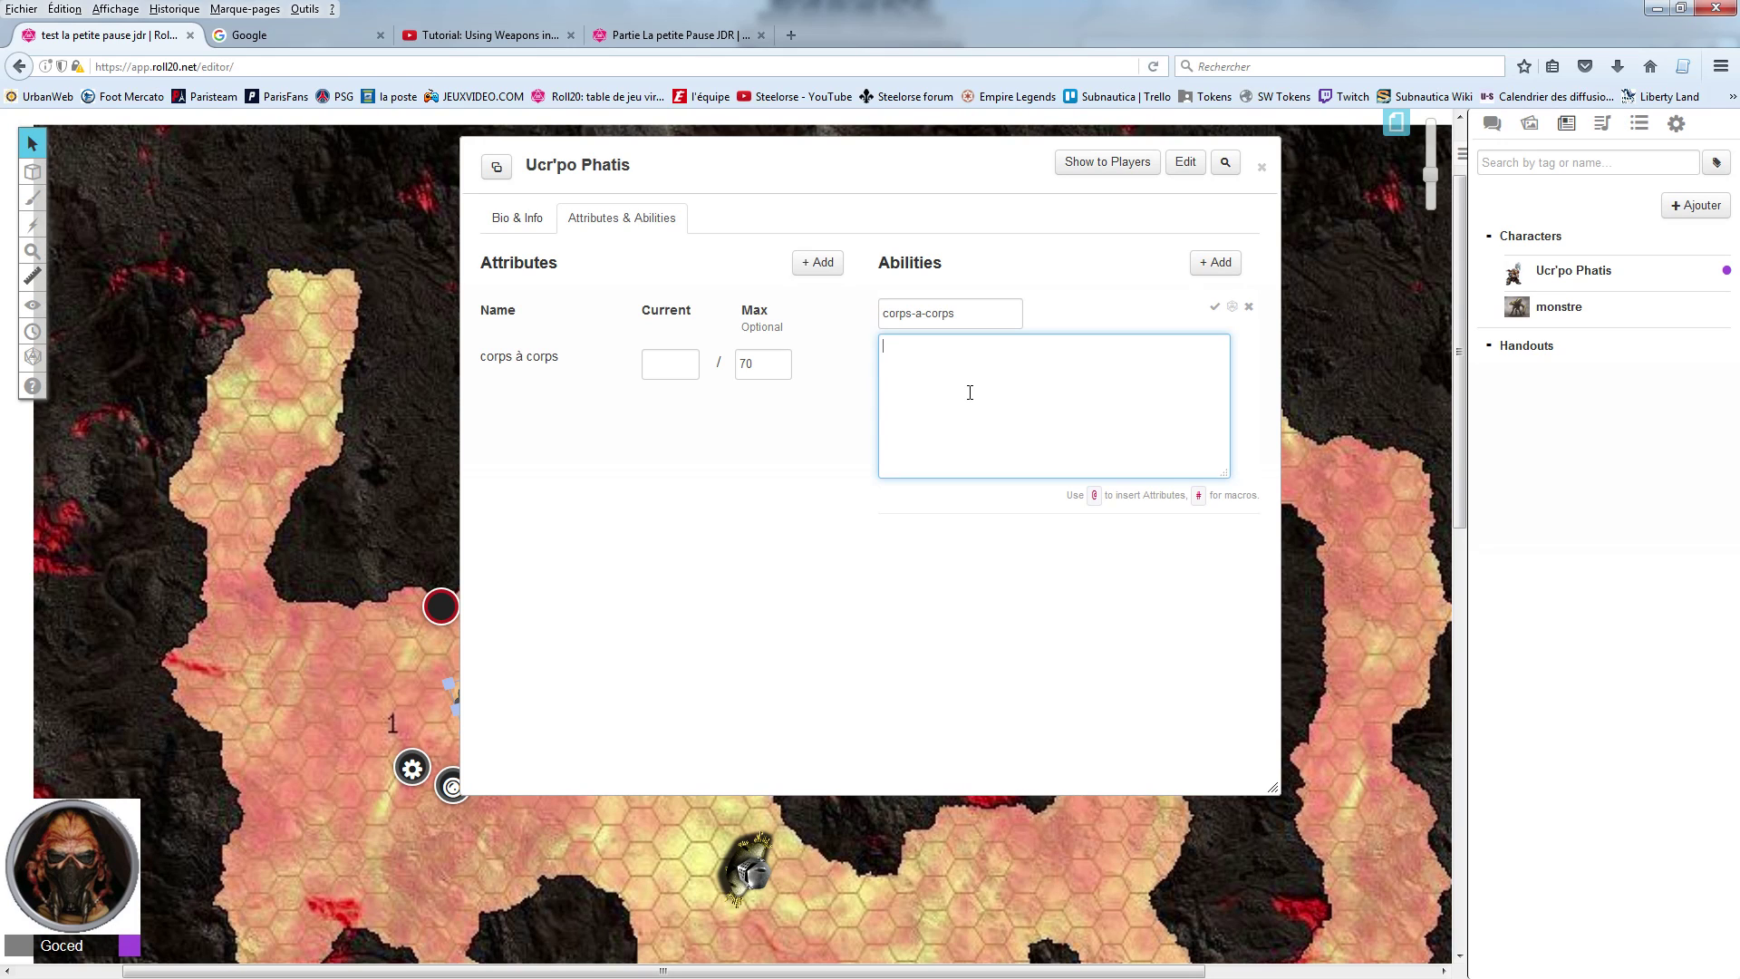
# Step: Enter the roll formula /roll {1d100}<70 in the corps-a-corps ability and save it
pyautogui.write('/ro')
pyautogui.write('d20')
pyautogui.press('BackSpace')
pyautogui.press('BackSpace')
pyautogui.write('100')
pyautogui.write('70')
pyautogui.click(1214, 307)
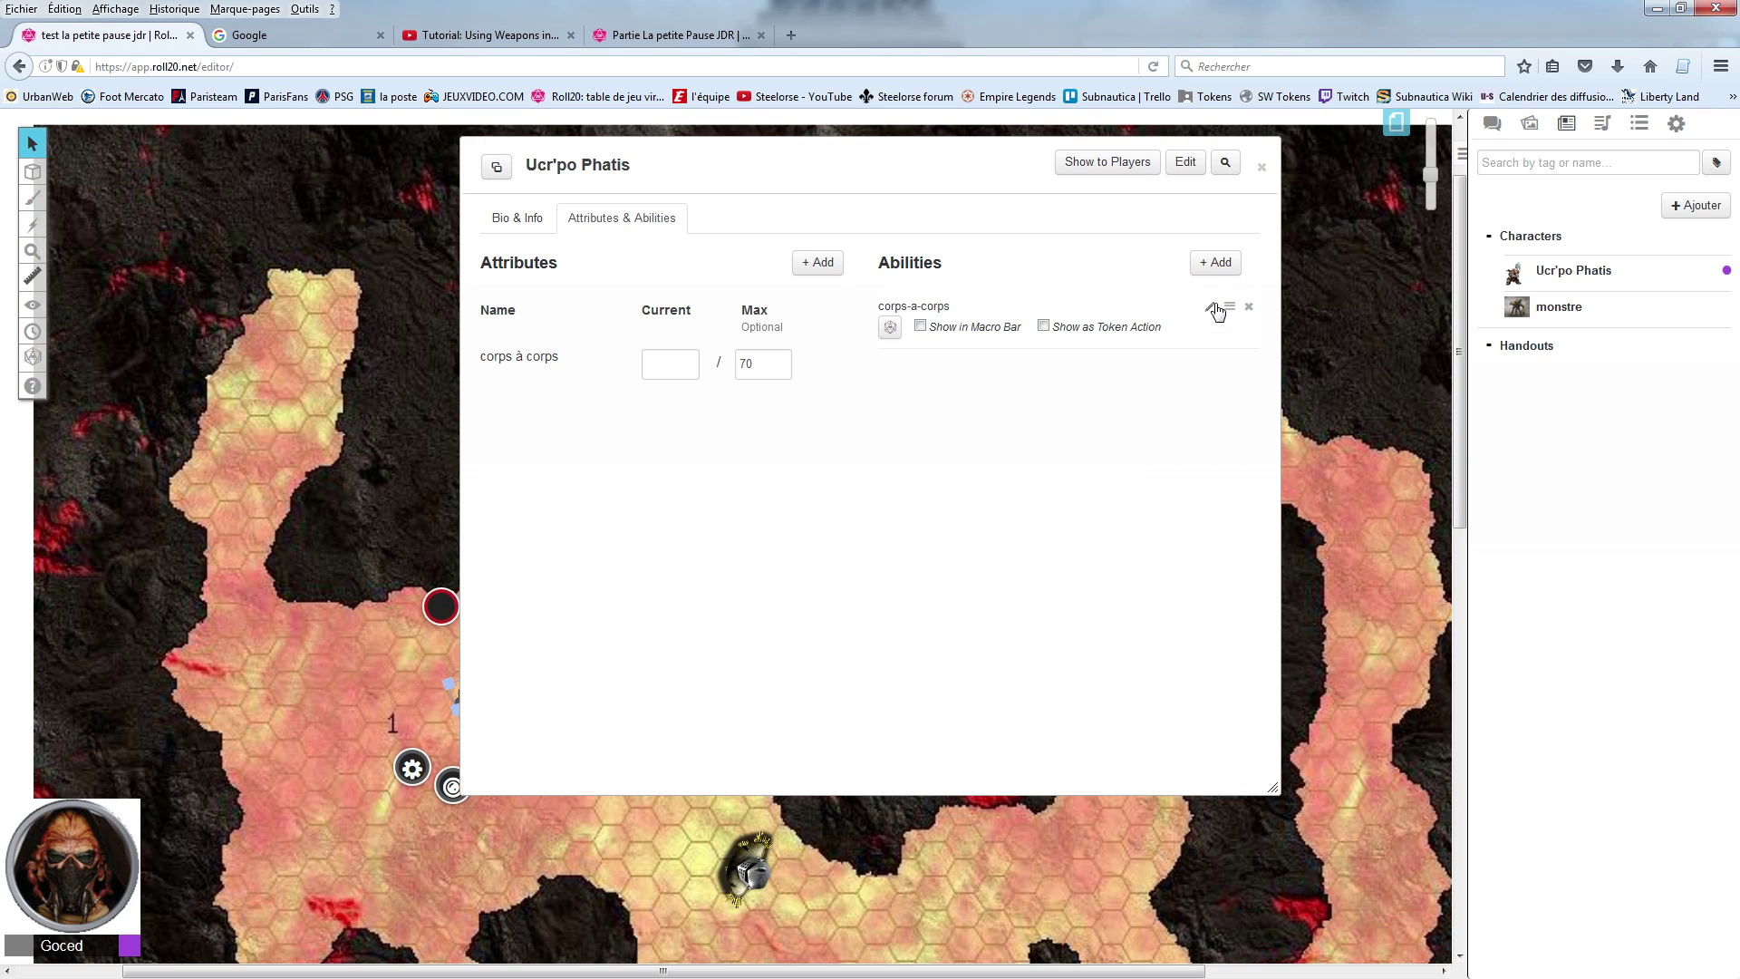
# Step: Show the corps-a-corps ability as a token action, close the character, and reselect the token in area 1
pyautogui.click(1044, 328)
pyautogui.click(1263, 167)
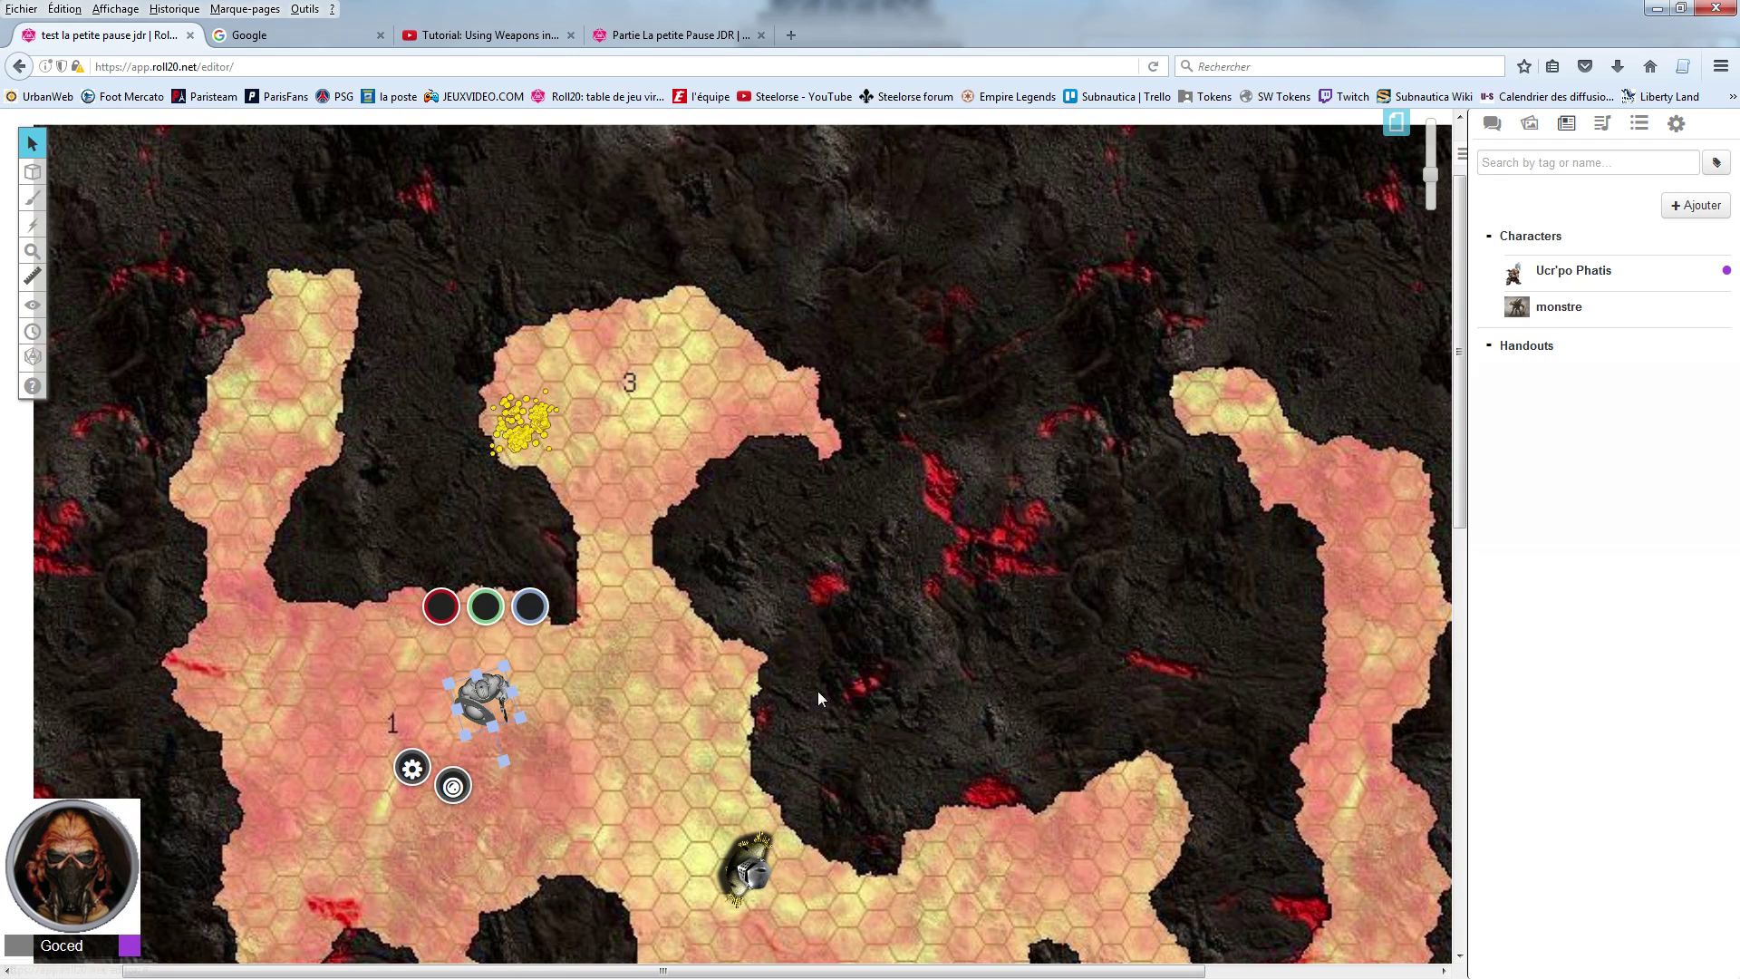
pyautogui.click(798, 691)
pyautogui.click(487, 696)
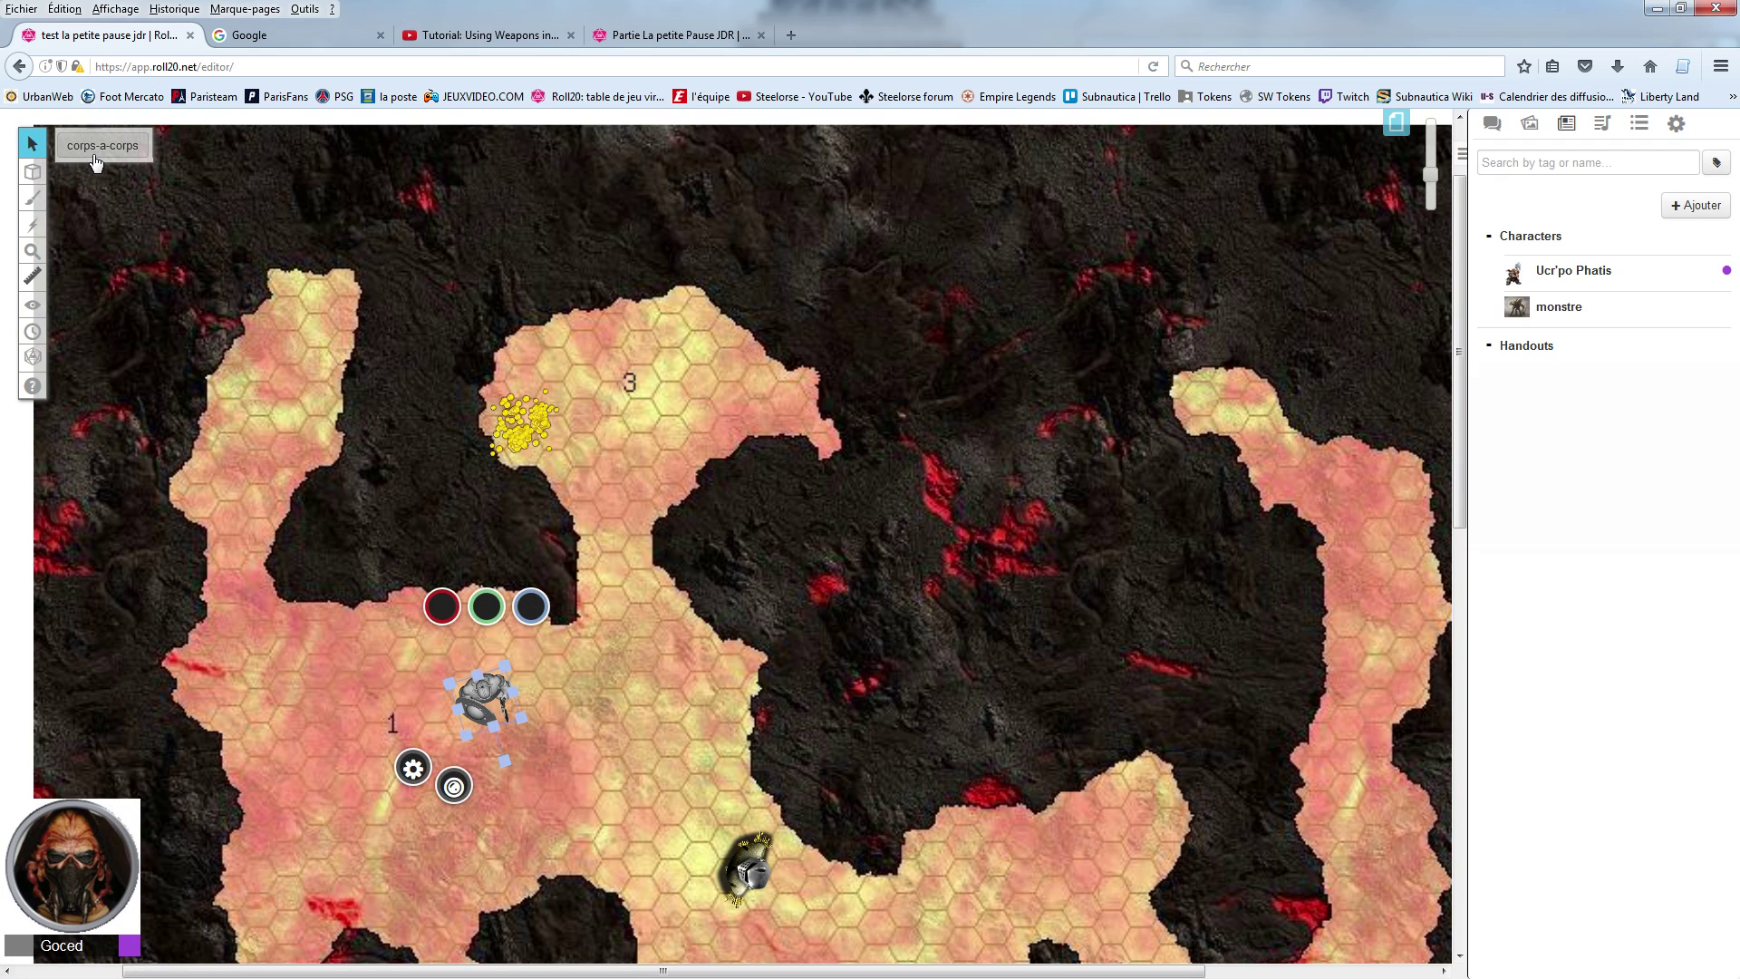
# Step: Set the area 1 token to represent the character Ucr'po Phatis and save the token settings
pyautogui.click(413, 769)
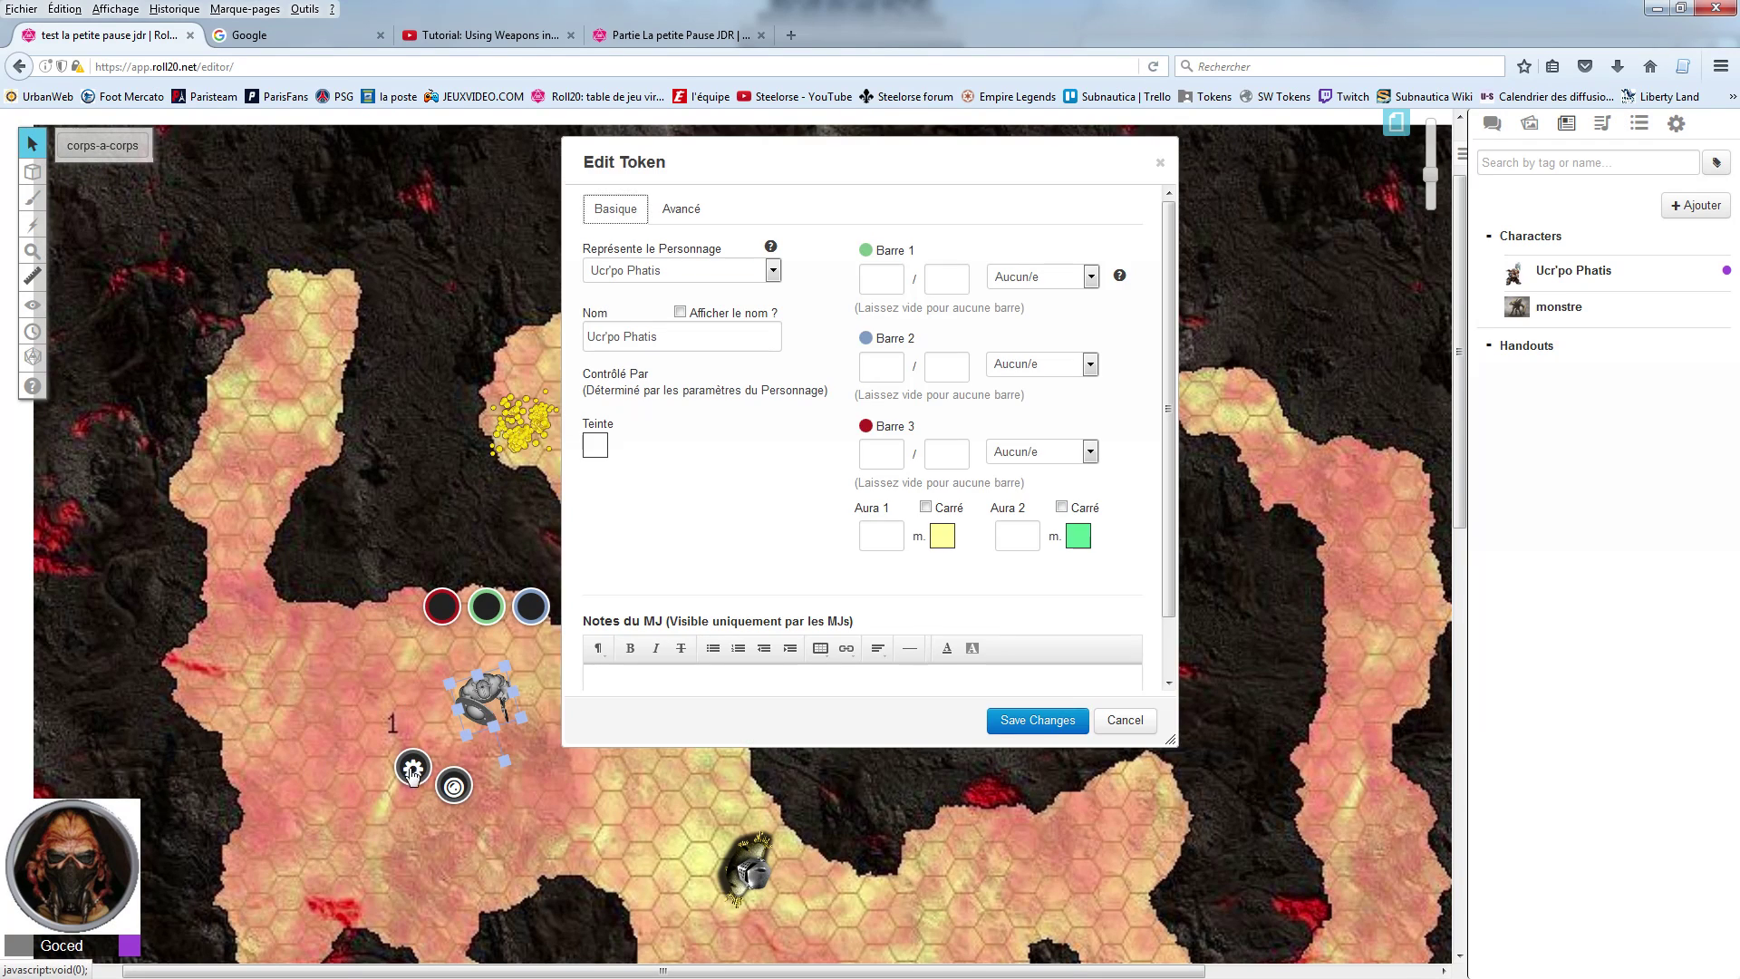
pyautogui.click(705, 270)
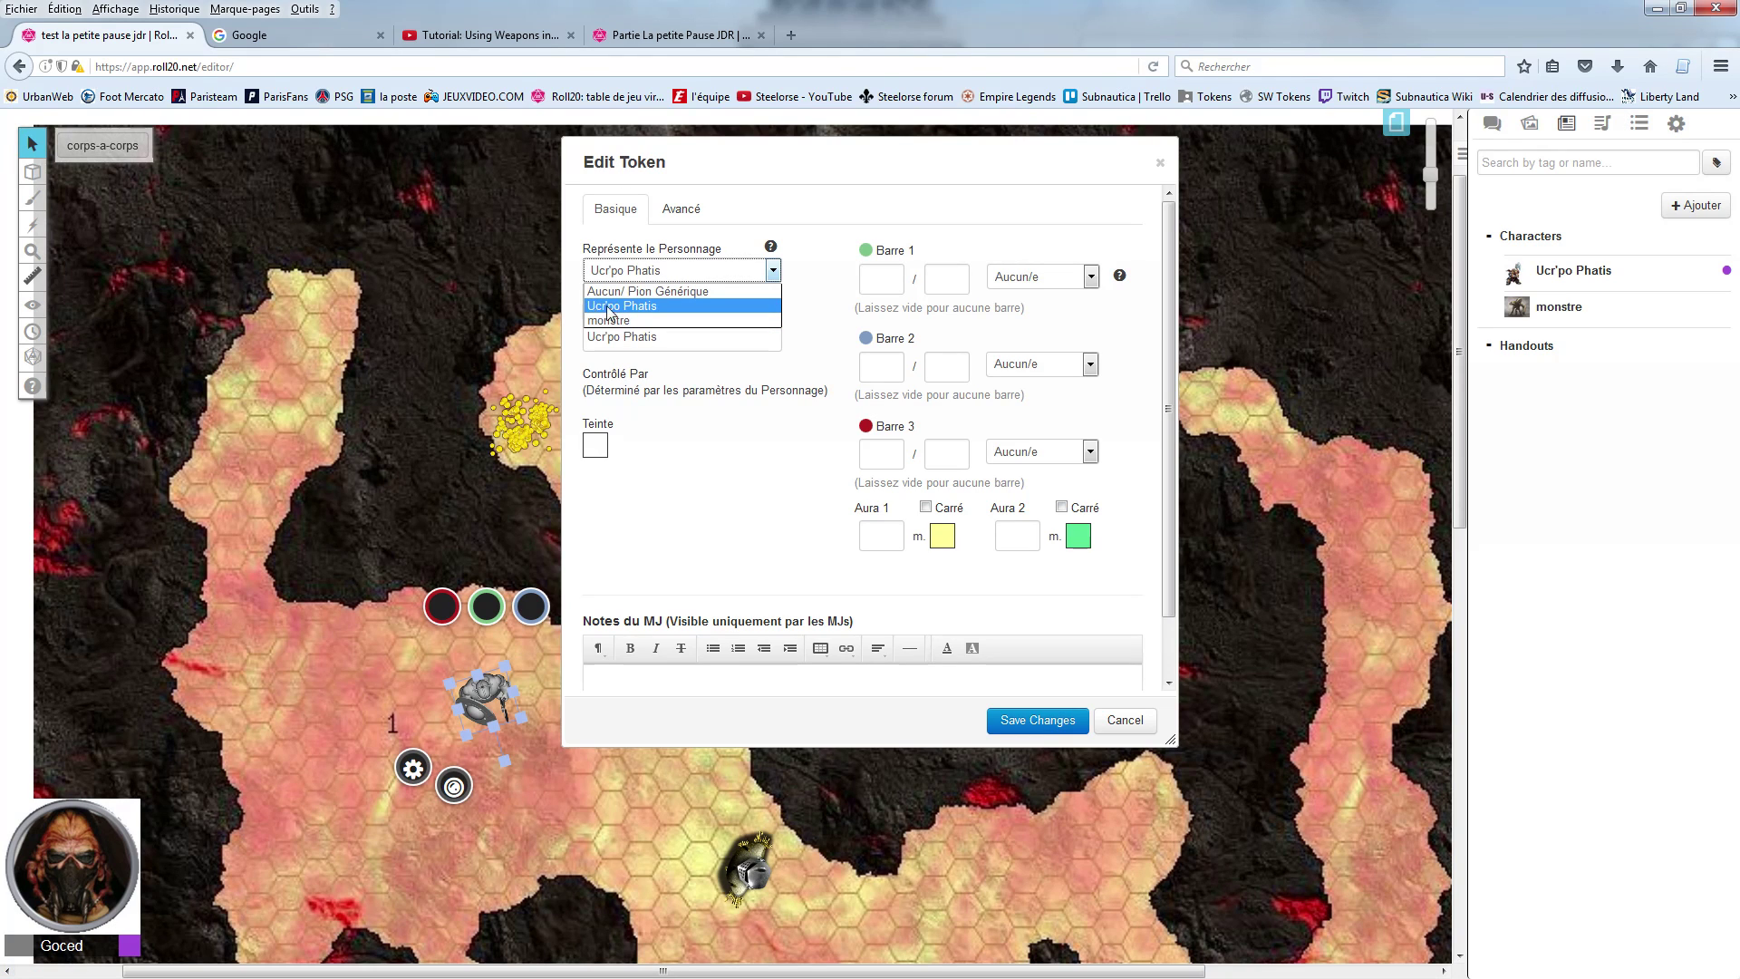
pyautogui.moveTo(33, 171)
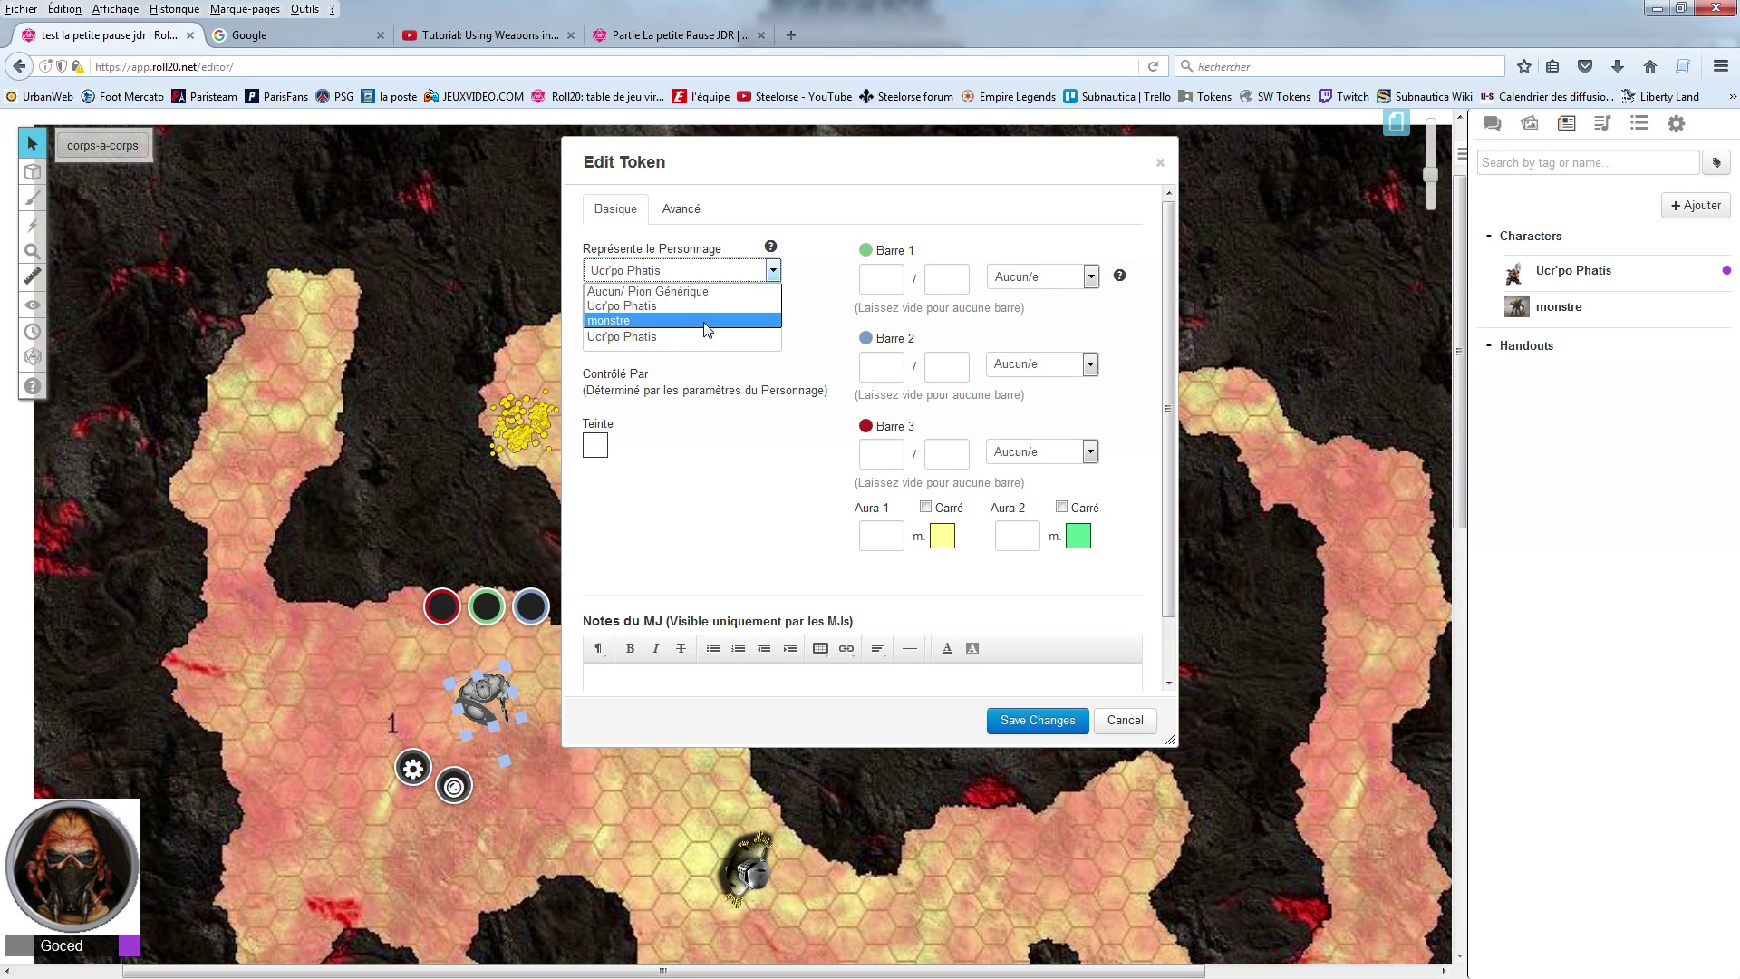
pyautogui.click(629, 308)
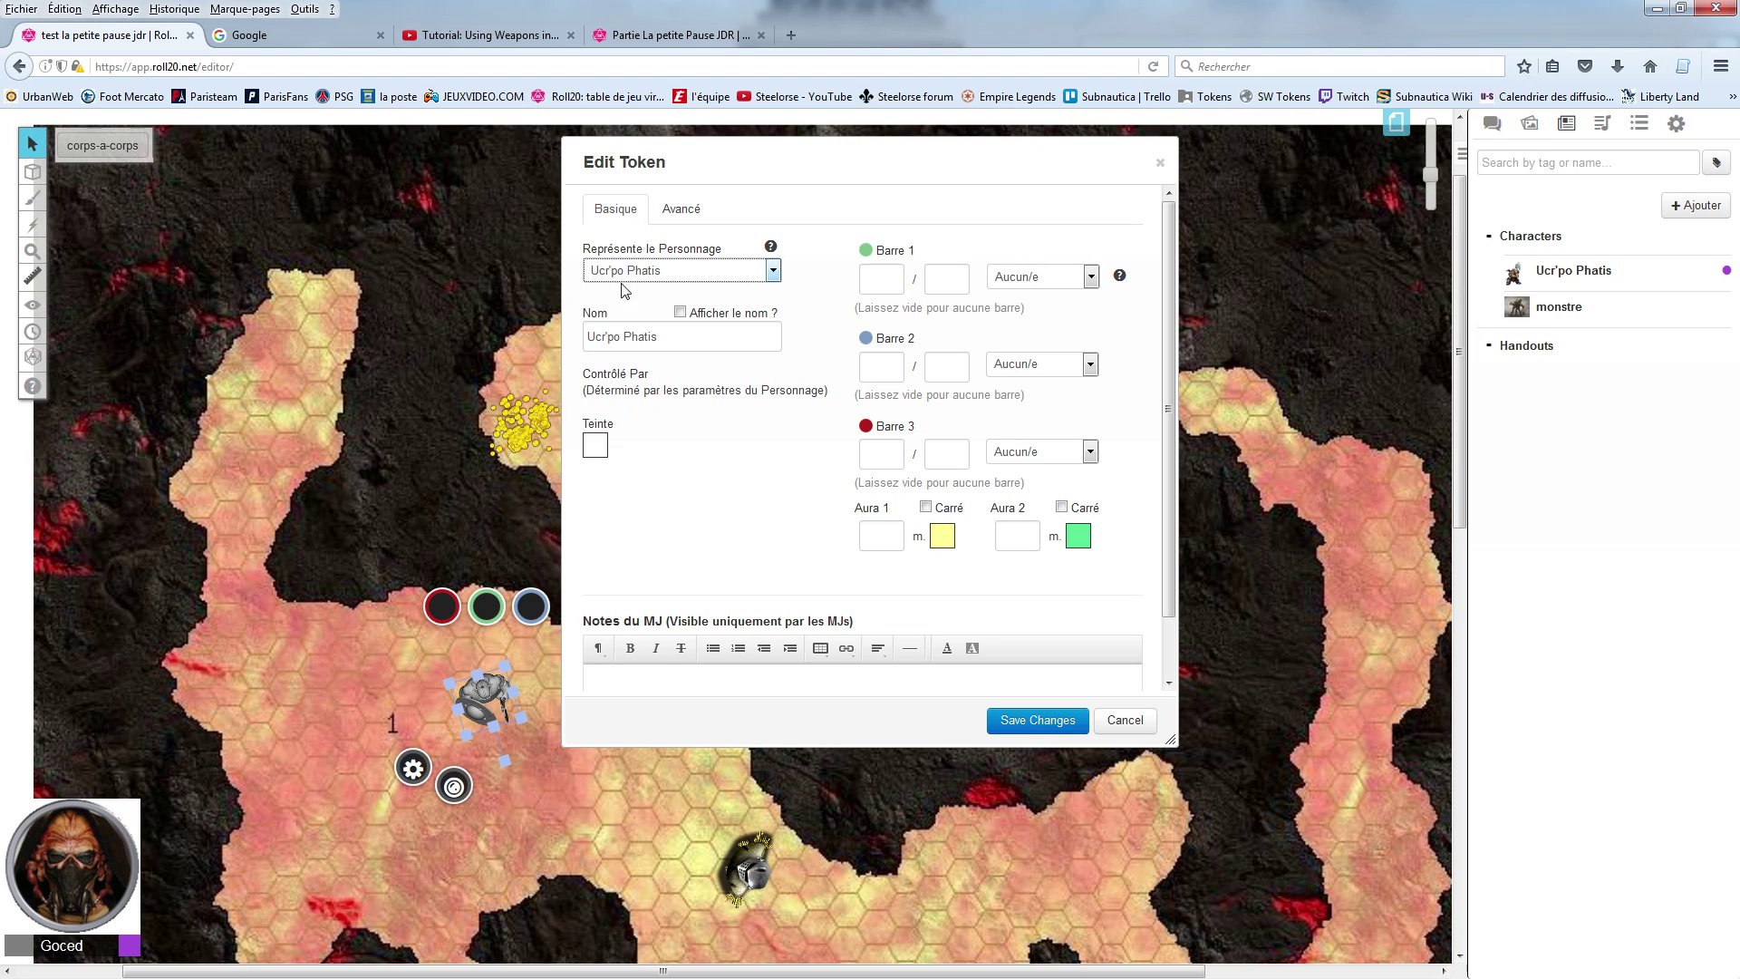
pyautogui.click(1038, 719)
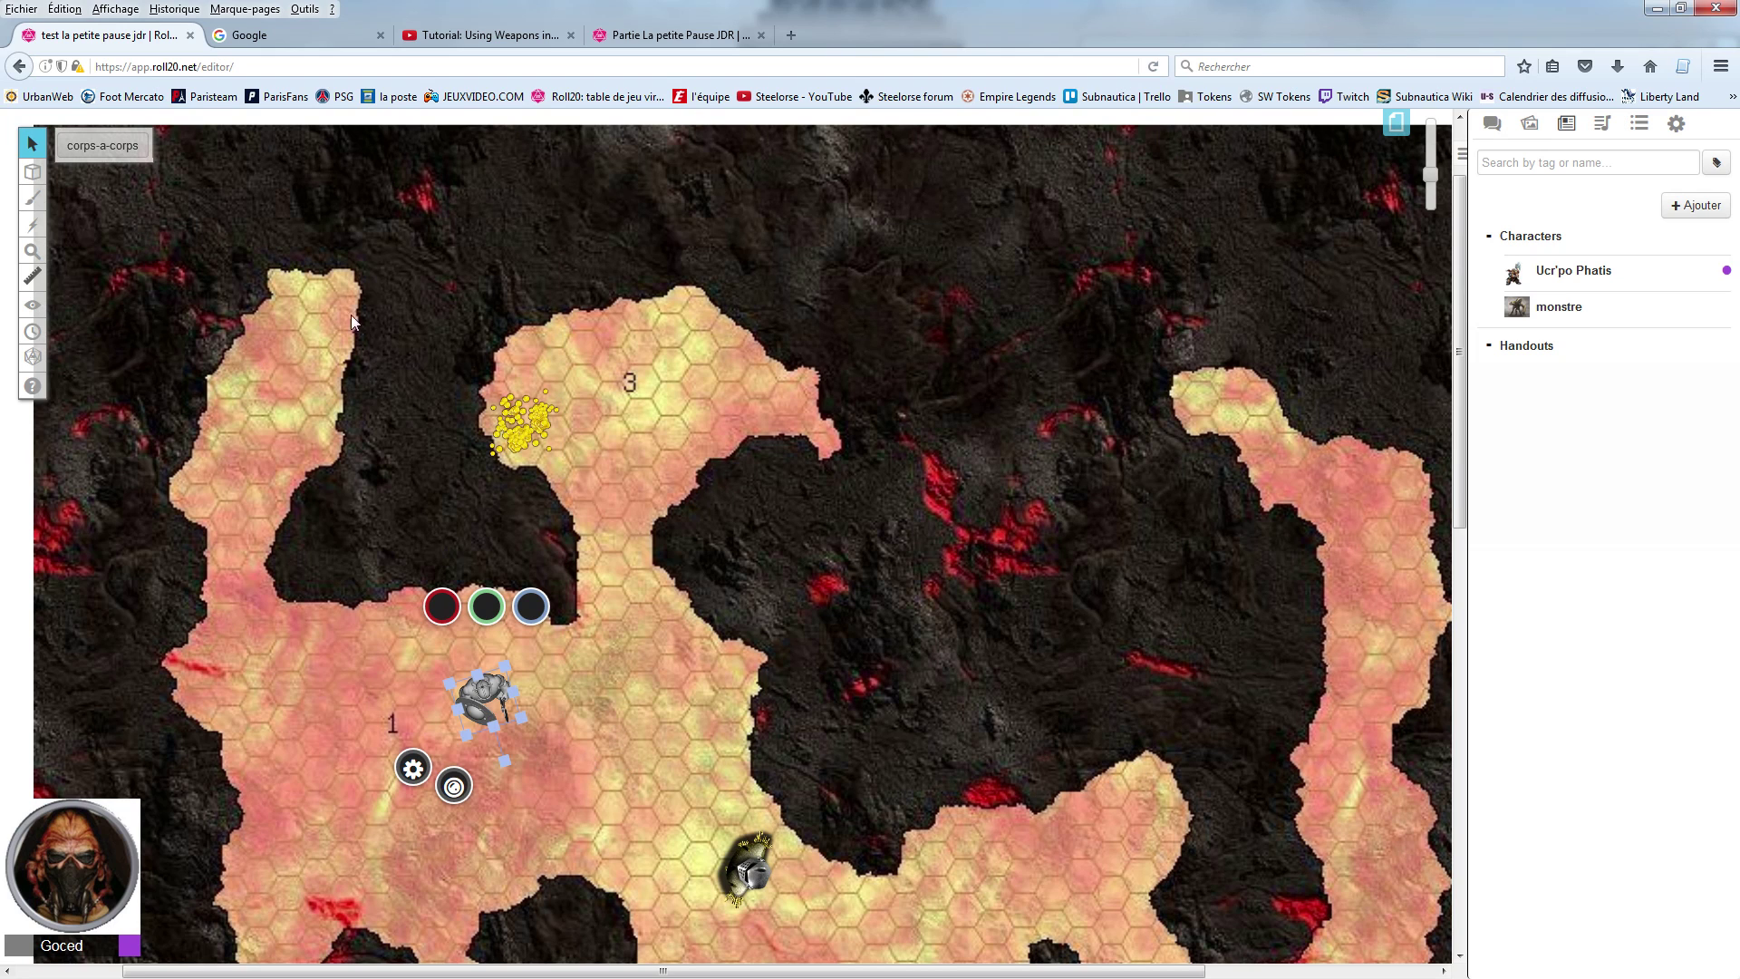
# Step: Roll the corps-a-corps ability from the selected token and show the roll in the chat
pyautogui.click(109, 154)
pyautogui.click(1492, 124)
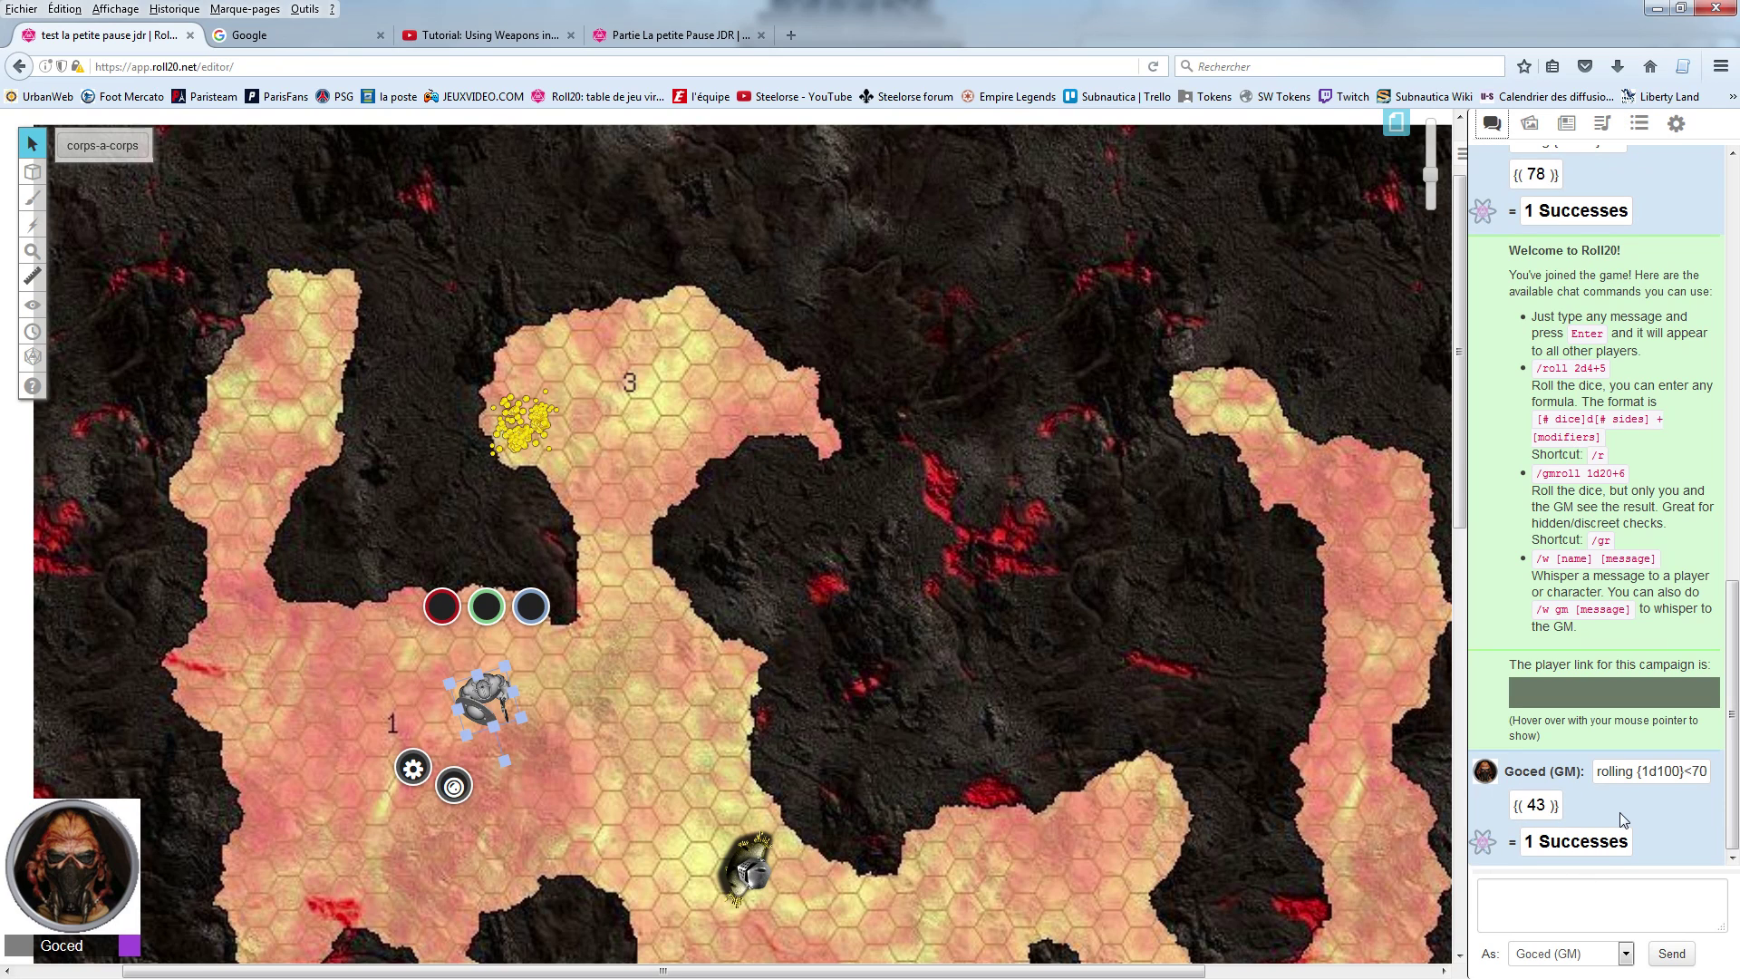
# Step: Replace the recalled ability call in the chat entry with the command /roll {1d100}<70 and send it
pyautogui.click(1506, 910)
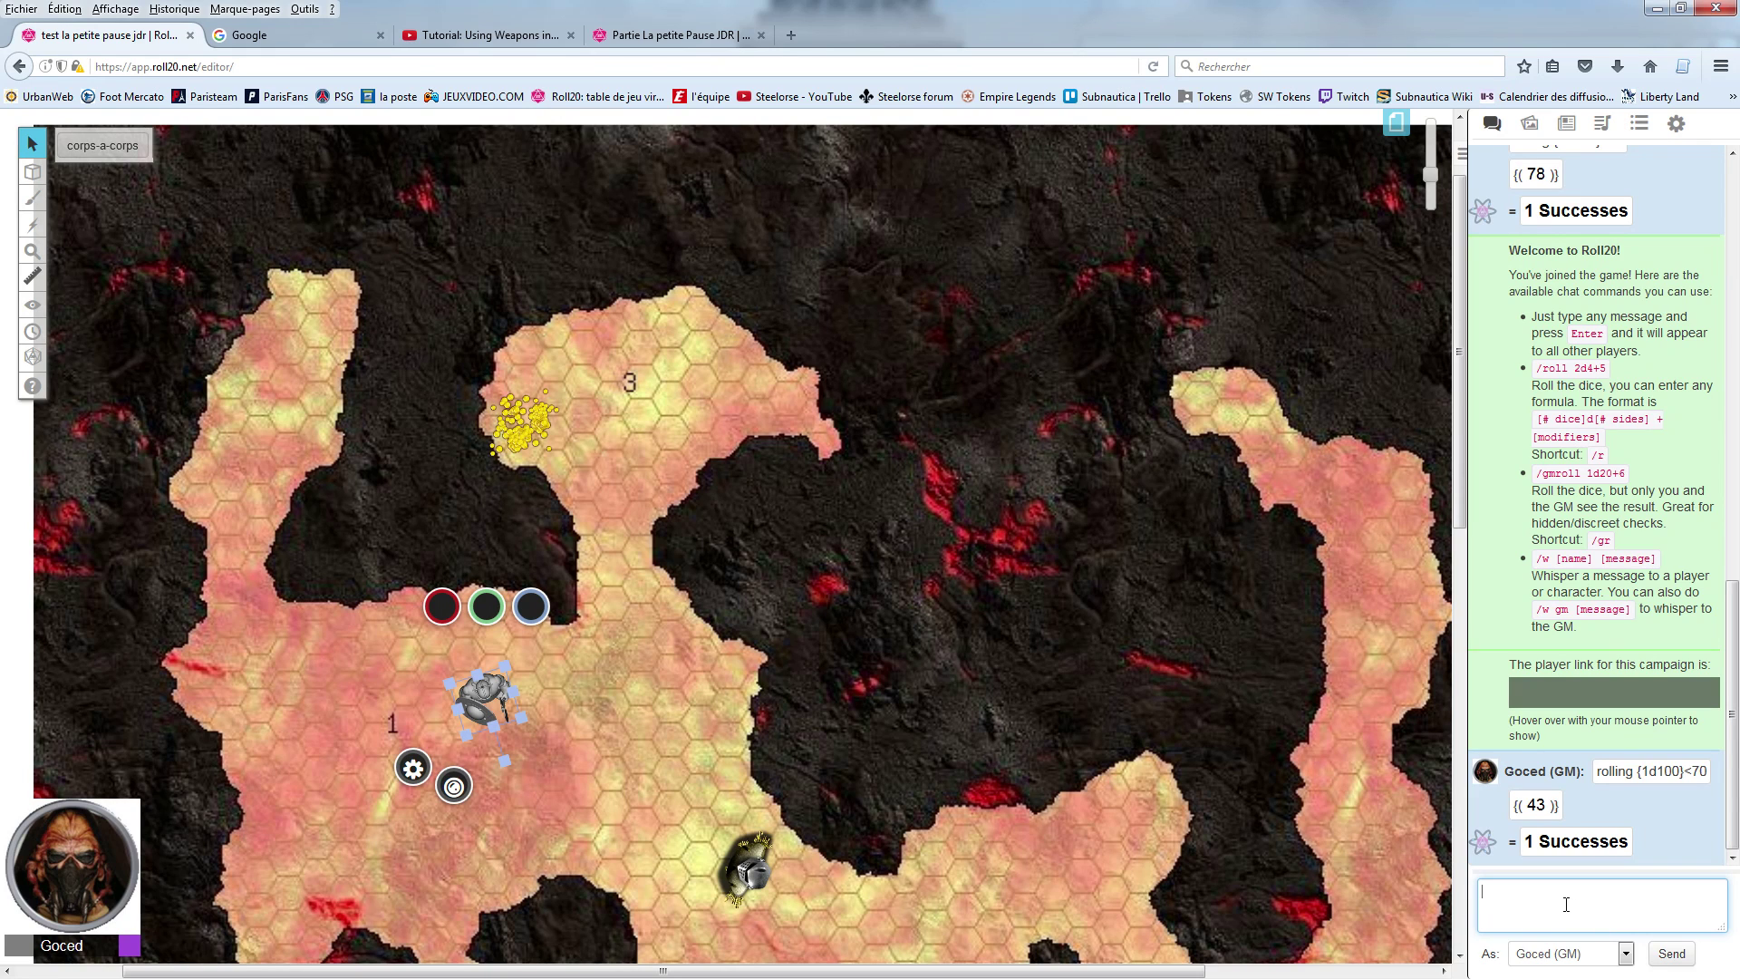
pyautogui.write("%{Ucr'po Phatis|corps-a-corps}")
pyautogui.moveTo(1674, 886); pyautogui.dragTo(1468, 887)
pyautogui.press('BackSpace')
pyautogui.write('/rol')
pyautogui.write('l')
pyautogui.write(' 1d')
pyautogui.write('100')
pyautogui.write('{')
pyautogui.write('70')
pyautogui.press('Return')
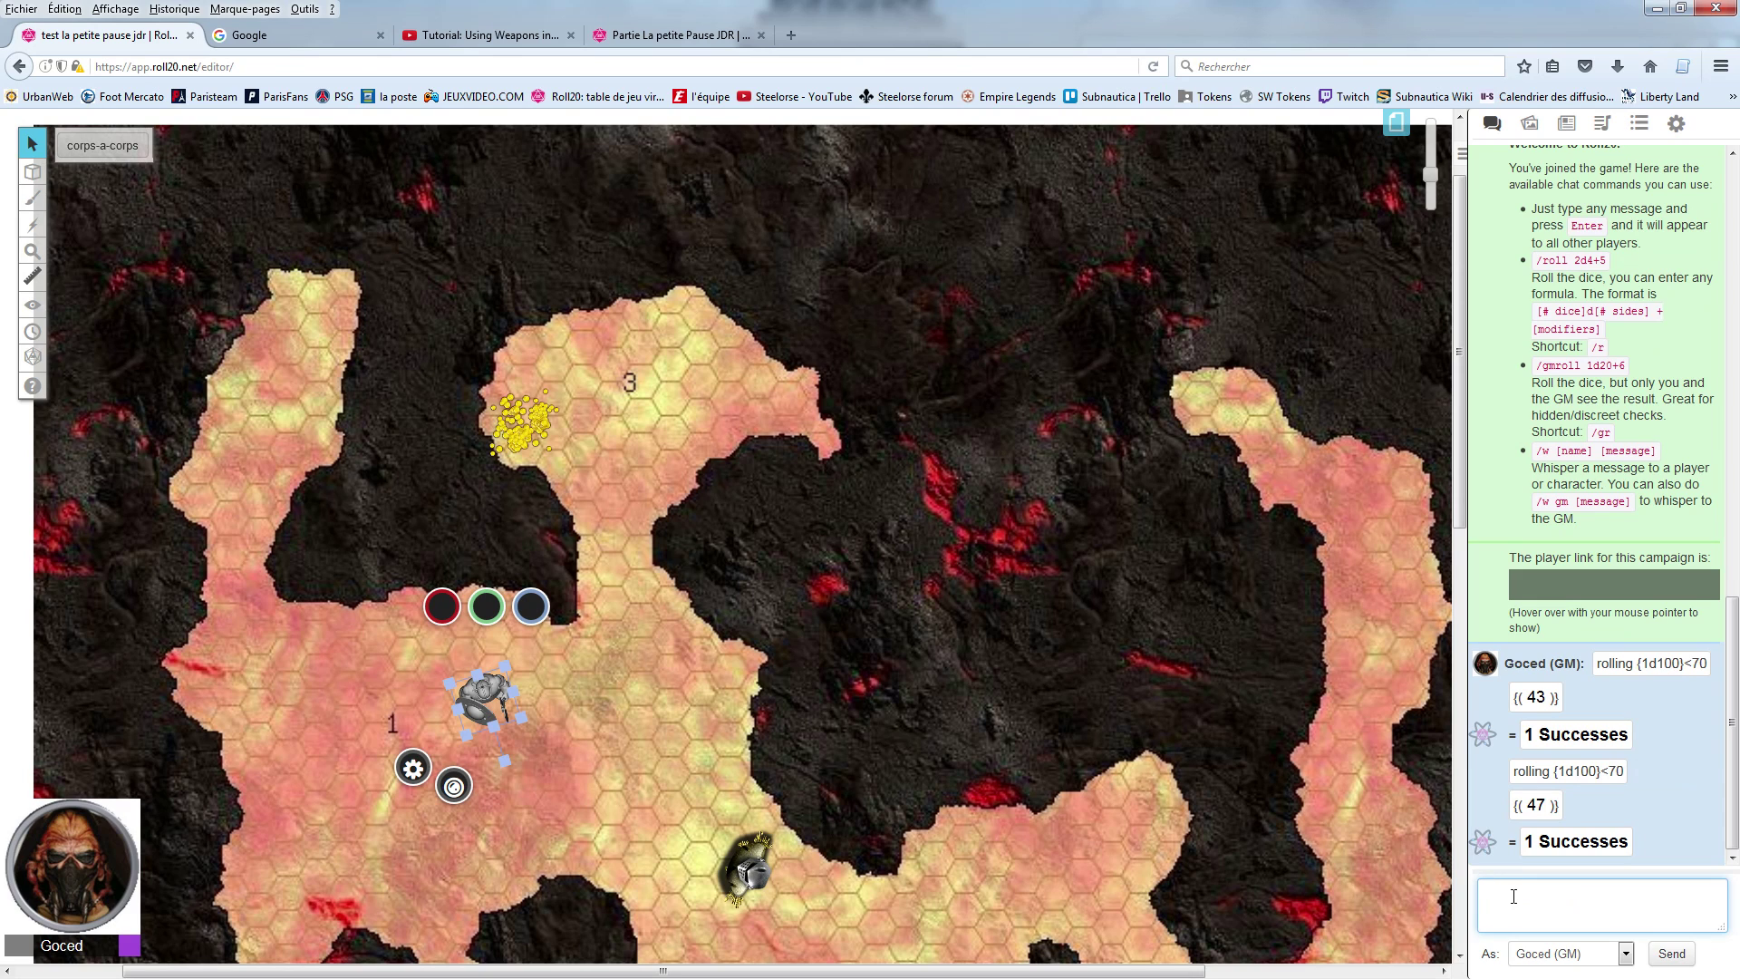
# Step: Recall the last roll command in the chat entry and cut it to the clipboard
pyautogui.press('Up')
pyautogui.moveTo(1575, 892); pyautogui.dragTo(1472, 900)
pyautogui.rightClick(1497, 895)
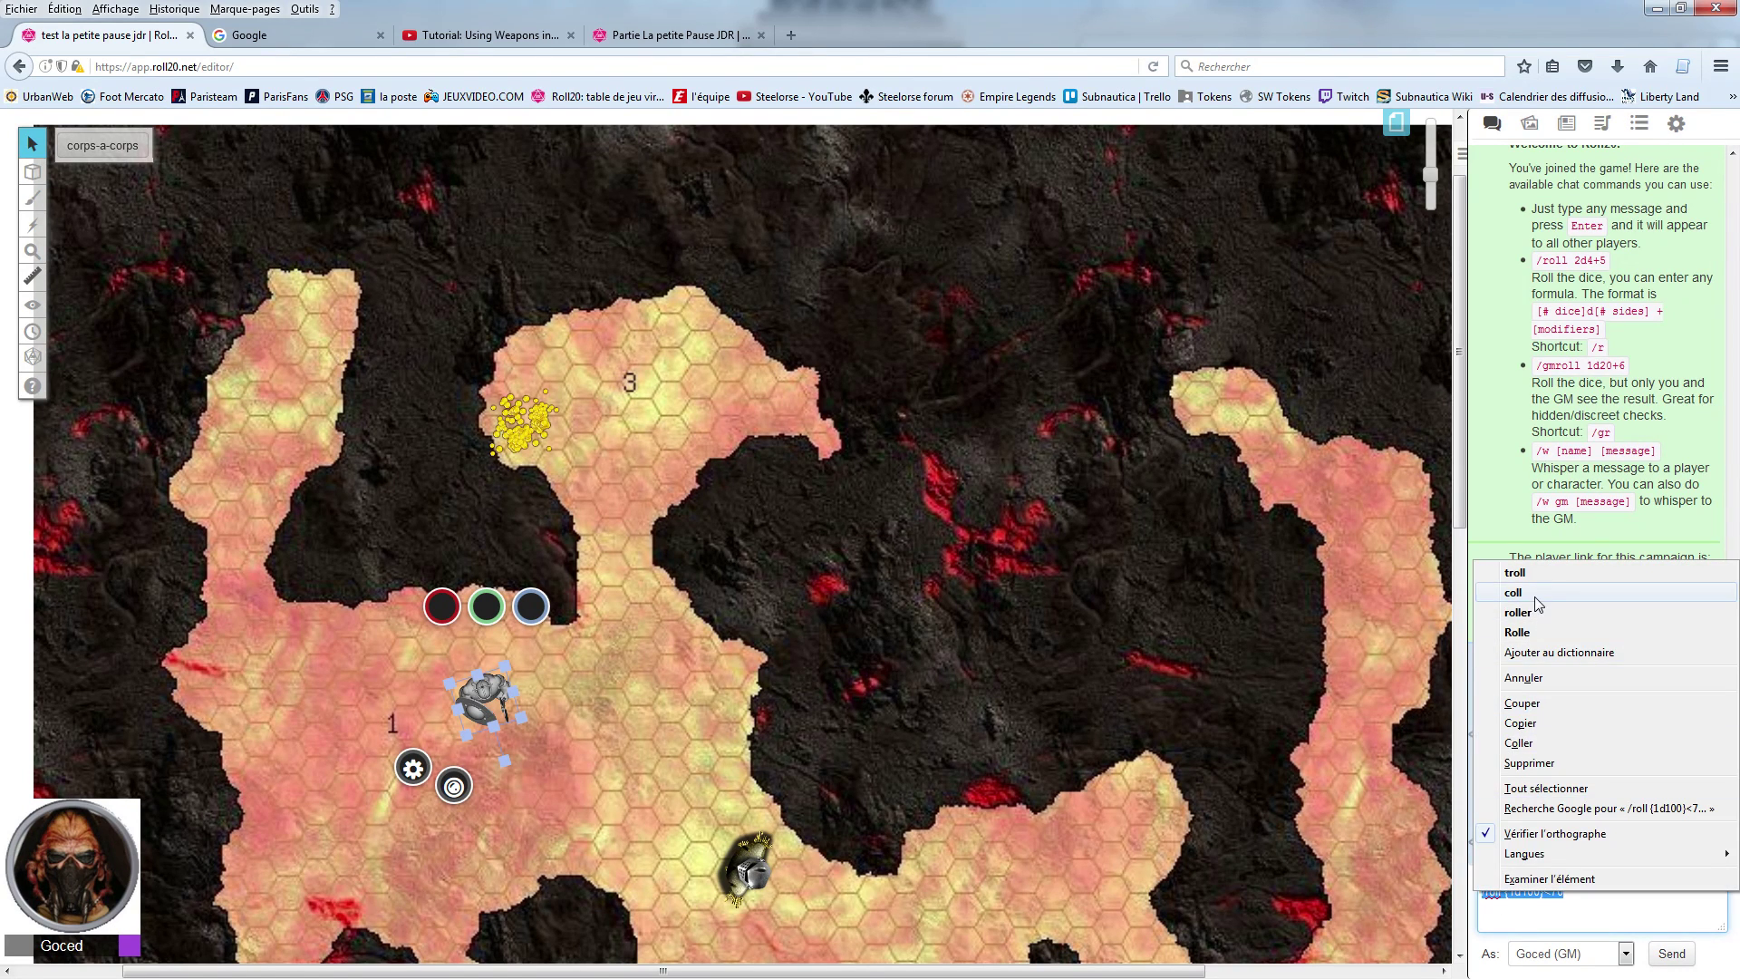
pyautogui.click(1525, 703)
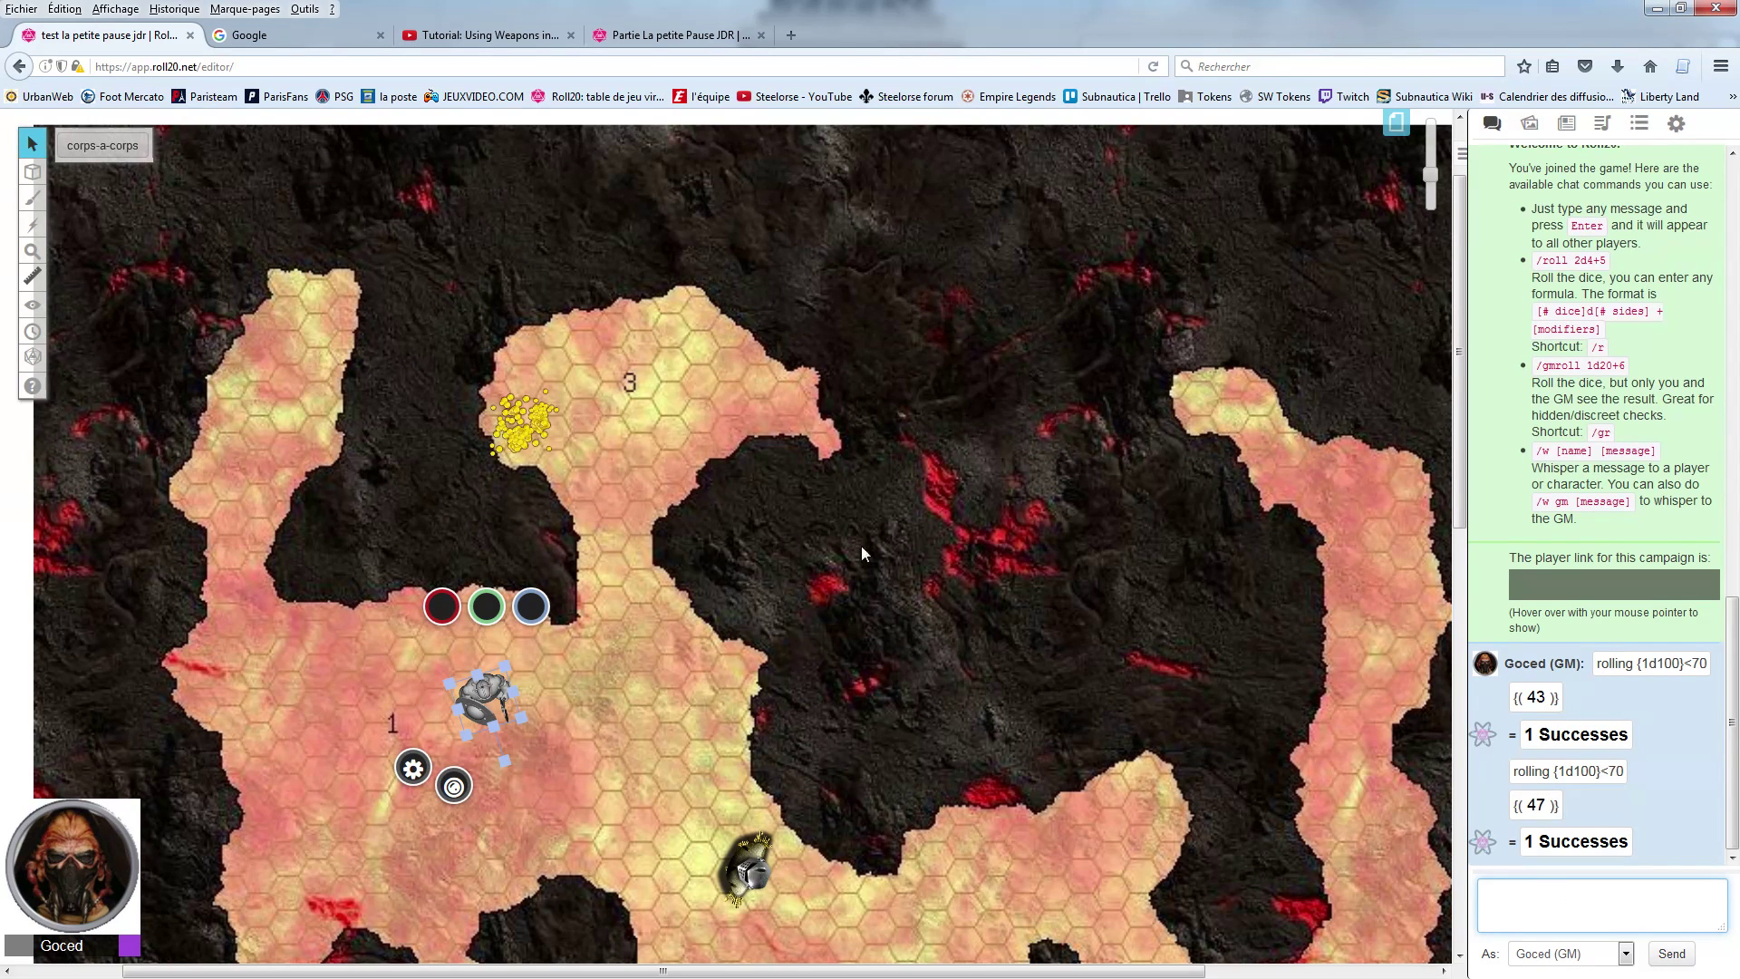
# Step: Add another ability to Ucr'po Phatis with the pasted formula /roll {1d100}<70, and close the character
pyautogui.click(1559, 134)
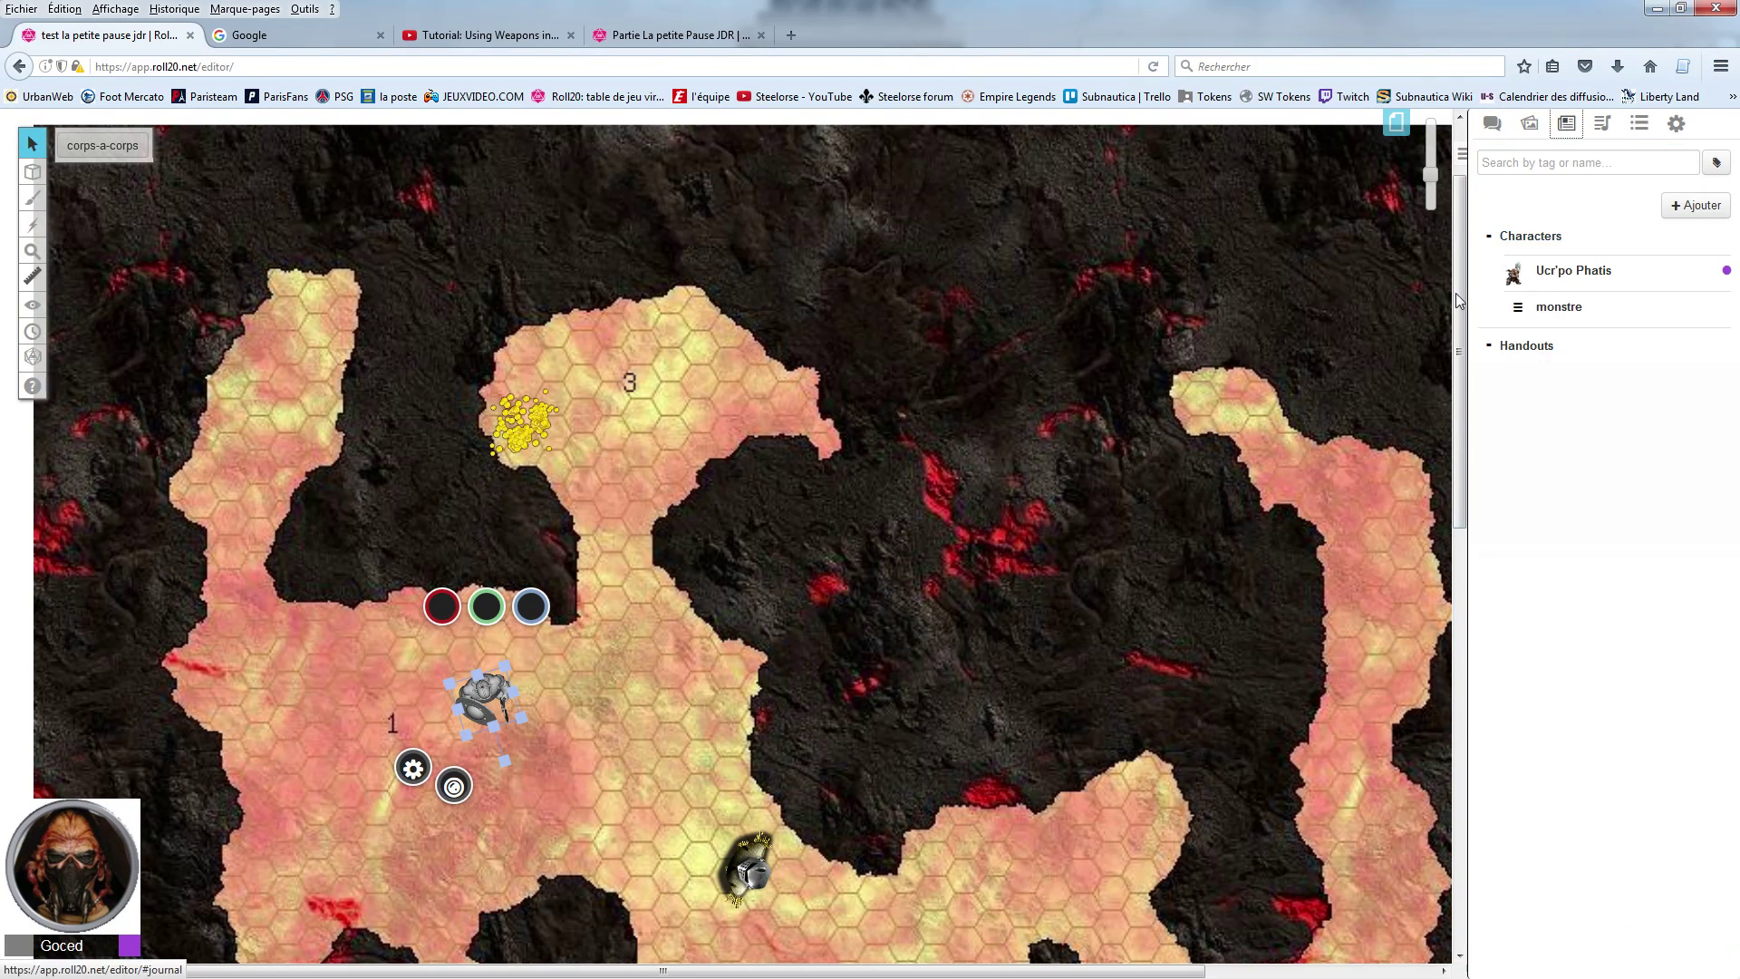
pyautogui.click(1542, 272)
pyautogui.click(1240, 268)
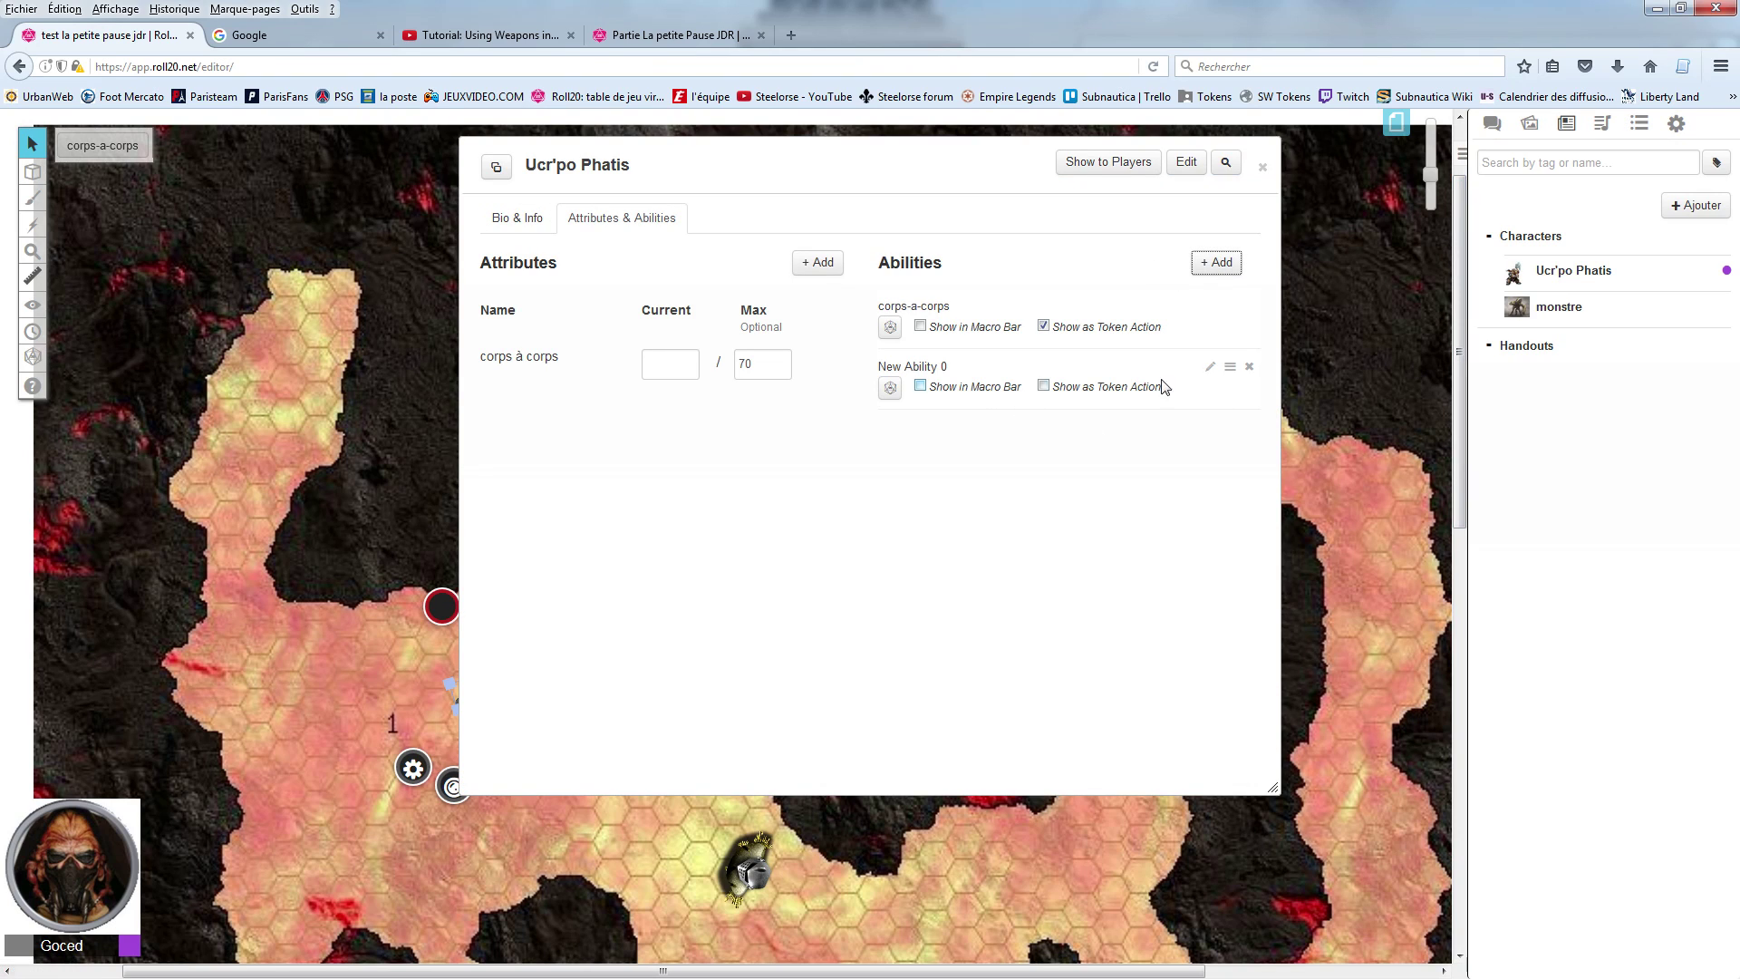
pyautogui.click(1204, 371)
pyautogui.rightClick(1043, 448)
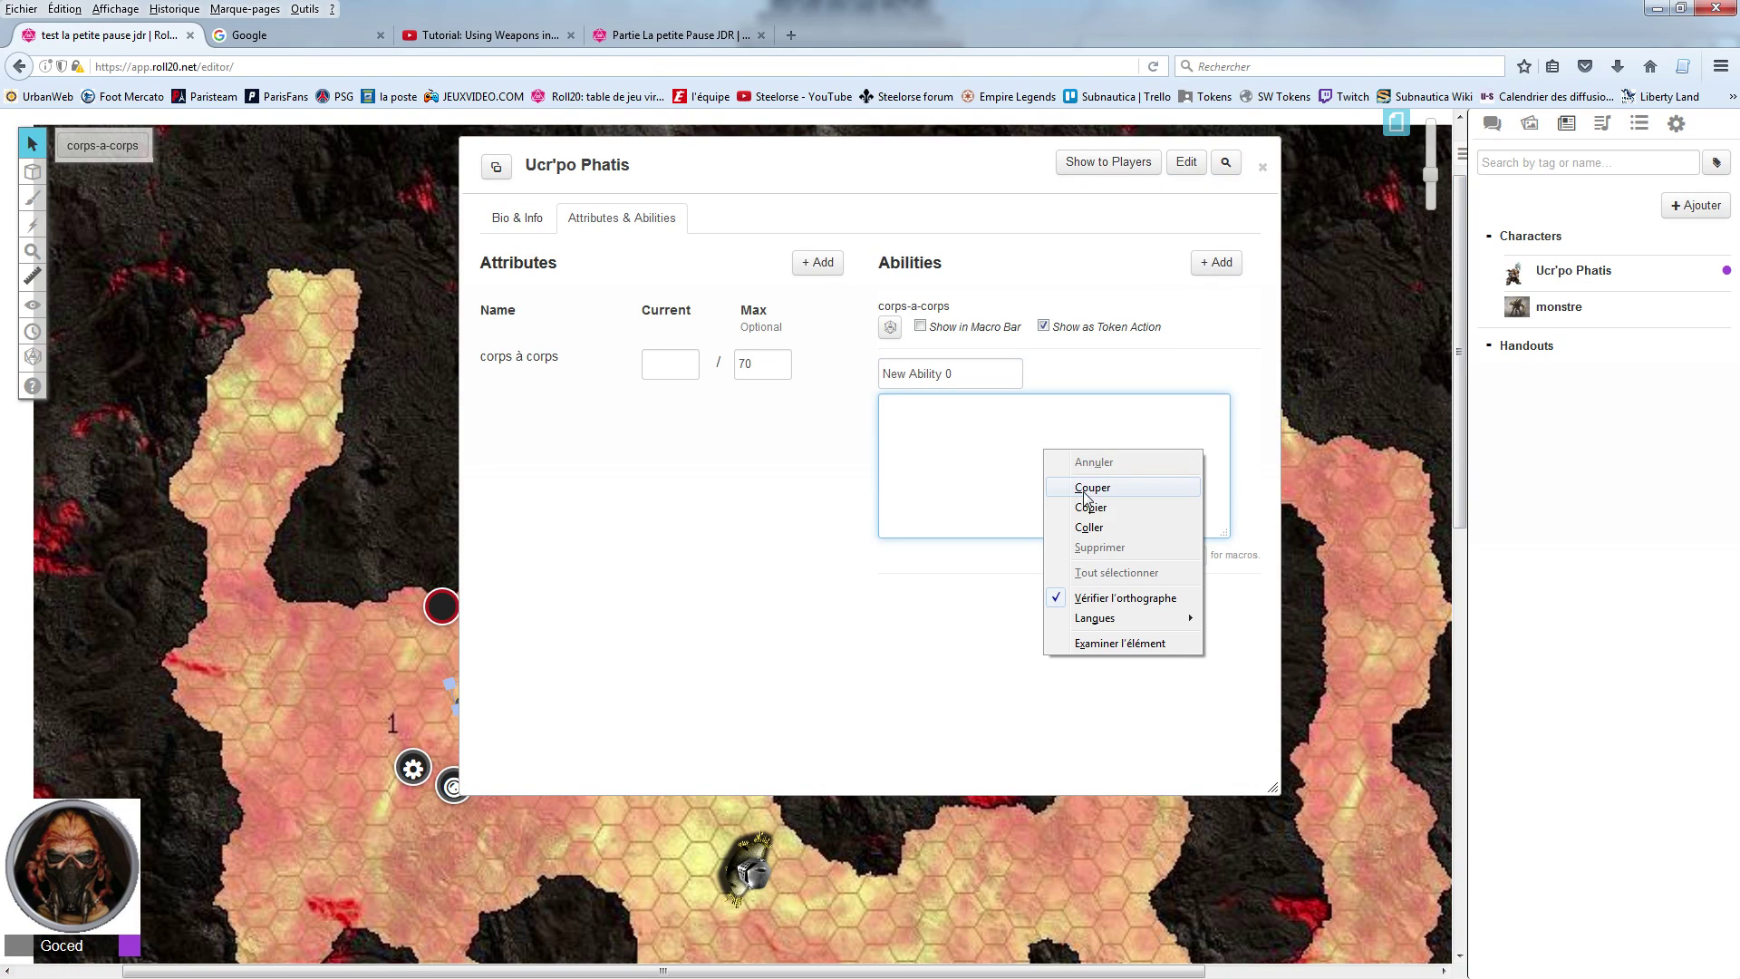
pyautogui.click(1091, 528)
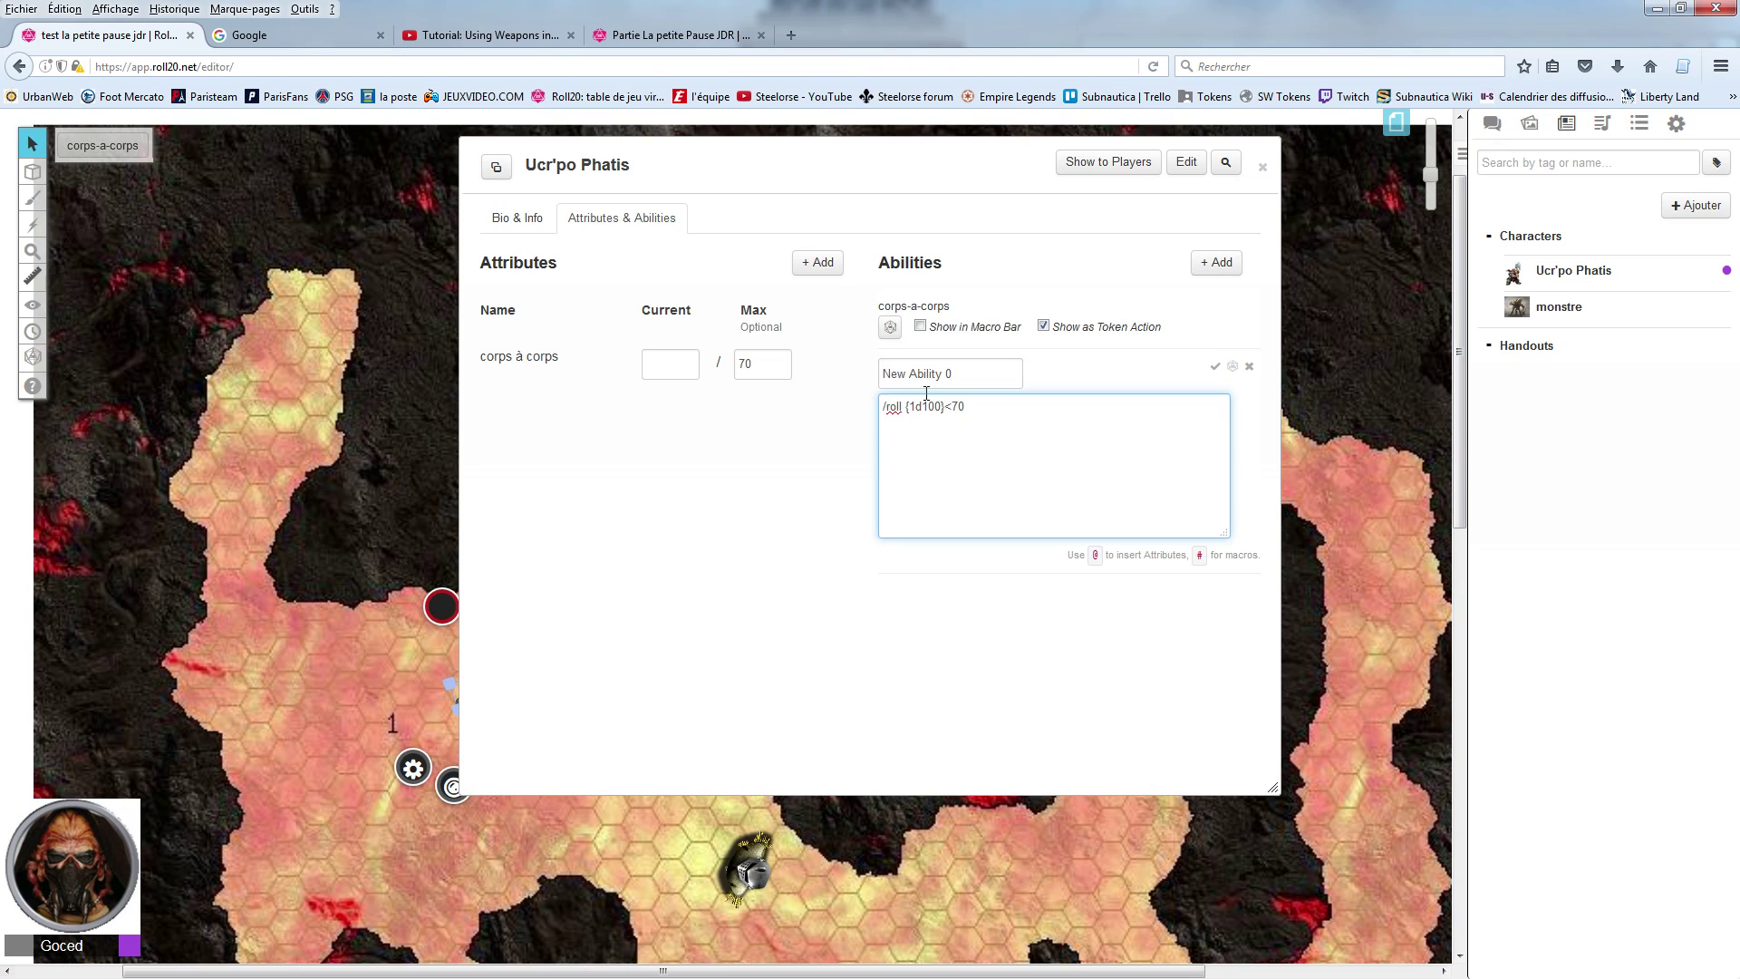
pyautogui.moveTo(958, 371); pyautogui.dragTo(855, 368)
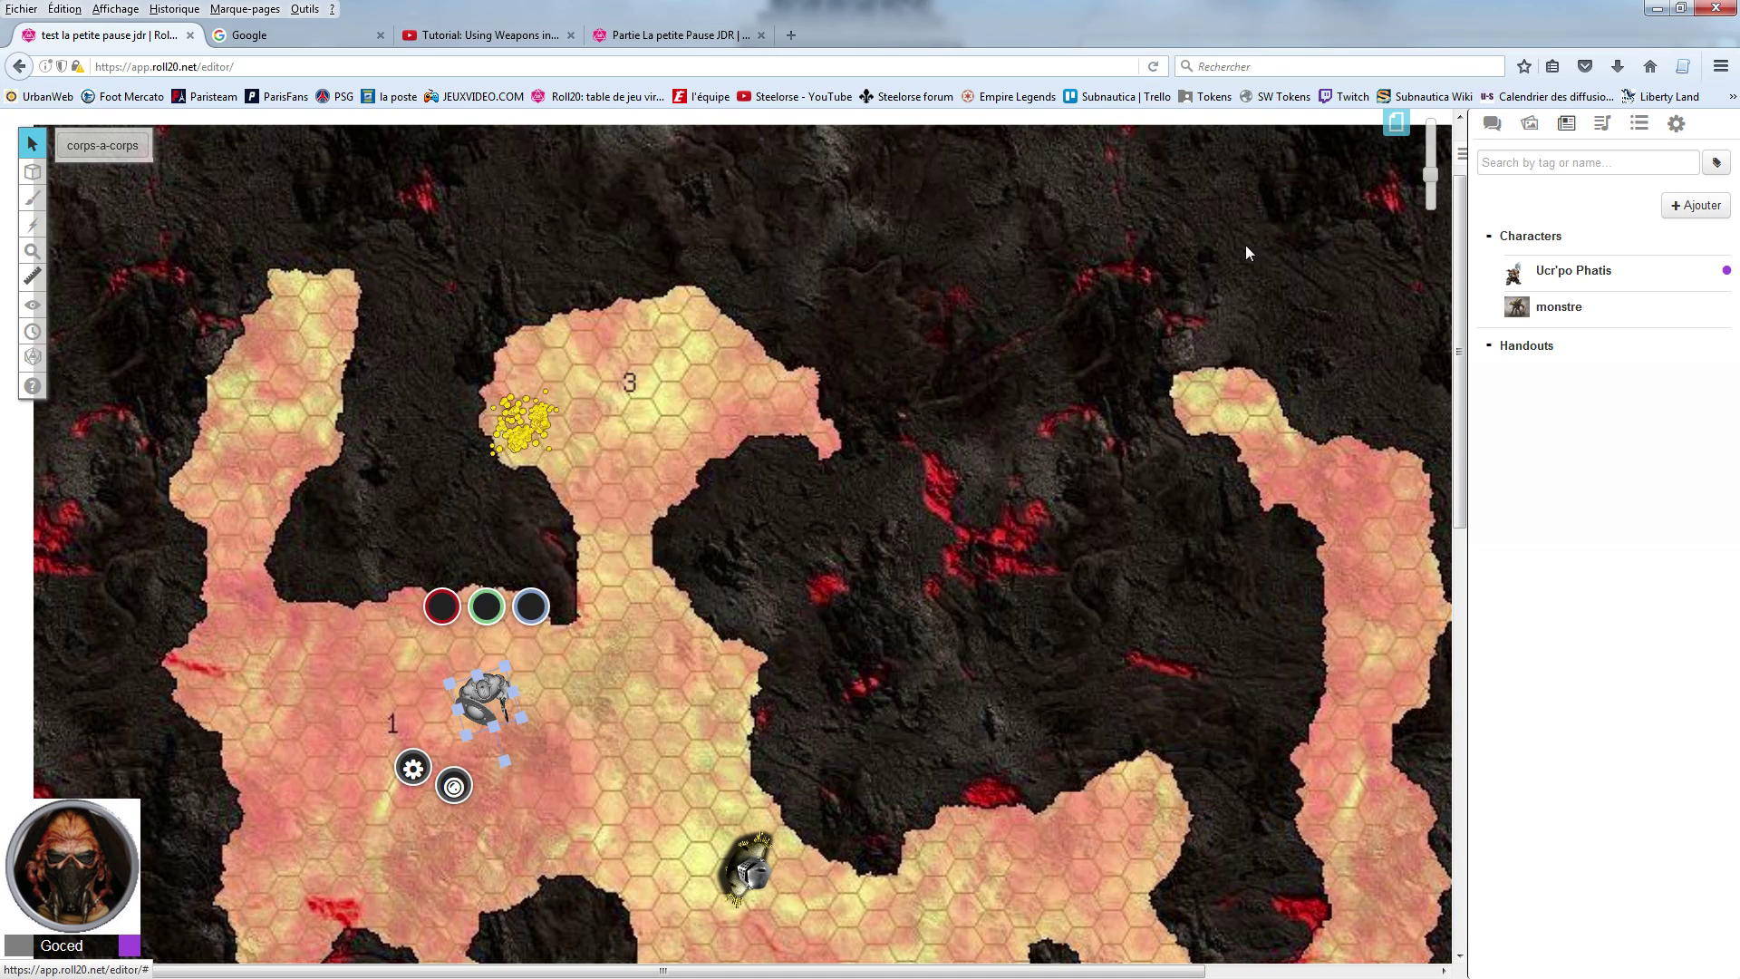
pyautogui.click(1265, 168)
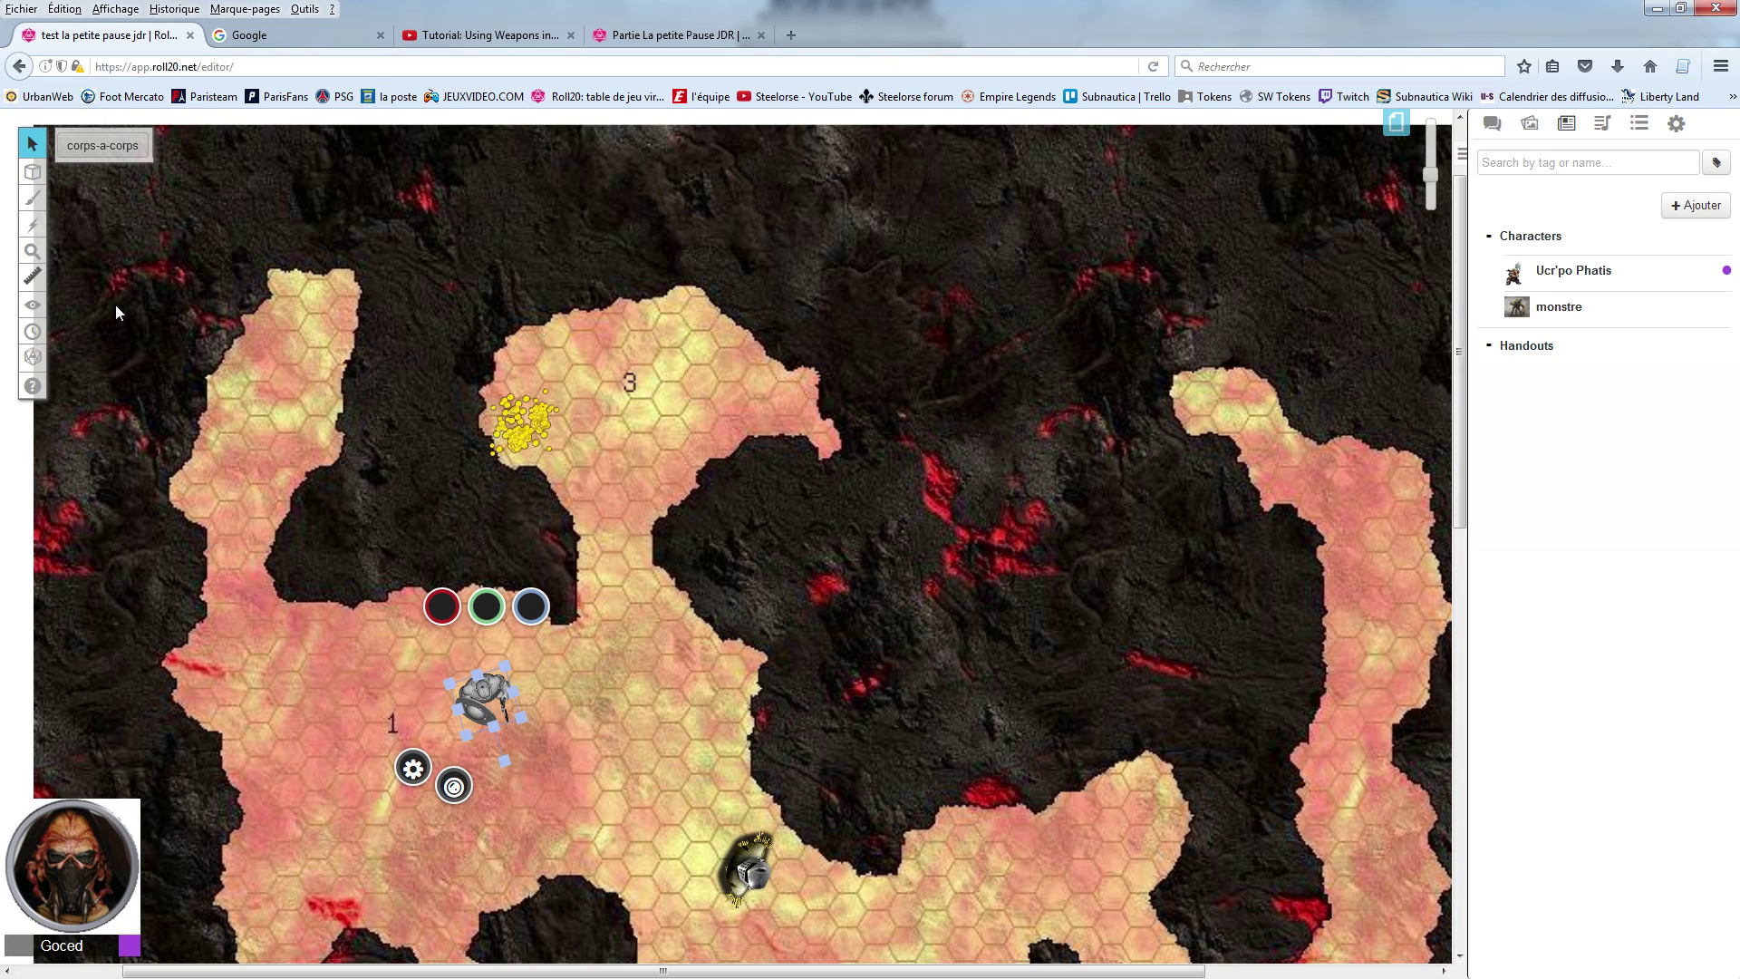
pyautogui.scroll(-2, 785, 583)
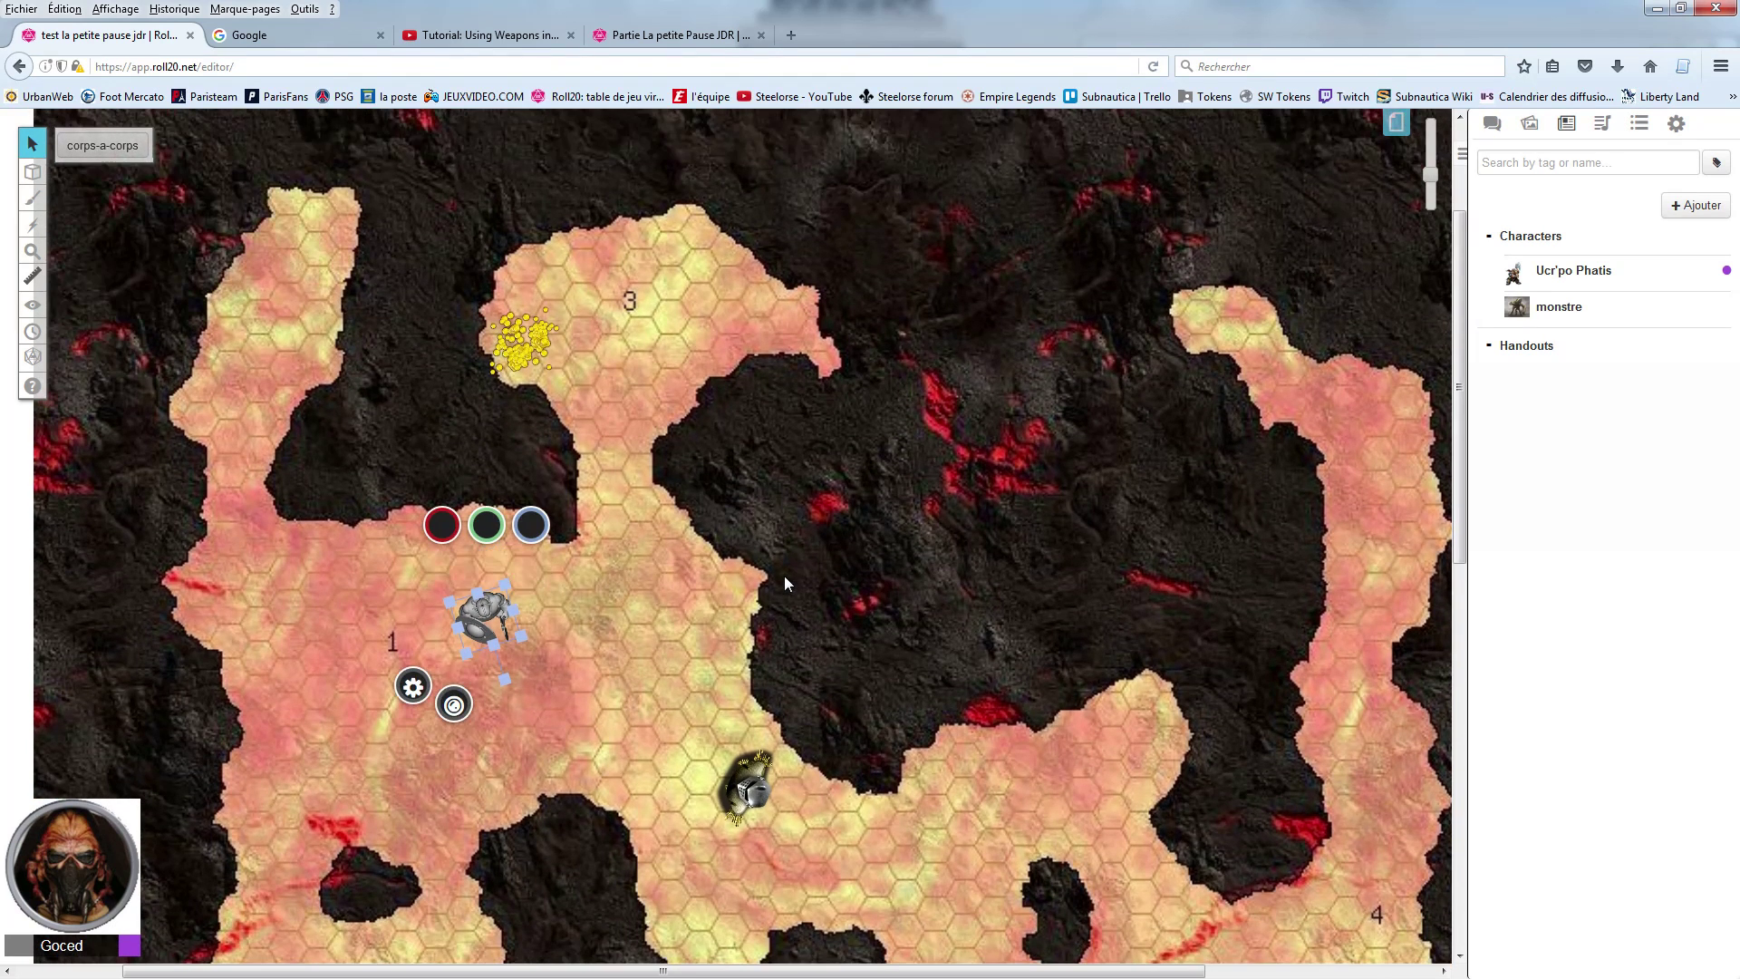